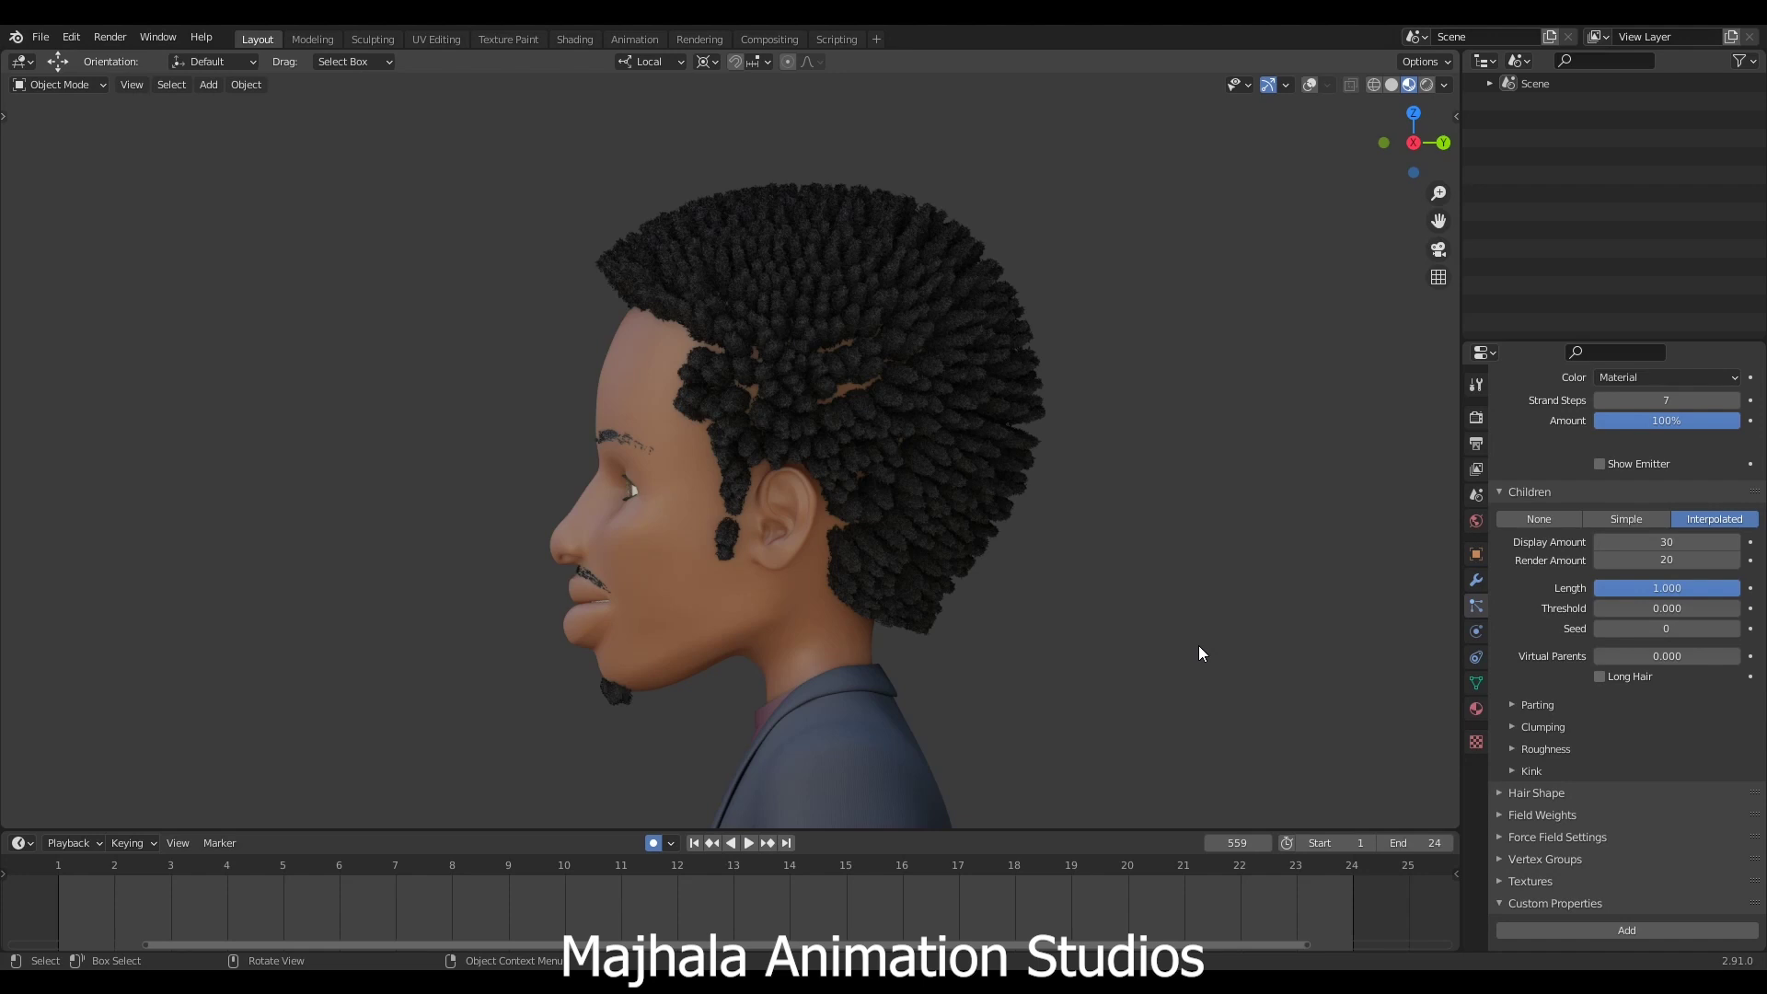
# - Add a new texture to the first texture slot of the hair particle system
pyautogui.keyDown('shift'); pyautogui.moveTo(1172, 650); pyautogui.dragTo(1174, 635, button='middle'); pyautogui.keyUp('shift')
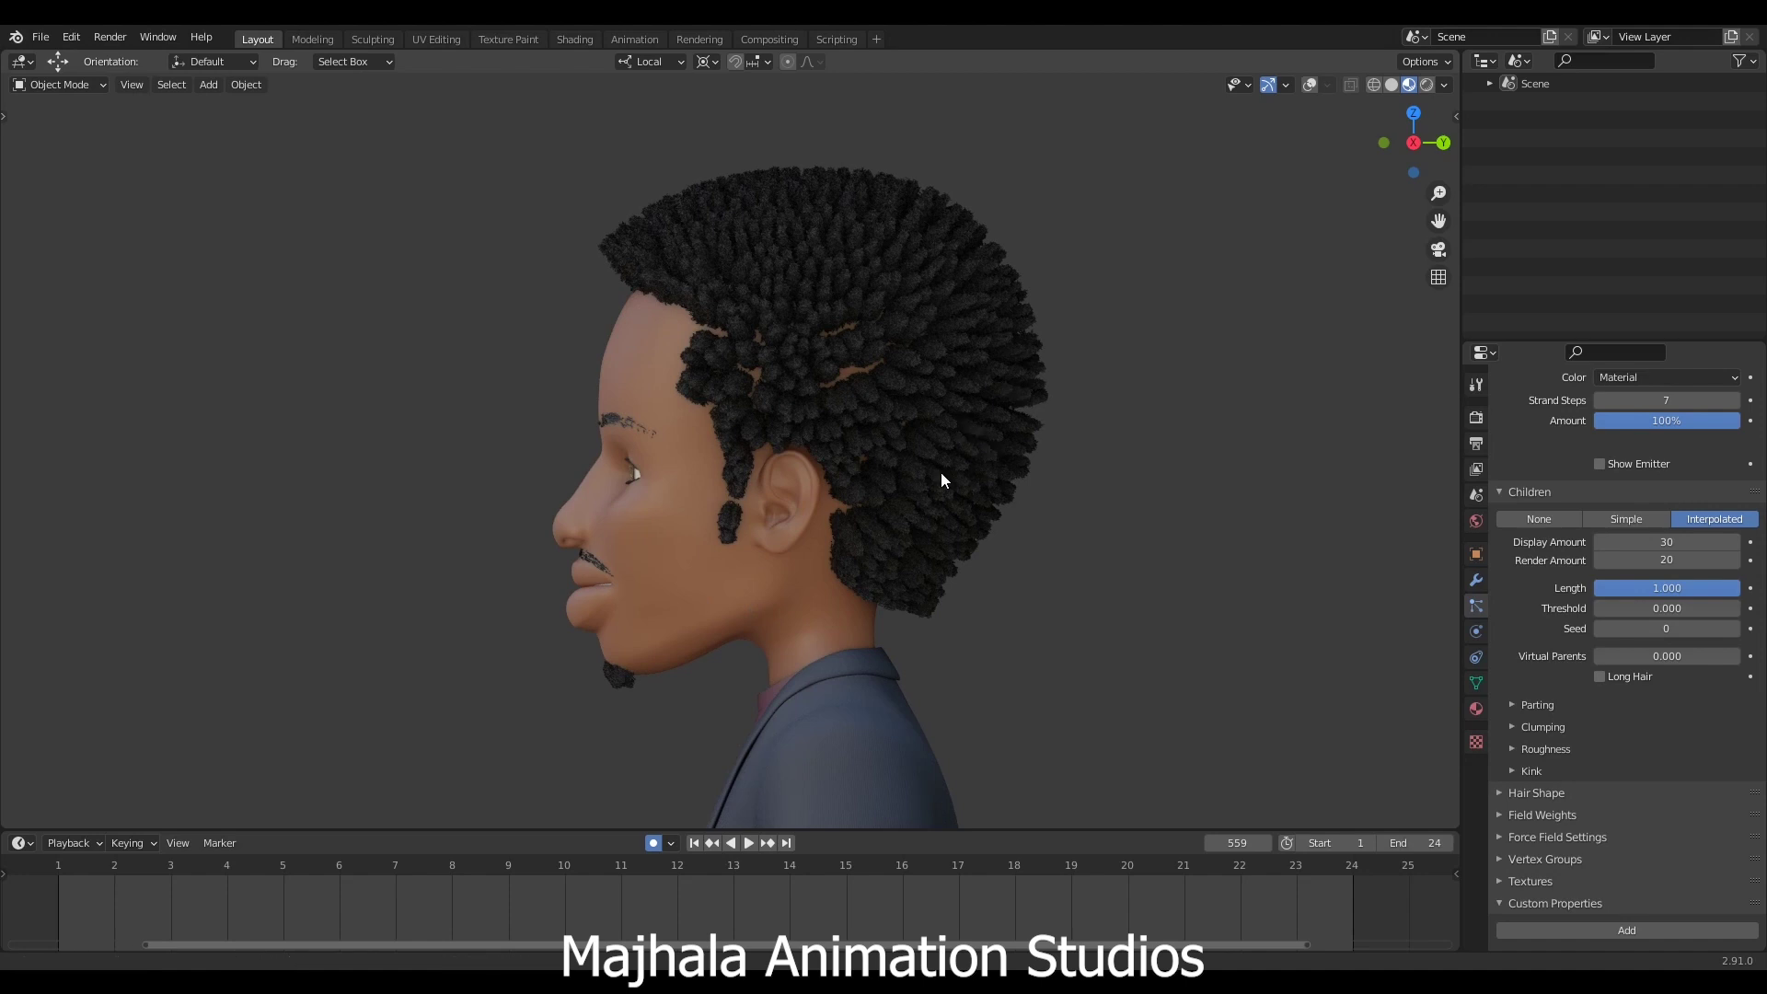
pyautogui.keyDown('shift'); pyautogui.moveTo(940, 472); pyautogui.dragTo(951, 467, button='middle'); pyautogui.keyUp('shift')
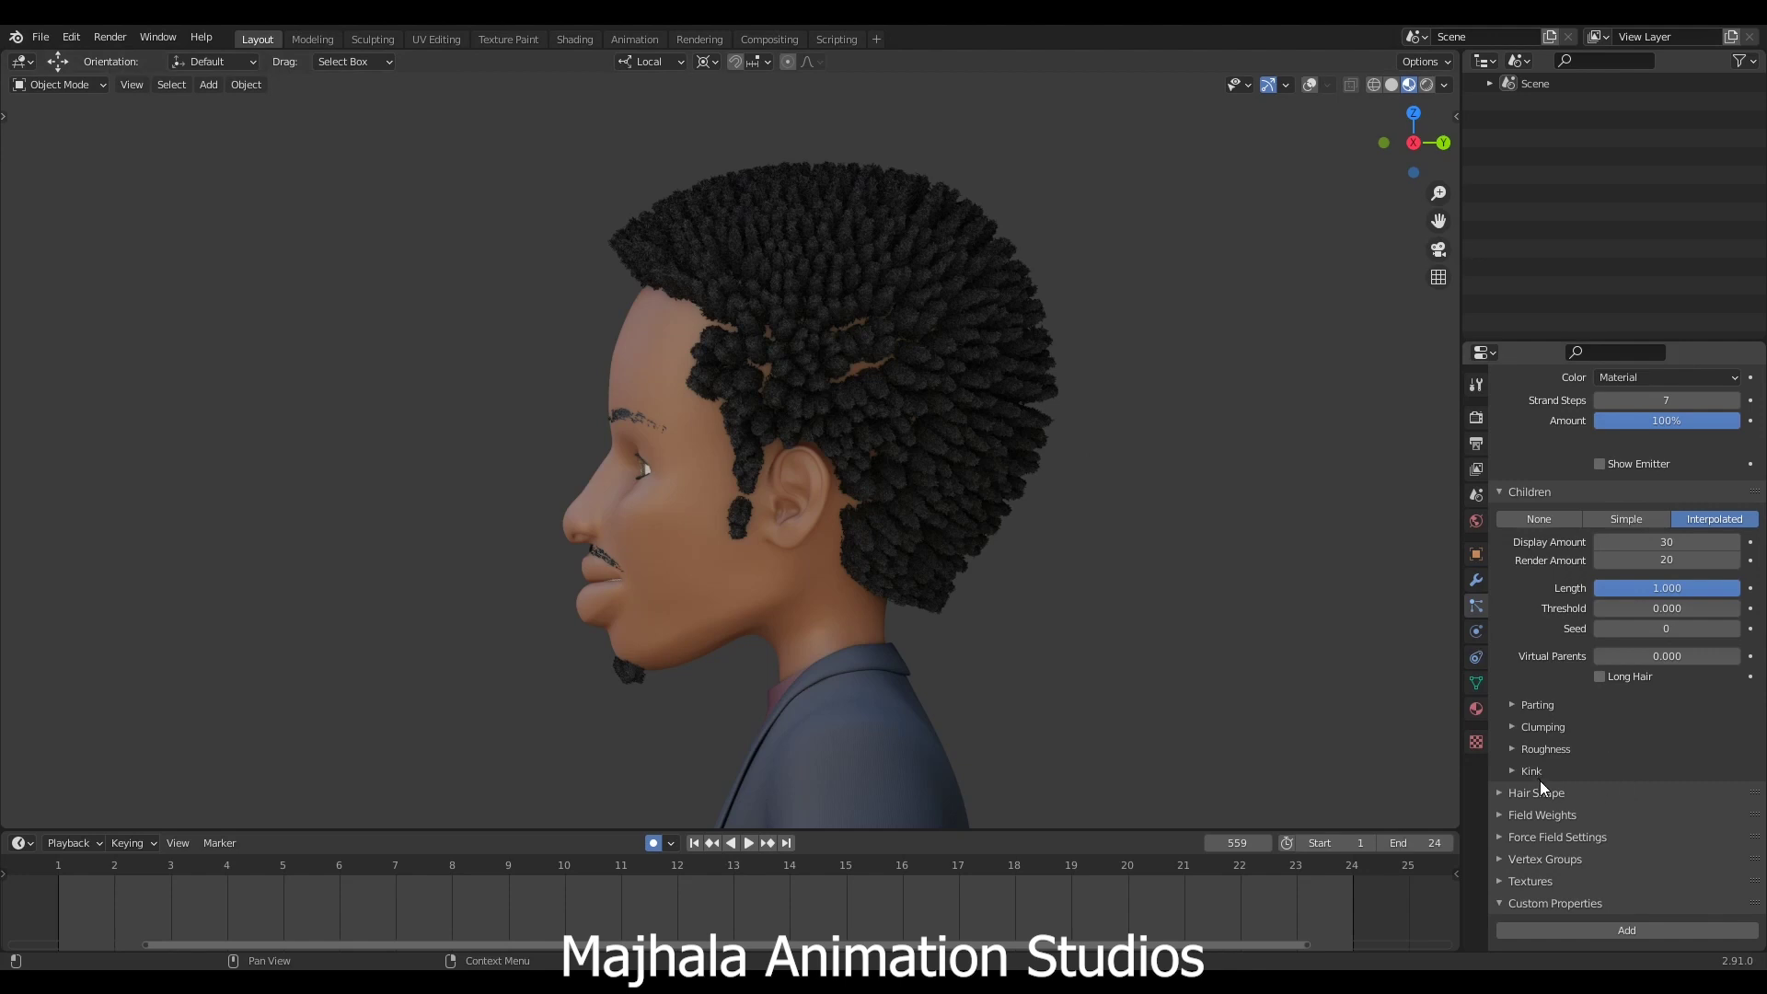
pyautogui.click(1508, 881)
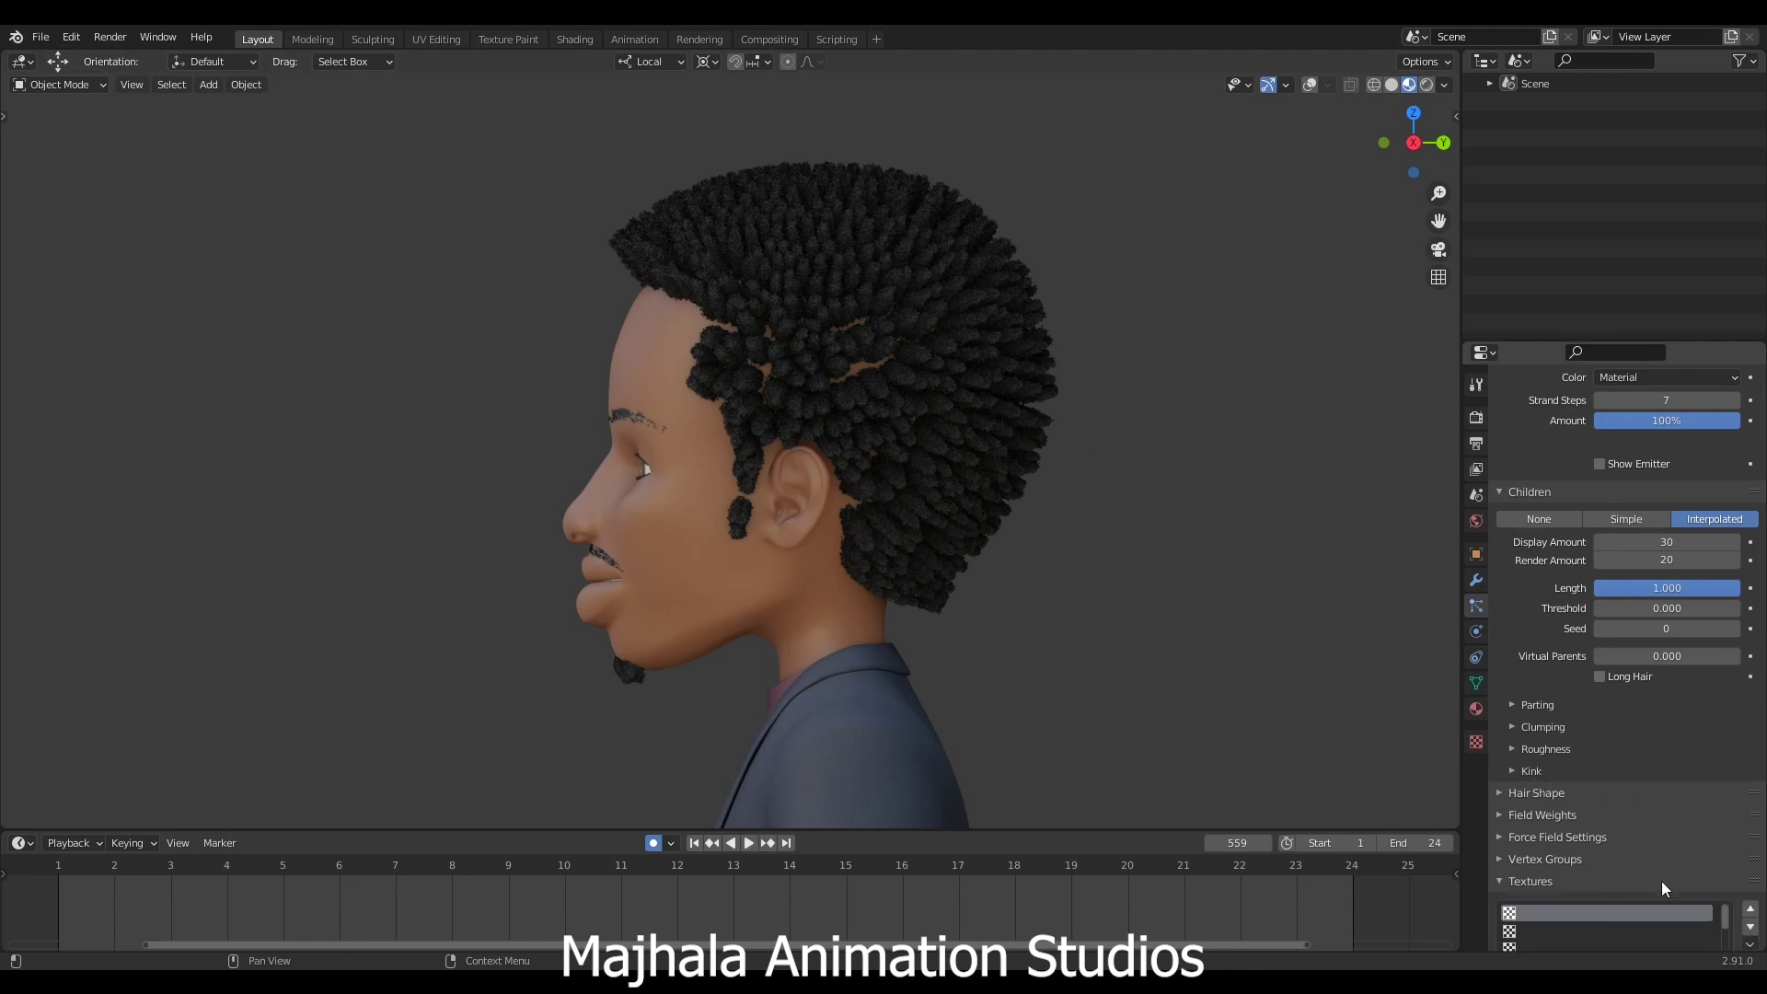
pyautogui.scroll(-4, 1746, 917)
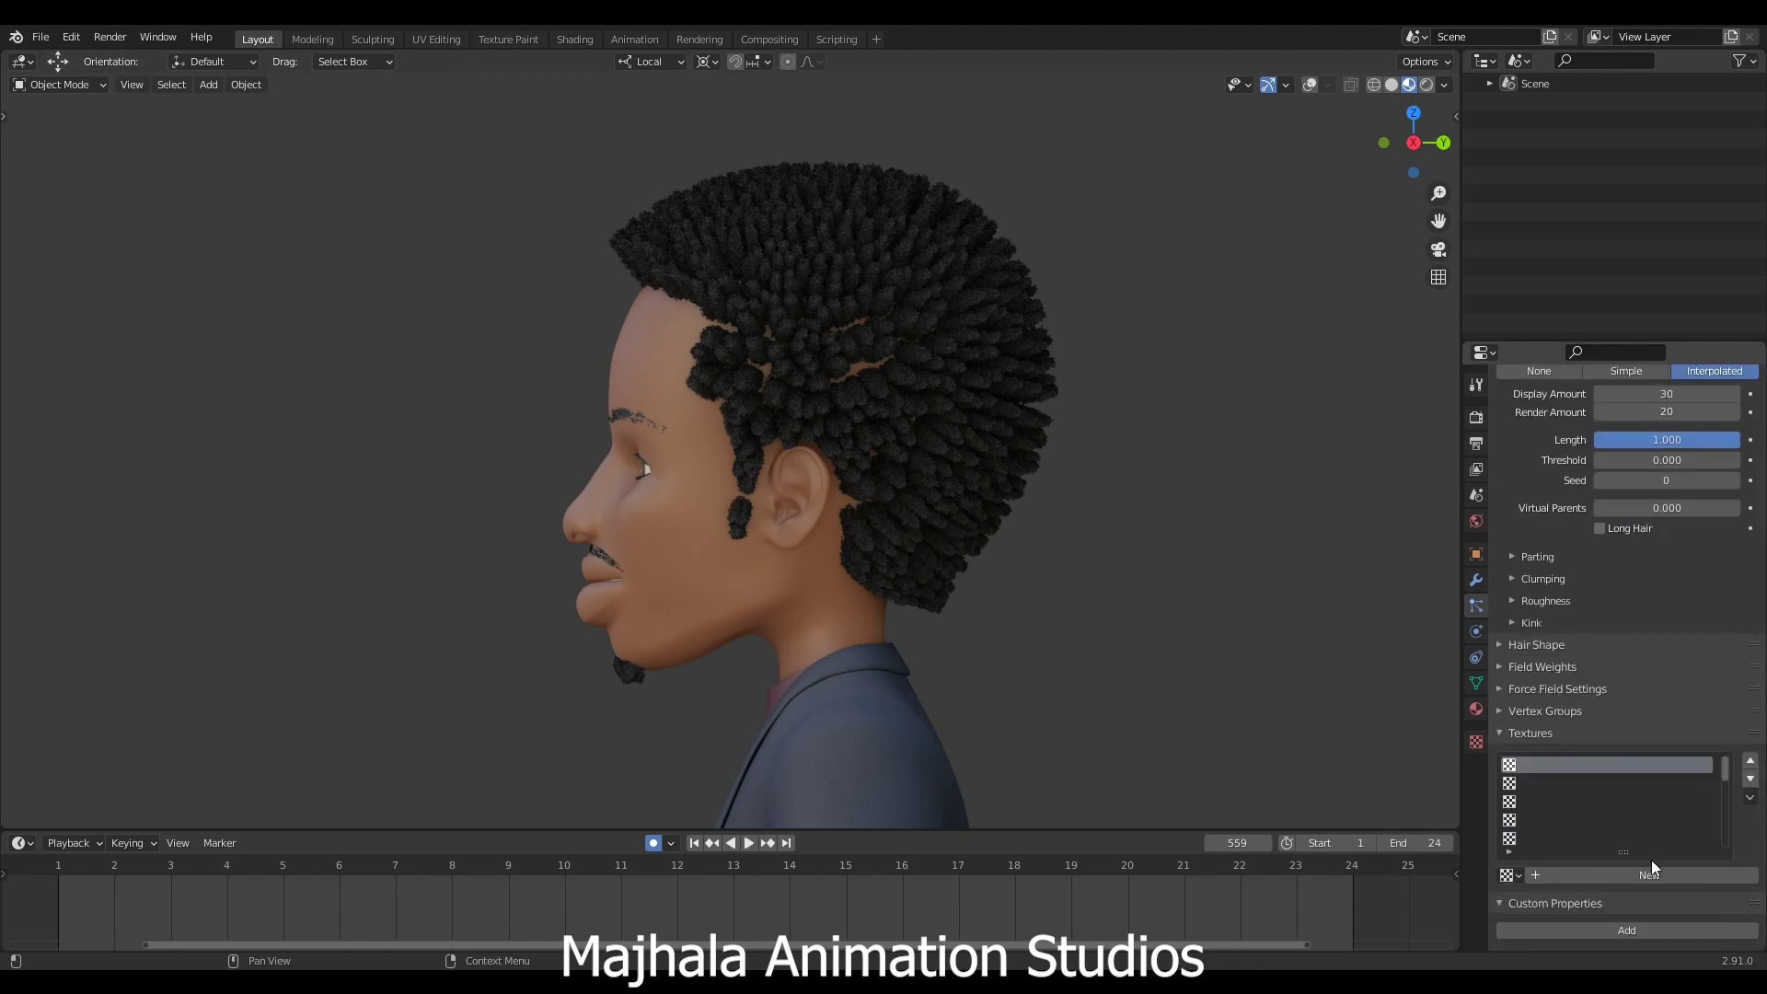
pyautogui.click(1651, 875)
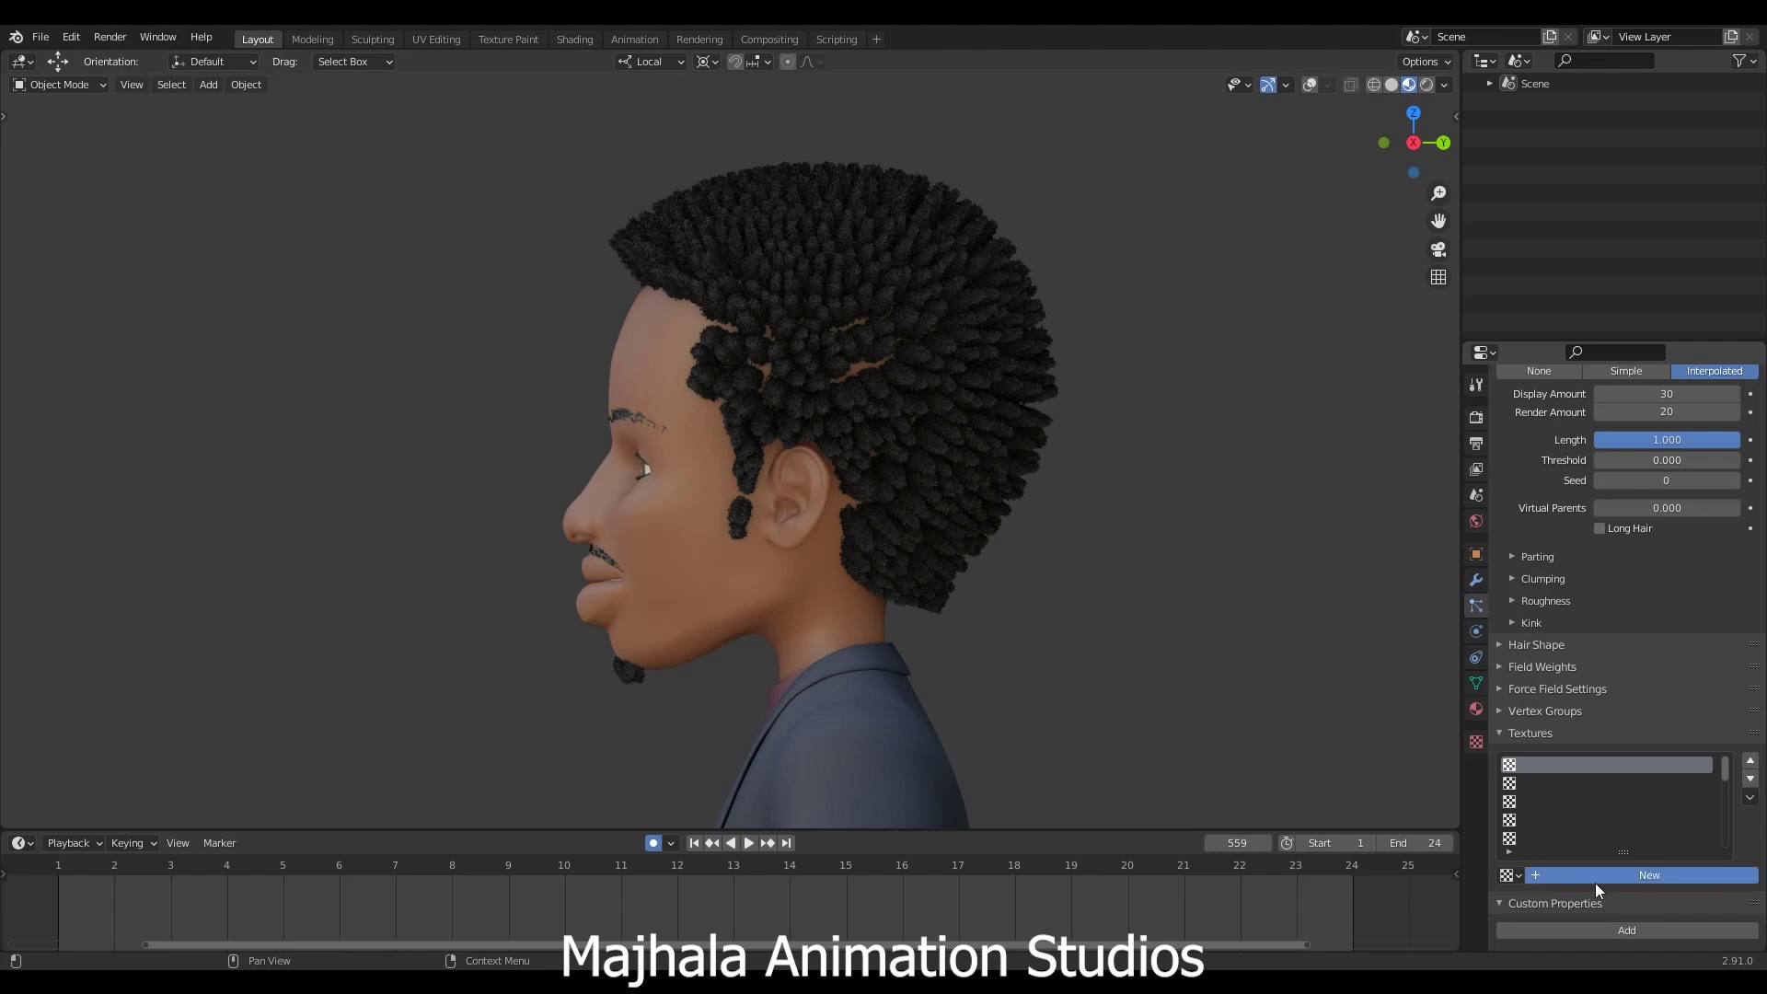
pyautogui.click(1686, 881)
# - Rename the new particle texture as Hair Length_CTRL
pyautogui.doubleClick(1614, 874)
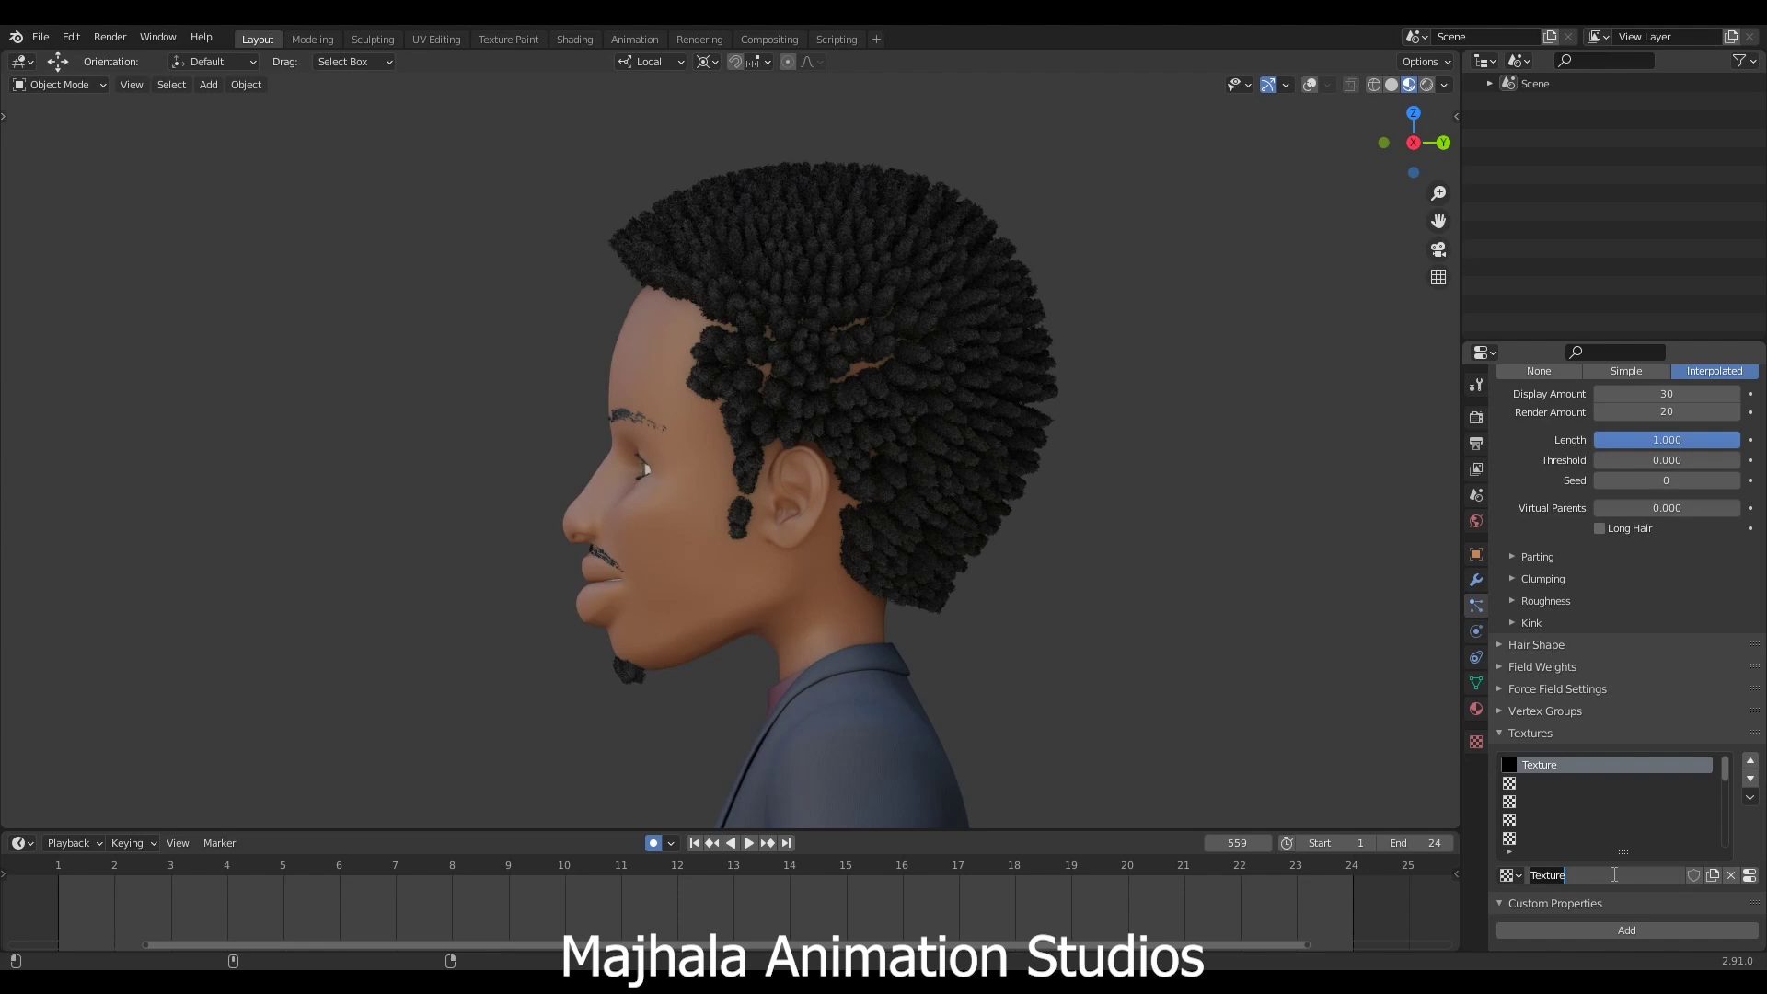
pyautogui.write('Hair Len')
pyautogui.write('th')
pyautogui.press('BackSpace')
pyautogui.press('BackSpace')
pyautogui.write('gth_CTRL')
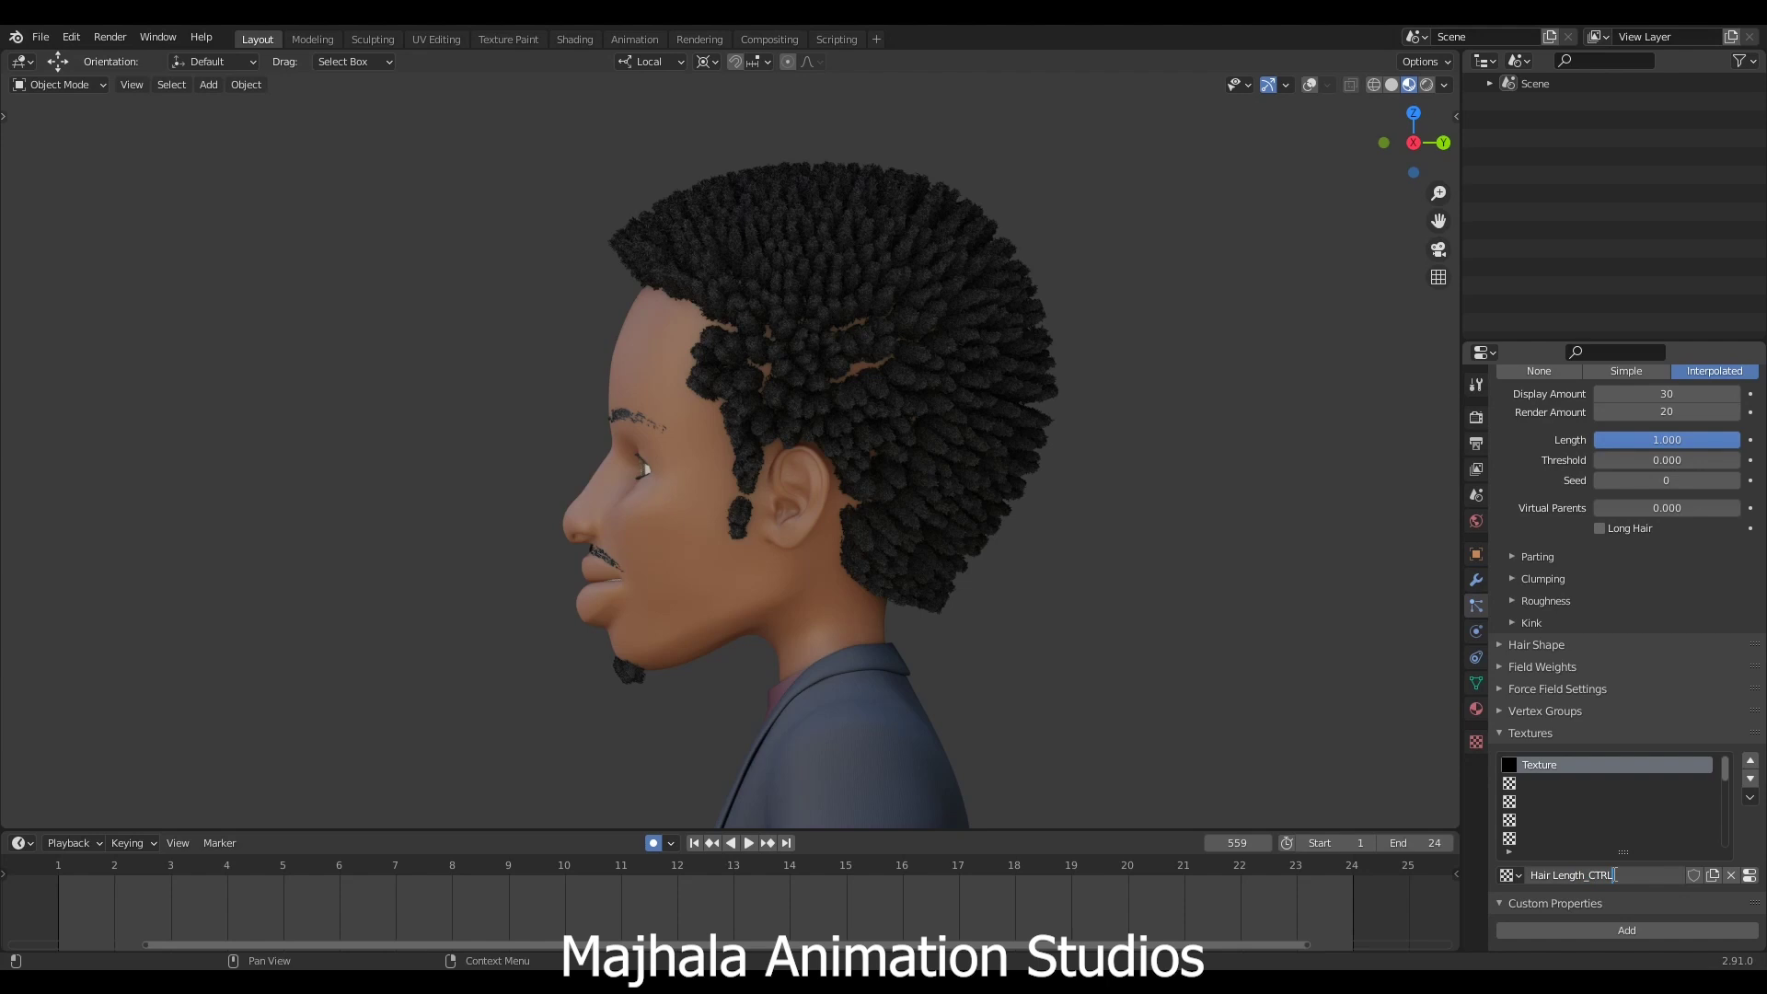
pyautogui.press('Return')
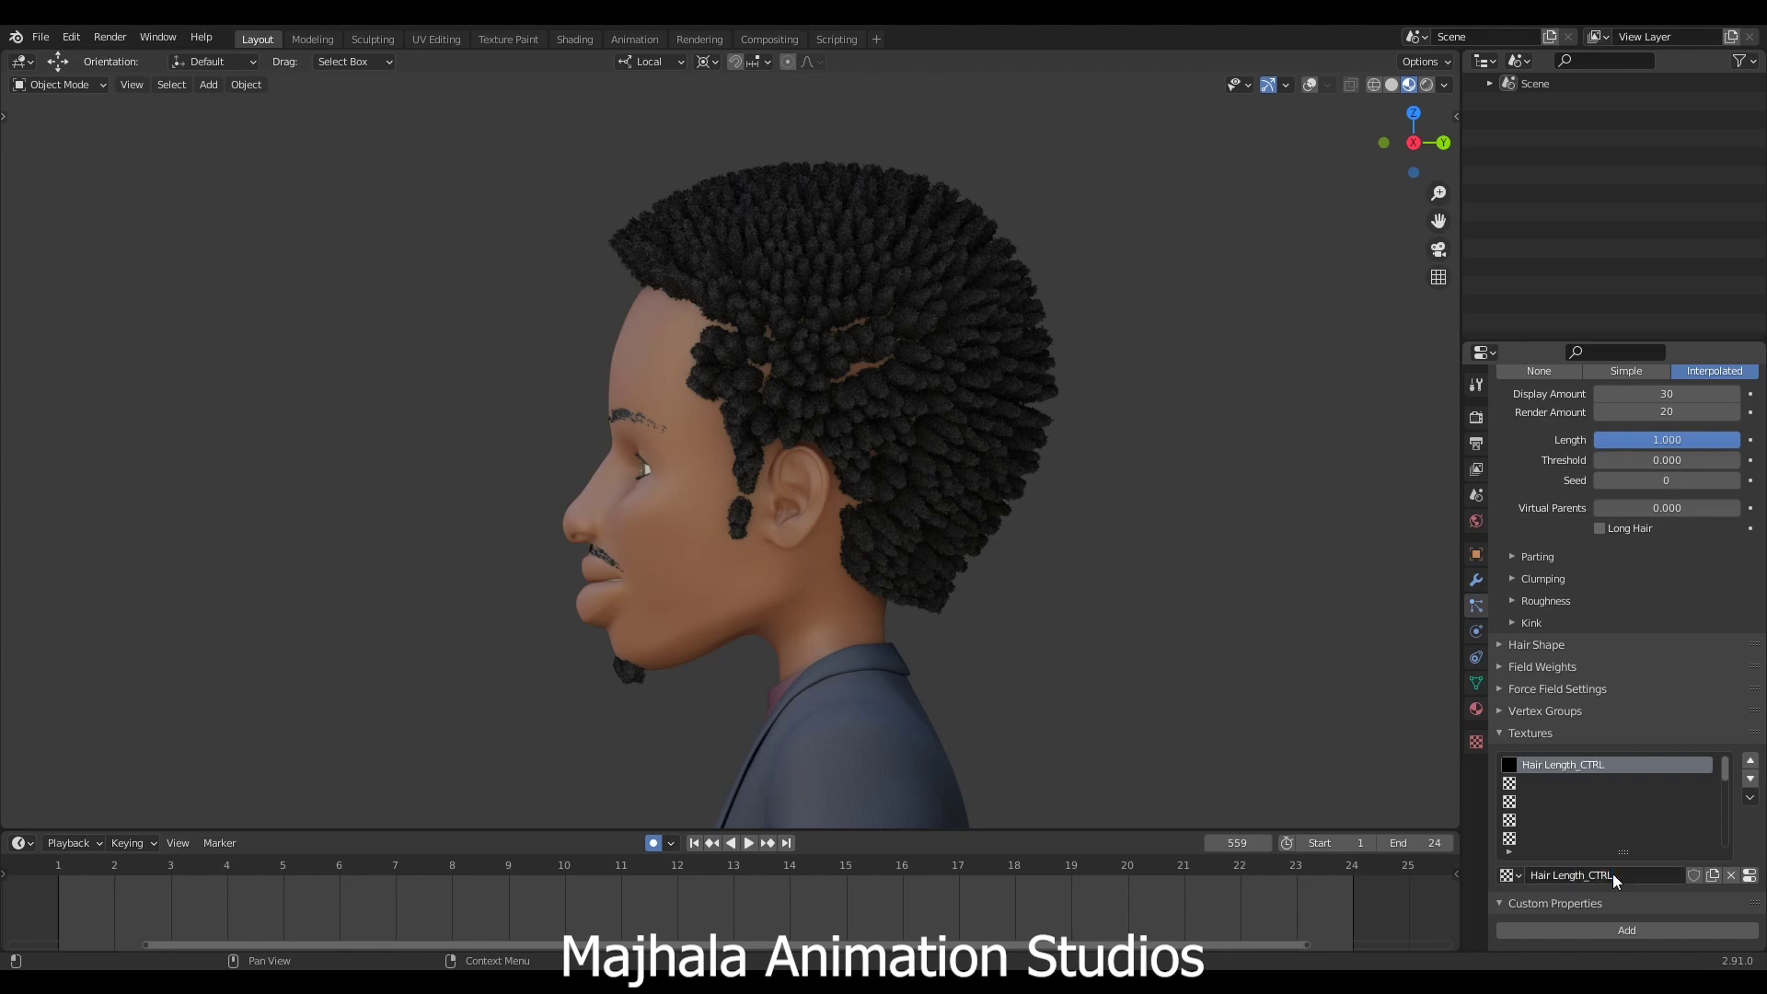
# - Open the settings of the Hair Length_CTRL texture and create a blank 1024 x 1024 px image named Hair Length CTRL
pyautogui.click(1749, 875)
pyautogui.scroll(6, 1586, 566)
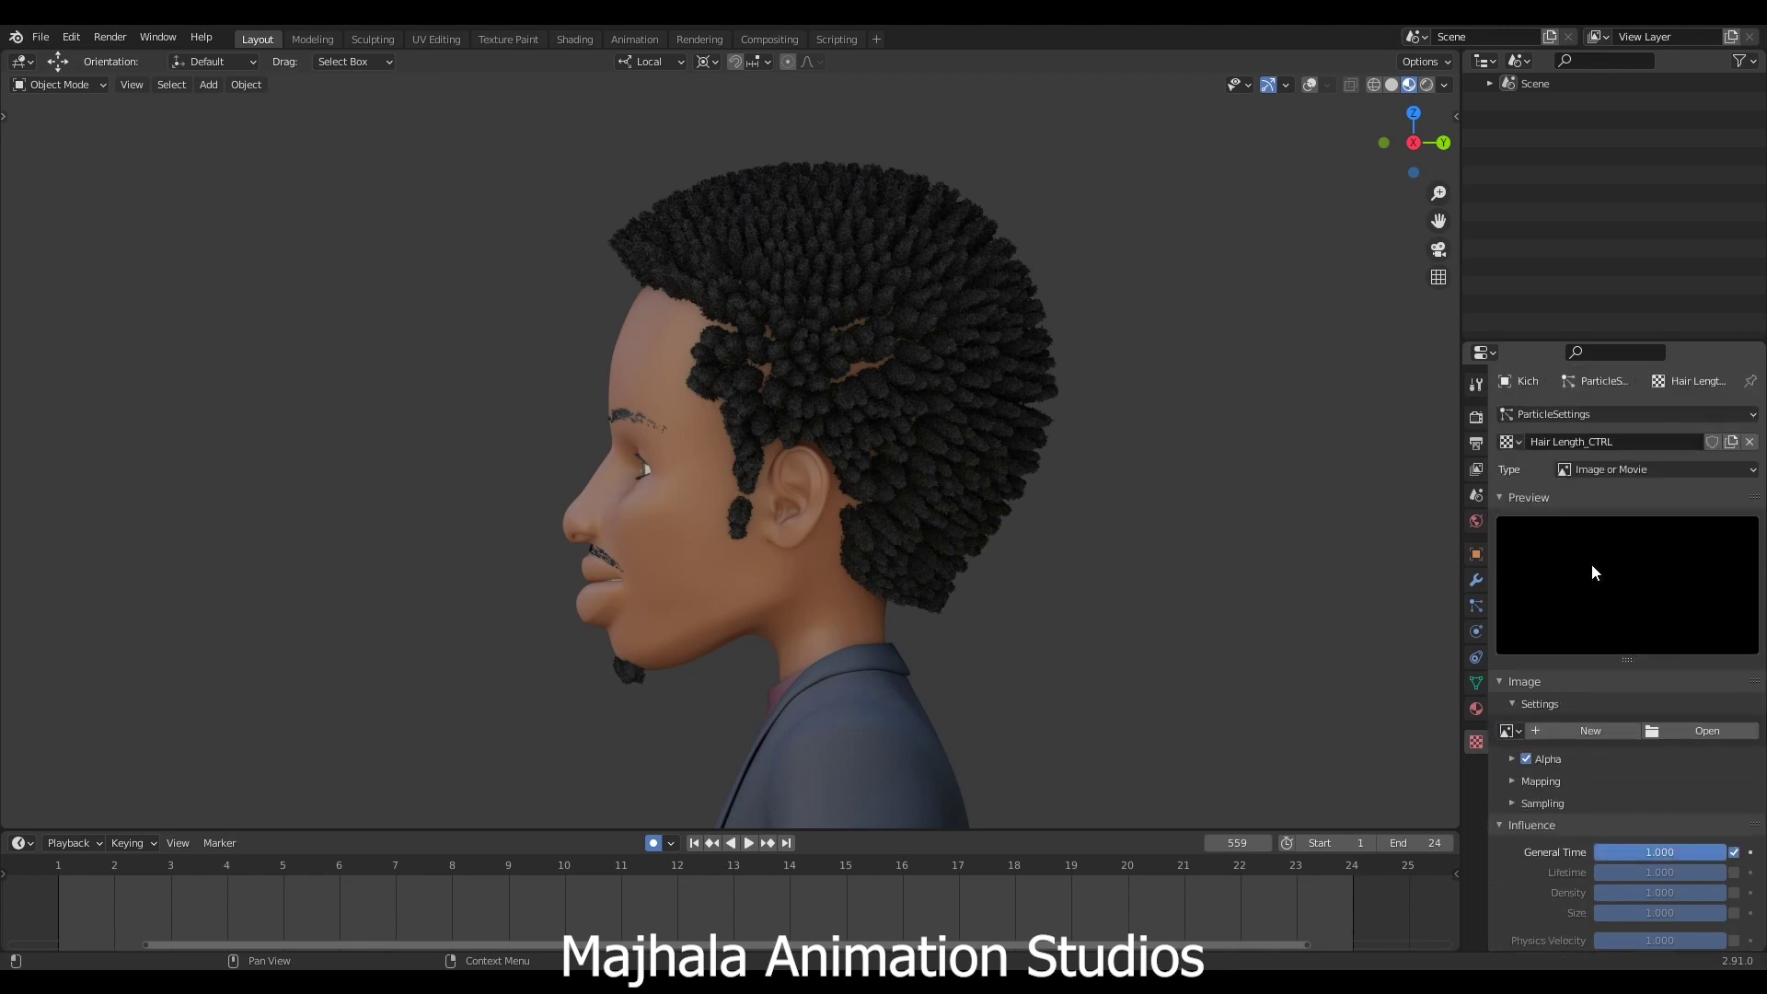
pyautogui.scroll(-5, 1629, 566)
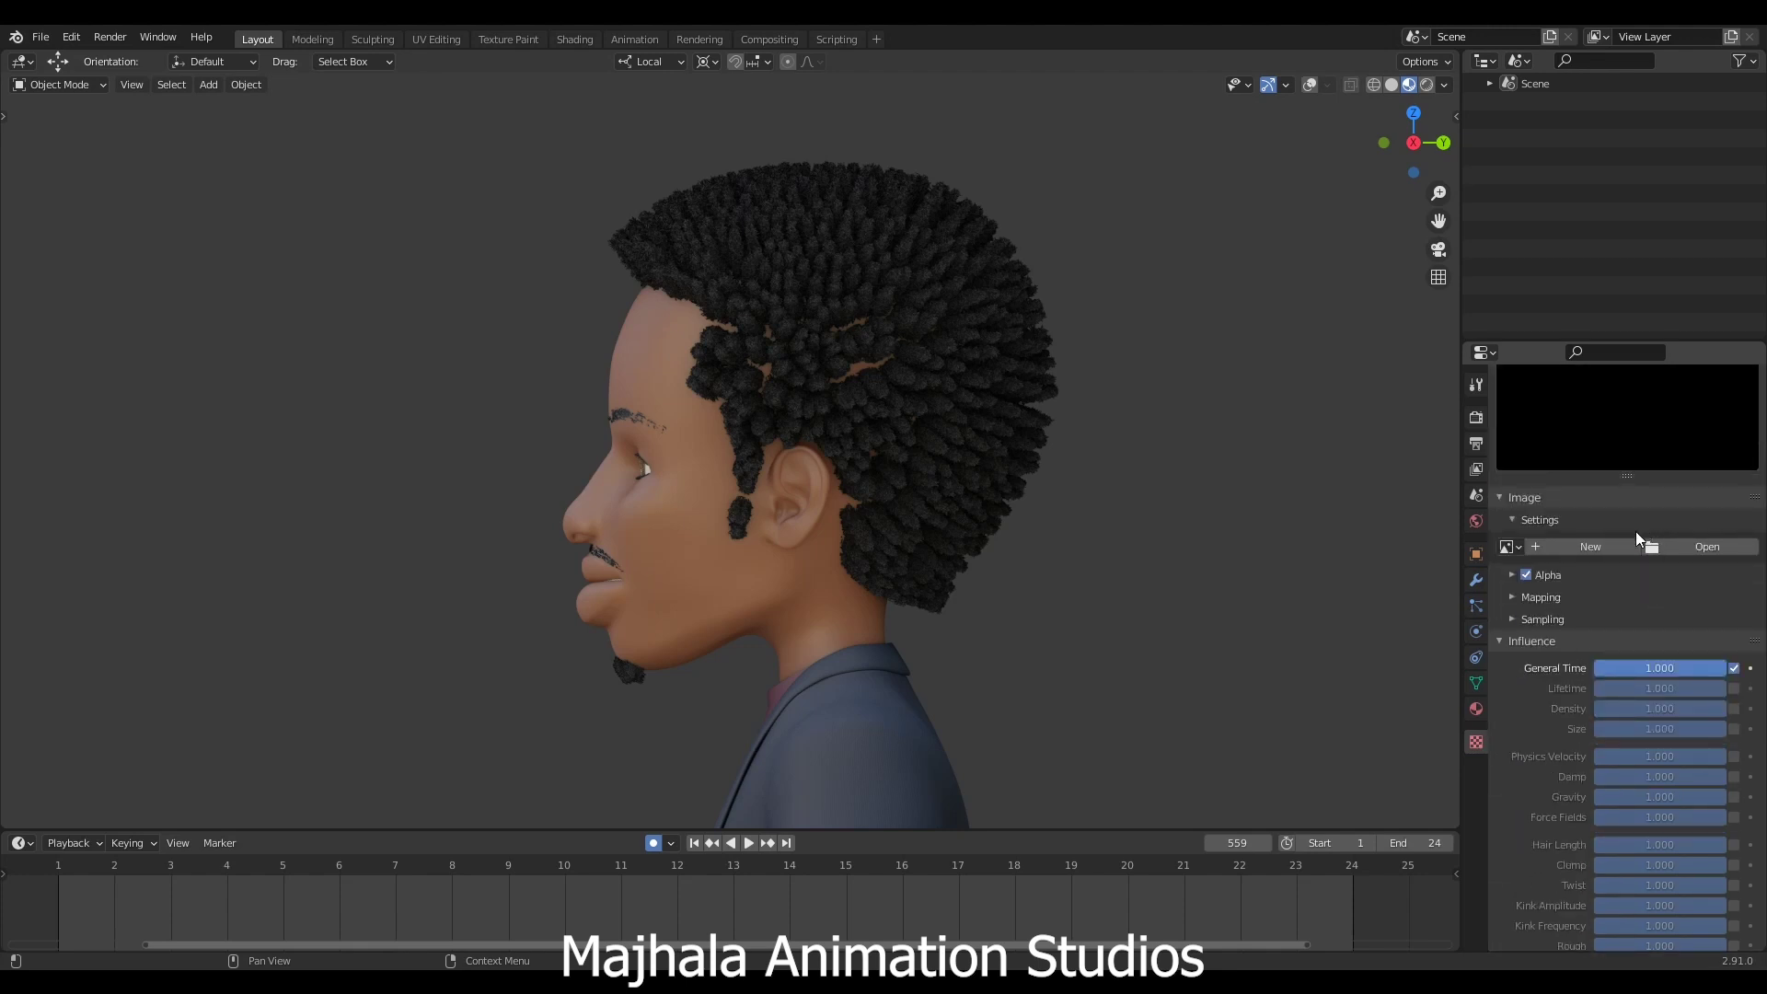
pyautogui.click(1590, 546)
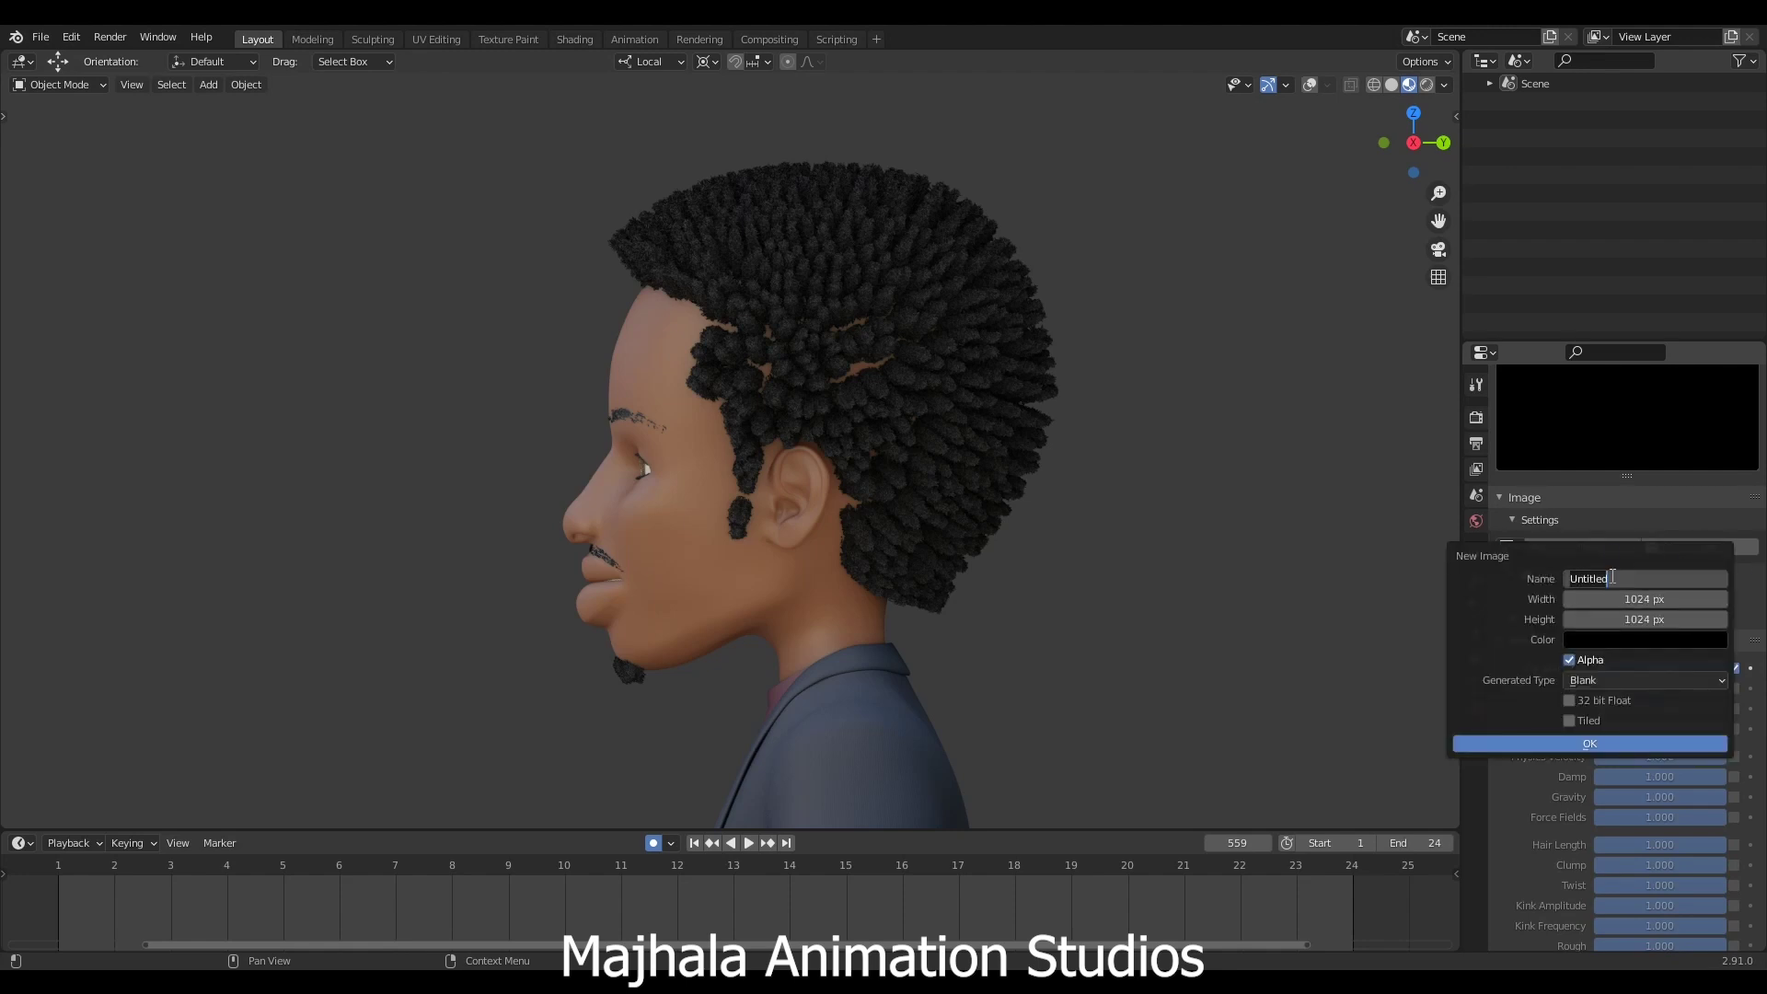
pyautogui.write('Hair Length CTRL')
pyautogui.click(1575, 741)
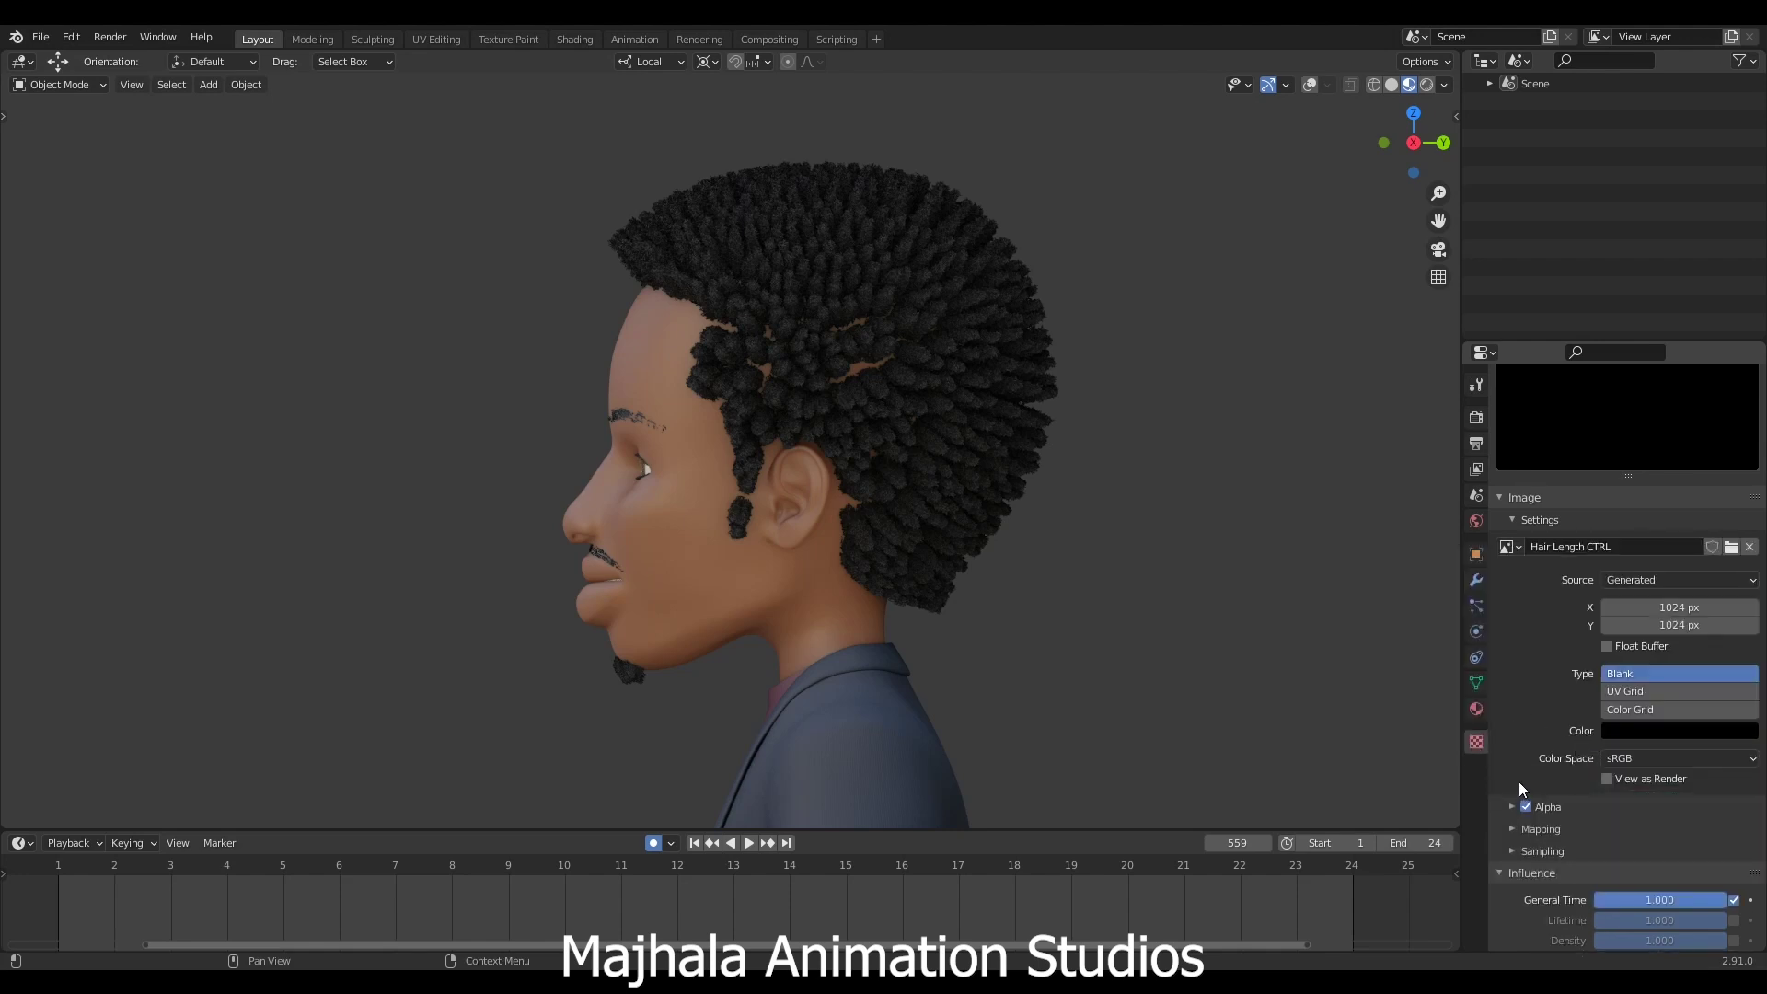
# - Set the particle texture's mapping coordinates to UV
pyautogui.scroll(-8, 1670, 777)
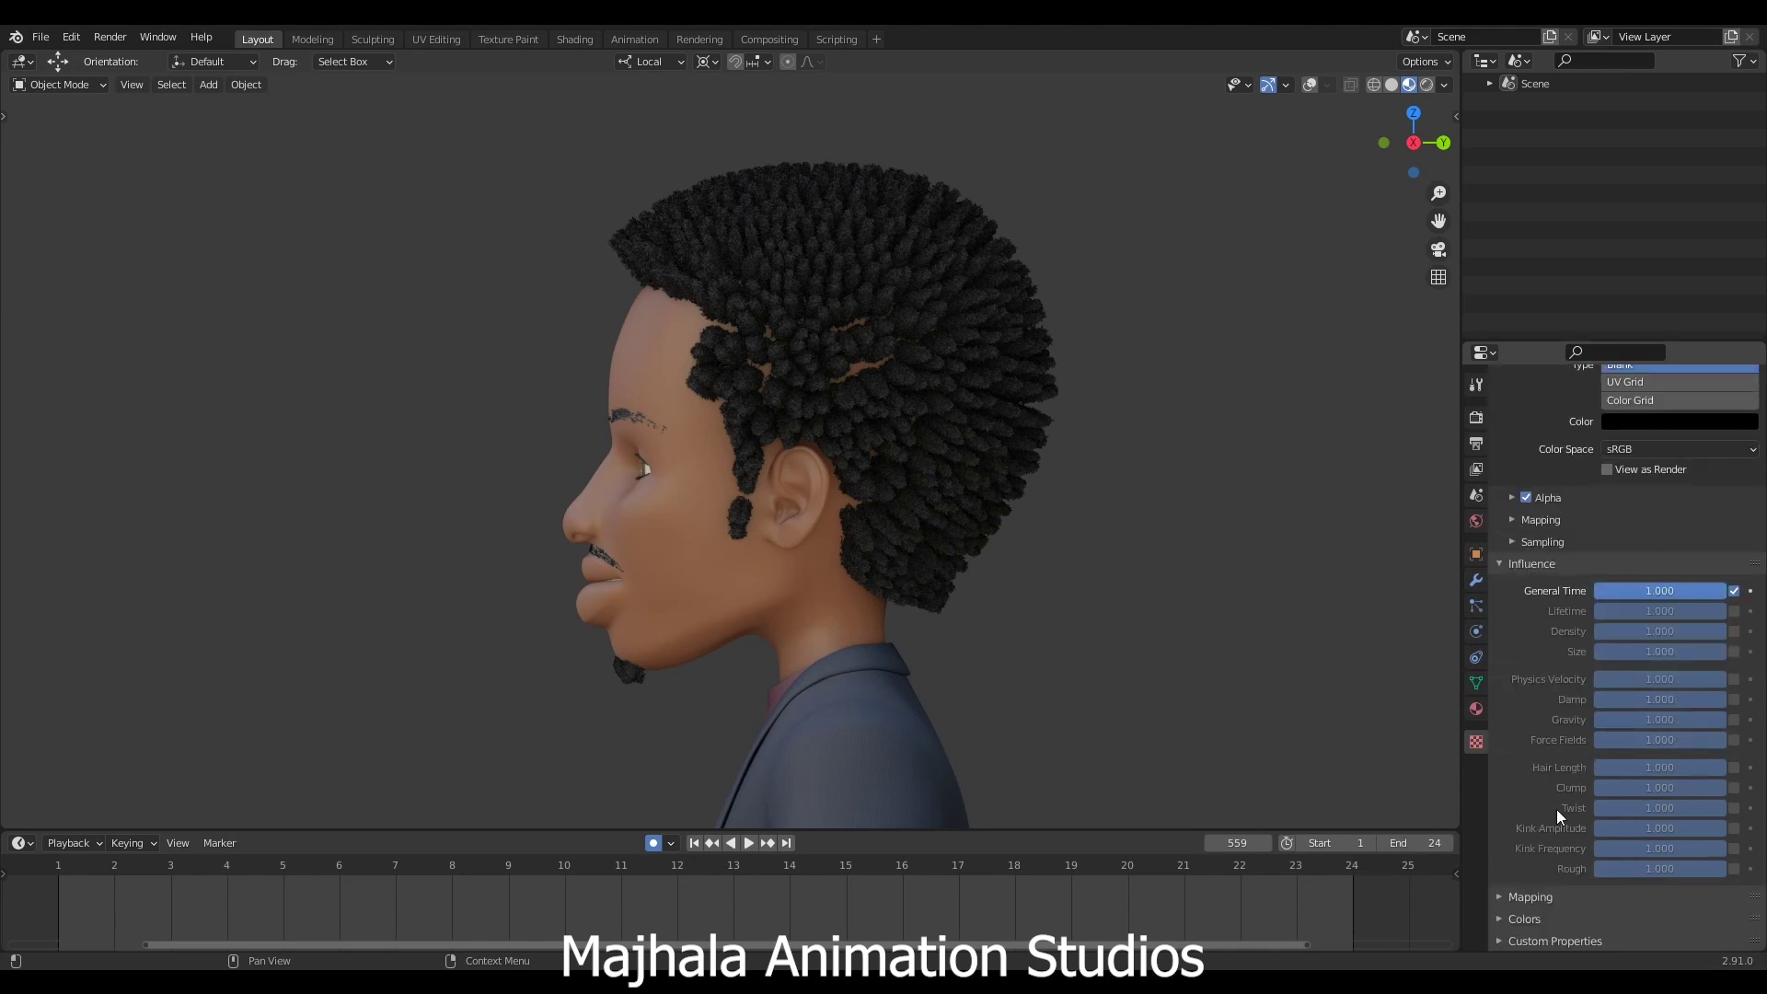
pyautogui.click(1599, 897)
pyautogui.scroll(-4, 1633, 858)
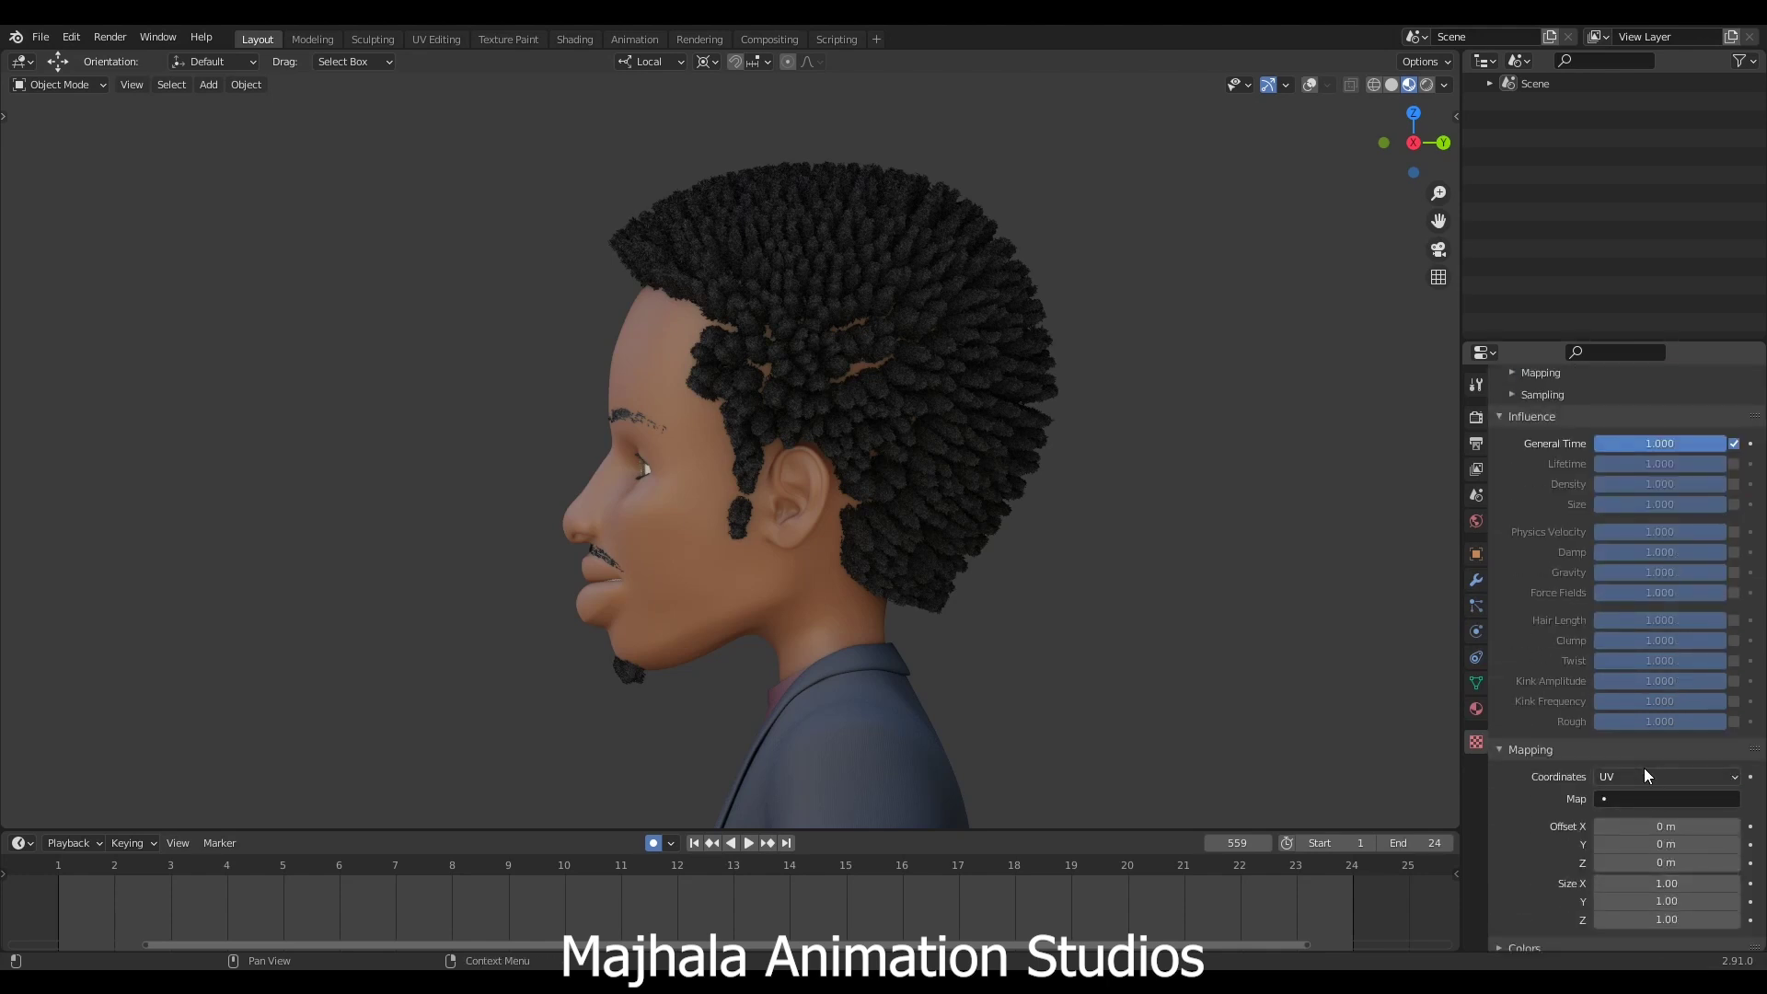
pyautogui.click(1620, 777)
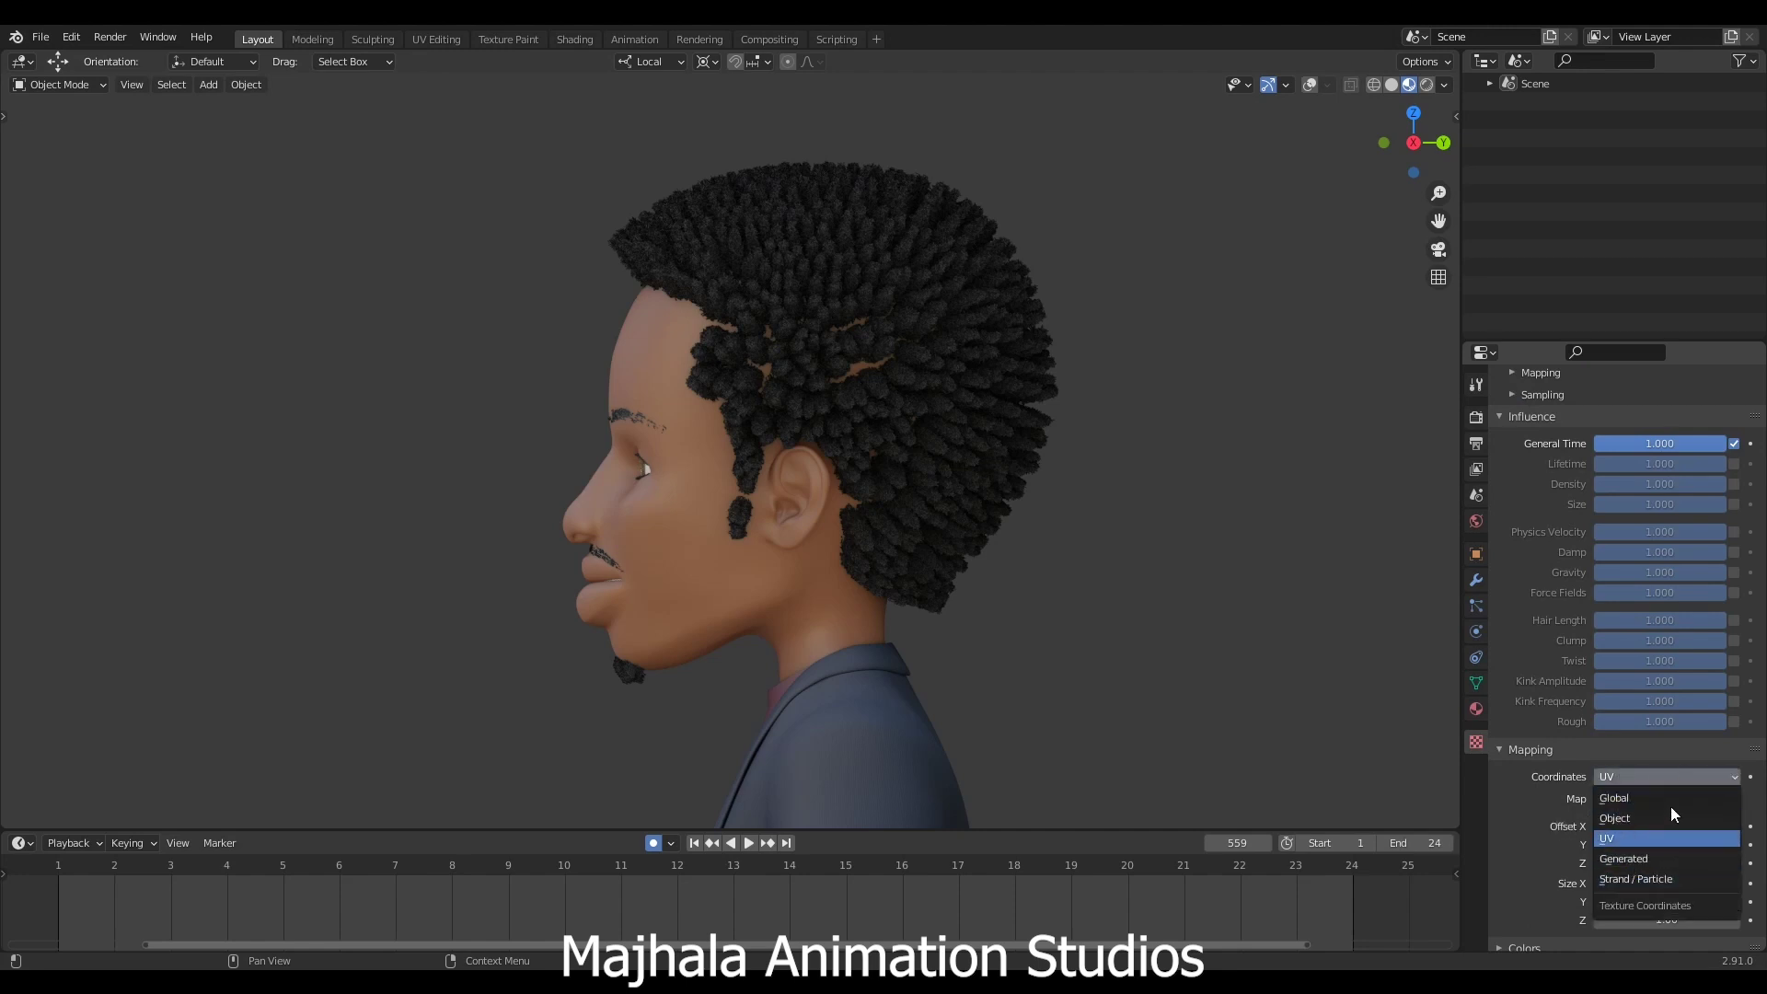
pyautogui.click(1632, 839)
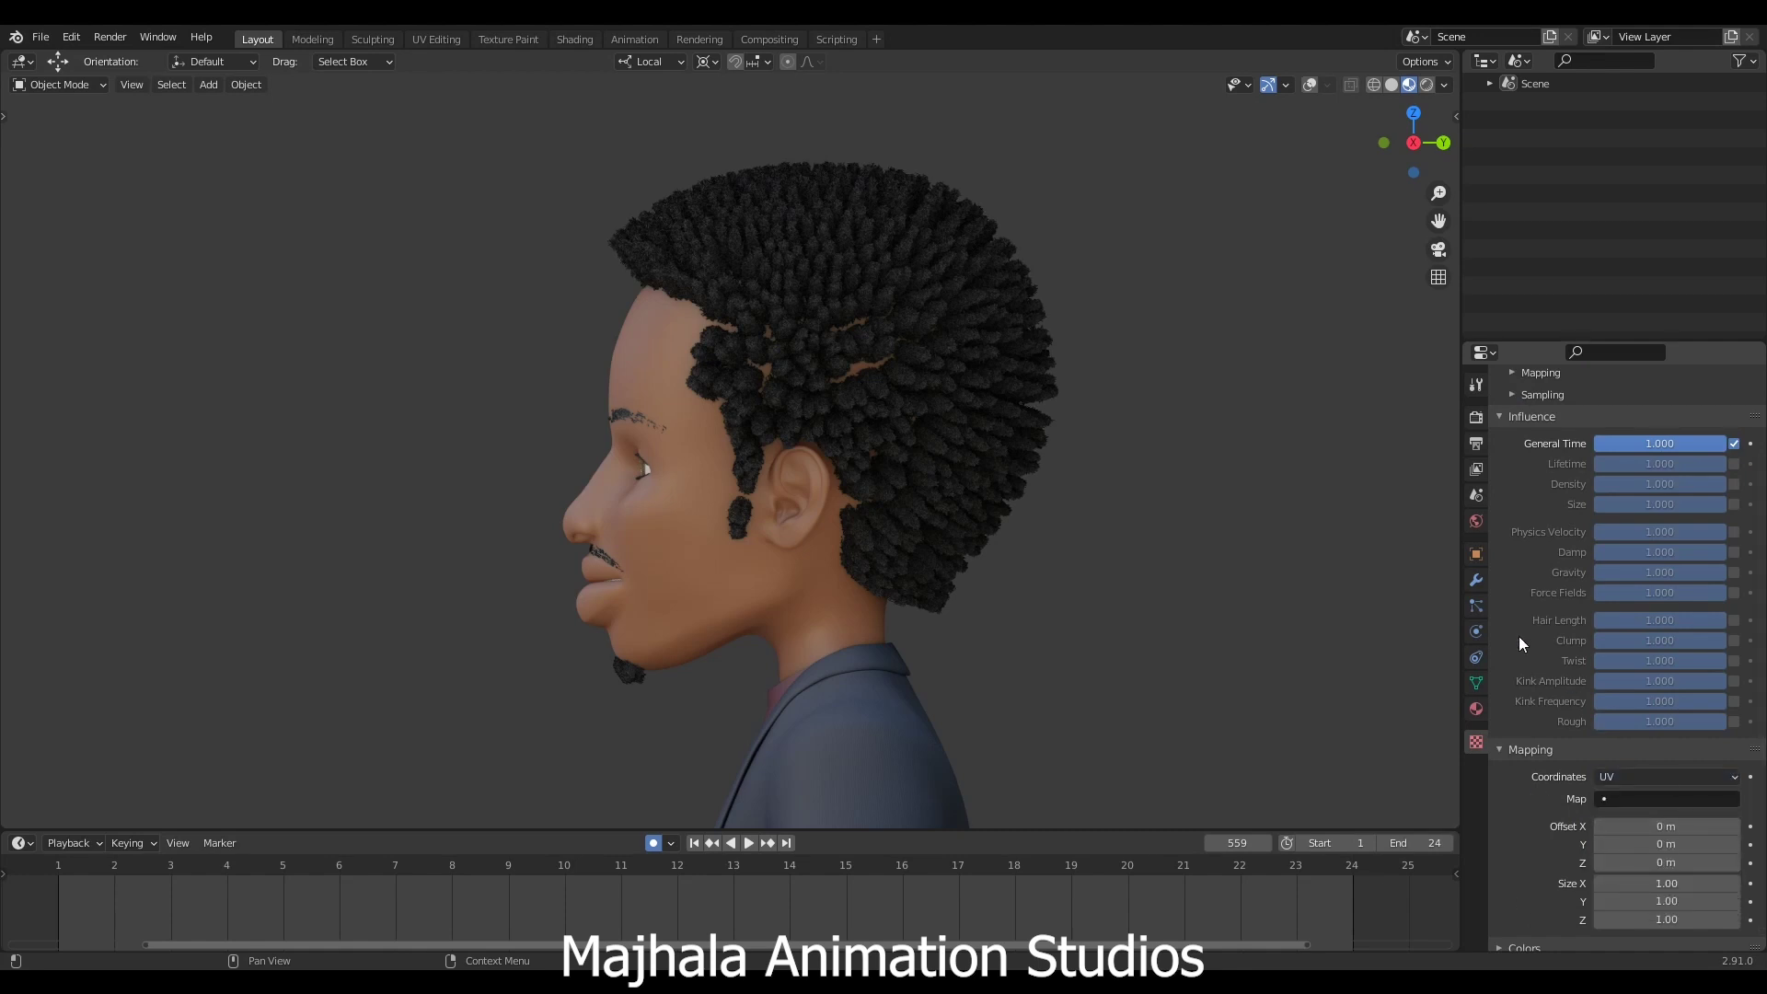
# - Display the Hair Length CTRL image in both image editors of the Texture Paint workspace
pyautogui.keyDown('shift'); pyautogui.moveTo(895, 536); pyautogui.dragTo(930, 564, button='middle'); pyautogui.keyUp('shift')
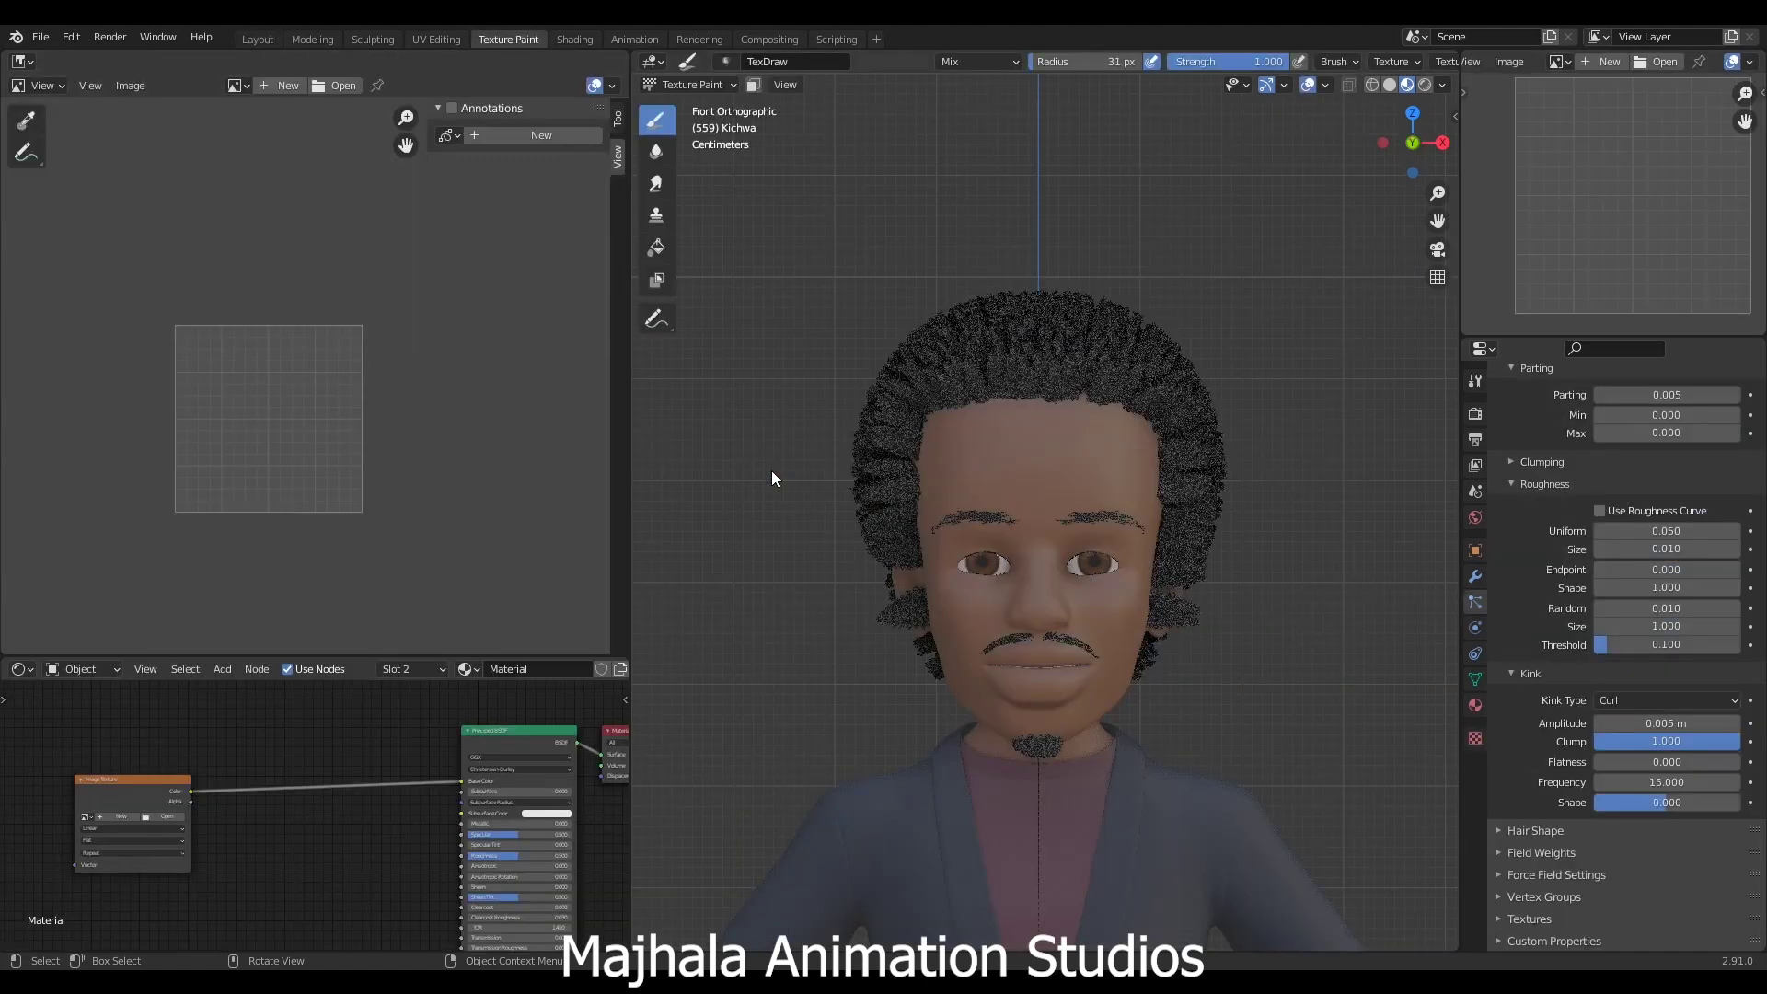
pyautogui.scroll(2, 258, 356)
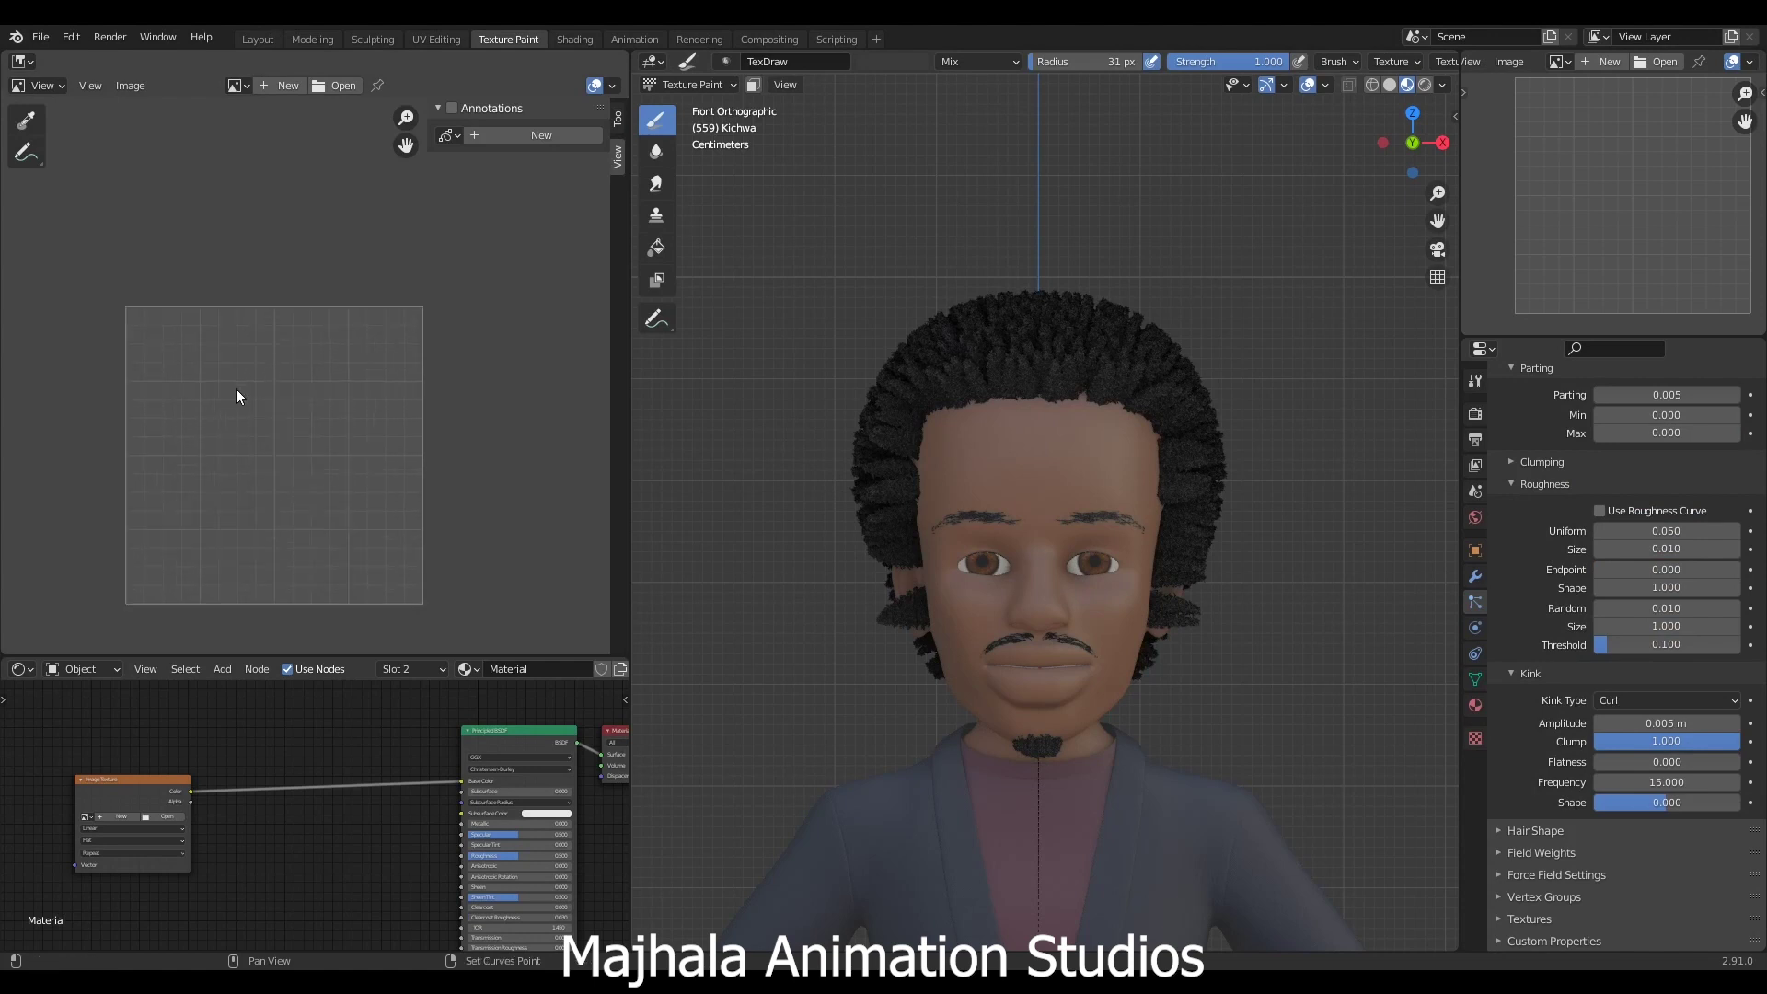
pyautogui.click(235, 87)
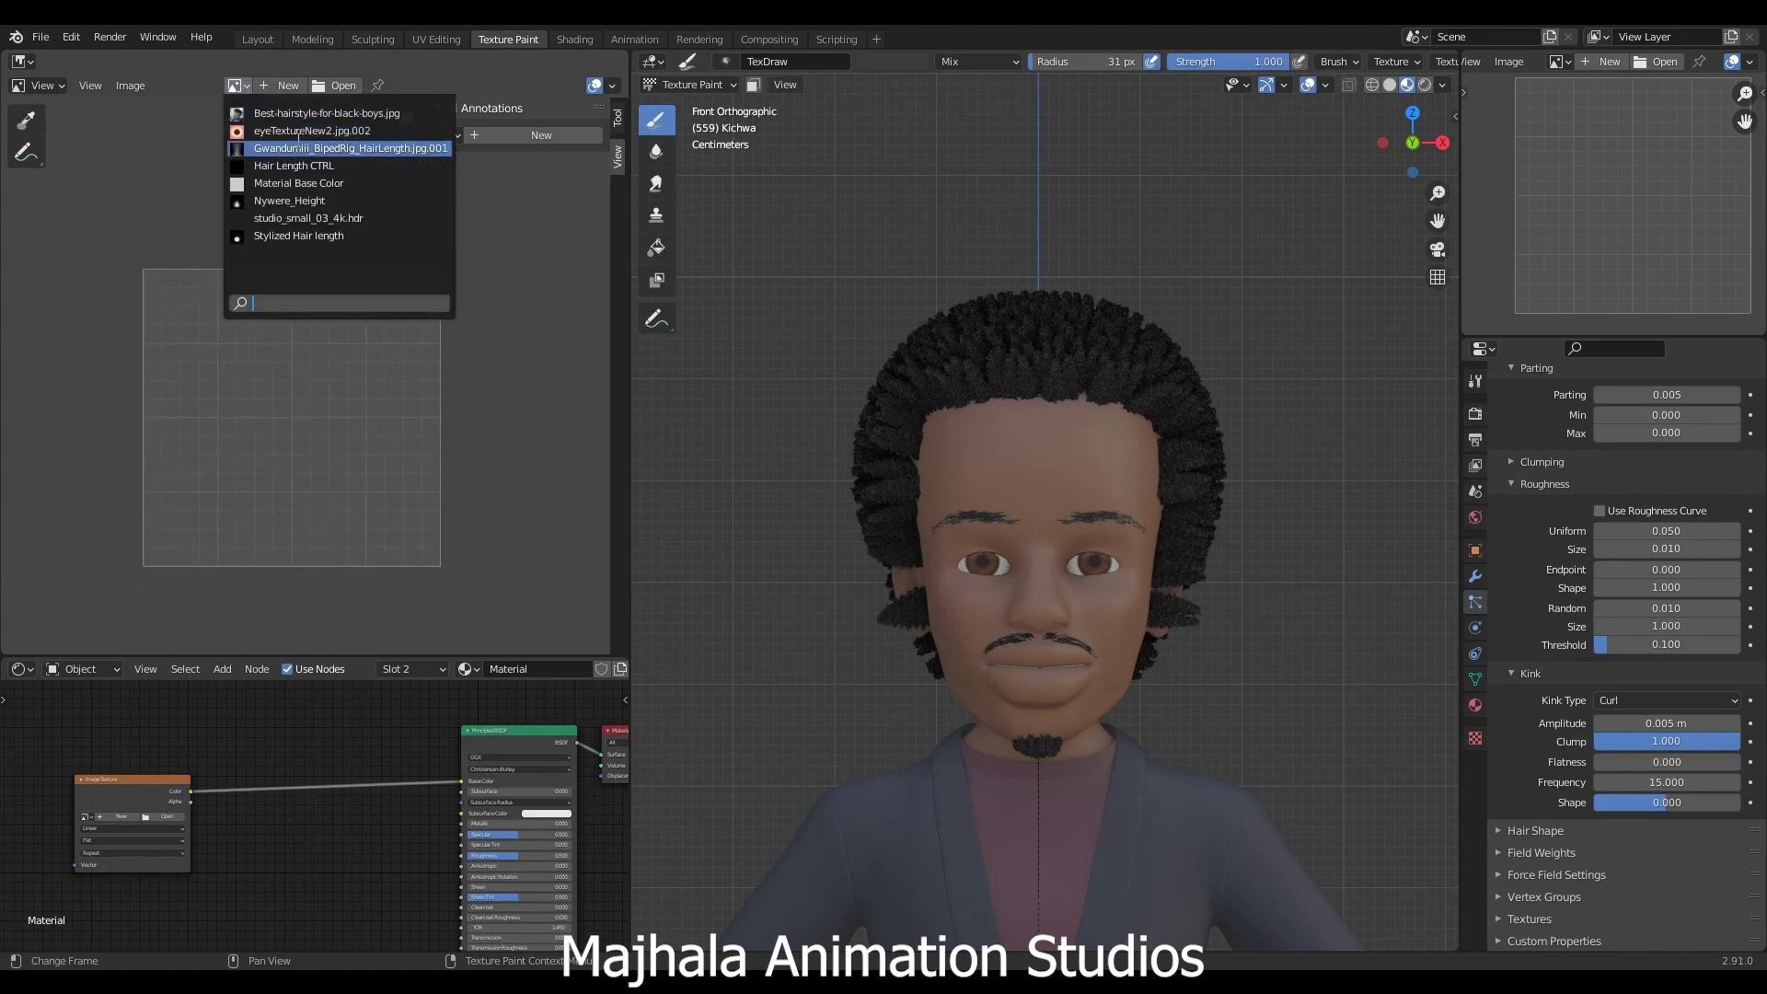
pyautogui.click(313, 163)
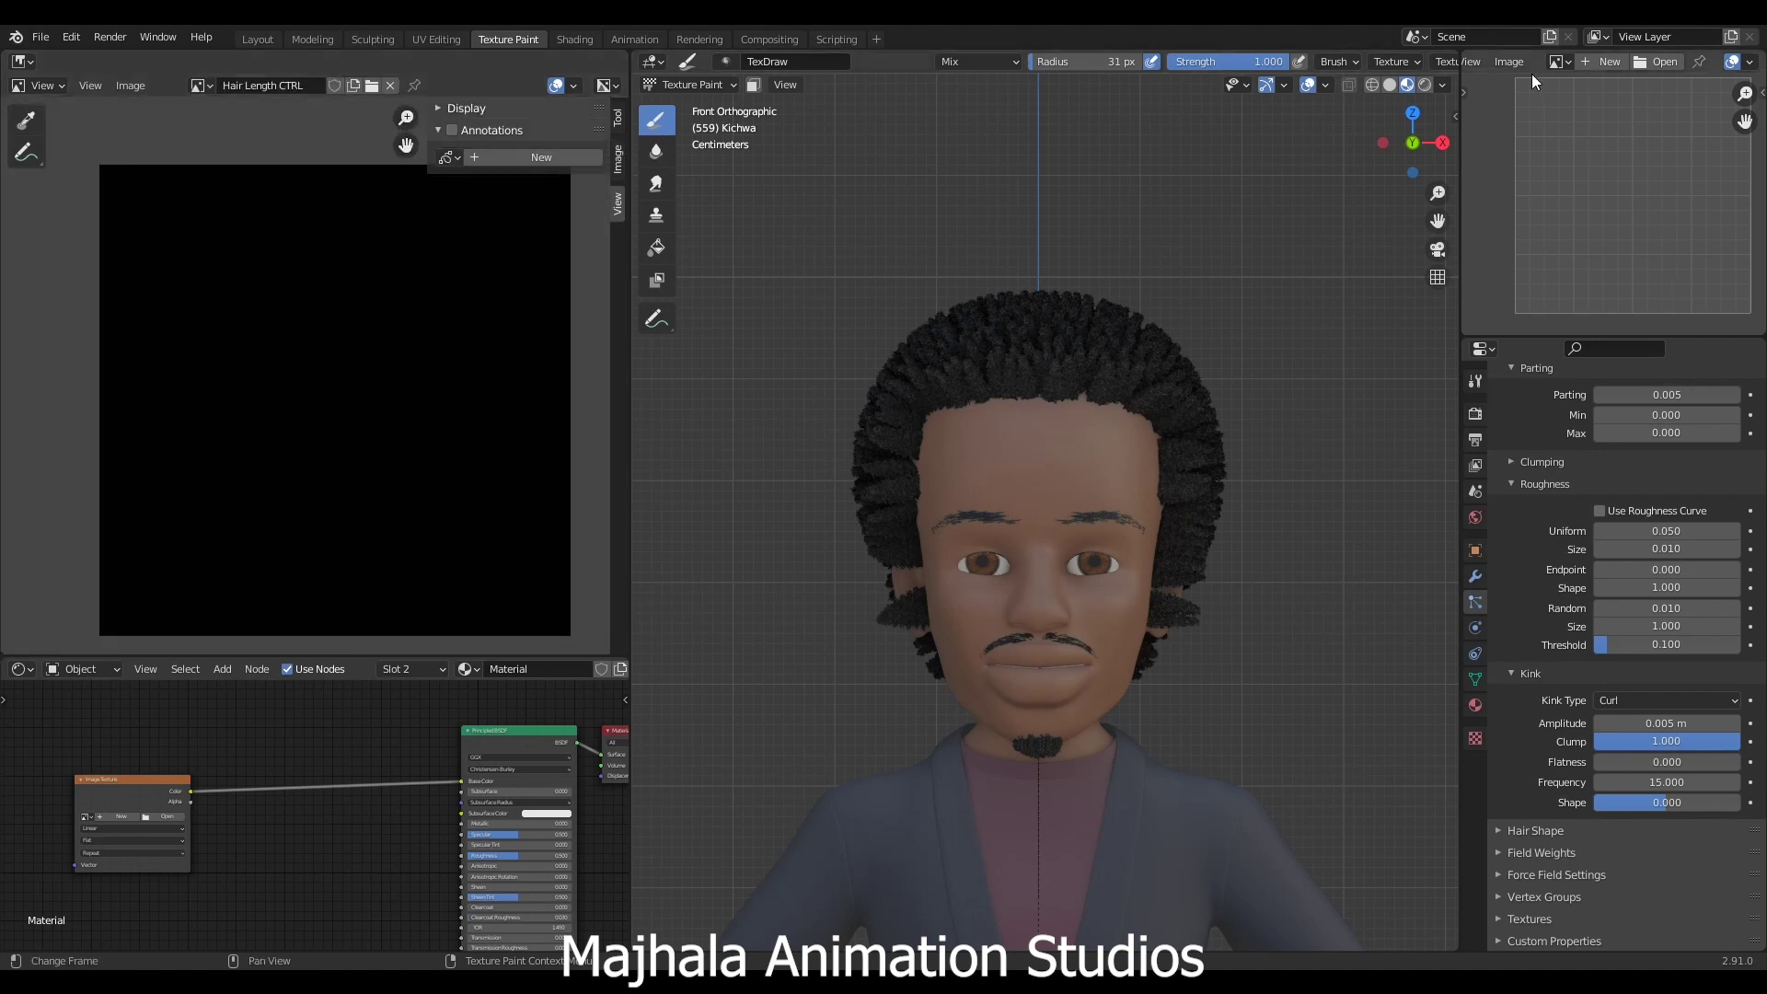
pyautogui.click(1556, 62)
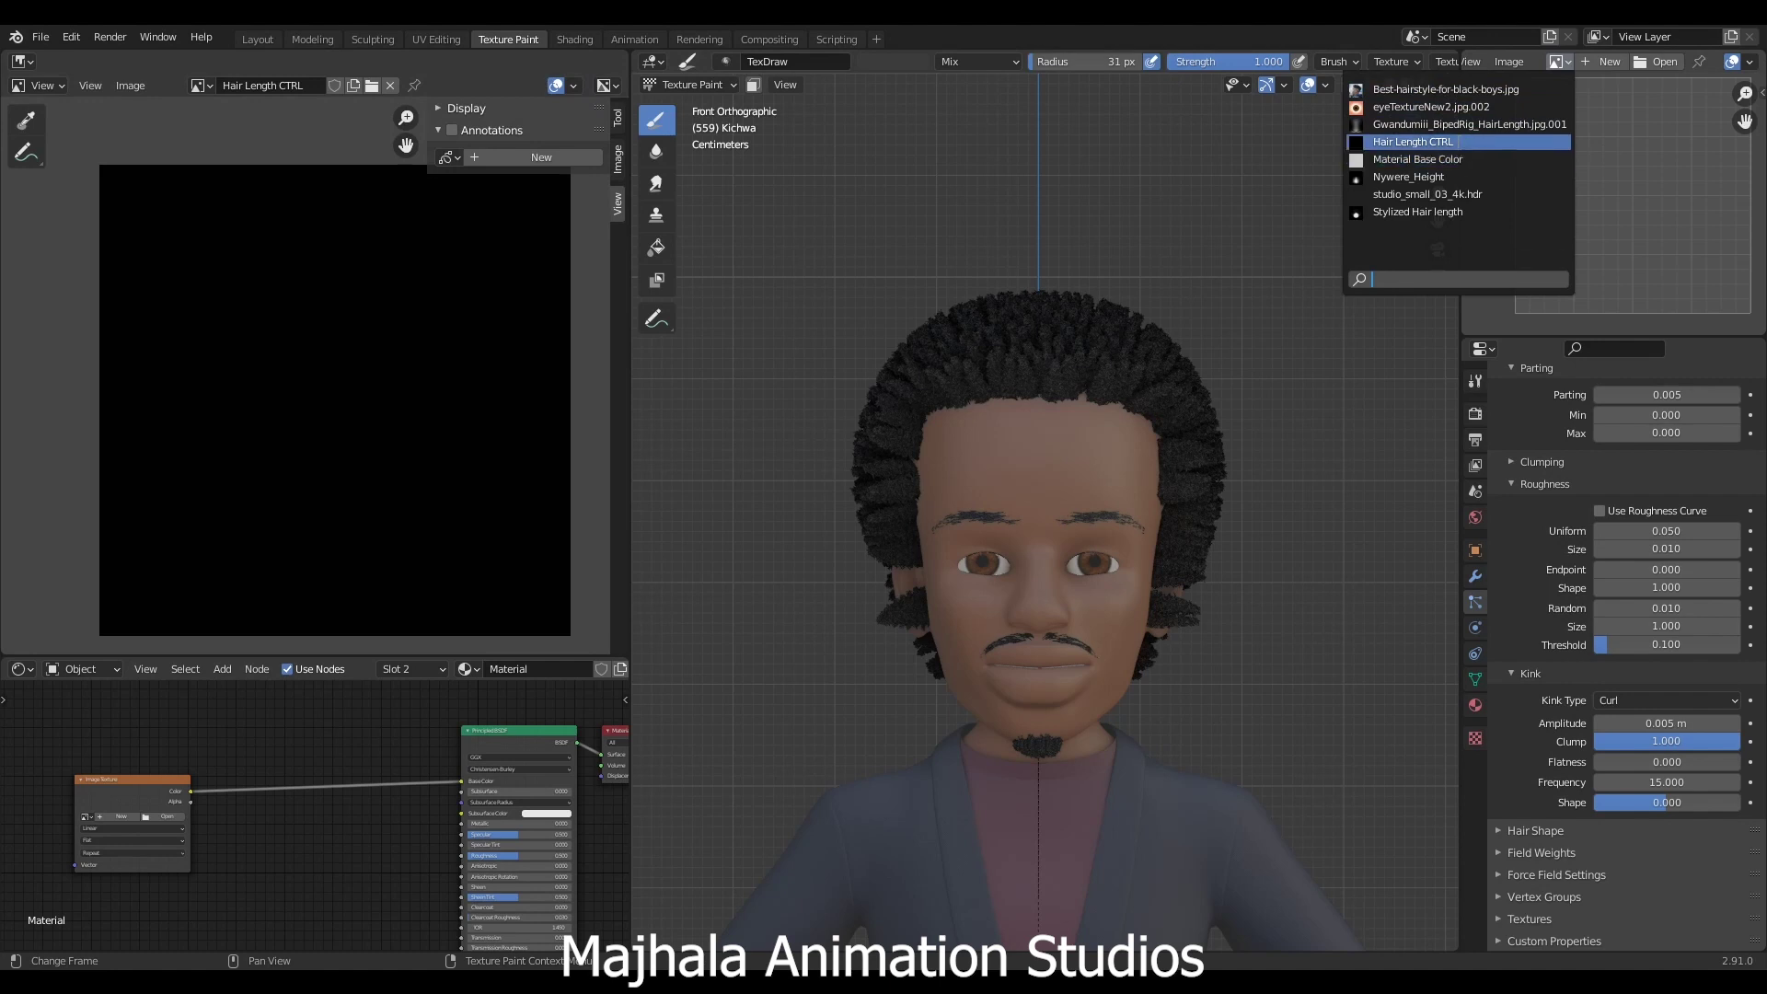
pyautogui.click(1457, 141)
# - Assign the Hair Length CTRL image to the Image Texture node that feeds the material's base color
pyautogui.scroll(4, 113, 837)
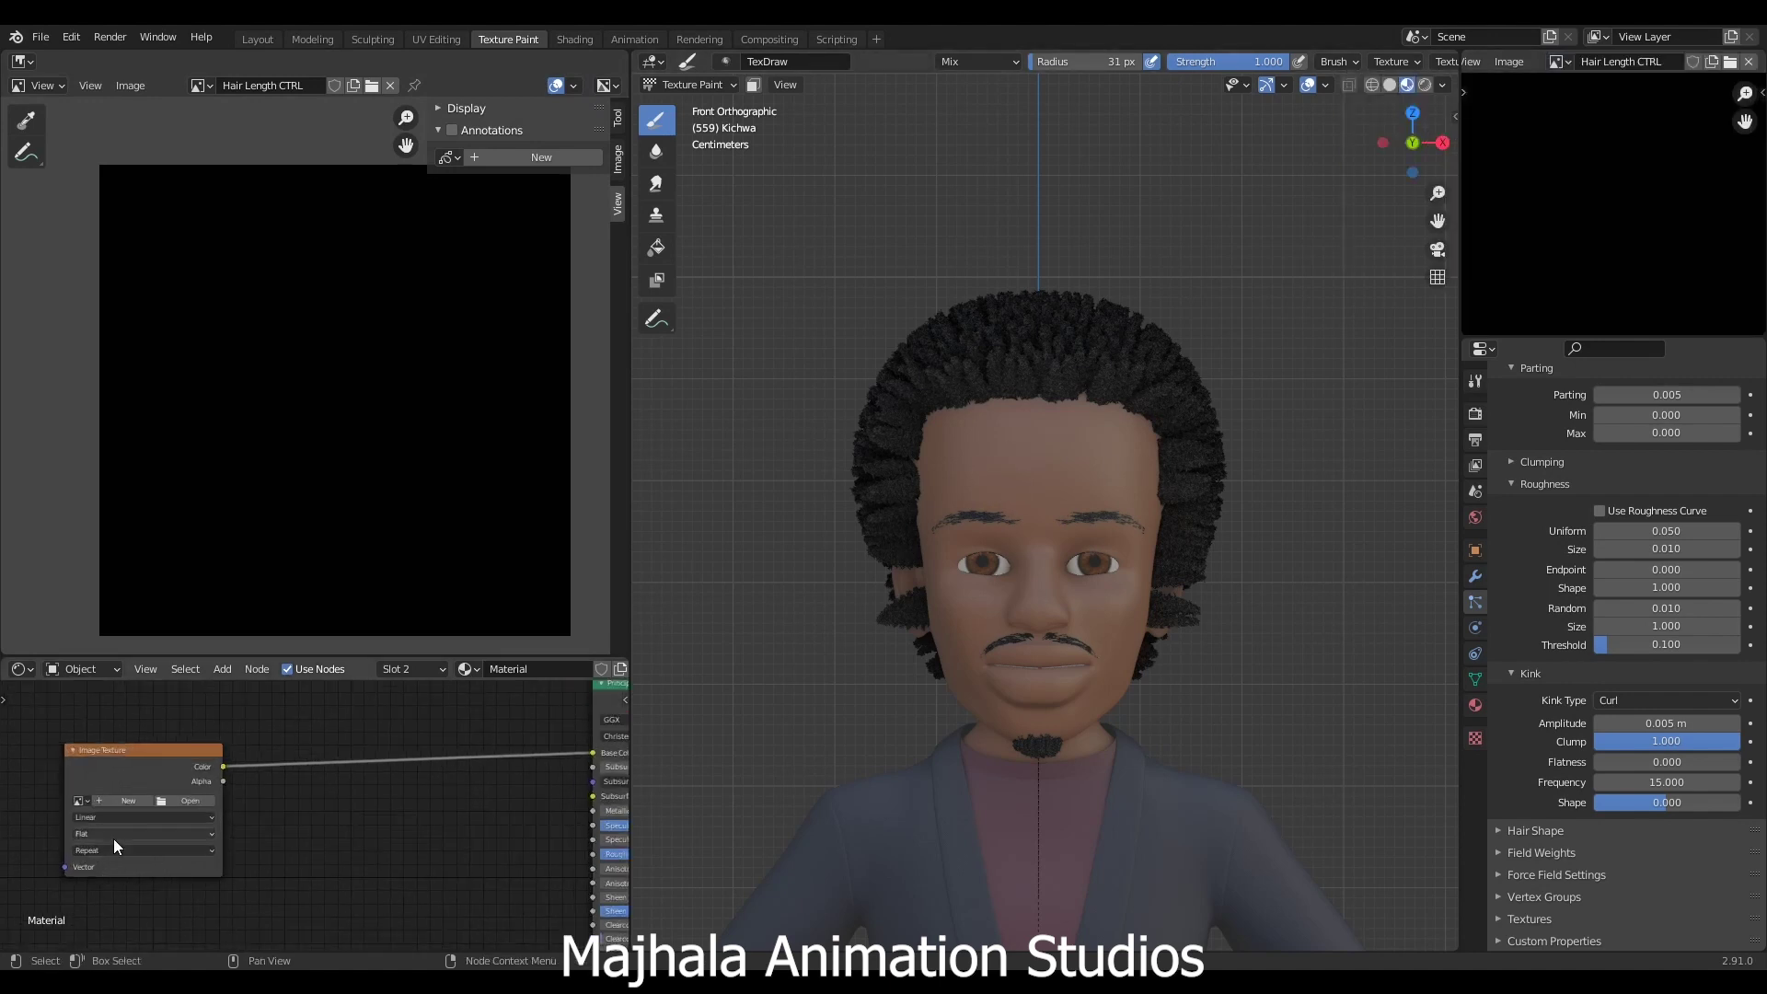
pyautogui.scroll(1, 110, 830)
pyautogui.click(57, 778)
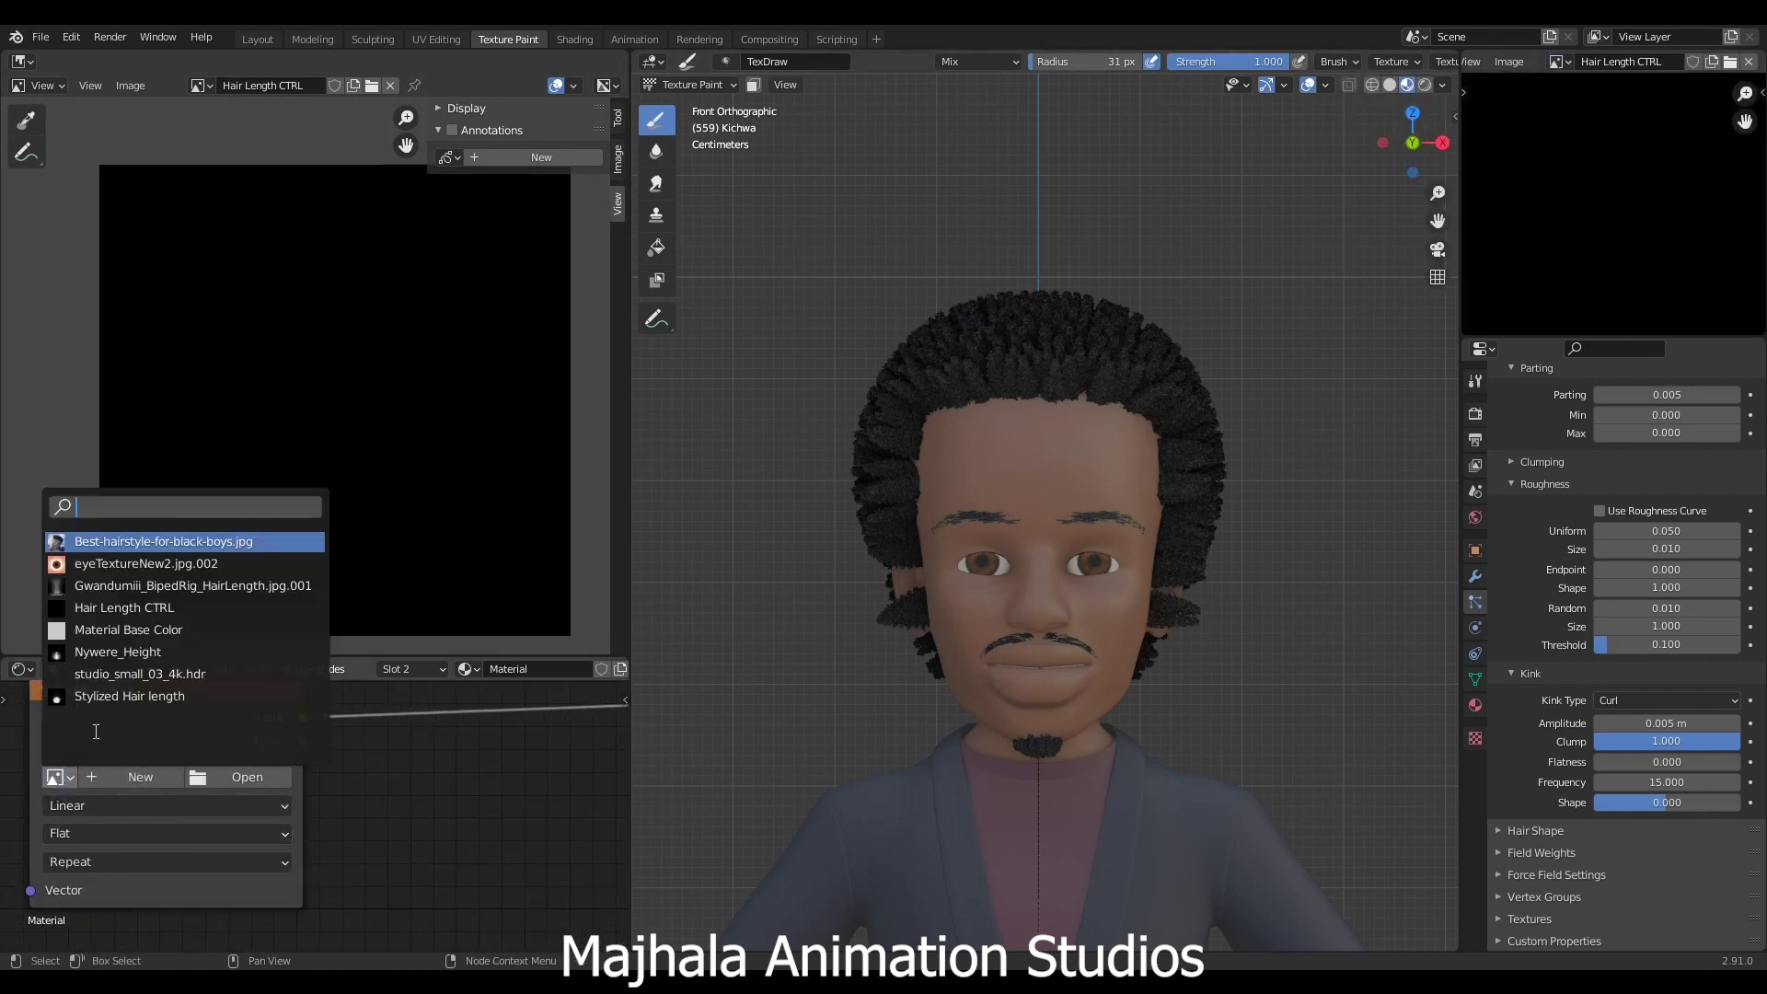
pyautogui.click(169, 609)
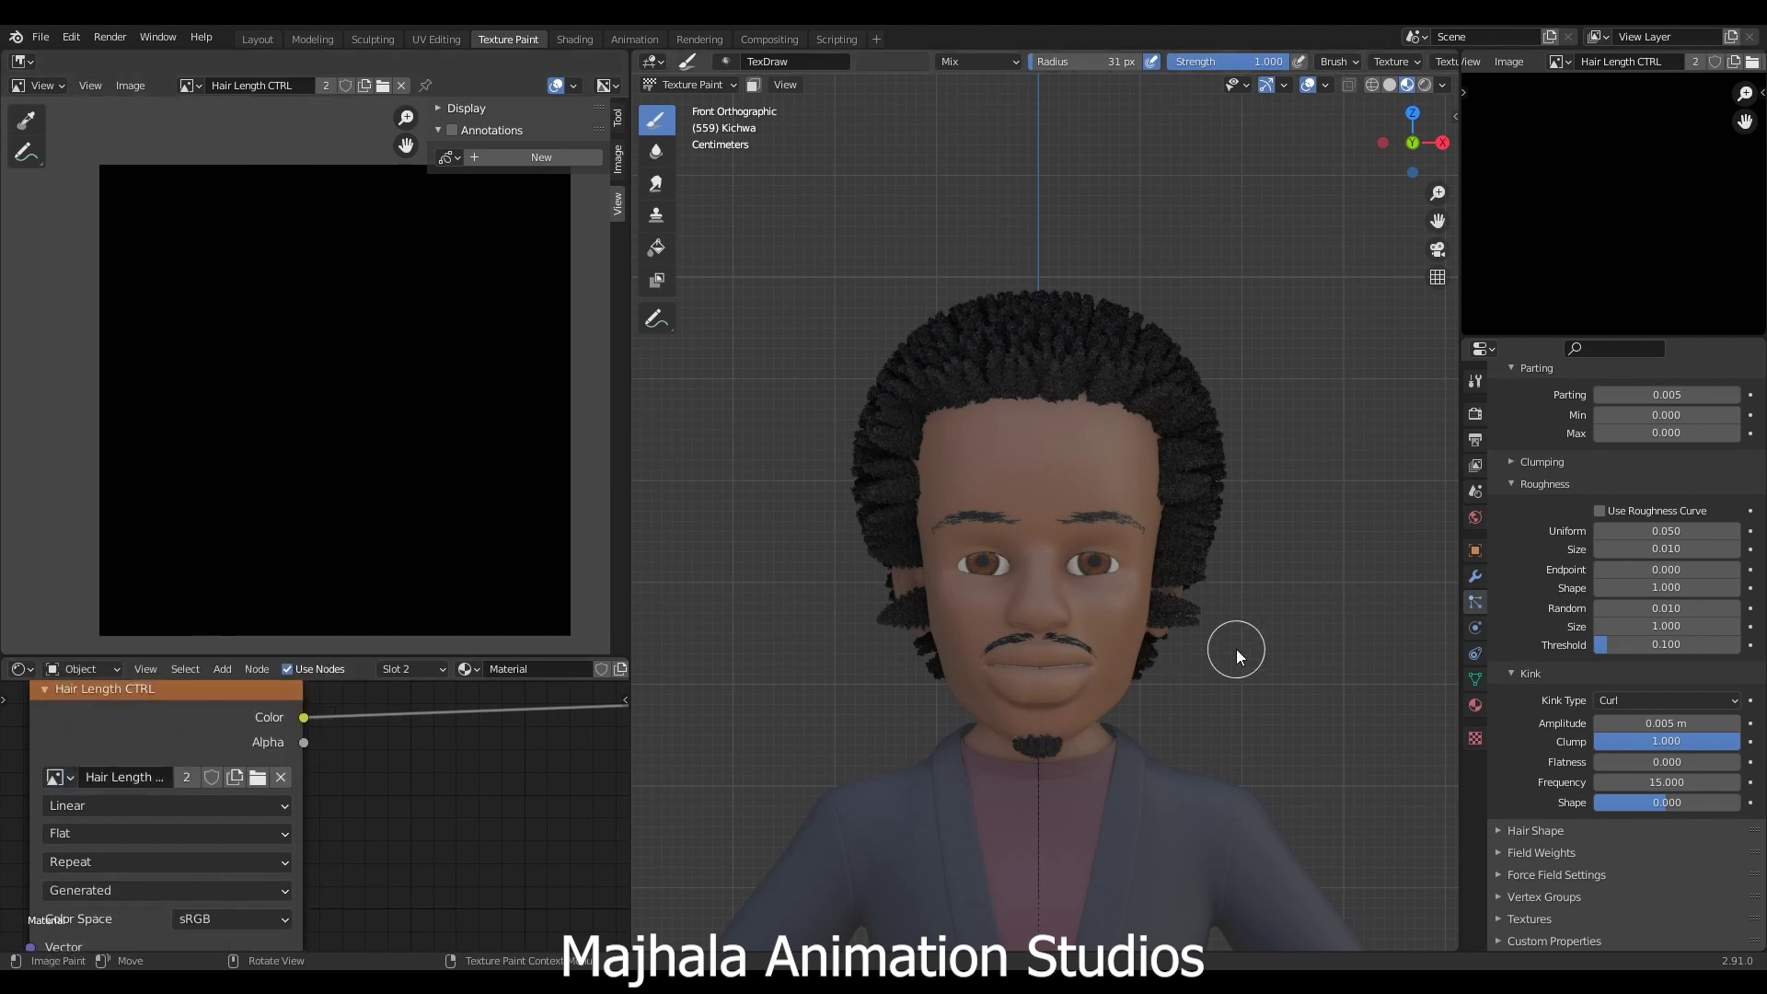
# - Show the paint tool settings and briefly enter and leave Edit Mode to refresh the material's texture slots
pyautogui.press('n')
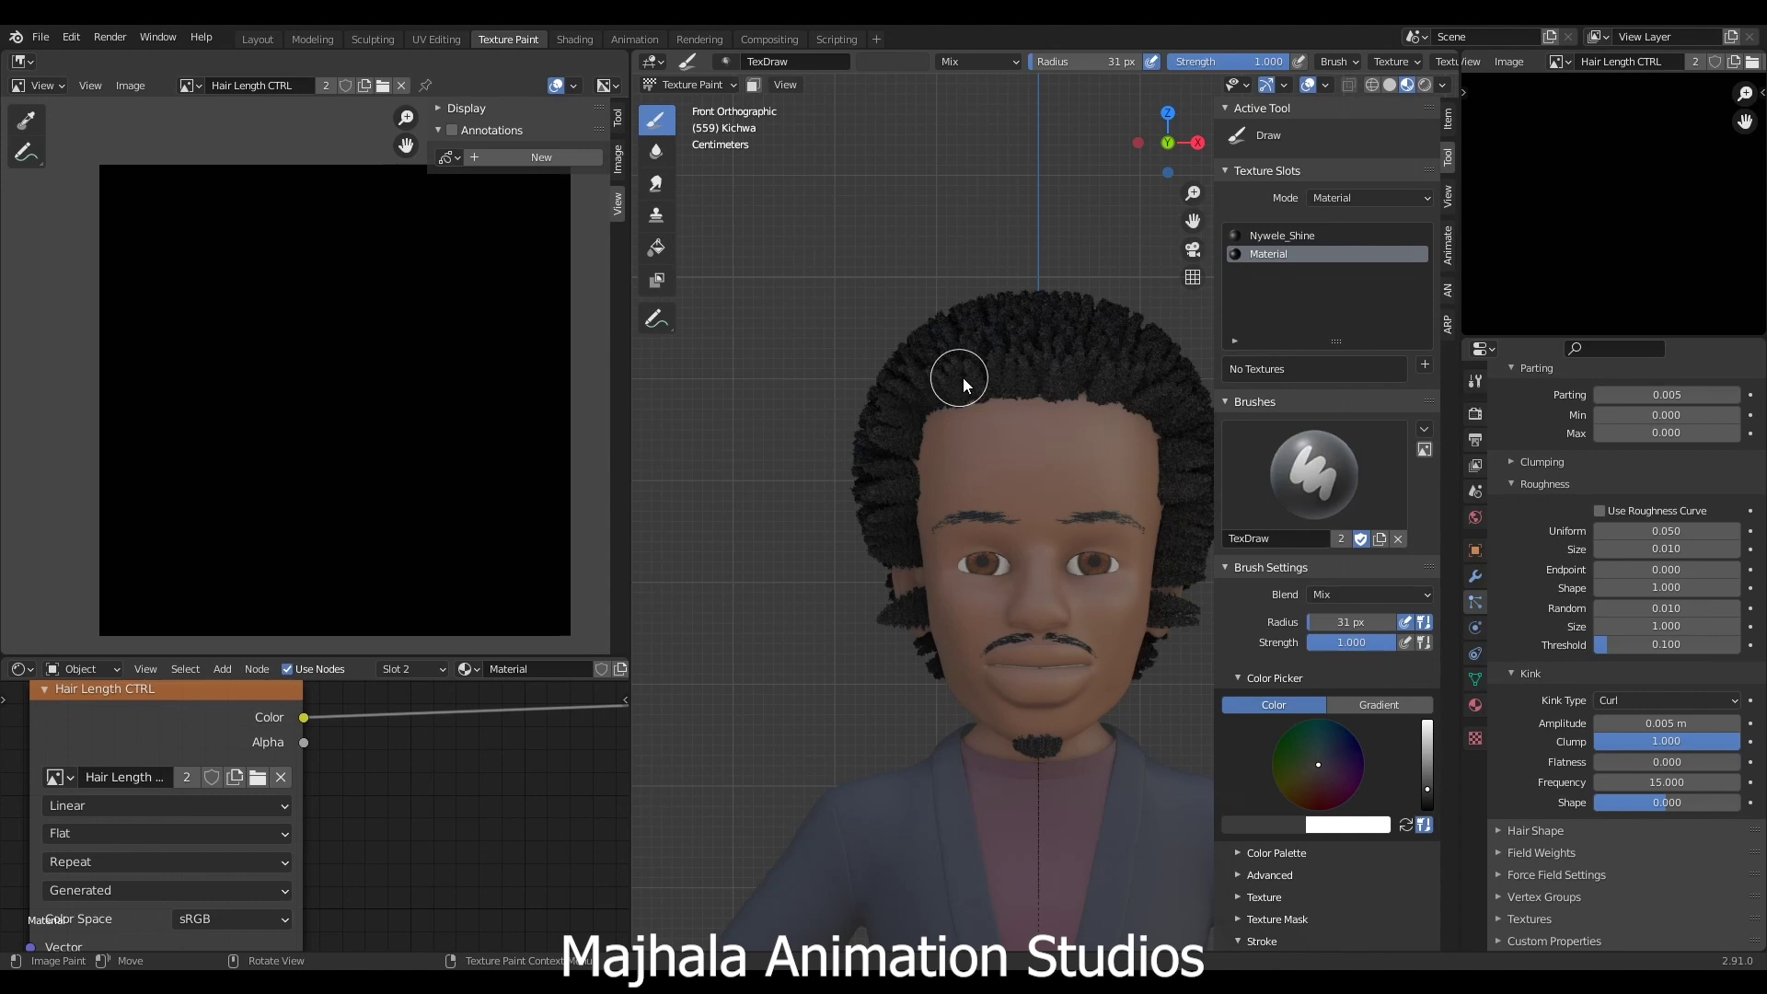
pyautogui.press('Tab')
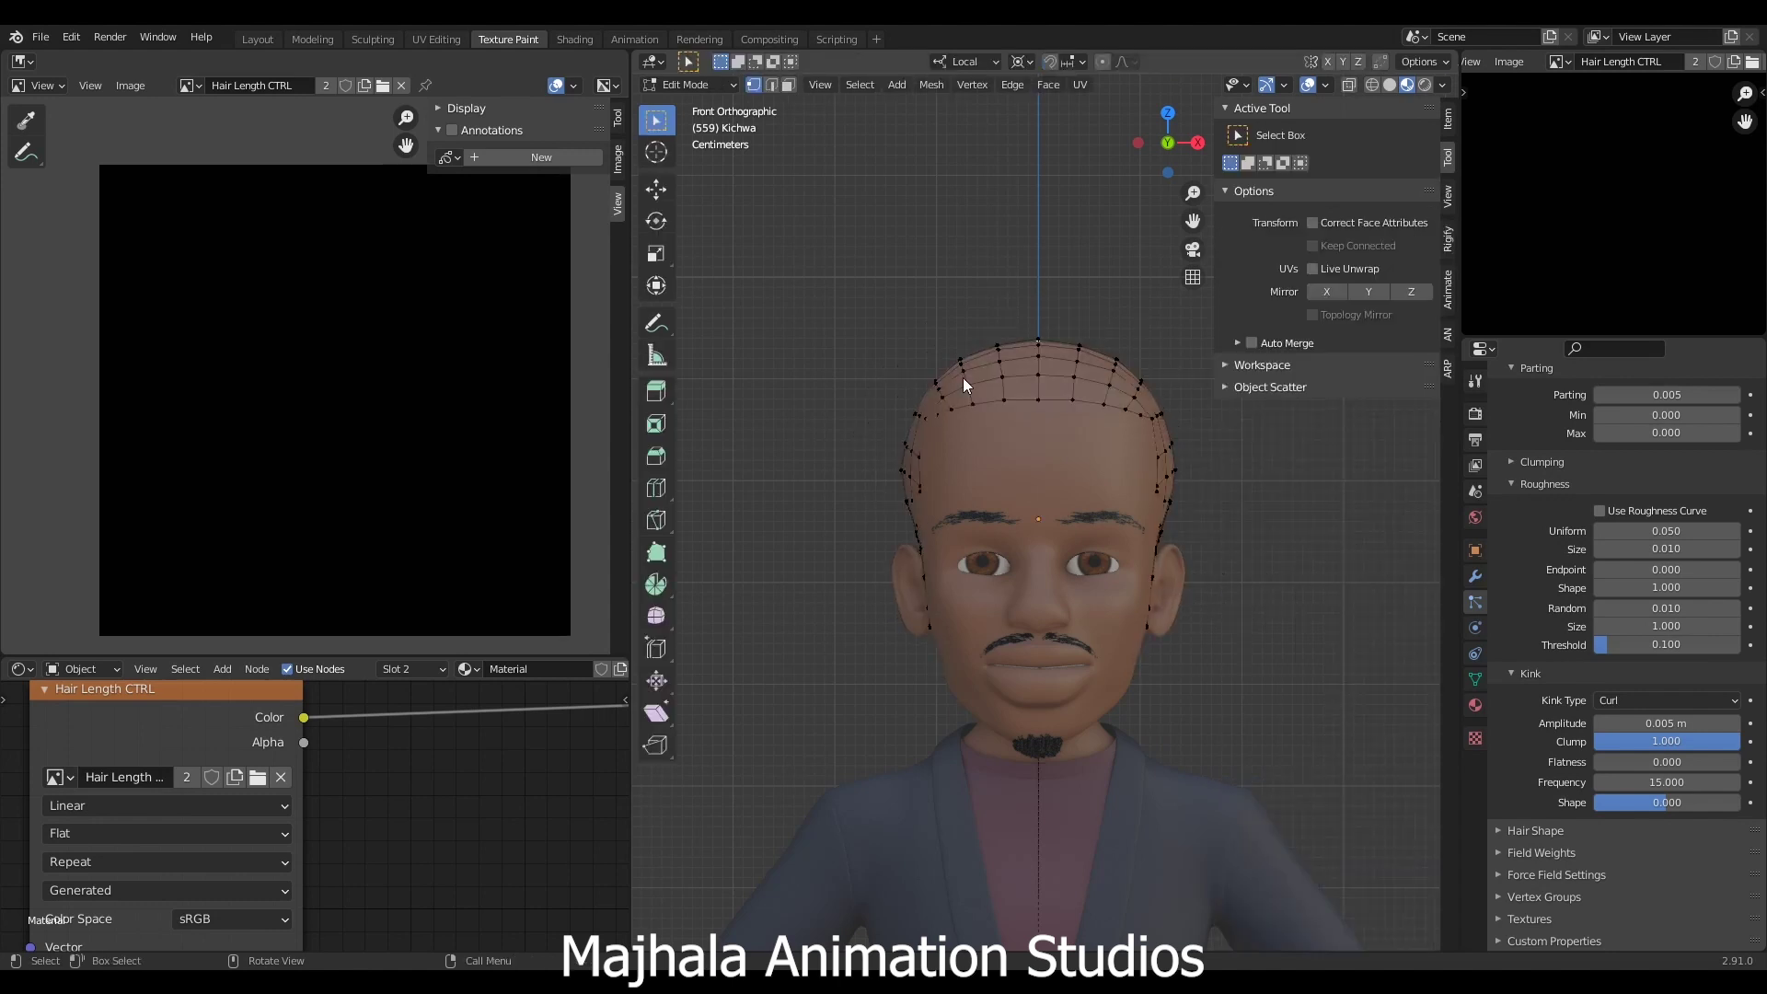
pyautogui.press('Tab')
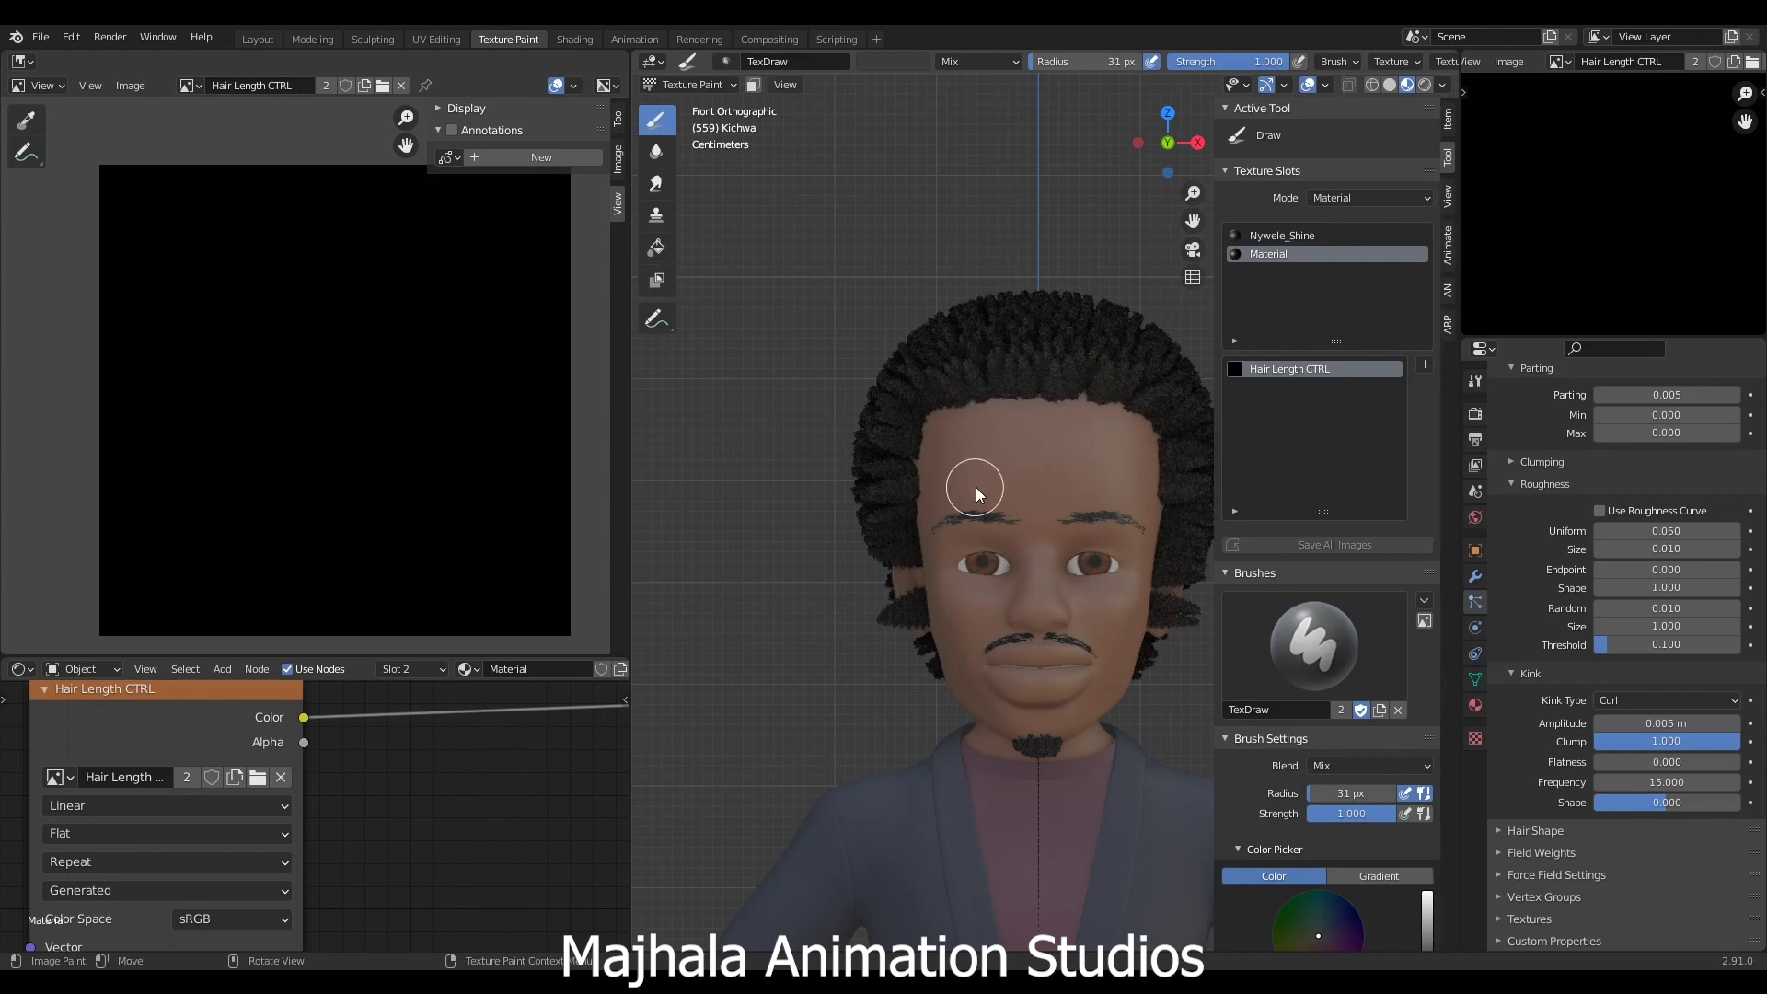
pyautogui.scroll(2, 1015, 513)
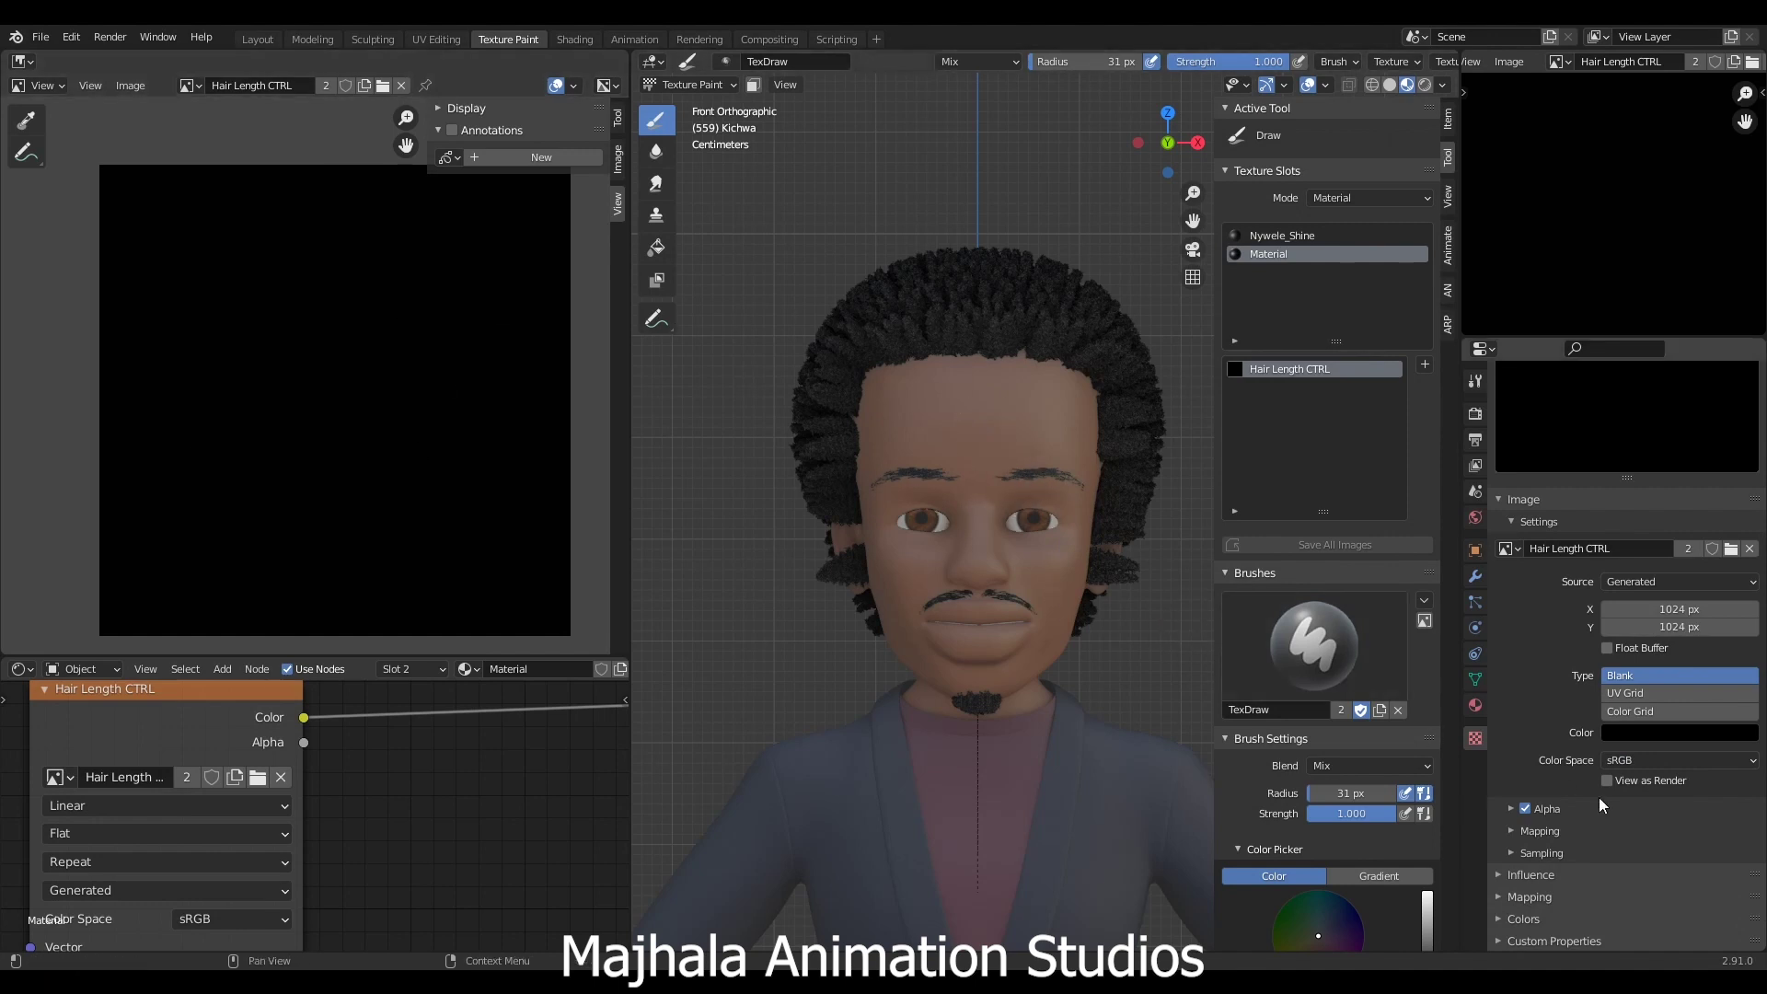
# - Enable Hair Length in the particle texture's influence settings, keeping General Time enabled
pyautogui.click(1523, 876)
pyautogui.scroll(-5, 1647, 880)
pyautogui.scroll(-3, 1682, 879)
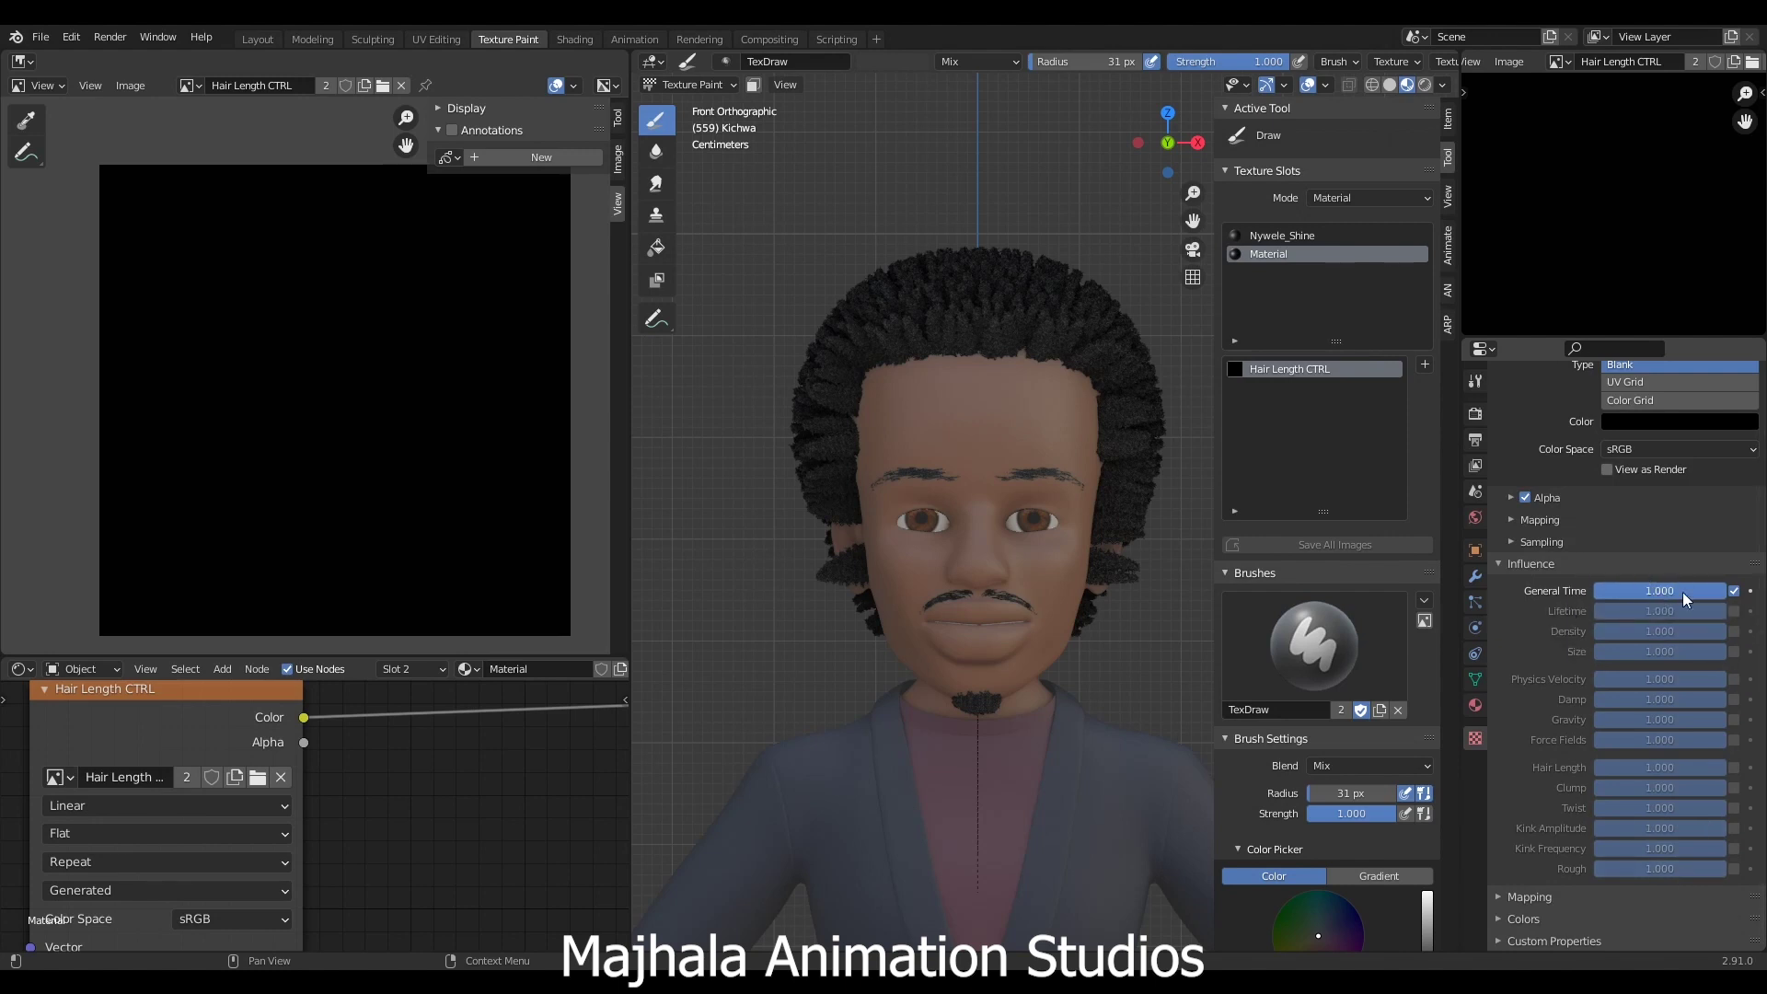
pyautogui.click(1734, 591)
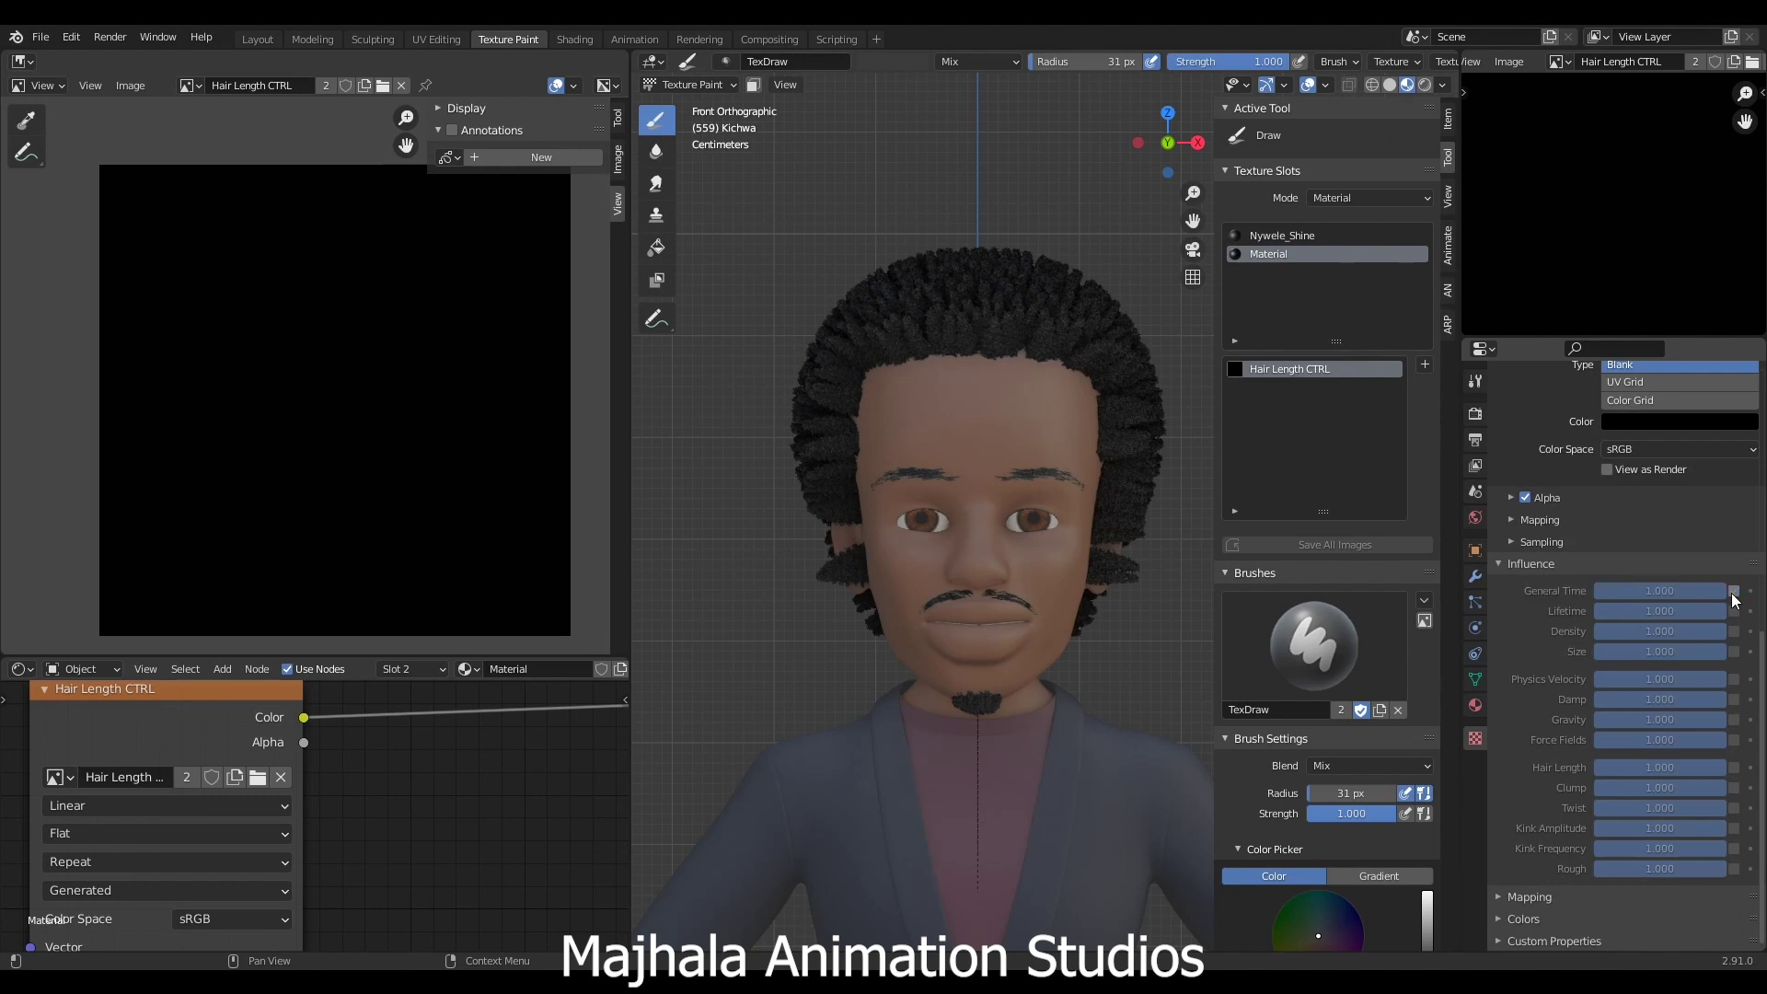
pyautogui.hotkey('ctrl', 'z')
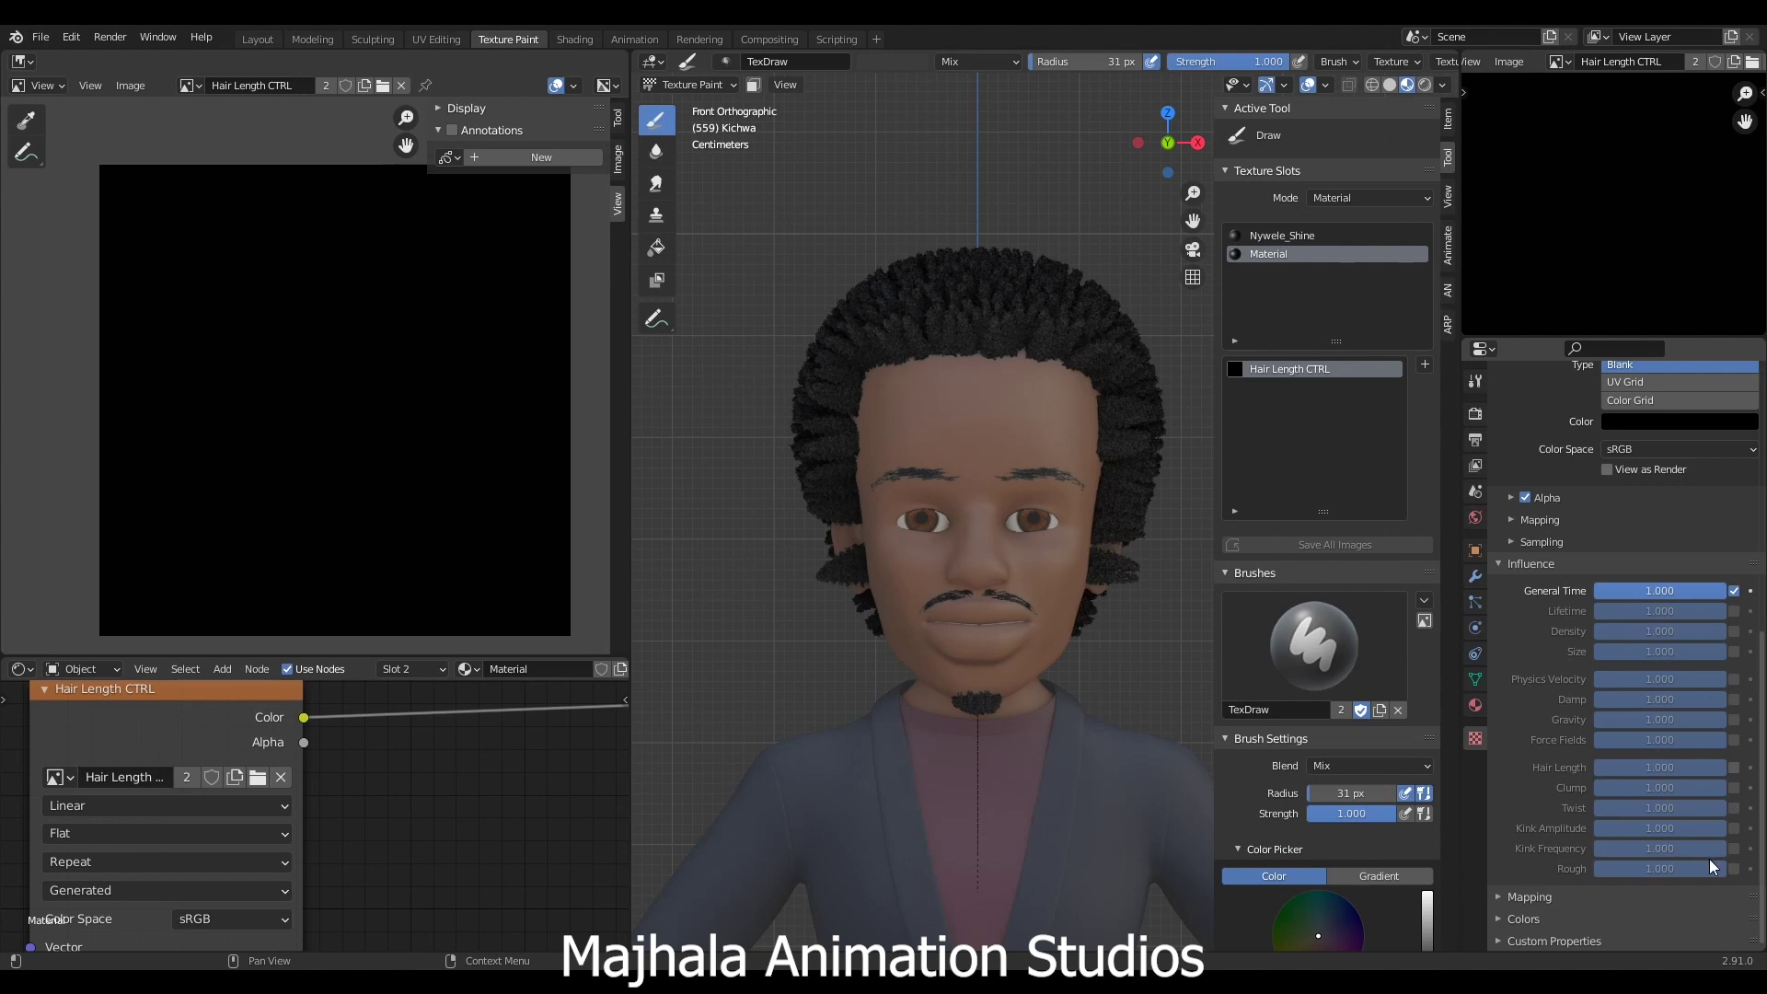
pyautogui.click(1734, 768)
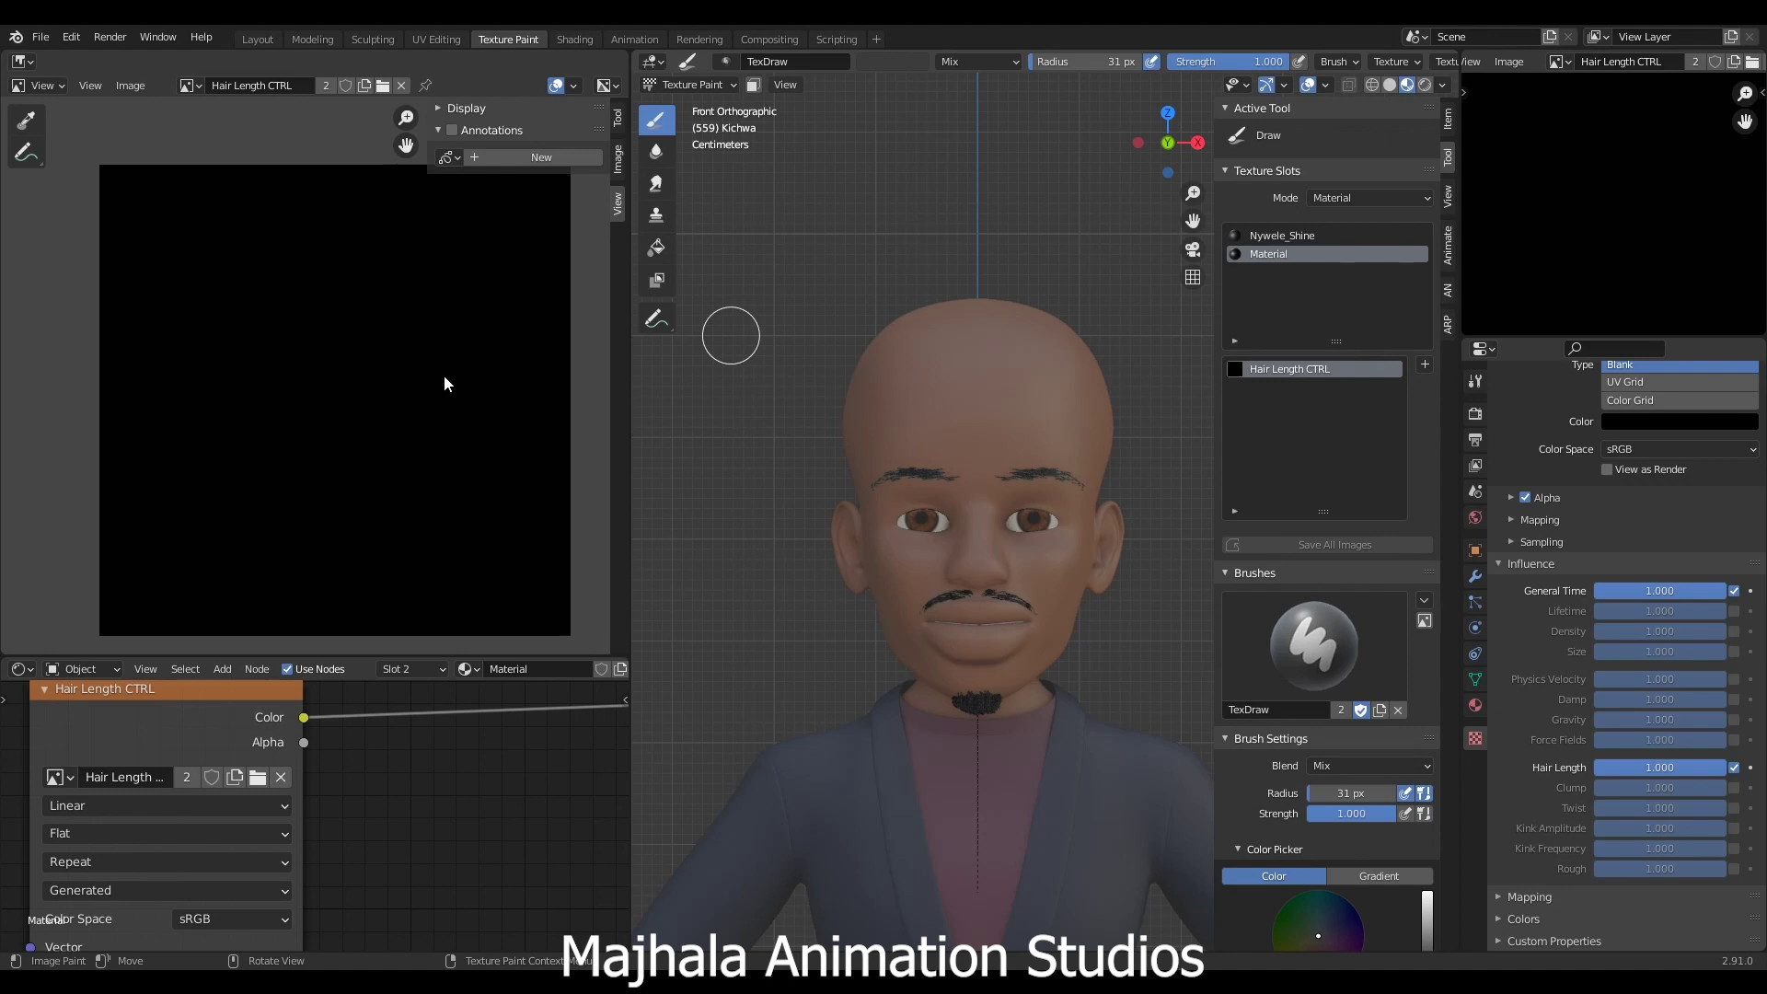
# - Paint white on the side of the scalp above and behind the ear with a 57 px brush to grow hair there
pyautogui.moveTo(443, 382)
pyautogui.keyDown('ctrl'); pyautogui.mouseDown(button='middle')
pyautogui.moveTo(440, 422)
pyautogui.moveTo(416, 406)
pyautogui.mouseUp(button='middle'); pyautogui.keyUp('ctrl')
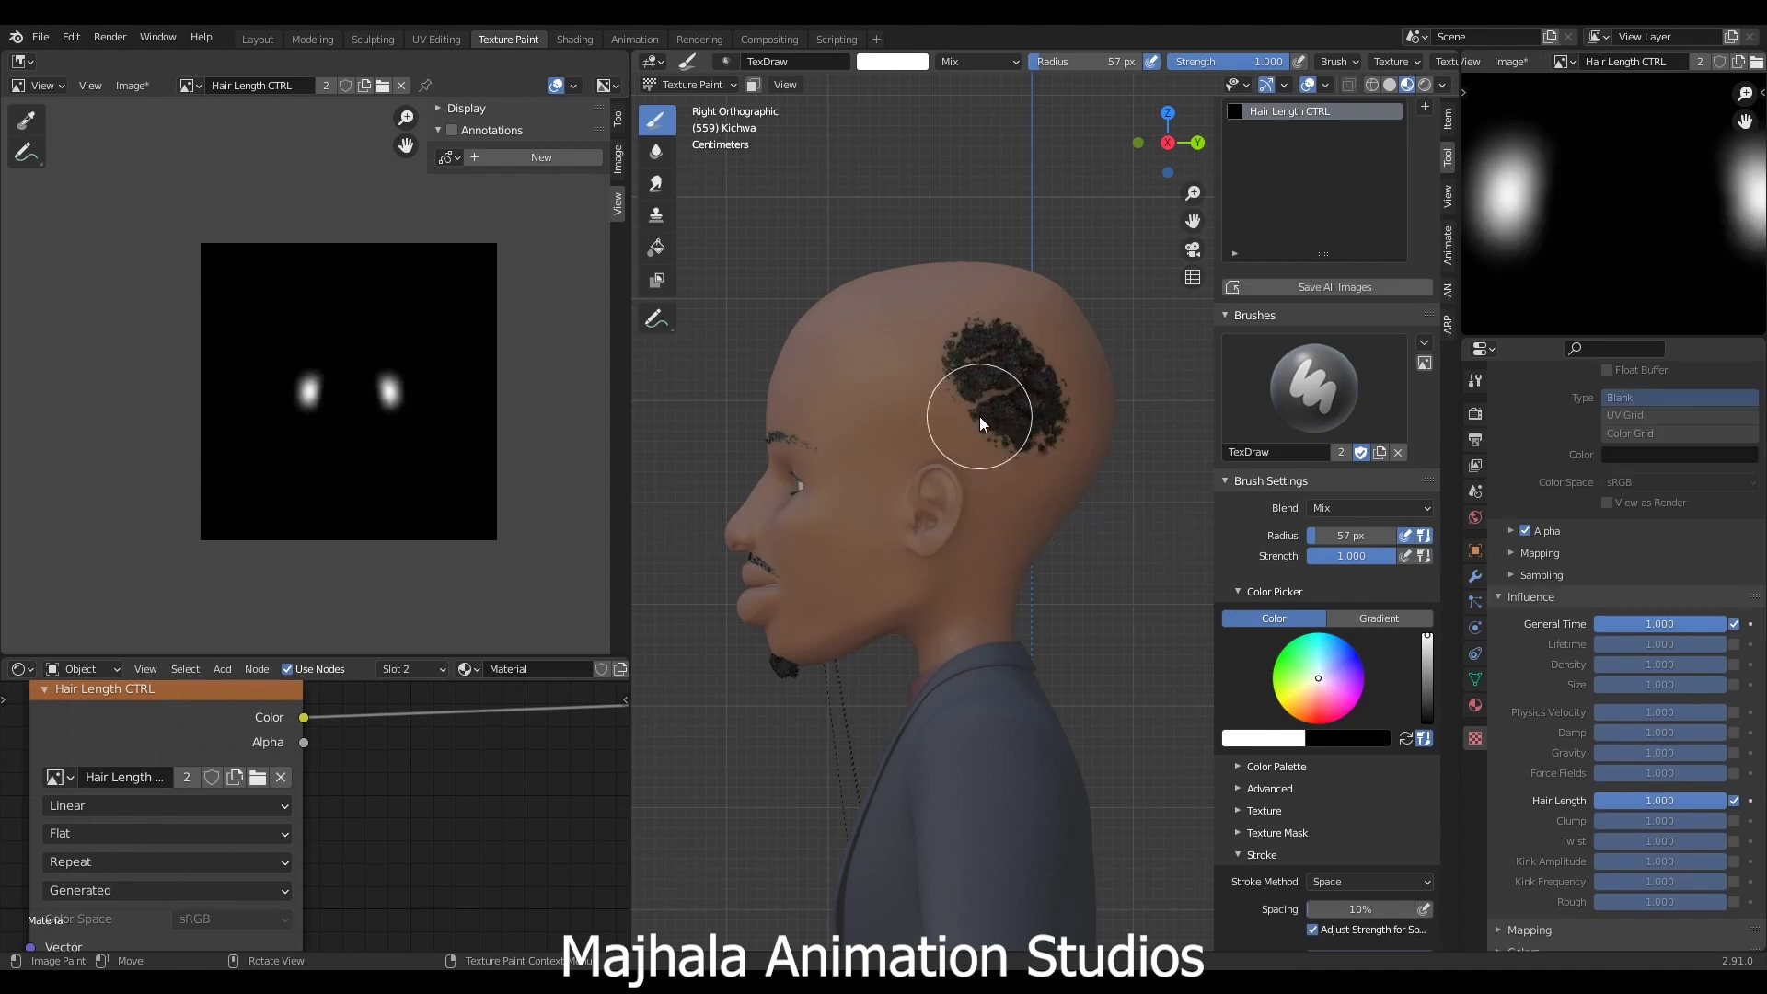
pyautogui.moveTo(990, 414); pyautogui.dragTo(990, 374)
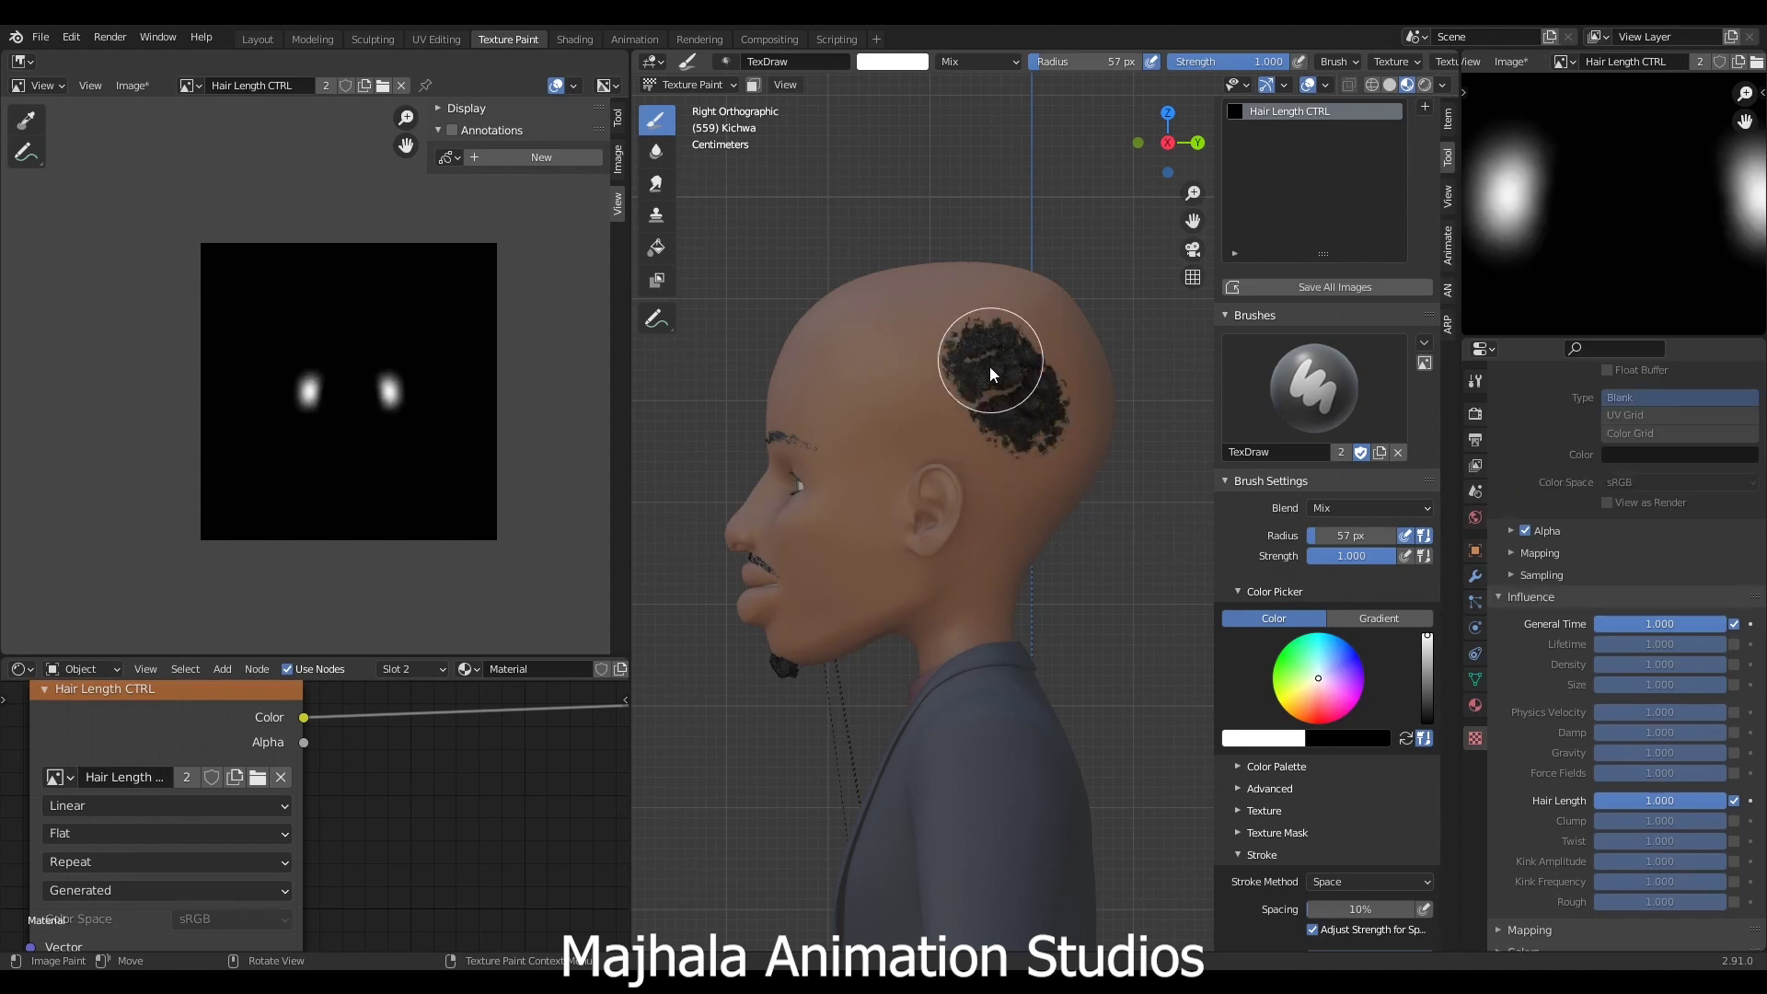
pyautogui.scroll(4, 1003, 359)
pyautogui.moveTo(1085, 454)
pyautogui.mouseDown(button='middle')
pyautogui.moveTo(880, 479)
pyautogui.moveTo(892, 433)
pyautogui.moveTo(998, 482)
pyautogui.moveTo(880, 457)
pyautogui.moveTo(1033, 453)
pyautogui.mouseUp(button='middle')
pyautogui.scroll(5, 1021, 432)
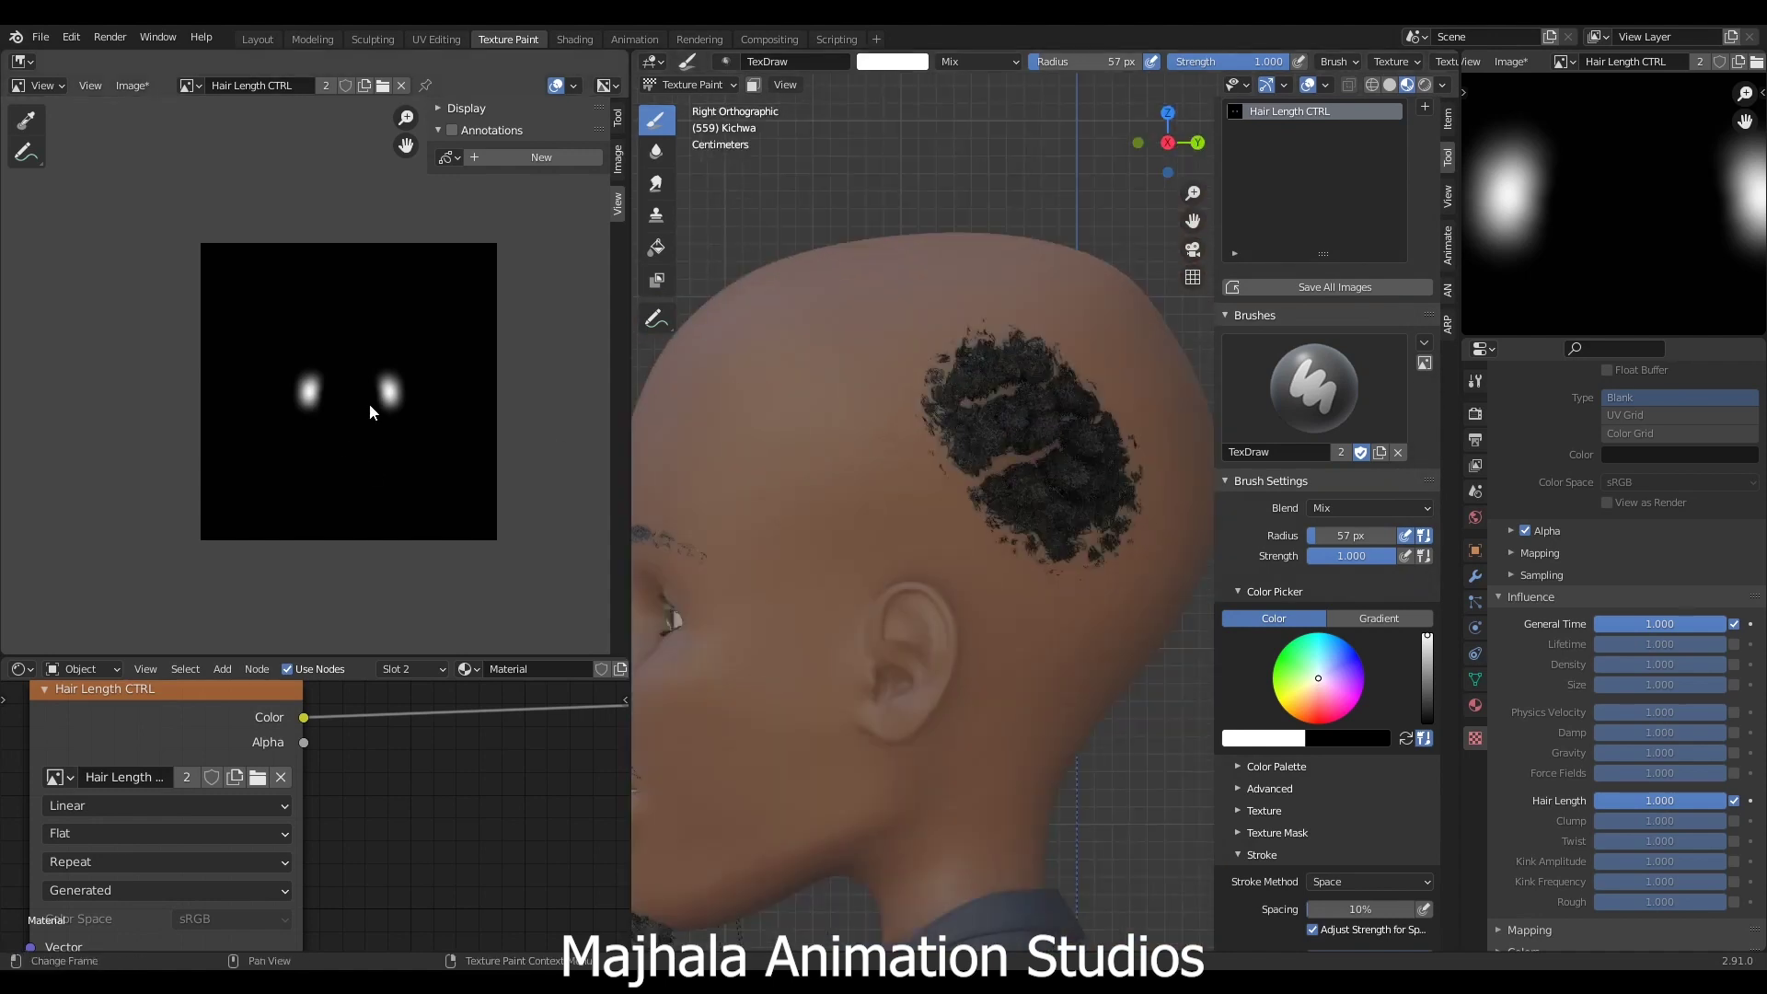
# - Switch the image editor showing Hair Length CTRL to Paint mode and clear the white spots back to black
pyautogui.scroll(-3, 363, 410)
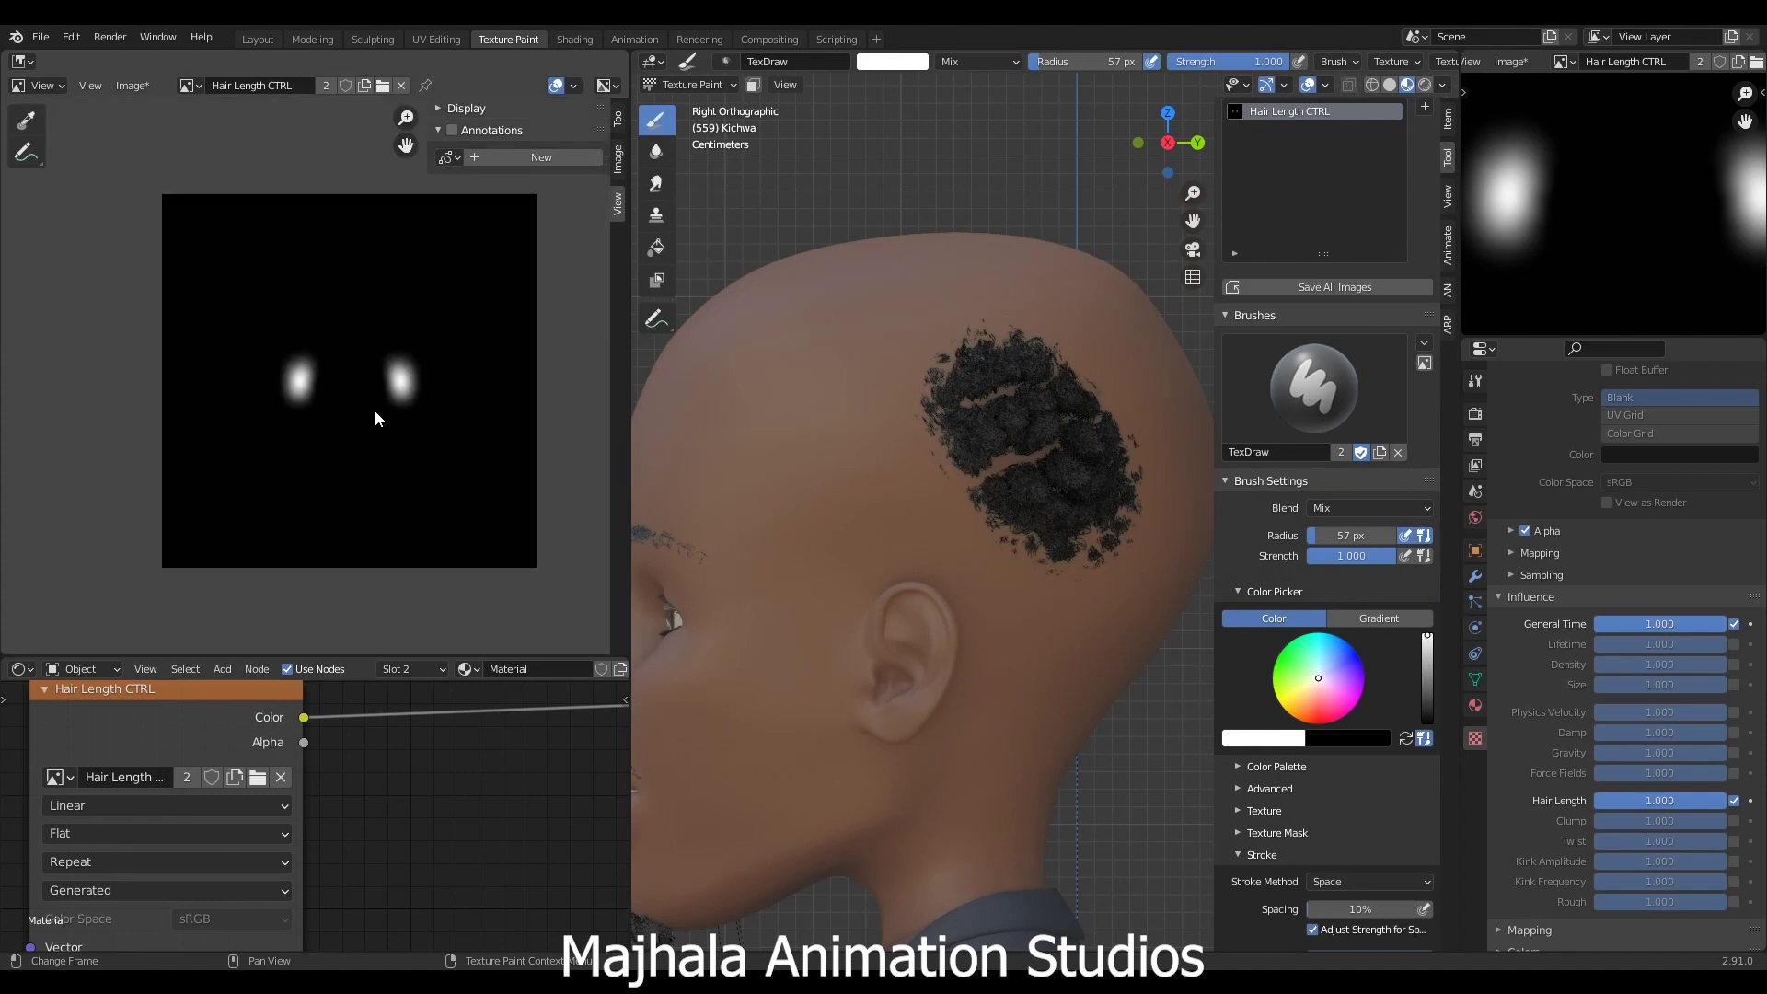
pyautogui.scroll(-1, 428, 413)
pyautogui.click(41, 86)
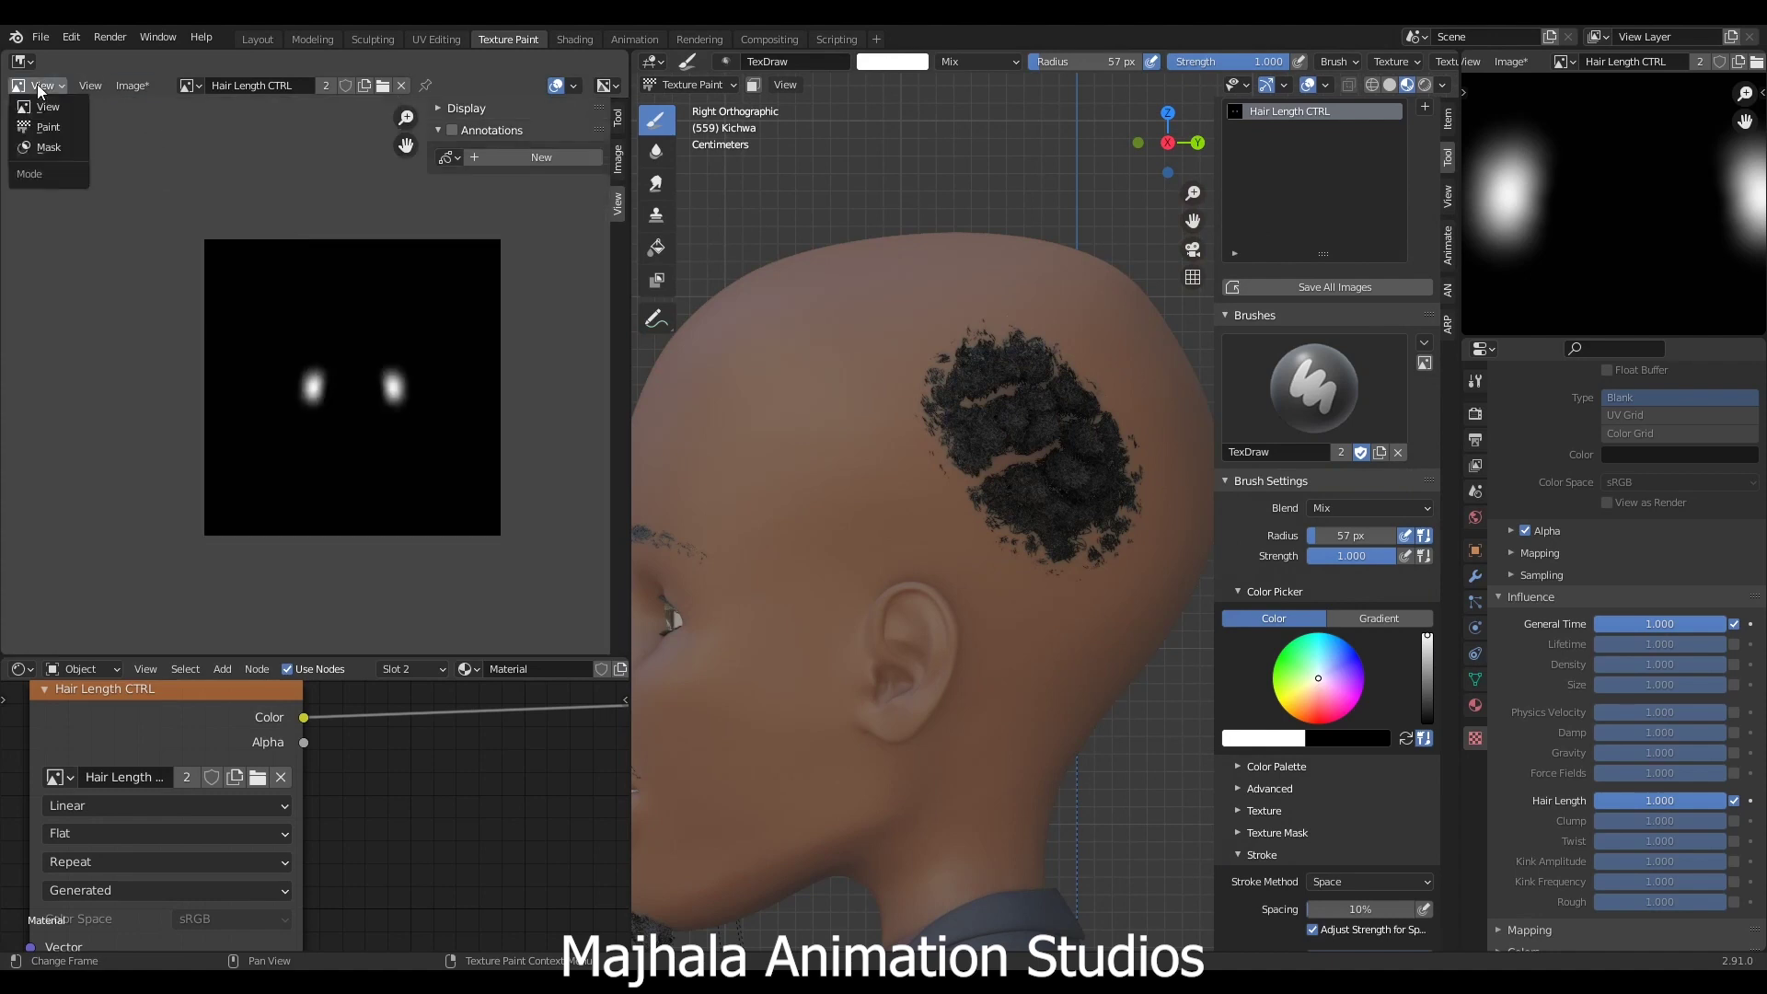
pyautogui.click(48, 127)
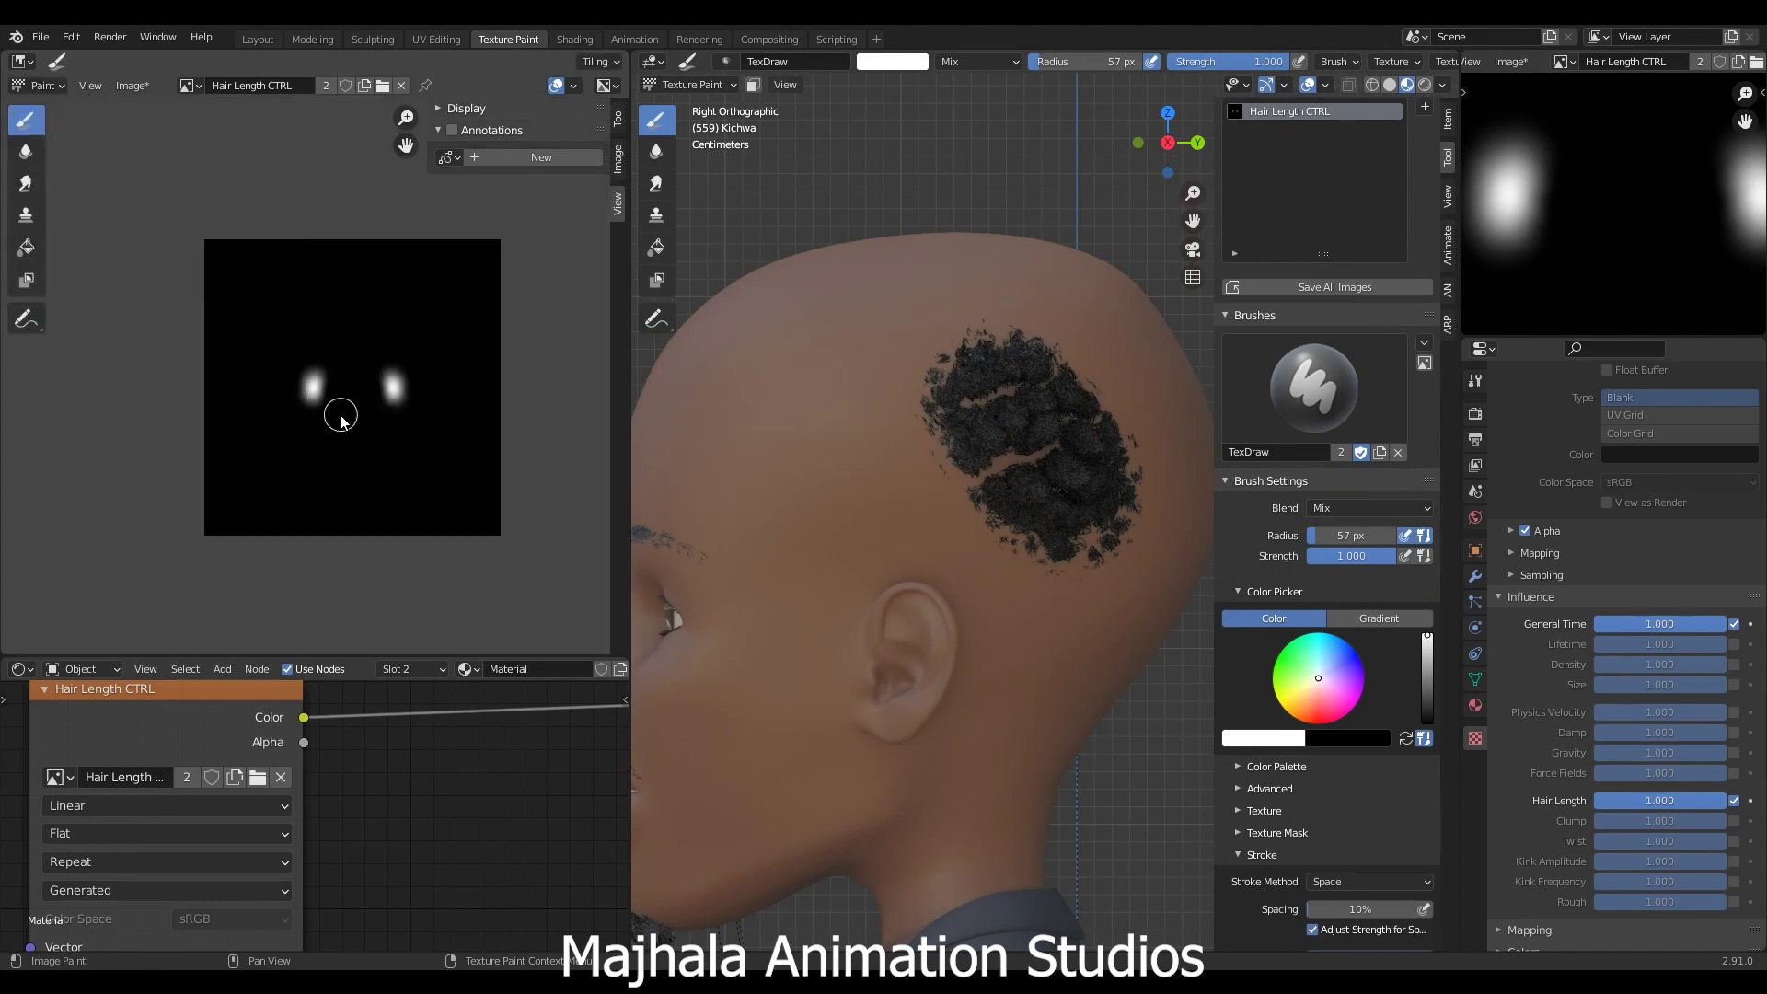
pyautogui.scroll(1, 362, 422)
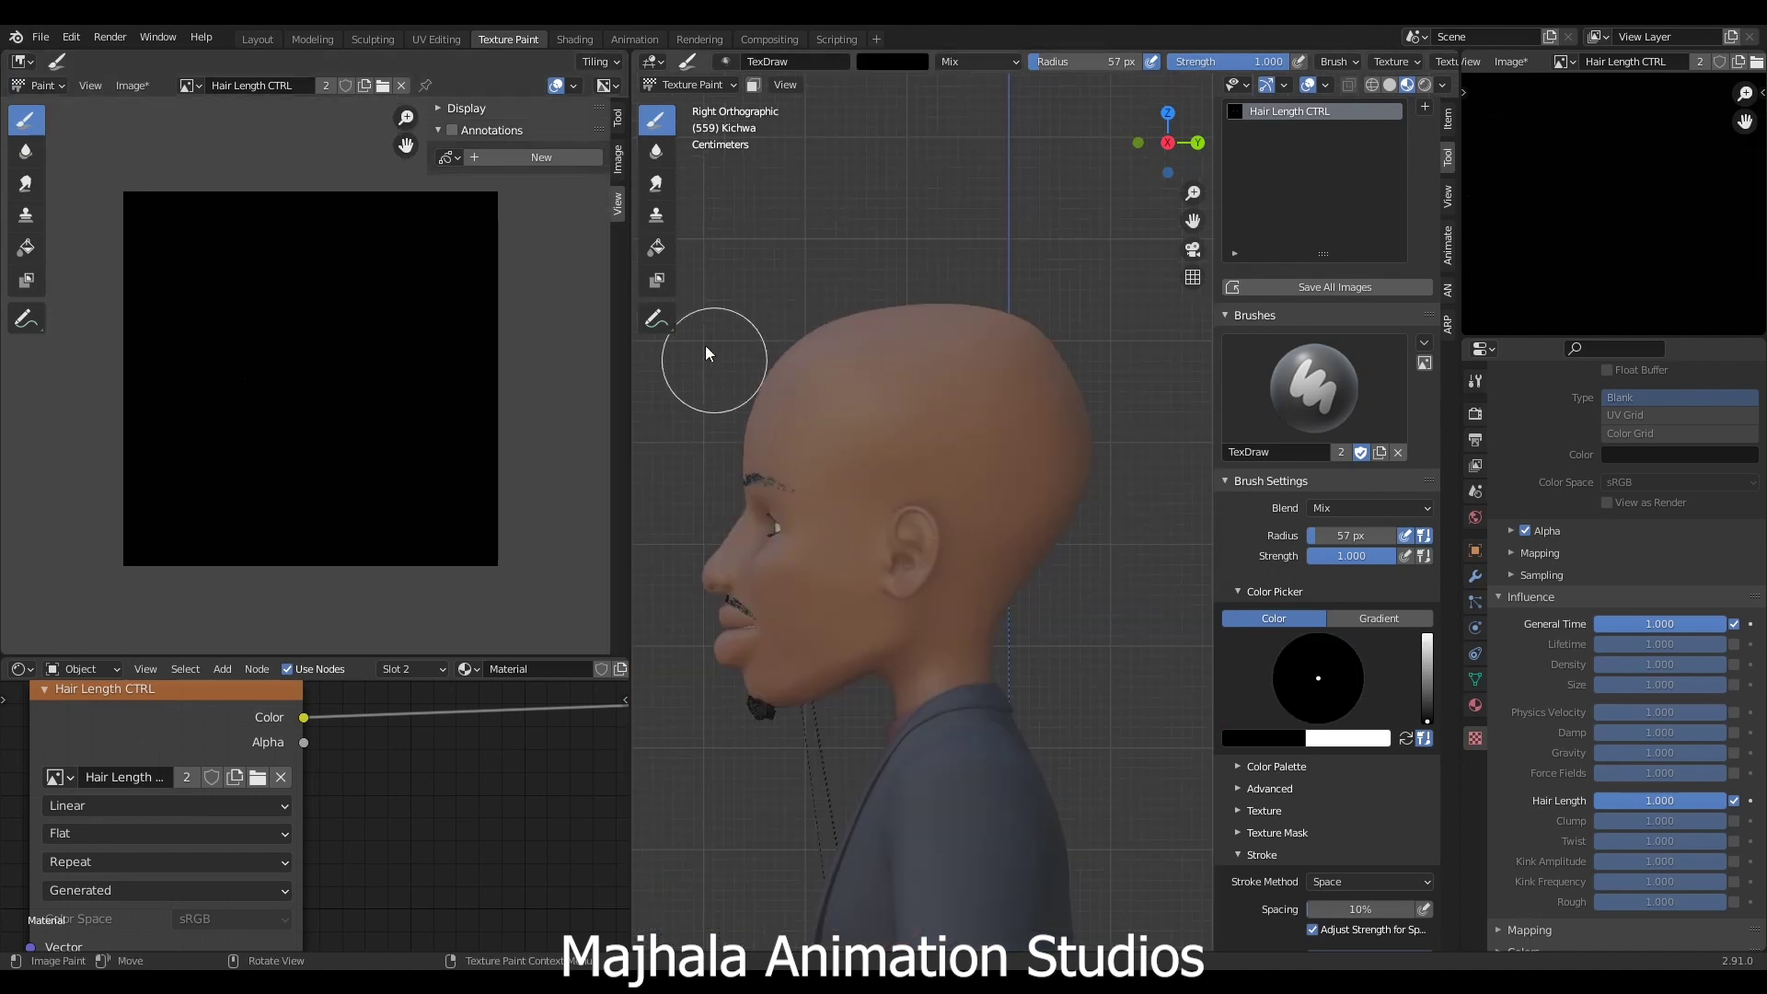
# - Use the Fill tool to flood the head's texture with white and refill it with black
pyautogui.click(654, 252)
pyautogui.click(1270, 621)
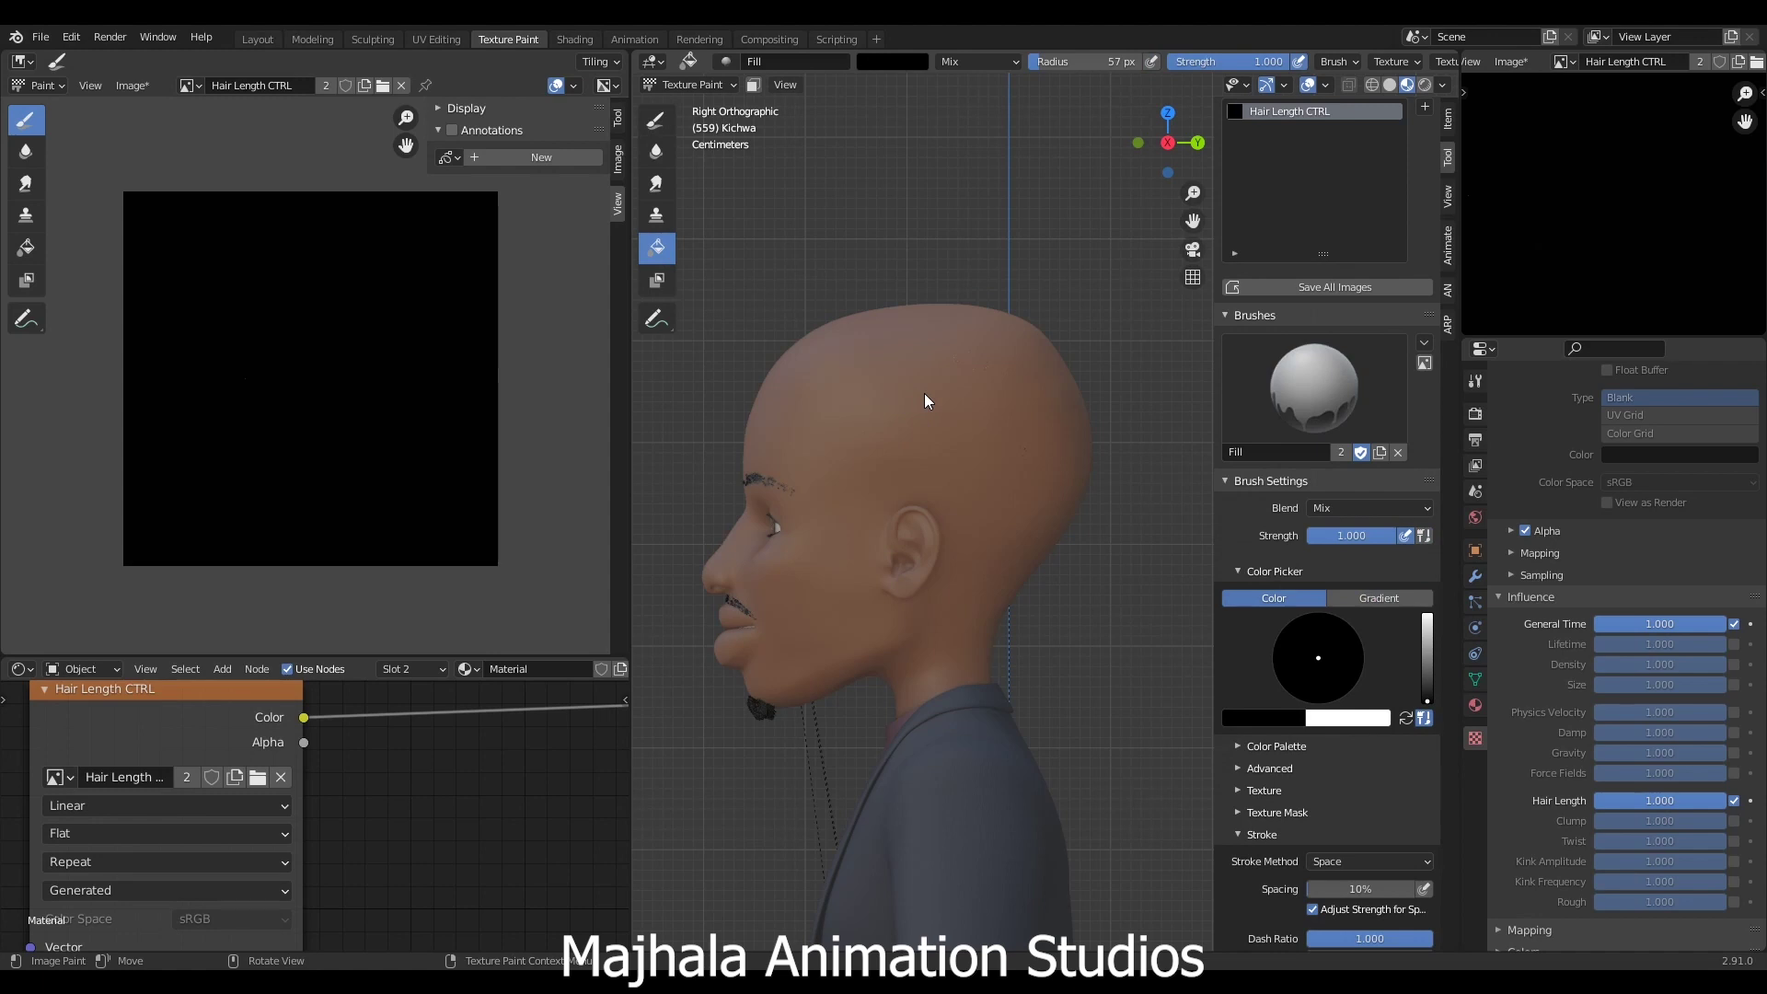
pyautogui.press('x')
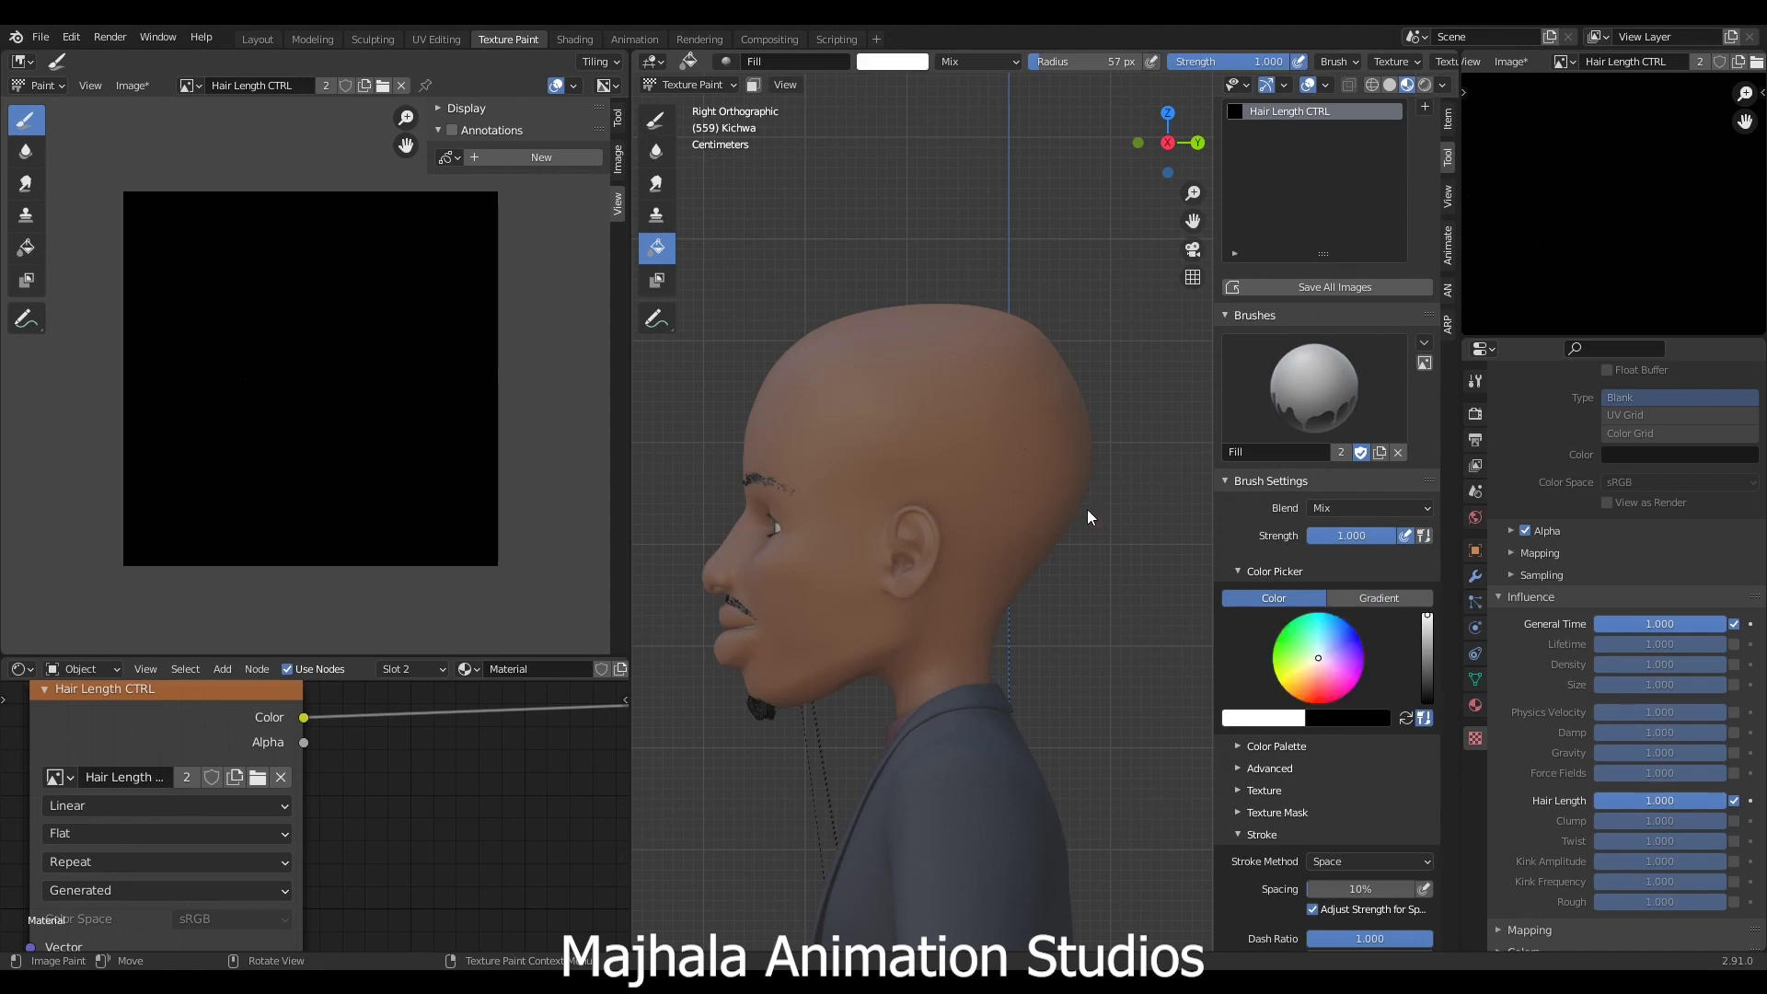
pyautogui.click(1035, 522)
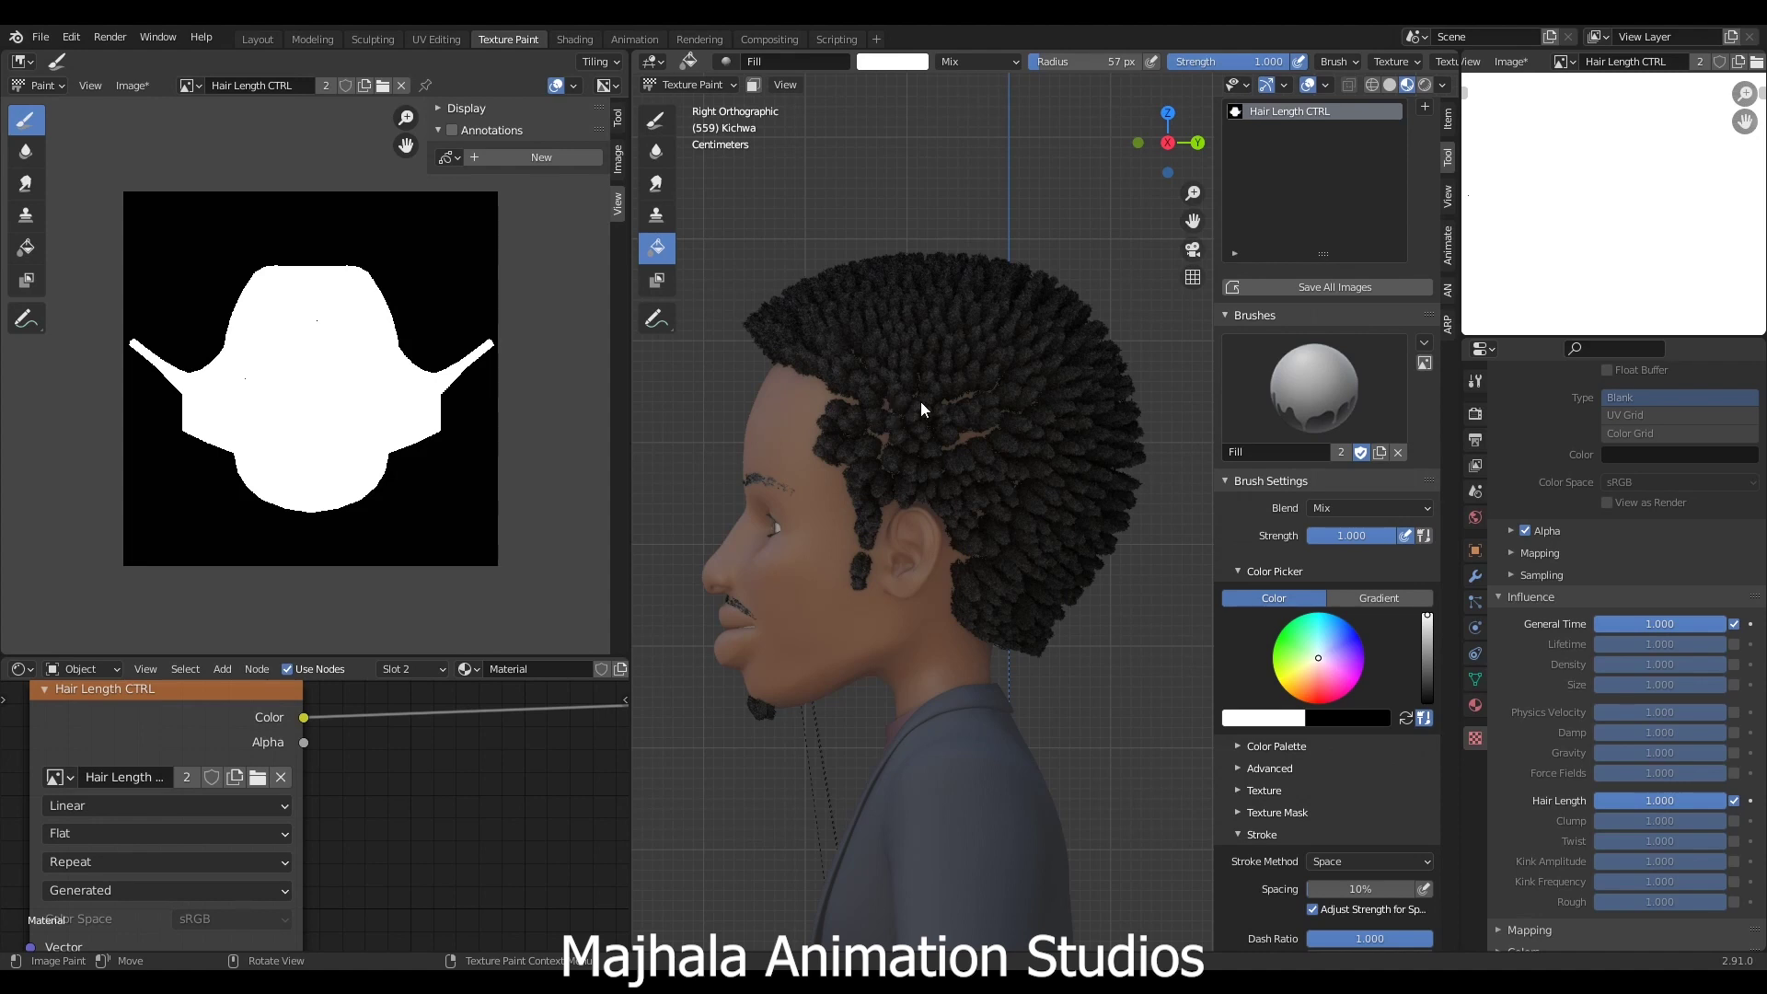
pyautogui.press('x')
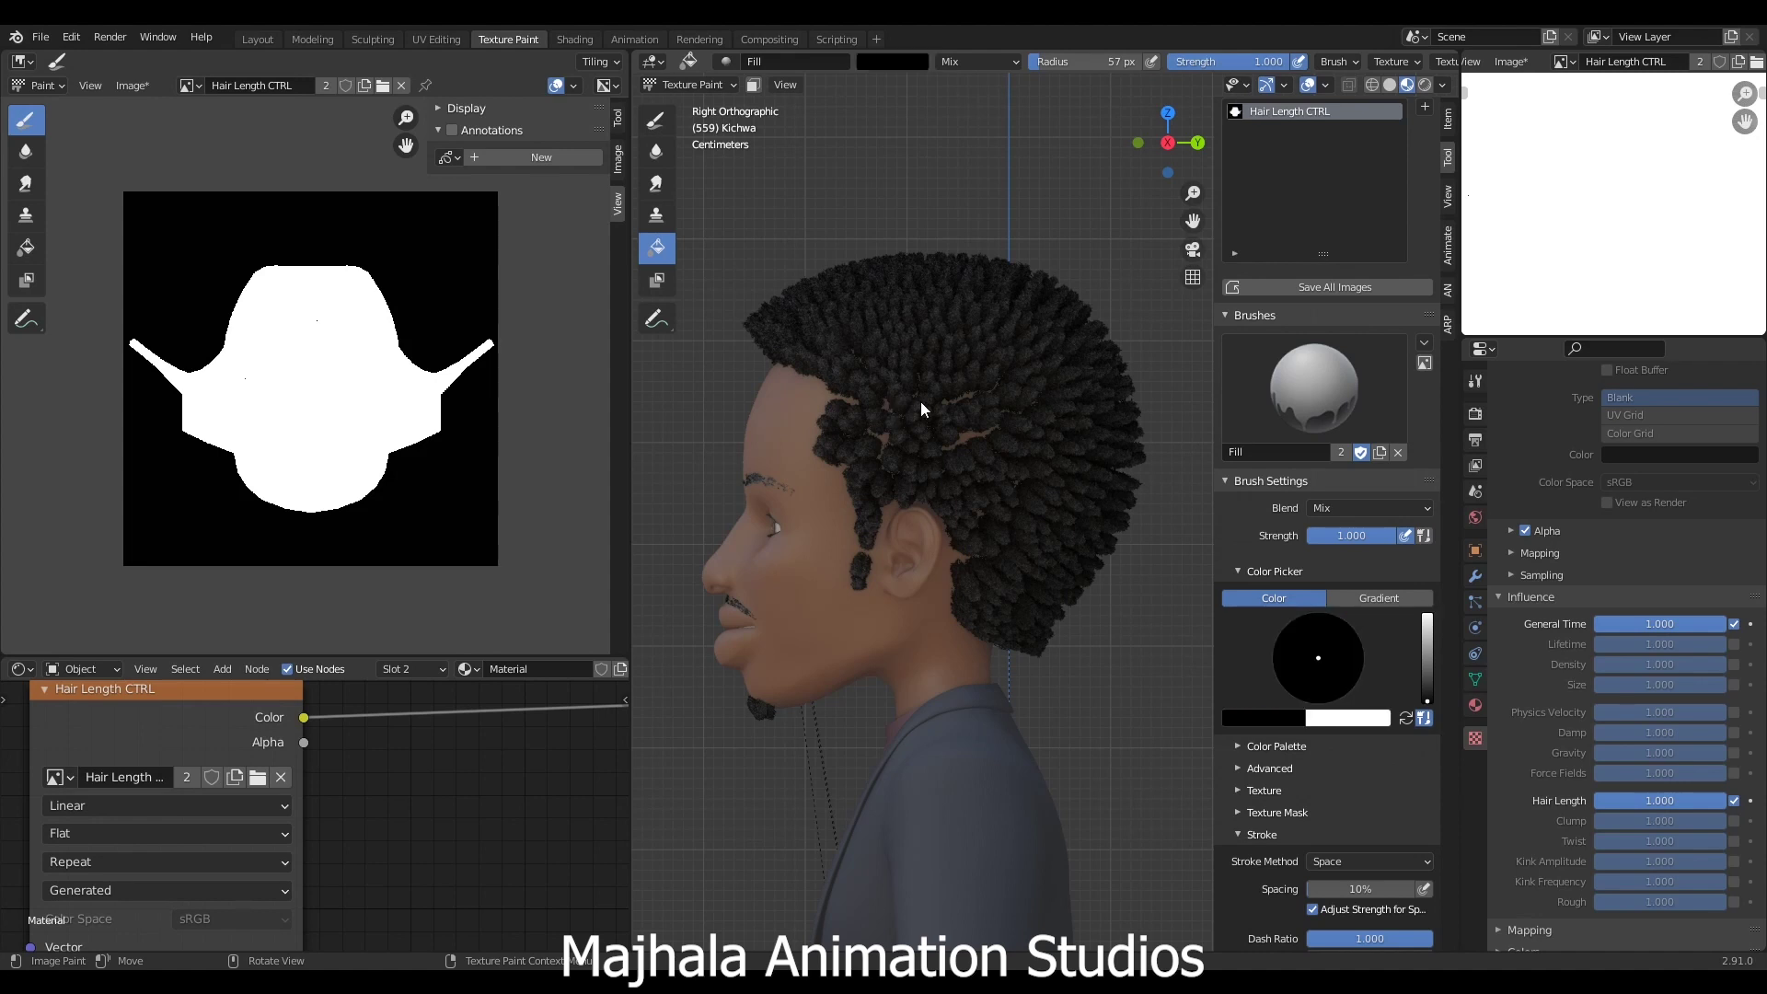
pyautogui.click(1007, 414)
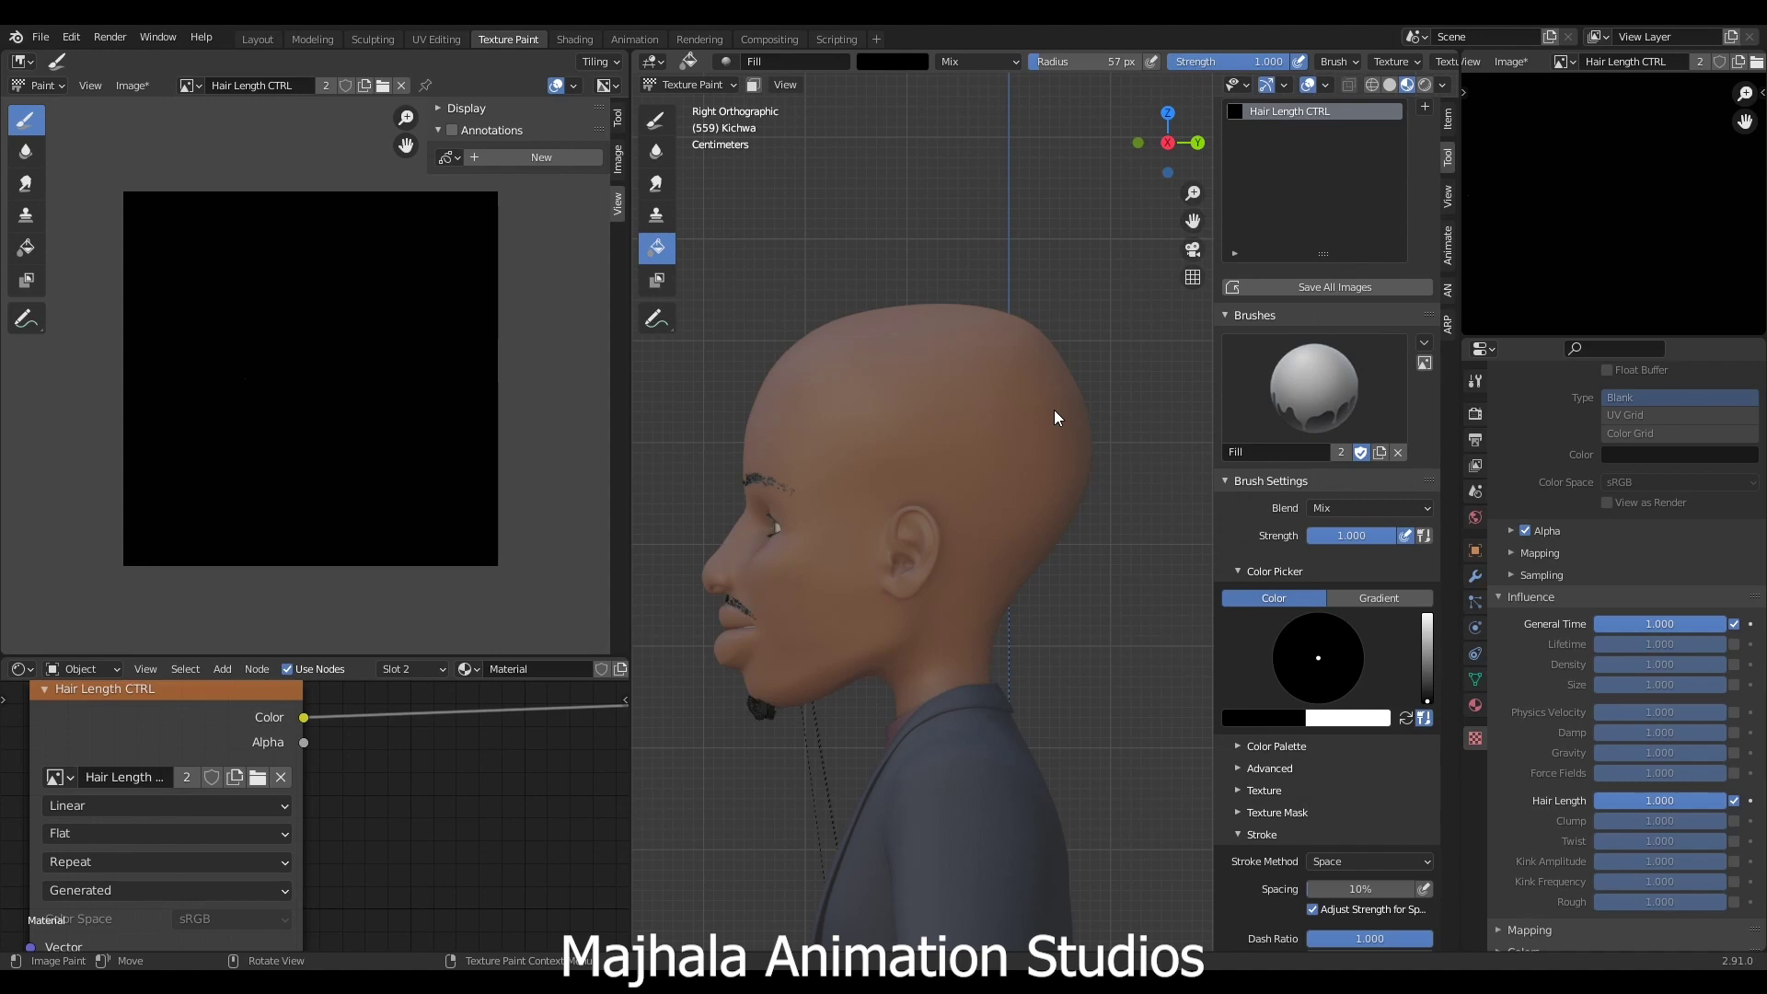
# - Repeat the white fill on the head and return the texture to solid black
pyautogui.press('x')
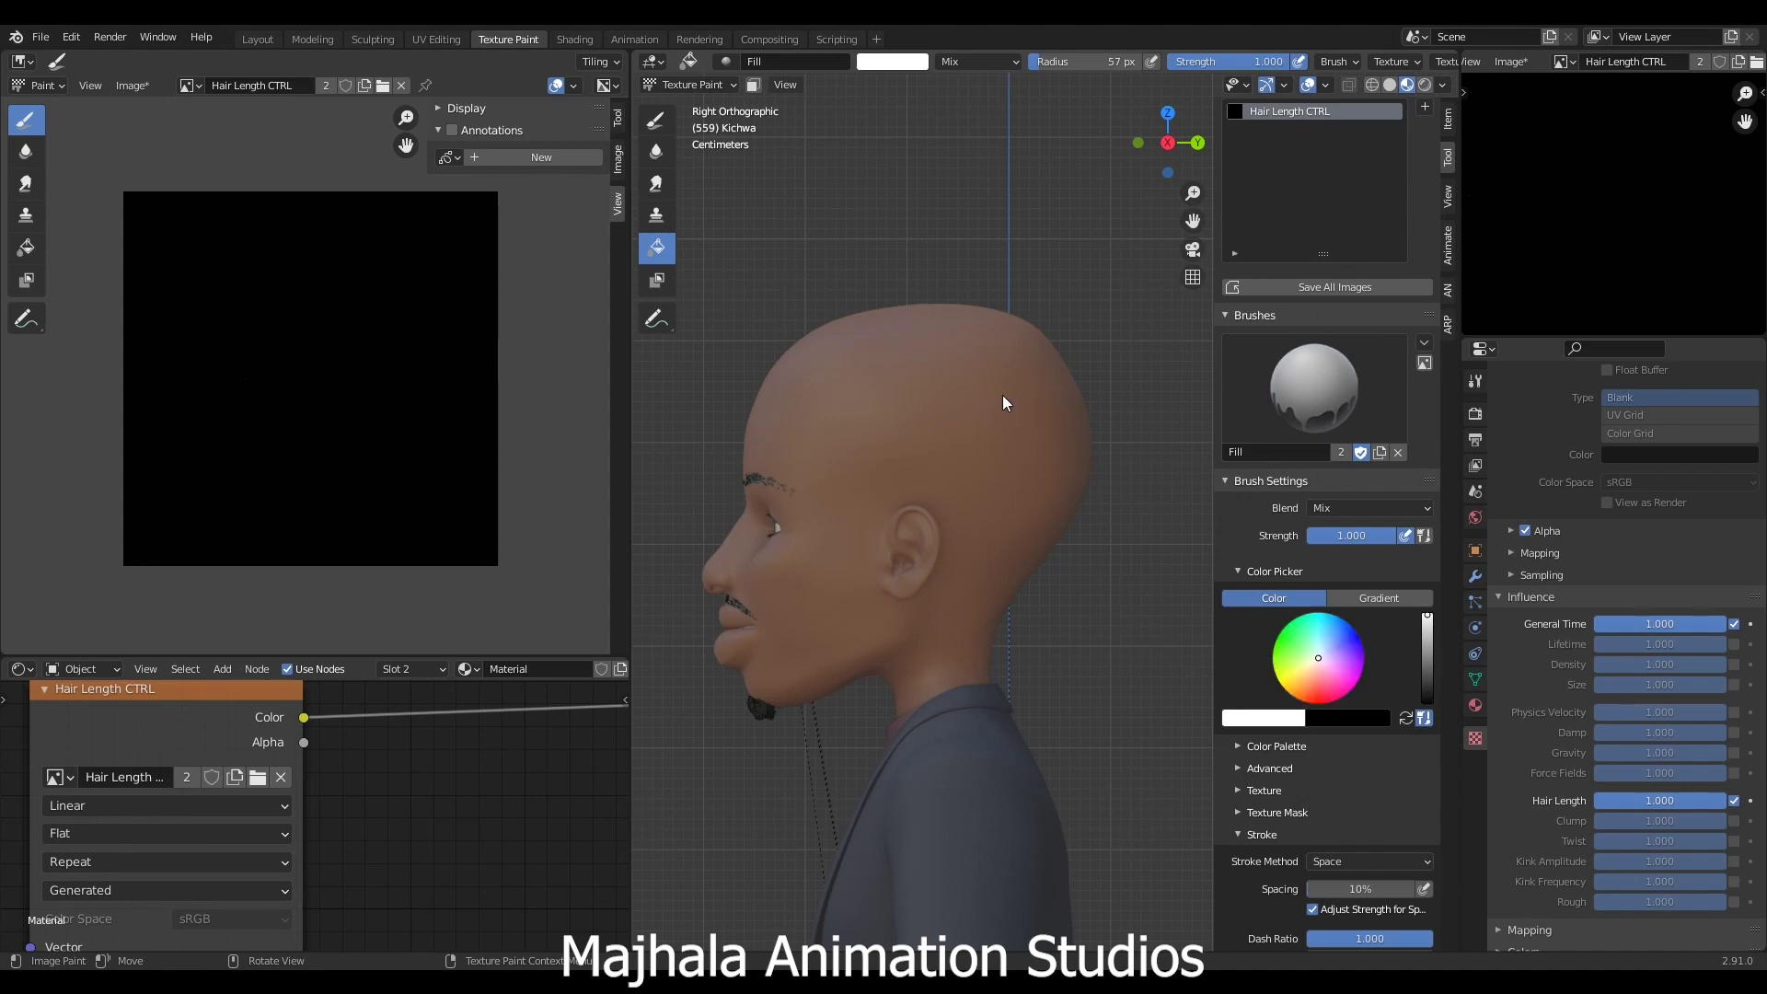
pyautogui.click(1050, 407)
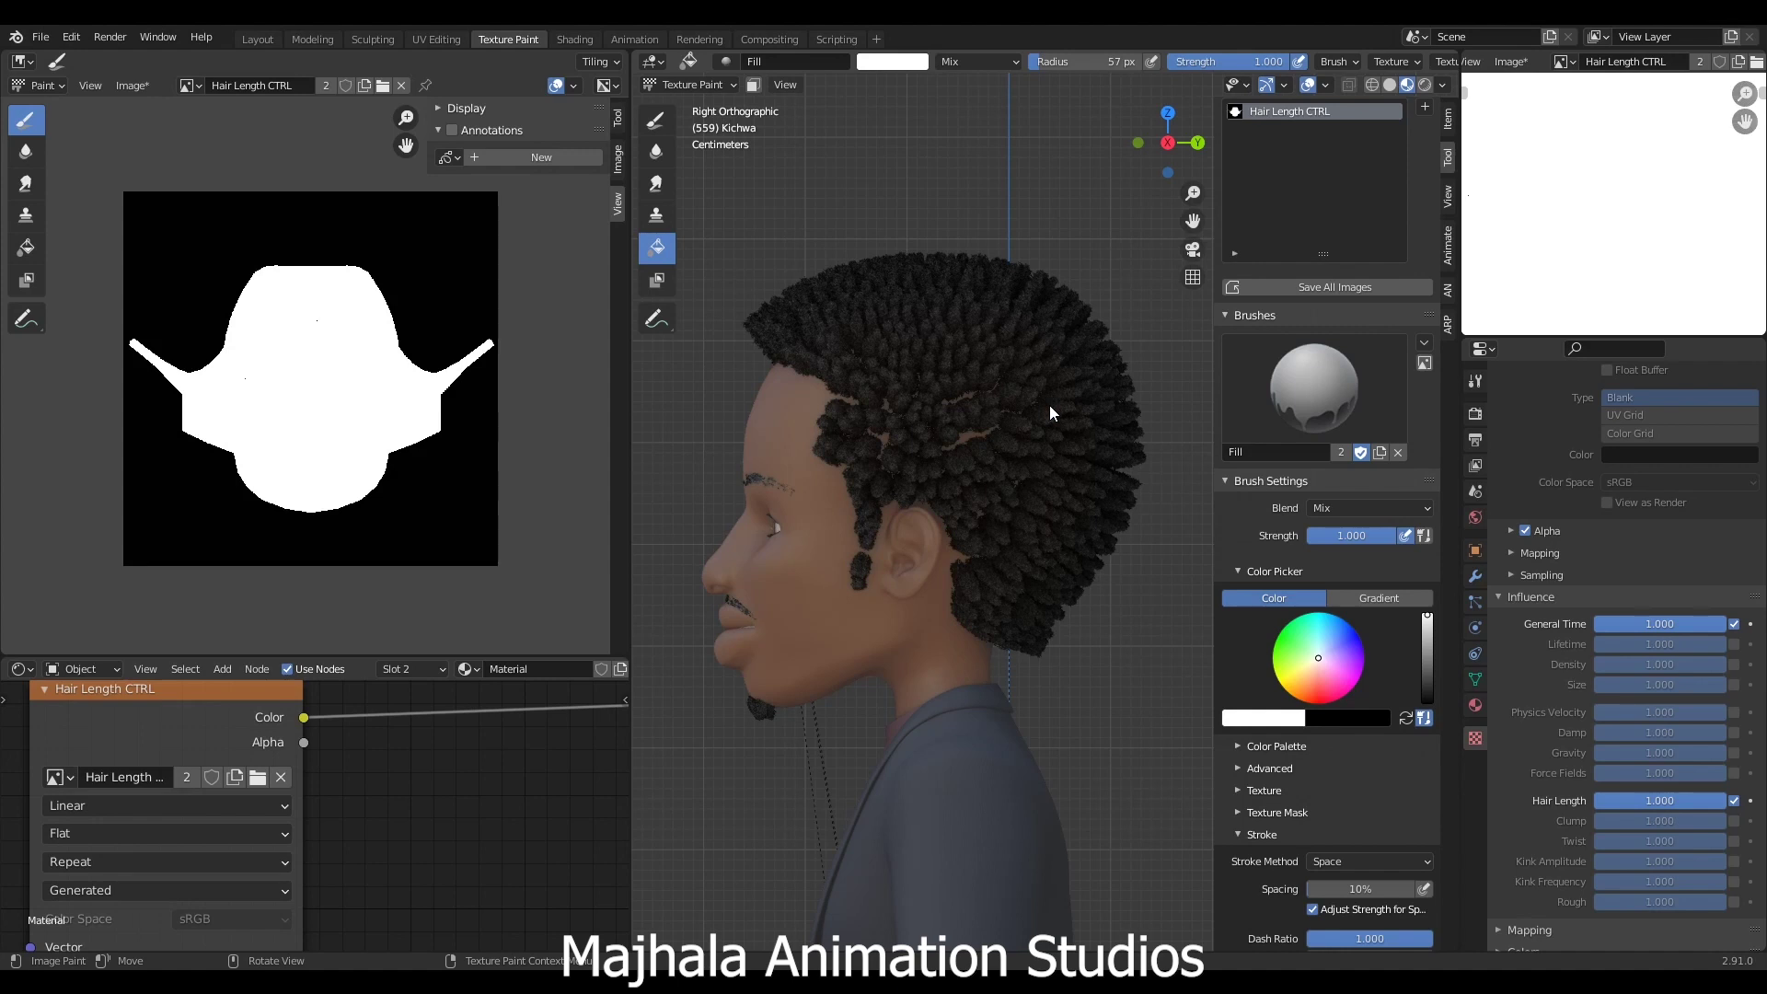
pyautogui.press('x')
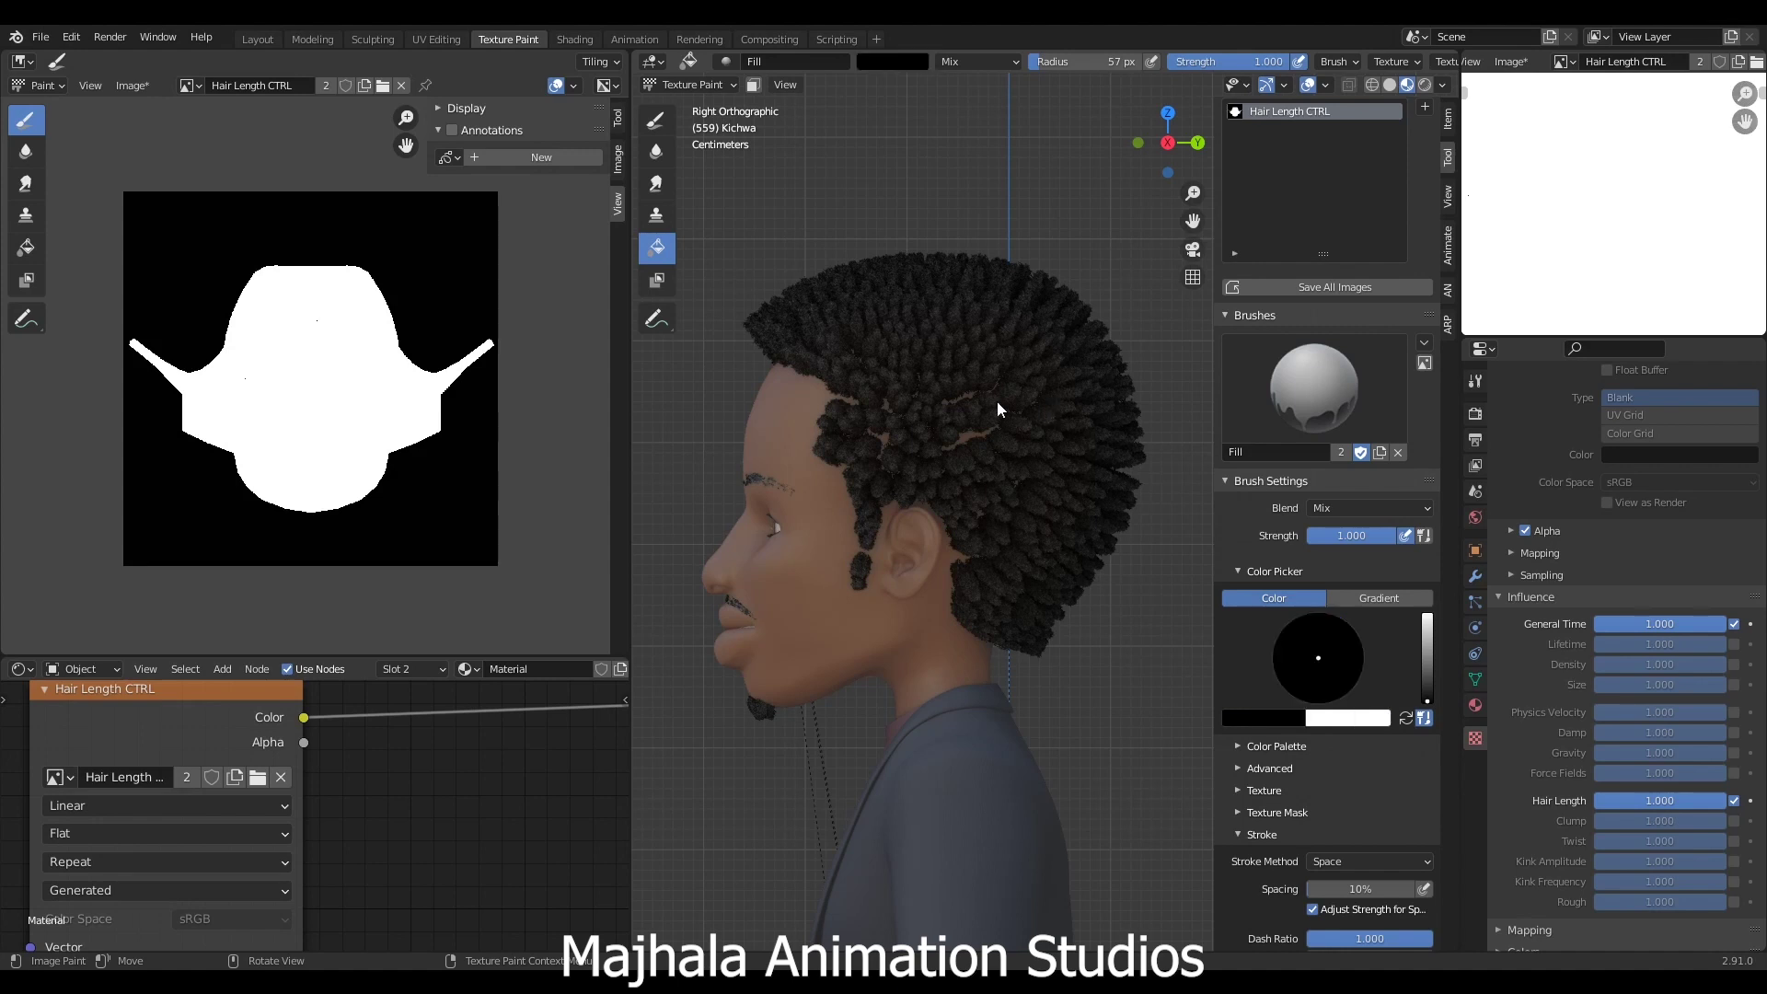
pyautogui.click(1085, 517)
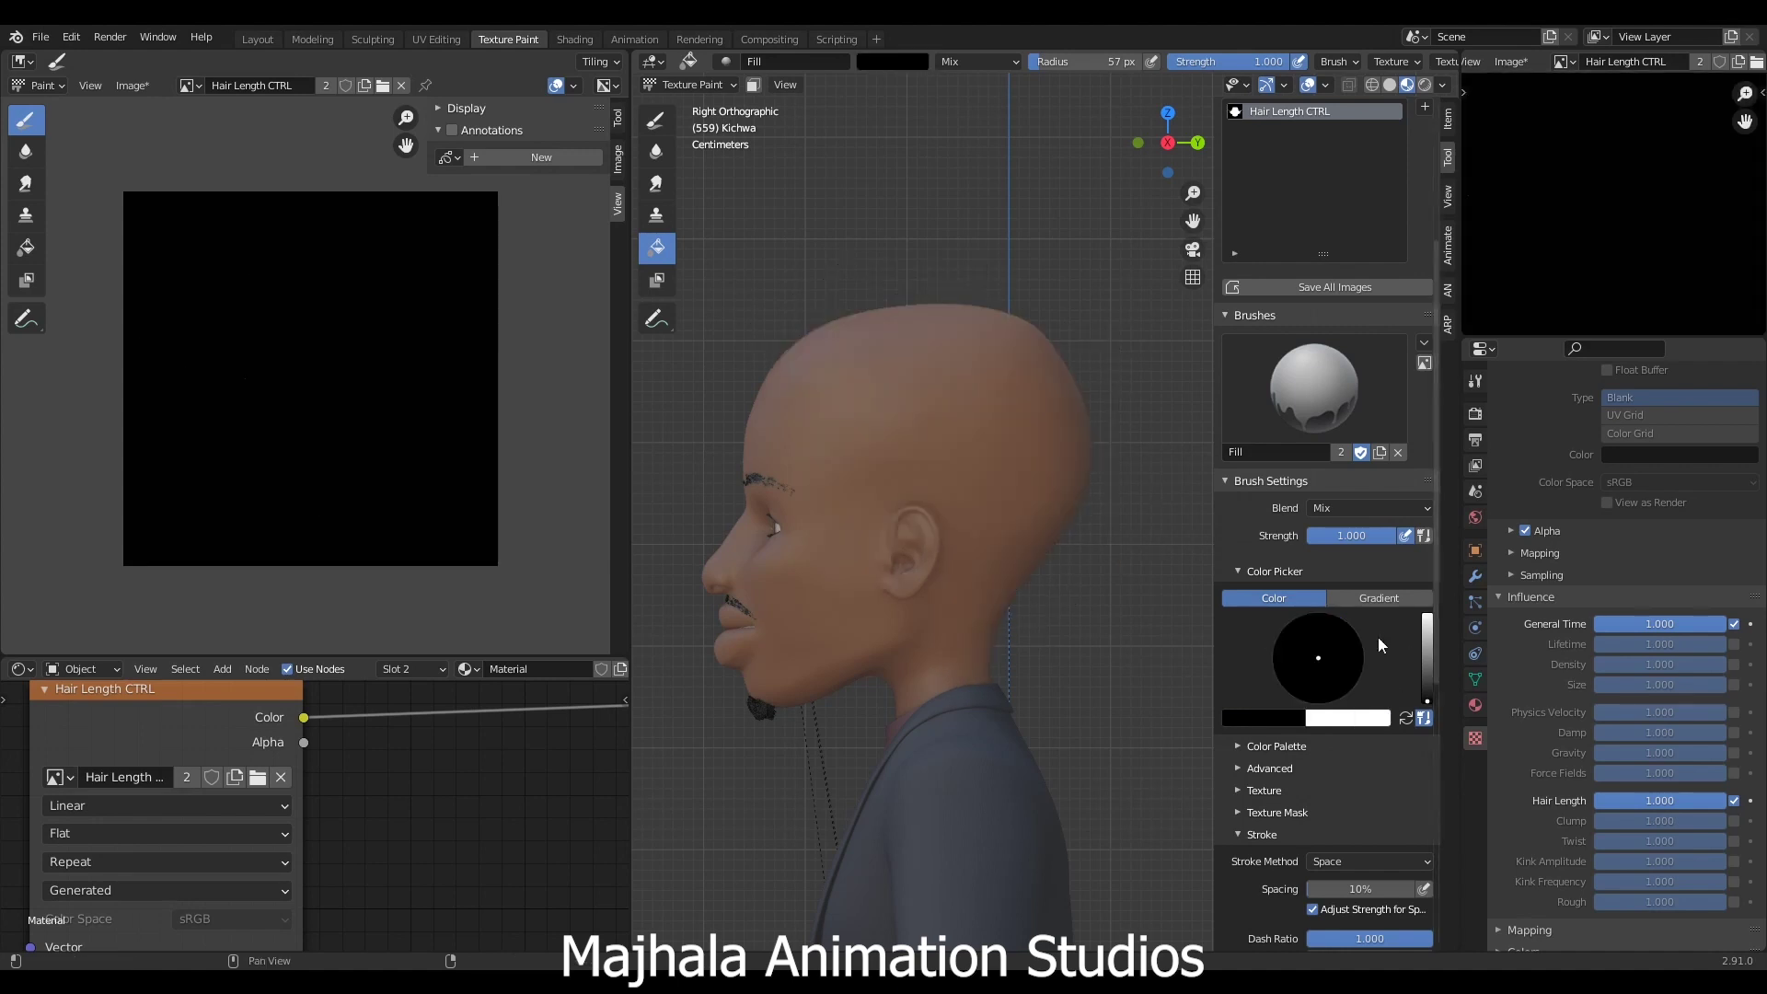
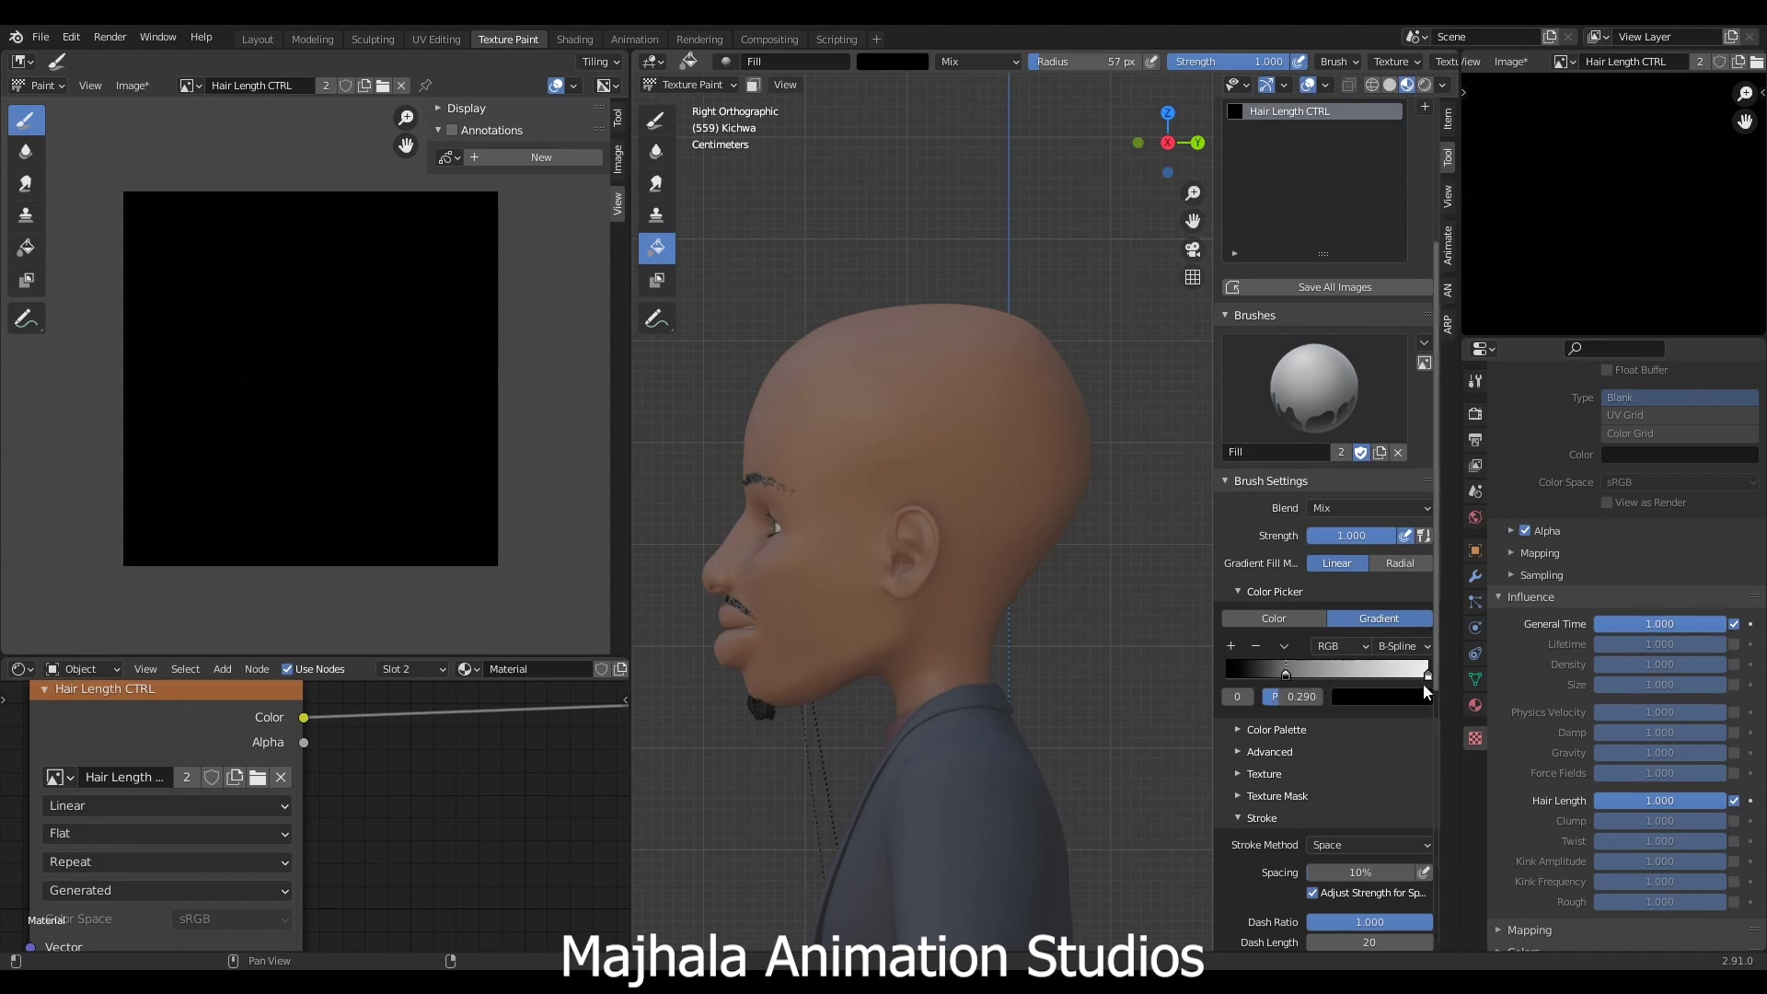
# - Switch the fill to a linear gradient with the dark stop at 0.320 and apply it upward from below the ear
pyautogui.moveTo(1410, 670); pyautogui.dragTo(1417, 670)
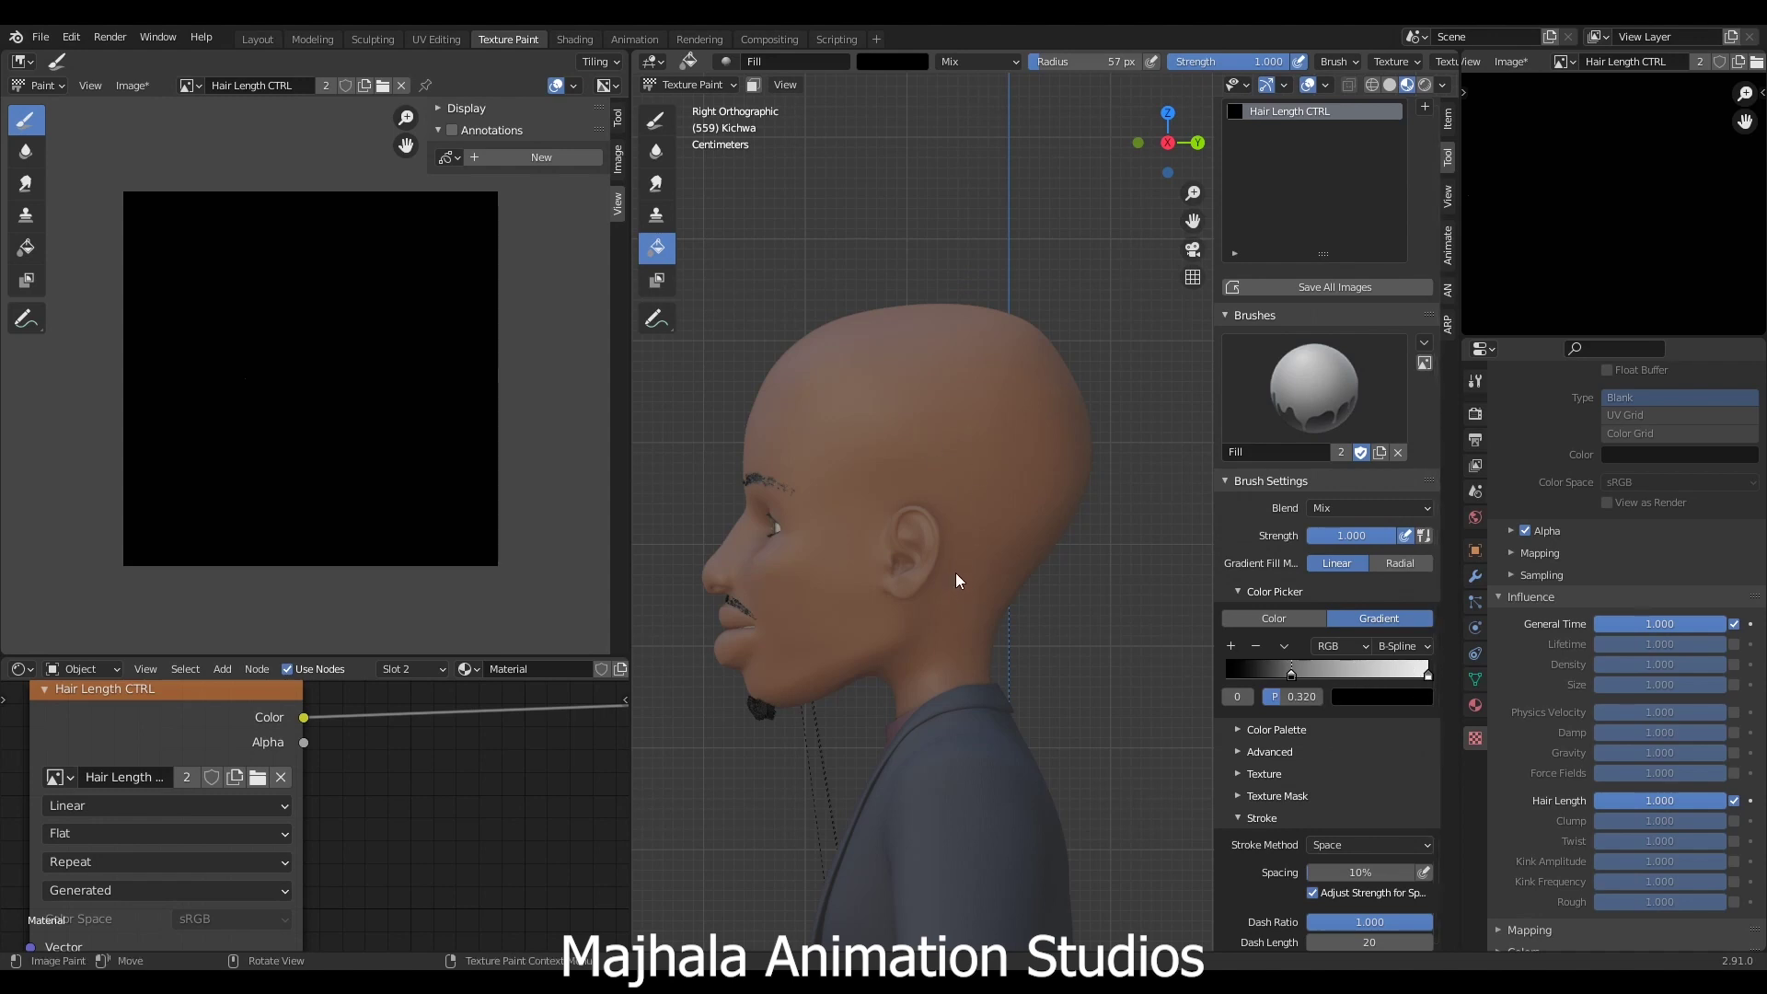
pyautogui.moveTo(958, 582); pyautogui.dragTo(950, 405)
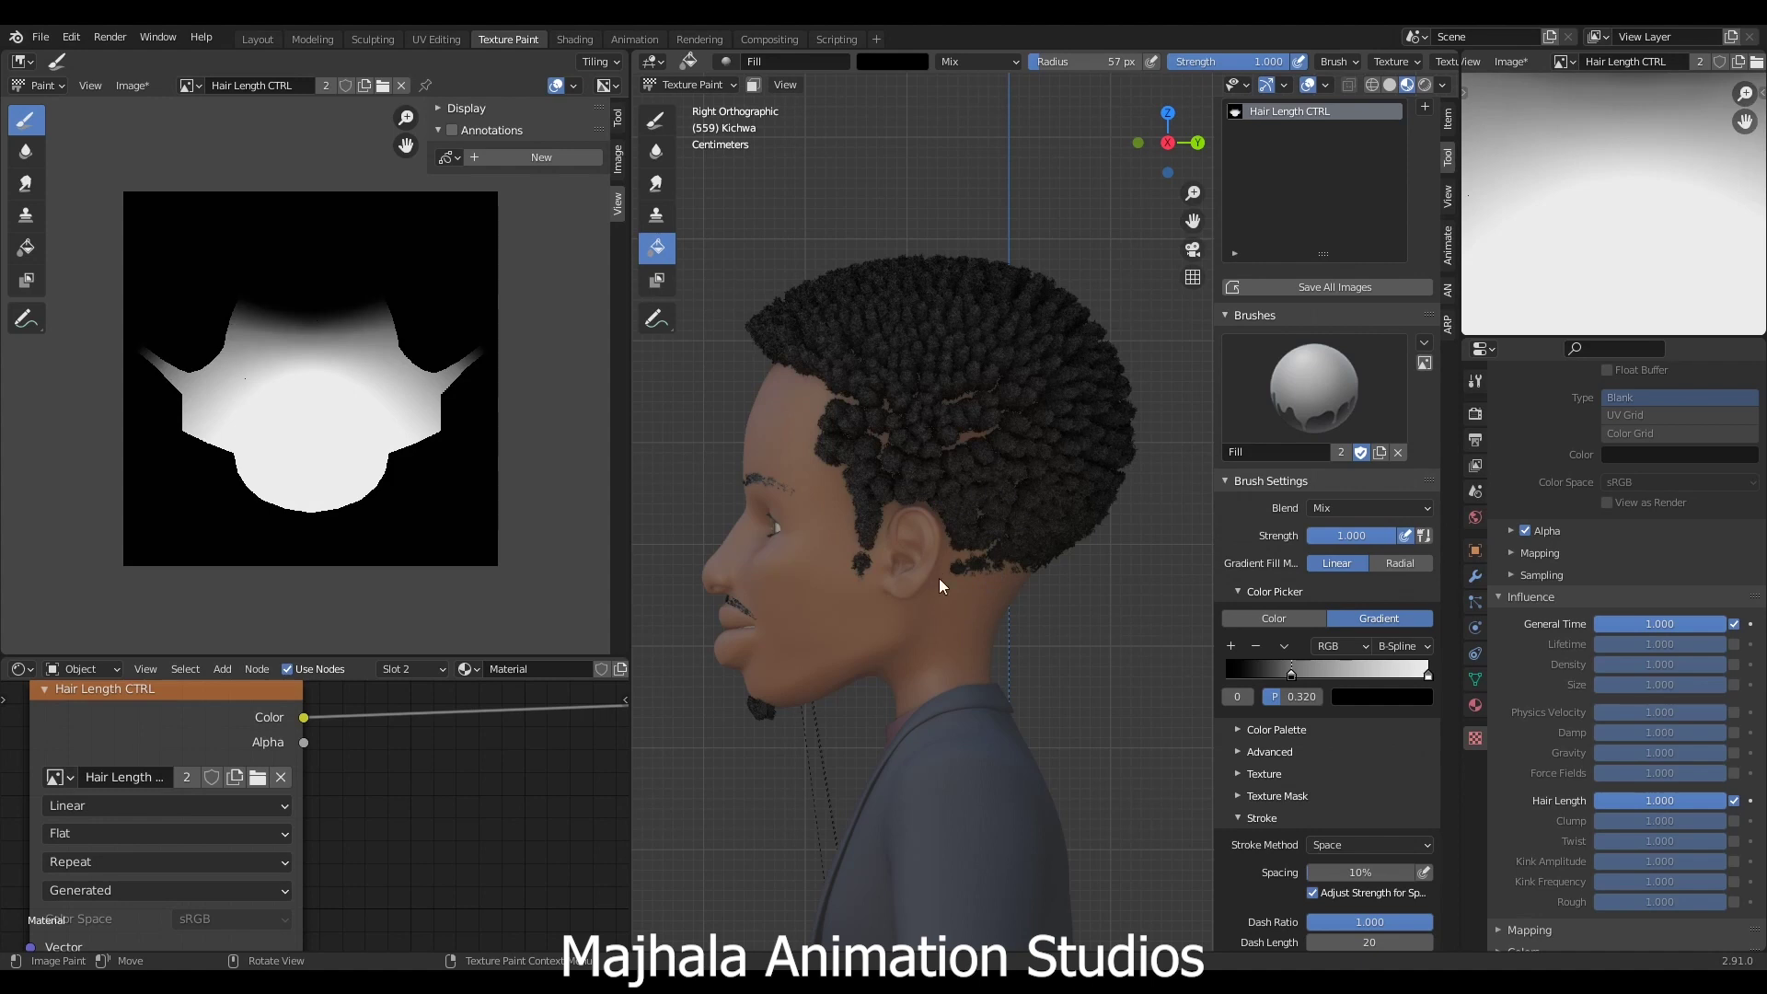
# - Reapply the gradient fill with a shorter upward stroke starting above the ear
pyautogui.scroll(4, 991, 560)
pyautogui.scroll(-1, 1003, 573)
pyautogui.scroll(-6, 1003, 561)
pyautogui.scroll(2, 992, 527)
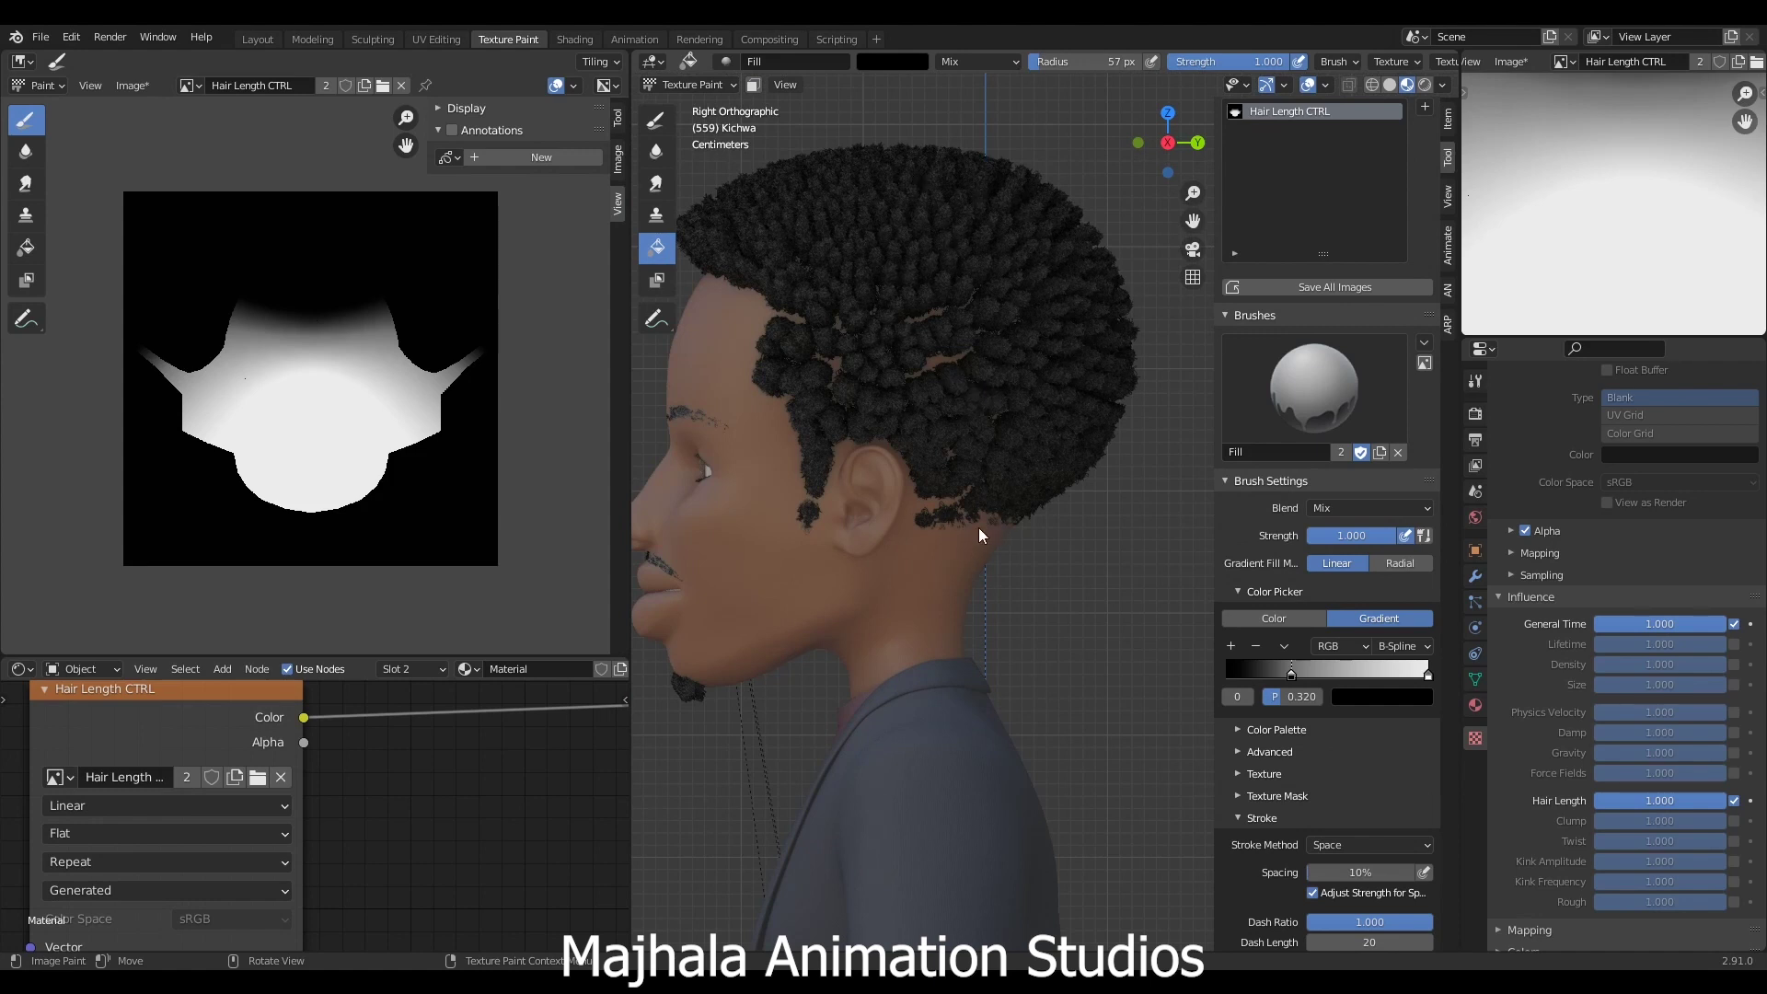
pyautogui.moveTo(904, 368); pyautogui.dragTo(903, 284)
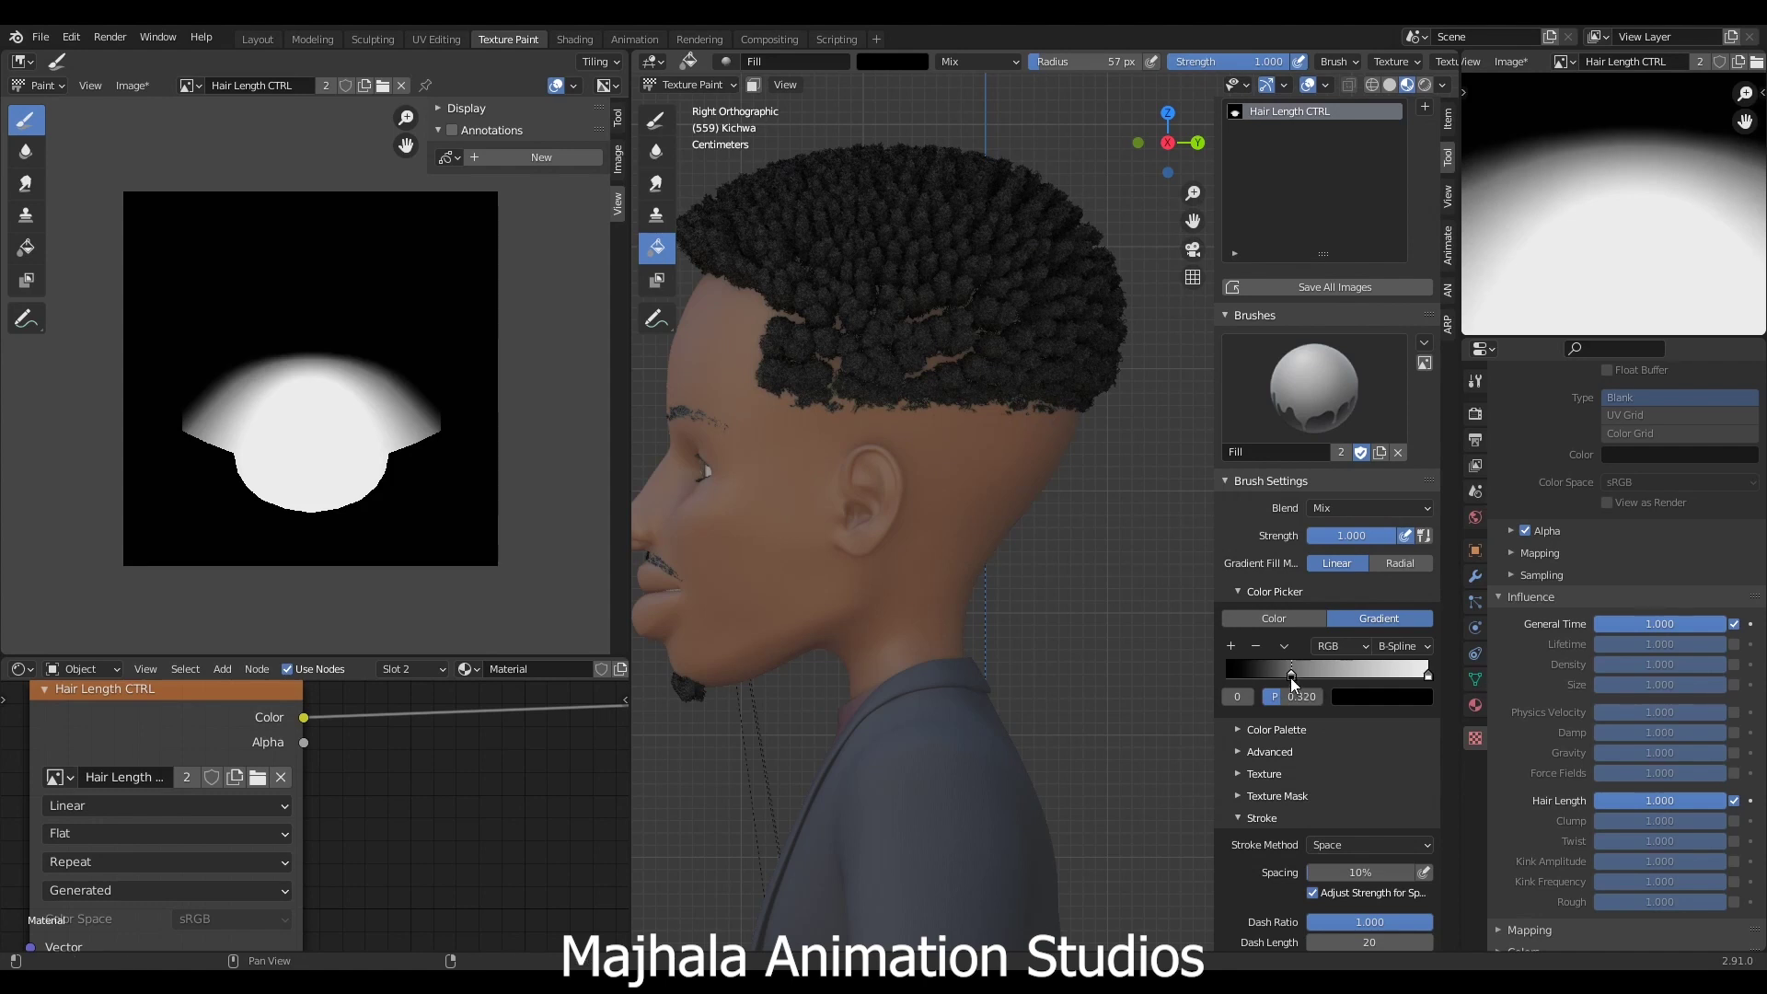
# - Set the dark gradient stop to position 0.433 with a very dark grey and refill the head from ear level upward
pyautogui.click(1382, 697)
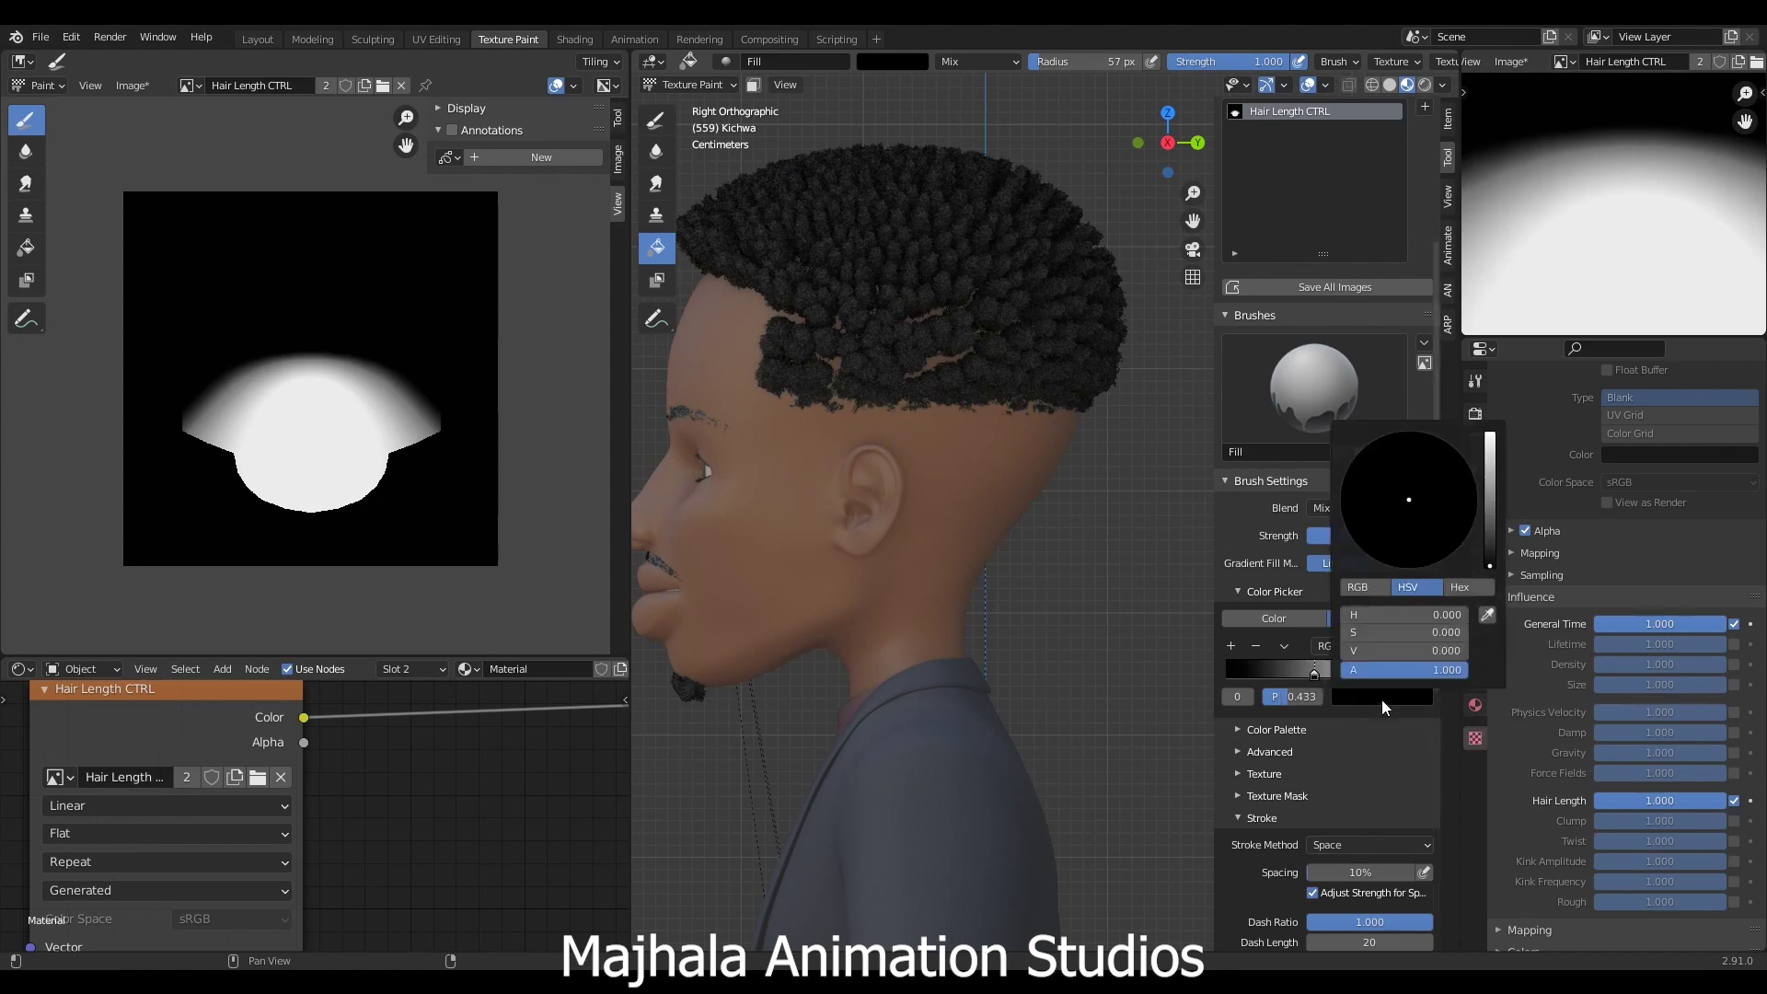
pyautogui.click(1490, 565)
pyautogui.moveTo(1490, 559); pyautogui.dragTo(1490, 548)
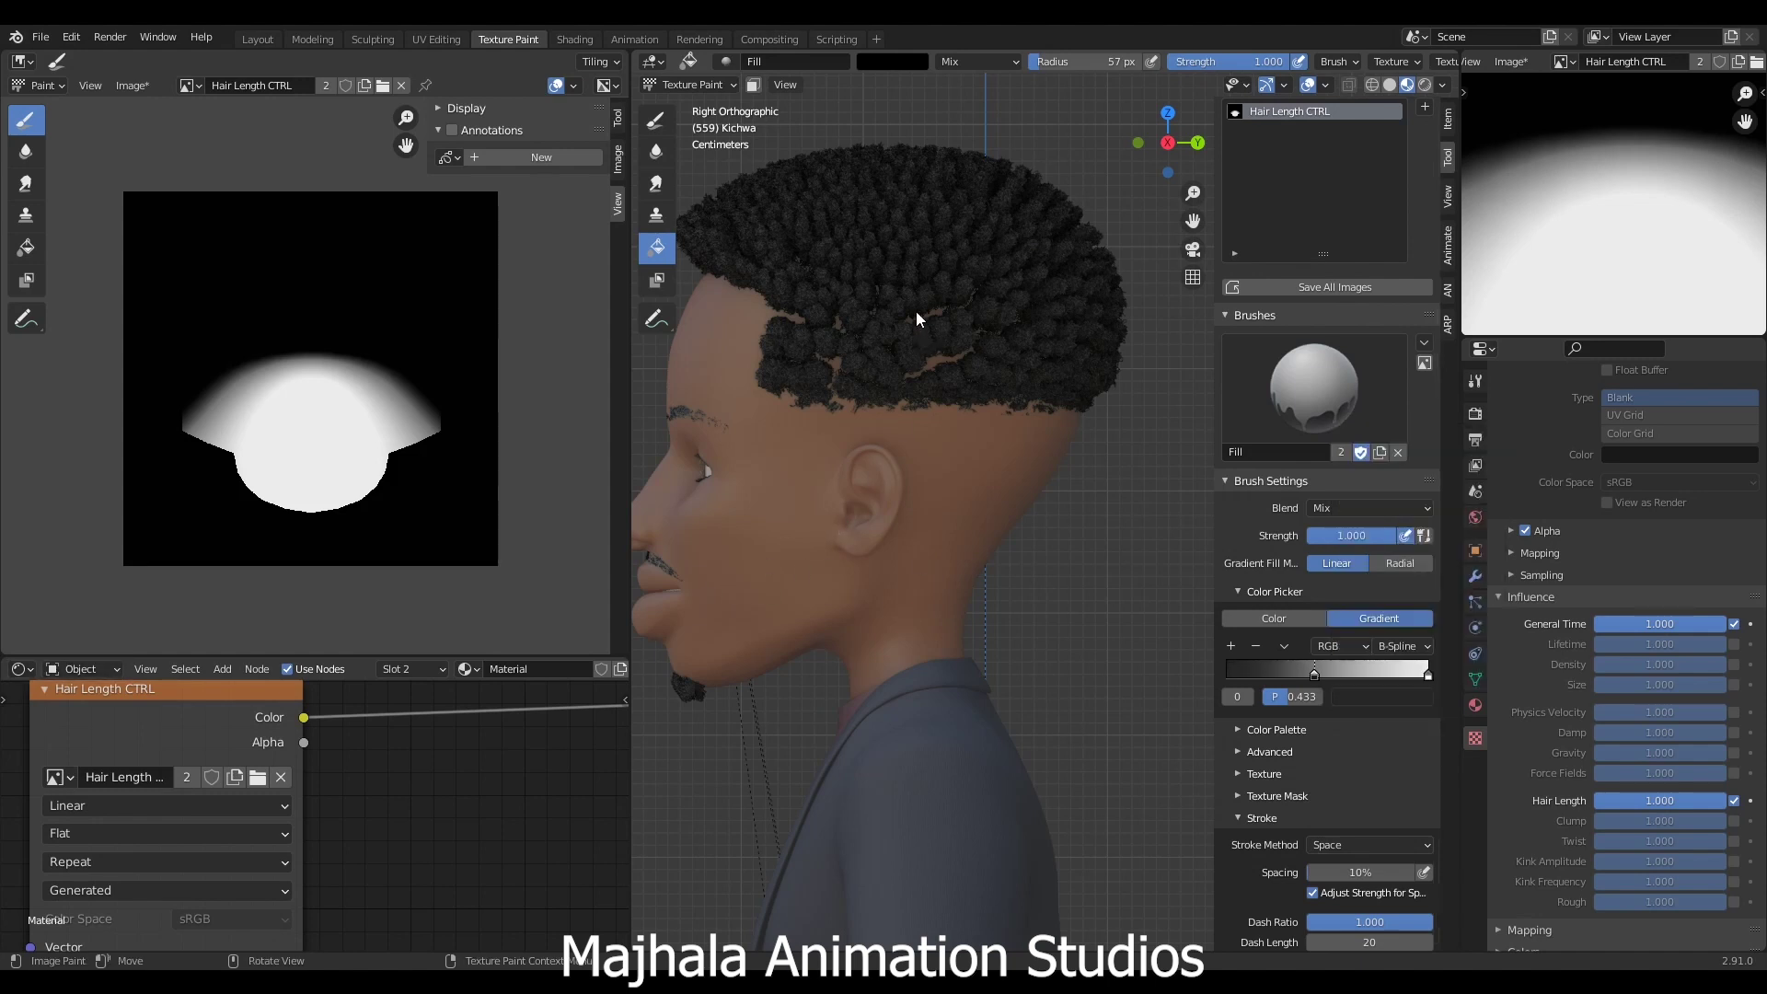
pyautogui.moveTo(925, 473); pyautogui.dragTo(925, 318)
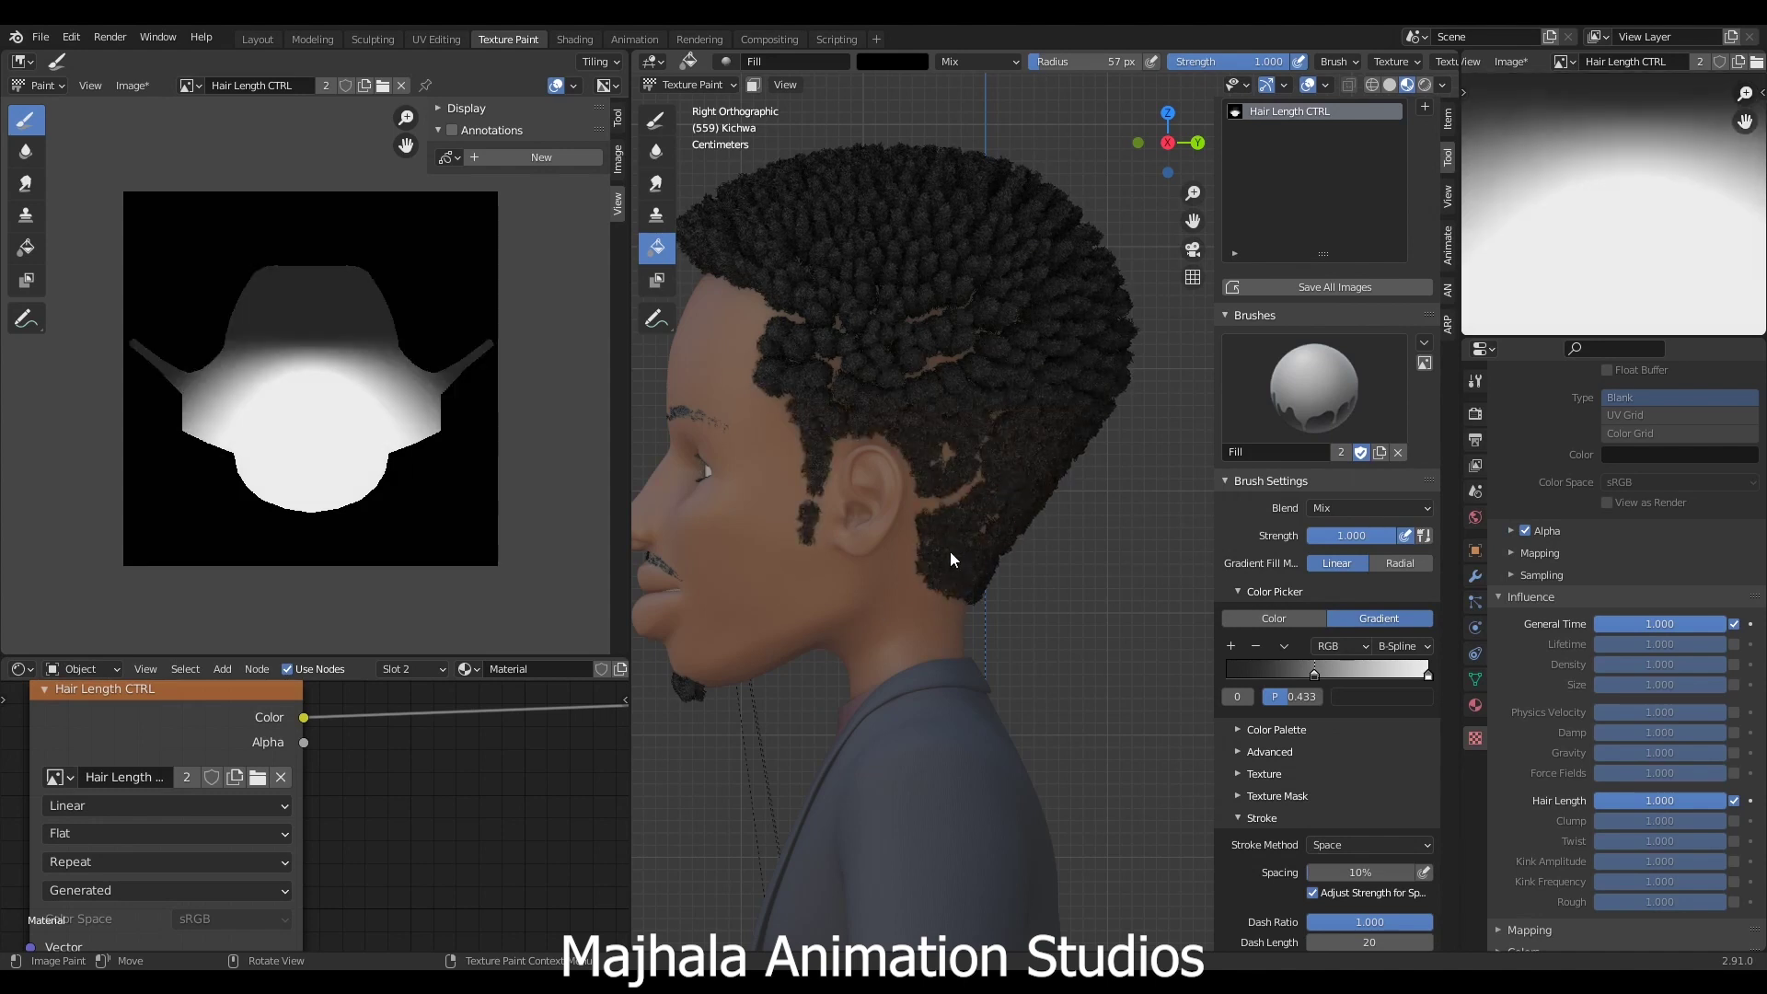
pyautogui.scroll(2, 994, 499)
# - Set the dark gradient stop's color to hex 0F0F0F and reapply the gradient upward from behind the ear
pyautogui.click(1378, 696)
pyautogui.scroll(-2, 870, 512)
pyautogui.moveTo(902, 508); pyautogui.dragTo(896, 348)
pyautogui.click(1408, 697)
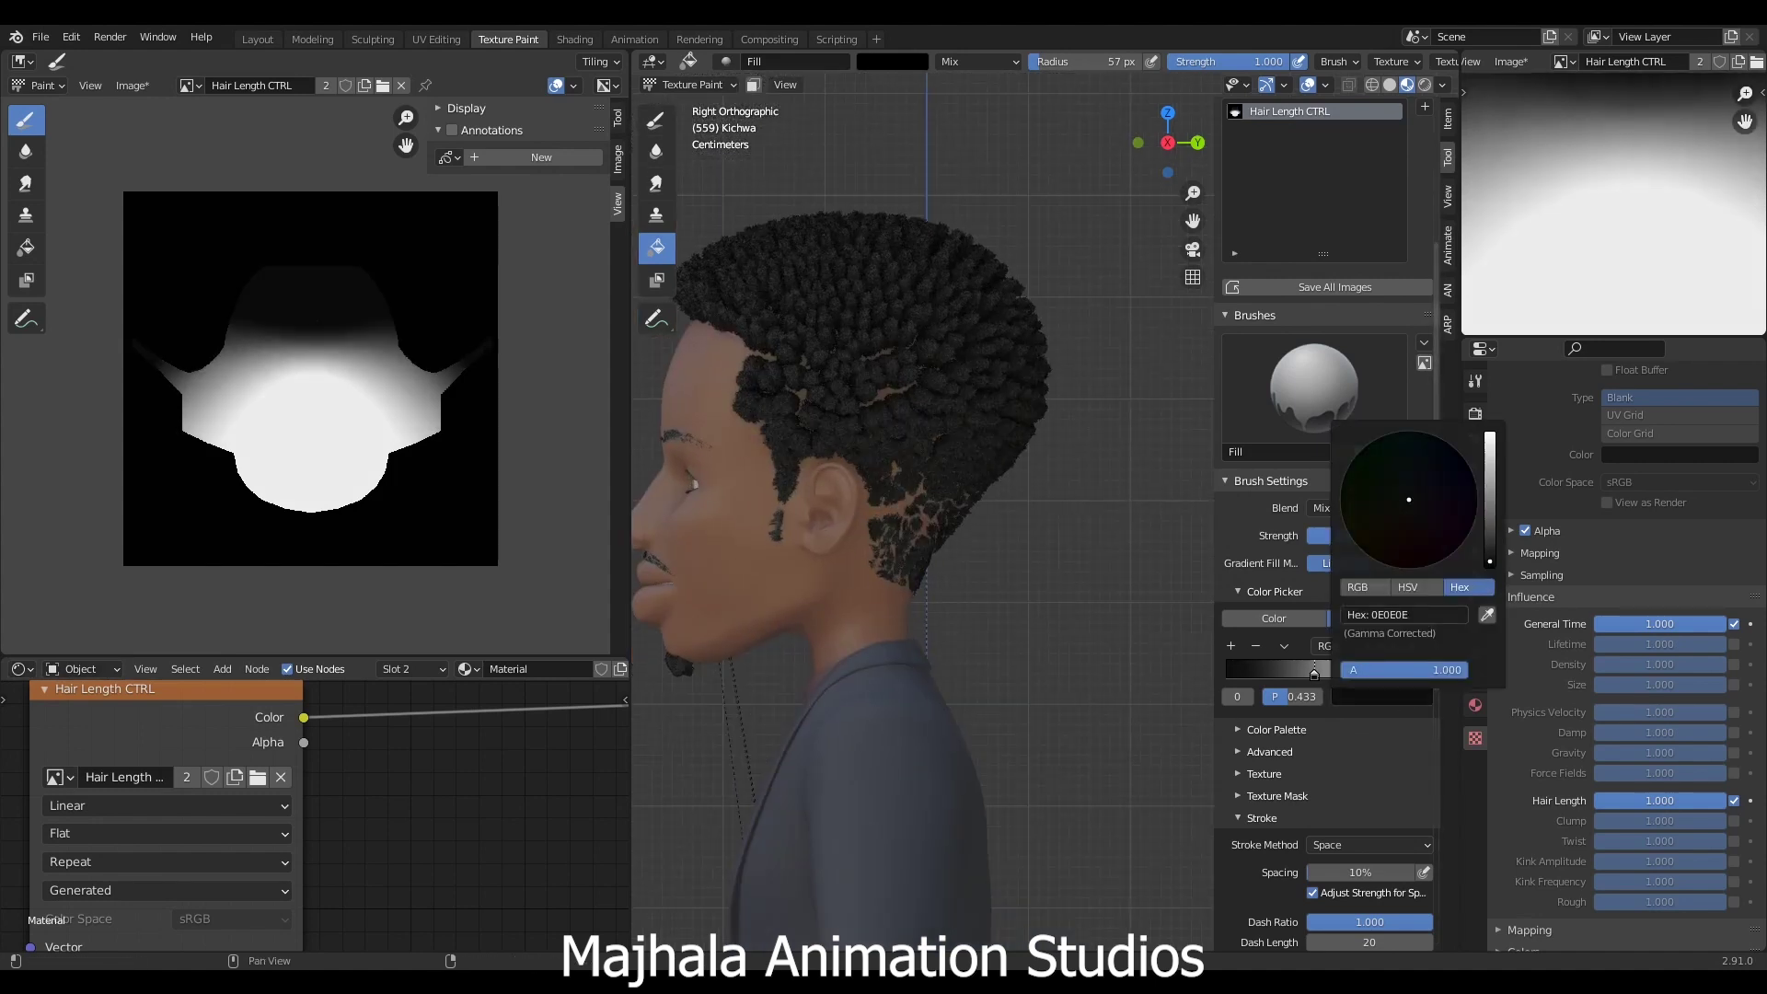
pyautogui.moveTo(905, 515); pyautogui.dragTo(902, 329)
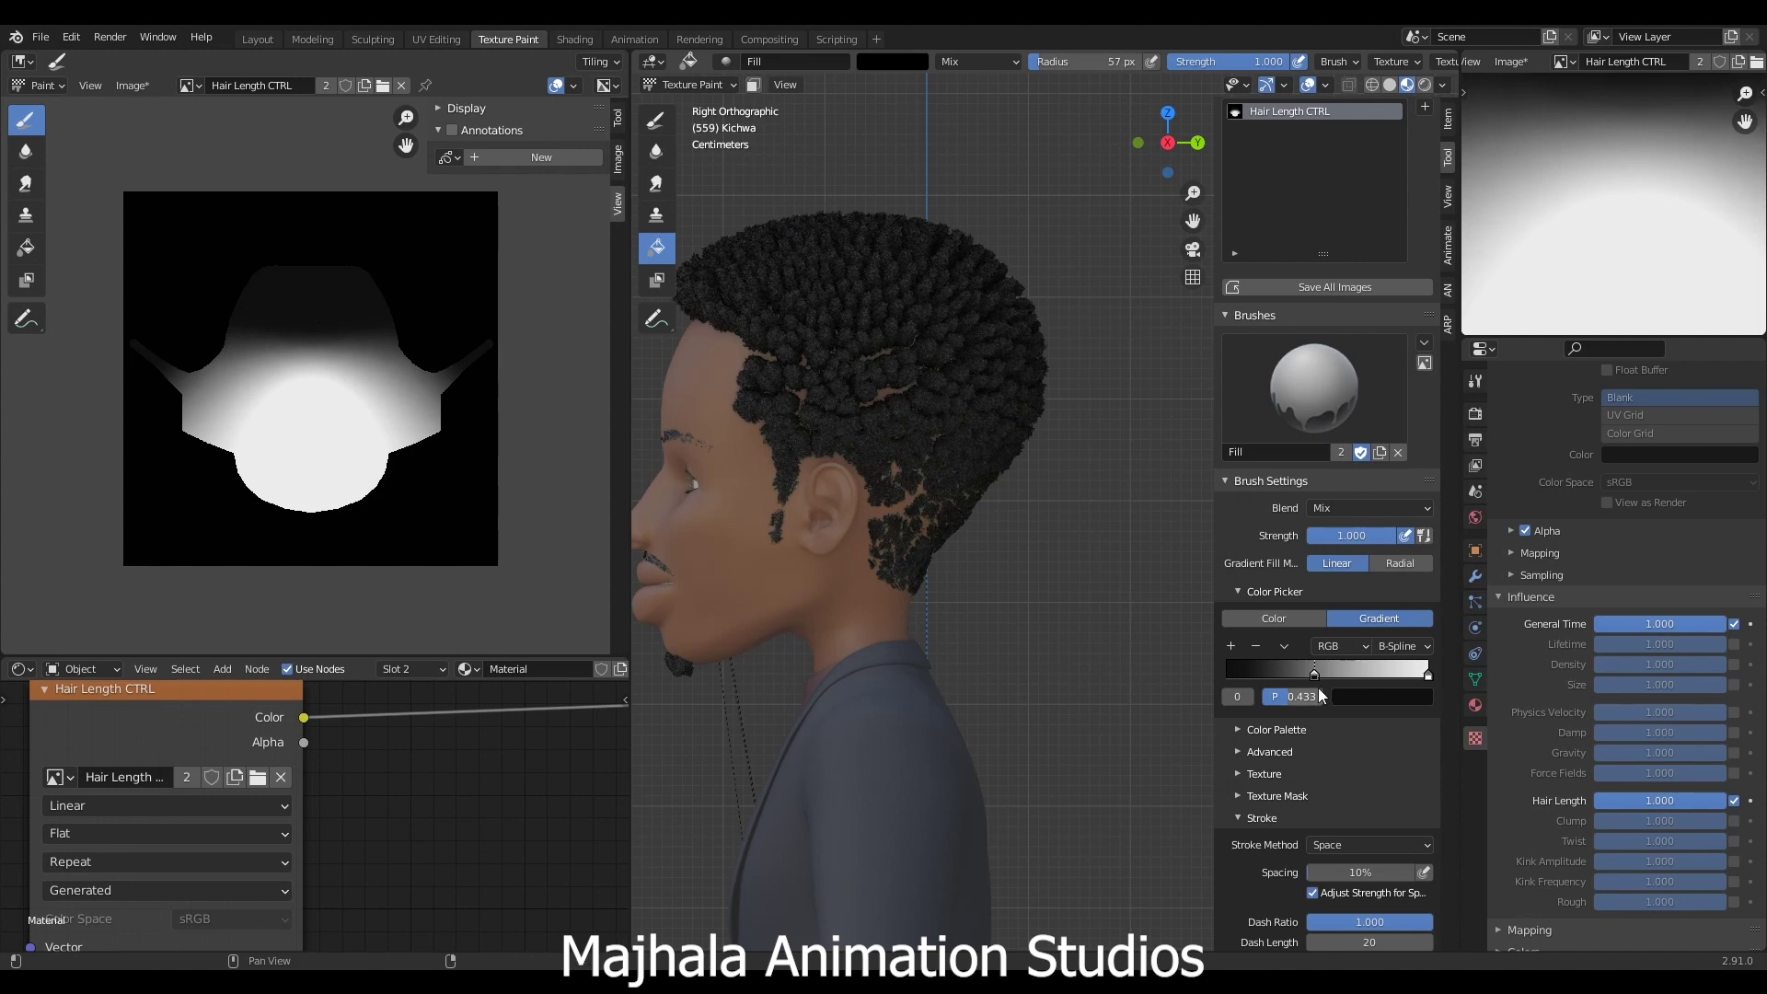
# - Fine-tune the dark gradient stop's hex color and reapply the gradient up the side of the head with longer strokes
pyautogui.click(1346, 696)
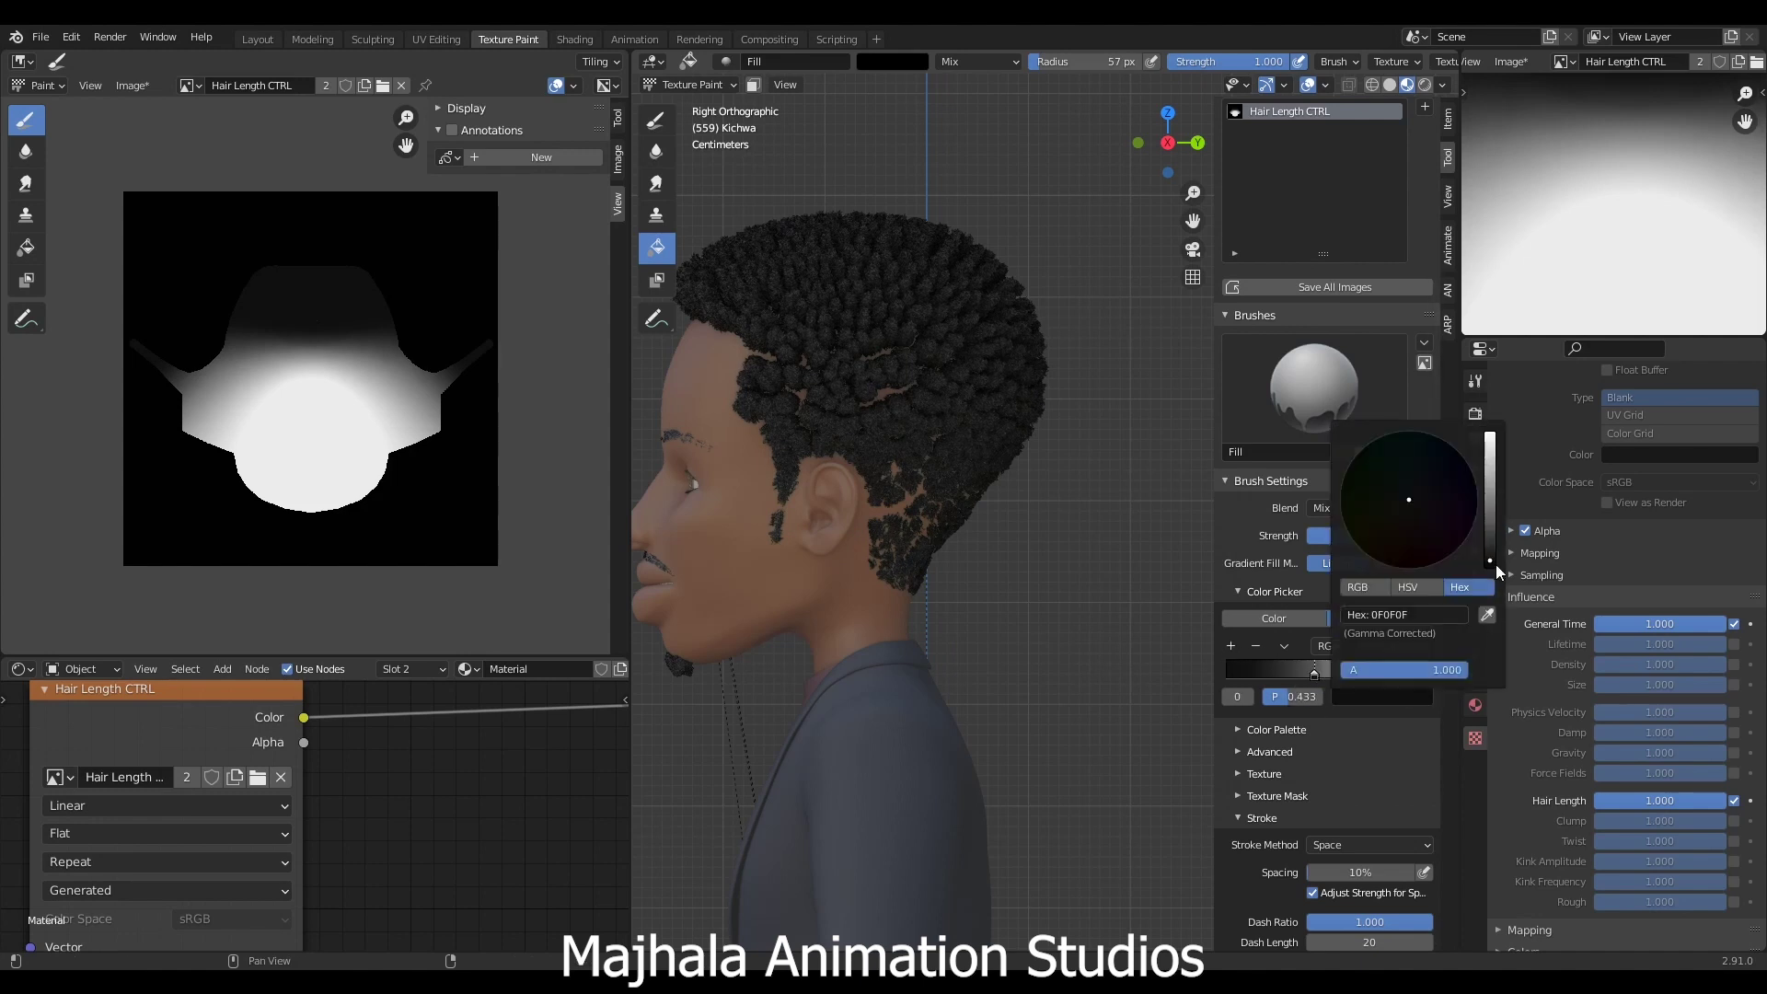
pyautogui.click(1374, 669)
pyautogui.click(1382, 697)
pyautogui.scroll(-10, 1383, 682)
pyautogui.click(1405, 613)
pyautogui.press('Return')
pyautogui.click(1380, 697)
pyautogui.click(1381, 697)
pyautogui.moveTo(897, 538); pyautogui.dragTo(897, 322)
pyautogui.moveTo(896, 497); pyautogui.dragTo(894, 309)
pyautogui.moveTo(890, 495); pyautogui.dragTo(875, 300)
pyautogui.click(874, 304)
# - Place the white gradient stop at position 0.926 and refill the side of the scalp with short upward strokes above the ear
pyautogui.moveTo(1371, 674); pyautogui.dragTo(1414, 675)
pyautogui.moveTo(874, 405); pyautogui.dragTo(872, 304)
pyautogui.scroll(-3, 880, 393)
pyautogui.scroll(1, 891, 383)
pyautogui.scroll(6, 876, 374)
pyautogui.moveTo(913, 297); pyautogui.dragTo(902, 273)
pyautogui.scroll(-1, 901, 307)
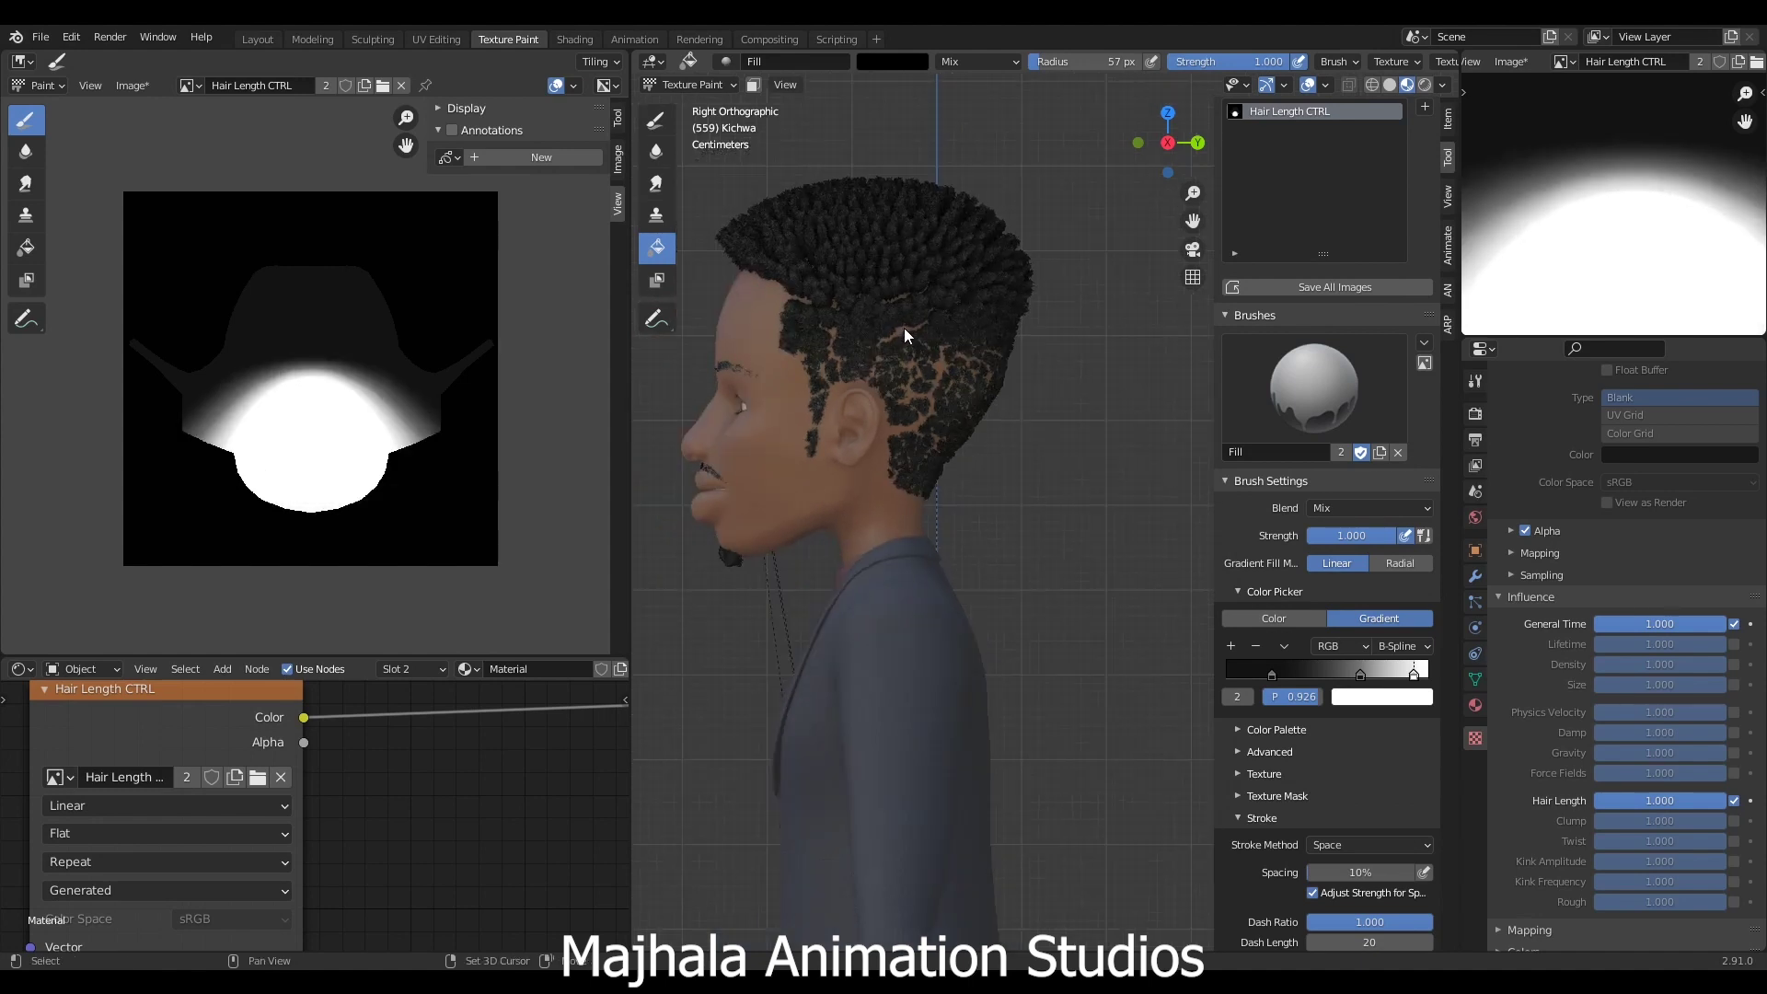
# - Refine the fade with another short upward gradient stroke high on the side of the scalp
pyautogui.scroll(2, 944, 357)
pyautogui.scroll(1, 933, 384)
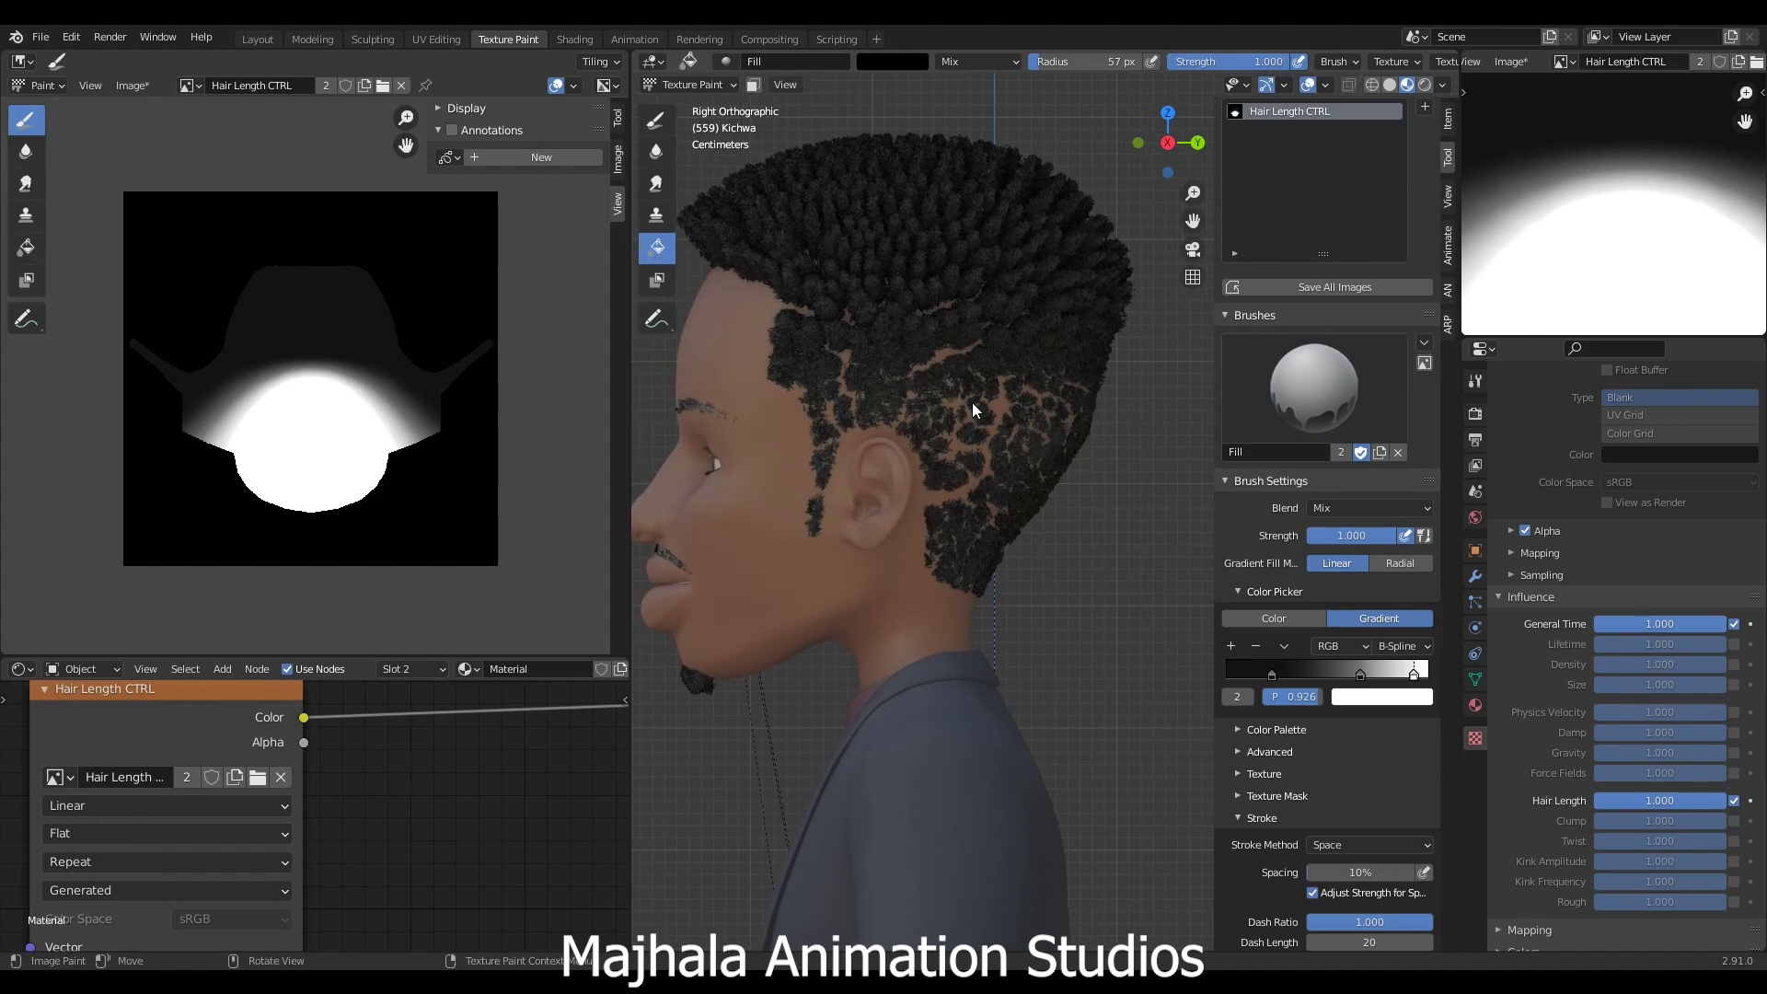
pyautogui.moveTo(960, 317); pyautogui.dragTo(958, 273)
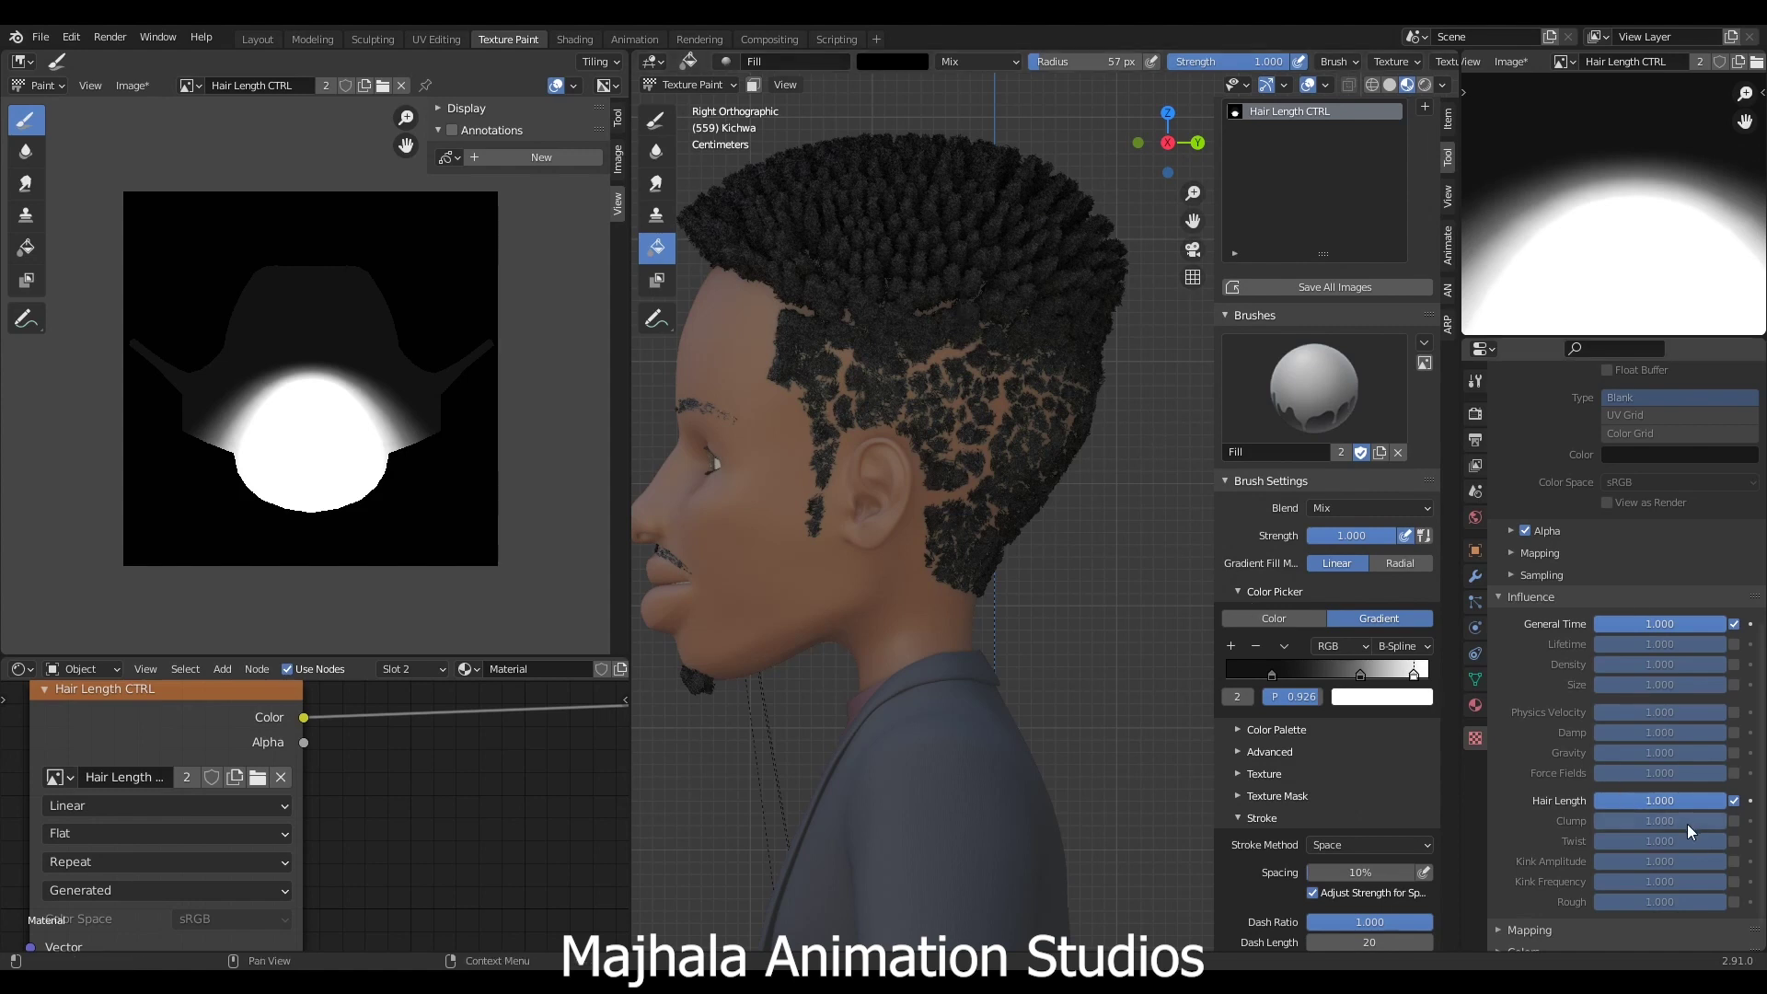
# - Enable Clump in the particle texture's influence settings and inspect the hair on the side of the head
pyautogui.scroll(-2, 1582, 847)
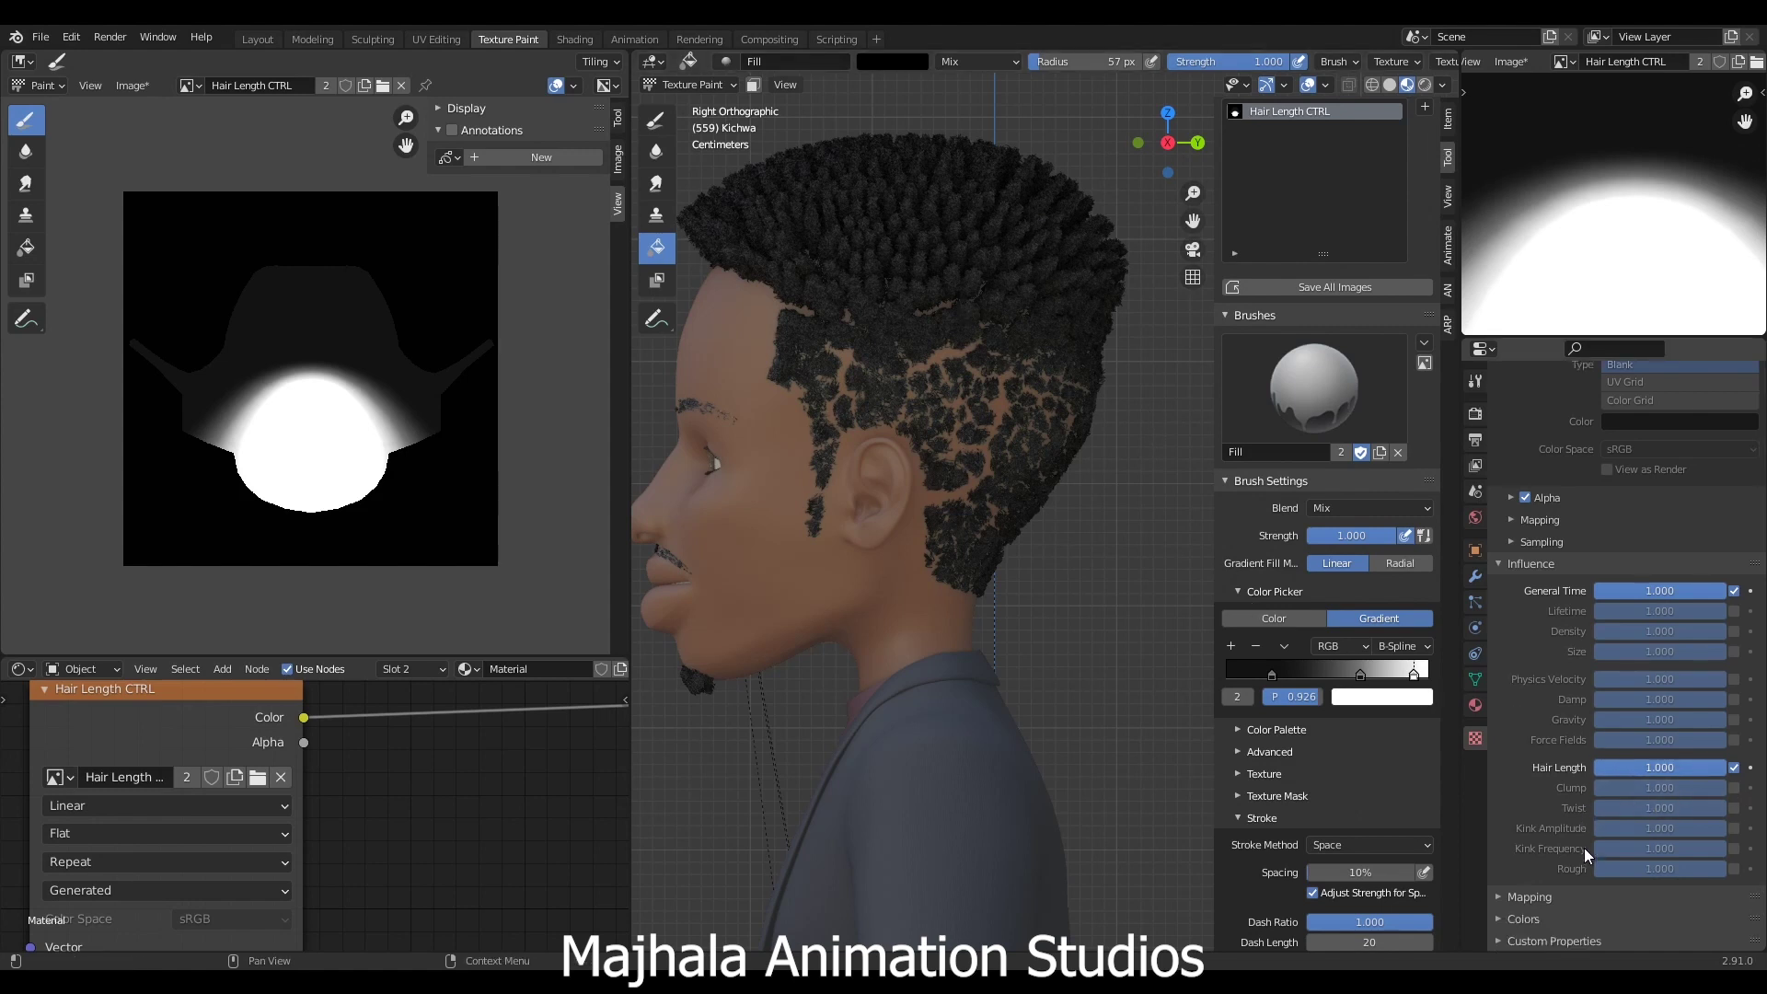
pyautogui.scroll(2, 1610, 701)
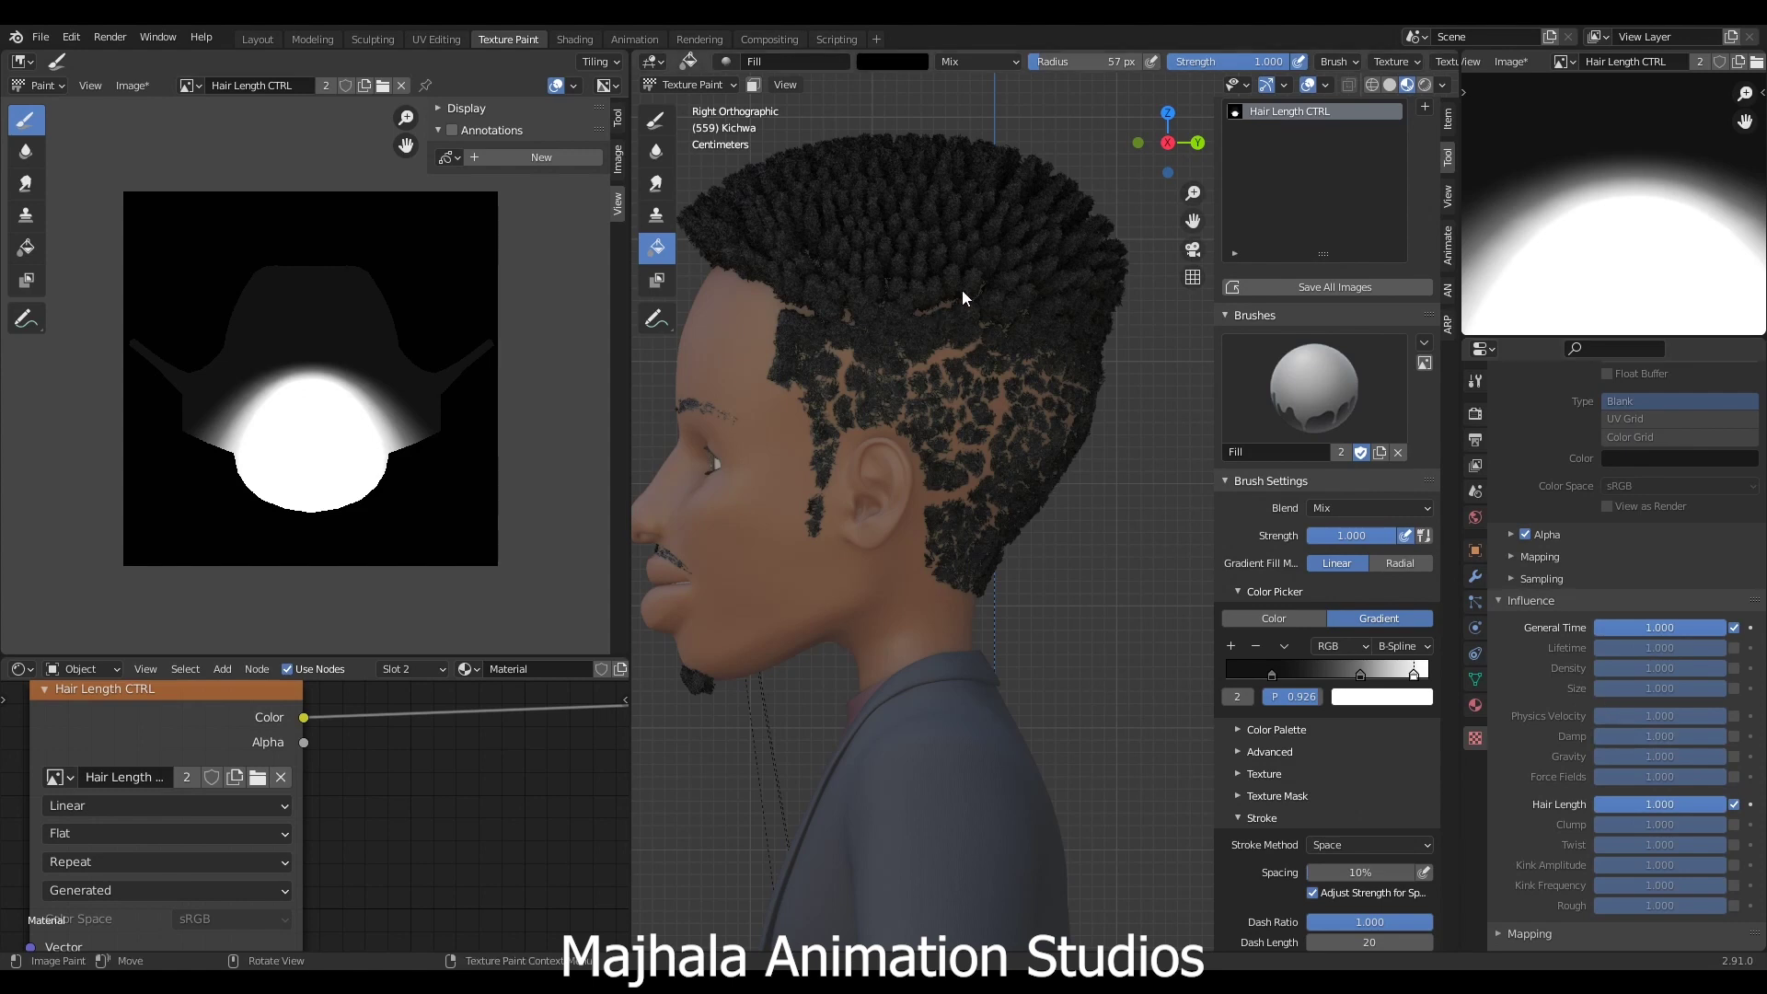
pyautogui.scroll(-4, 984, 404)
pyautogui.keyDown('shift'); pyautogui.moveTo(991, 407); pyautogui.dragTo(977, 425, button='middle'); pyautogui.keyUp('shift')
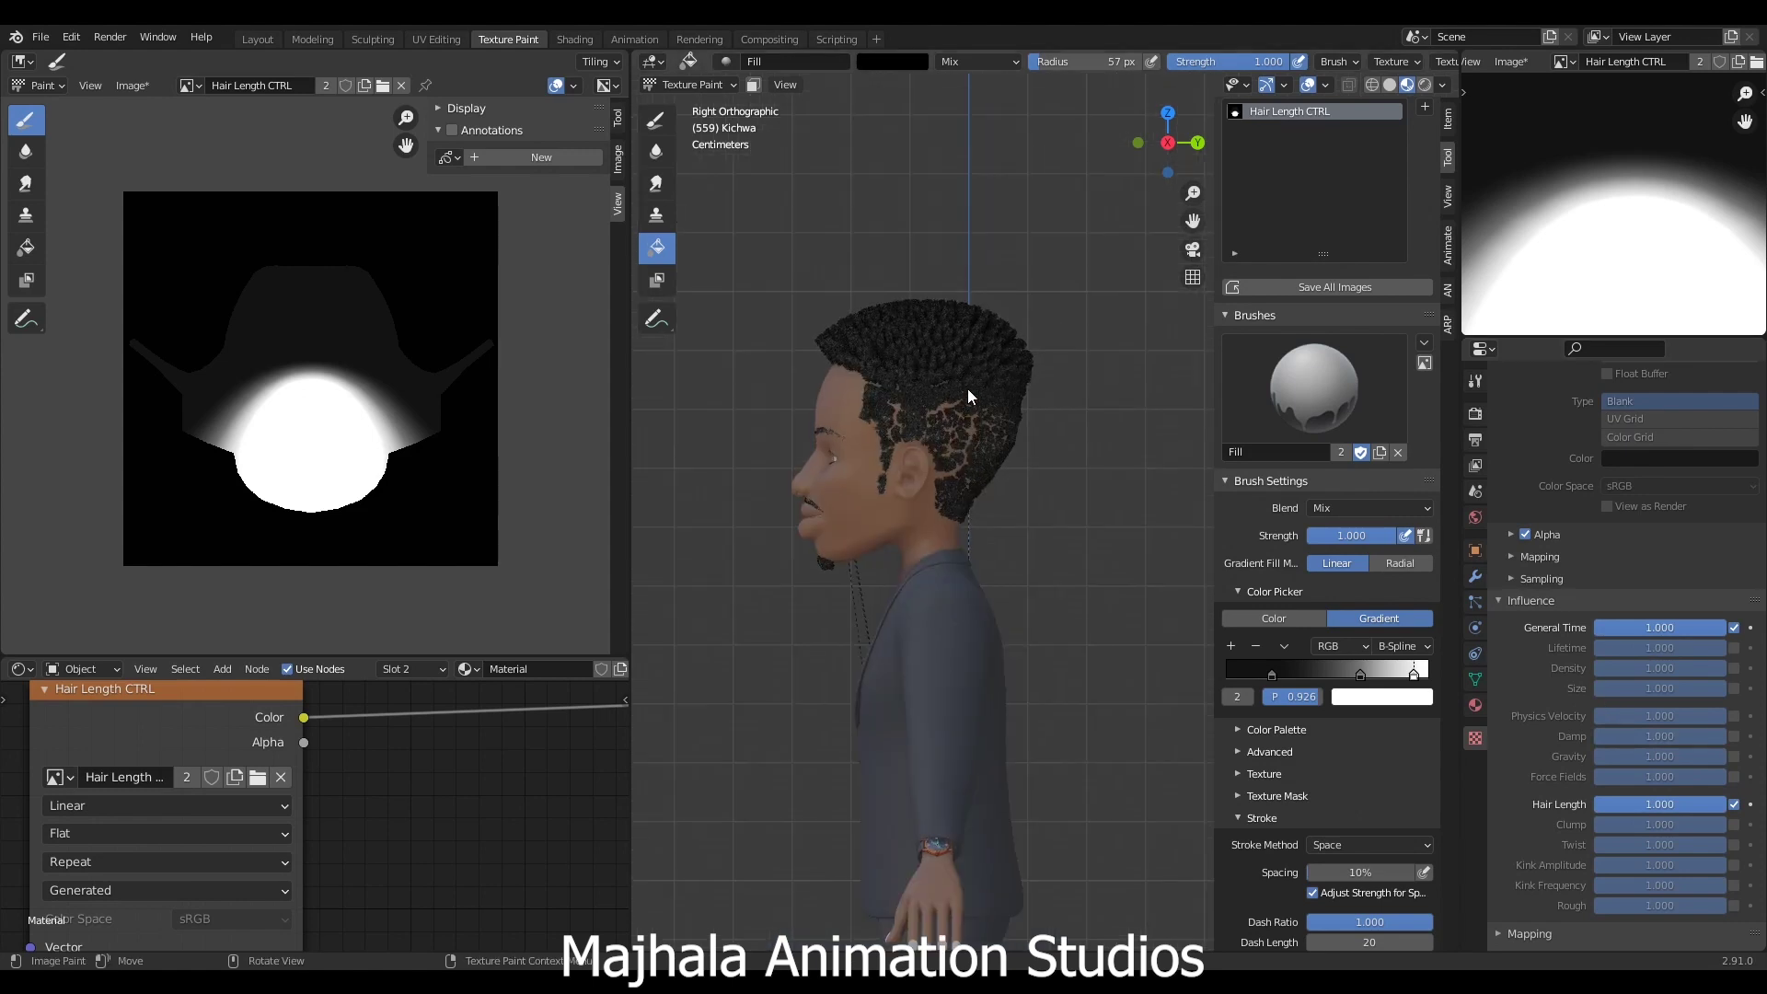
pyautogui.scroll(4, 968, 389)
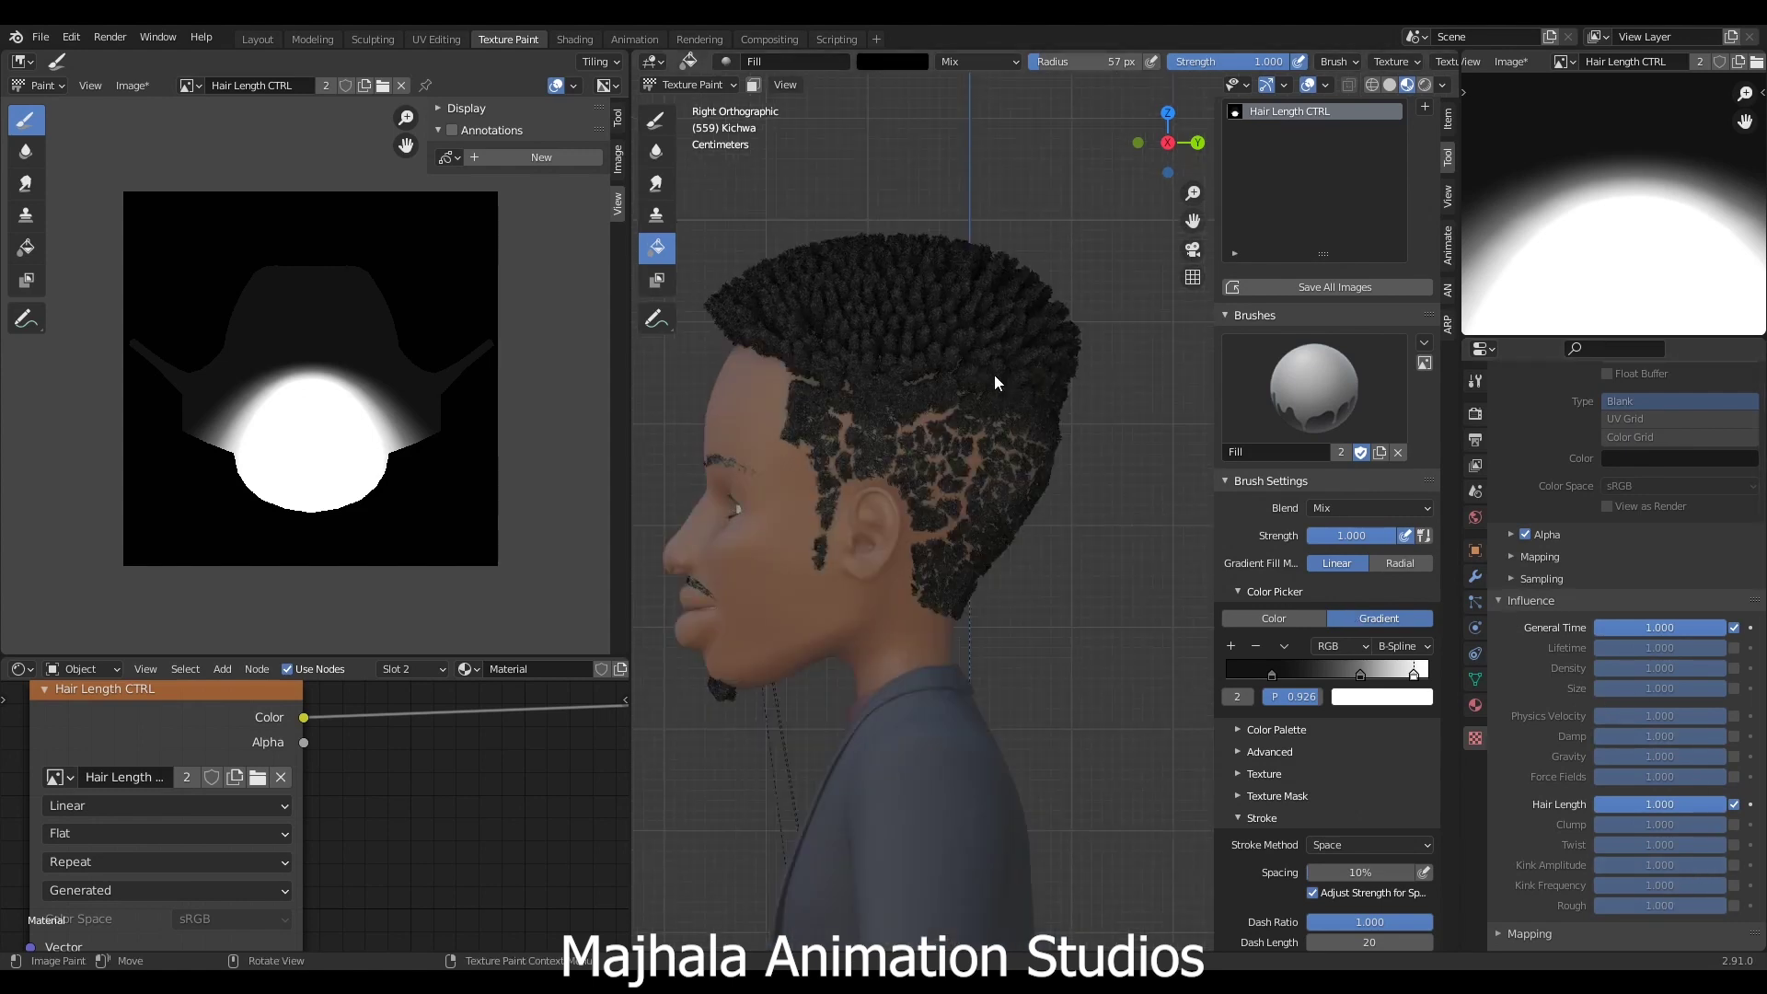
pyautogui.scroll(1, 234, 382)
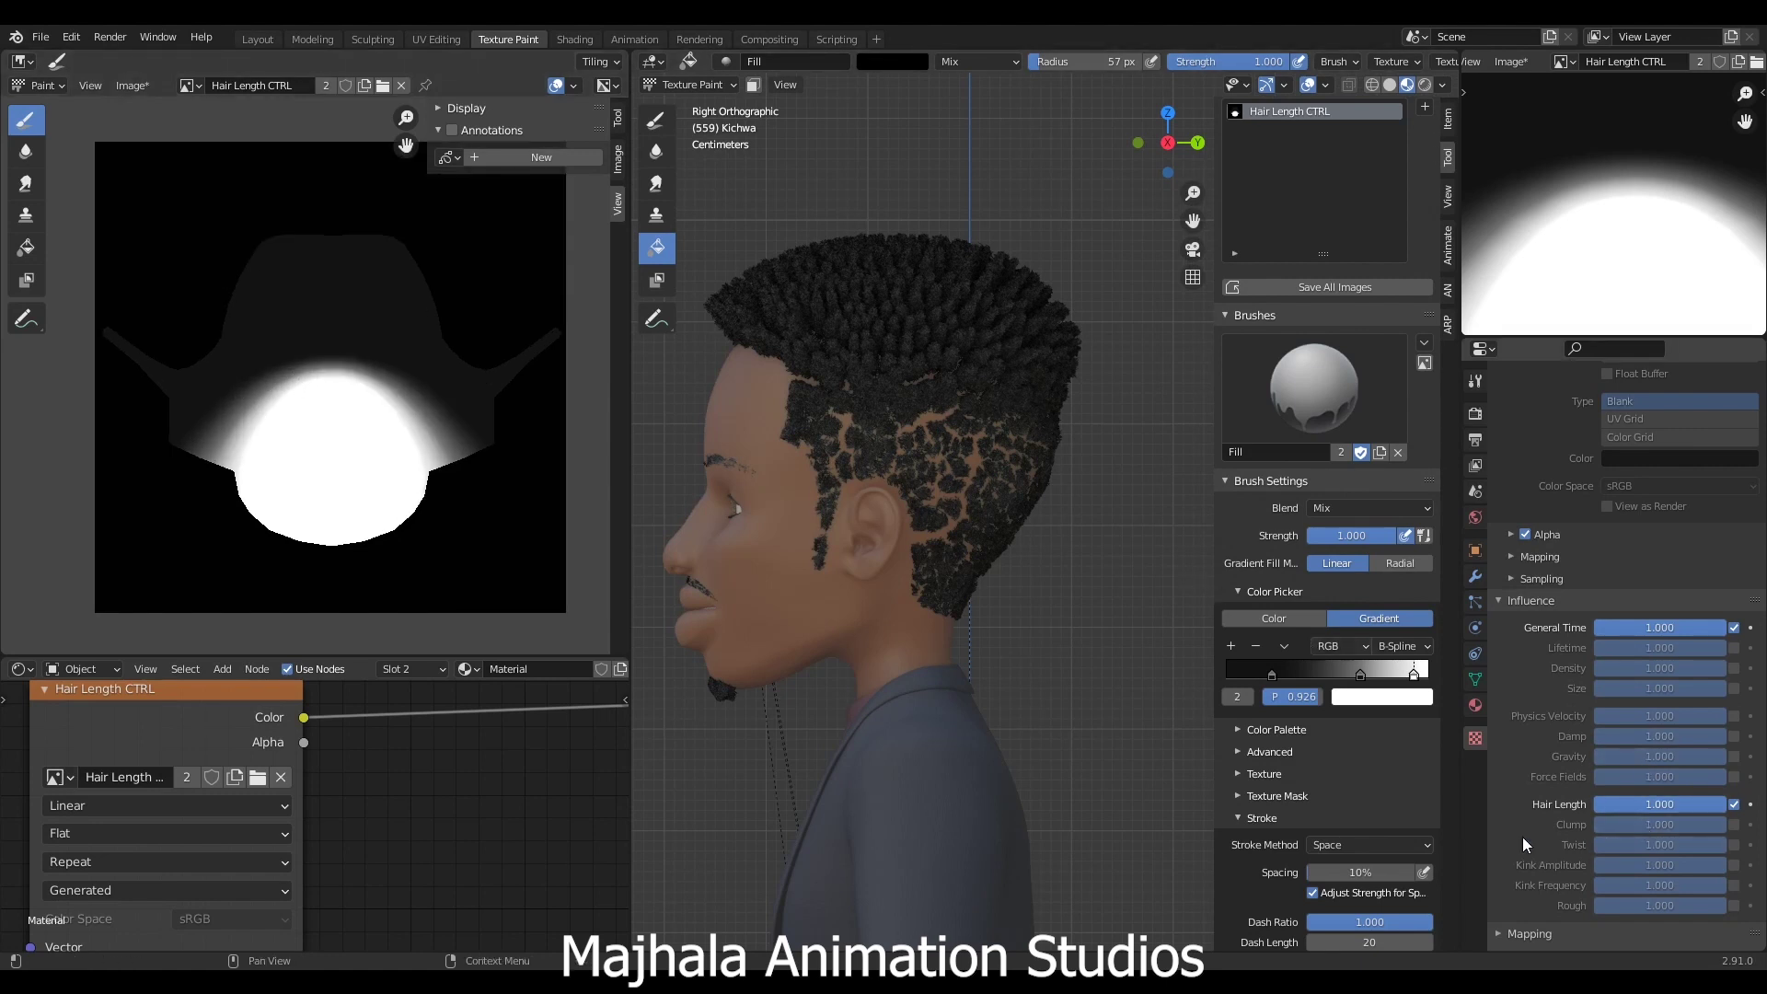
pyautogui.click(1733, 825)
pyautogui.scroll(4, 883, 433)
pyautogui.scroll(-5, 919, 461)
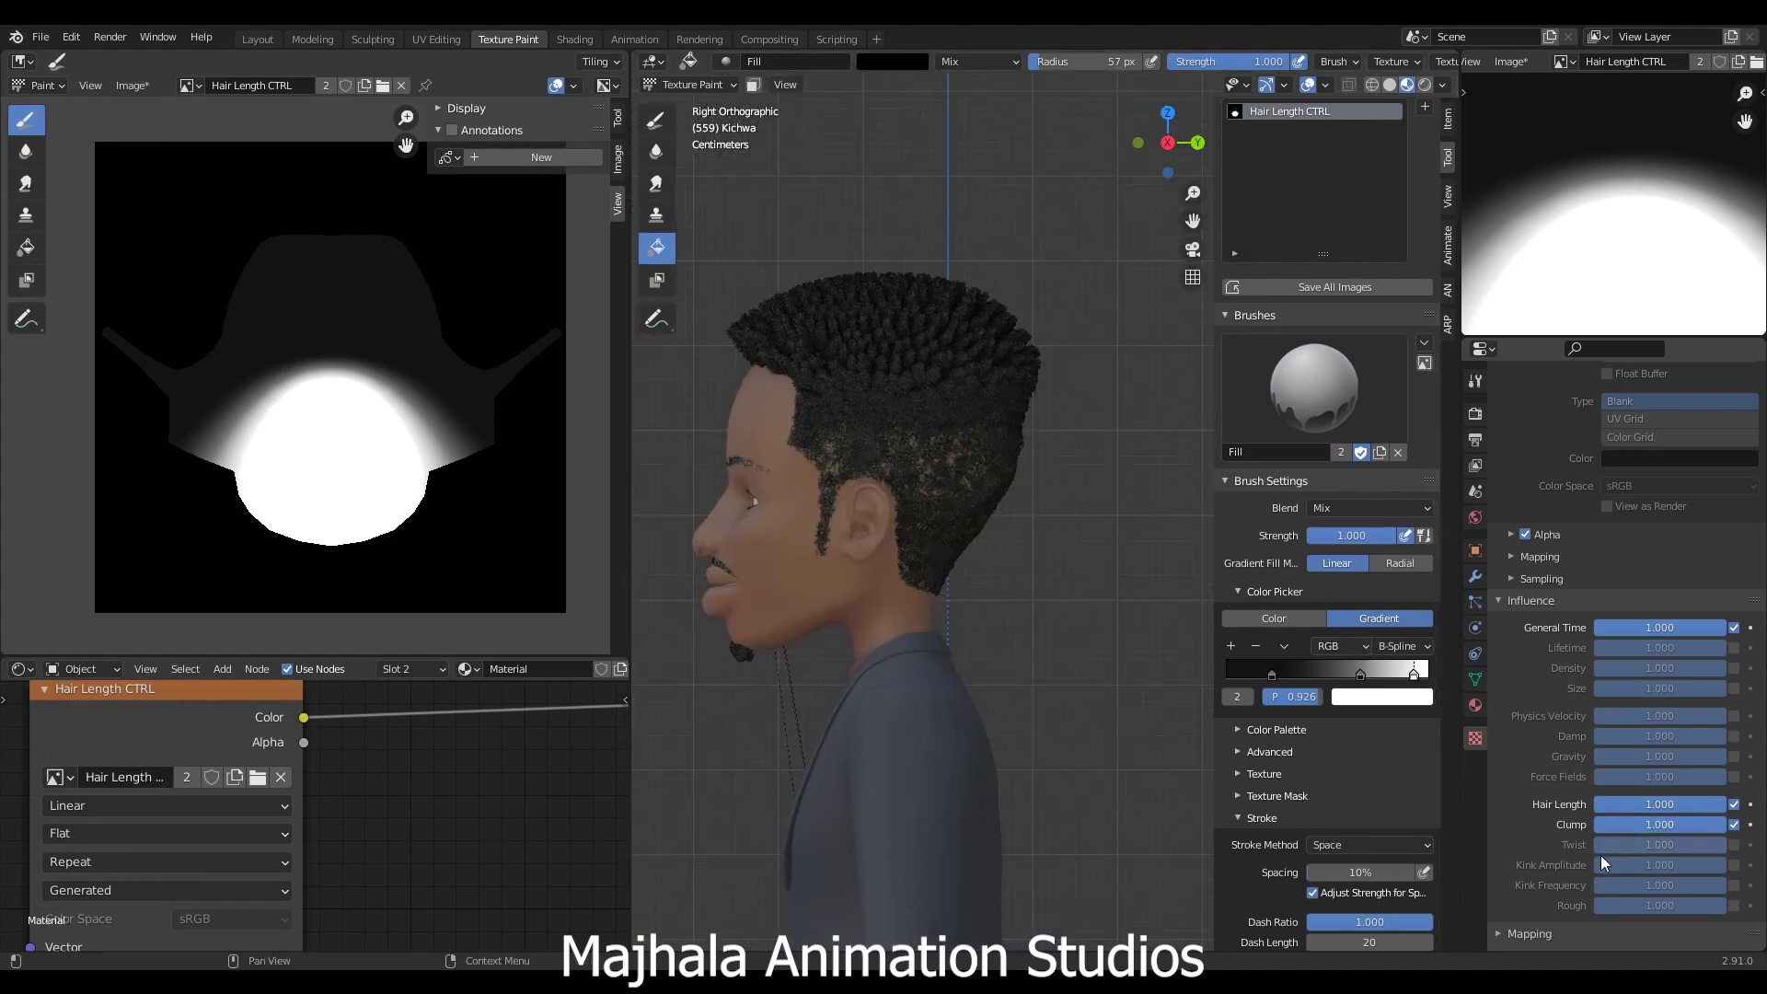
# - Enable Kink Amplitude in the particle texture's influence settings and inspect the short hair around the ear
pyautogui.click(1733, 865)
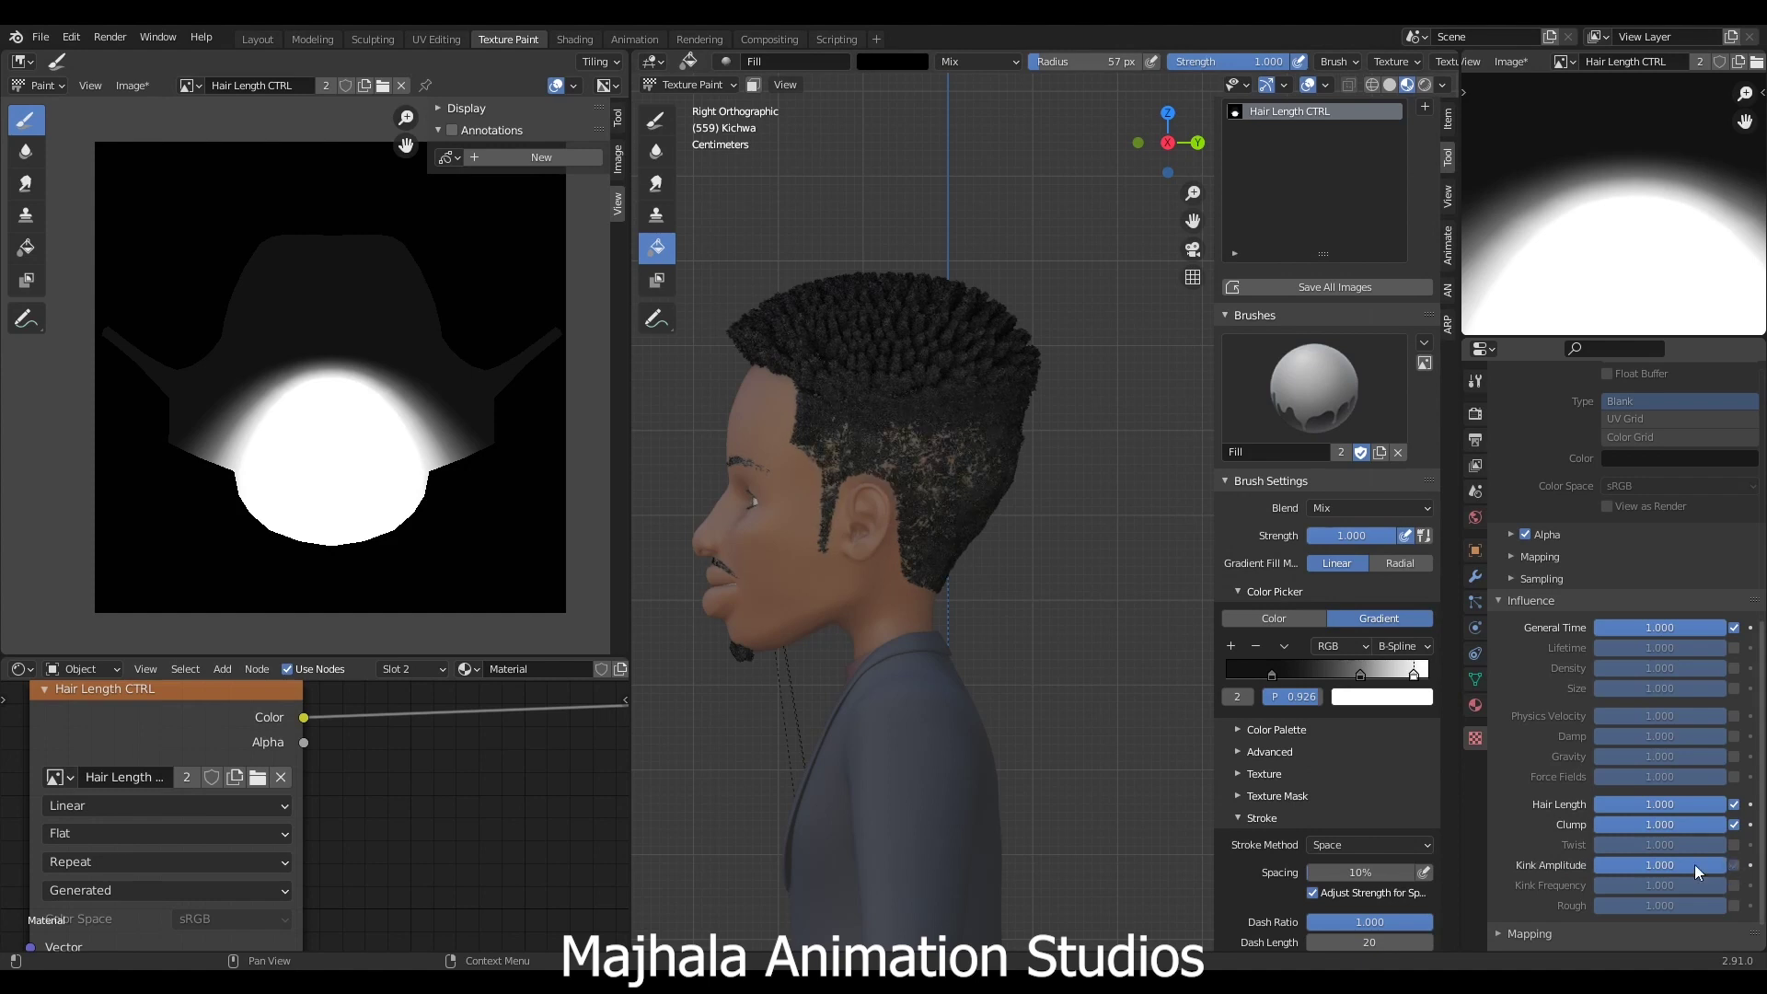
pyautogui.scroll(5, 1001, 471)
pyautogui.keyDown('shift'); pyautogui.moveTo(869, 569); pyautogui.dragTo(932, 558, button='middle'); pyautogui.keyUp('shift')
pyautogui.scroll(-1, 1633, 894)
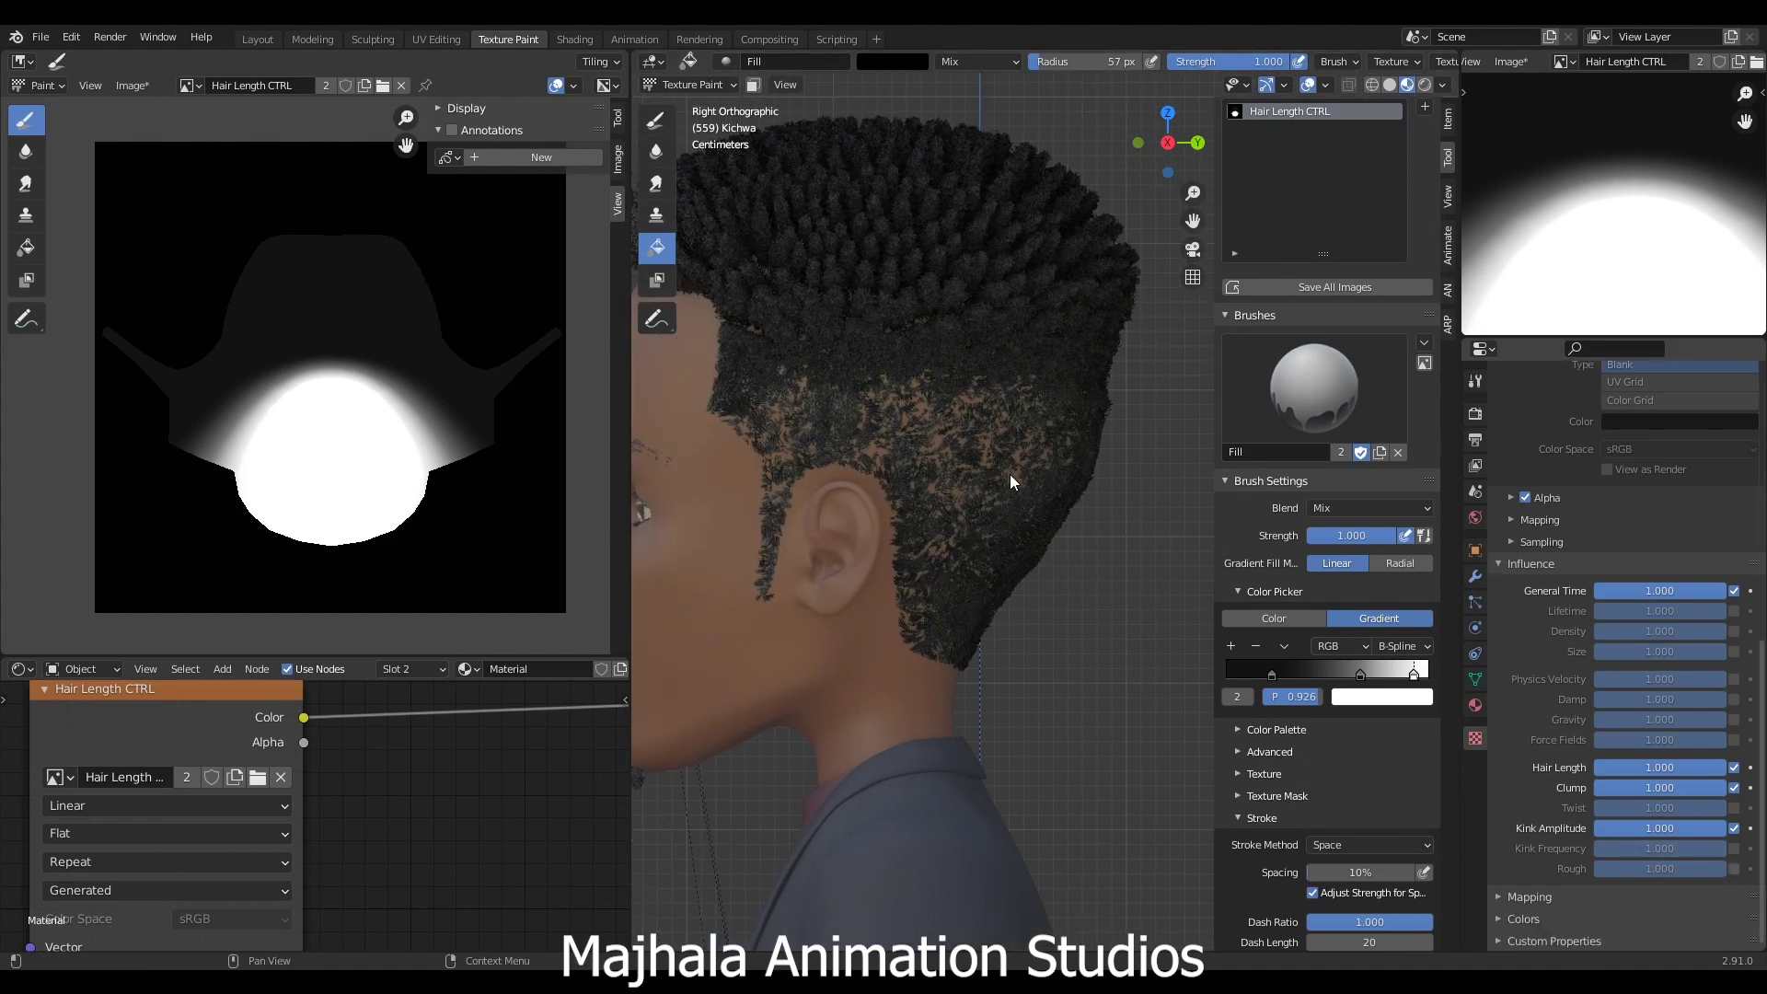
# - Enable Rough in the particle texture's influence settings and inspect the short hair on the side and back of the head
pyautogui.scroll(-3, 1003, 469)
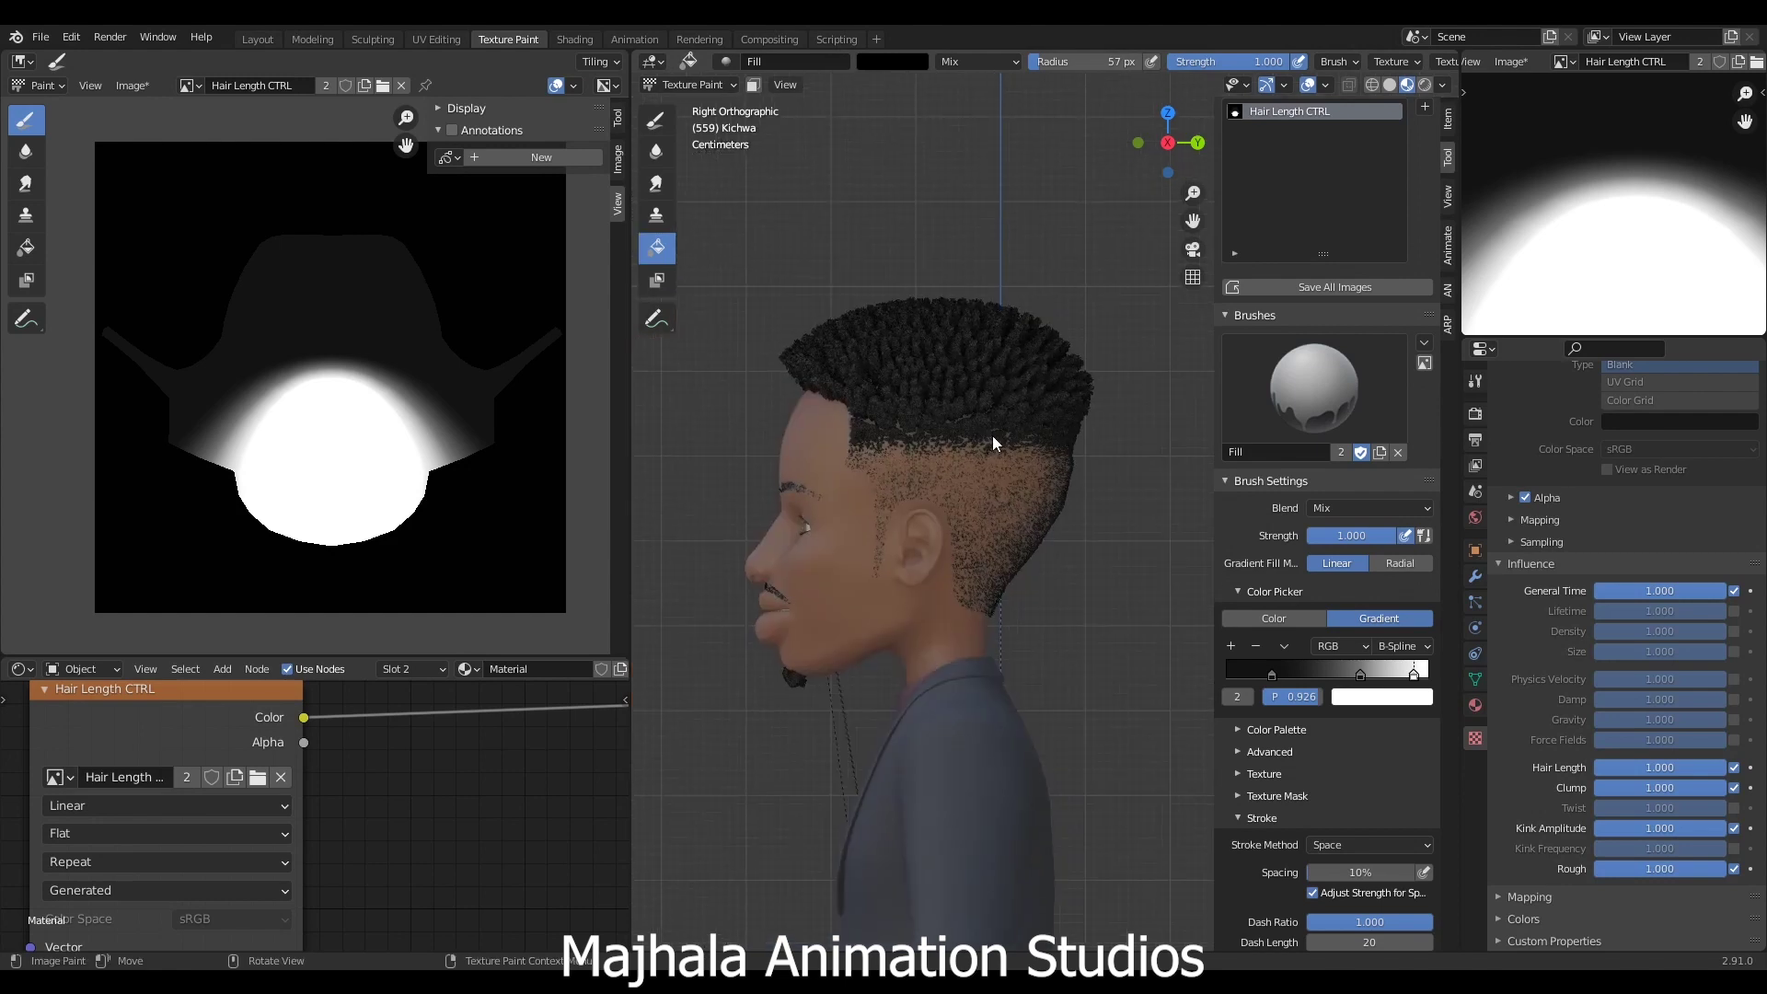
pyautogui.scroll(4, 992, 434)
pyautogui.scroll(-2, 1003, 418)
pyautogui.scroll(-3, 981, 454)
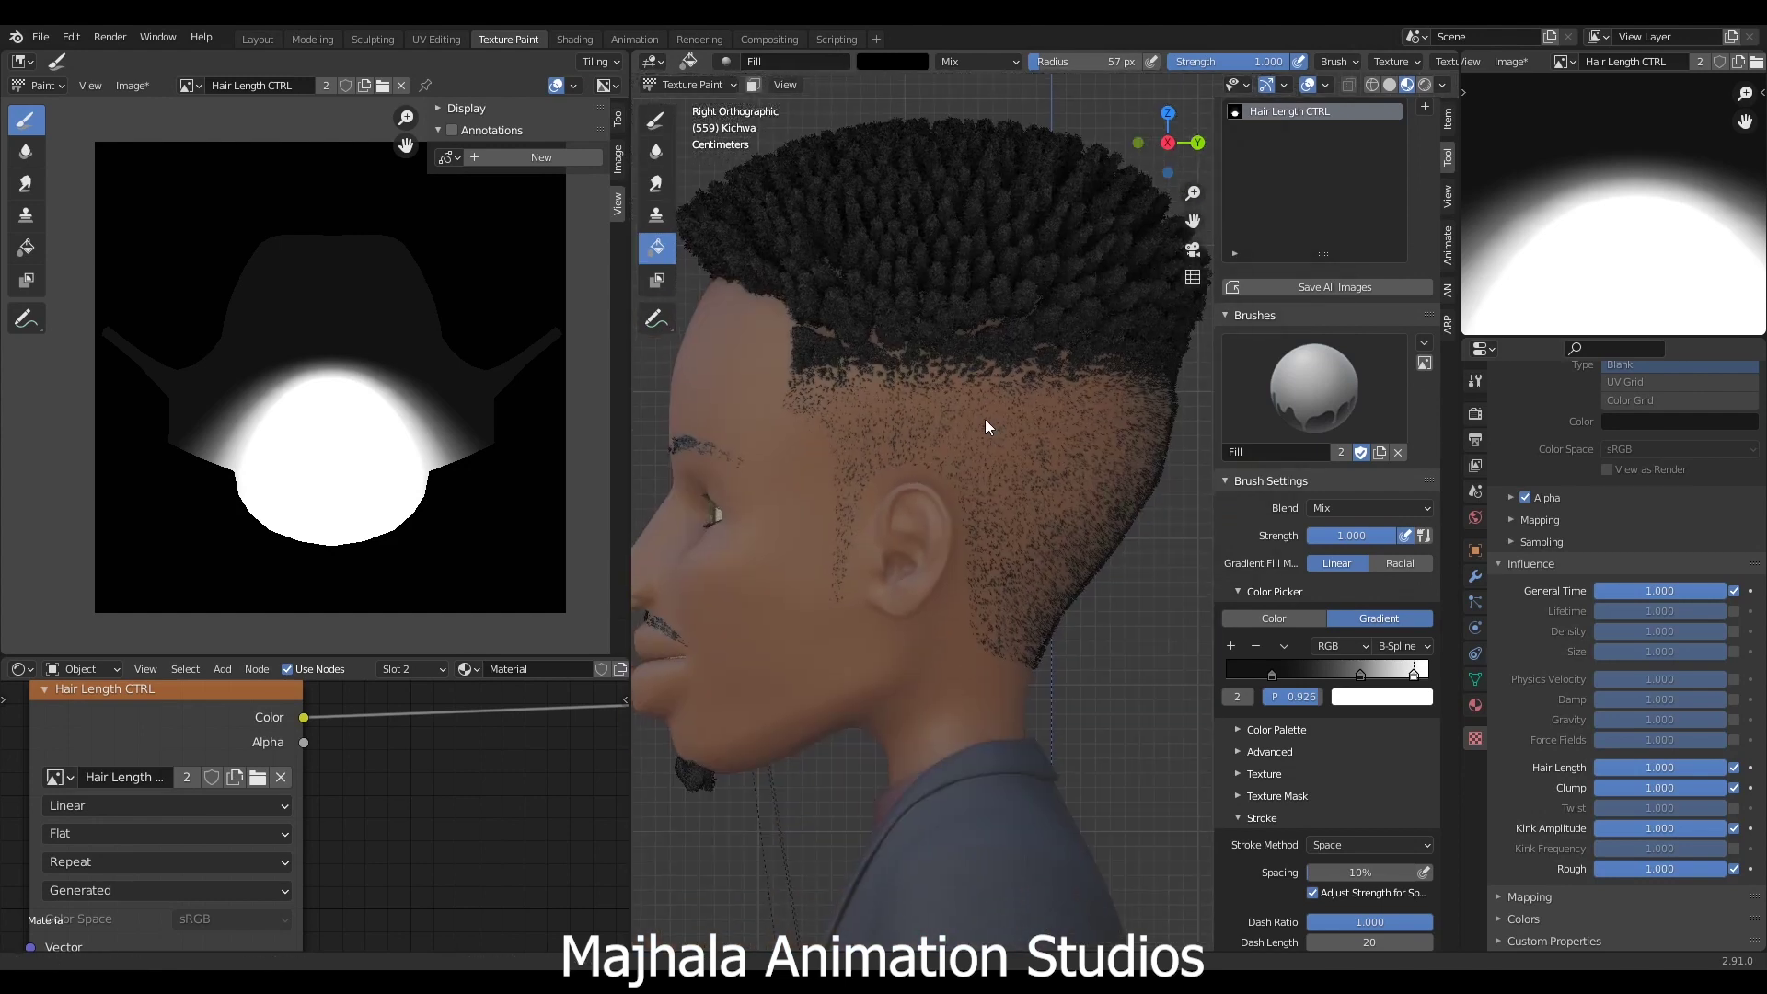
pyautogui.scroll(4, 999, 482)
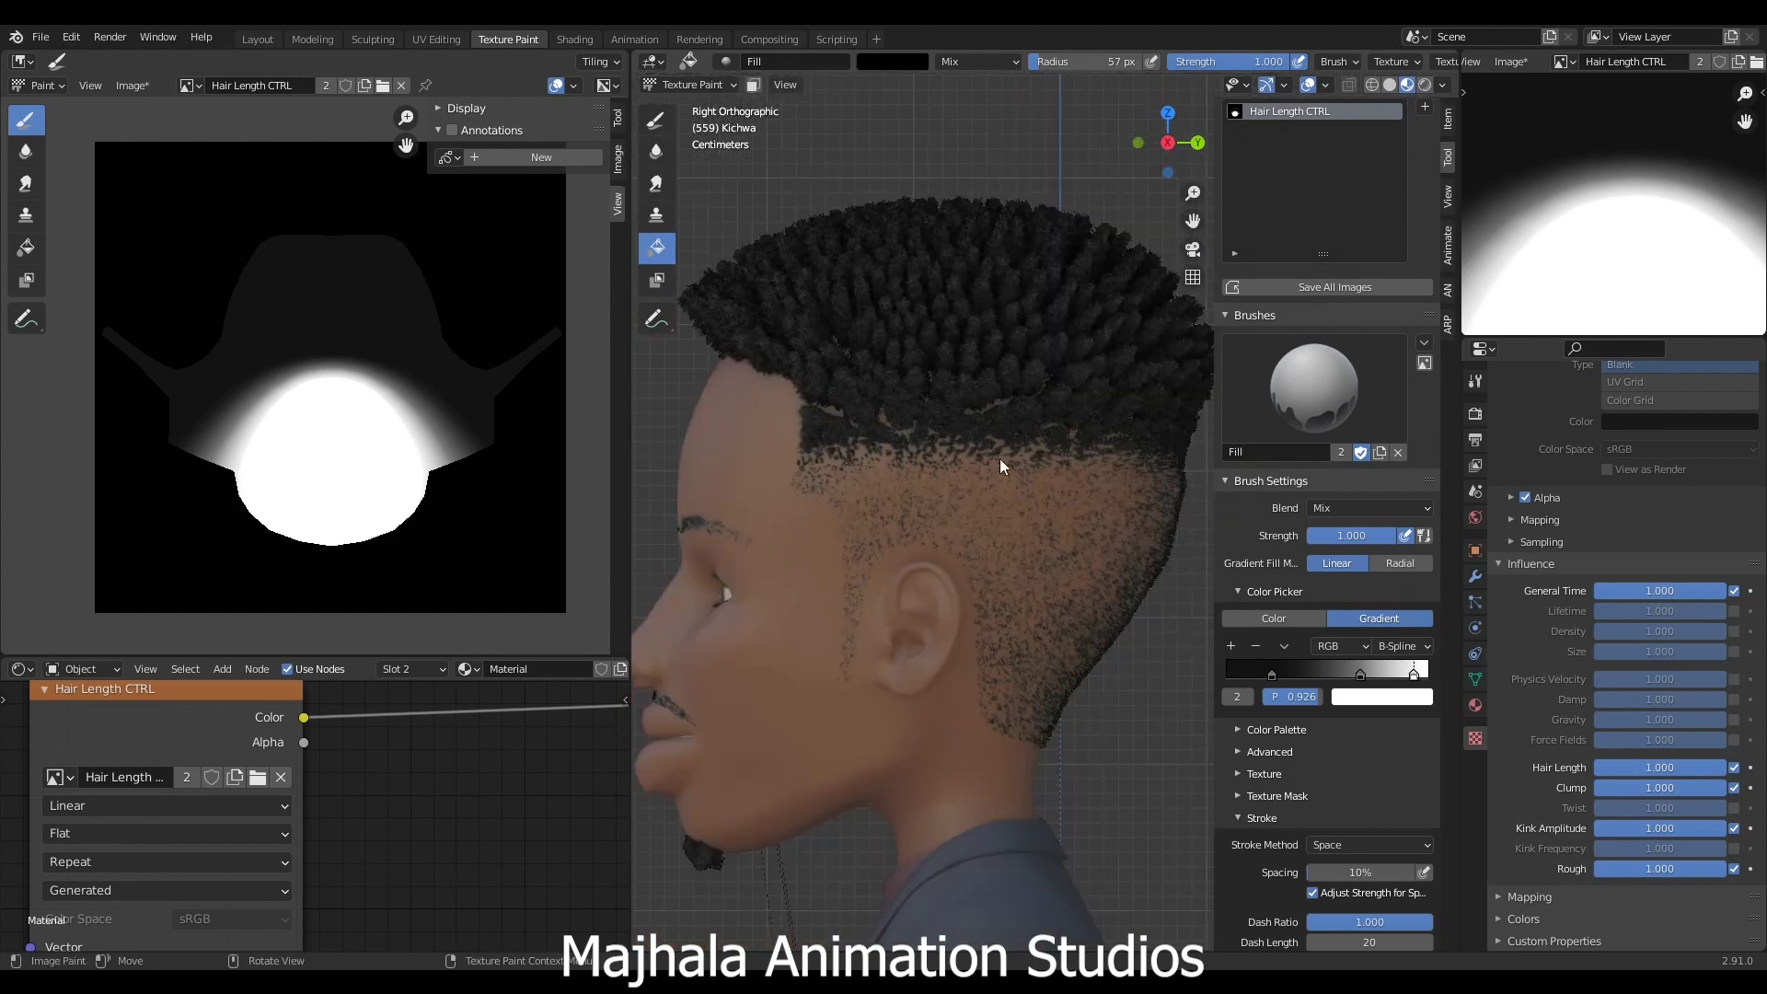
pyautogui.scroll(-2, 1018, 471)
pyautogui.moveTo(1018, 471); pyautogui.dragTo(966, 449, button='middle')
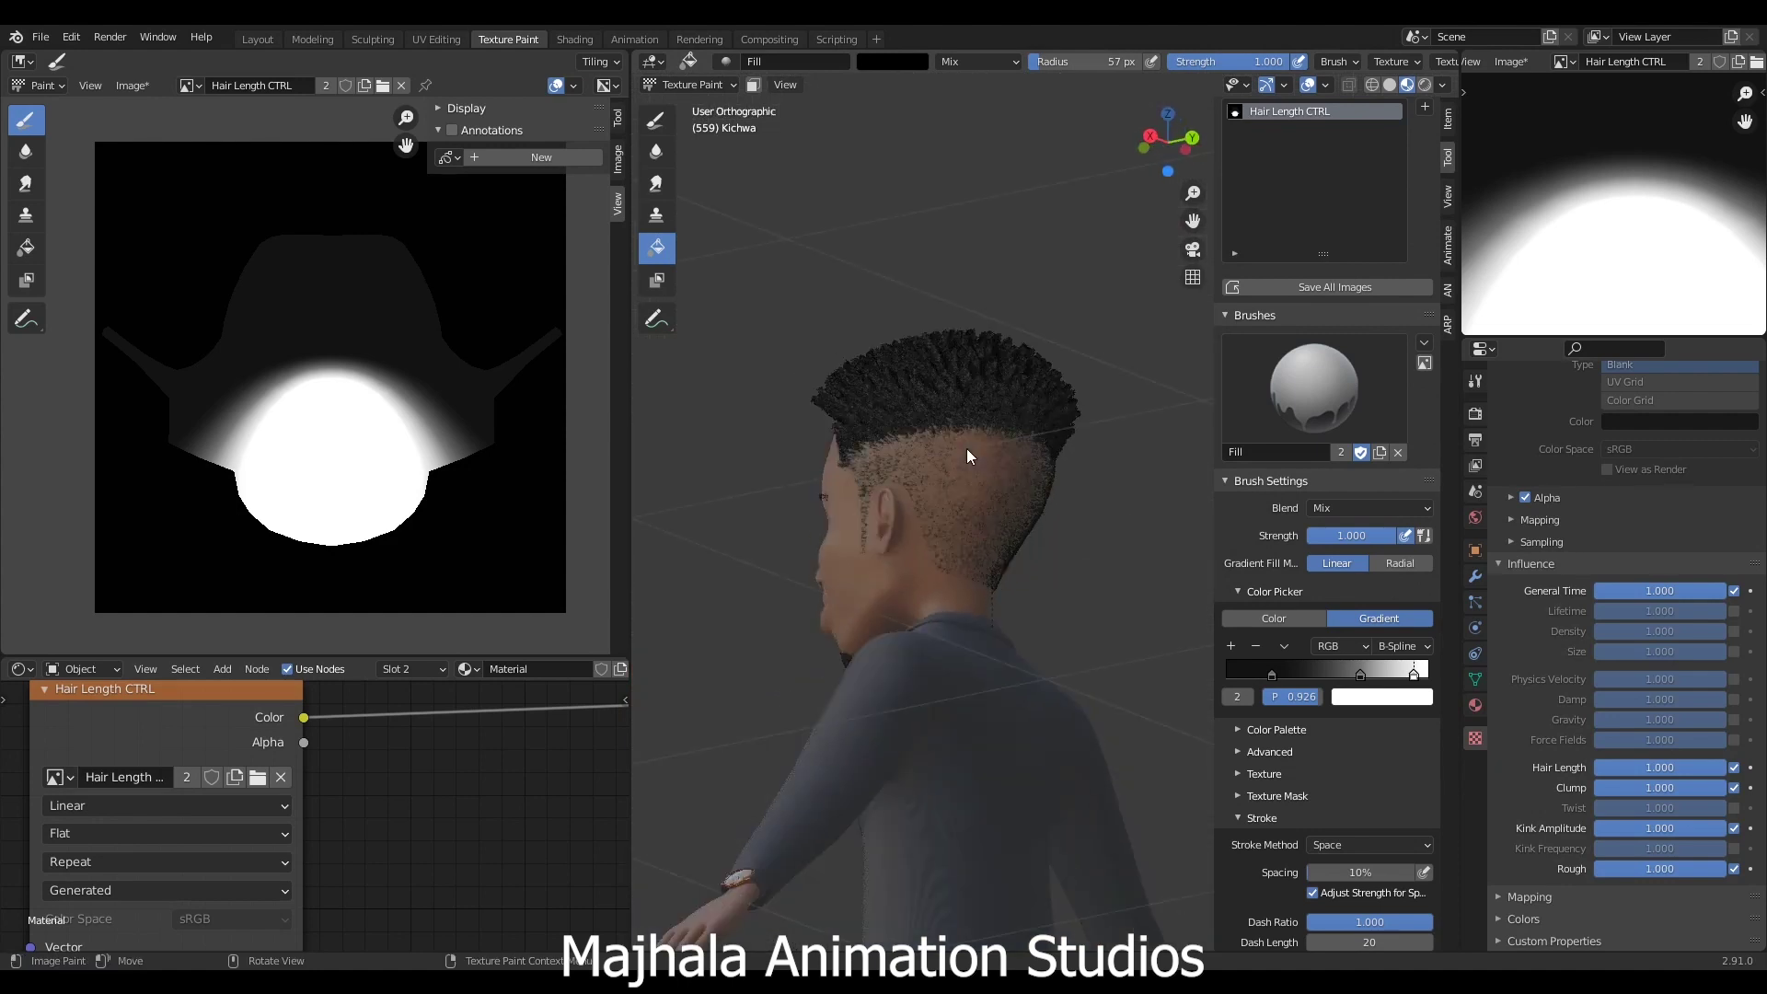
pyautogui.press('KP_3')
pyautogui.scroll(4, 1013, 473)
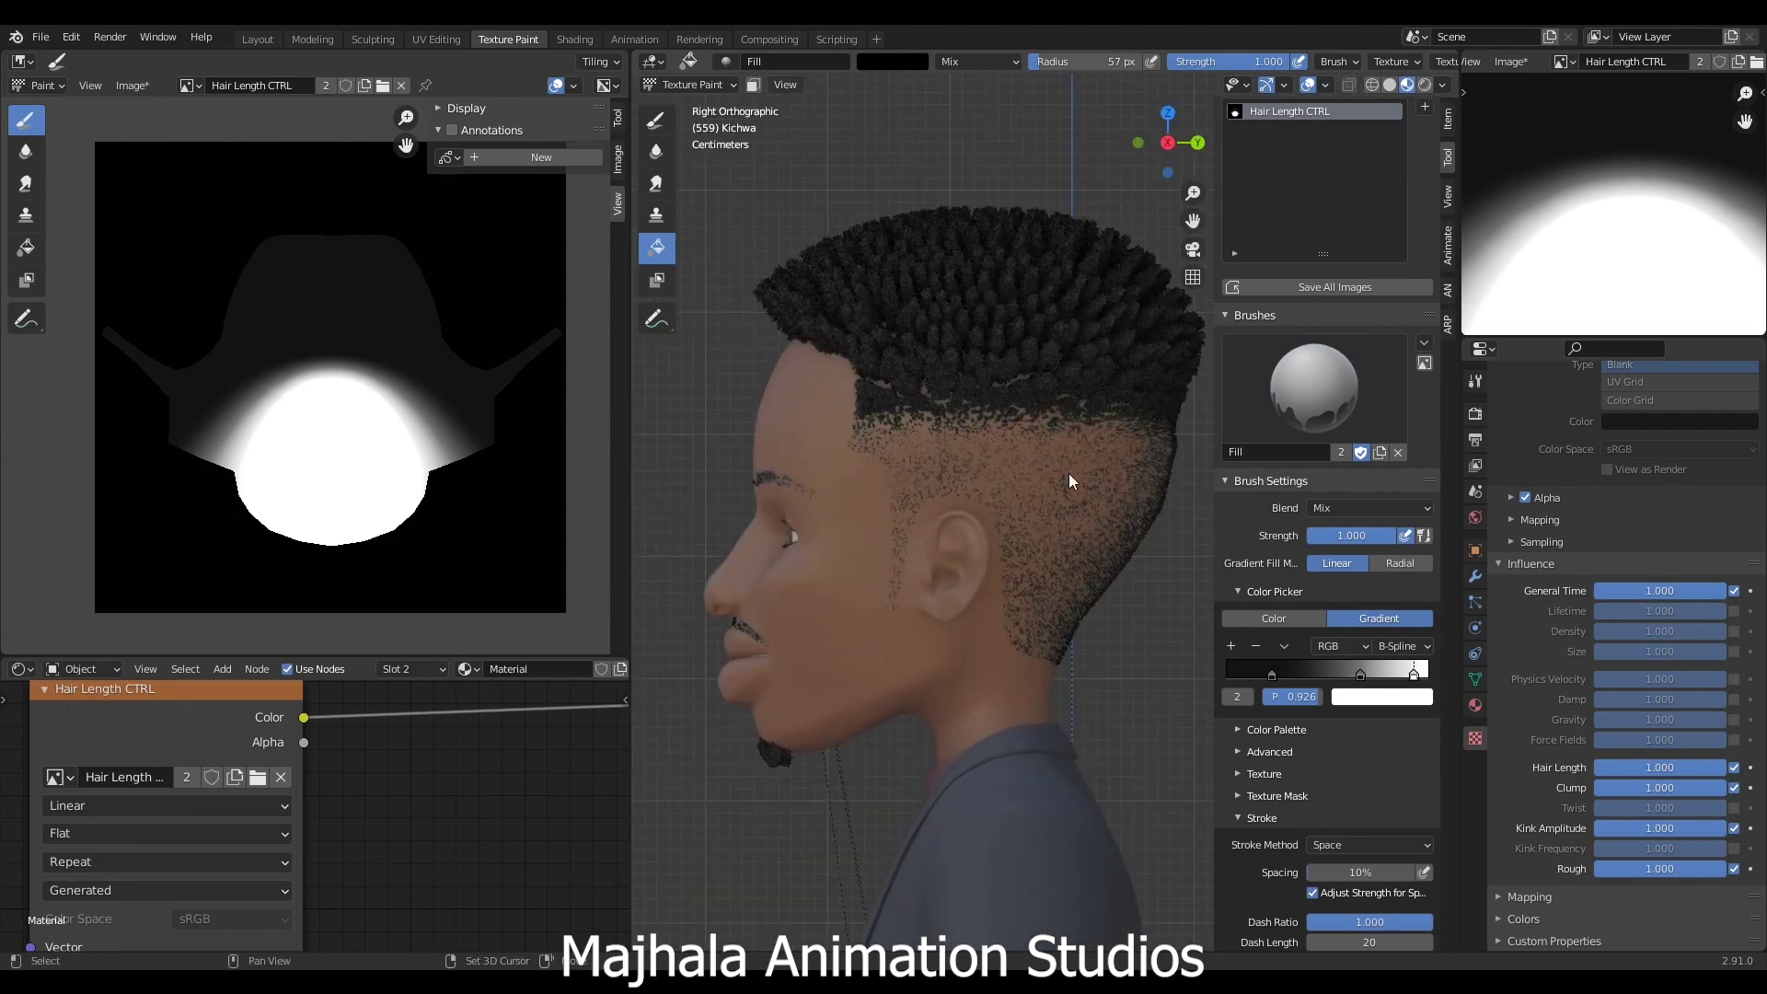
pyautogui.scroll(4, 1014, 473)
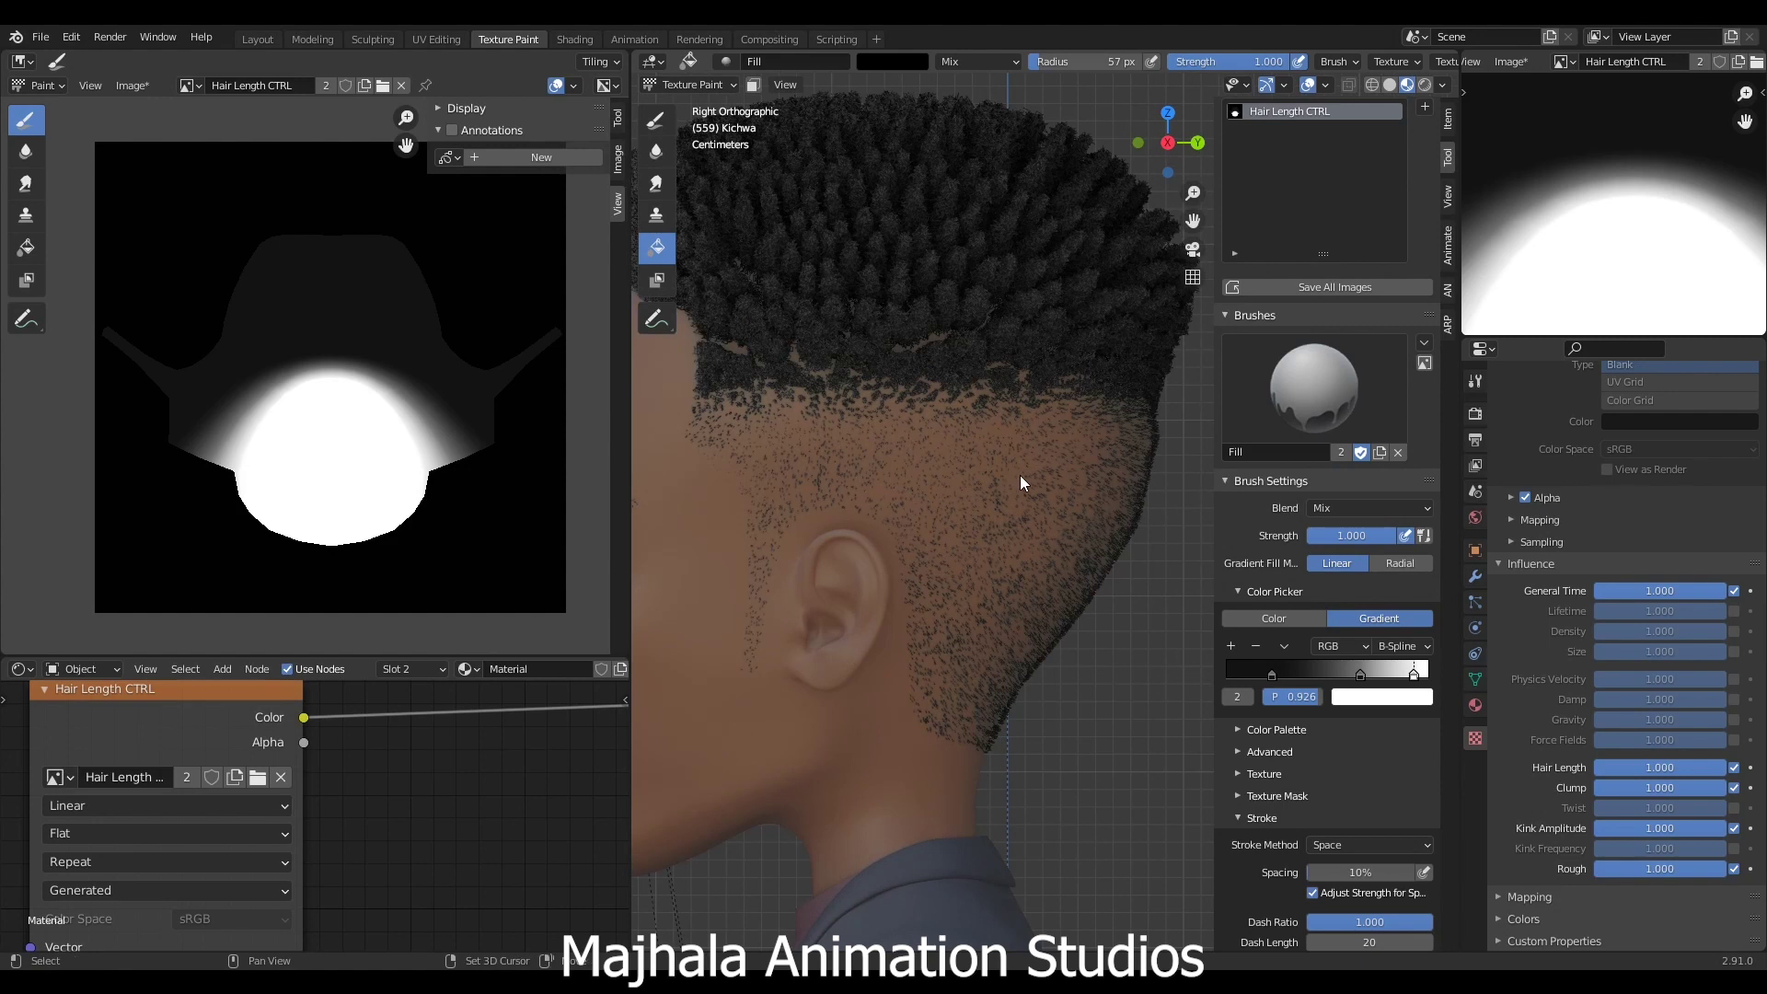
pyautogui.scroll(-1, 1020, 475)
# - Refill the side of the scalp with upward gradient strokes from above the ear into the top hair, and check the fade from the front
pyautogui.moveTo(974, 606); pyautogui.dragTo(963, 334)
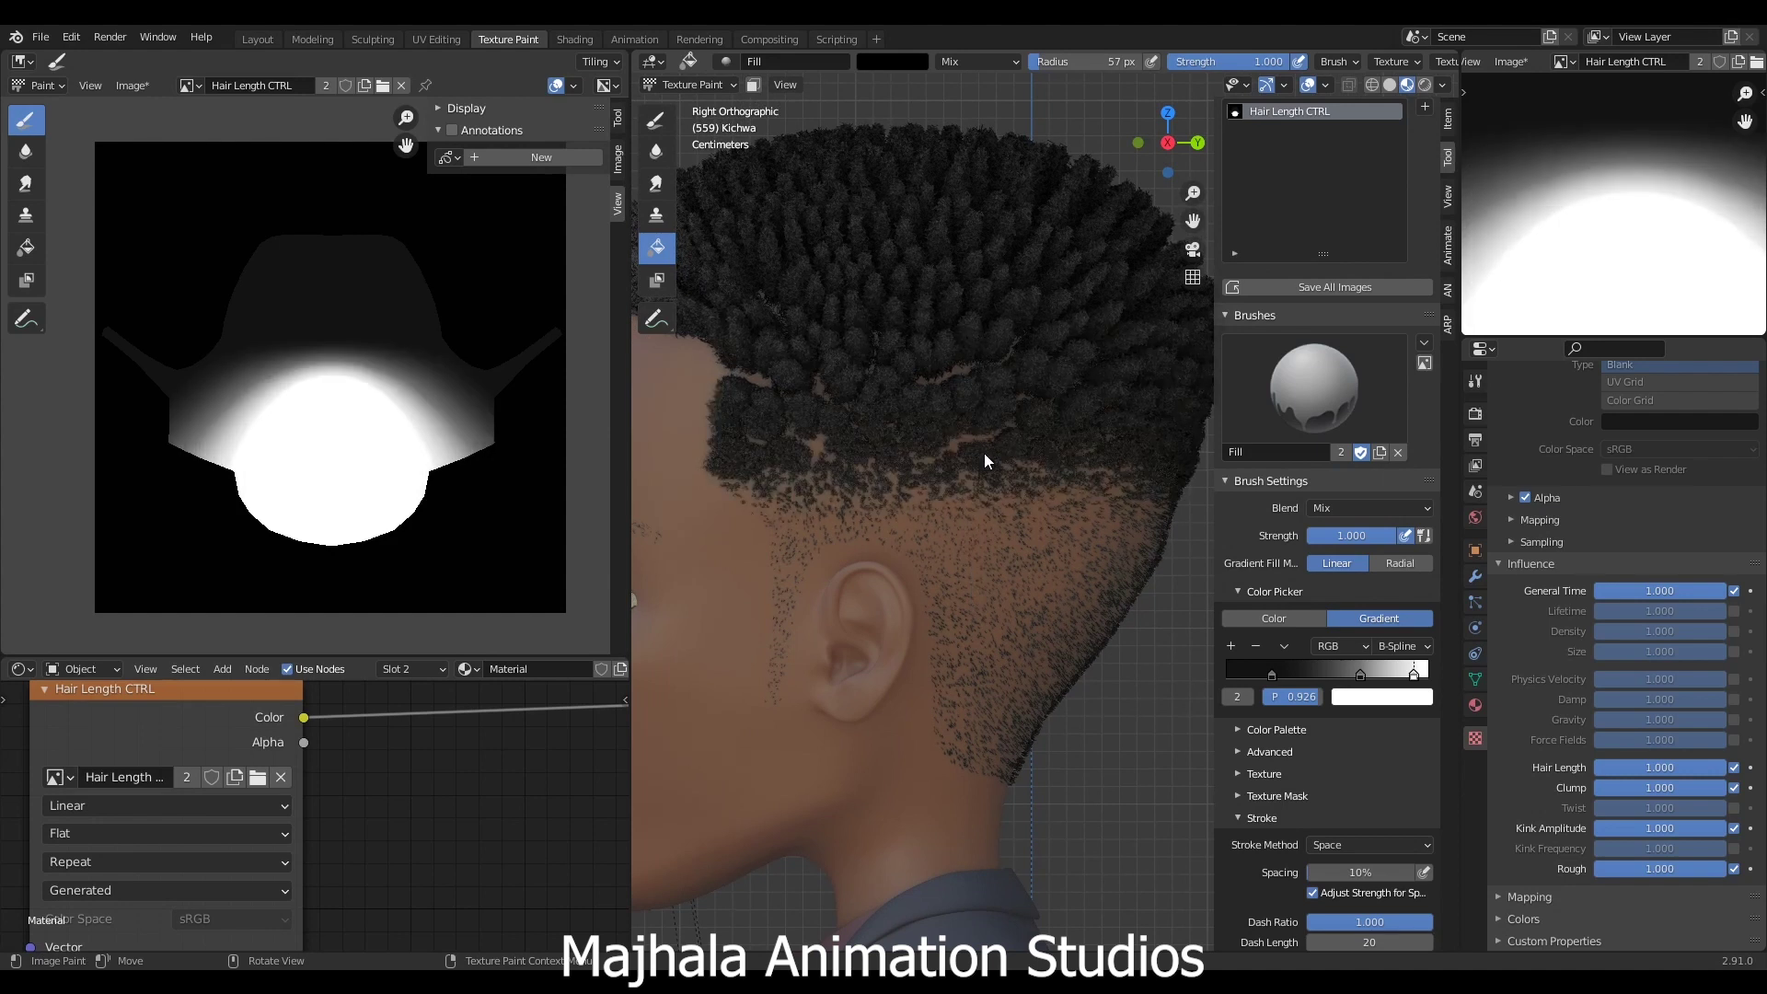
pyautogui.scroll(-3, 984, 469)
pyautogui.keyDown('shift'); pyautogui.moveTo(983, 517); pyautogui.dragTo(977, 573, button='middle'); pyautogui.keyUp('shift')
pyautogui.moveTo(973, 579); pyautogui.dragTo(965, 405)
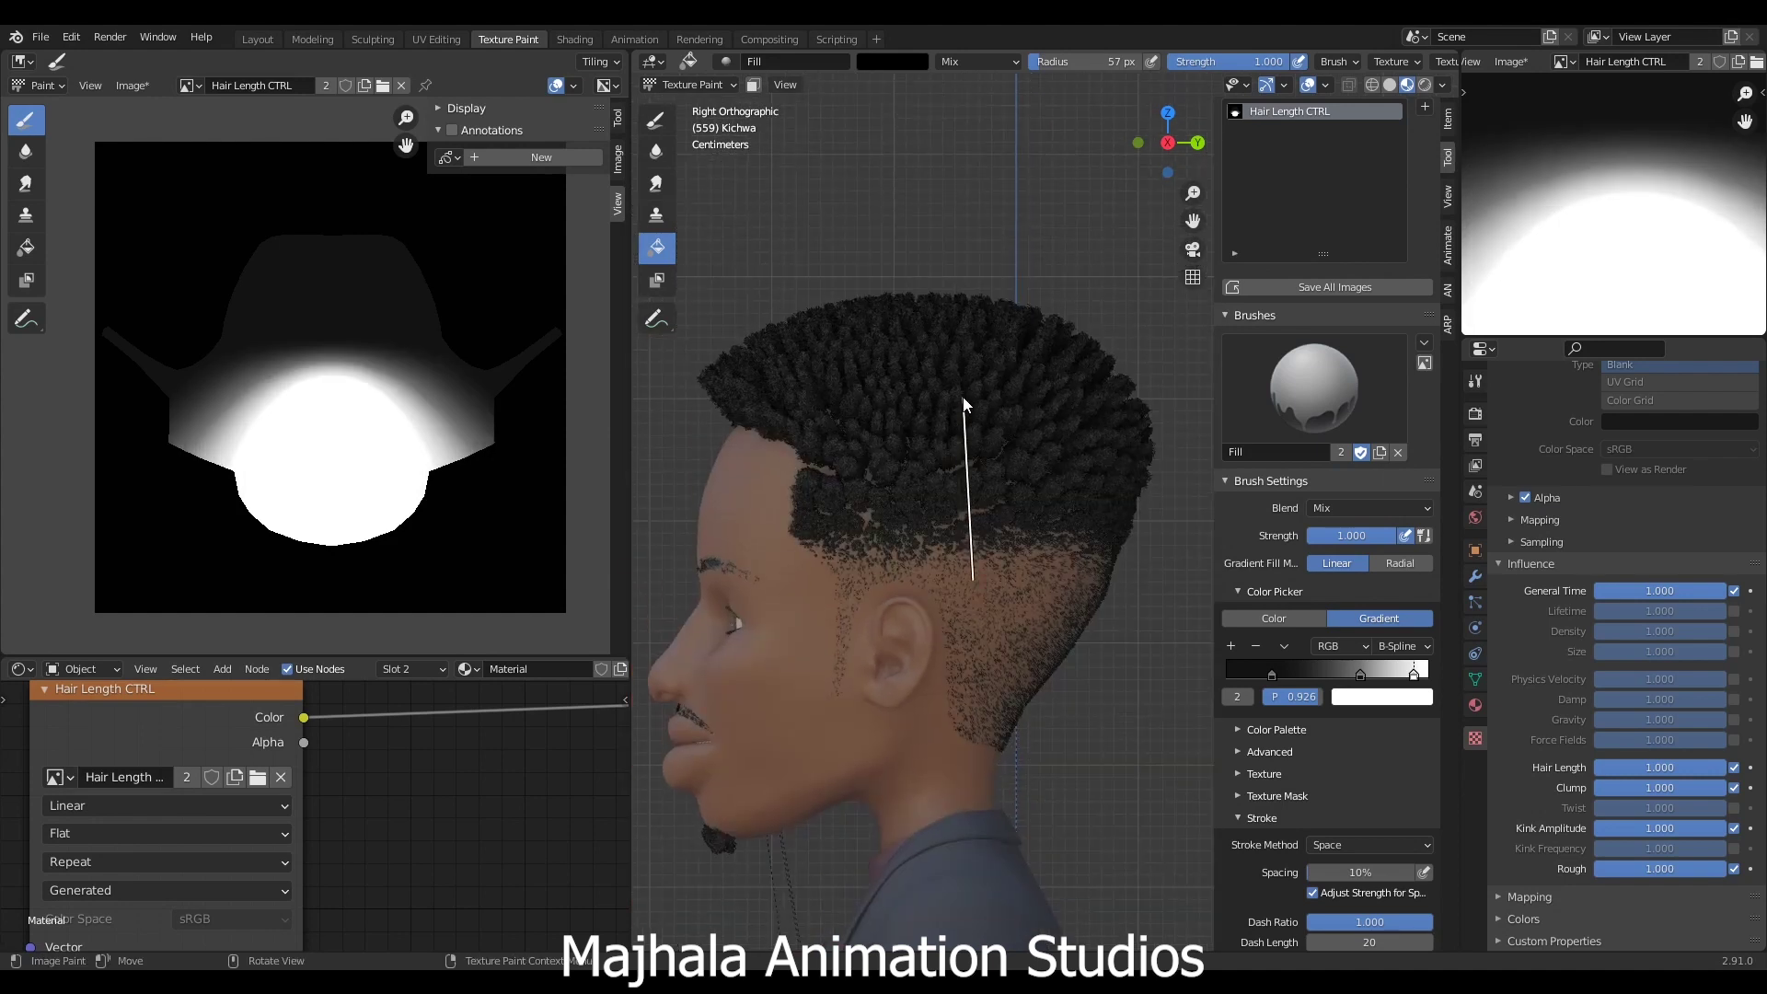
pyautogui.moveTo(964, 403); pyautogui.dragTo(953, 411)
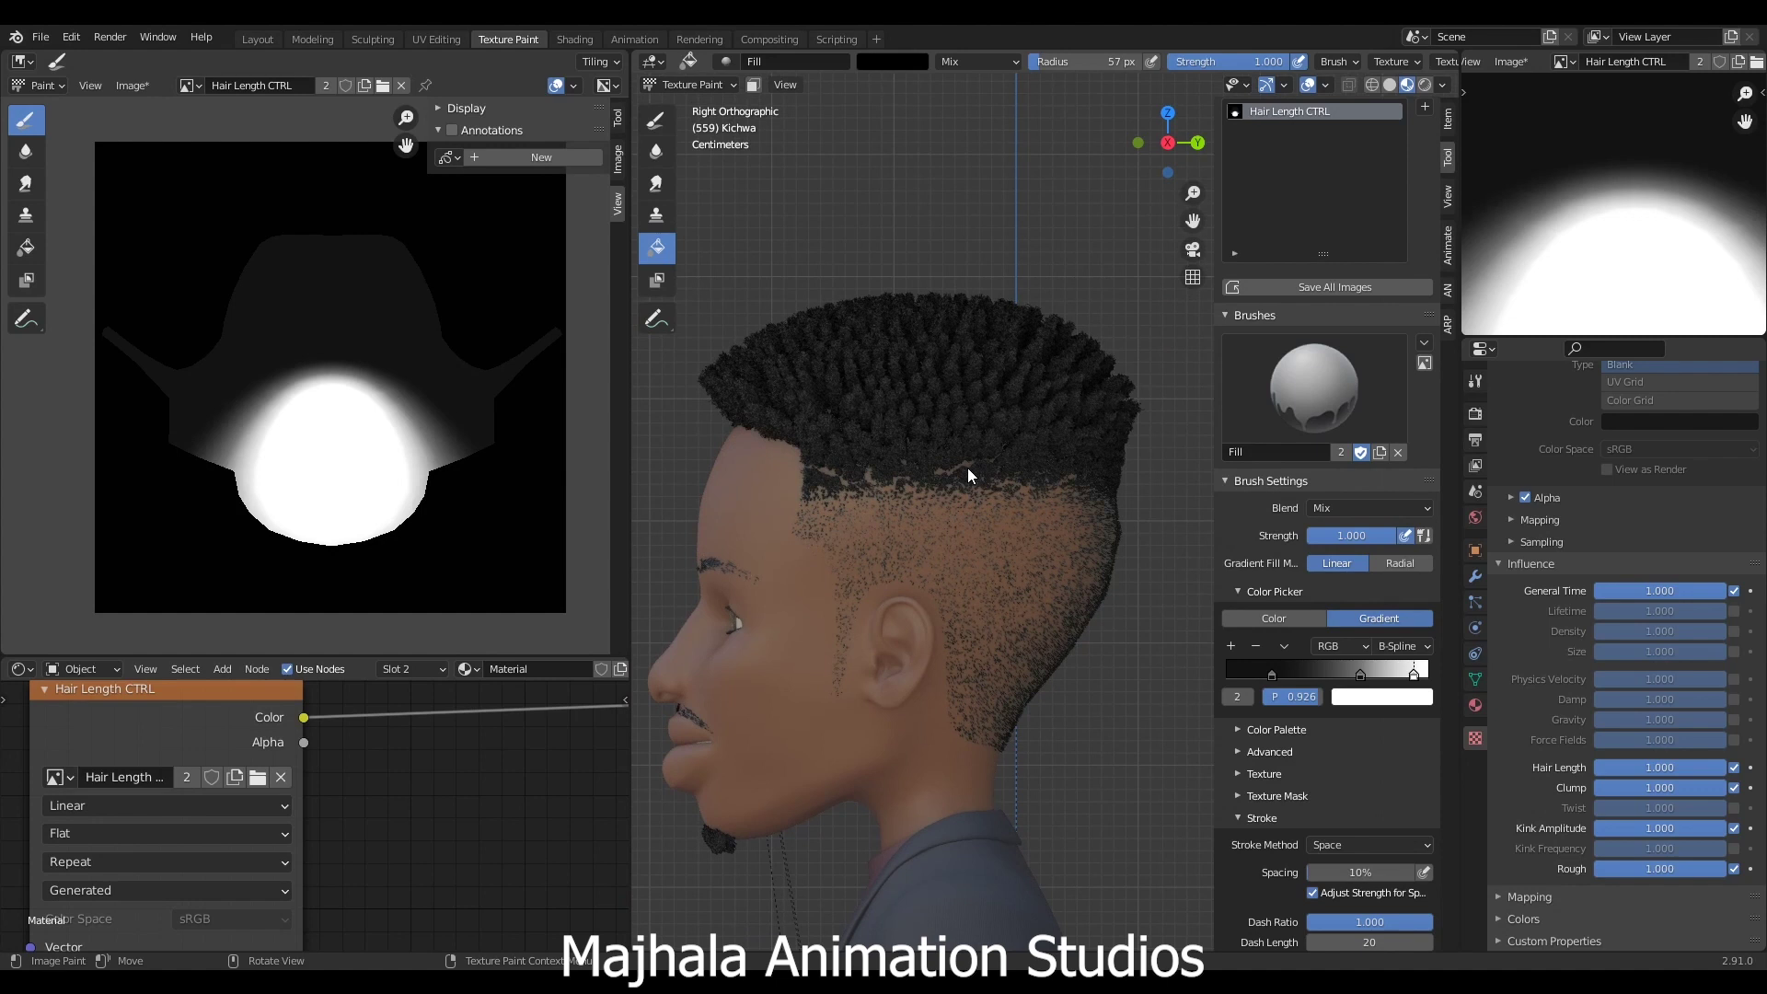
pyautogui.scroll(-4, 968, 468)
pyautogui.press('KP_1')
pyautogui.scroll(4, 1141, 530)
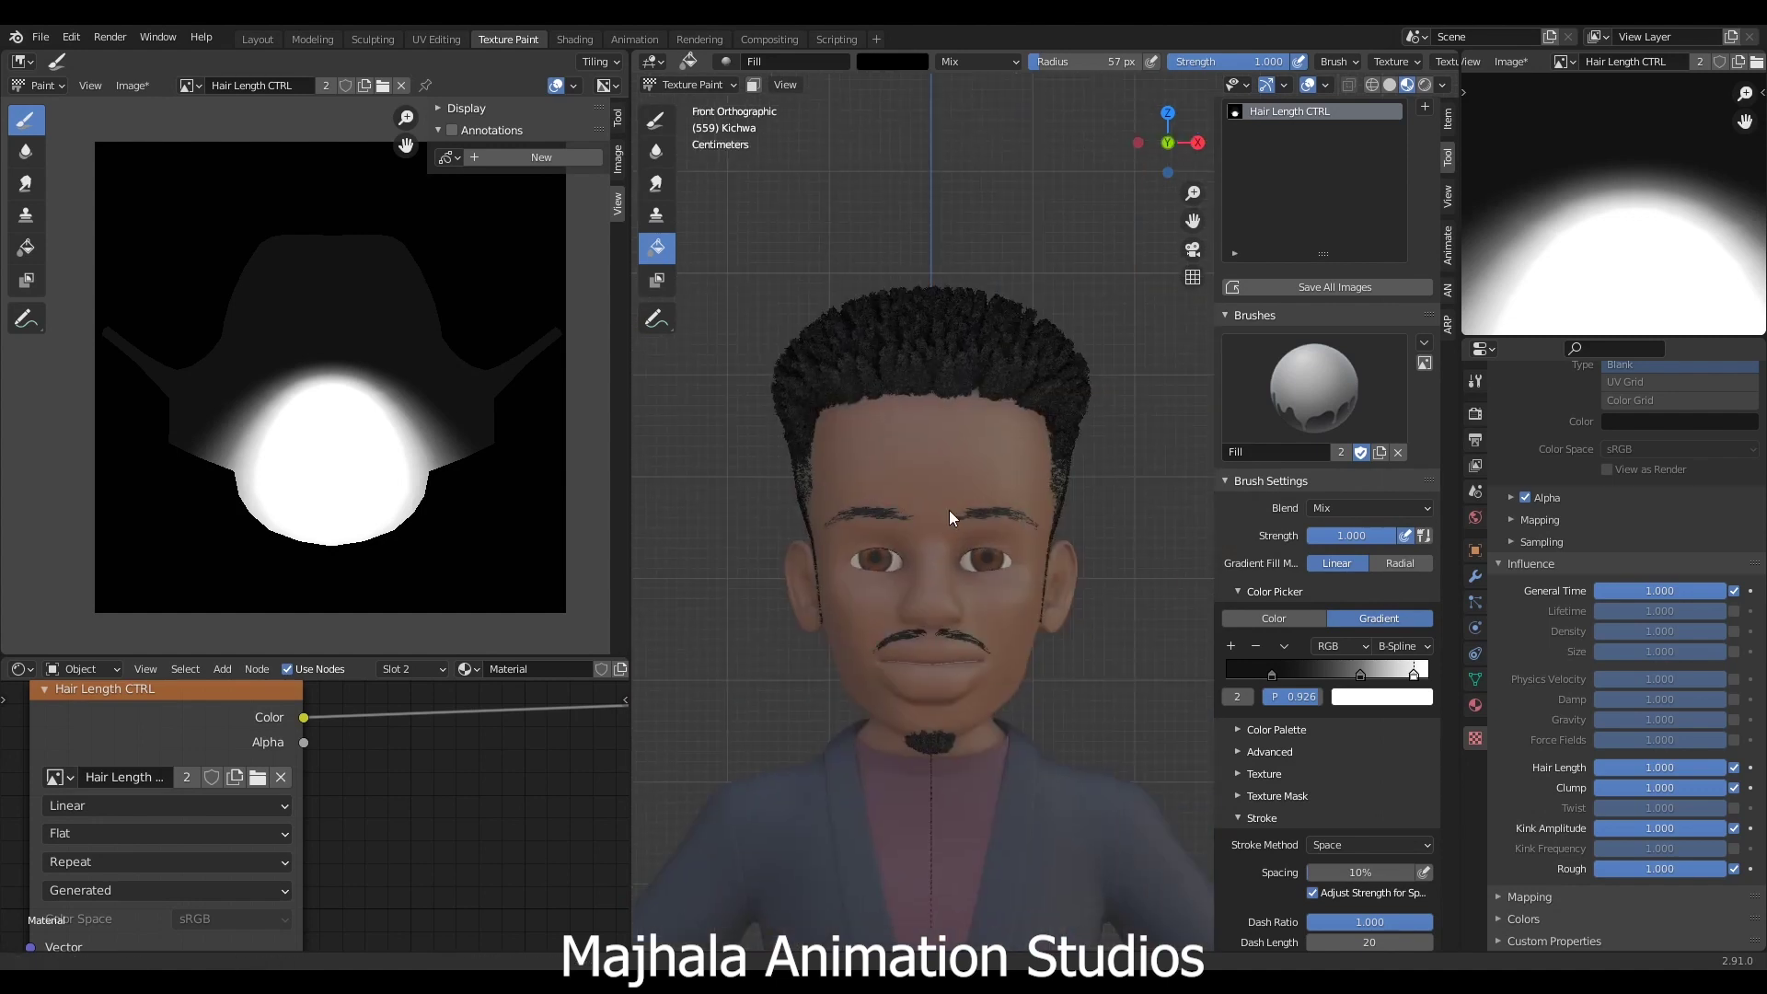
pyautogui.keyDown('shift'); pyautogui.moveTo(963, 578); pyautogui.dragTo(974, 511, button='middle'); pyautogui.keyUp('shift')
pyautogui.press('KP_3')
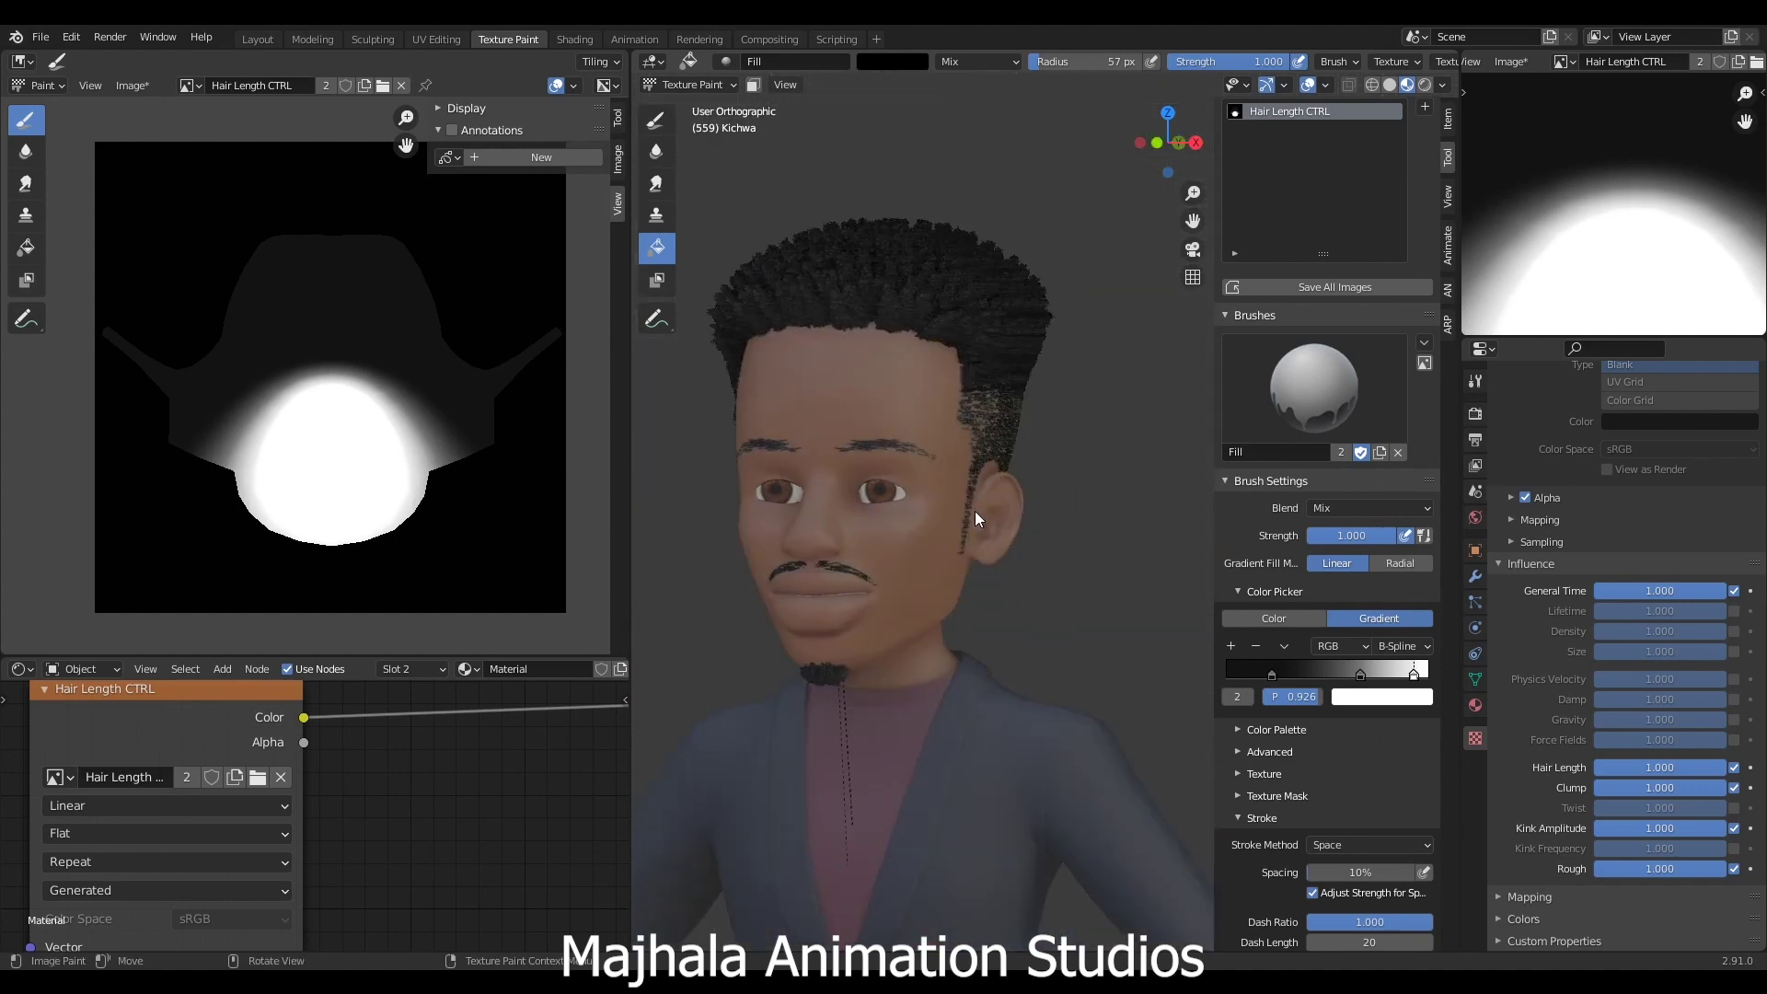
pyautogui.scroll(2, 957, 479)
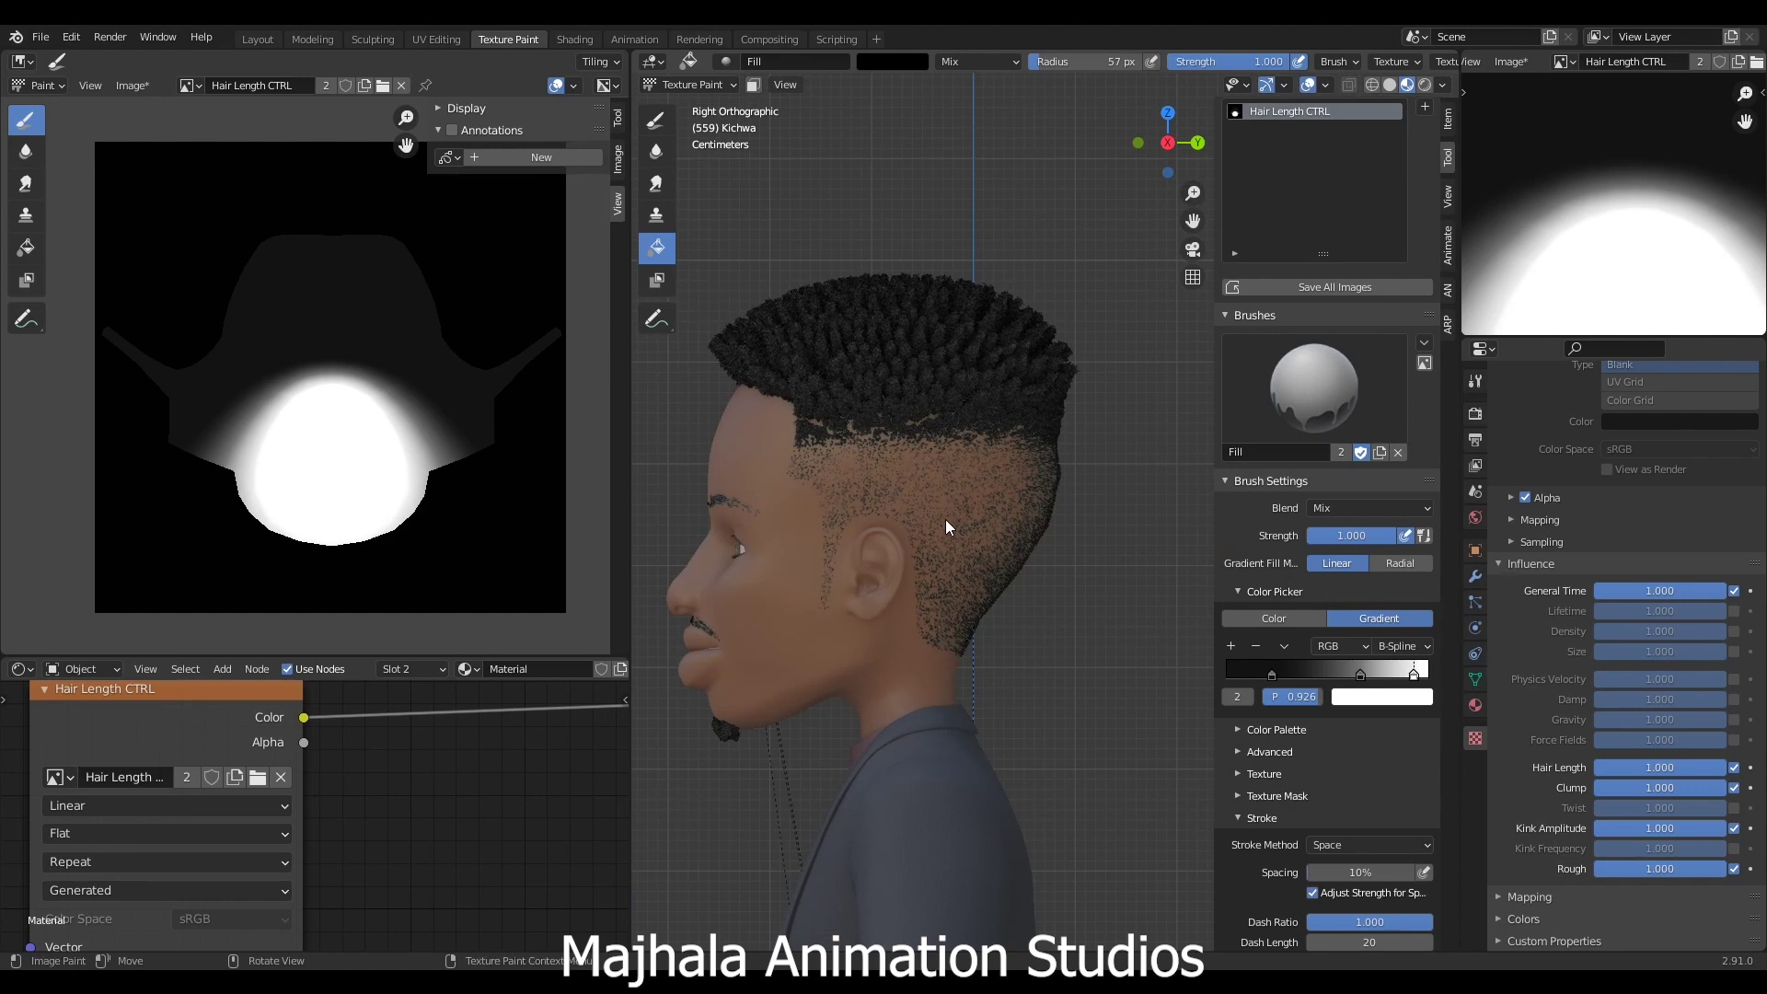
# - Hide the sidebar and split the 3D viewport into two stacked views, a side view above and a front view below
pyautogui.press('n')
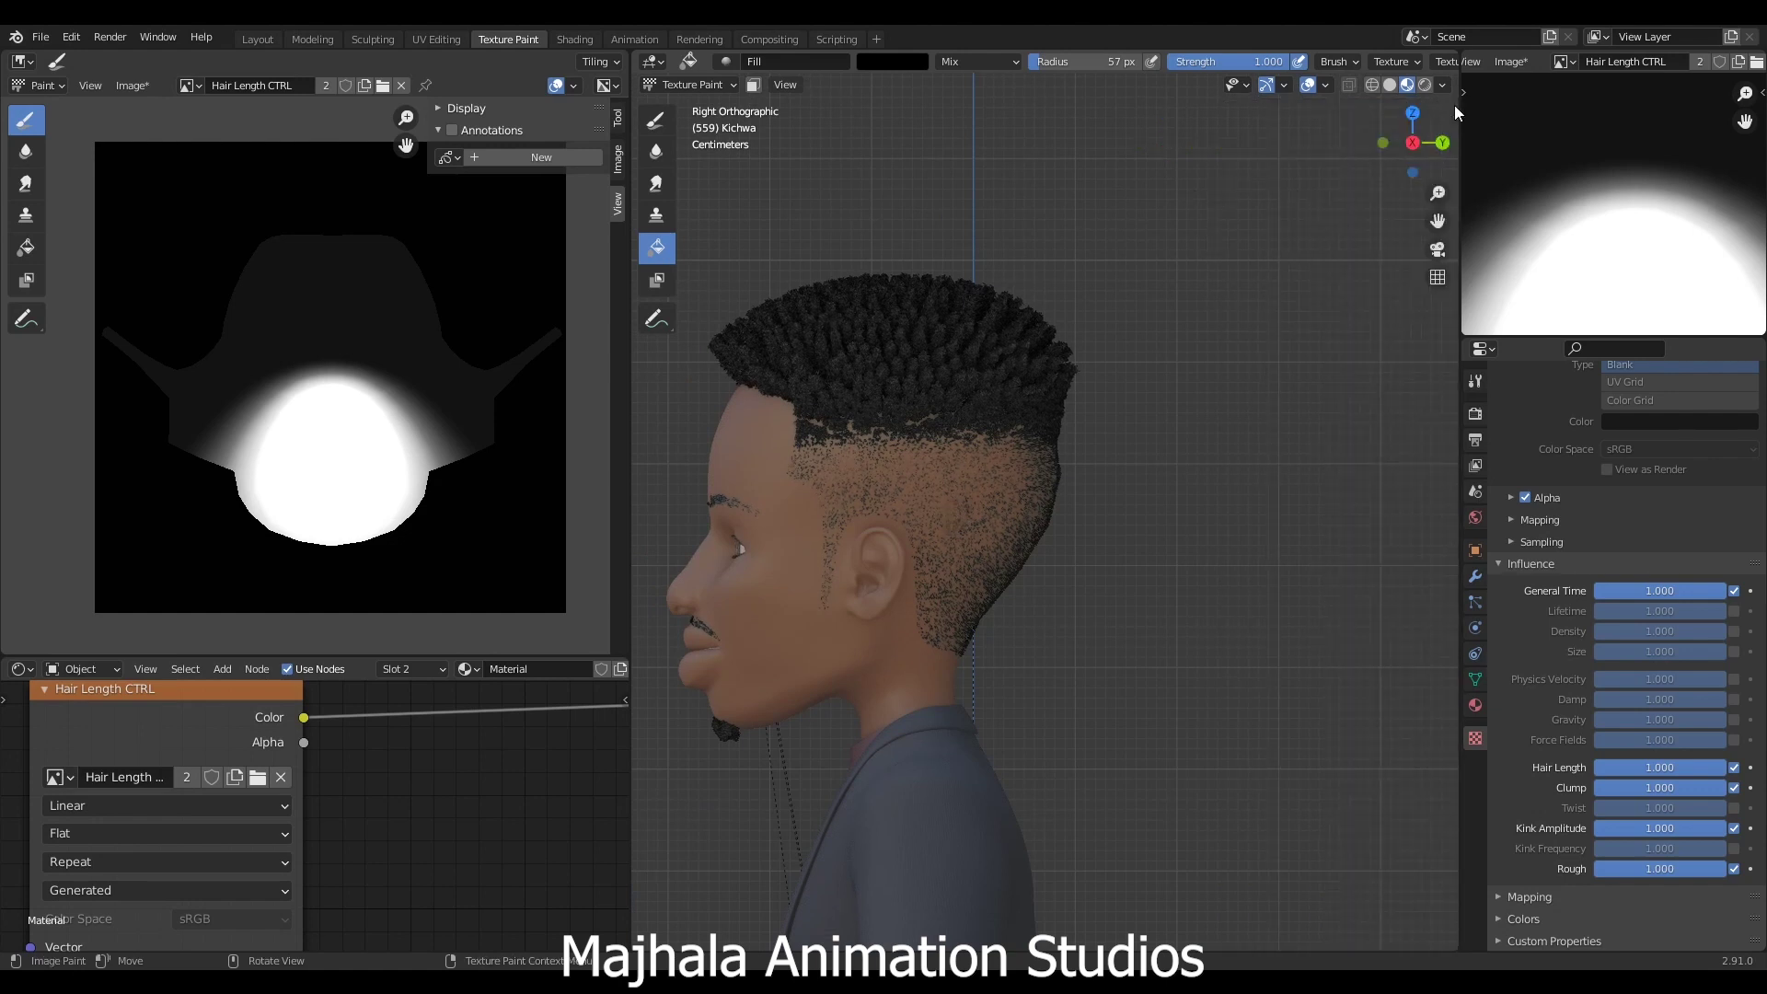
pyautogui.moveTo(634, 946); pyautogui.dragTo(642, 513)
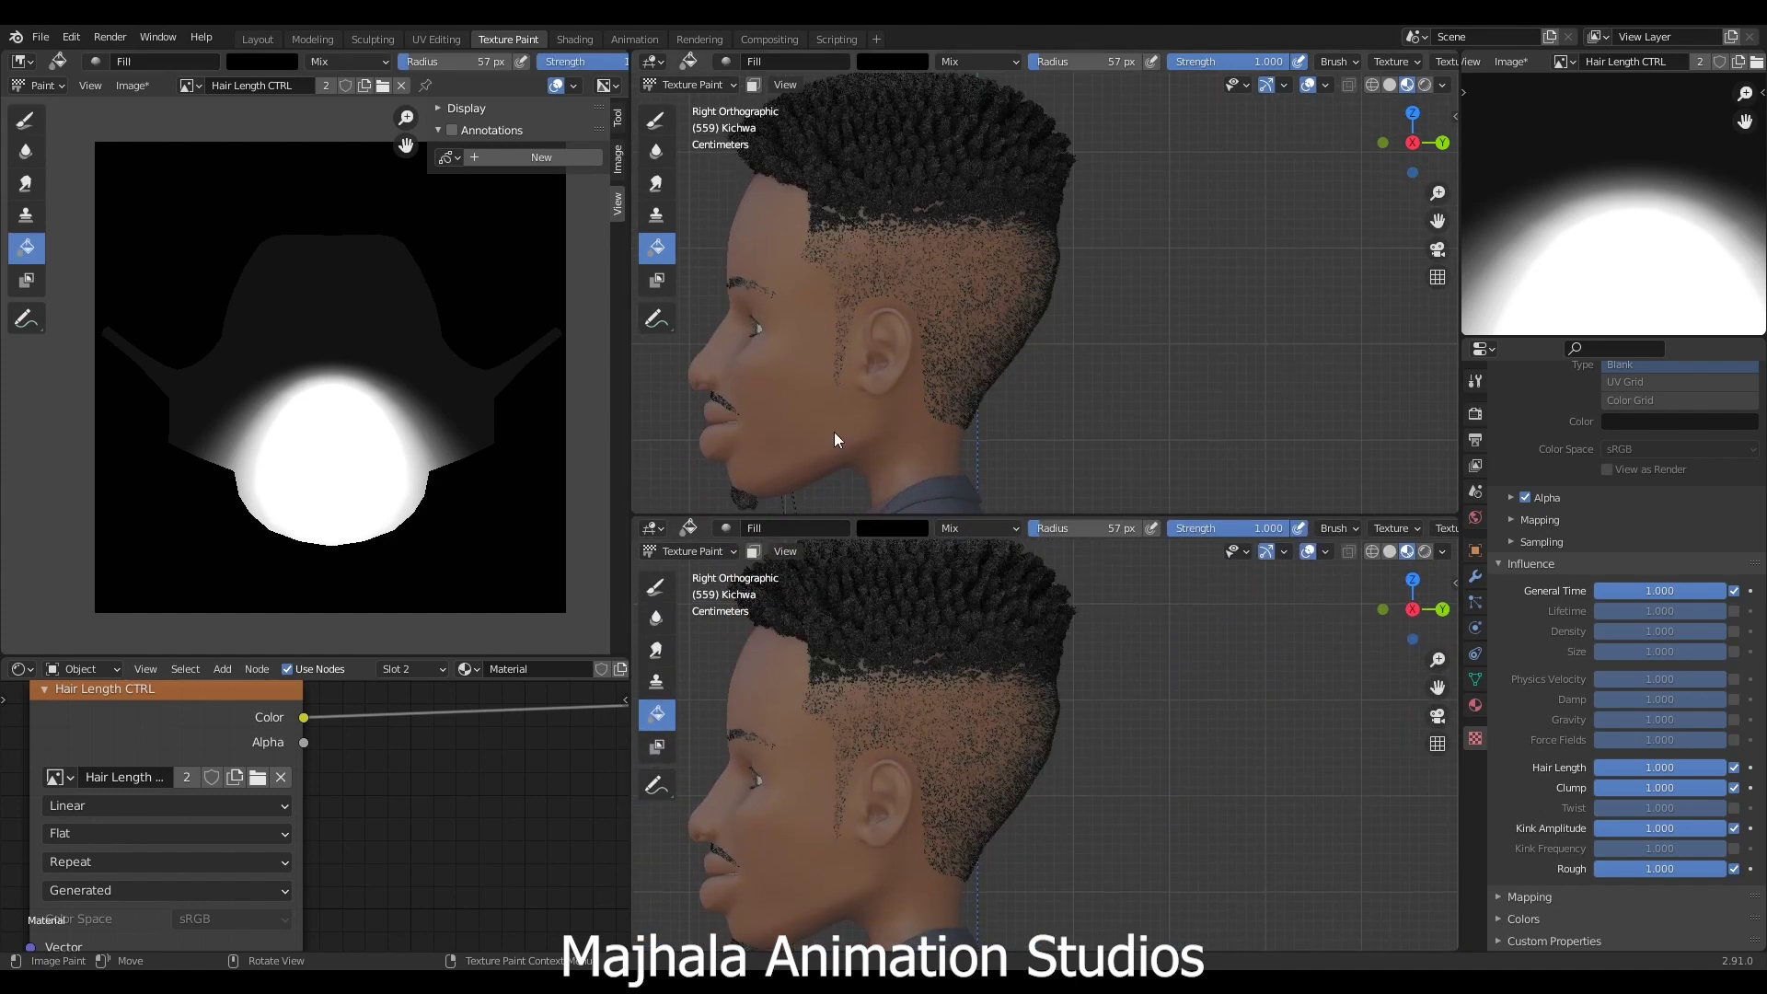
pyautogui.scroll(-3, 1041, 388)
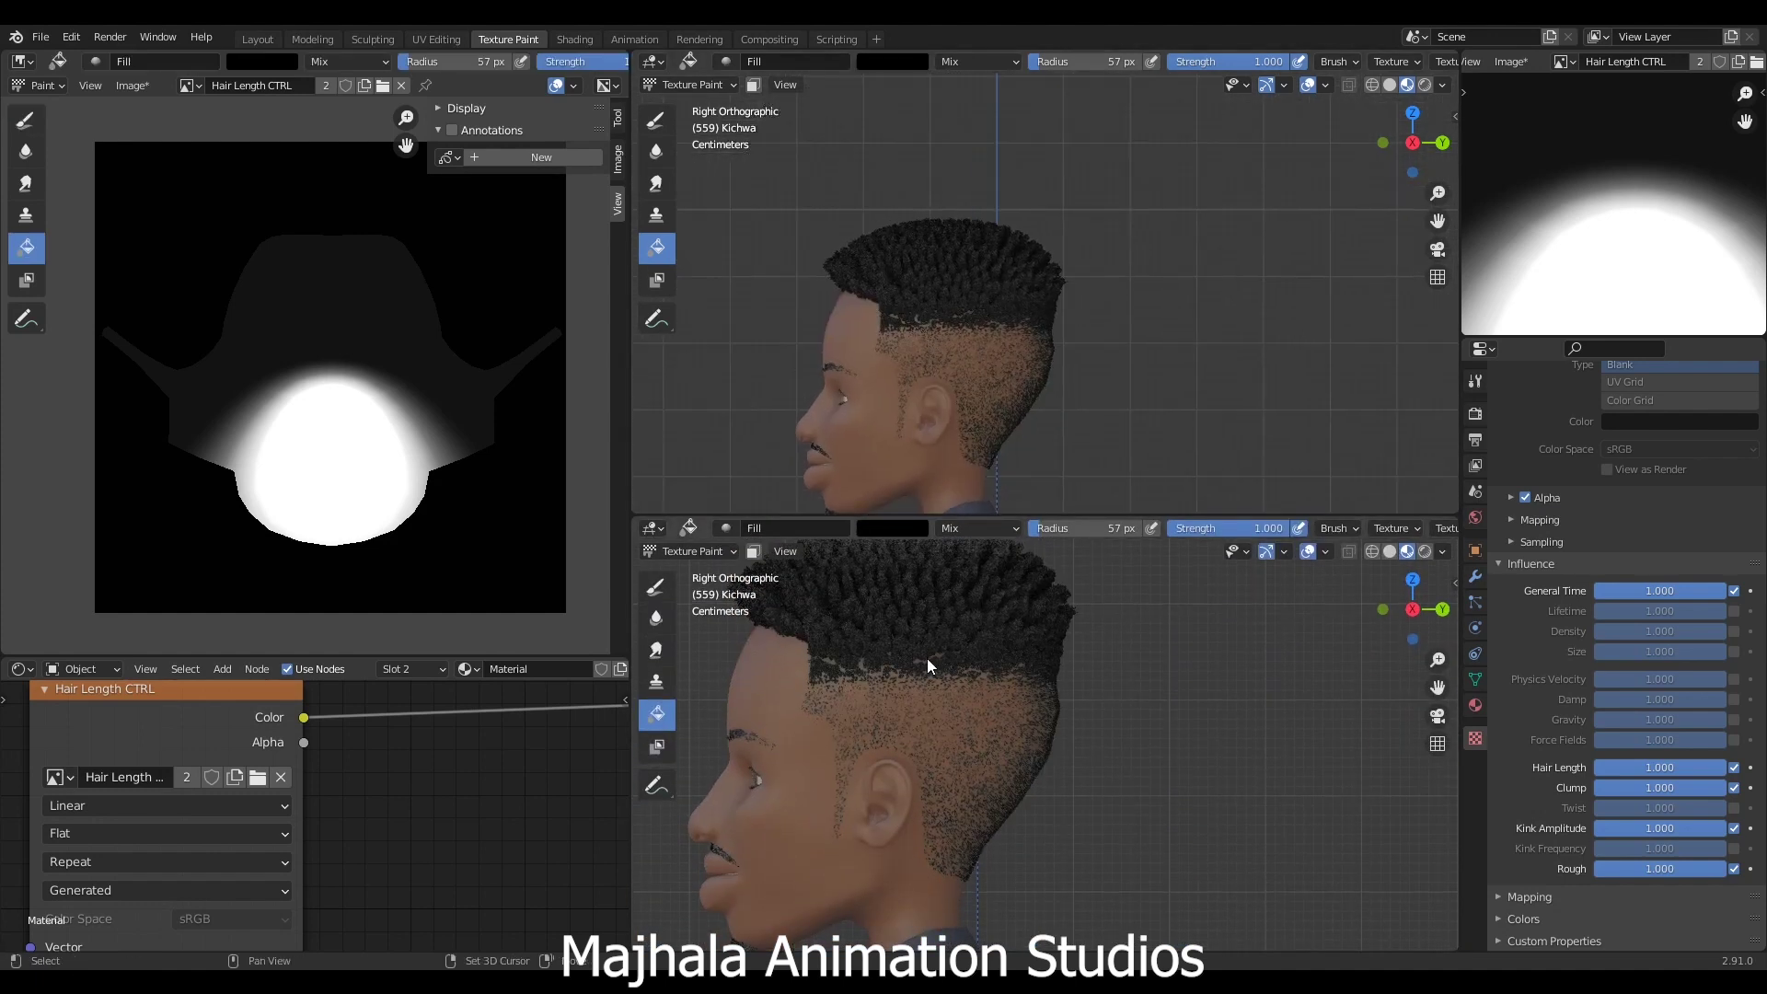
pyautogui.scroll(2, 926, 659)
pyautogui.press('KP_1')
pyautogui.scroll(-1, 971, 747)
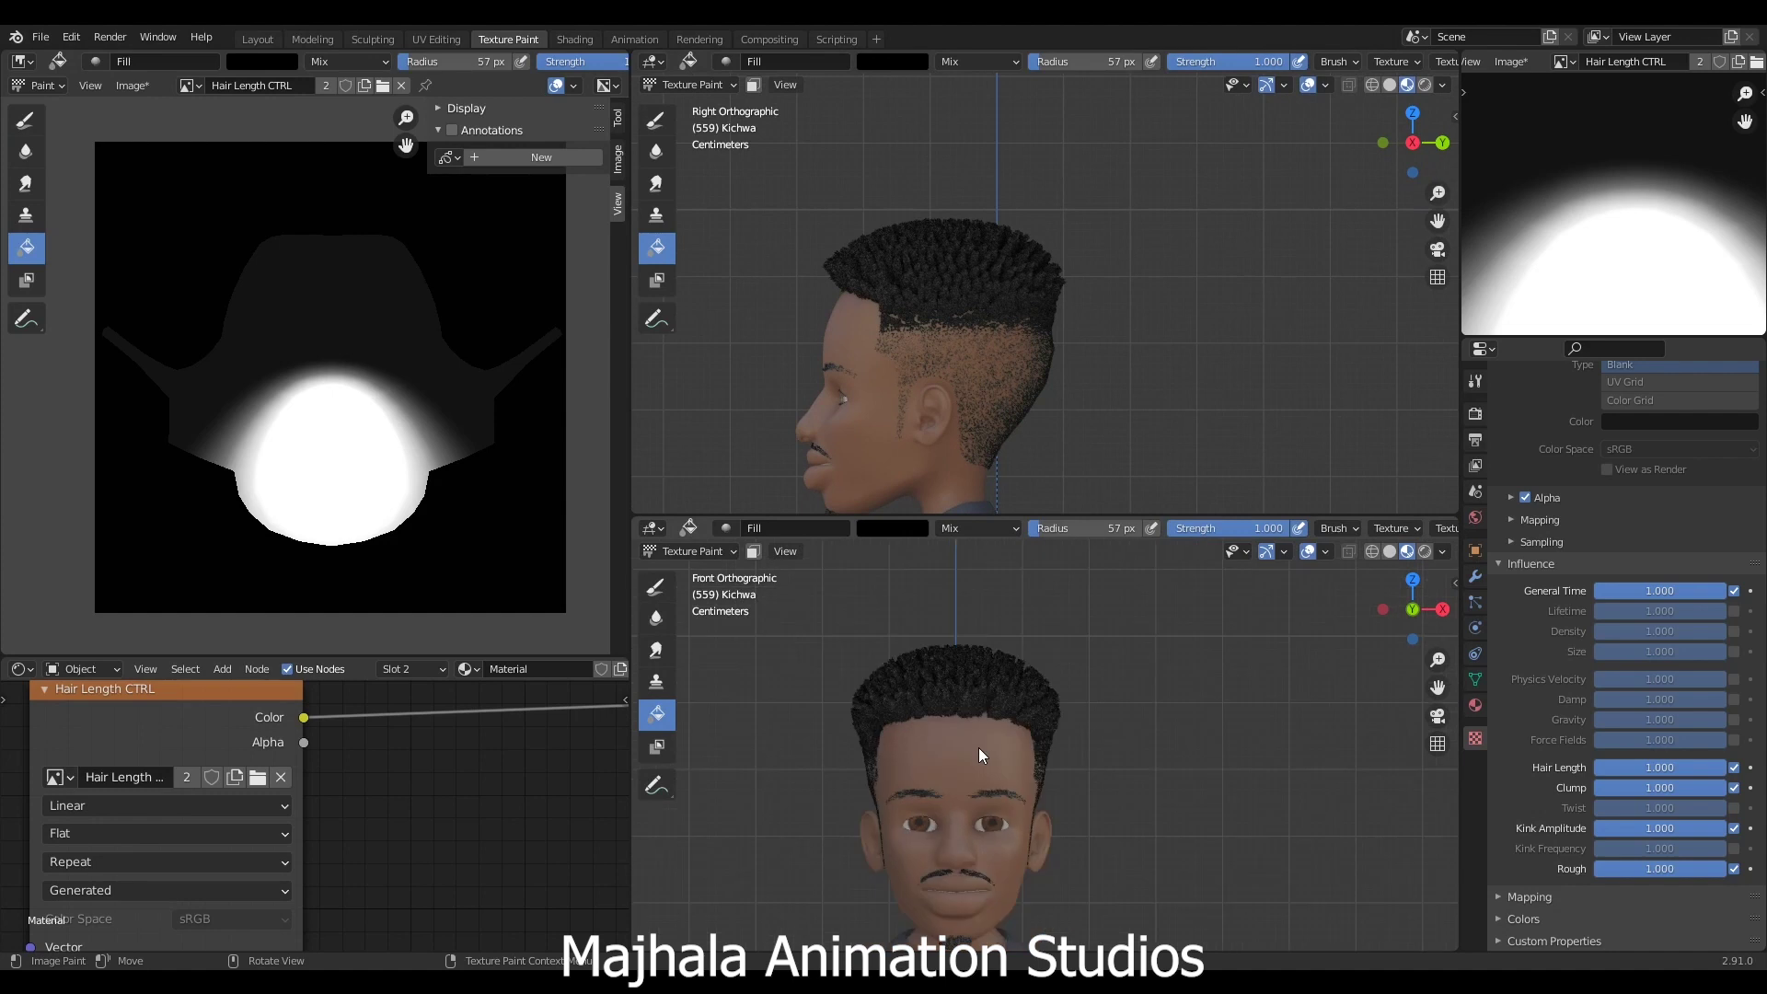
# - Try gradient fills starting lower on the head around the ear, and refill from just above the ear to compare fade heights
pyautogui.keyDown('shift'); pyautogui.moveTo(963, 388); pyautogui.dragTo(999, 348, button='middle'); pyautogui.keyUp('shift')
pyautogui.moveTo(1006, 412); pyautogui.dragTo(1003, 246)
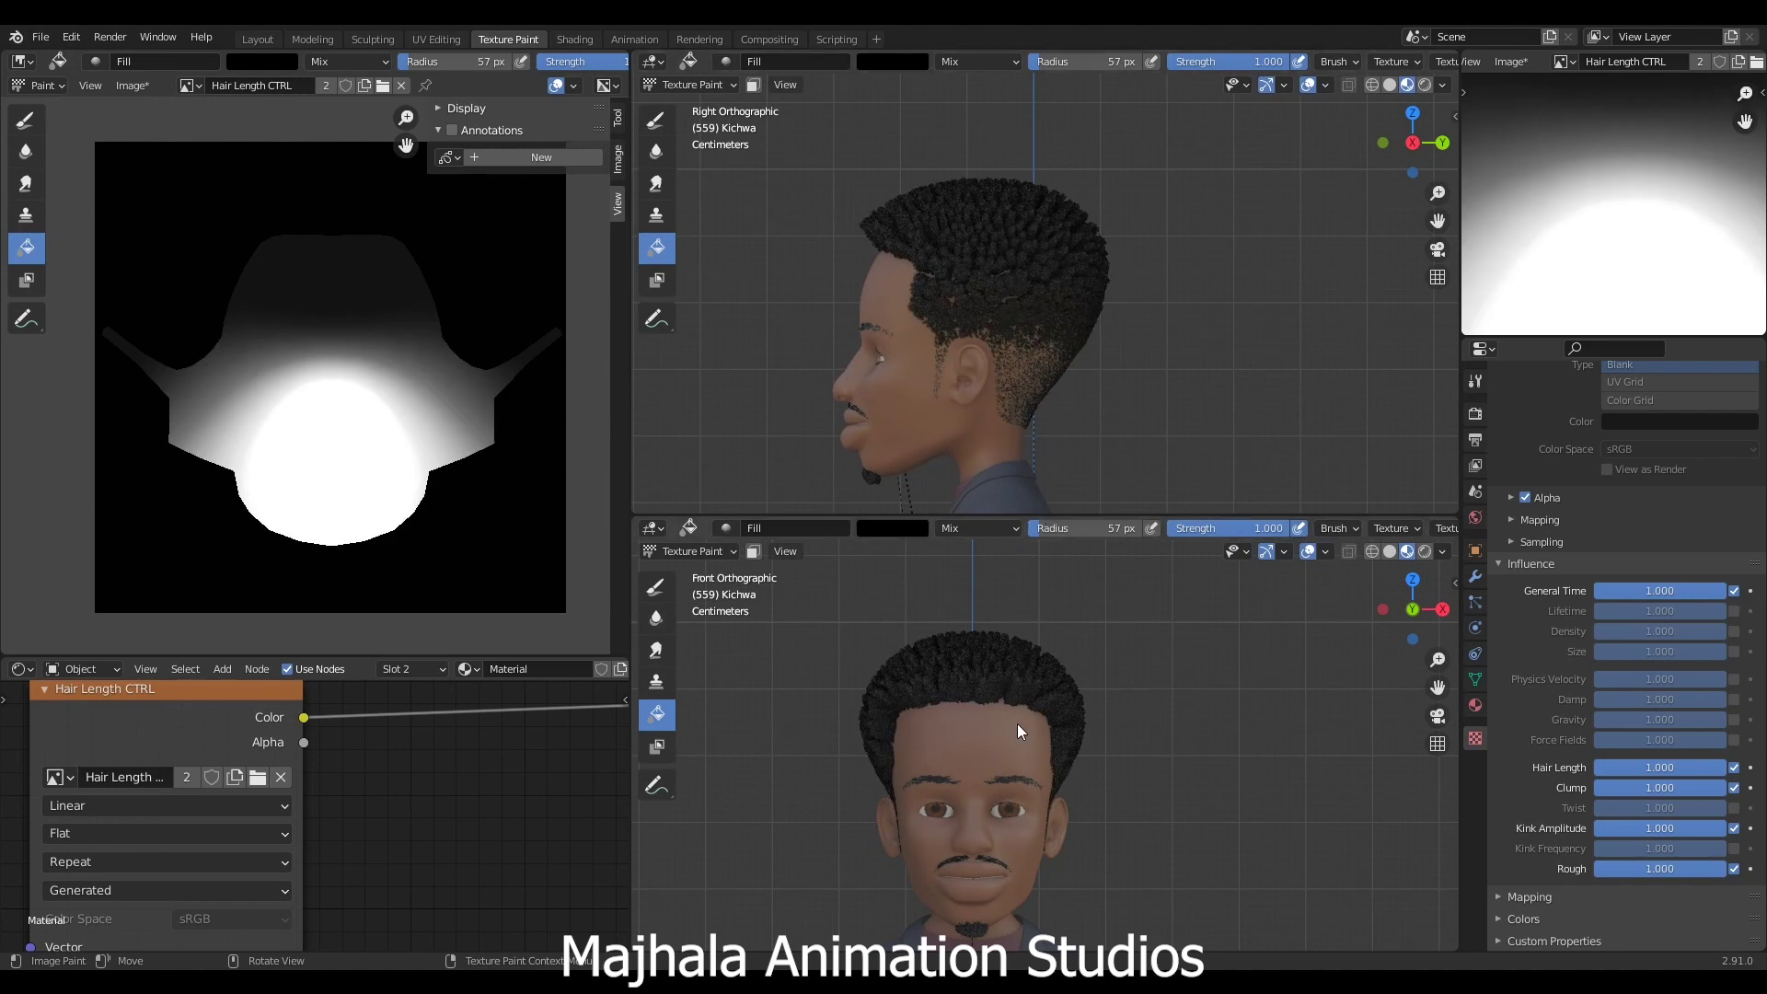
pyautogui.scroll(2, 1018, 382)
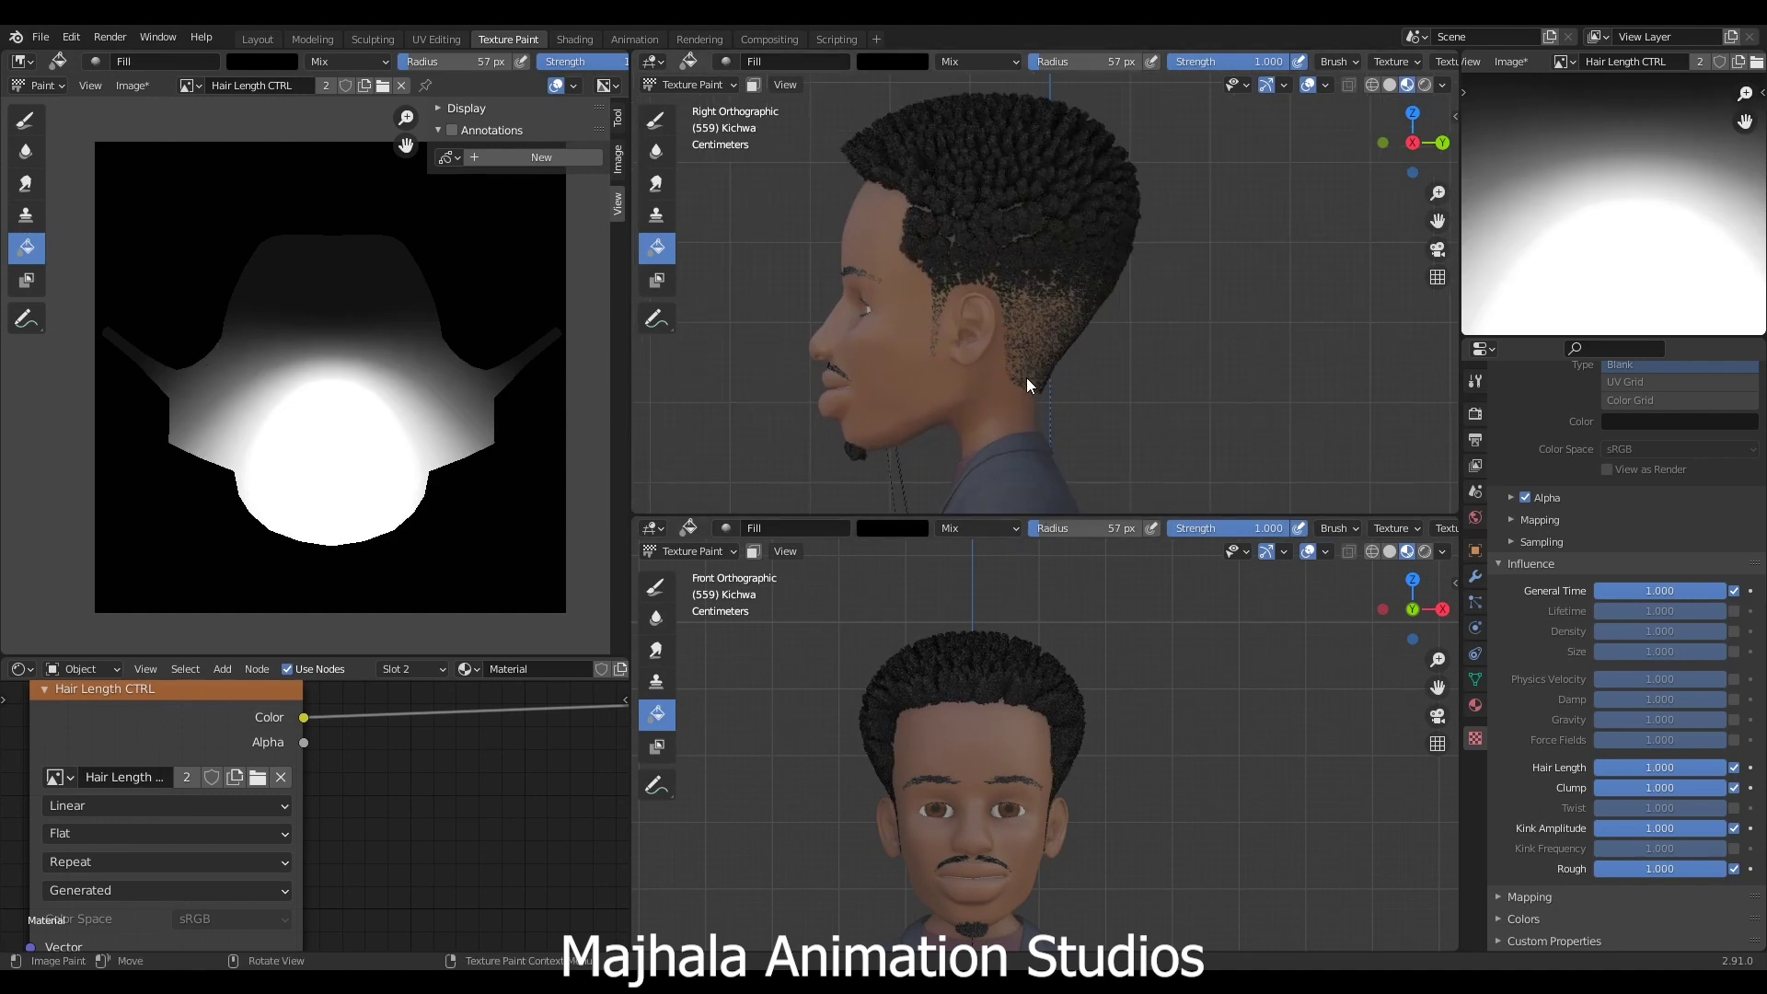
pyautogui.moveTo(1025, 311); pyautogui.dragTo(1025, 311)
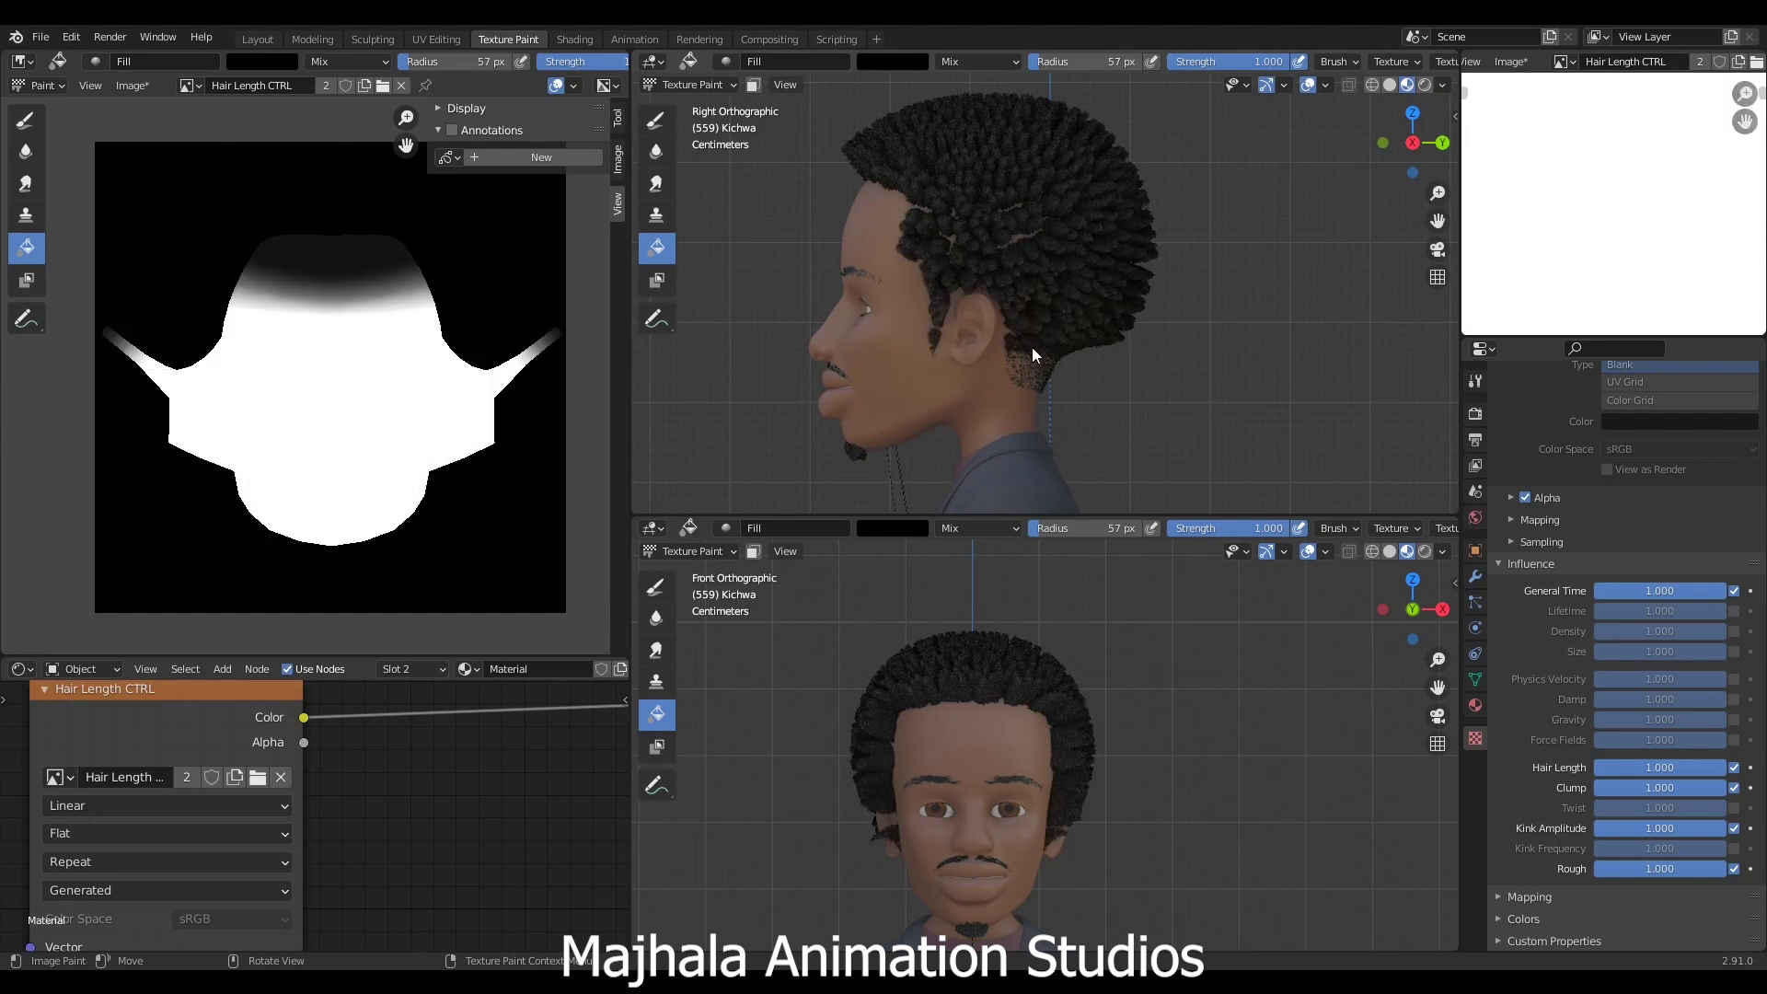
pyautogui.keyDown('shift'); pyautogui.moveTo(1041, 340); pyautogui.dragTo(1107, 398, button='middle'); pyautogui.keyUp('shift')
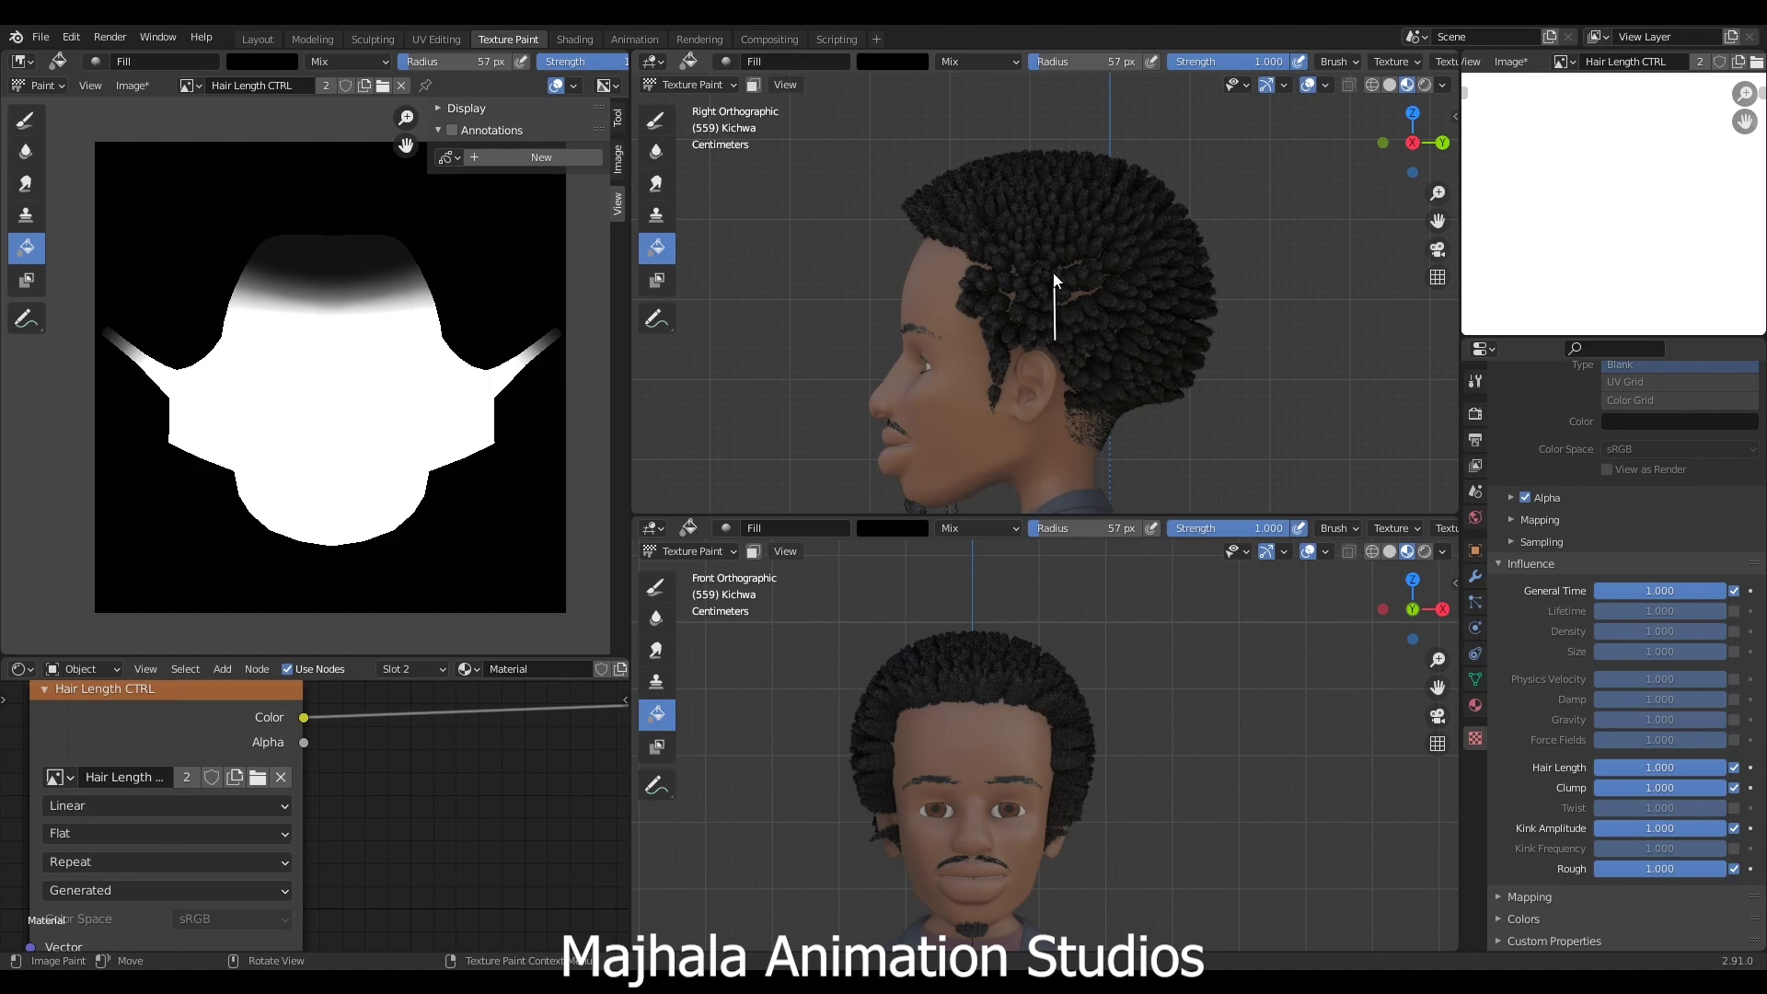
pyautogui.moveTo(1052, 262); pyautogui.dragTo(1051, 245)
pyautogui.moveTo(1051, 238); pyautogui.dragTo(1052, 238)
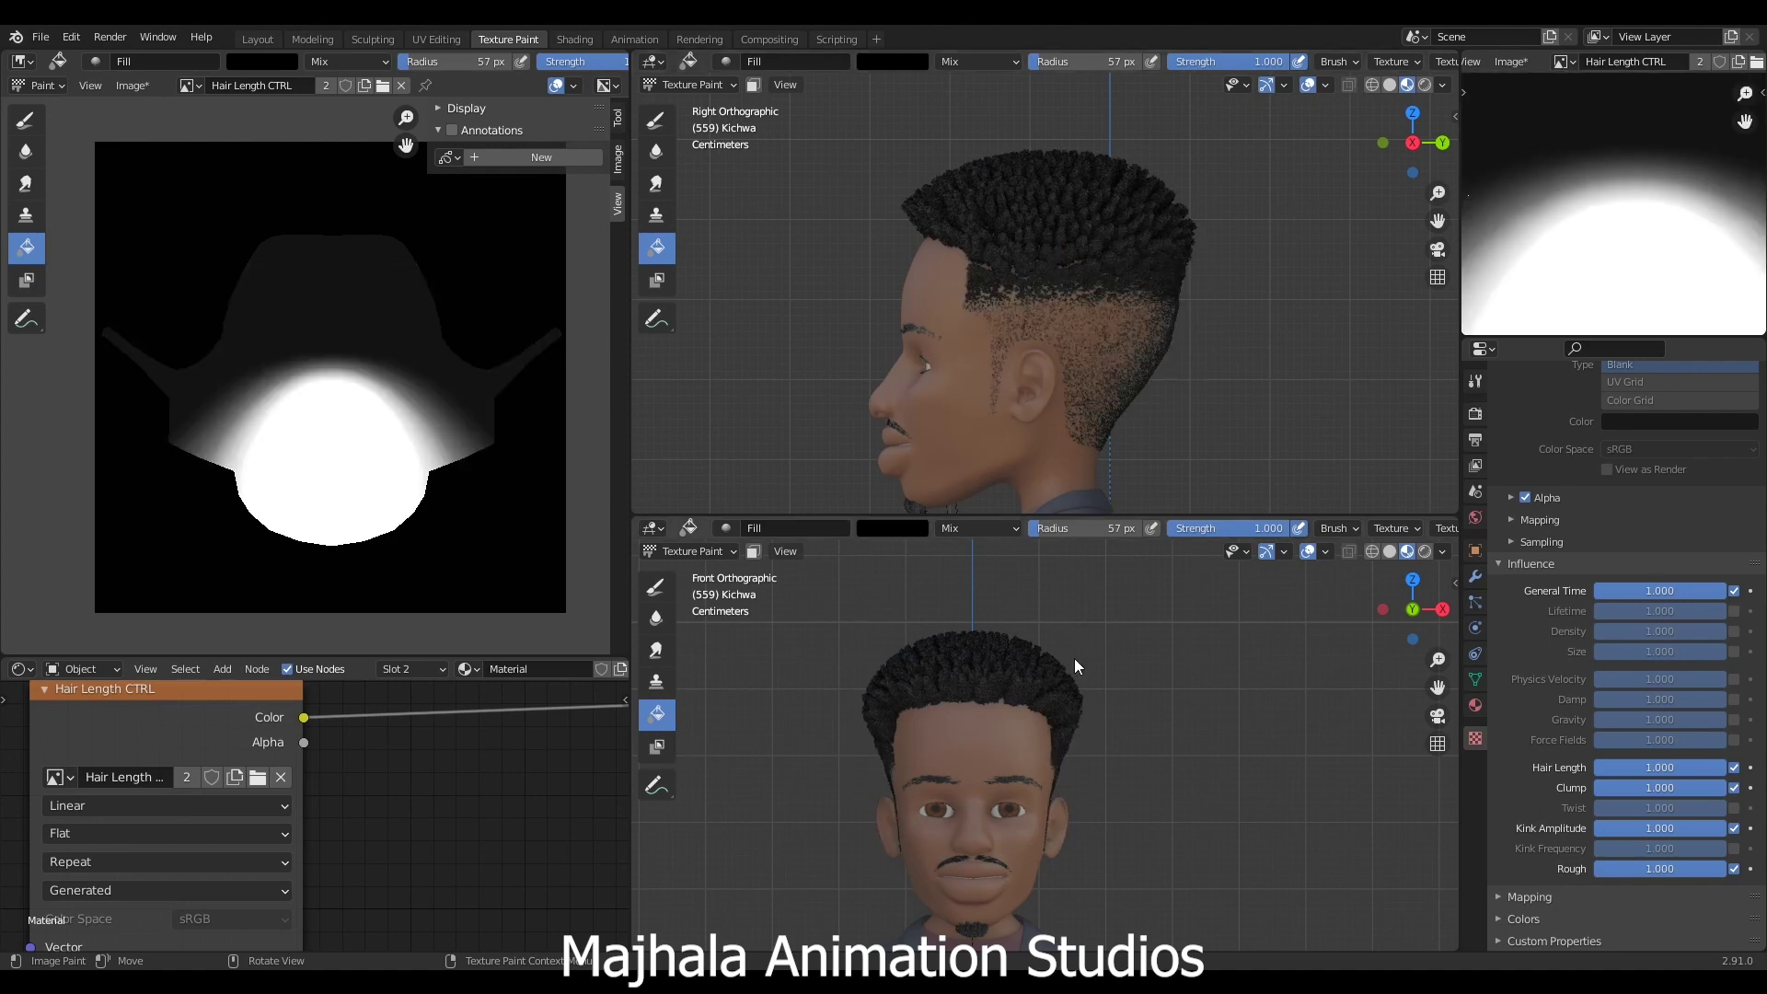
# - Fine-tune the fade height with repeated upward gradient strokes above the ear, comparing the hair in the side and front views
pyautogui.scroll(3, 1035, 258)
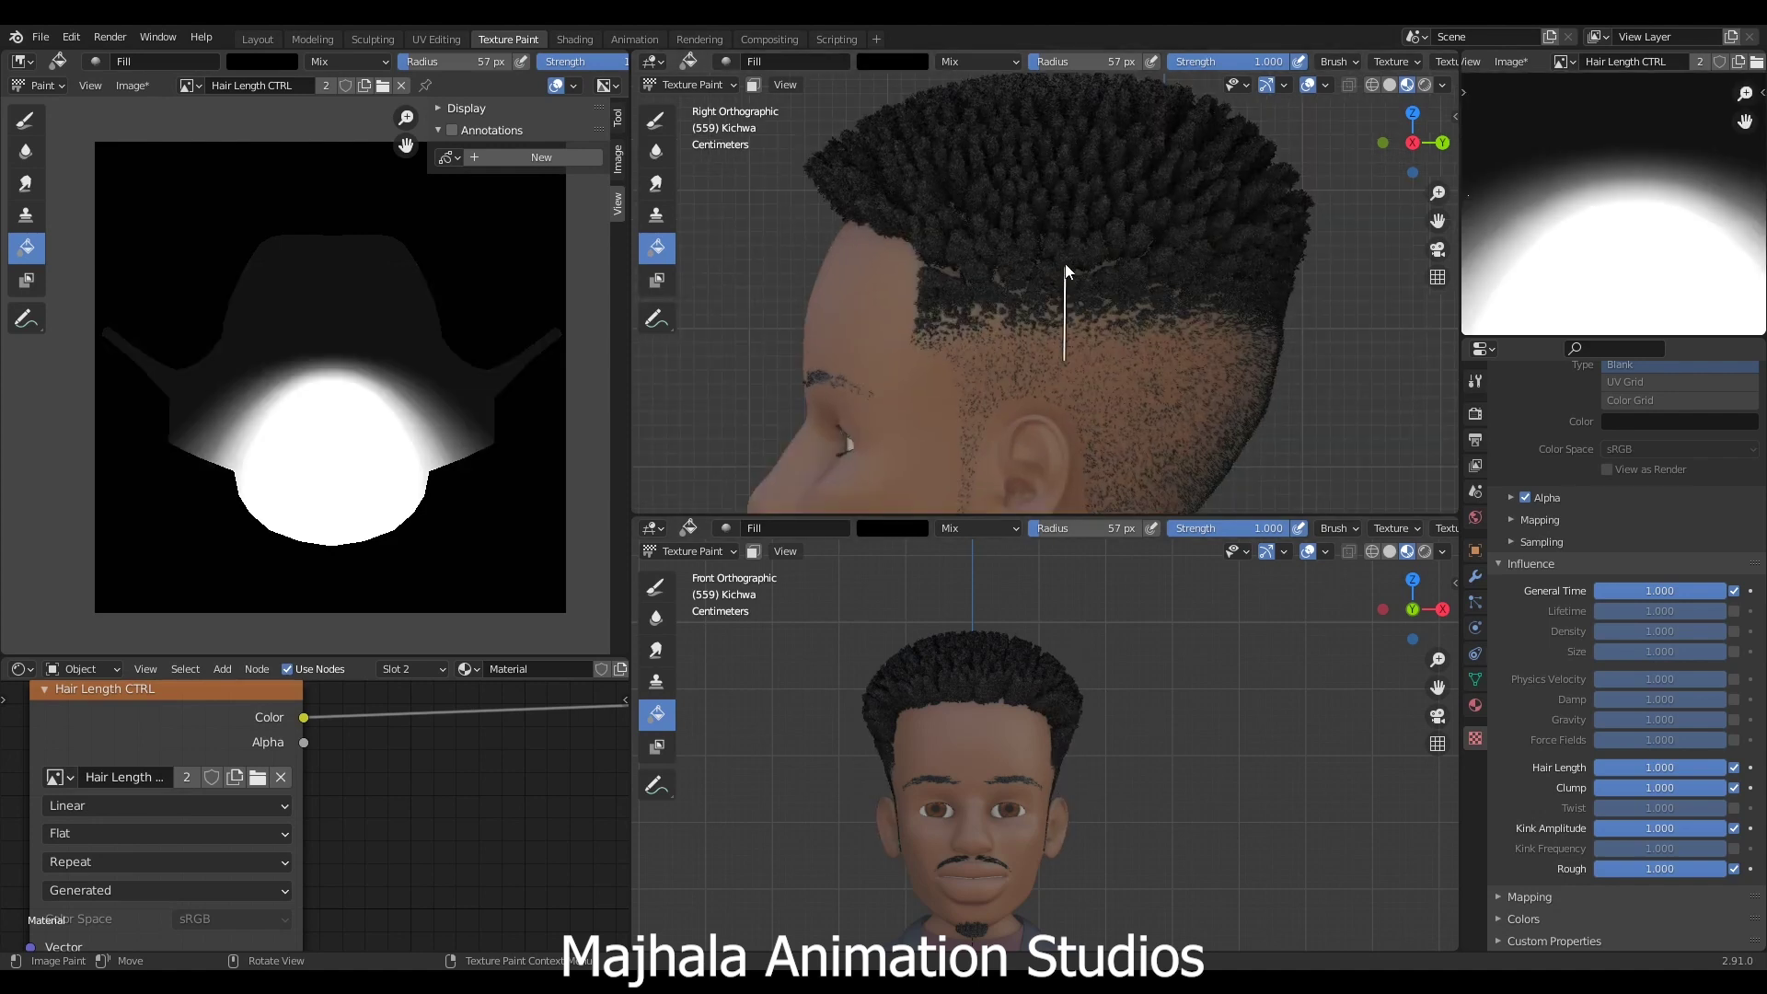
pyautogui.moveTo(1064, 237); pyautogui.dragTo(1077, 198)
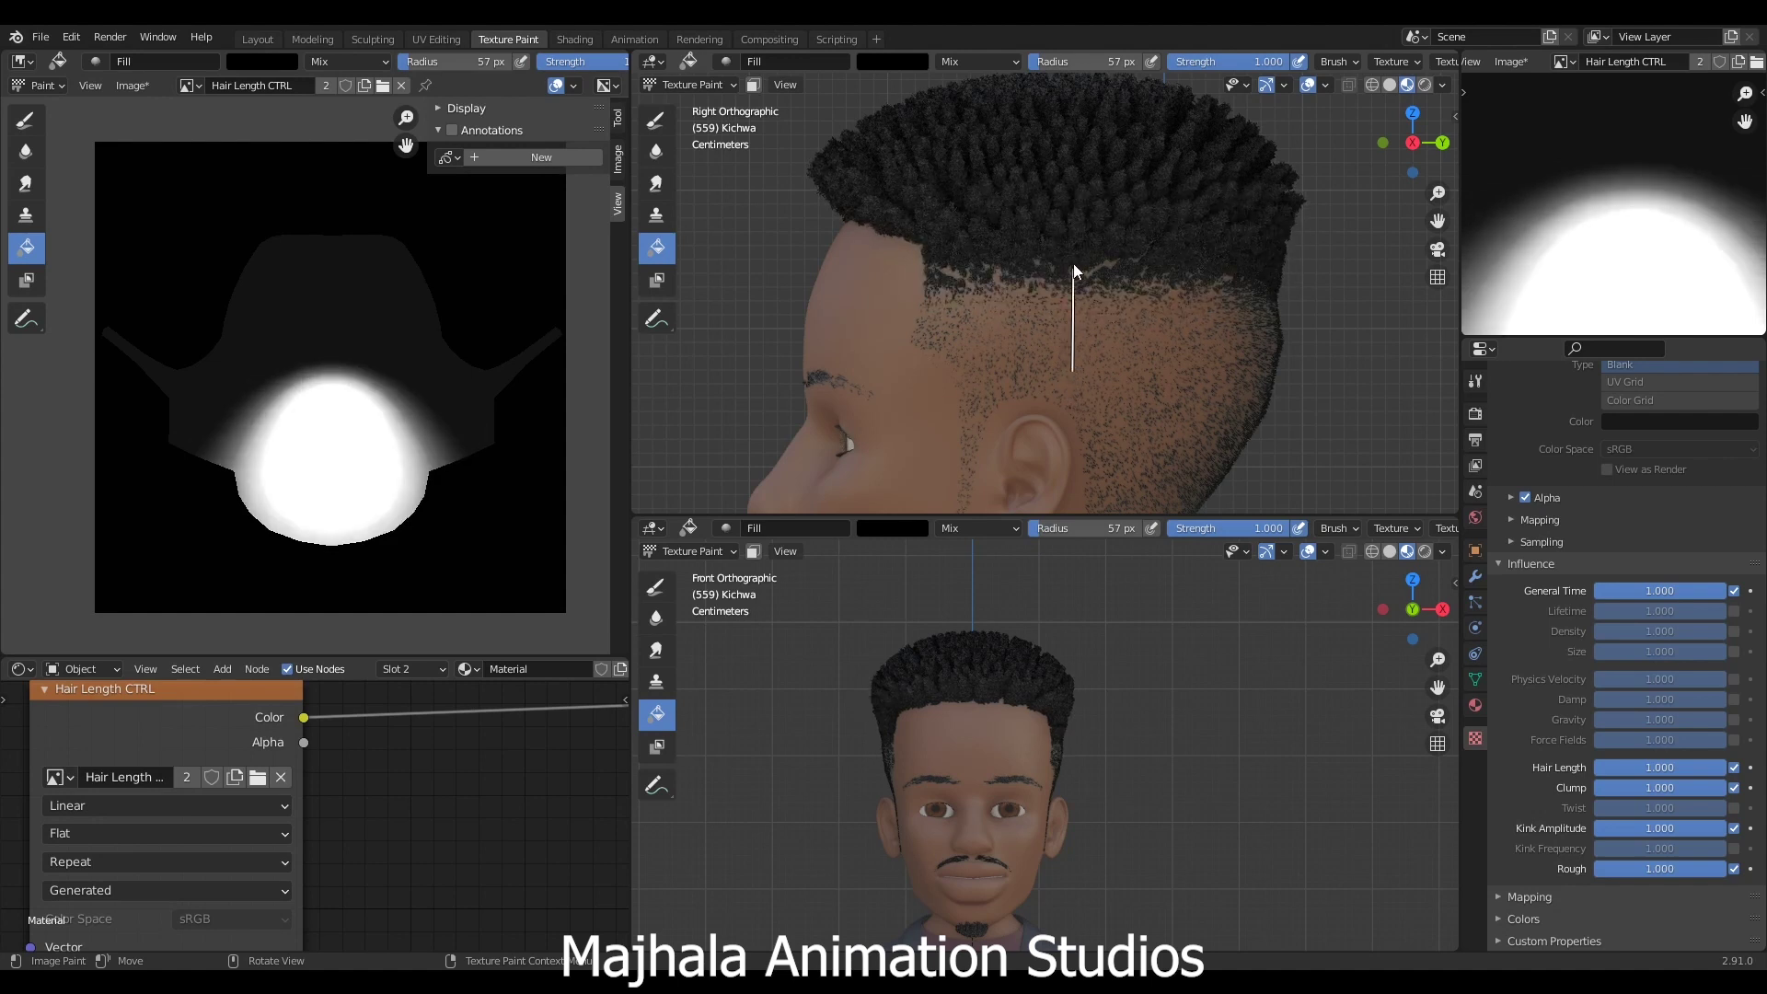
pyautogui.moveTo(1073, 223); pyautogui.dragTo(1072, 196)
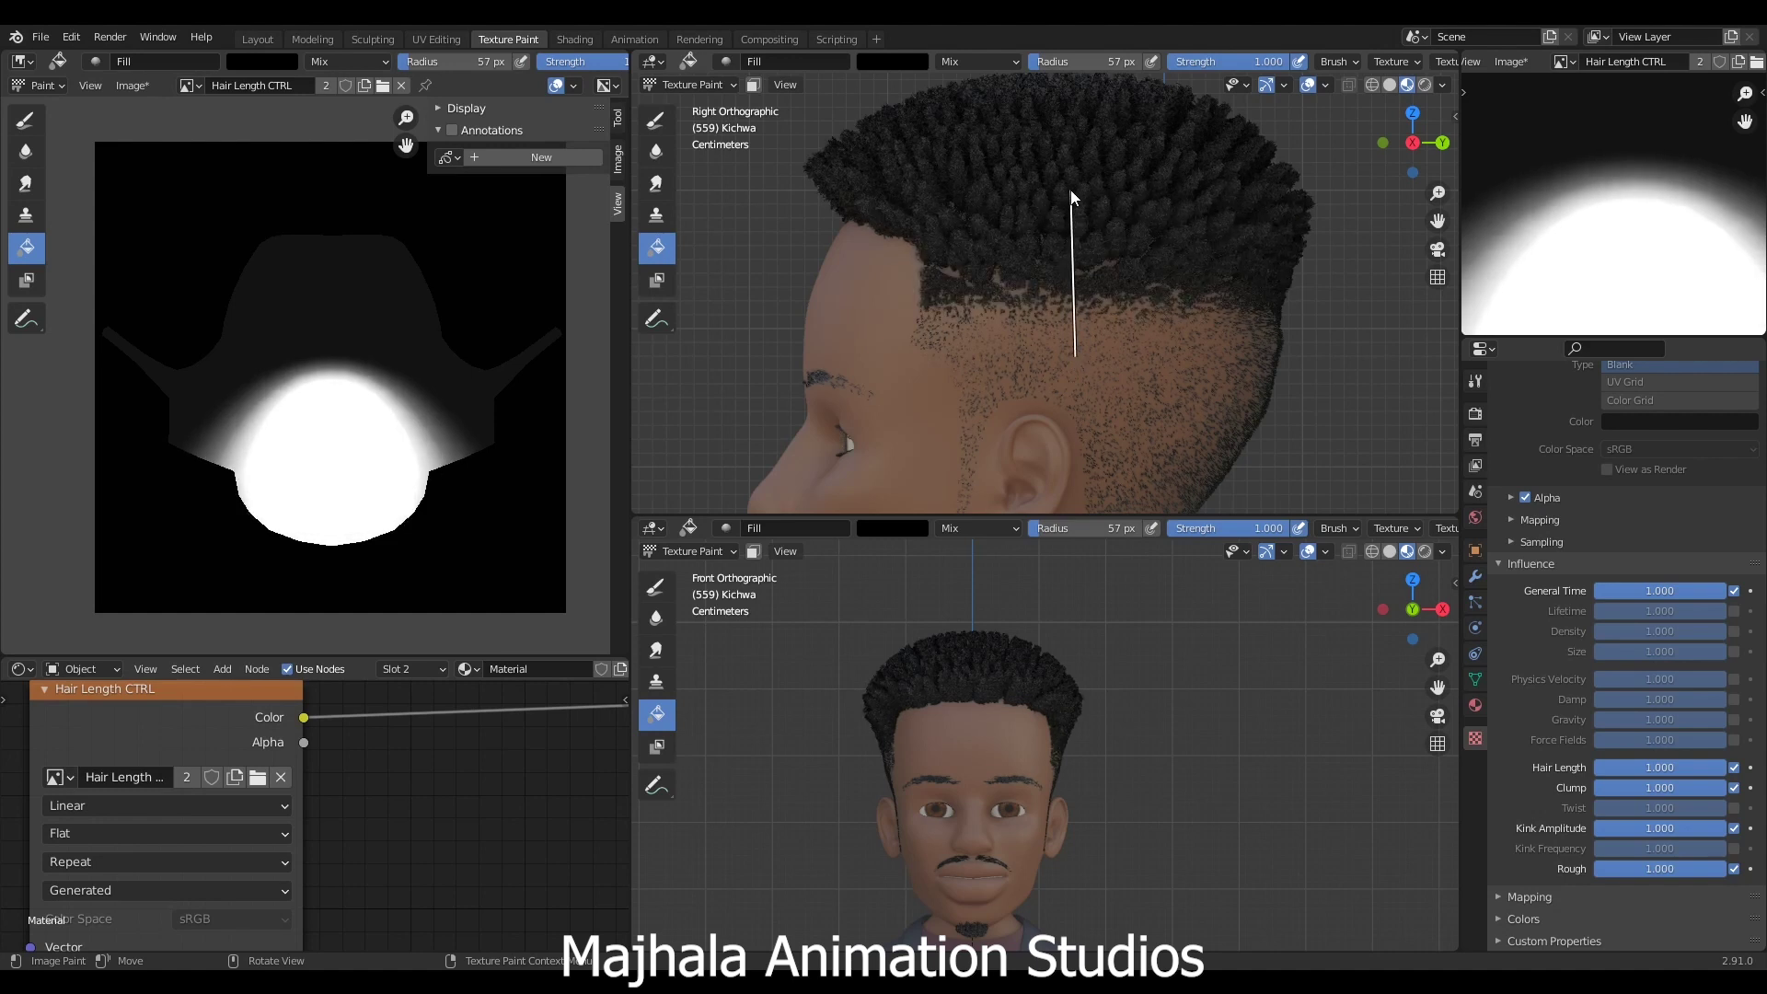
pyautogui.moveTo(1070, 193); pyautogui.dragTo(1070, 193)
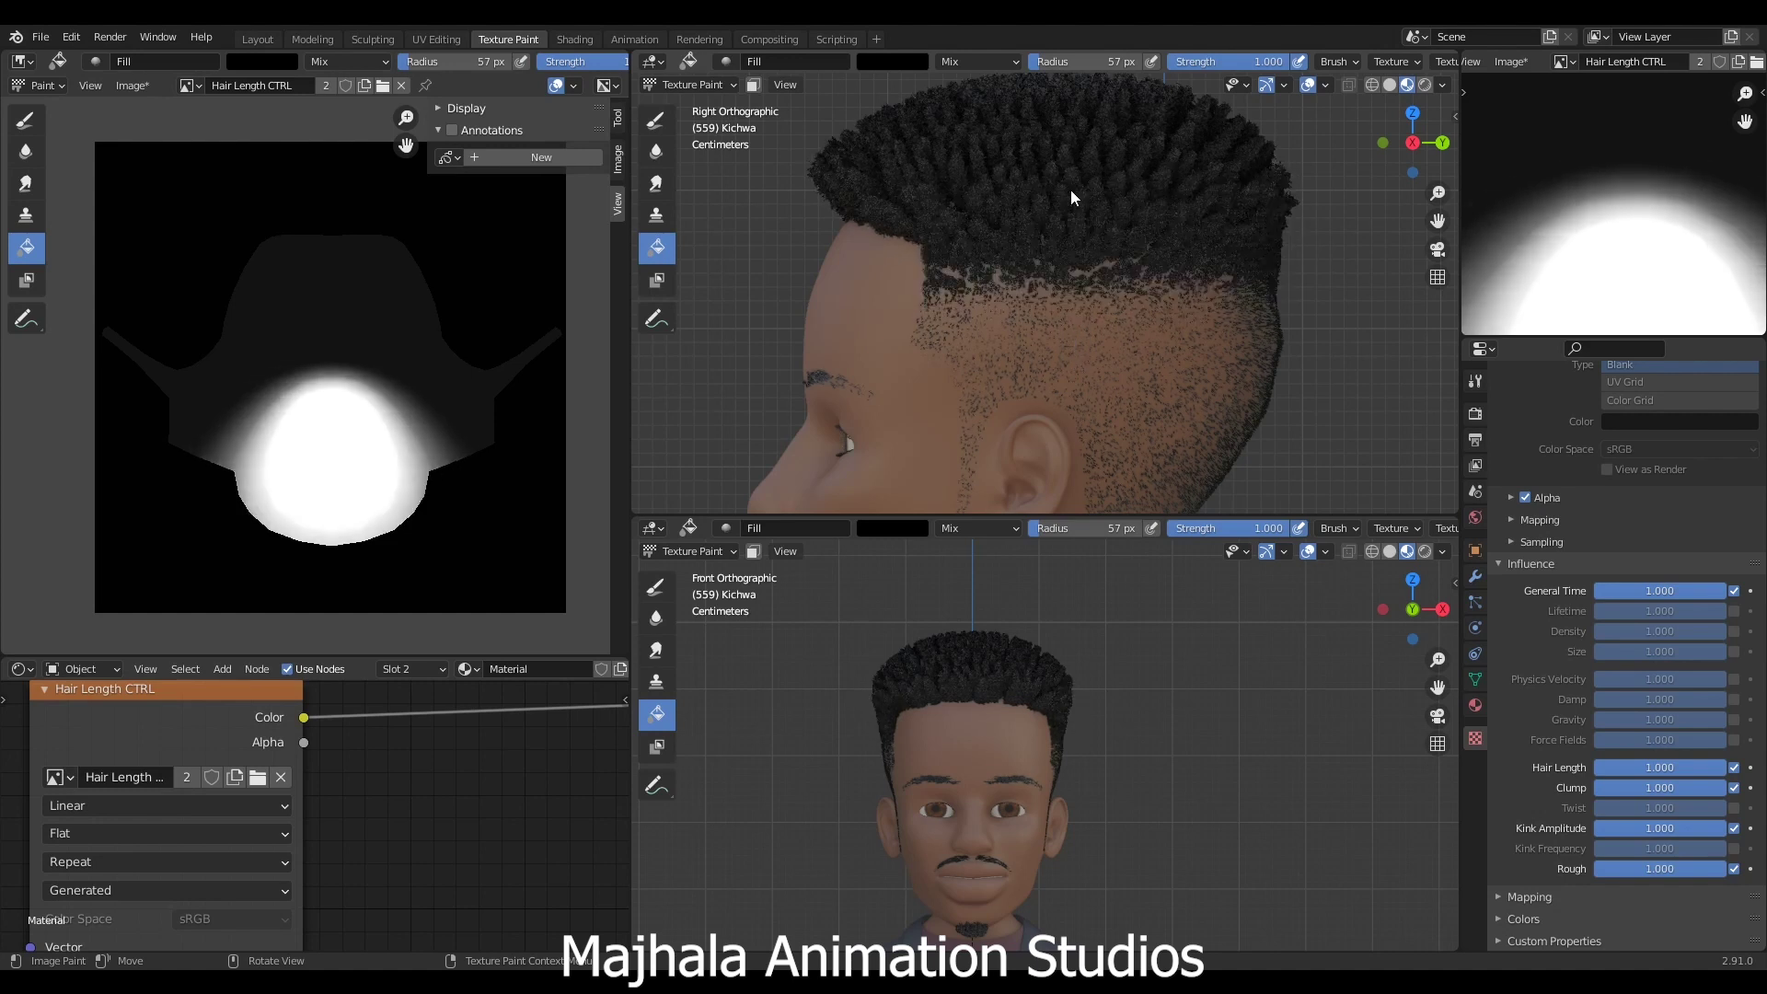
pyautogui.moveTo(1071, 185); pyautogui.dragTo(1068, 173)
pyautogui.moveTo(1068, 173); pyautogui.dragTo(1067, 173)
pyautogui.scroll(-3, 1067, 202)
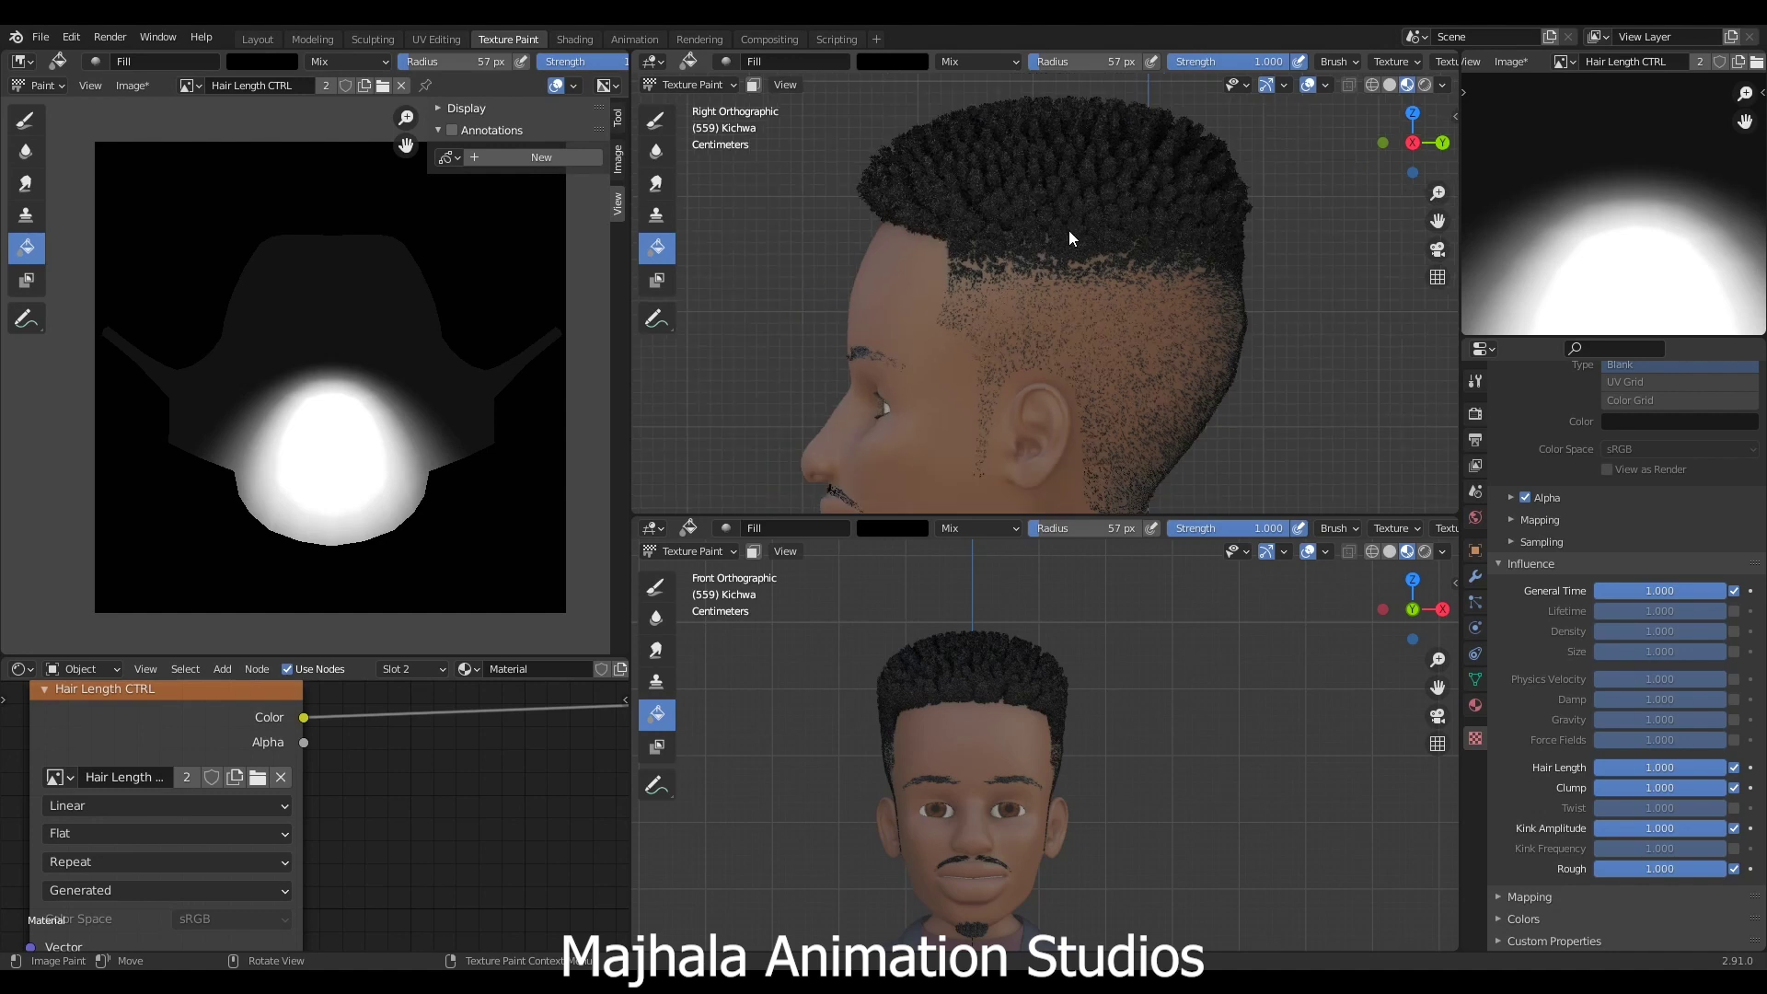
pyautogui.keyDown('shift'); pyautogui.moveTo(1101, 241); pyautogui.dragTo(1119, 307, button='middle'); pyautogui.keyUp('shift')
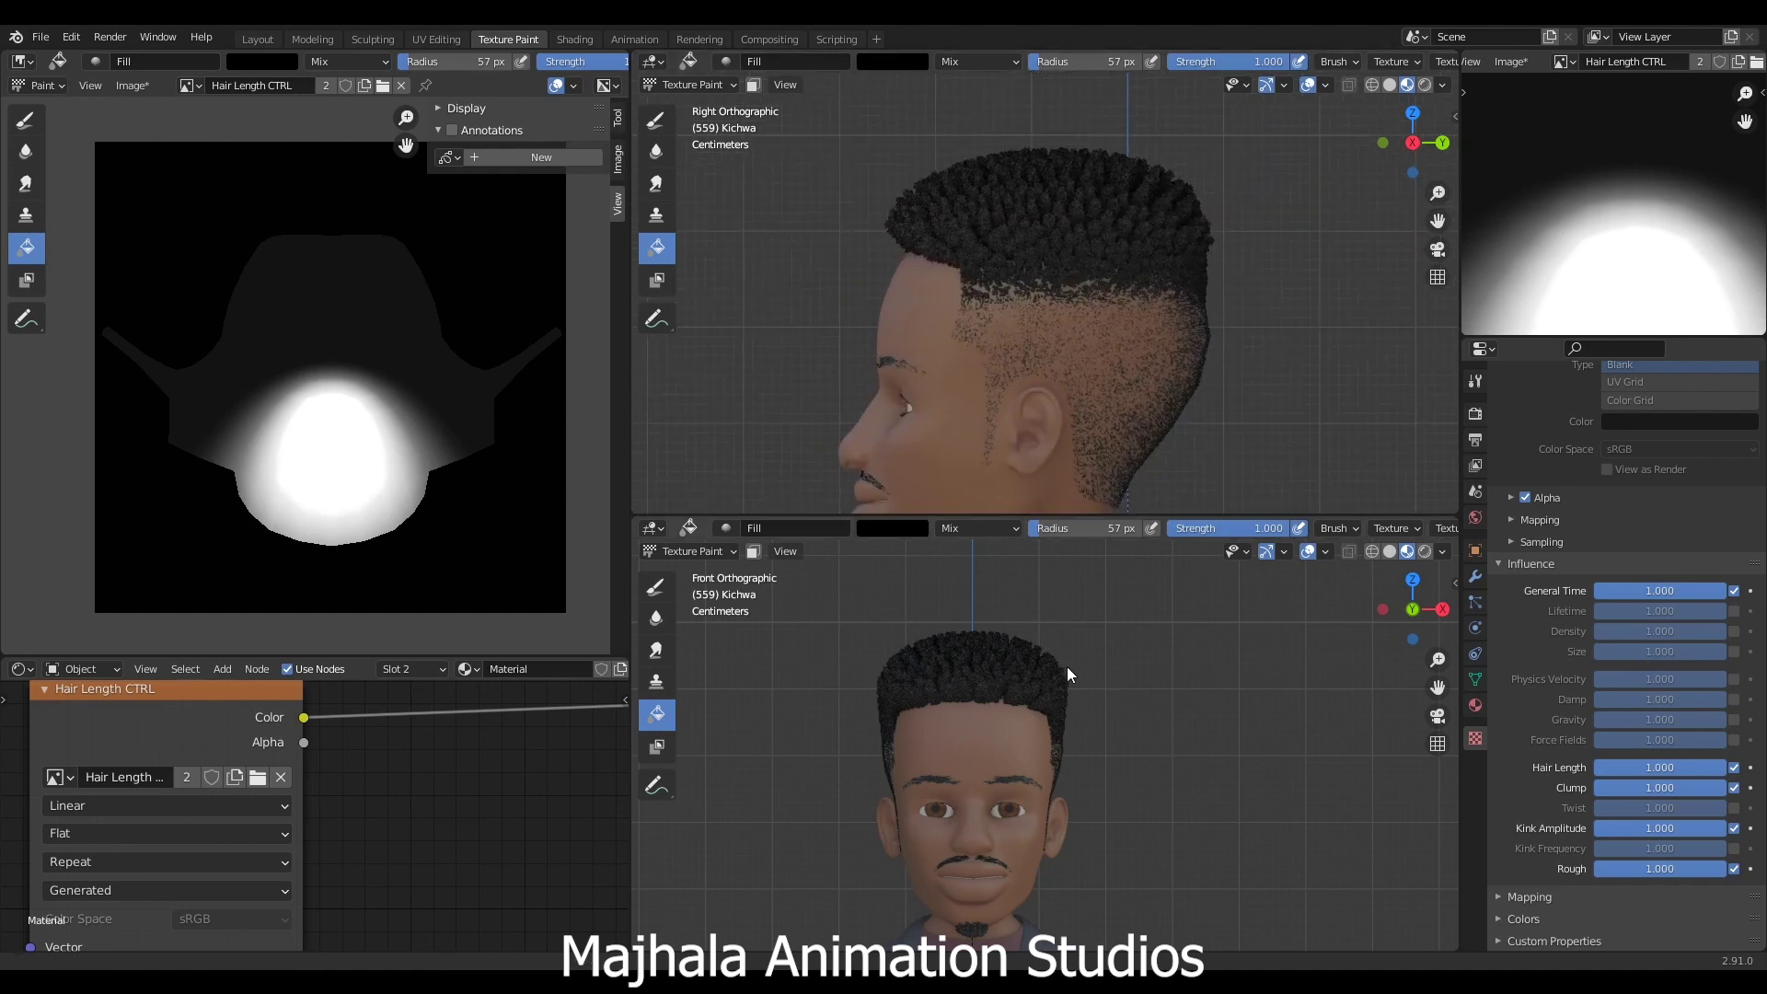
pyautogui.keyDown('shift'); pyautogui.moveTo(975, 693); pyautogui.dragTo(999, 684, button='middle'); pyautogui.keyUp('shift')
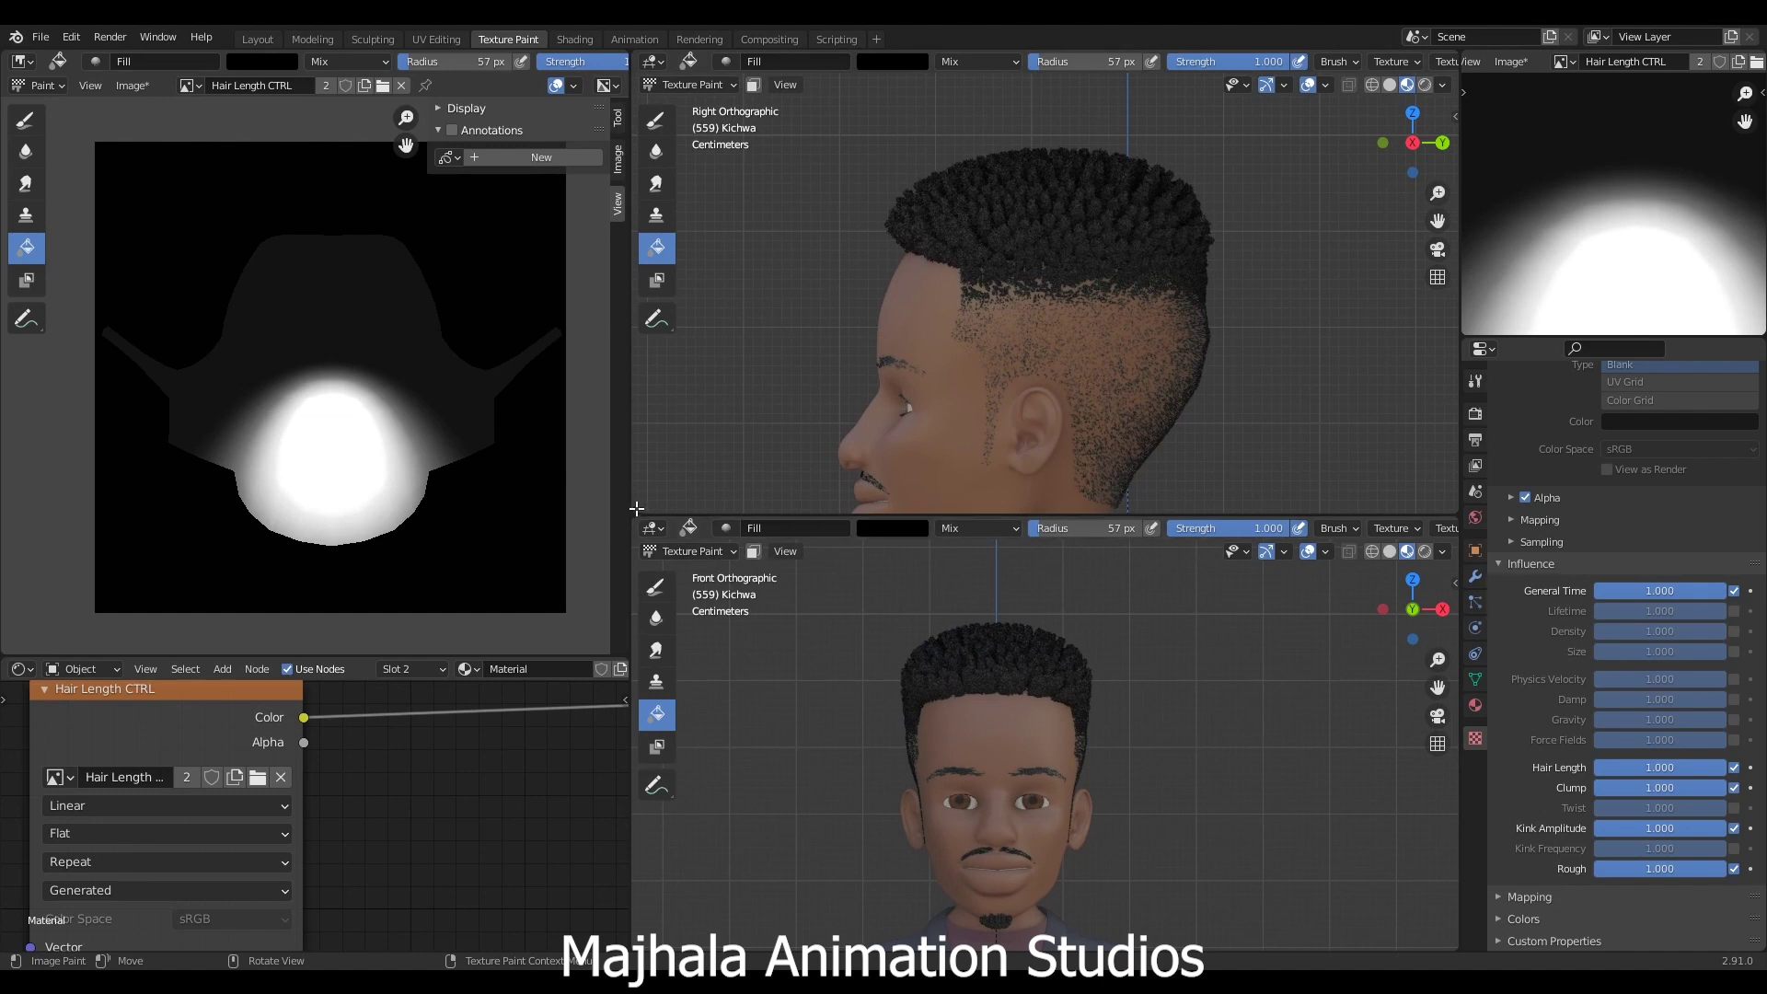
# - Return to a single side view of the head with the brush settings sidebar shown
pyautogui.hotkey('ctrl', 'space')
pyautogui.press('n')
pyautogui.scroll(2, 933, 466)
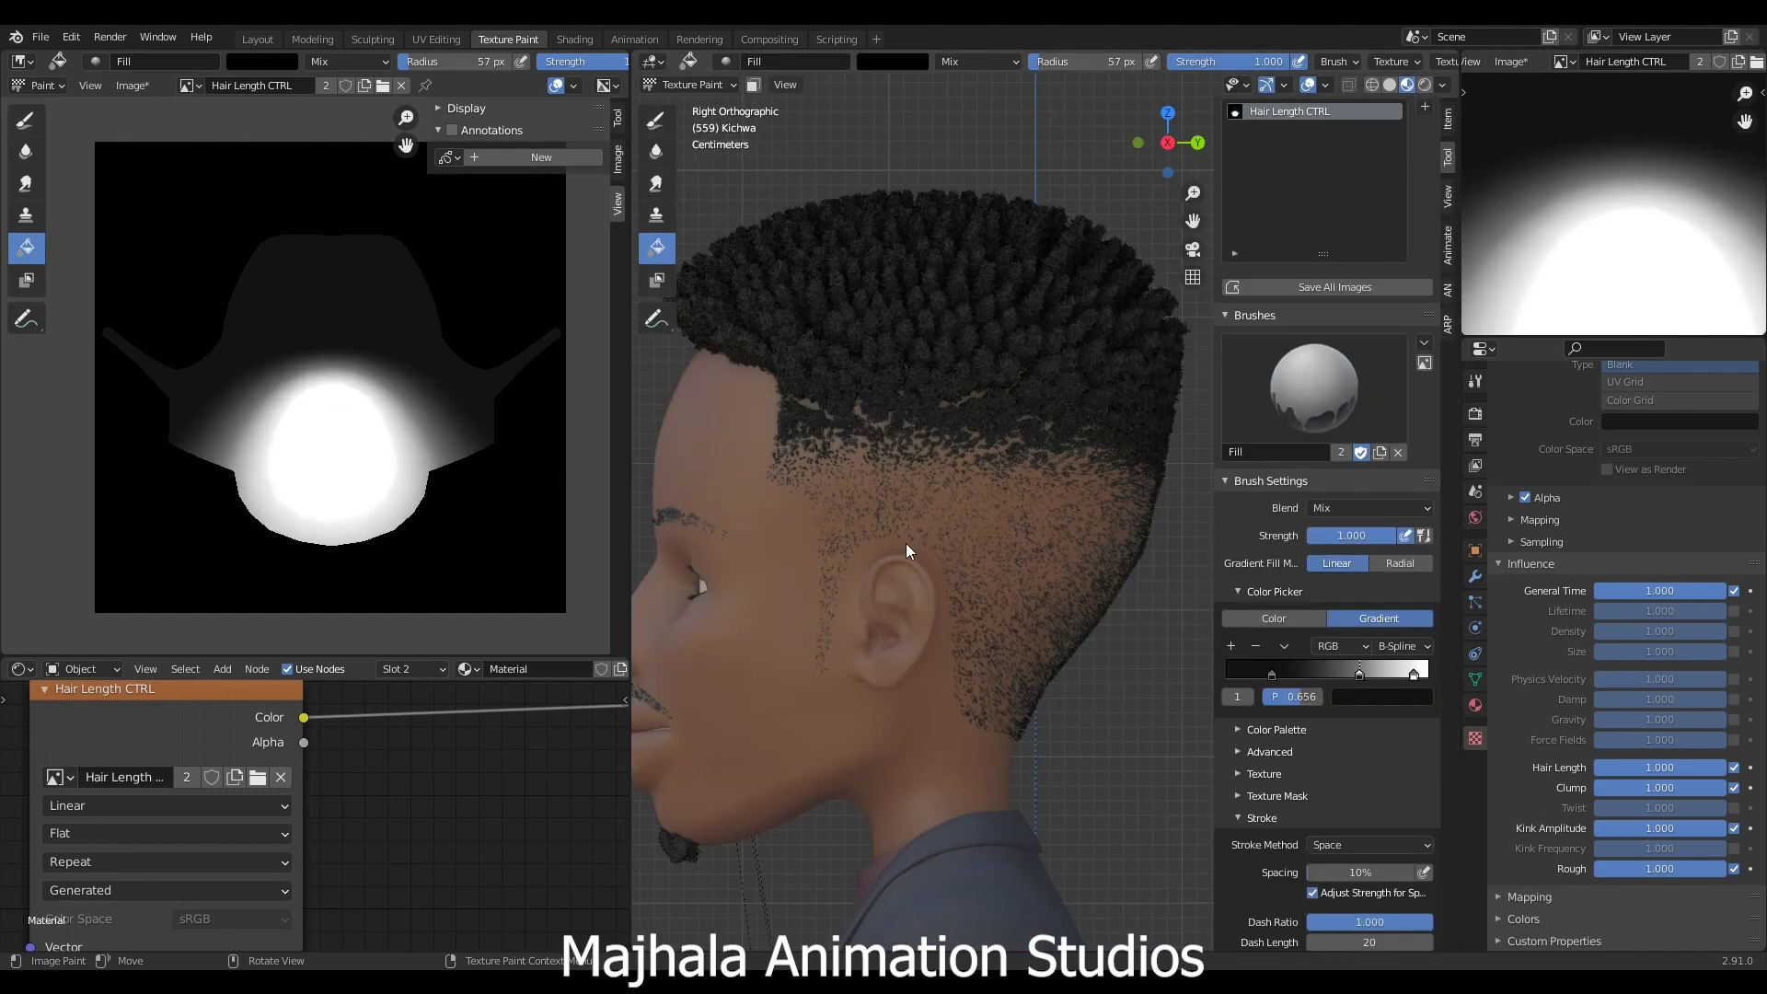
# - Soften the fade with longer upward gradient strokes from the top of the ear into the top hair, and check it from the front
pyautogui.moveTo(907, 502); pyautogui.dragTo(913, 309)
pyautogui.moveTo(913, 311); pyautogui.dragTo(914, 311)
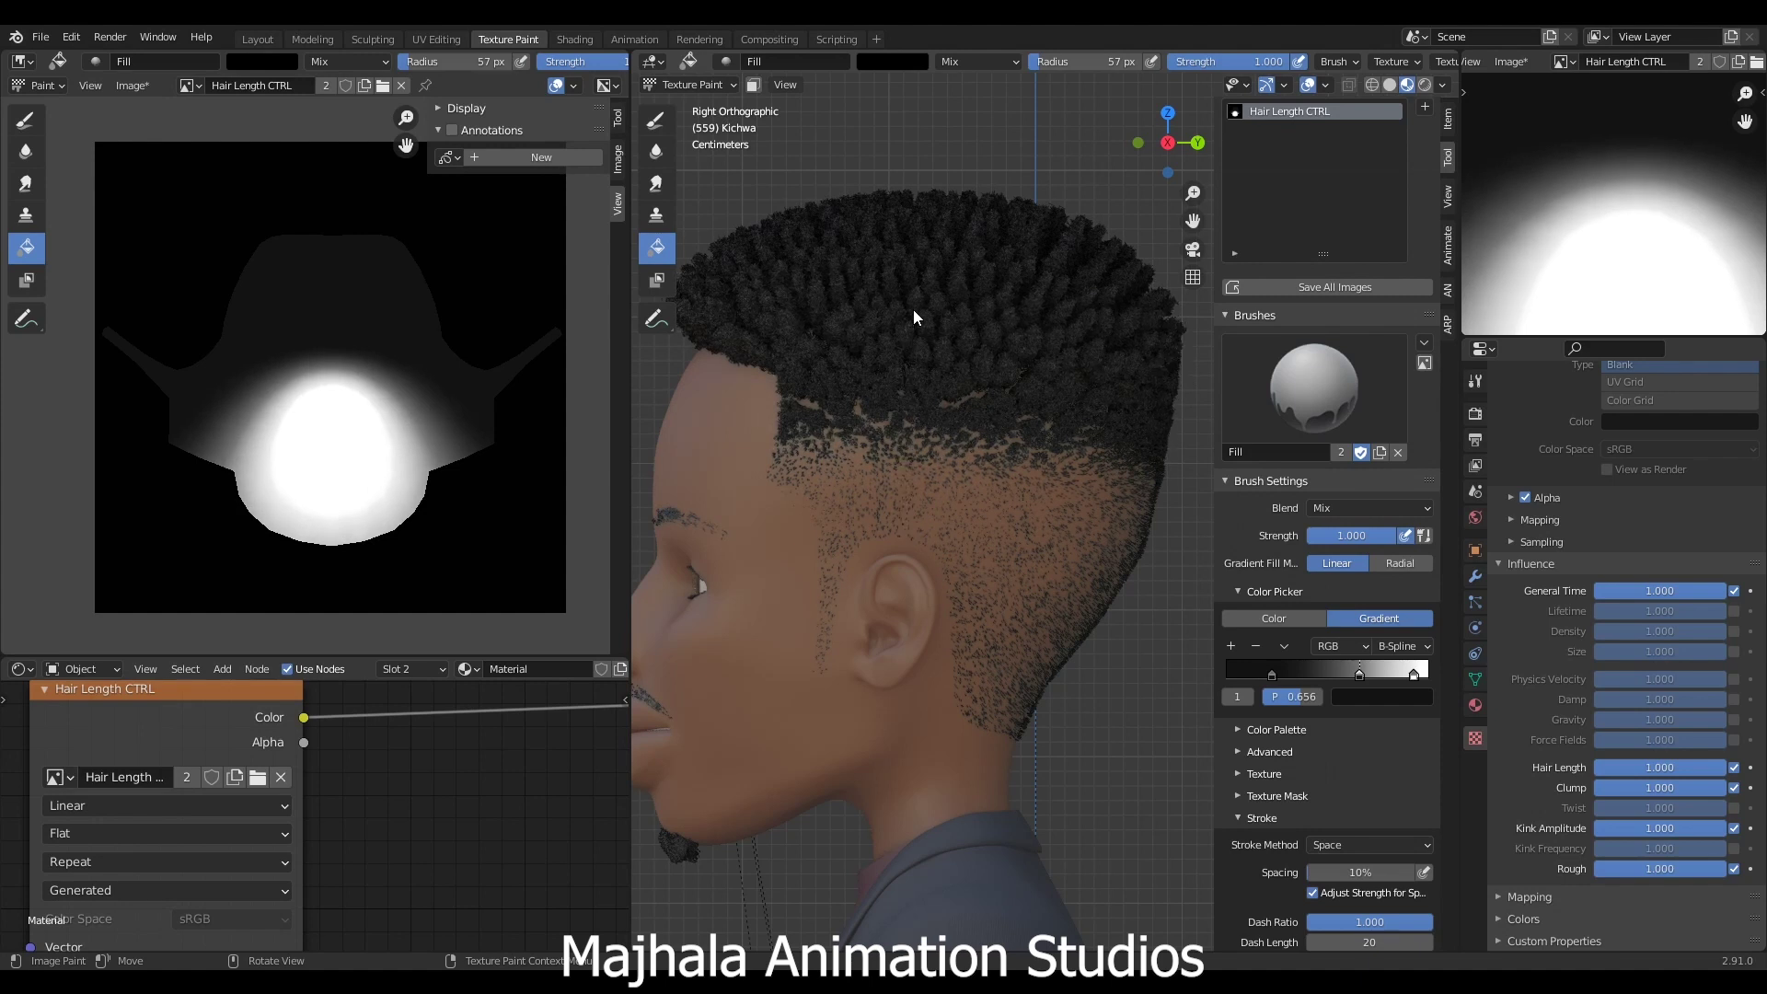
pyautogui.moveTo(900, 543); pyautogui.dragTo(913, 320)
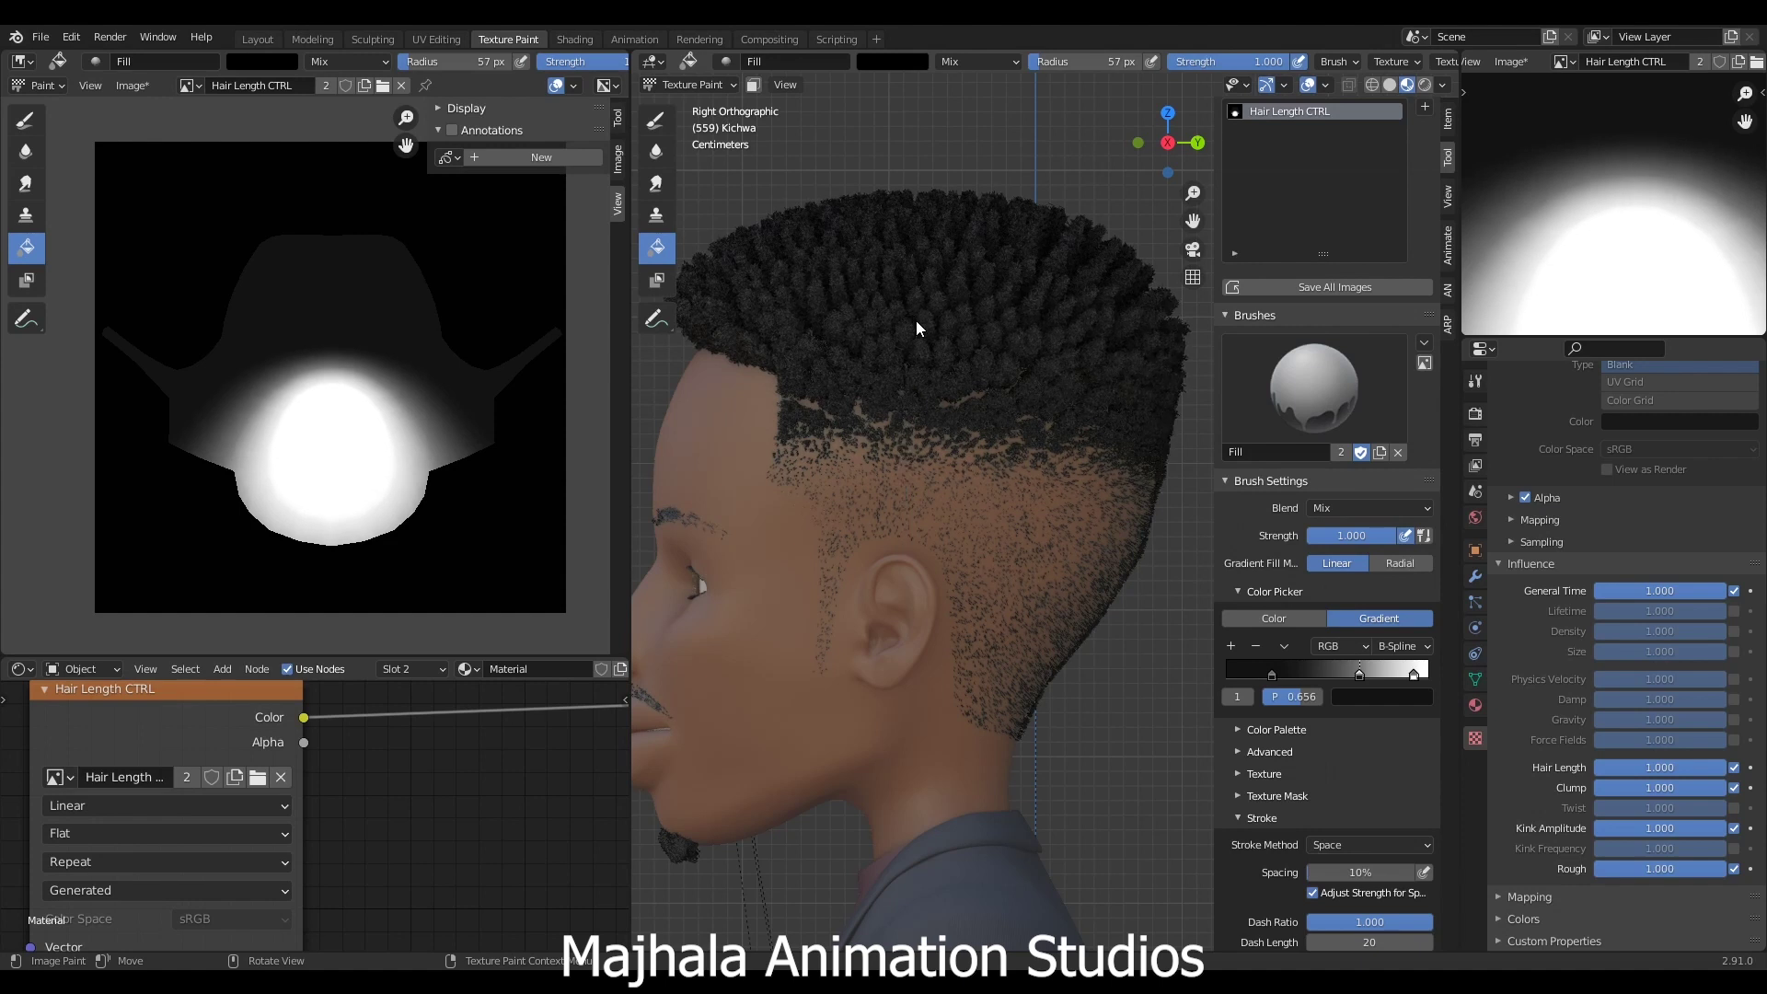
pyautogui.scroll(-3, 927, 466)
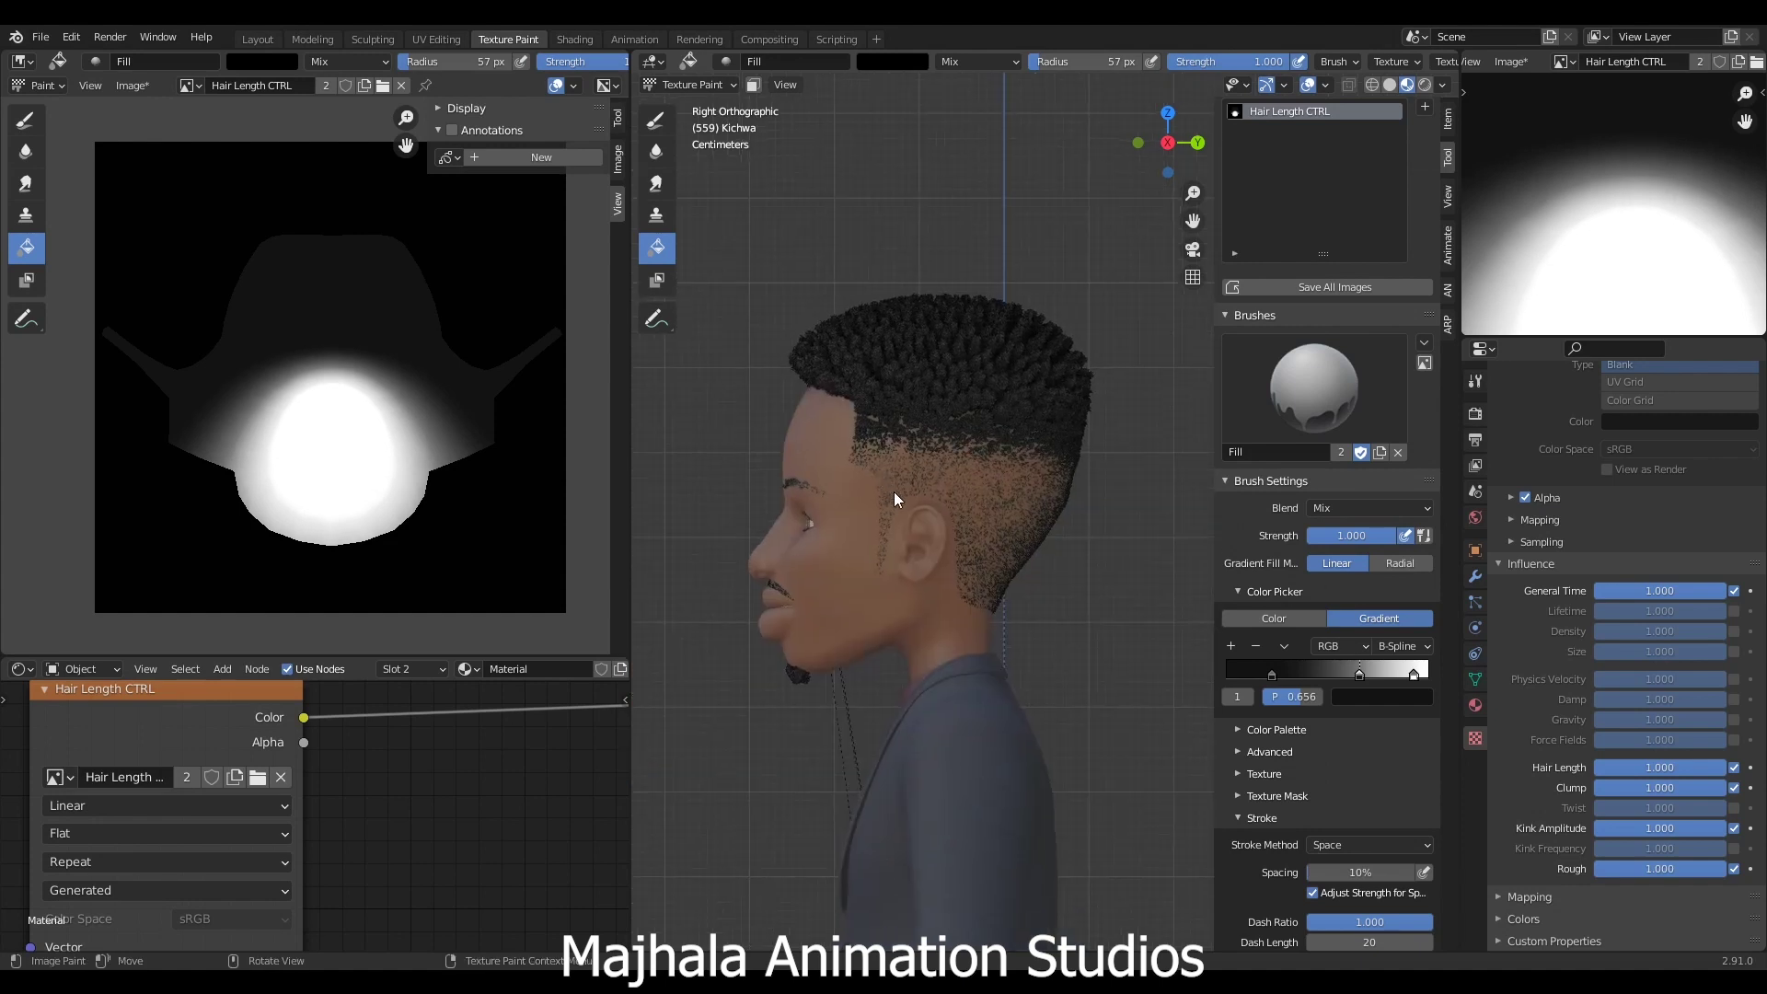
pyautogui.scroll(2, 894, 497)
pyautogui.moveTo(928, 509); pyautogui.dragTo(936, 311)
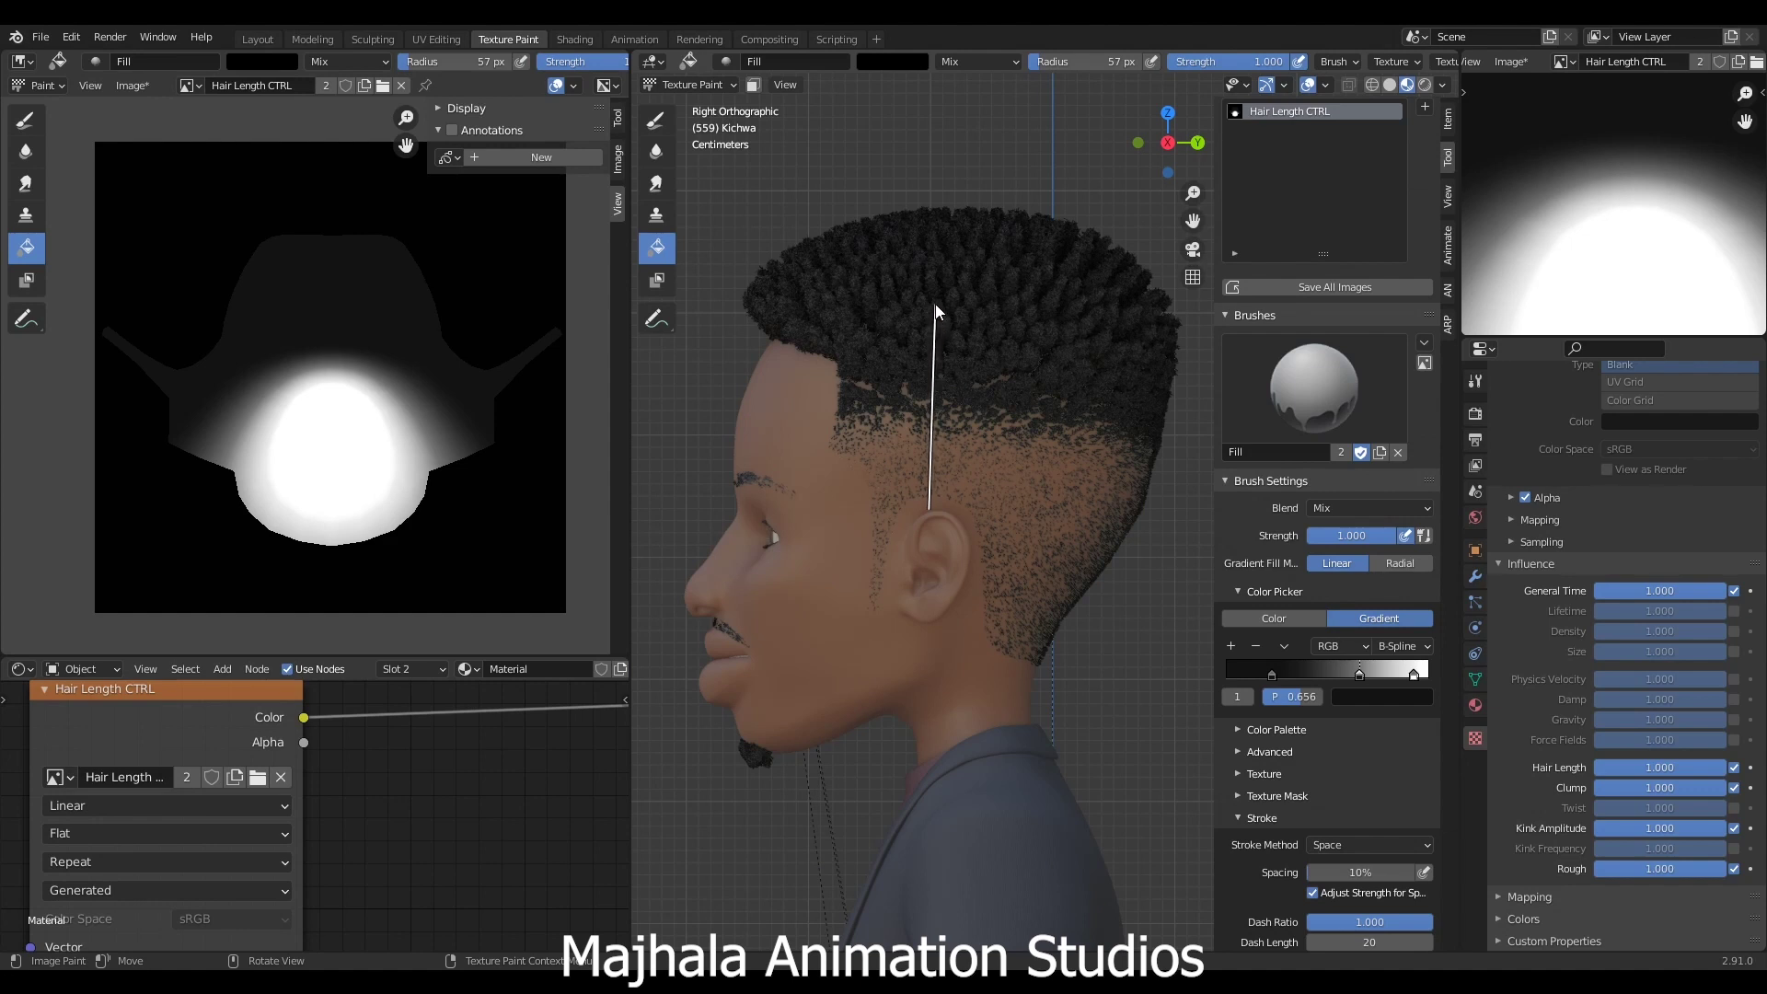
pyautogui.moveTo(935, 305); pyautogui.dragTo(935, 305)
pyautogui.moveTo(965, 501); pyautogui.dragTo(968, 291)
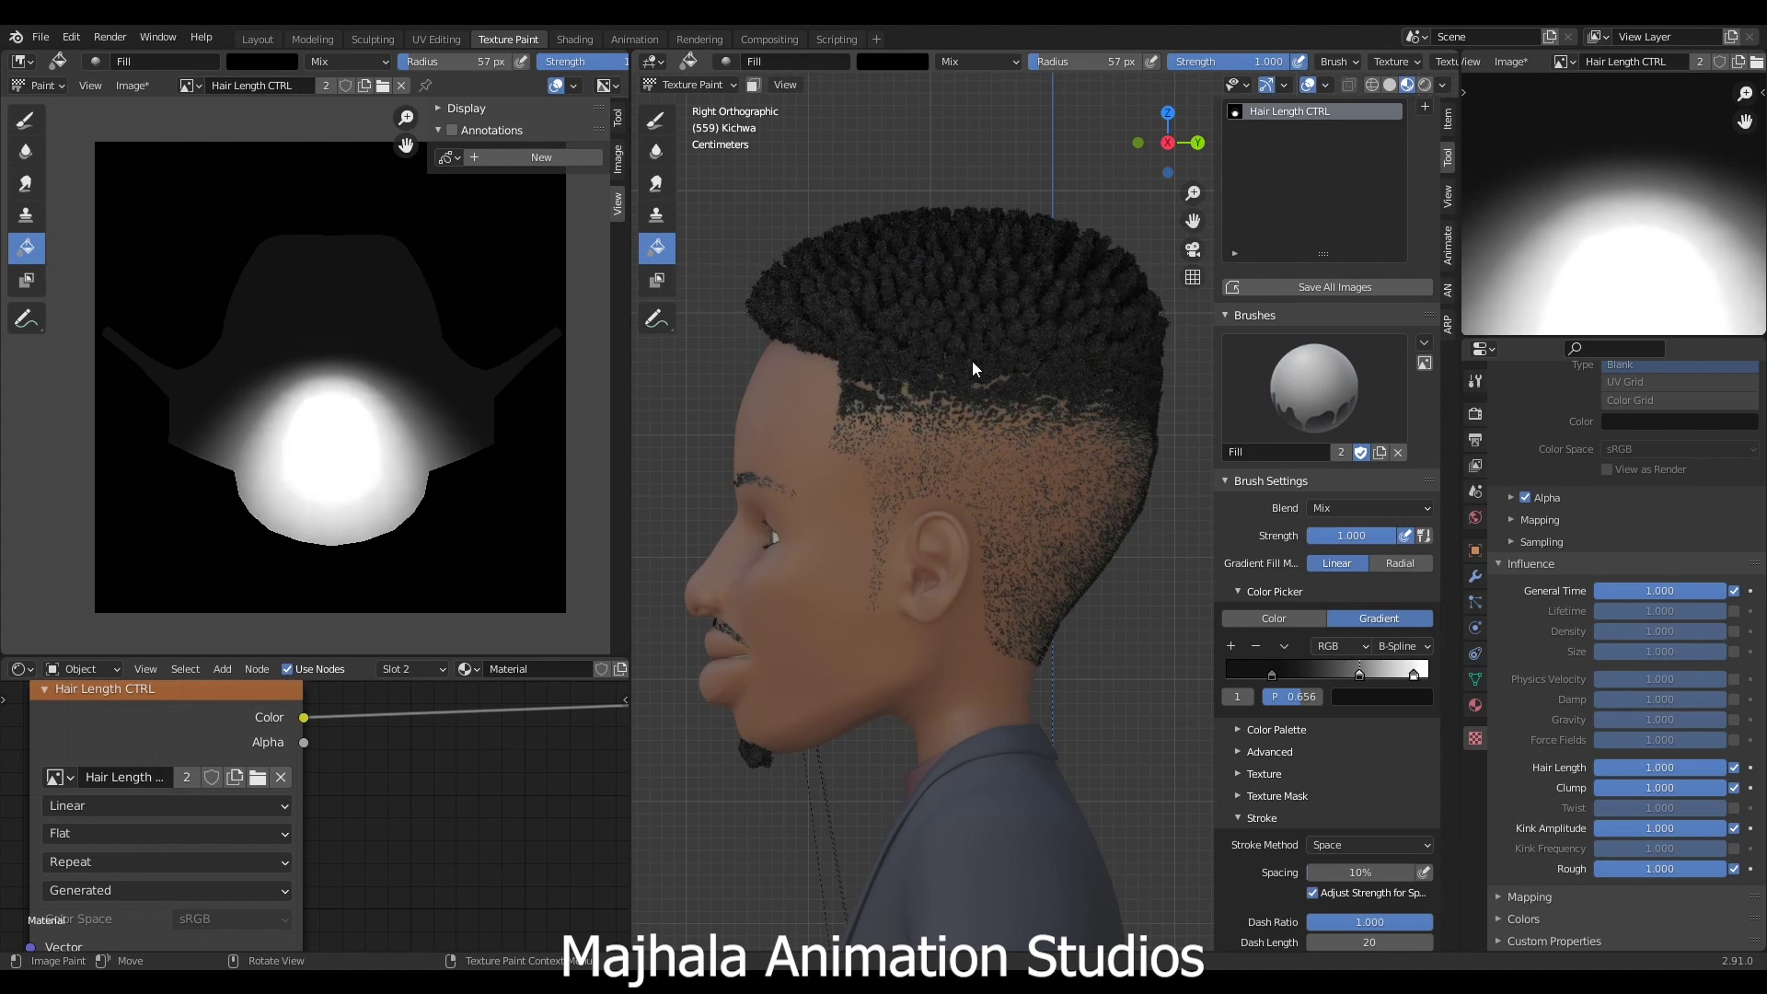
pyautogui.scroll(-3, 980, 461)
pyautogui.scroll(1, 981, 427)
pyautogui.press('KP_1')
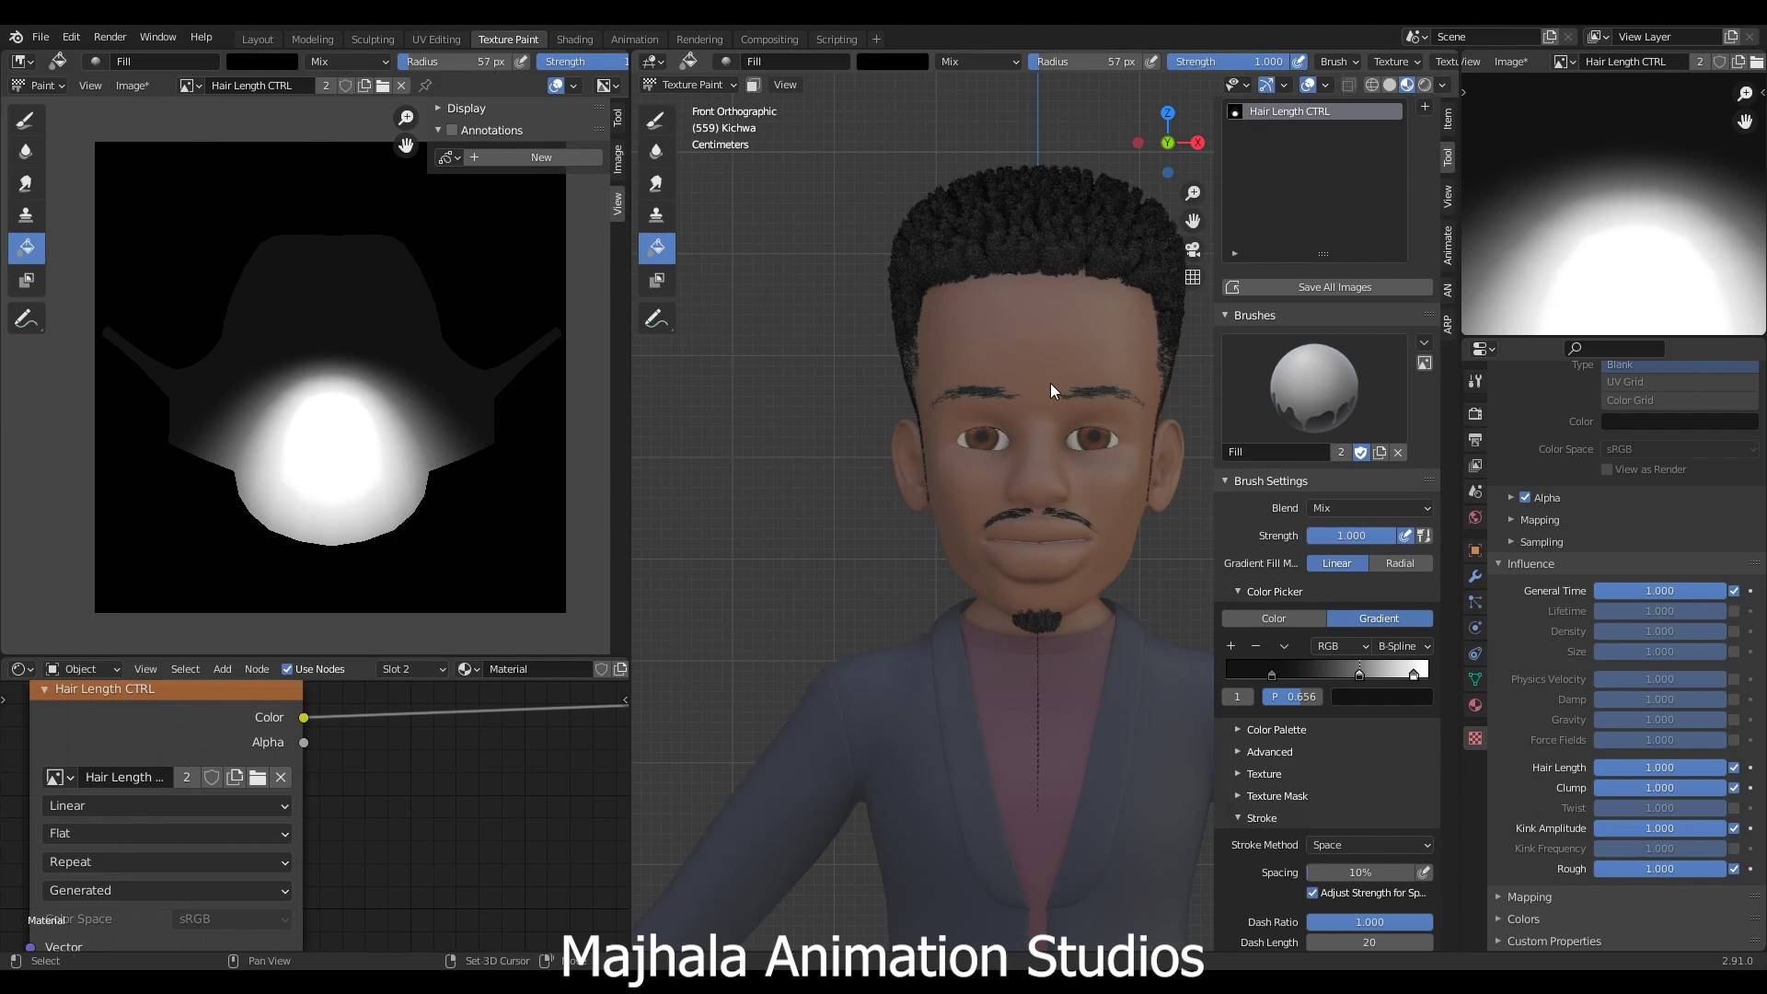
# - Examine the fade above the ear from the right side, both close up and from a distance
pyautogui.scroll(3, 1019, 428)
pyautogui.press('KP_3')
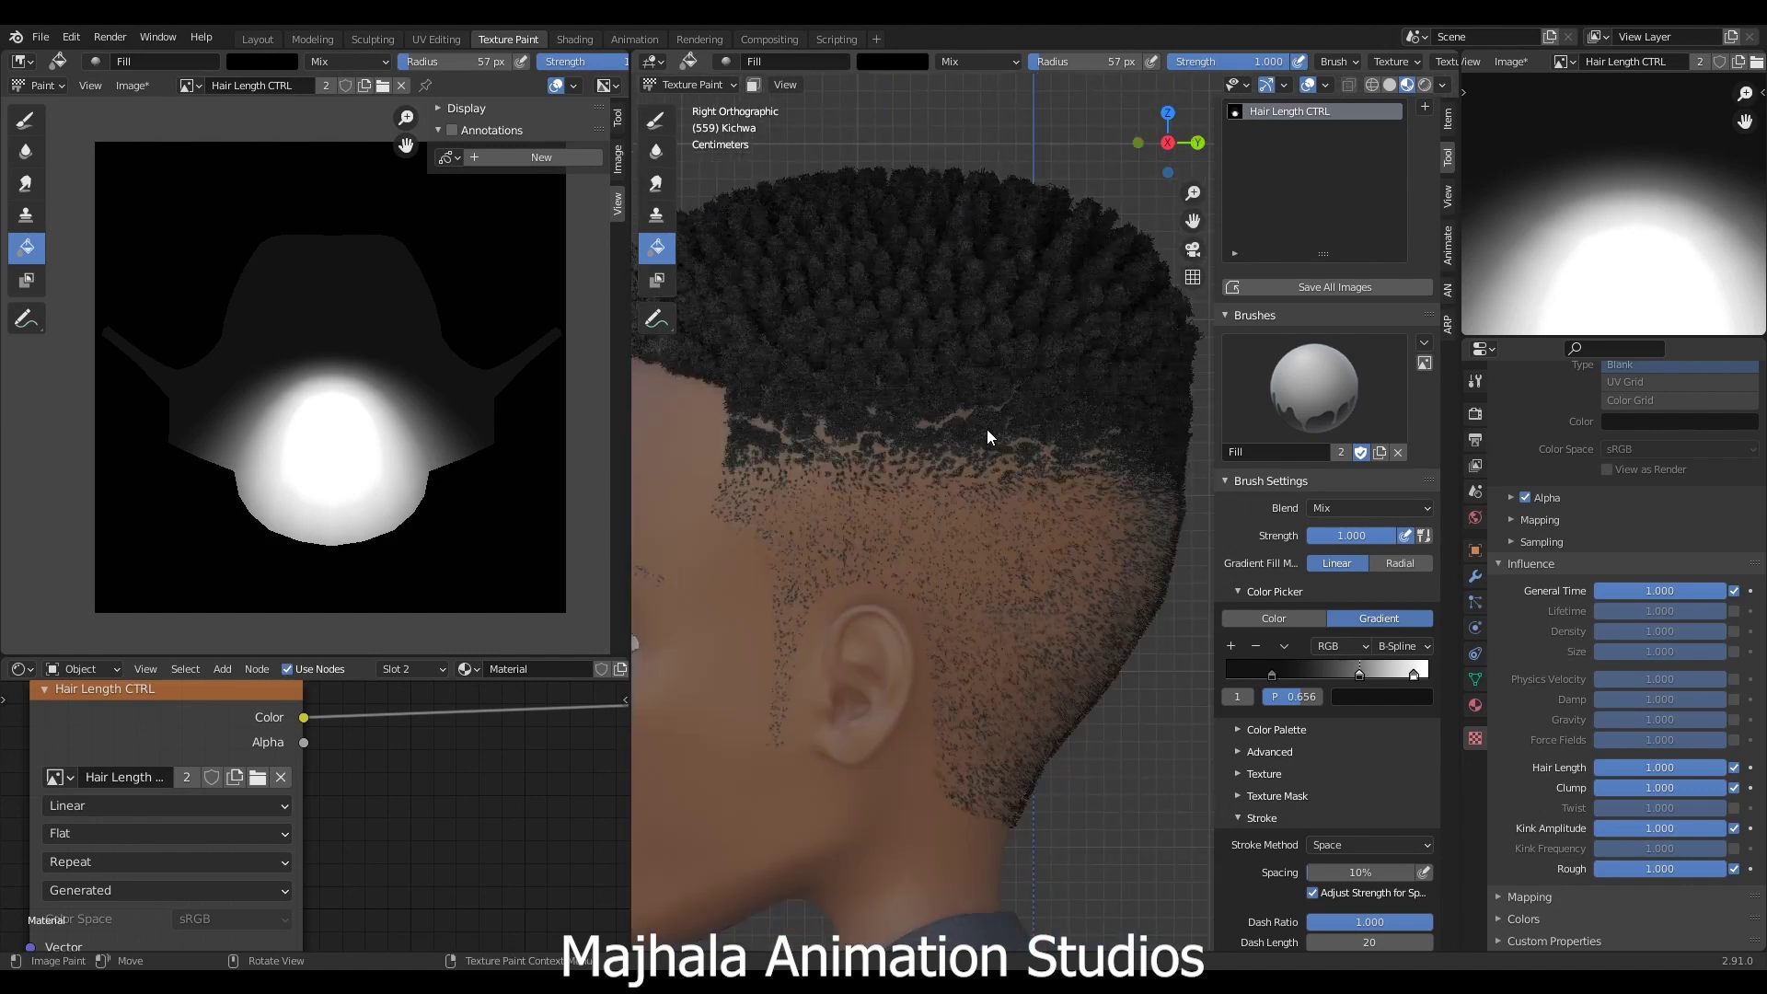
pyautogui.scroll(2, 929, 449)
pyautogui.scroll(2, 930, 449)
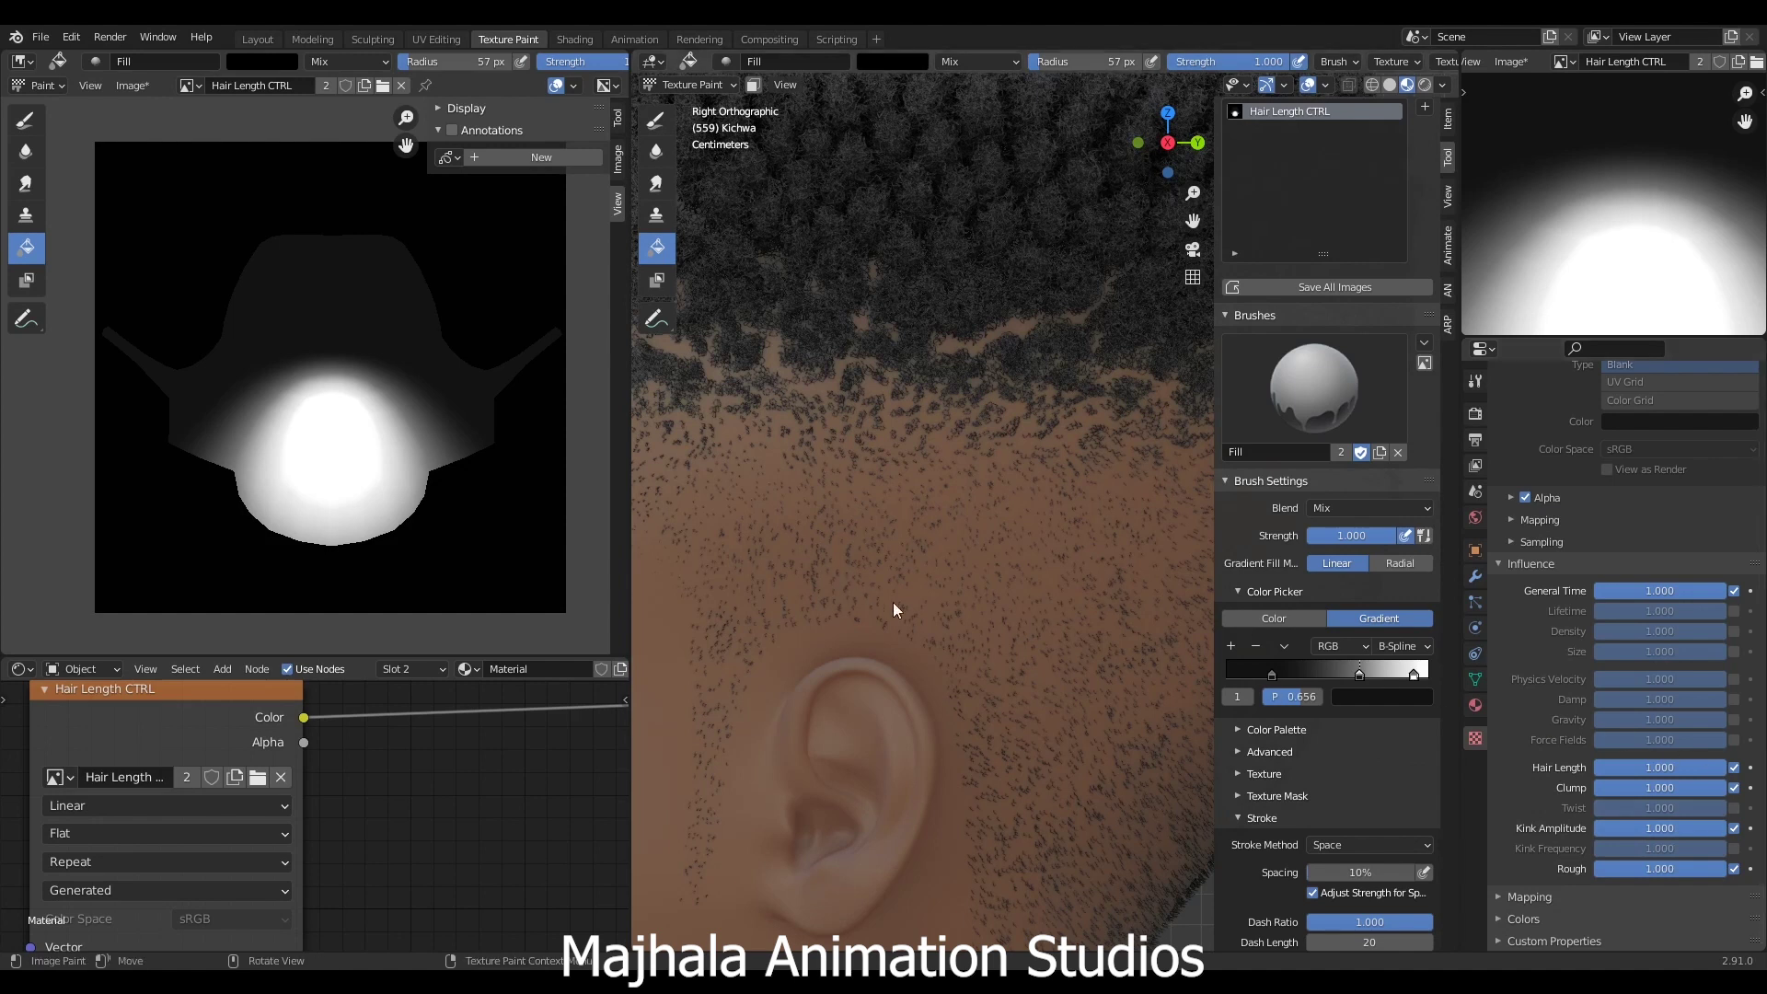
pyautogui.scroll(-4, 921, 607)
pyautogui.scroll(-3, 863, 450)
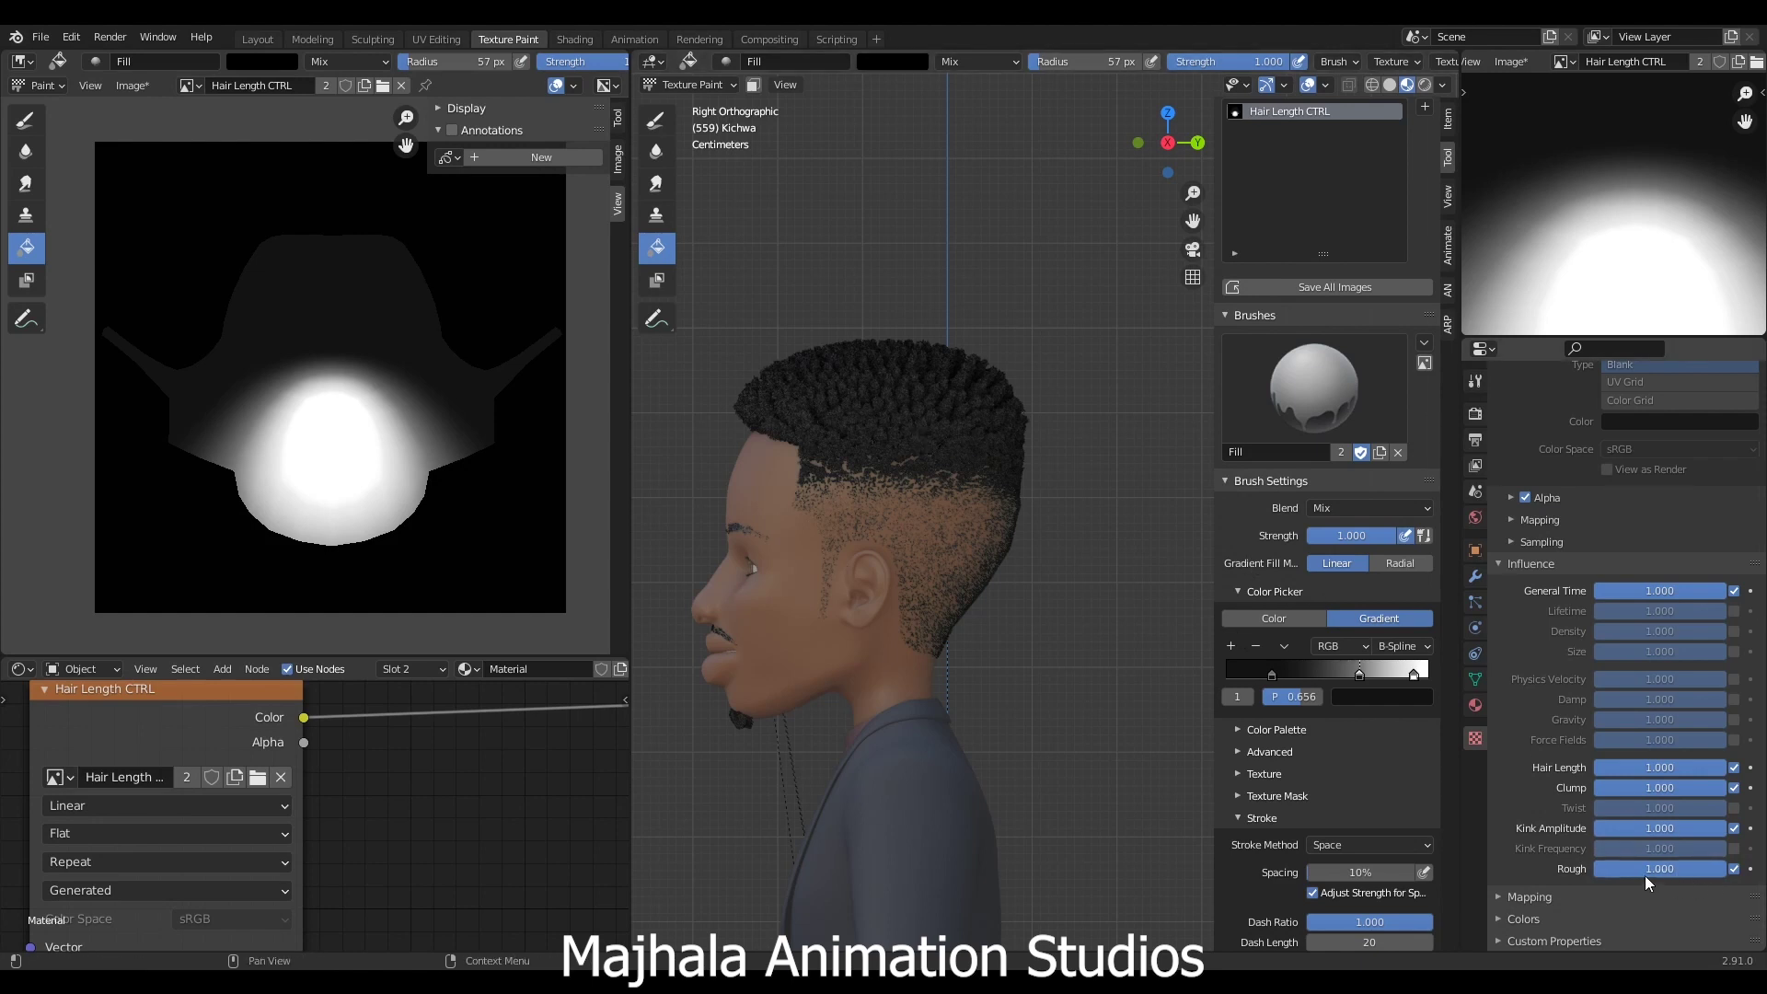
pyautogui.scroll(5, 876, 523)
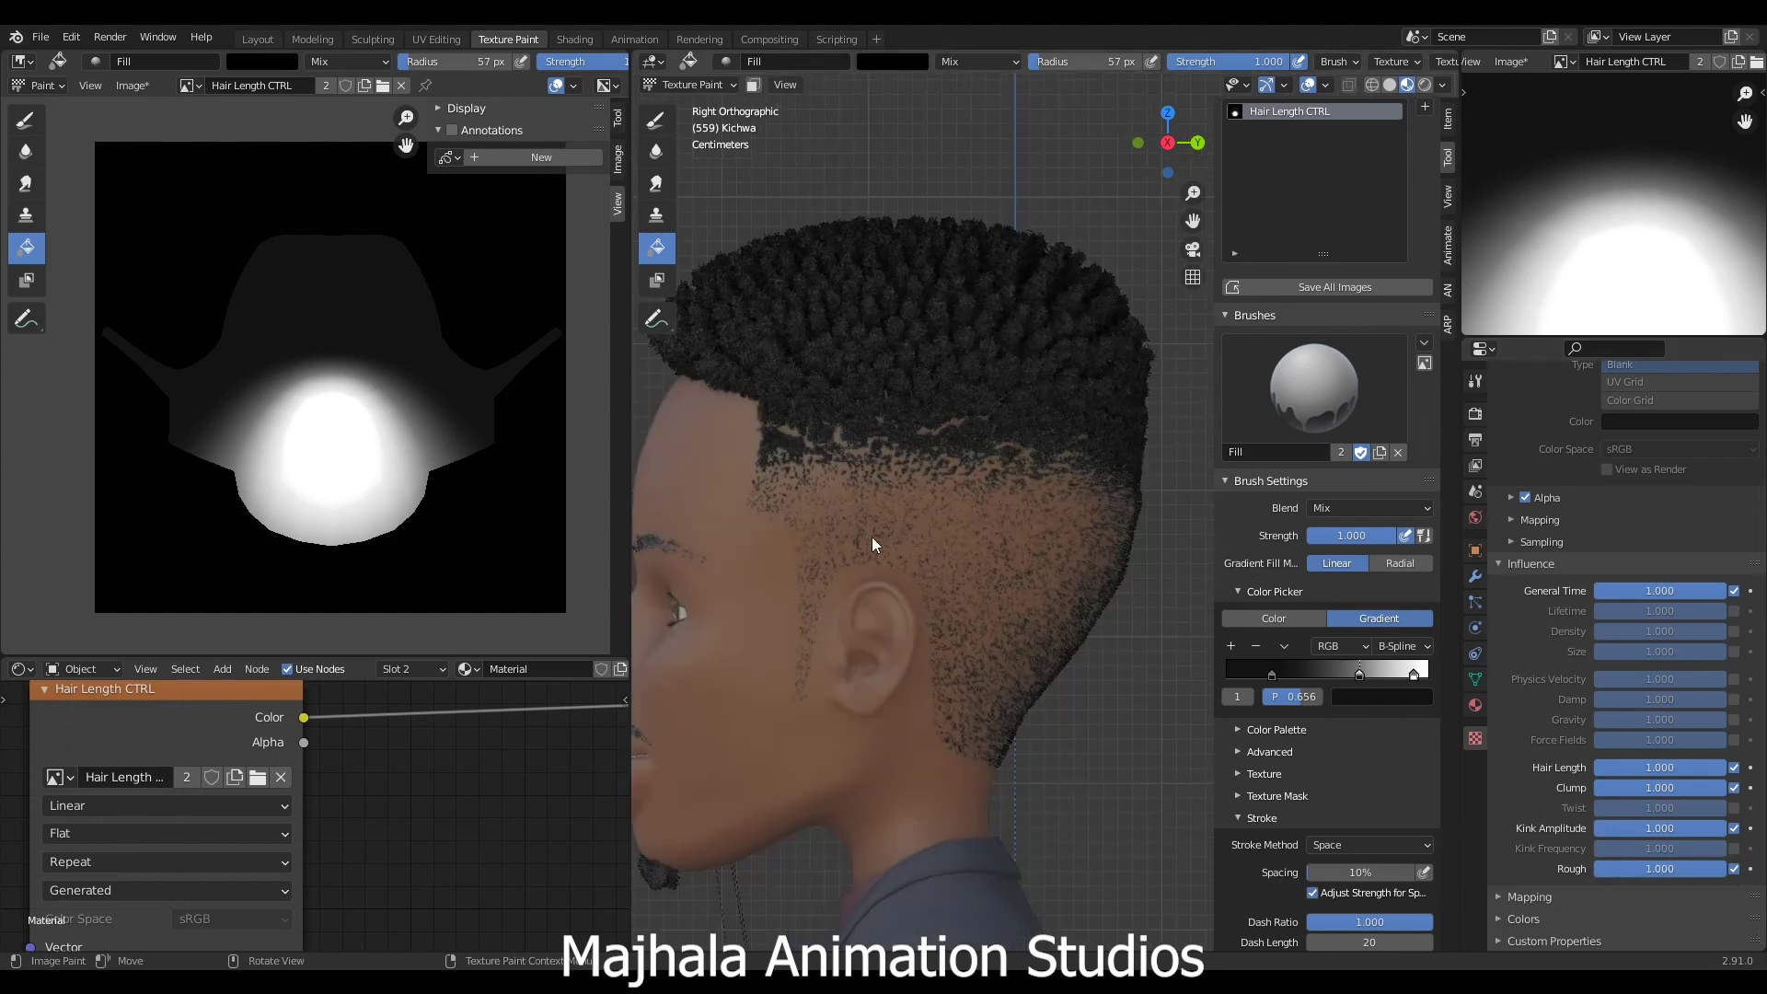
# - Compare the hair above the ear with the texture's Rough influence disabled, at 0.5 and at 1
pyautogui.click(1733, 870)
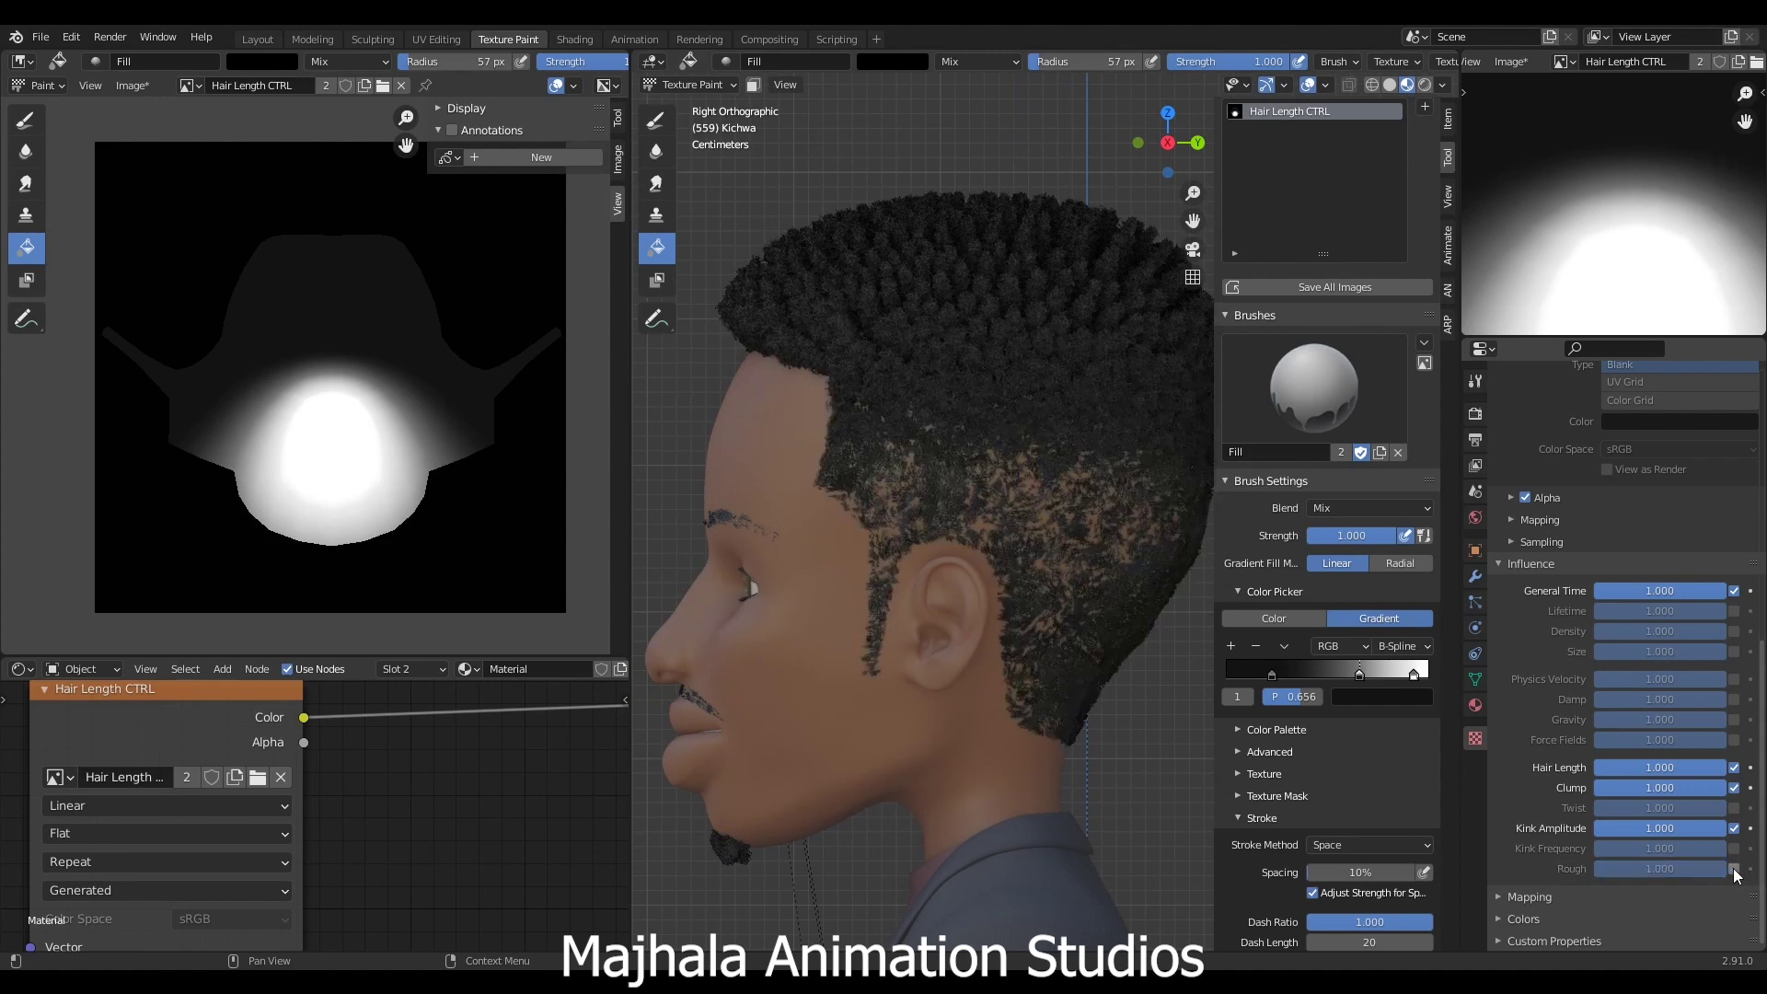
pyautogui.click(1733, 870)
pyautogui.doubleClick(1691, 868)
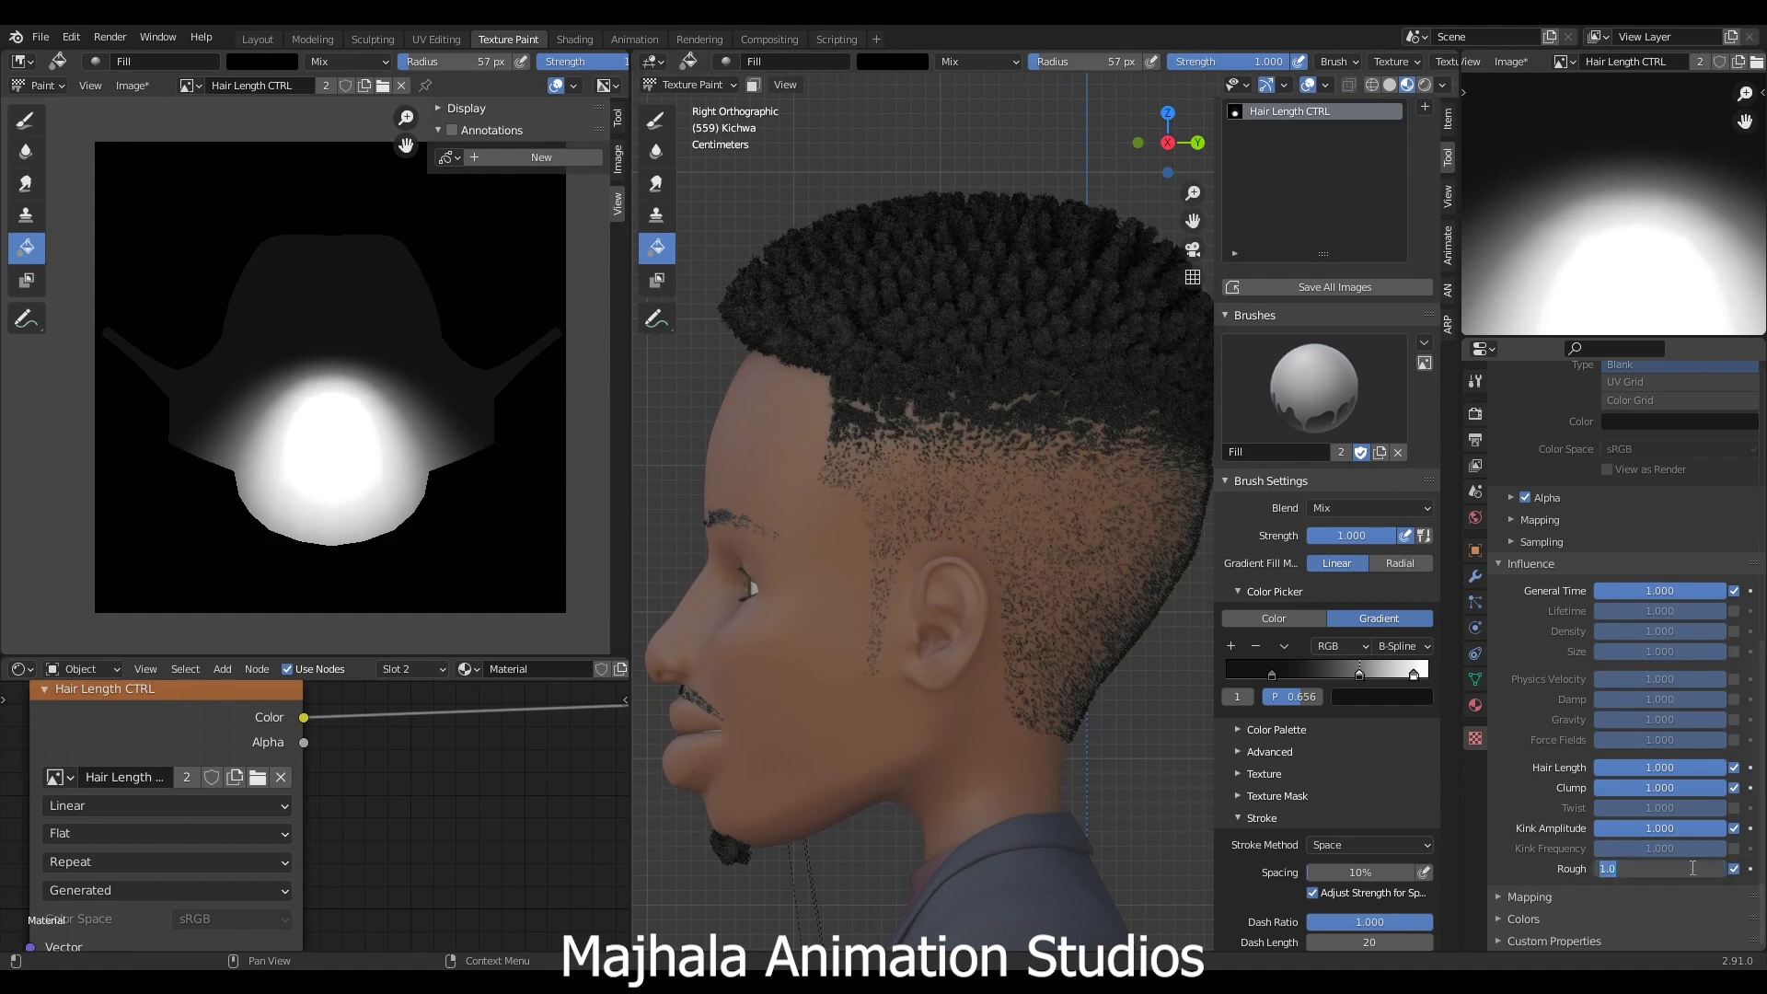
pyautogui.press('BackSpace')
pyautogui.write('.5')
pyautogui.press('Return')
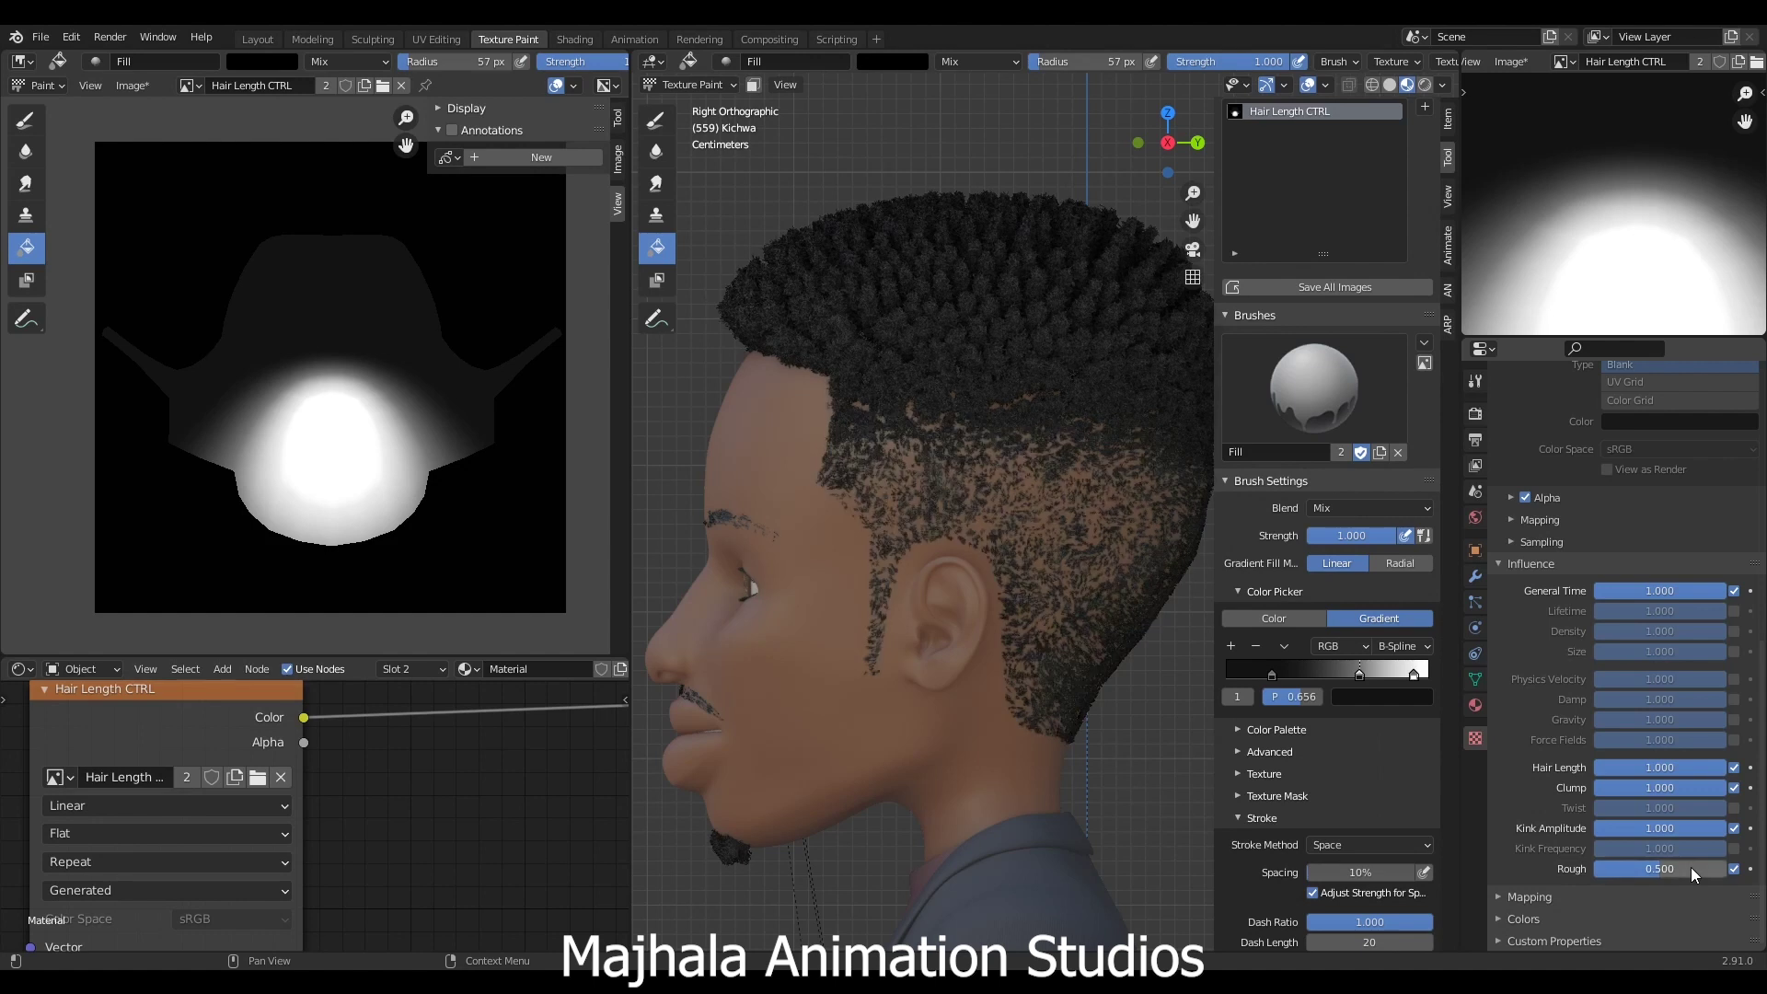
pyautogui.scroll(5, 968, 587)
pyautogui.scroll(3, 980, 523)
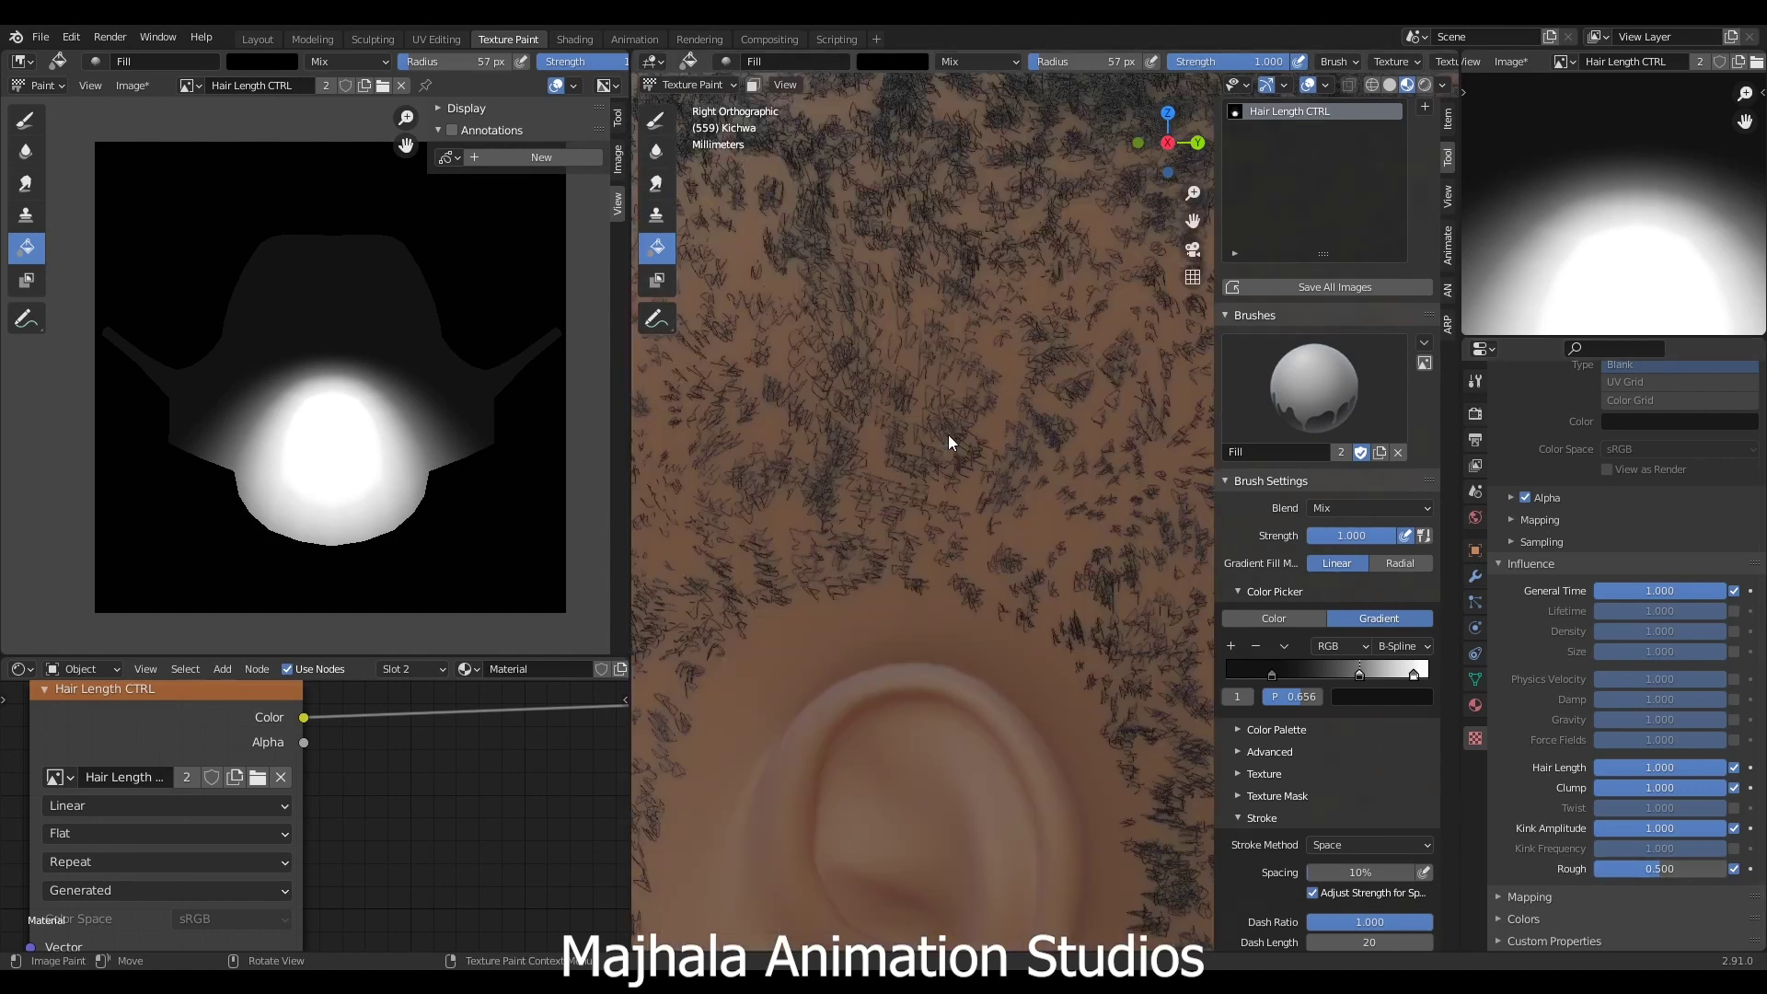
pyautogui.click(1663, 868)
pyautogui.write('1')
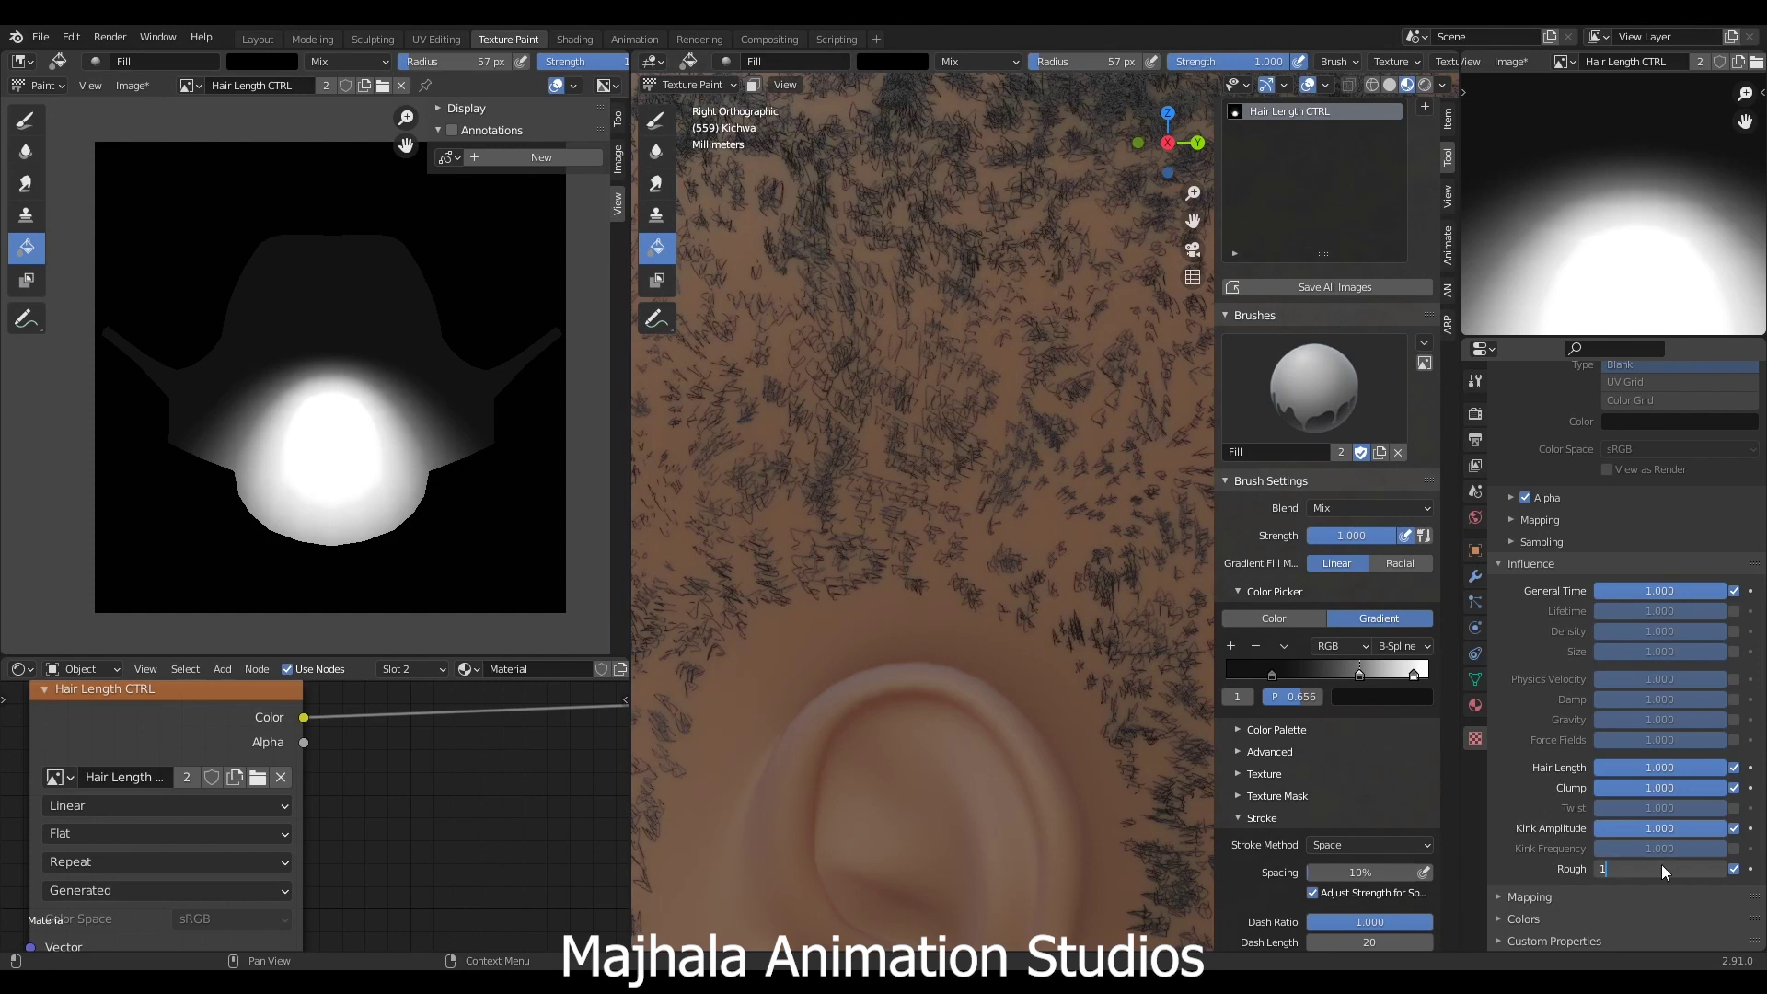
pyautogui.press('Return')
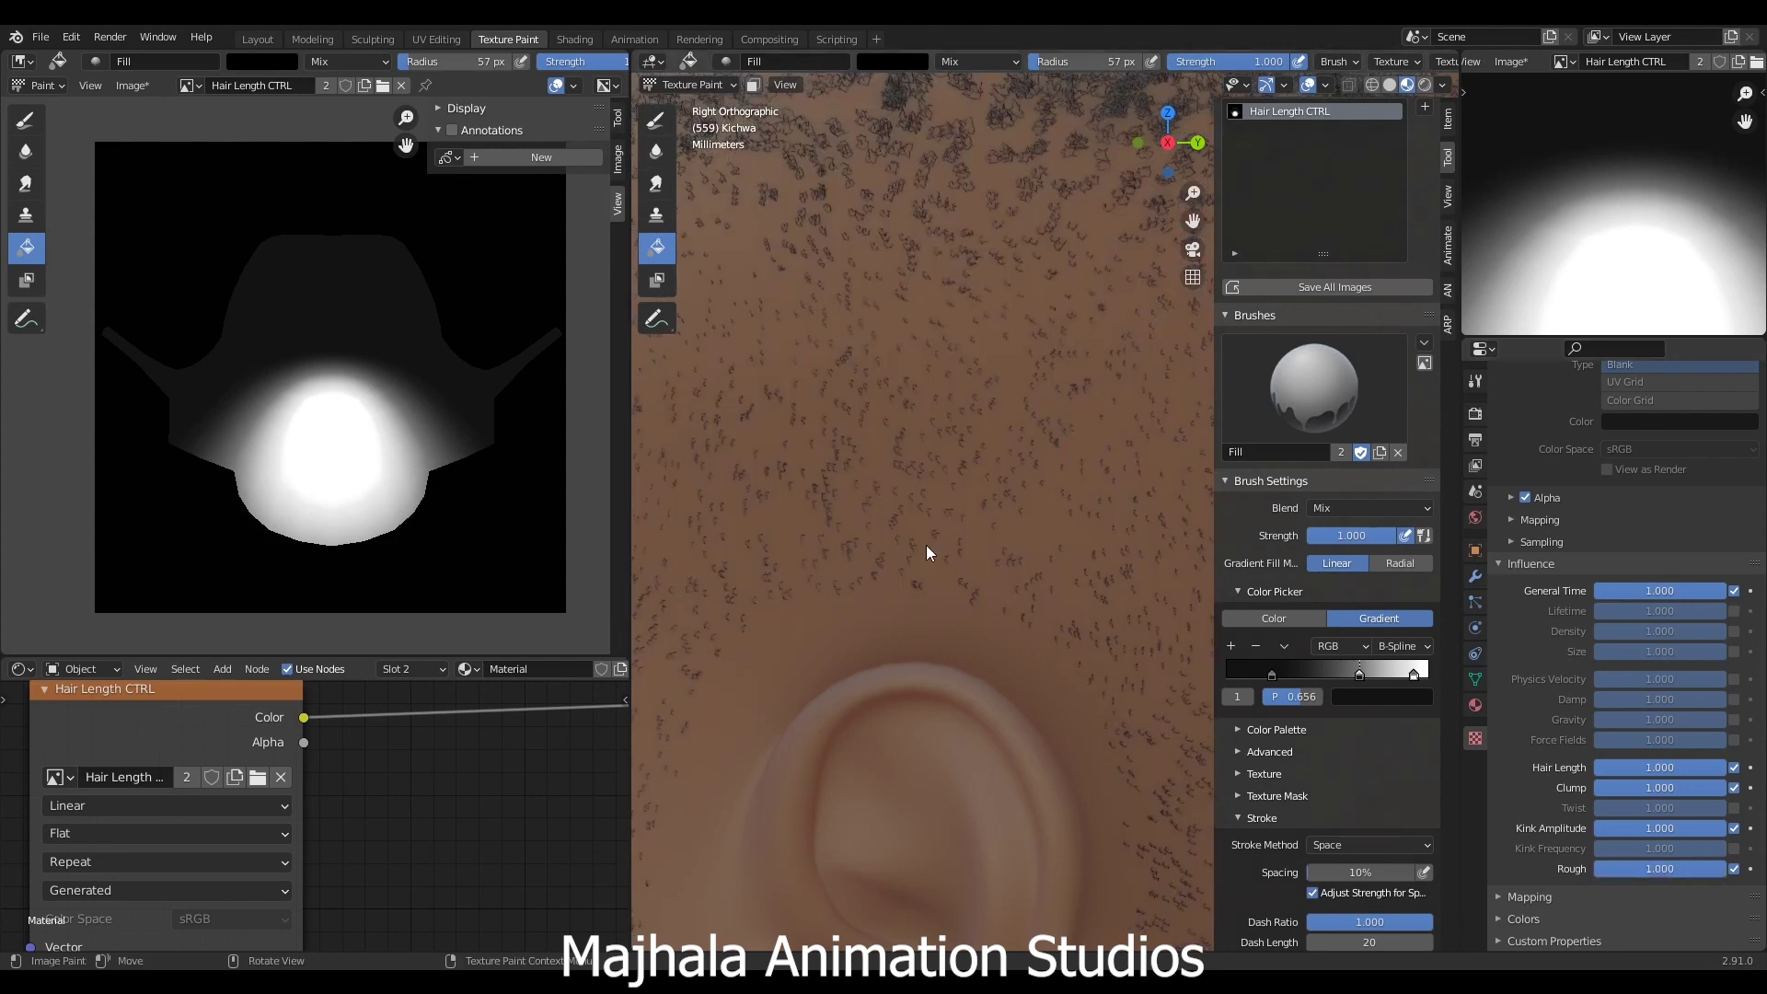
pyautogui.scroll(-3, 927, 548)
# - Compare the hair with the Kink Amplitude influence disabled and enabled, and try it at 0.5
pyautogui.click(1734, 828)
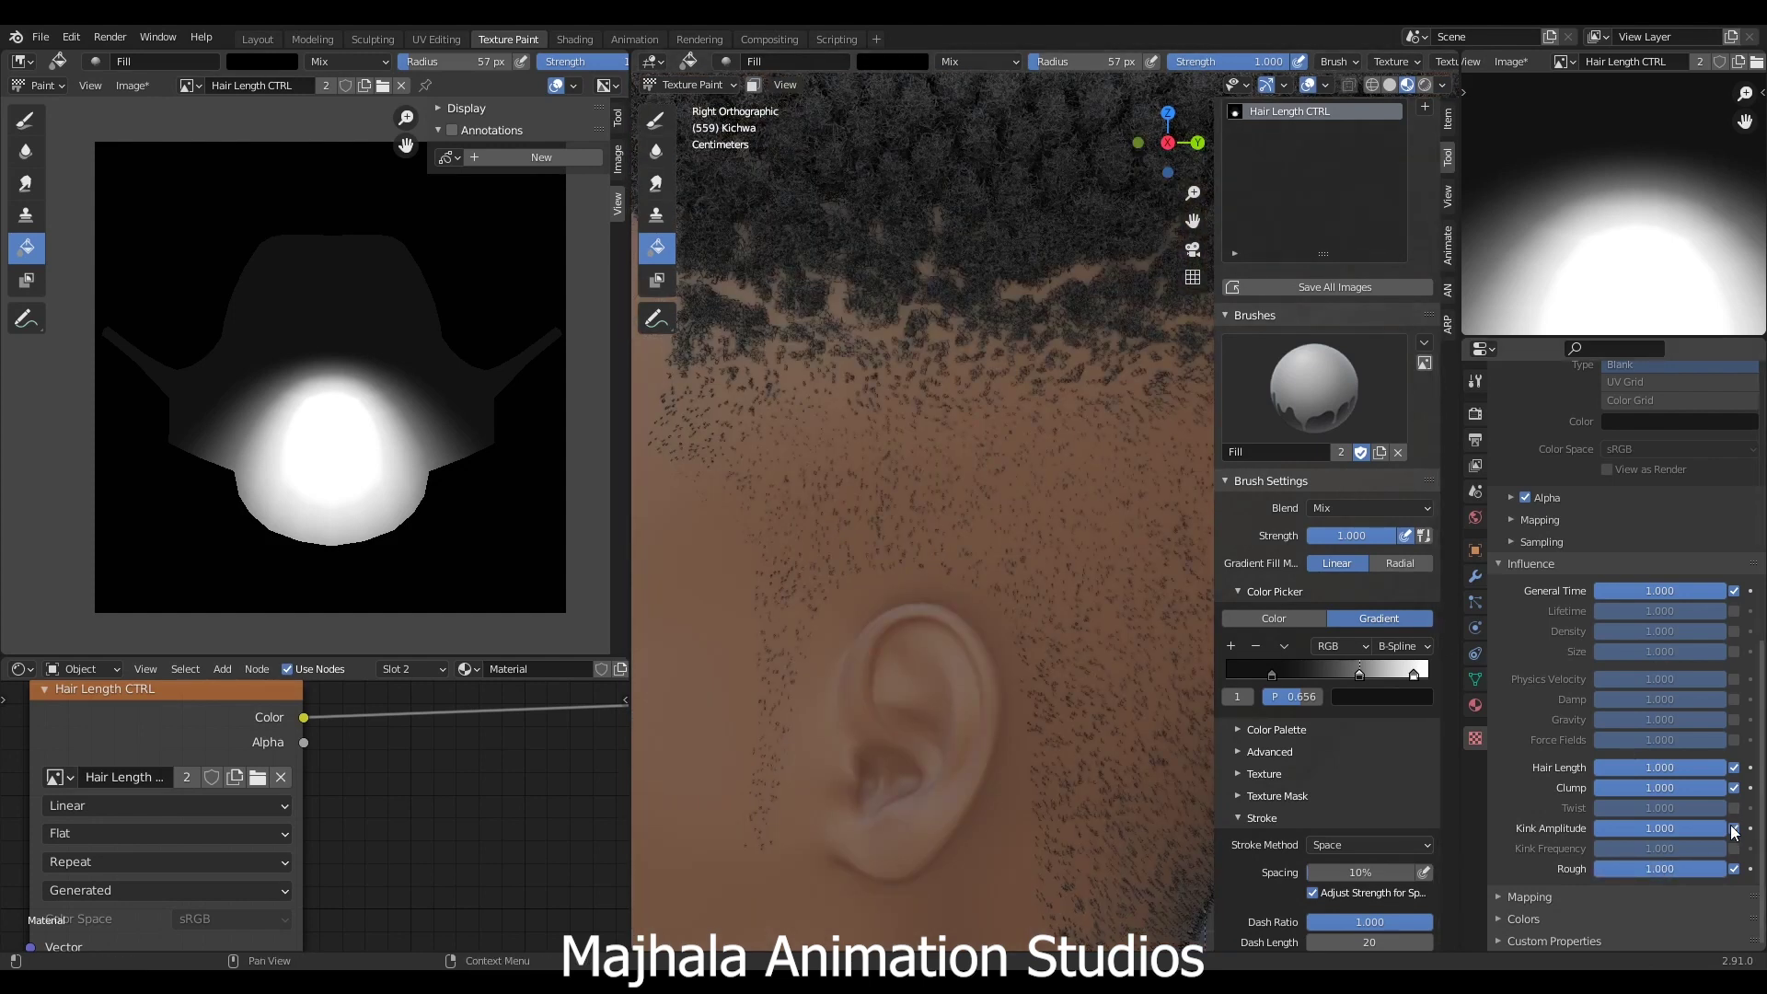
pyautogui.click(1734, 828)
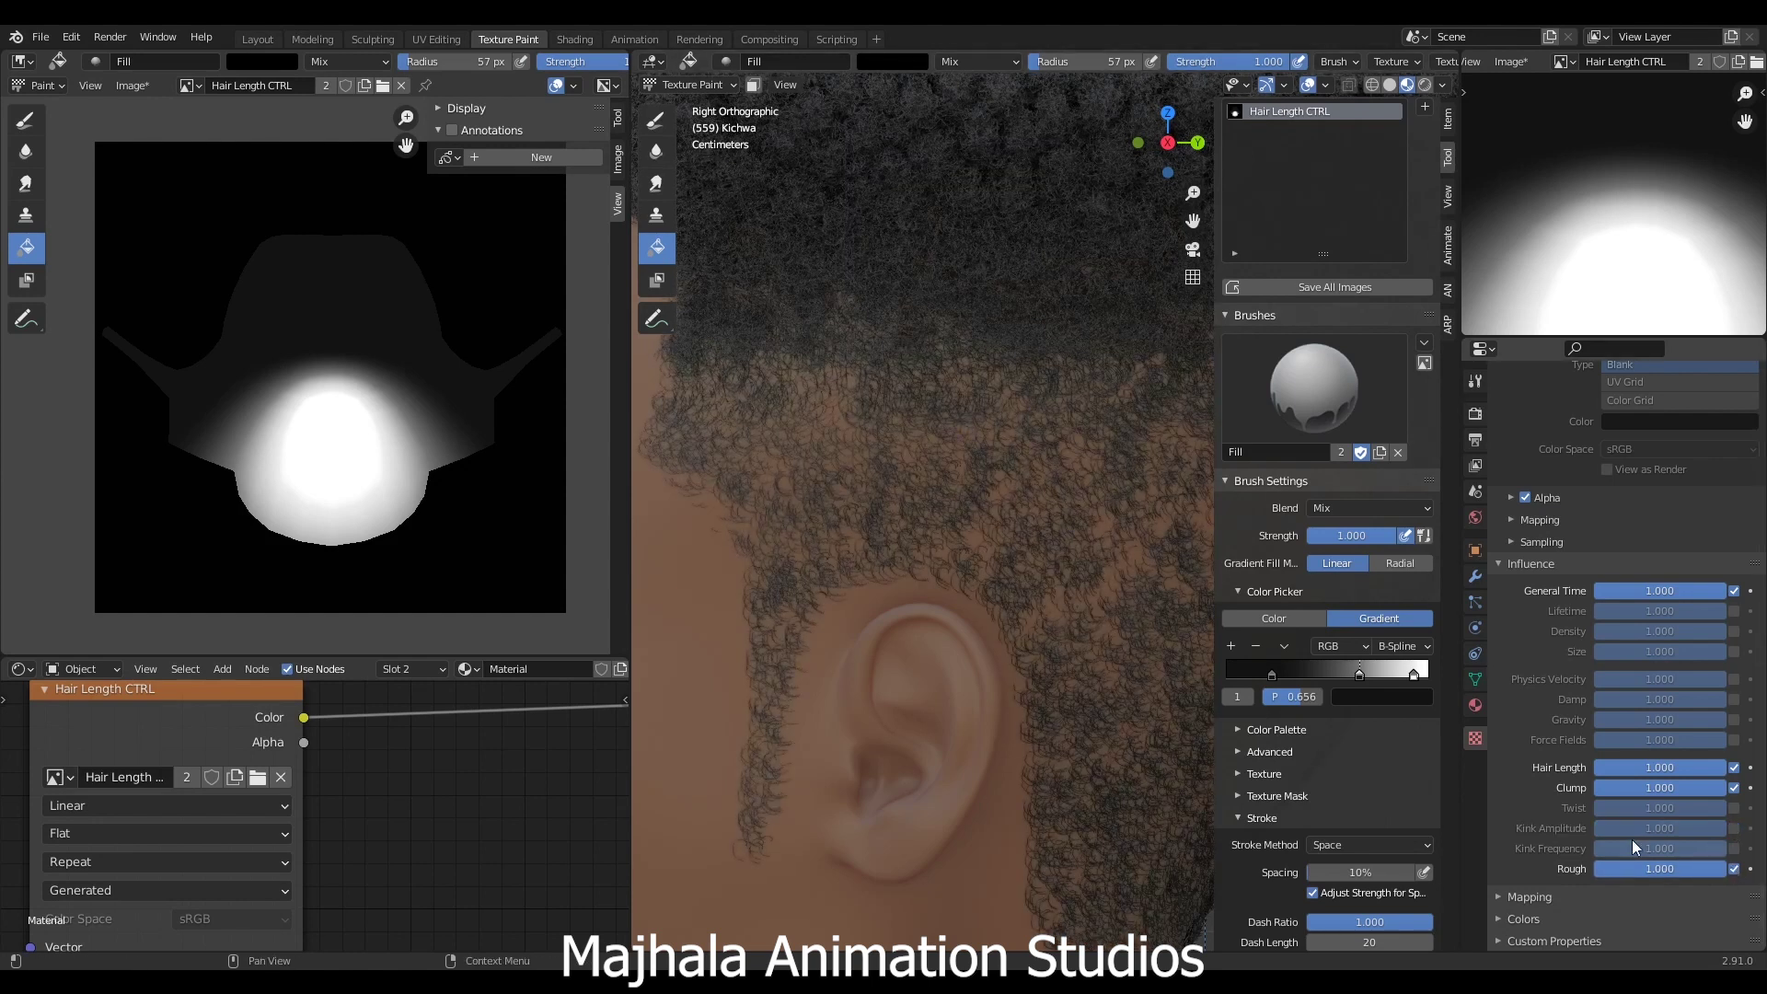
pyautogui.click(1734, 830)
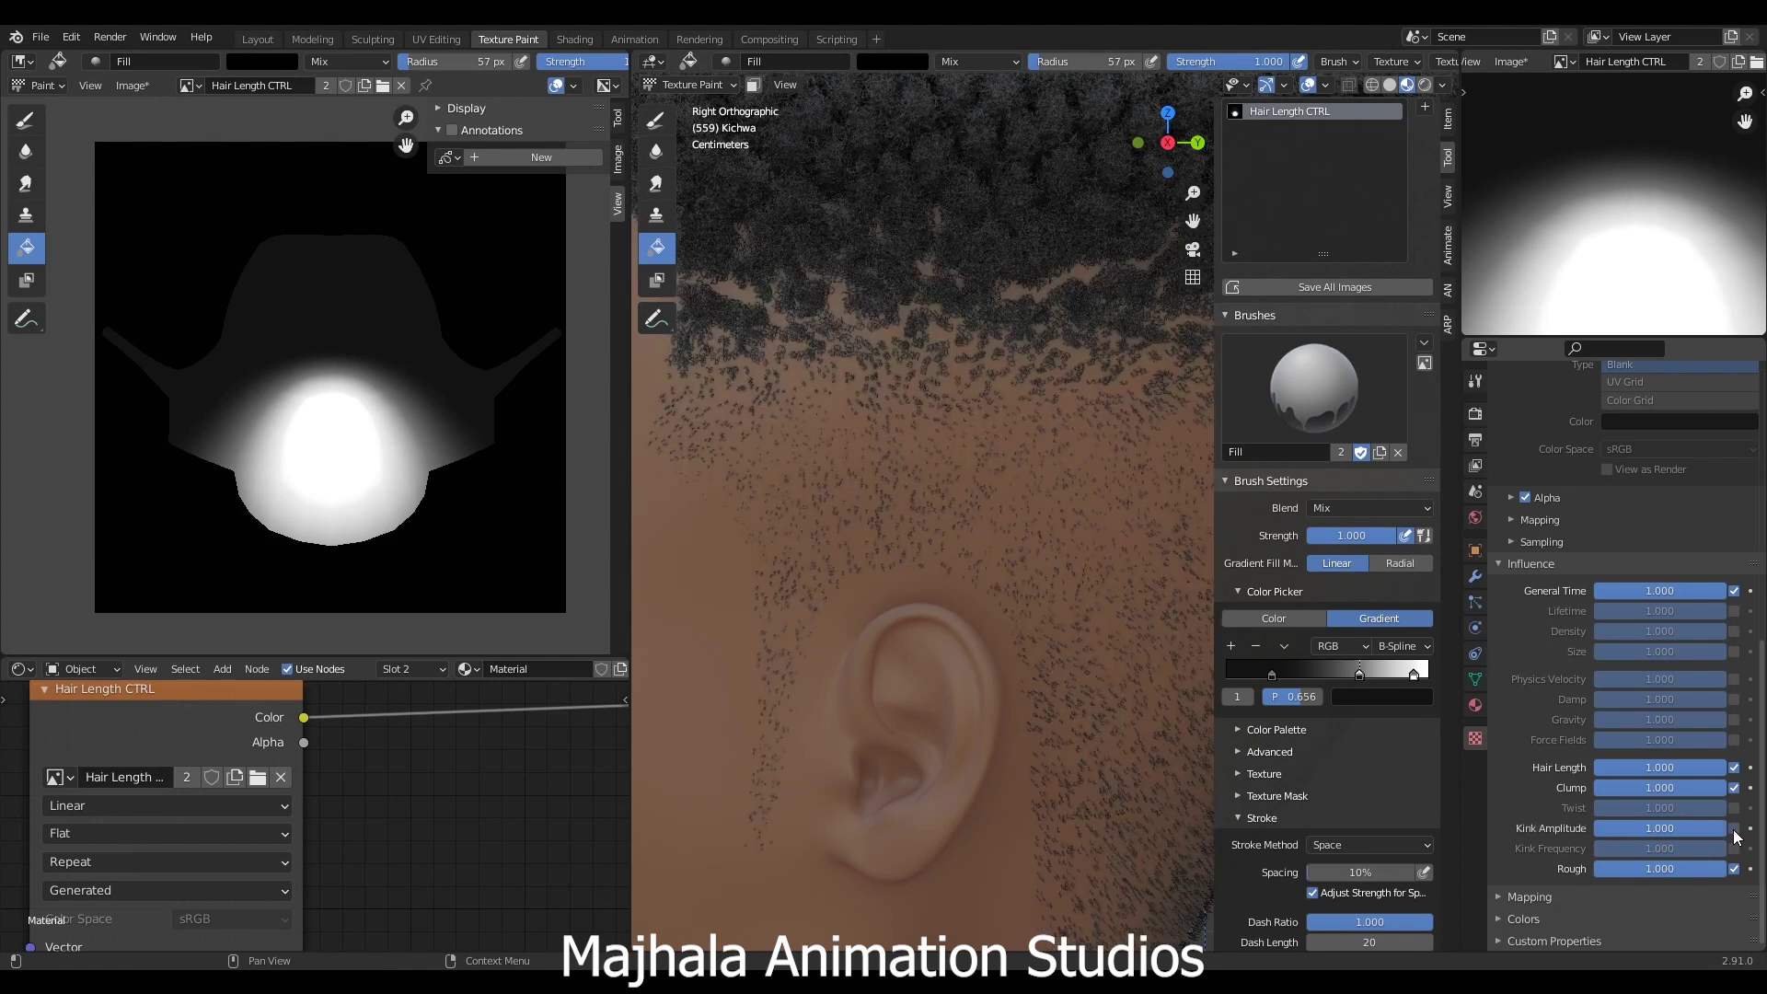
pyautogui.click(1682, 830)
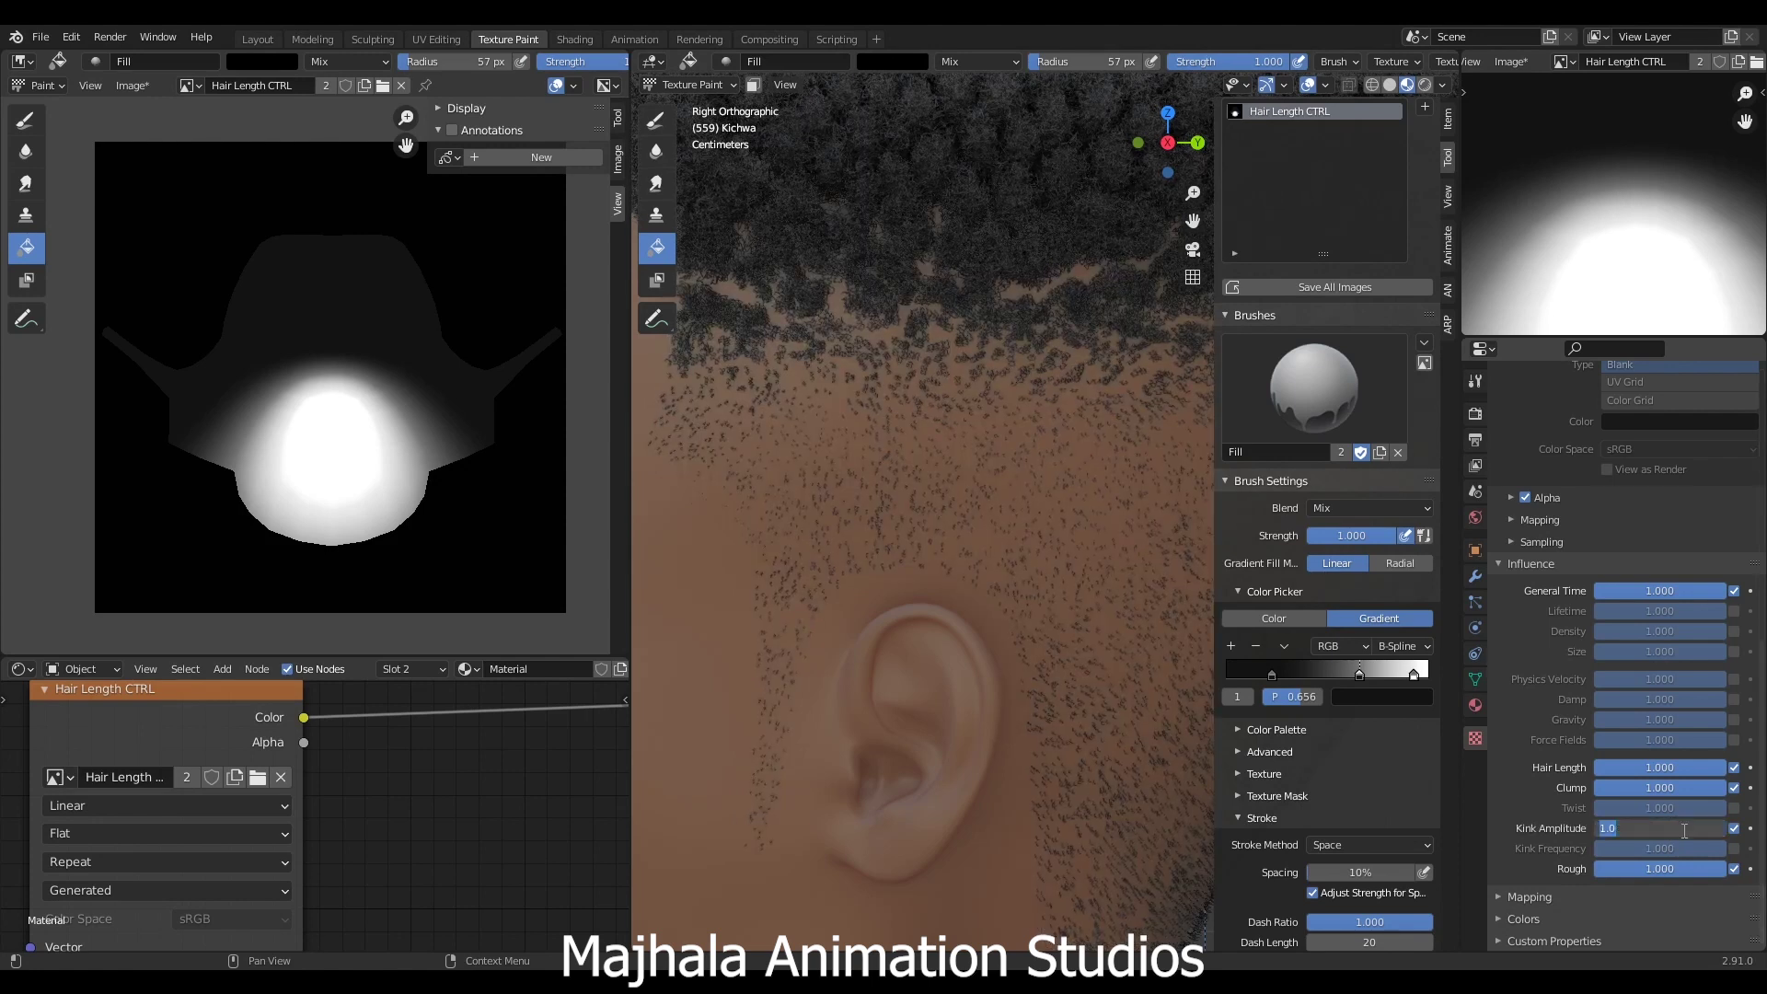
pyautogui.write('.5')
pyautogui.press('Return')
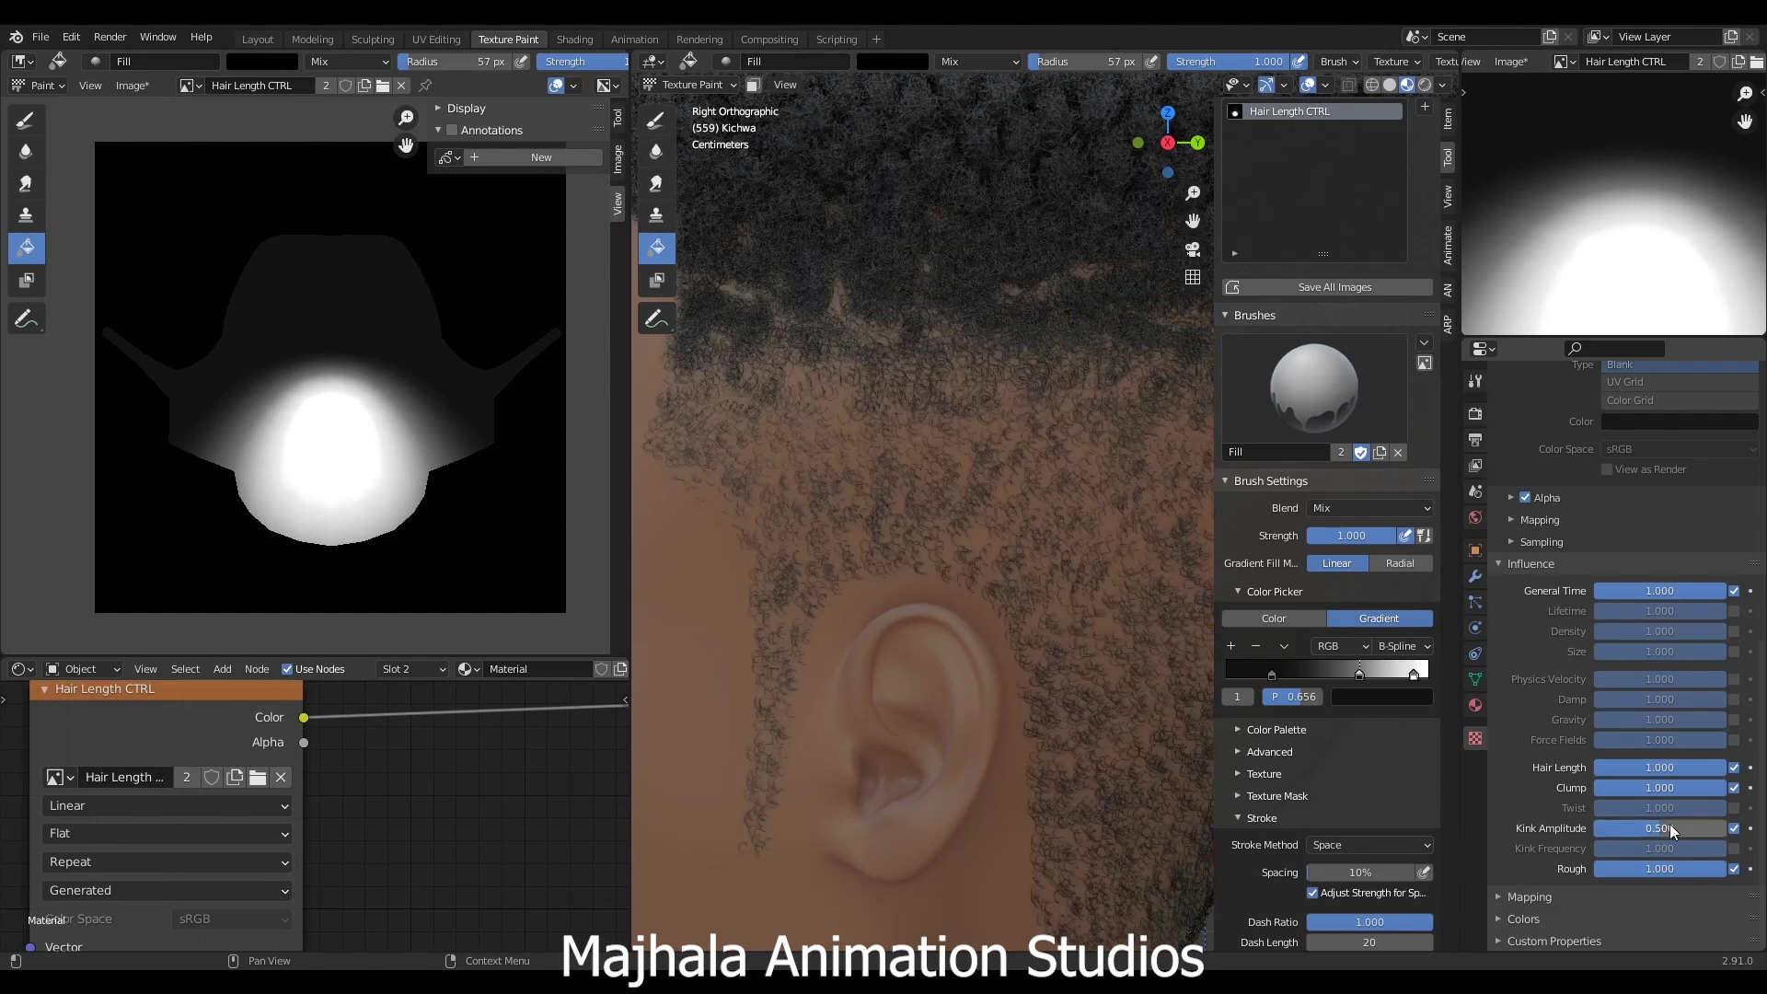
pyautogui.scroll(-5, 999, 541)
pyautogui.scroll(5, 1001, 510)
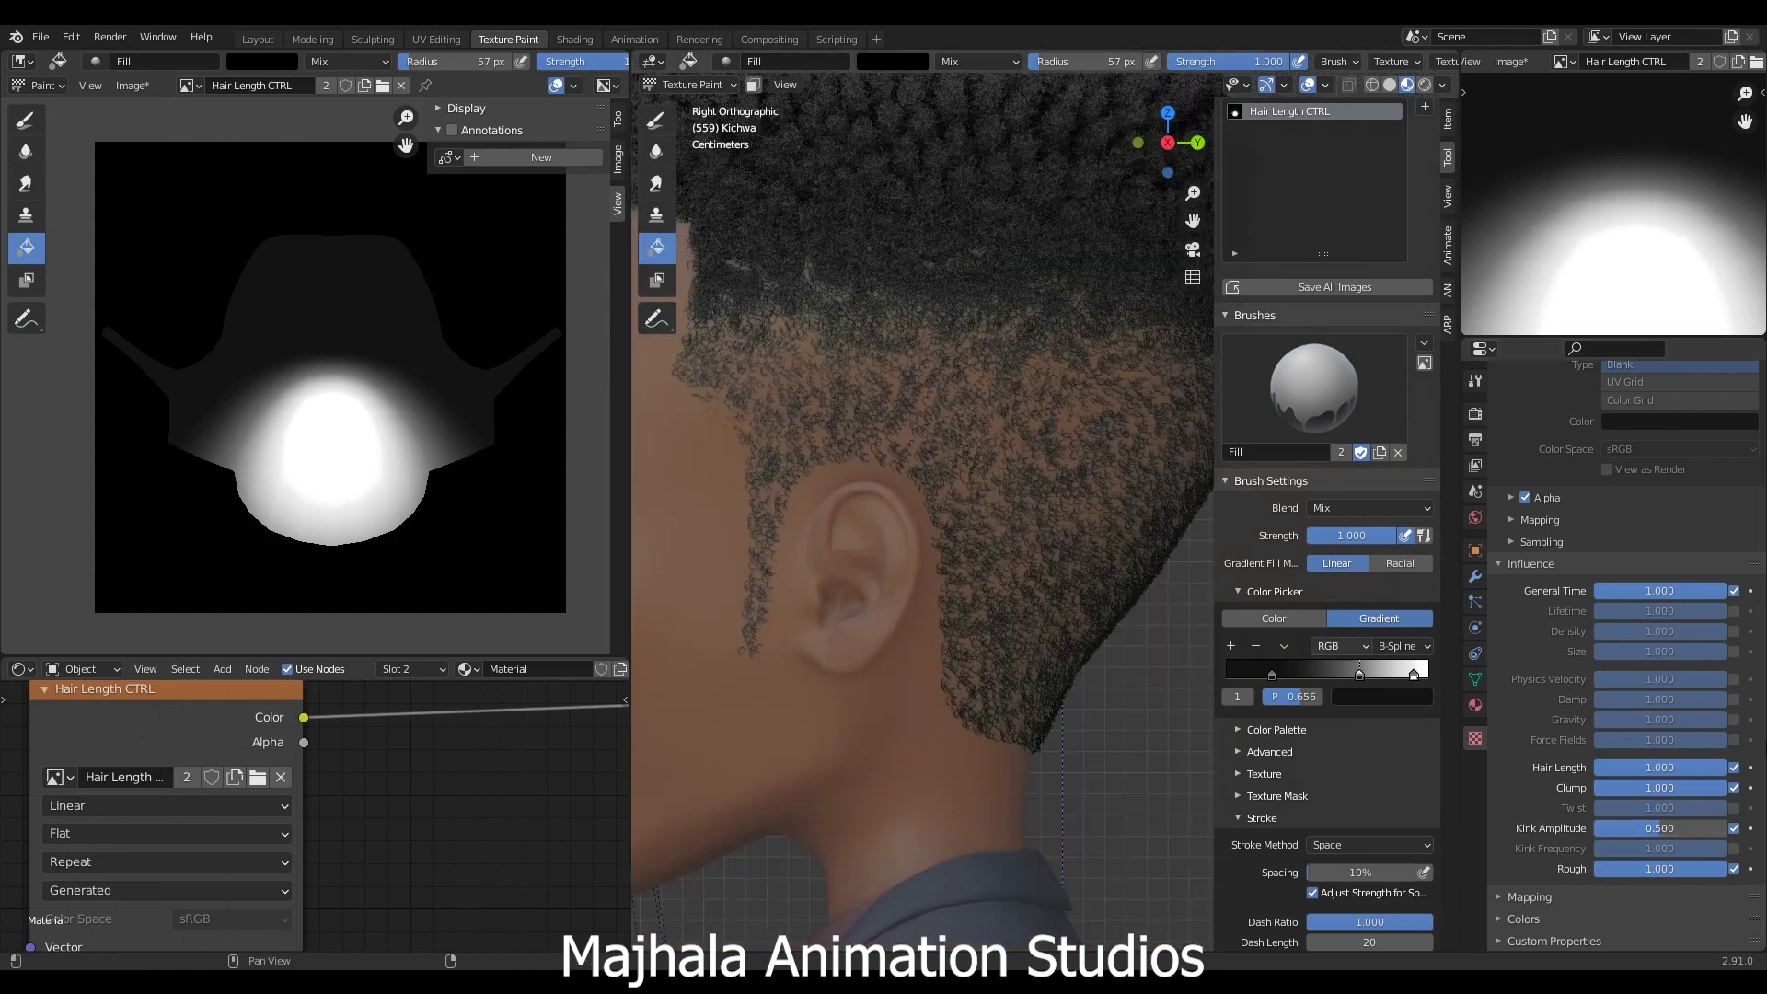
# - Set the texture's Kink Amplitude influence to 0.75
pyautogui.doubleClick(1696, 831)
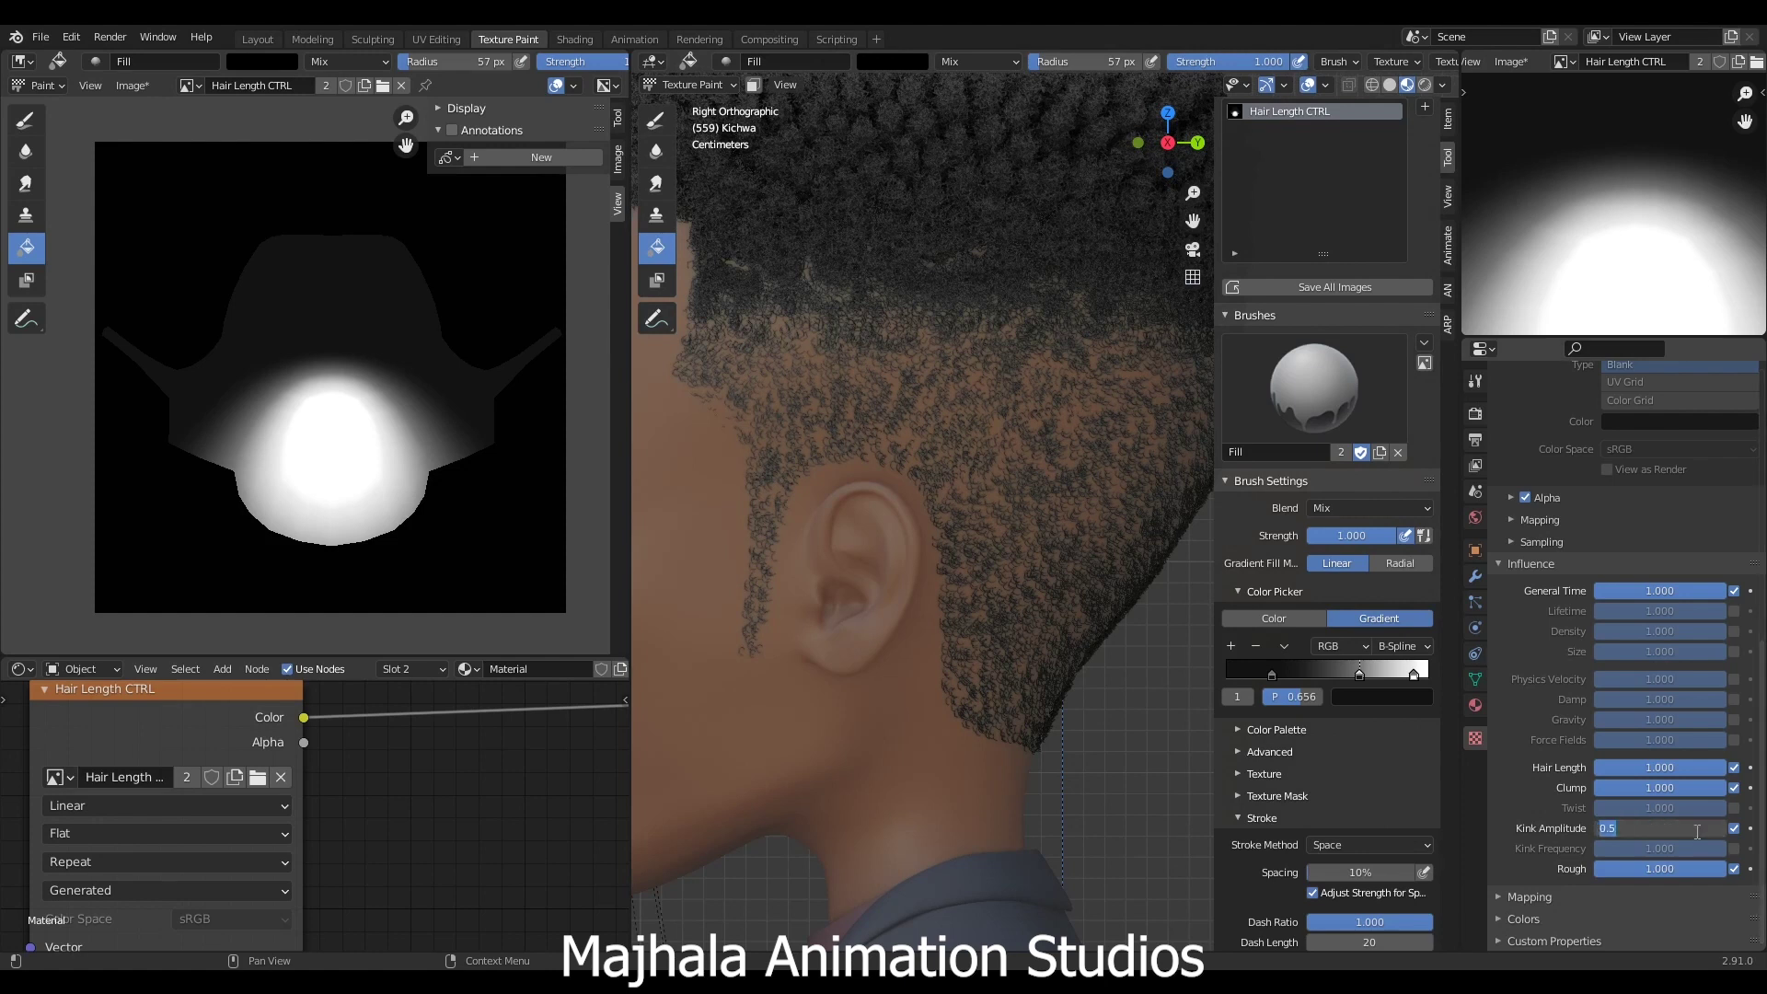
pyautogui.write('.75')
pyautogui.press('Return')
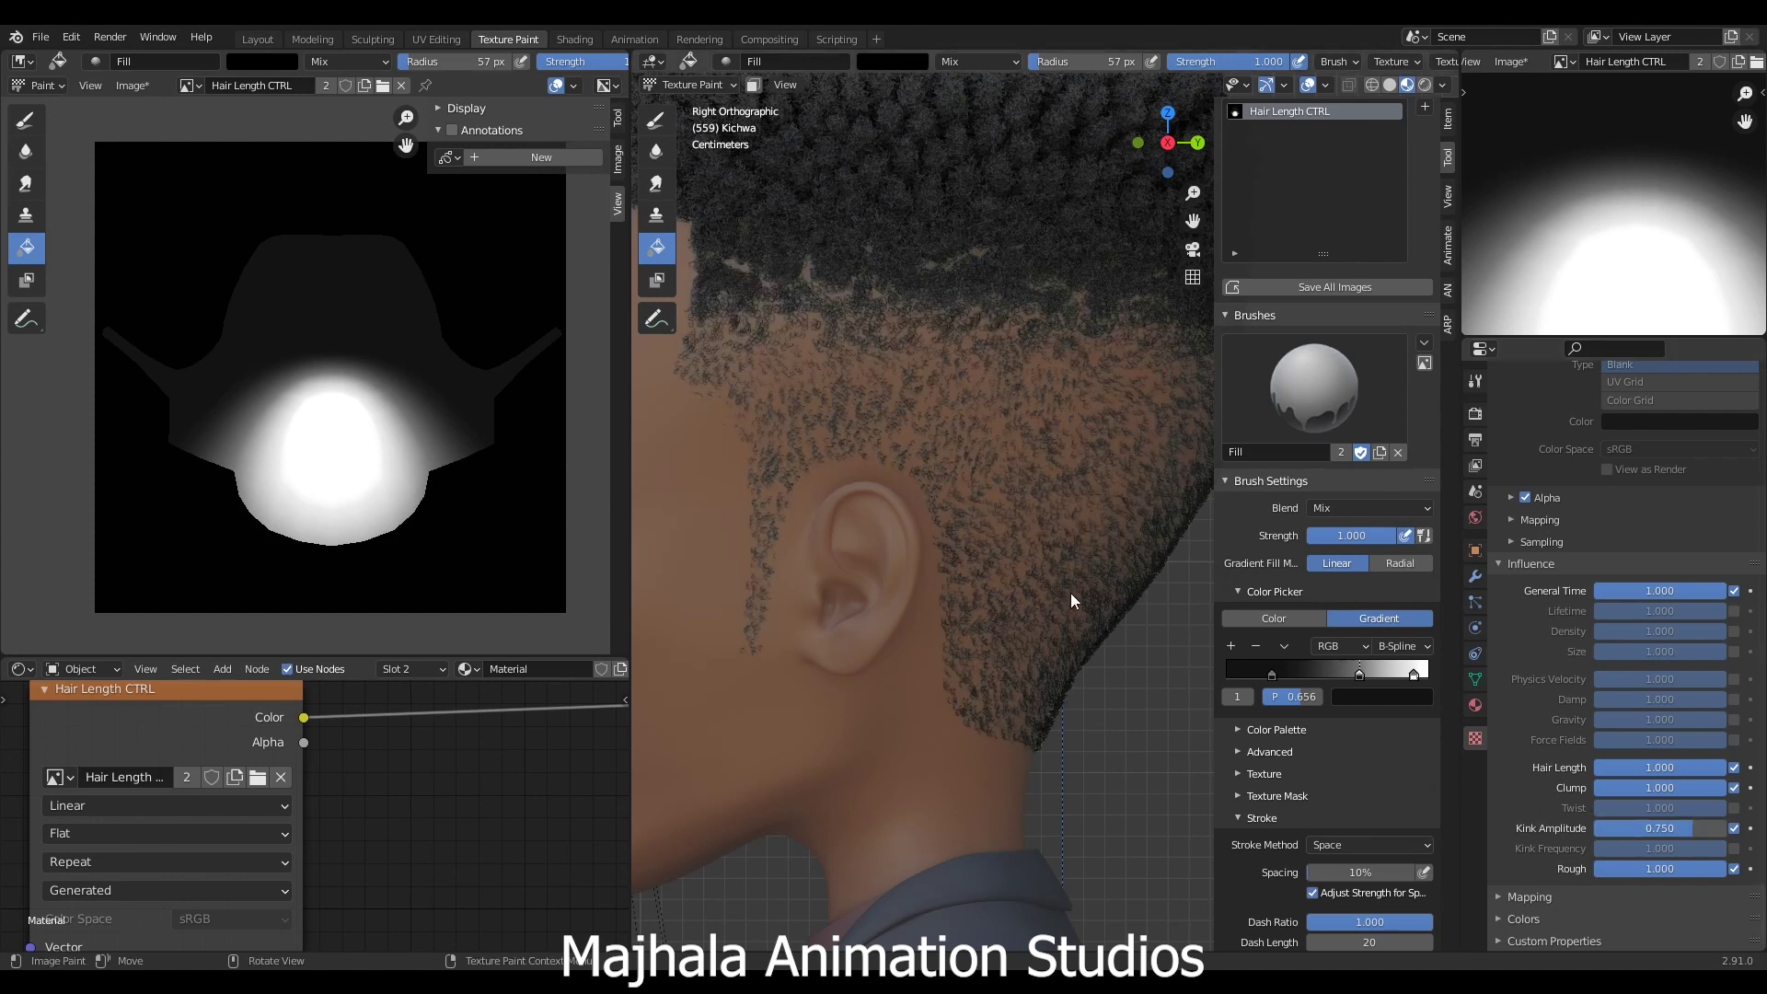
# - Inspect the kinked fade at the back of the head and around the ear and sideburn from the right side
pyautogui.scroll(-3, 986, 563)
pyautogui.moveTo(987, 563); pyautogui.dragTo(1062, 471, button='middle')
pyautogui.moveTo(1062, 587); pyautogui.dragTo(979, 554, button='middle')
pyautogui.scroll(2, 1095, 600)
pyautogui.scroll(-2, 948, 559)
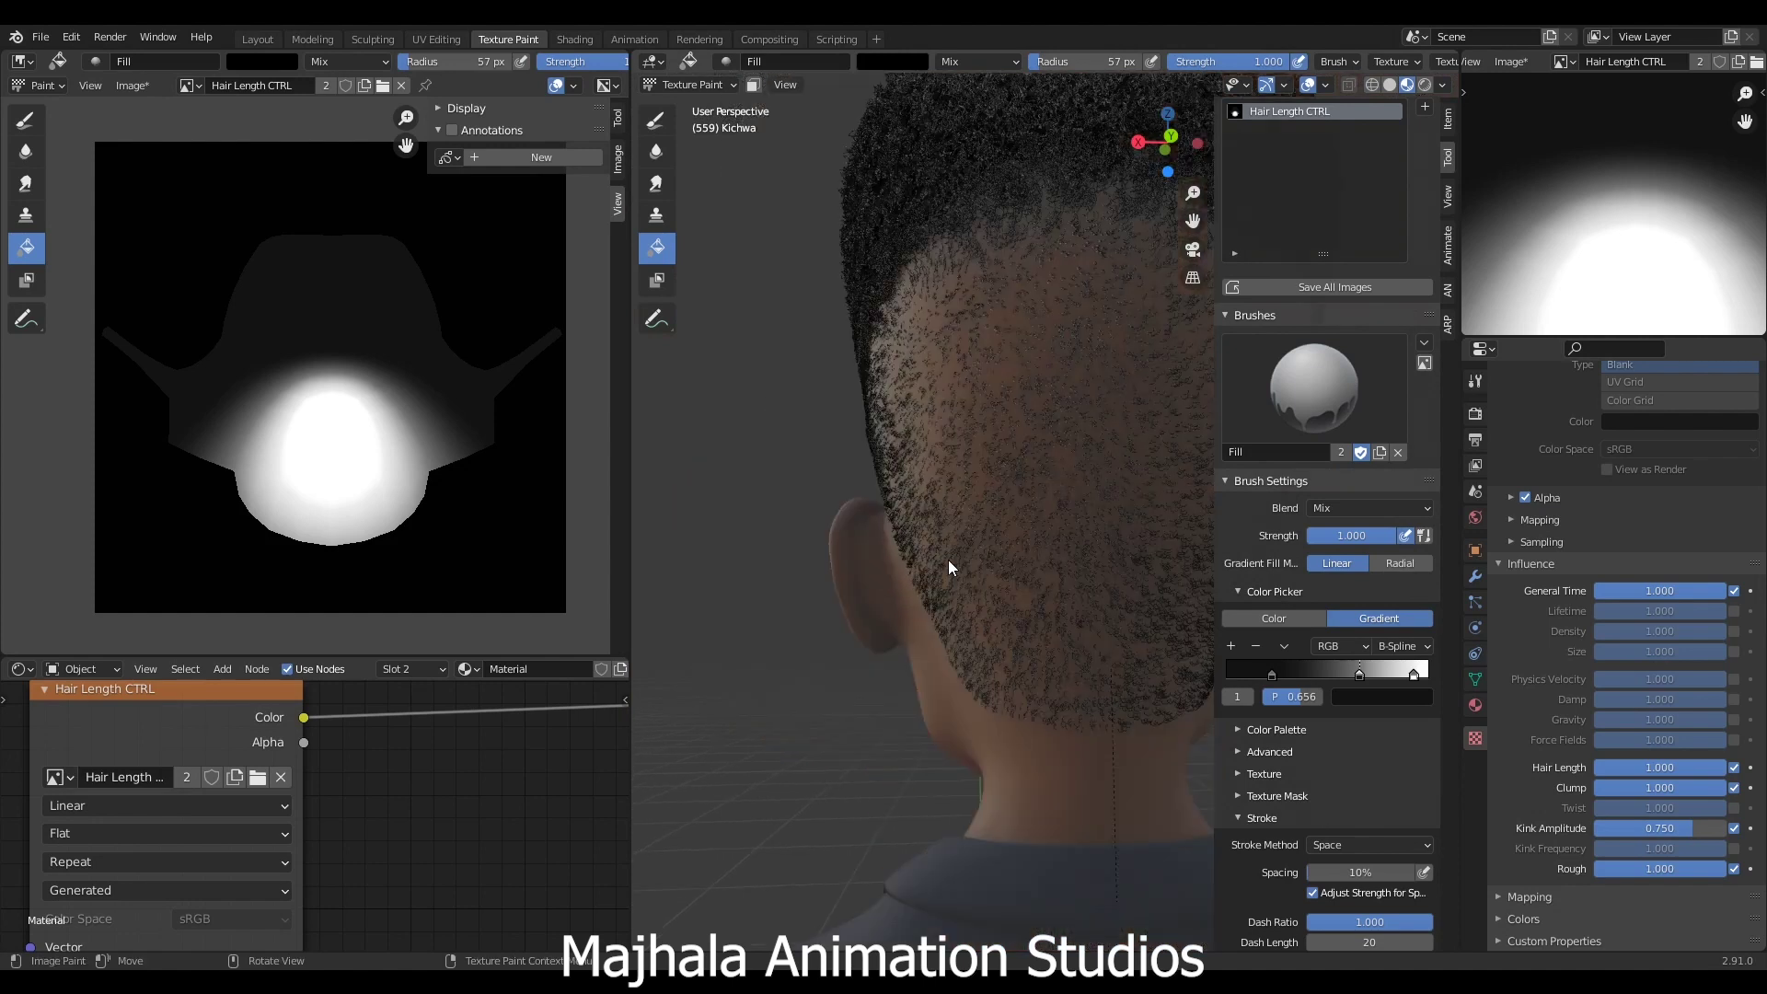
pyautogui.press('KP_3')
pyautogui.scroll(-2, 971, 464)
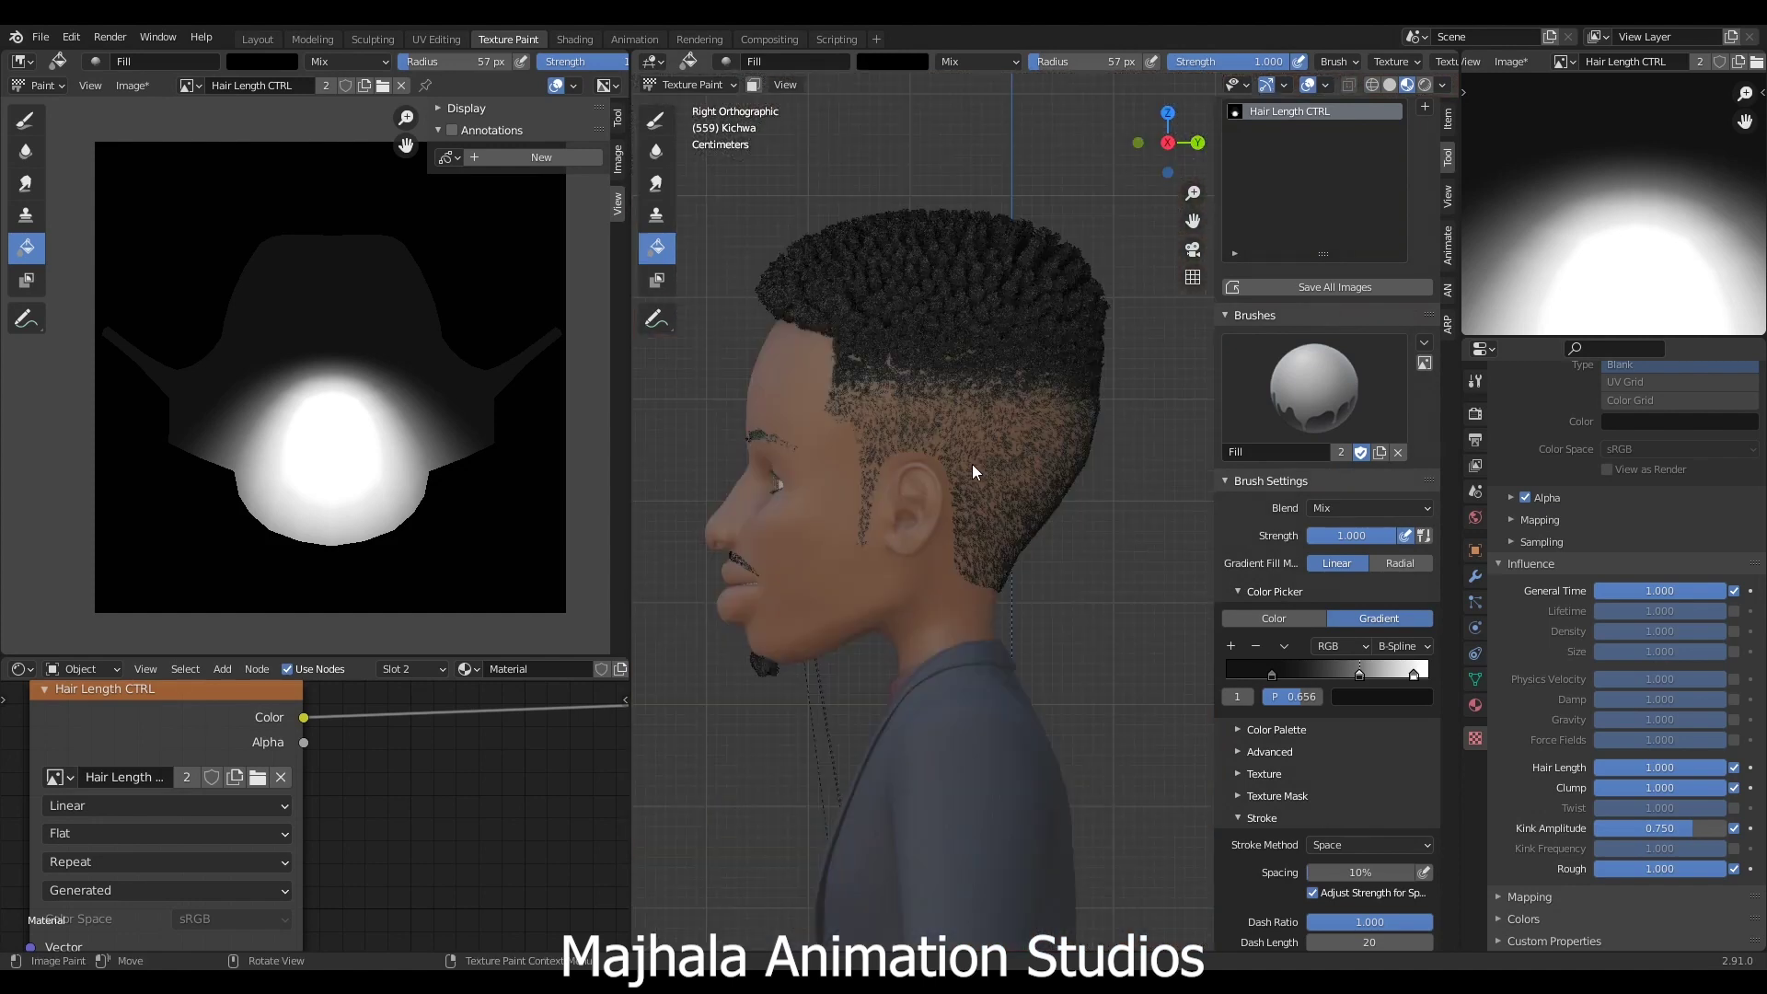
pyautogui.scroll(4, 971, 464)
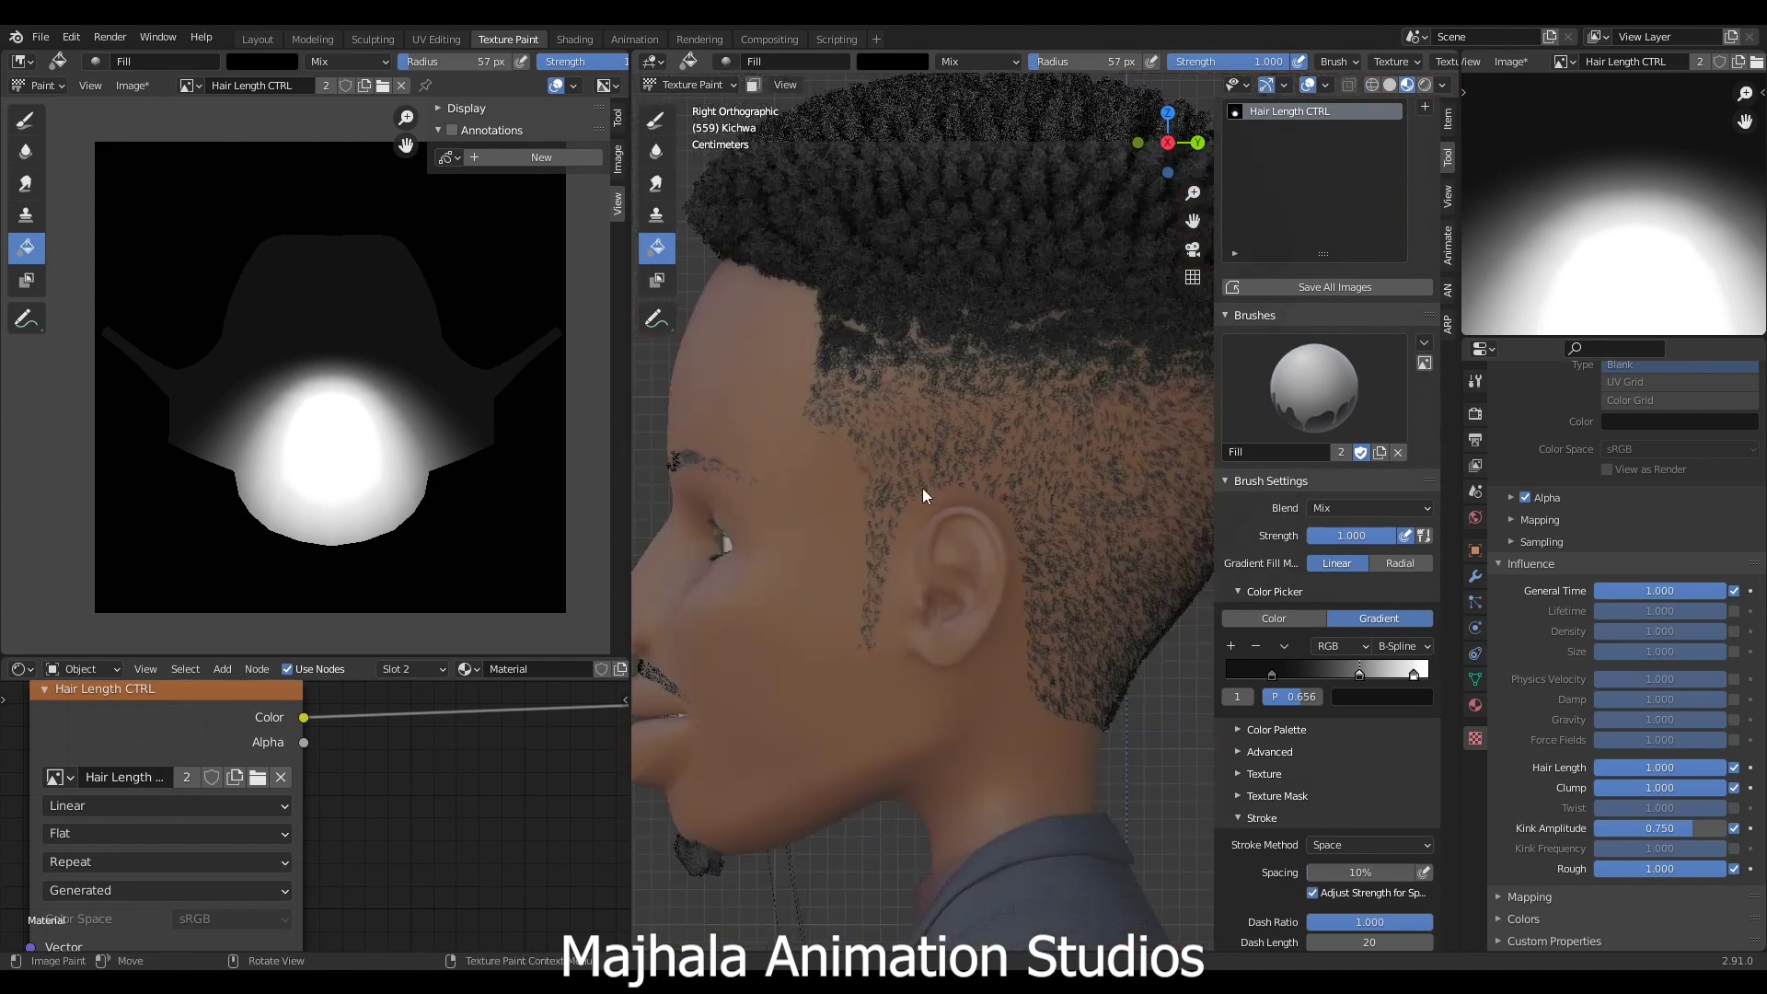
pyautogui.scroll(-5, 923, 488)
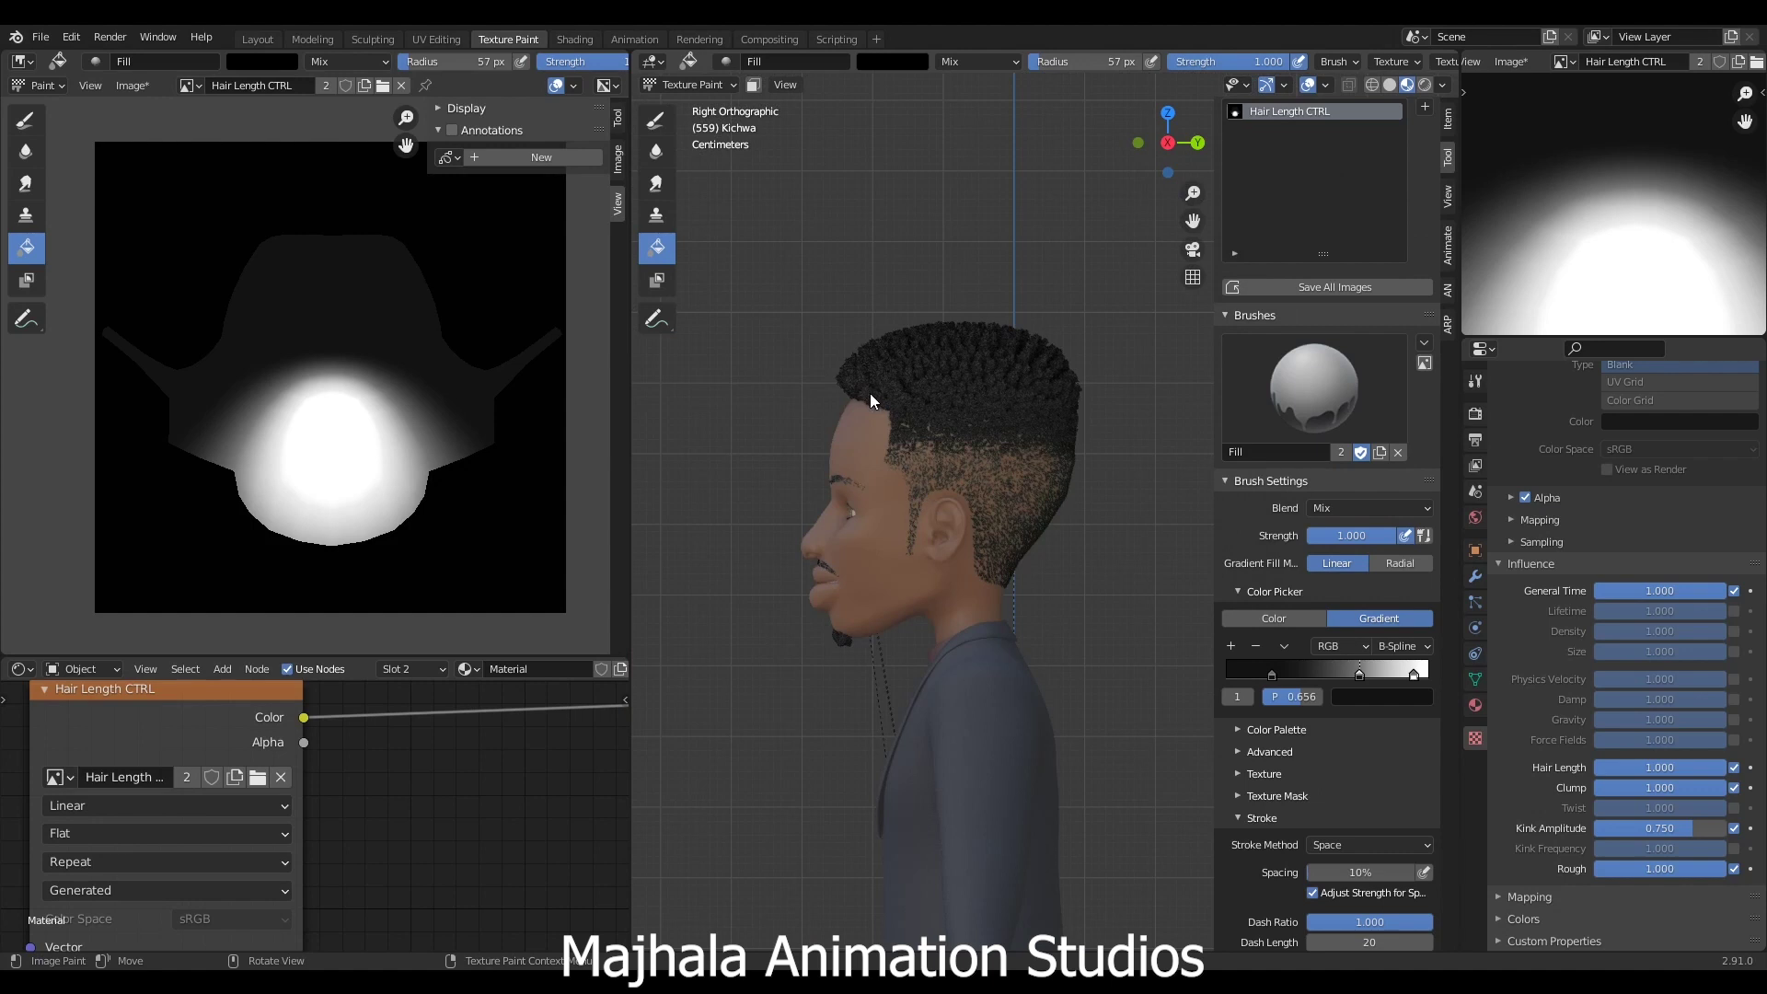
pyautogui.scroll(5, 883, 464)
pyautogui.scroll(-5, 970, 443)
pyautogui.scroll(5, 930, 537)
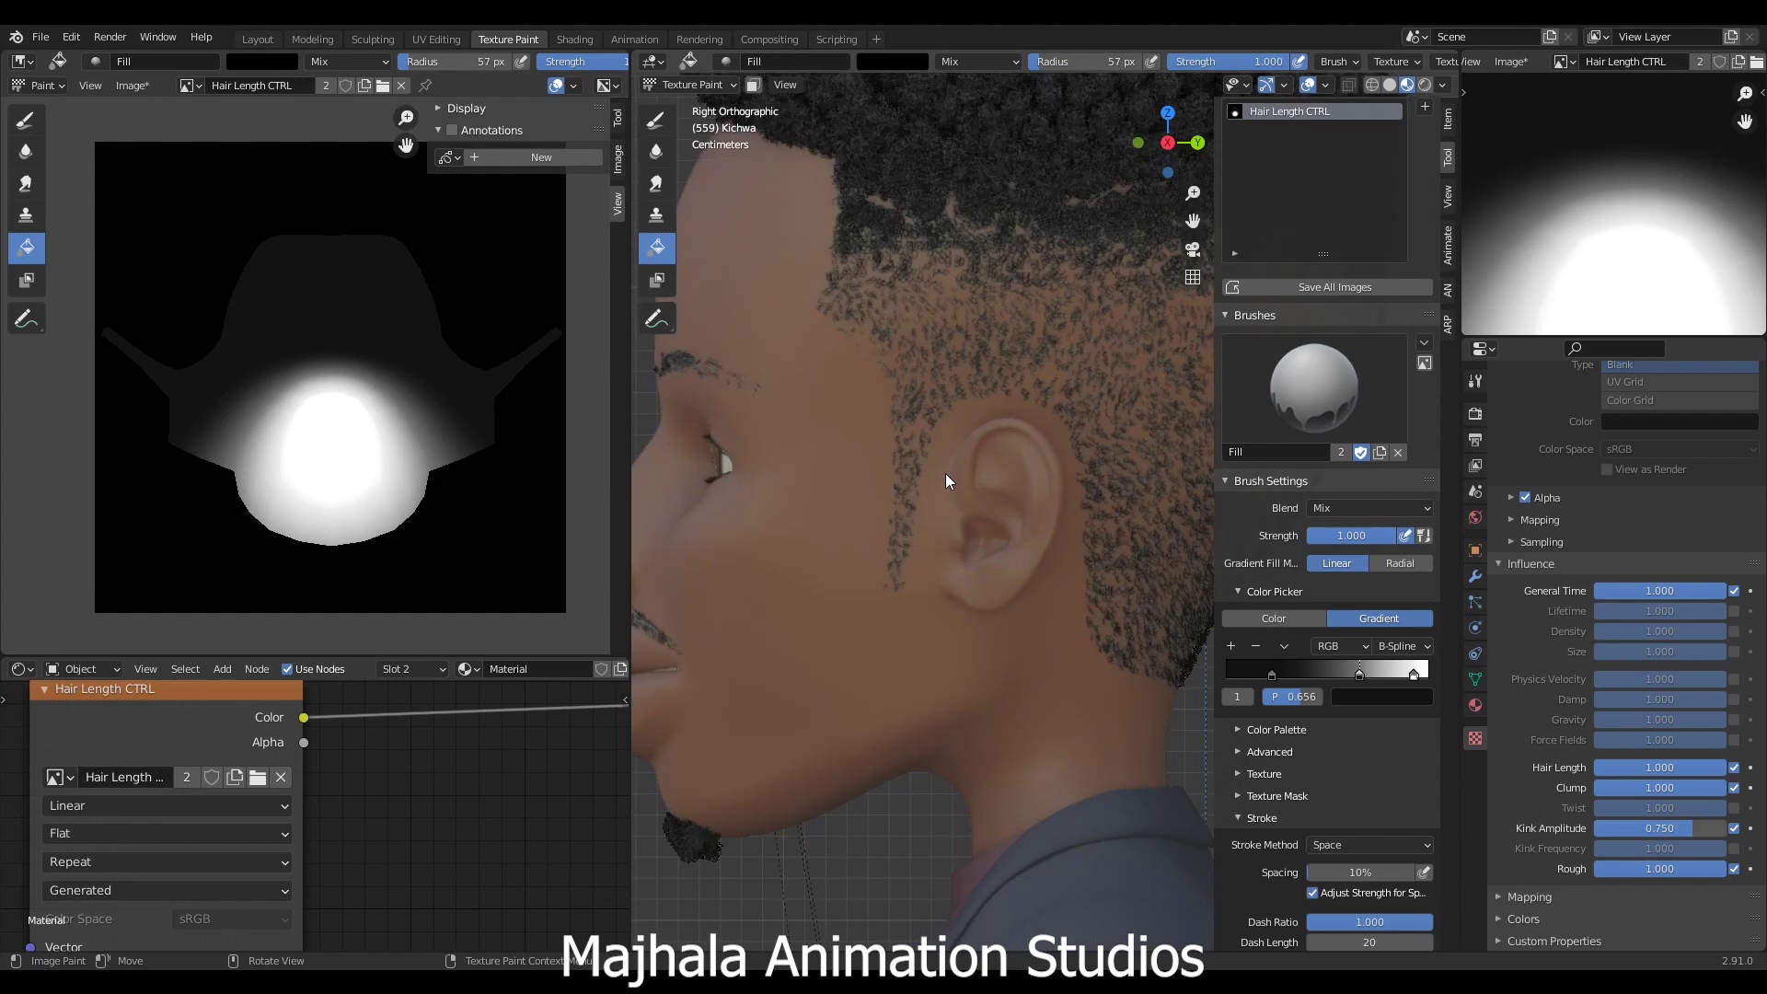
pyautogui.scroll(3, 946, 473)
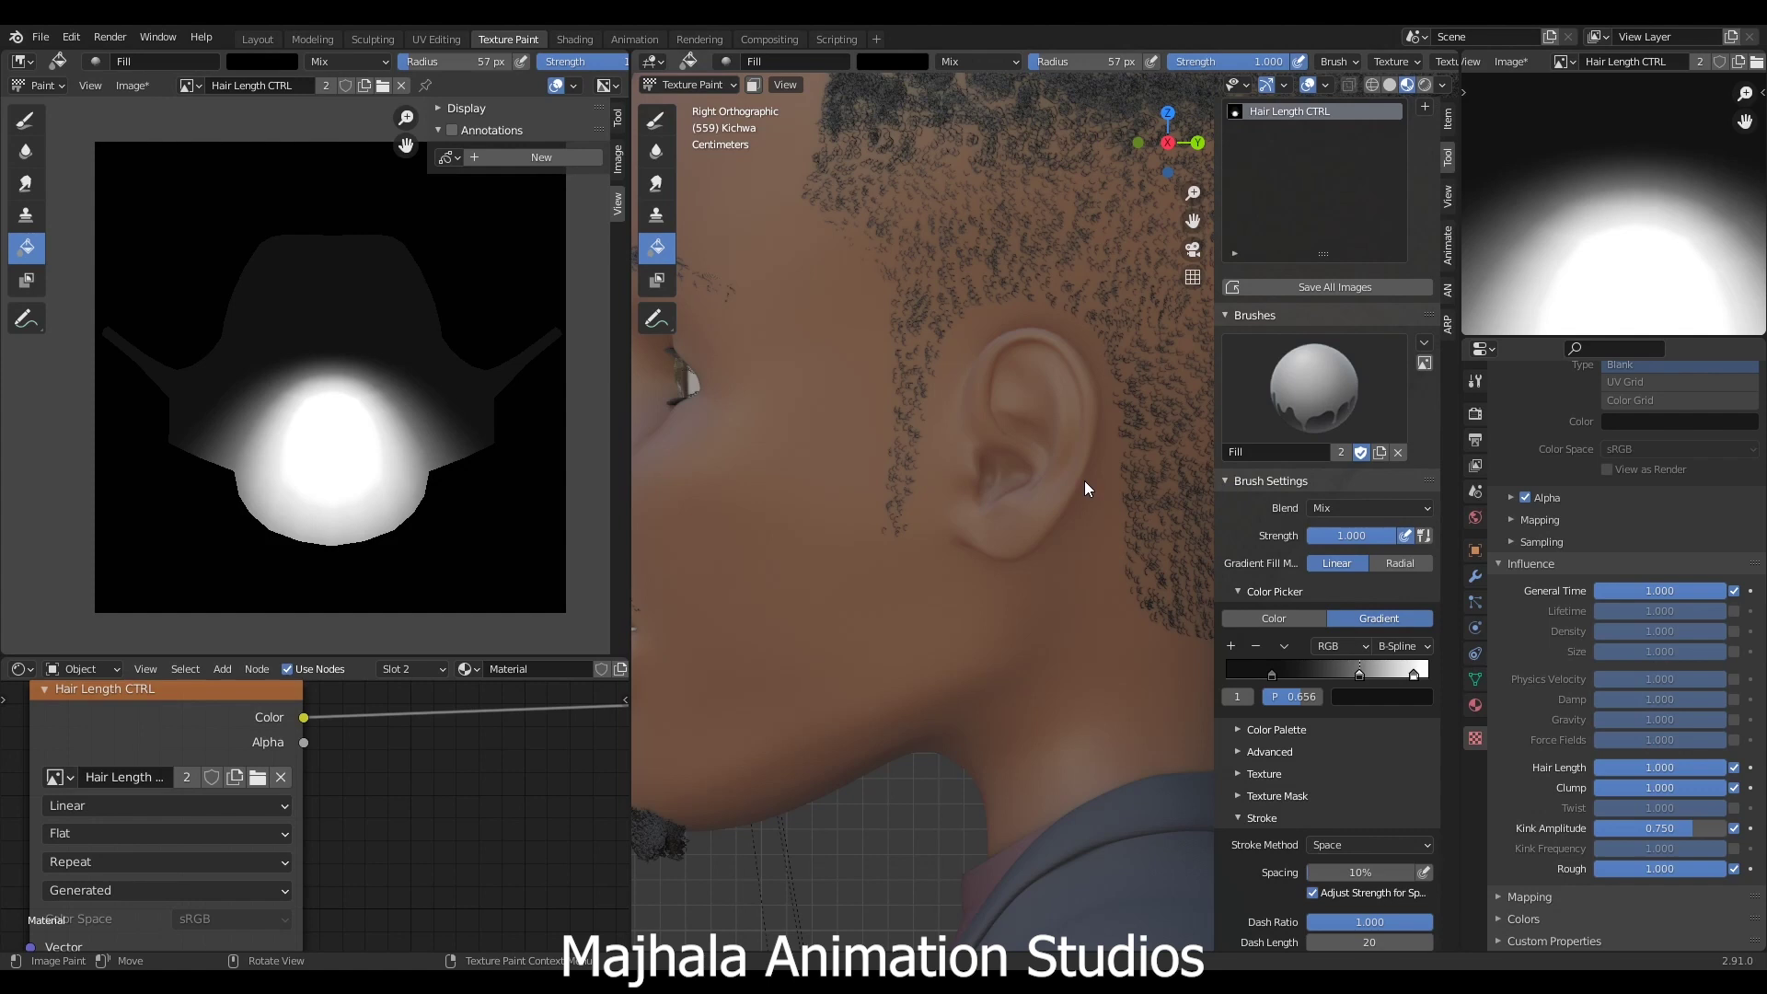
# - Switch to the TexDraw brush with black as the paint color, strength 0.052 and radius 148 px
pyautogui.click(658, 123)
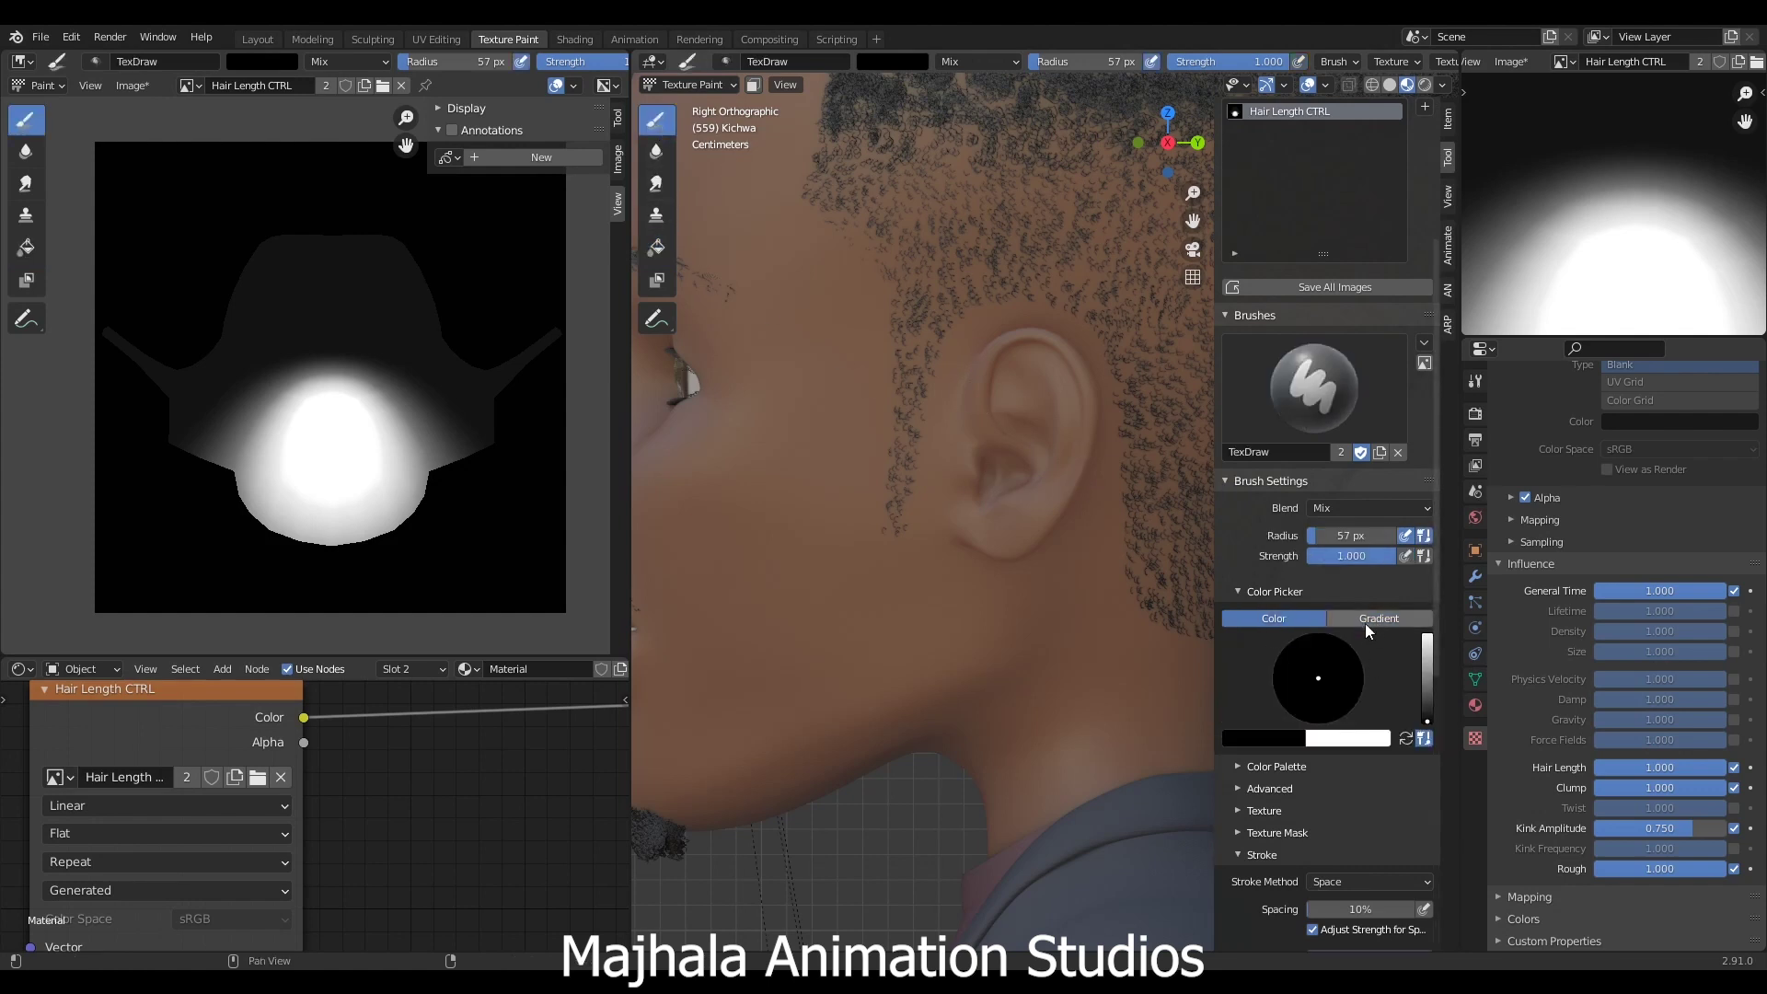
pyautogui.press('x')
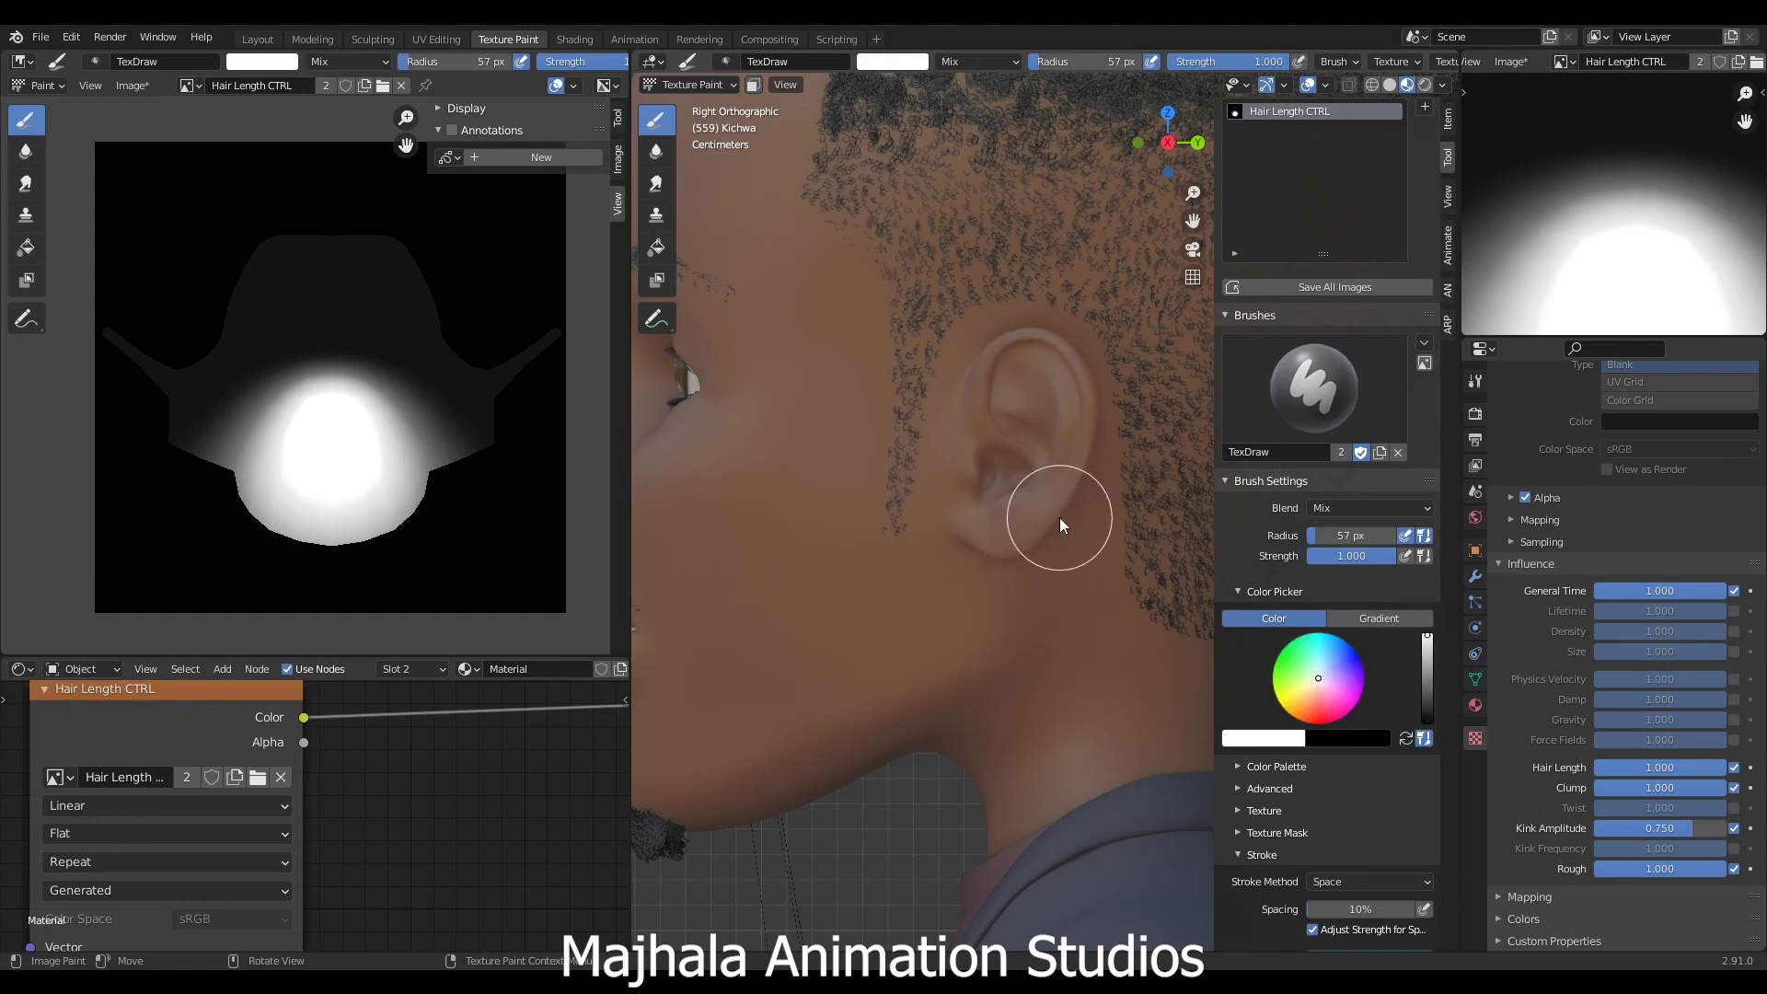
pyautogui.moveTo(1274, 63); pyautogui.dragTo(1176, 63)
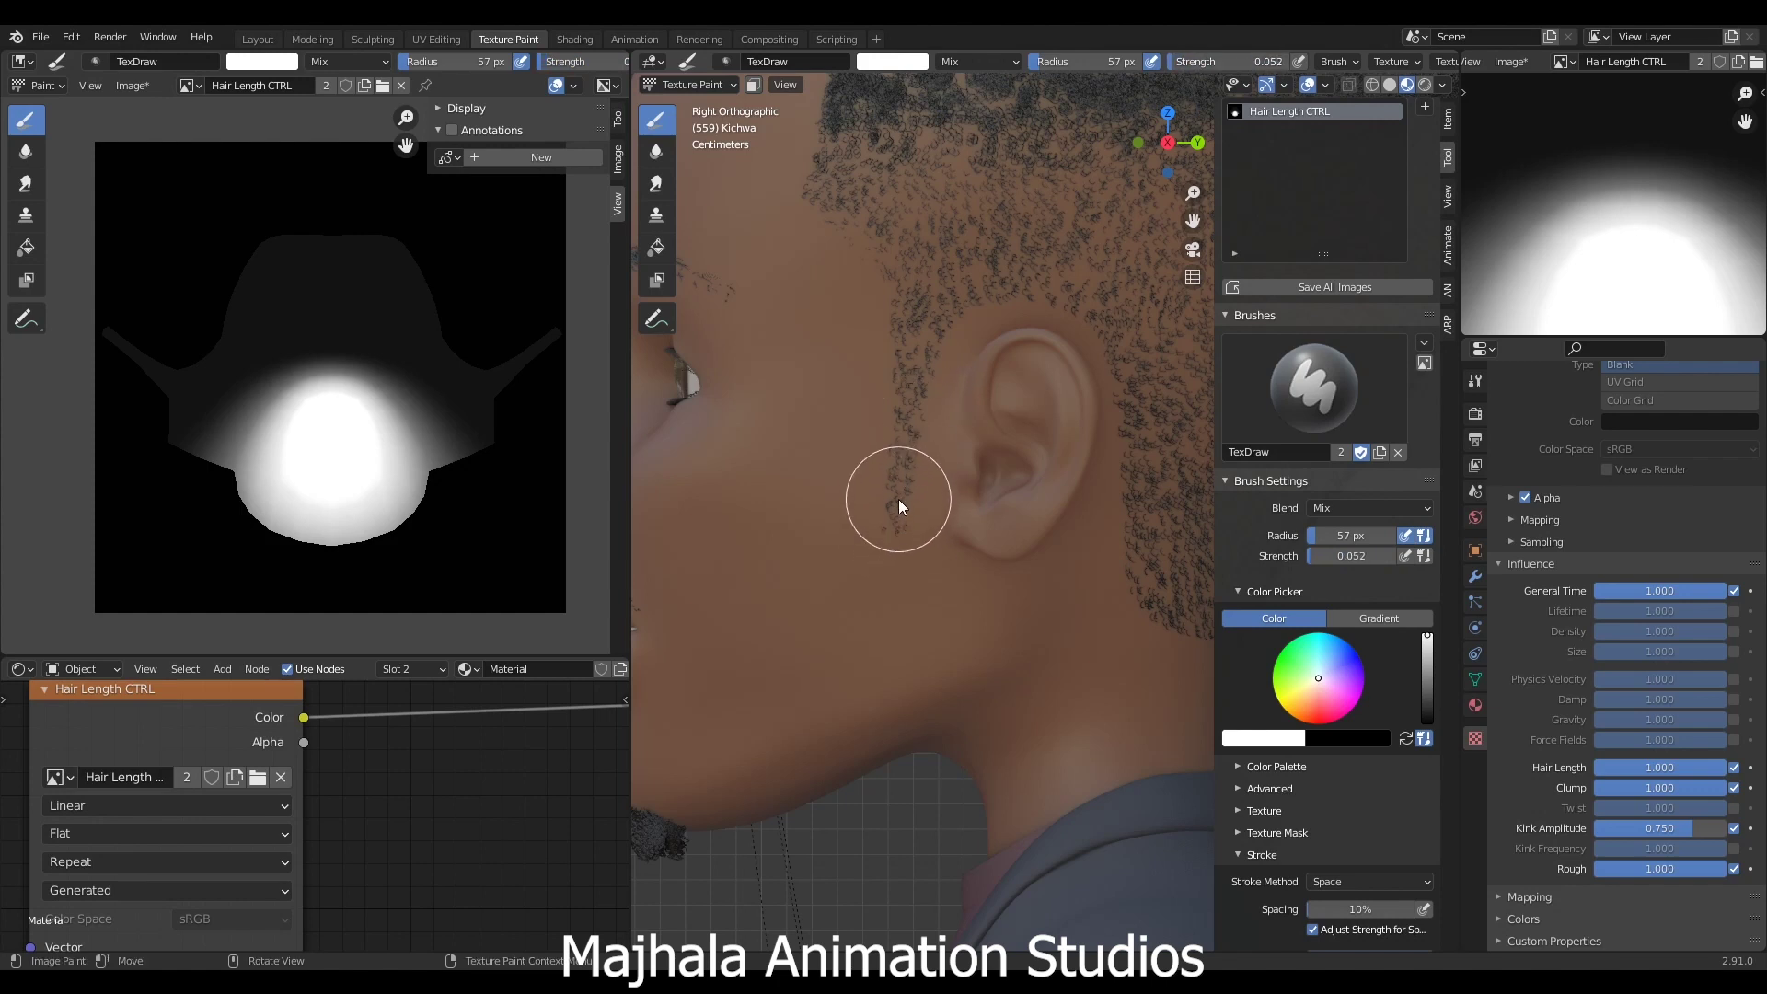
pyautogui.press('f')
pyautogui.click(980, 660)
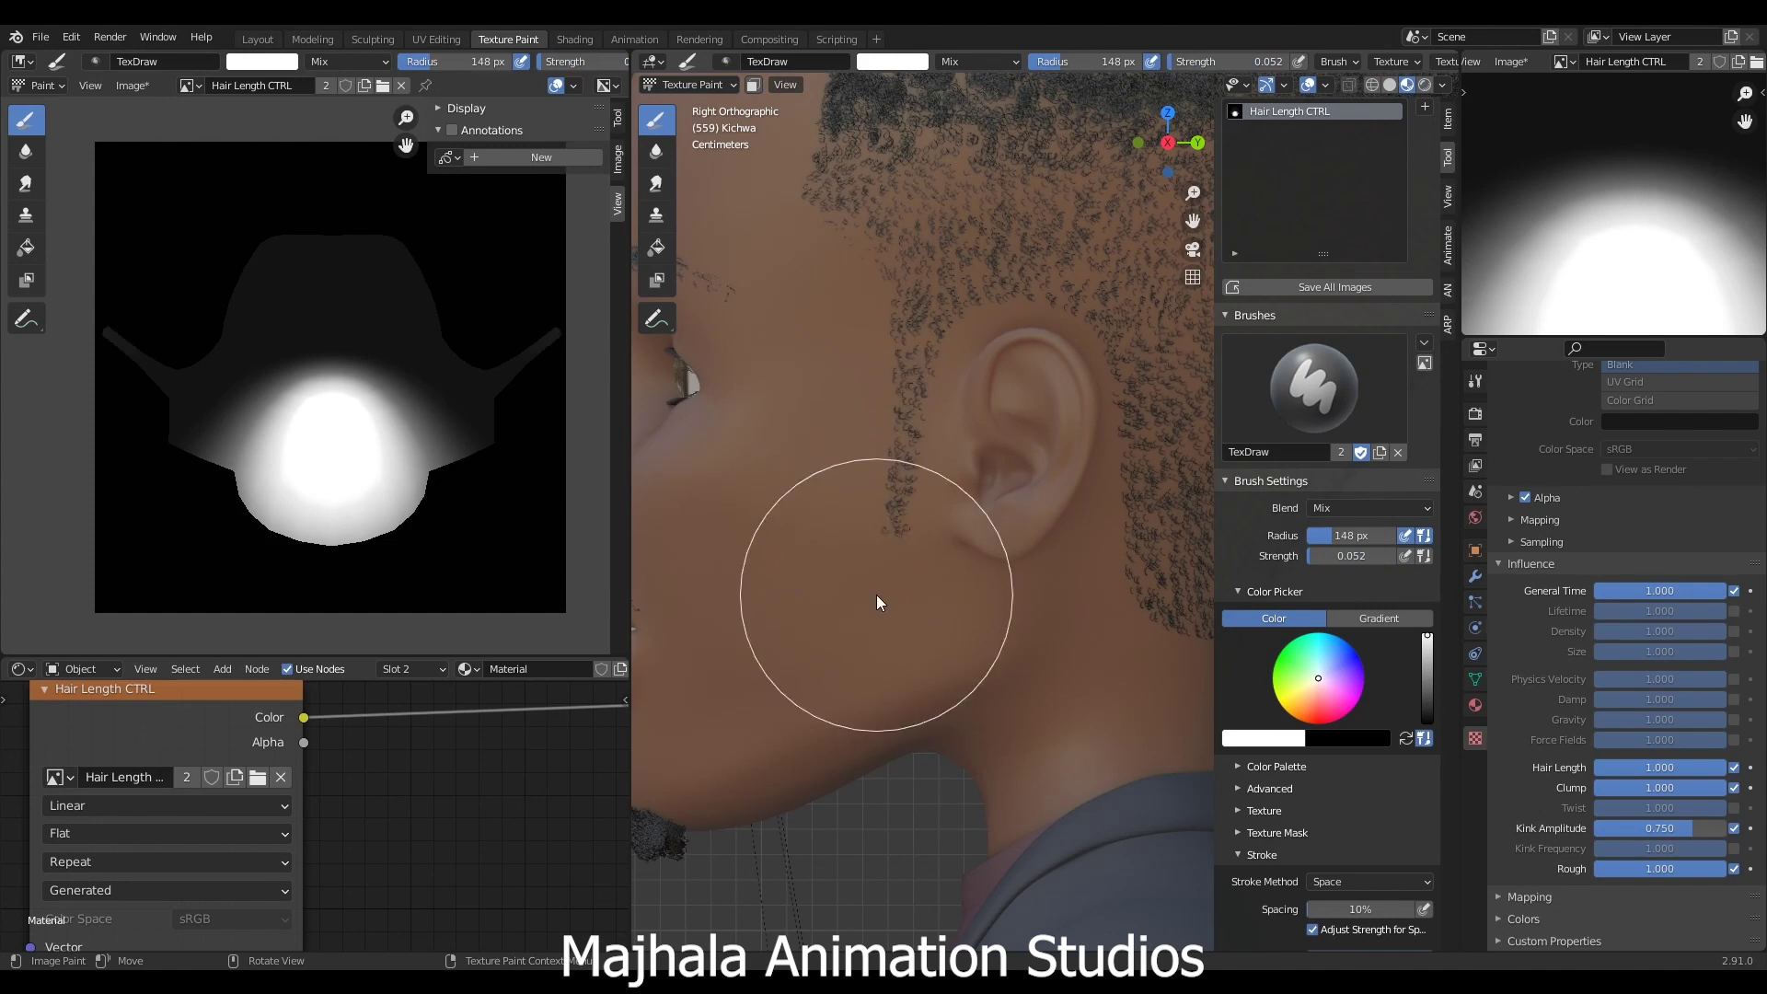
pyautogui.press('ctrl')
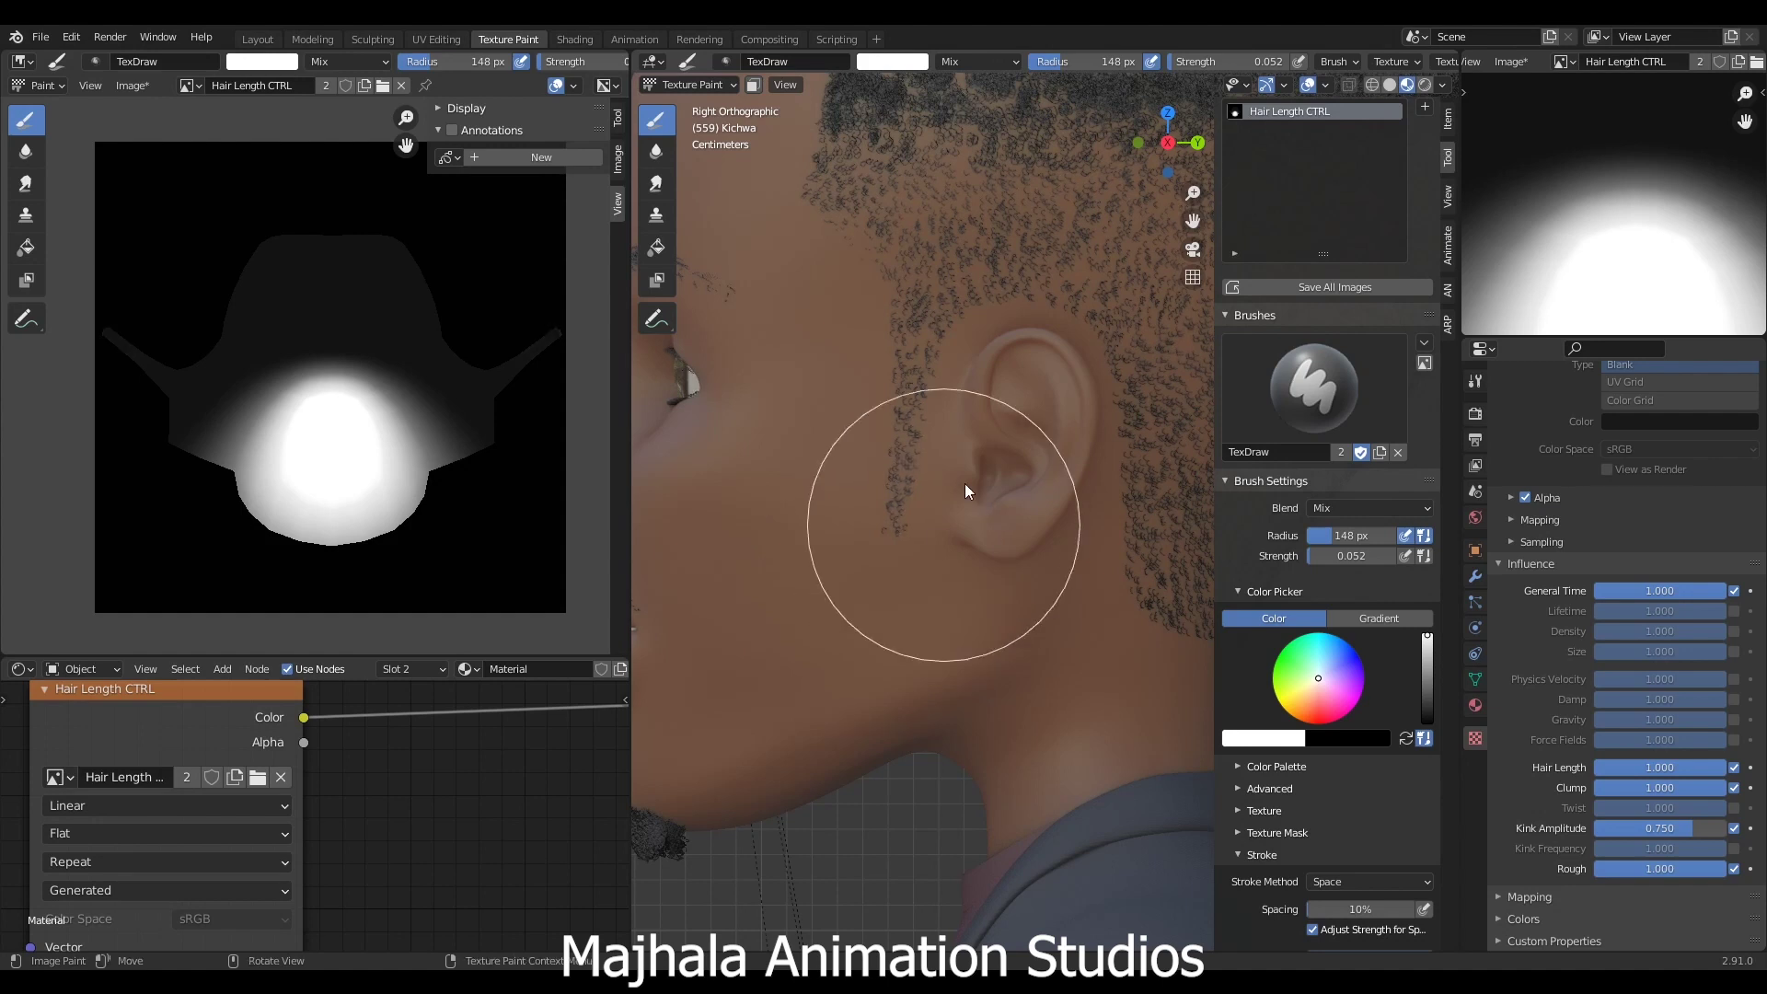
pyautogui.press('x')
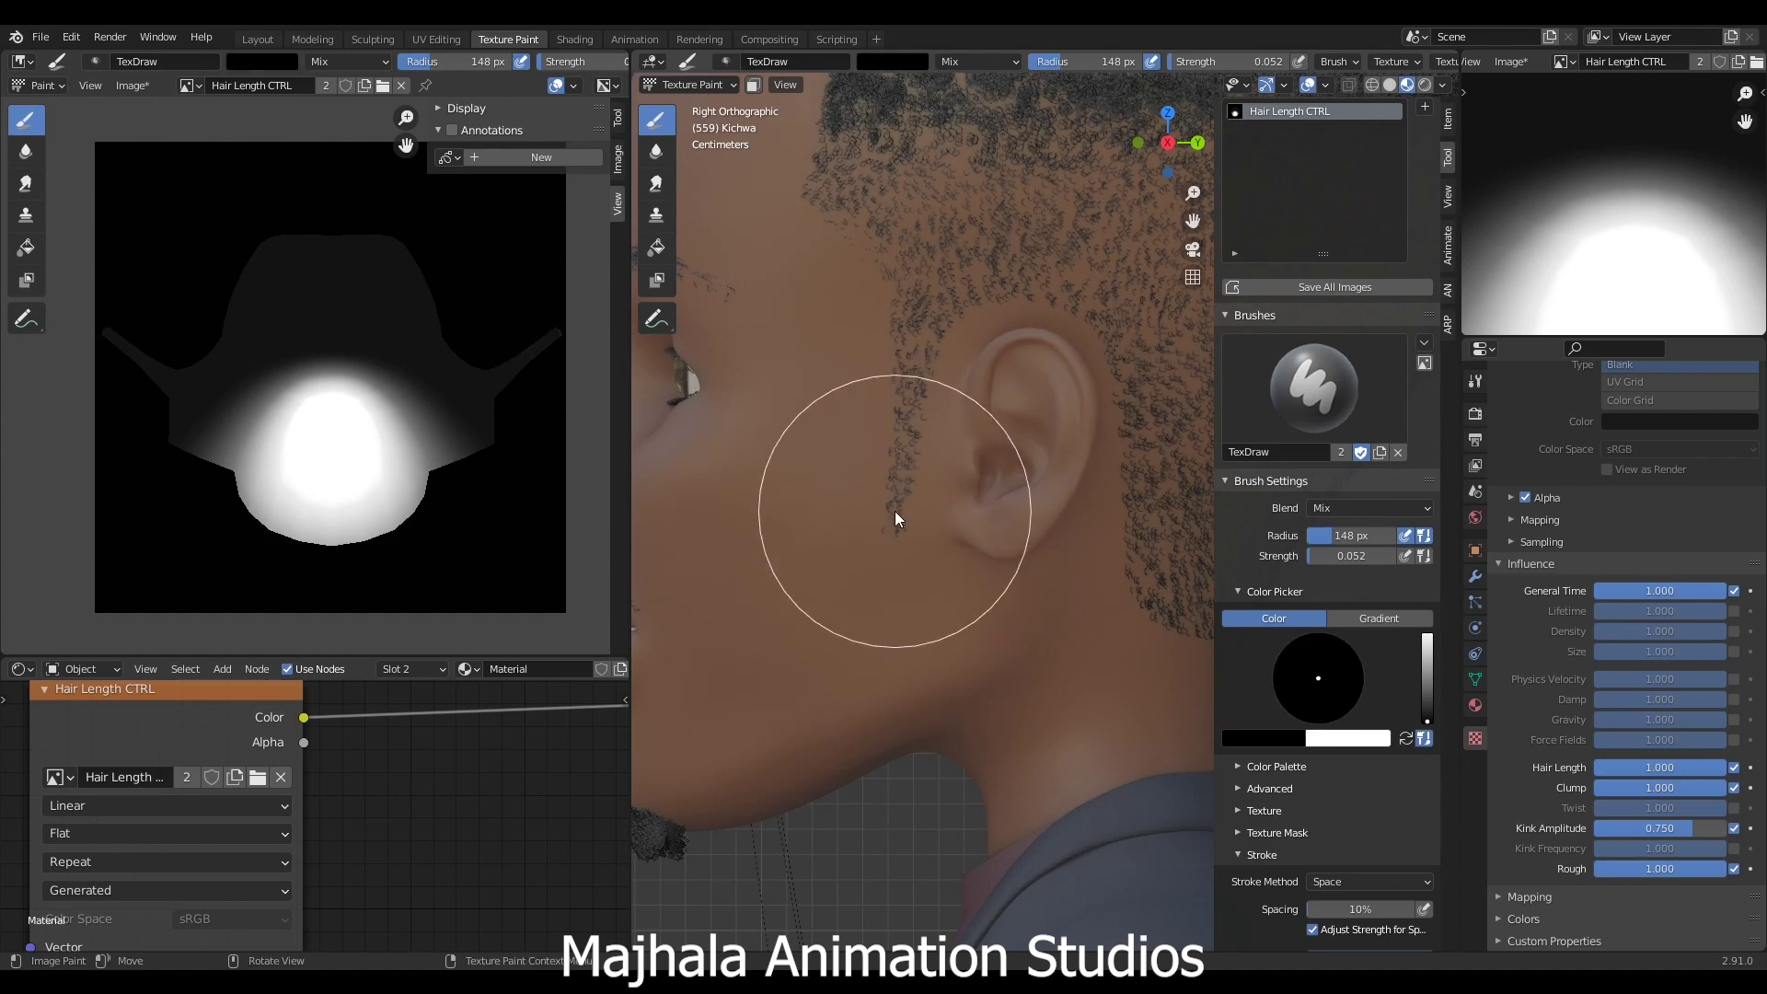
# - Paint faint downward black strokes over the lower end of the sideburn in front of the ear
pyautogui.moveTo(897, 495); pyautogui.dragTo(889, 611)
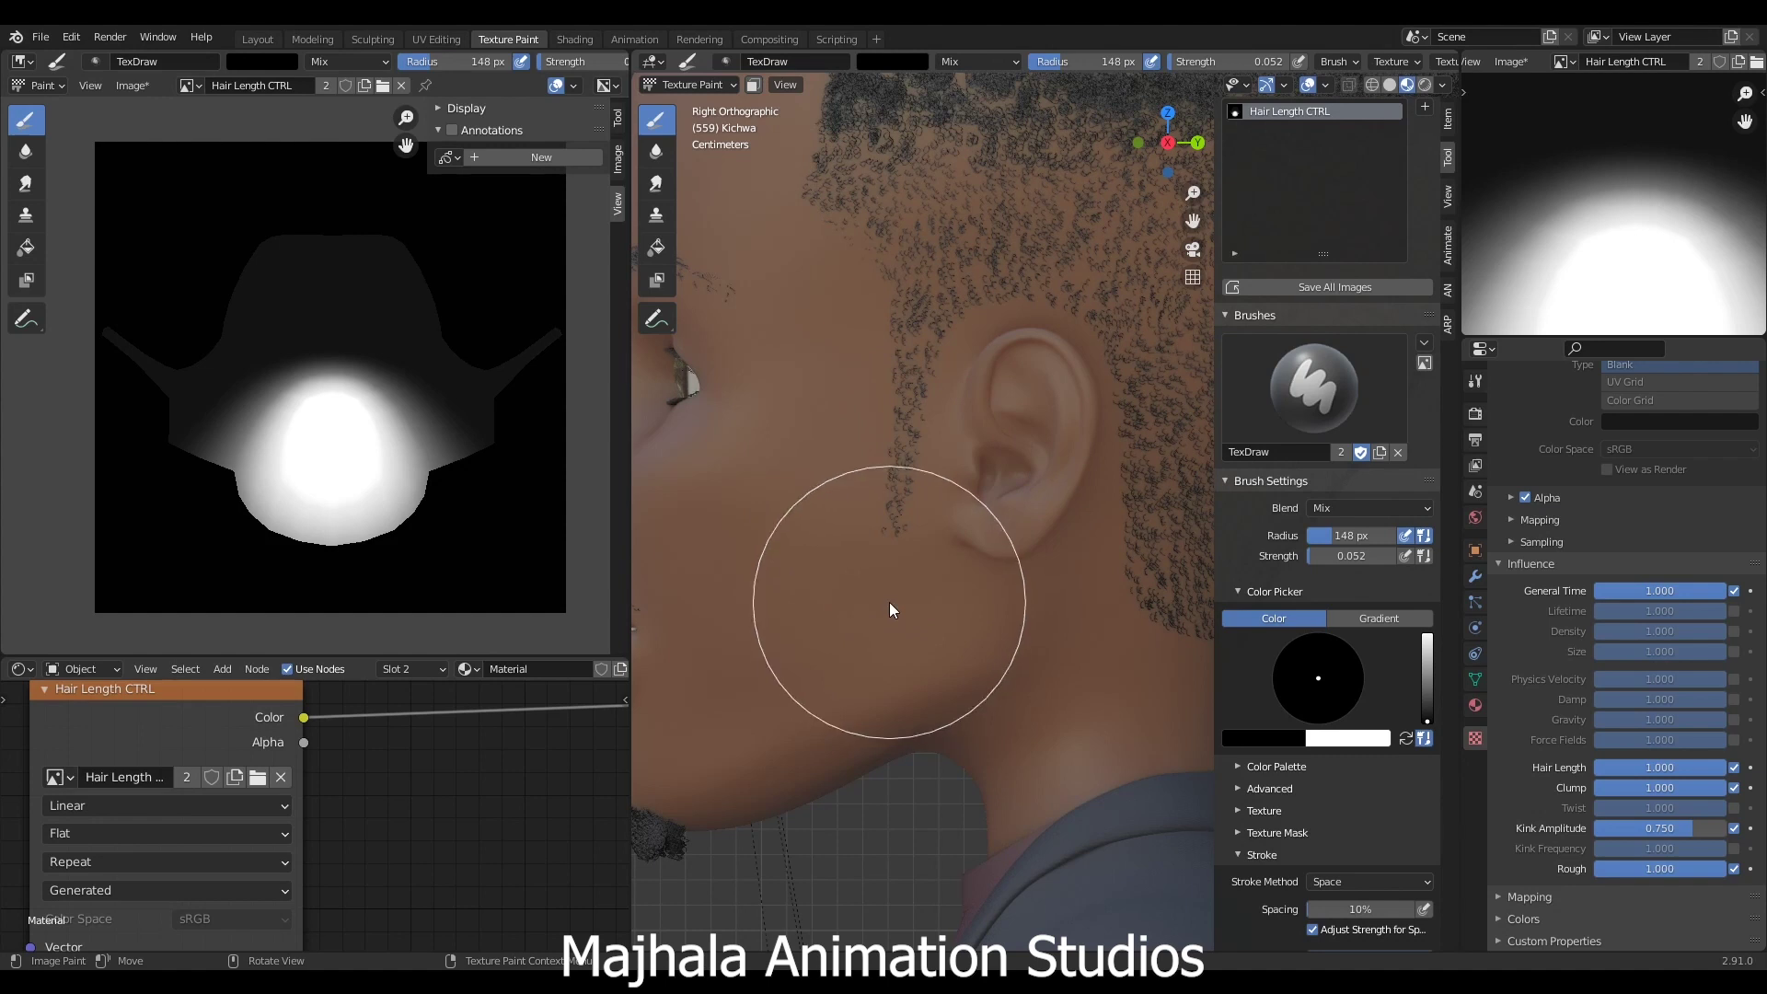
pyautogui.moveTo(899, 481); pyautogui.dragTo(892, 607)
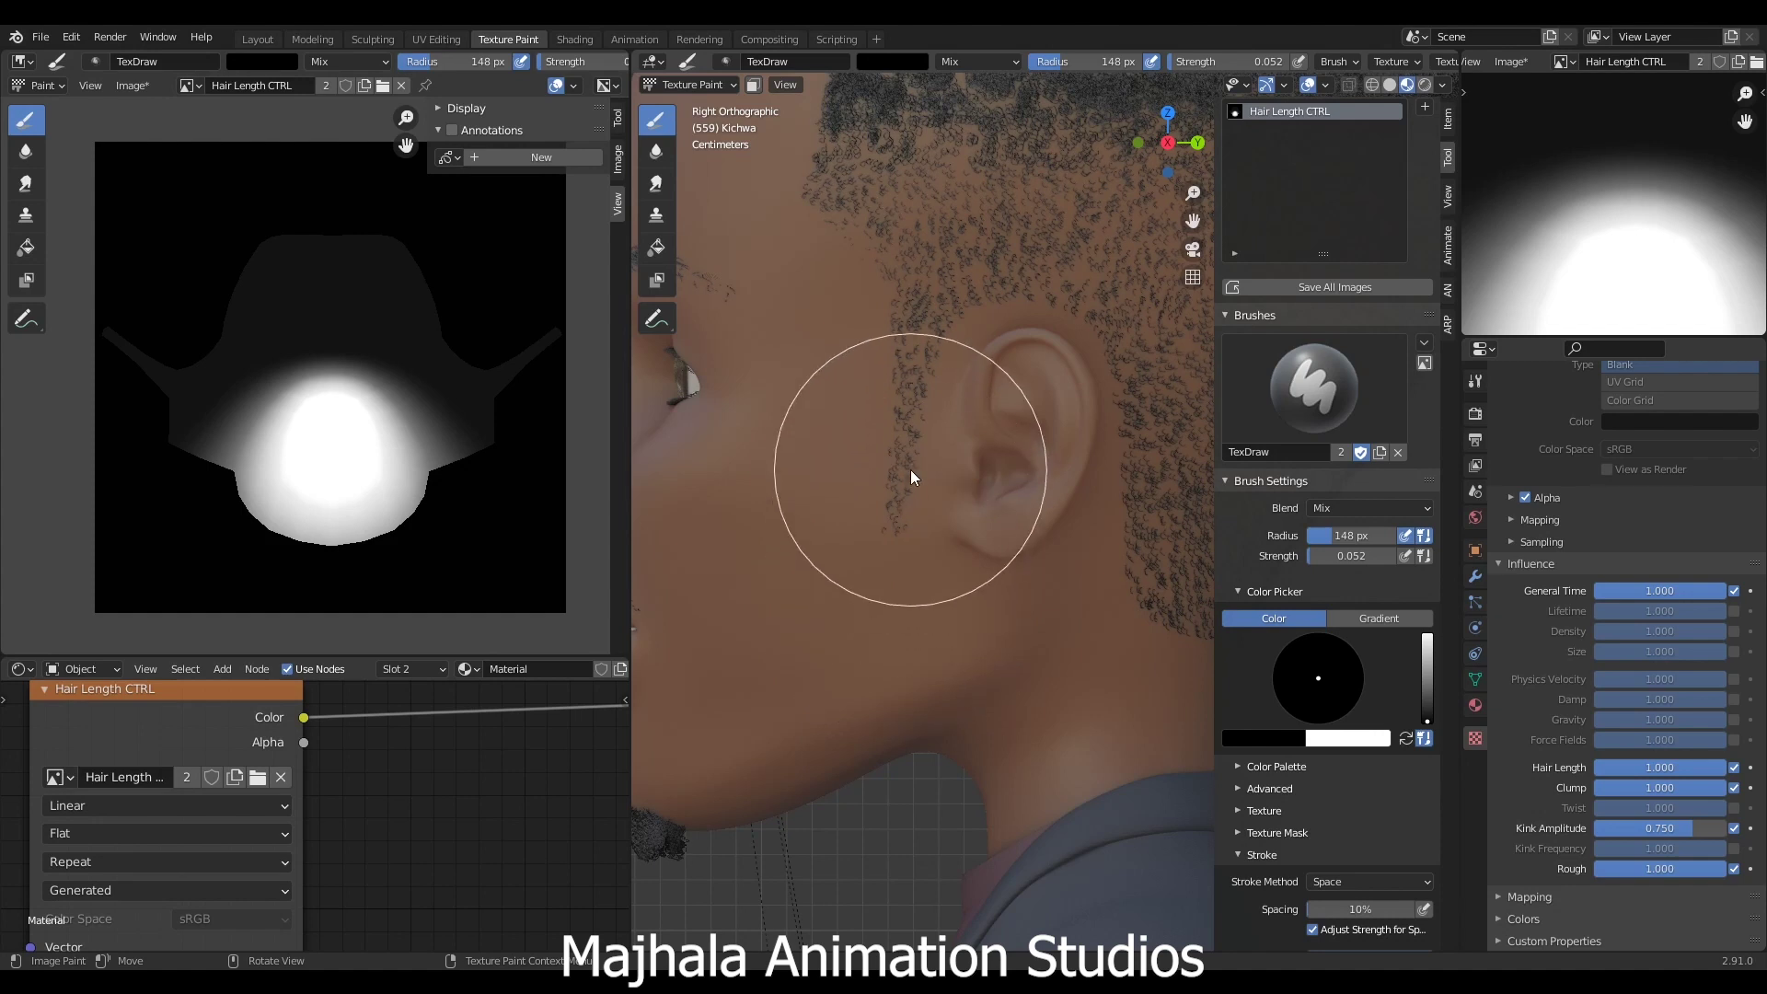
pyautogui.moveTo(914, 481); pyautogui.dragTo(896, 615)
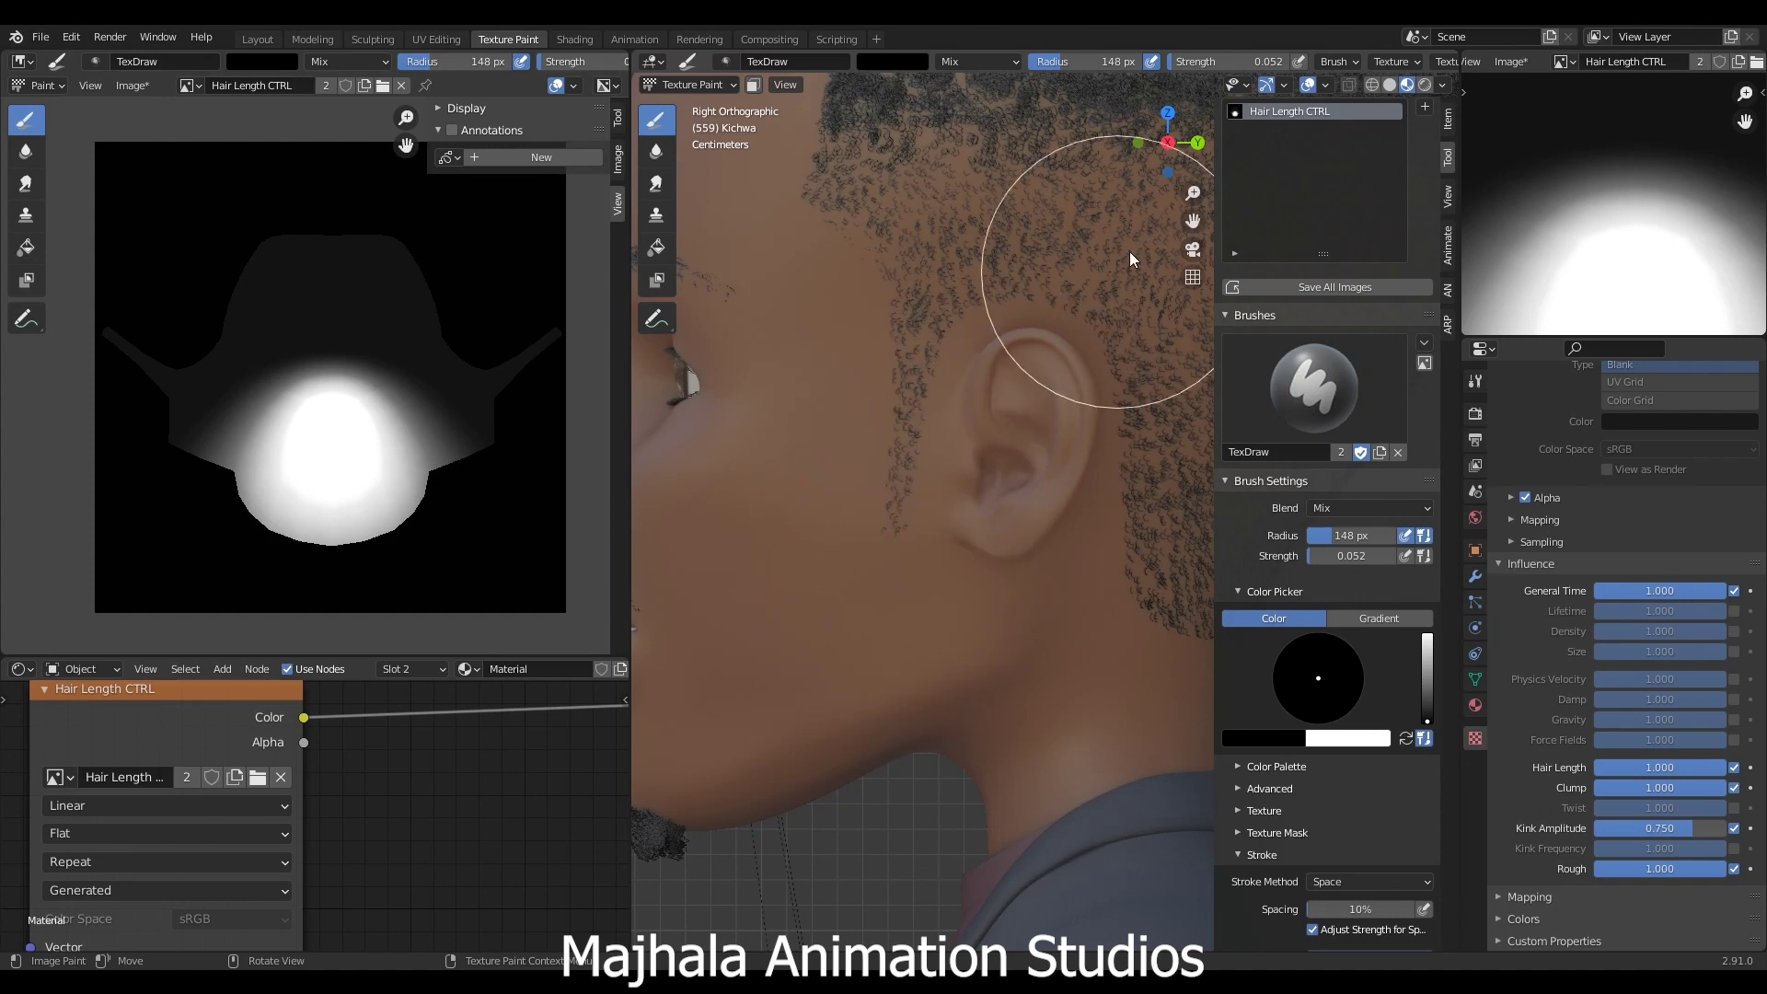
# - Shorten the sideburn's lower end with further black strokes, first at strength 0.104 and again at strength 0.756
pyautogui.moveTo(1178, 62); pyautogui.dragTo(1181, 67)
pyautogui.moveTo(903, 462); pyautogui.dragTo(906, 561)
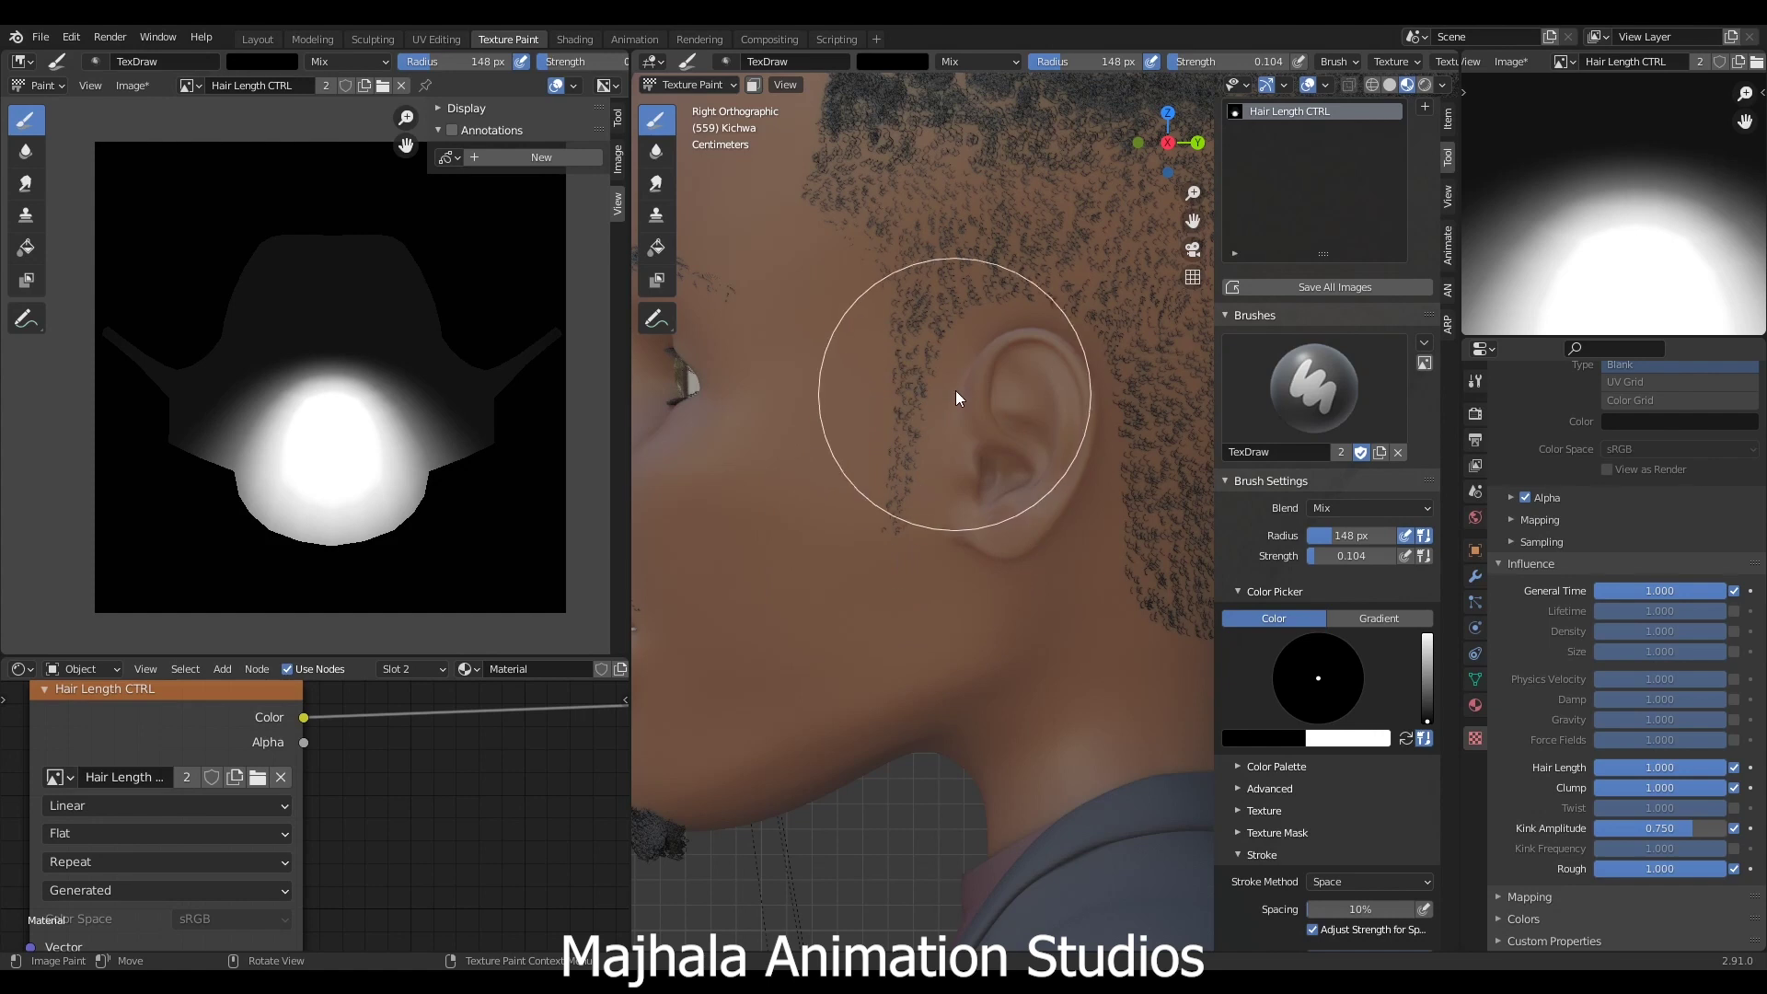
pyautogui.moveTo(1189, 63); pyautogui.dragTo(1259, 63)
pyautogui.moveTo(898, 477); pyautogui.dragTo(891, 560)
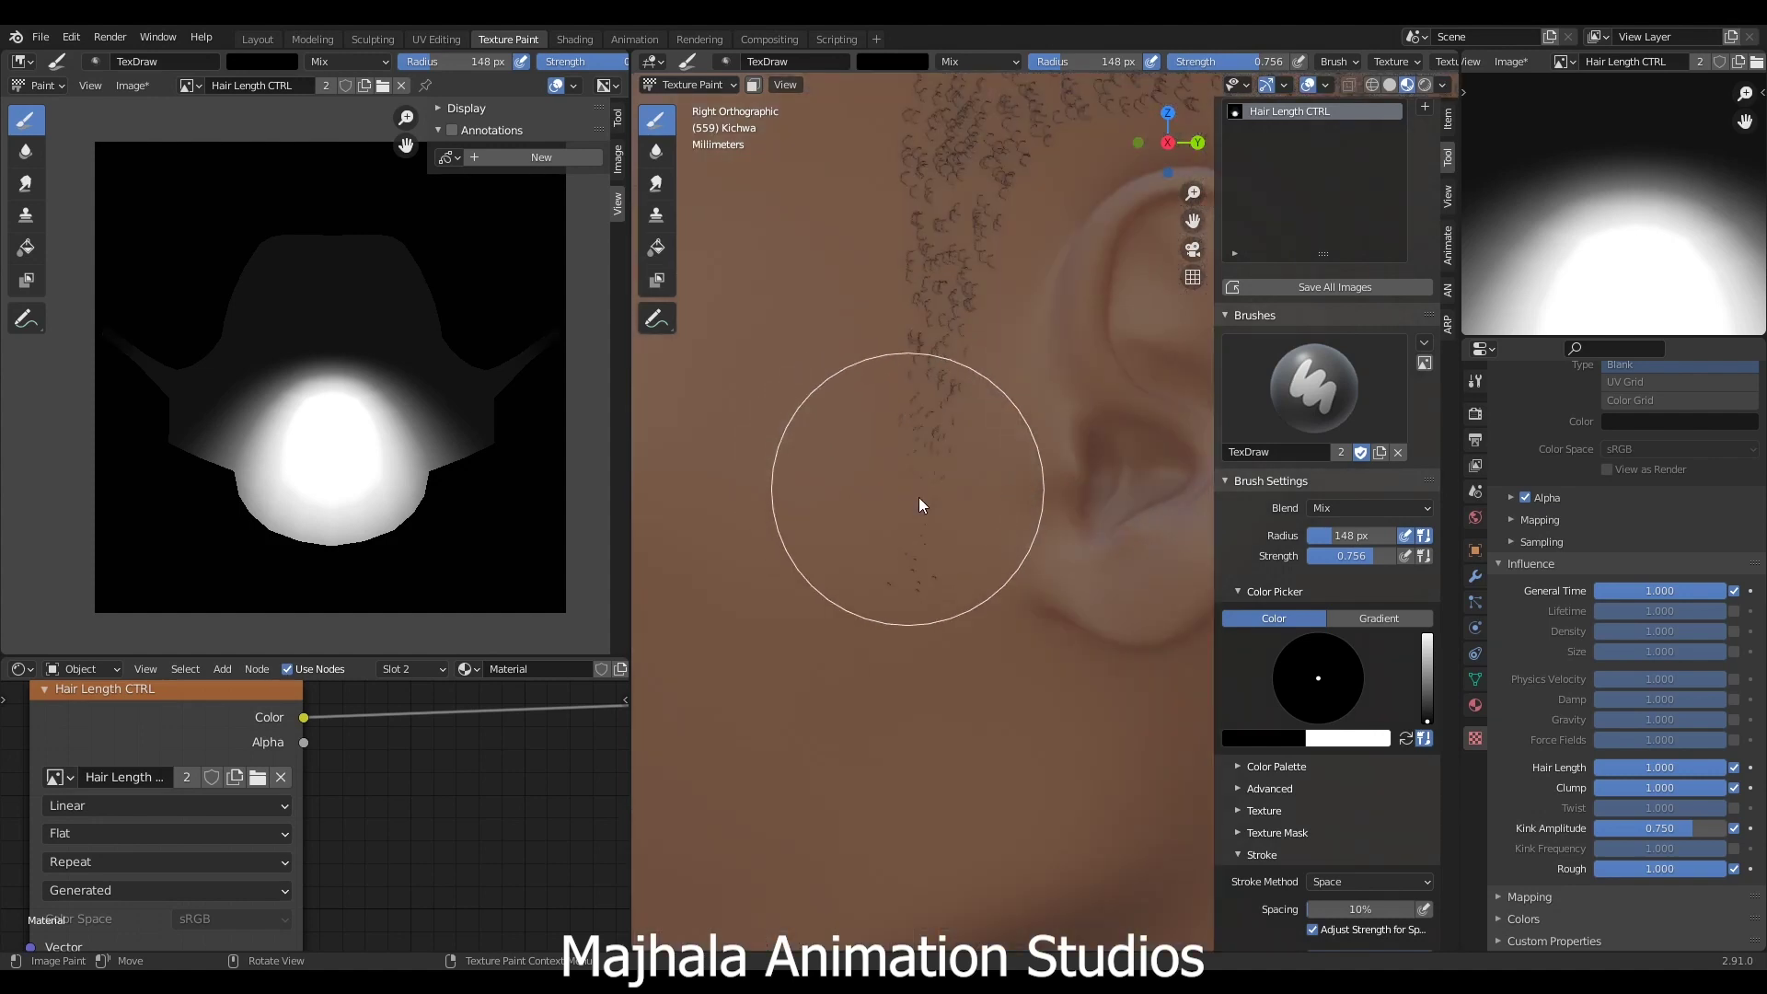
# - Inspect the sideburn's lower end from the right side and its matching area in the Hair Length CTRL texture
pyautogui.scroll(-3, 937, 575)
pyautogui.scroll(-2, 936, 559)
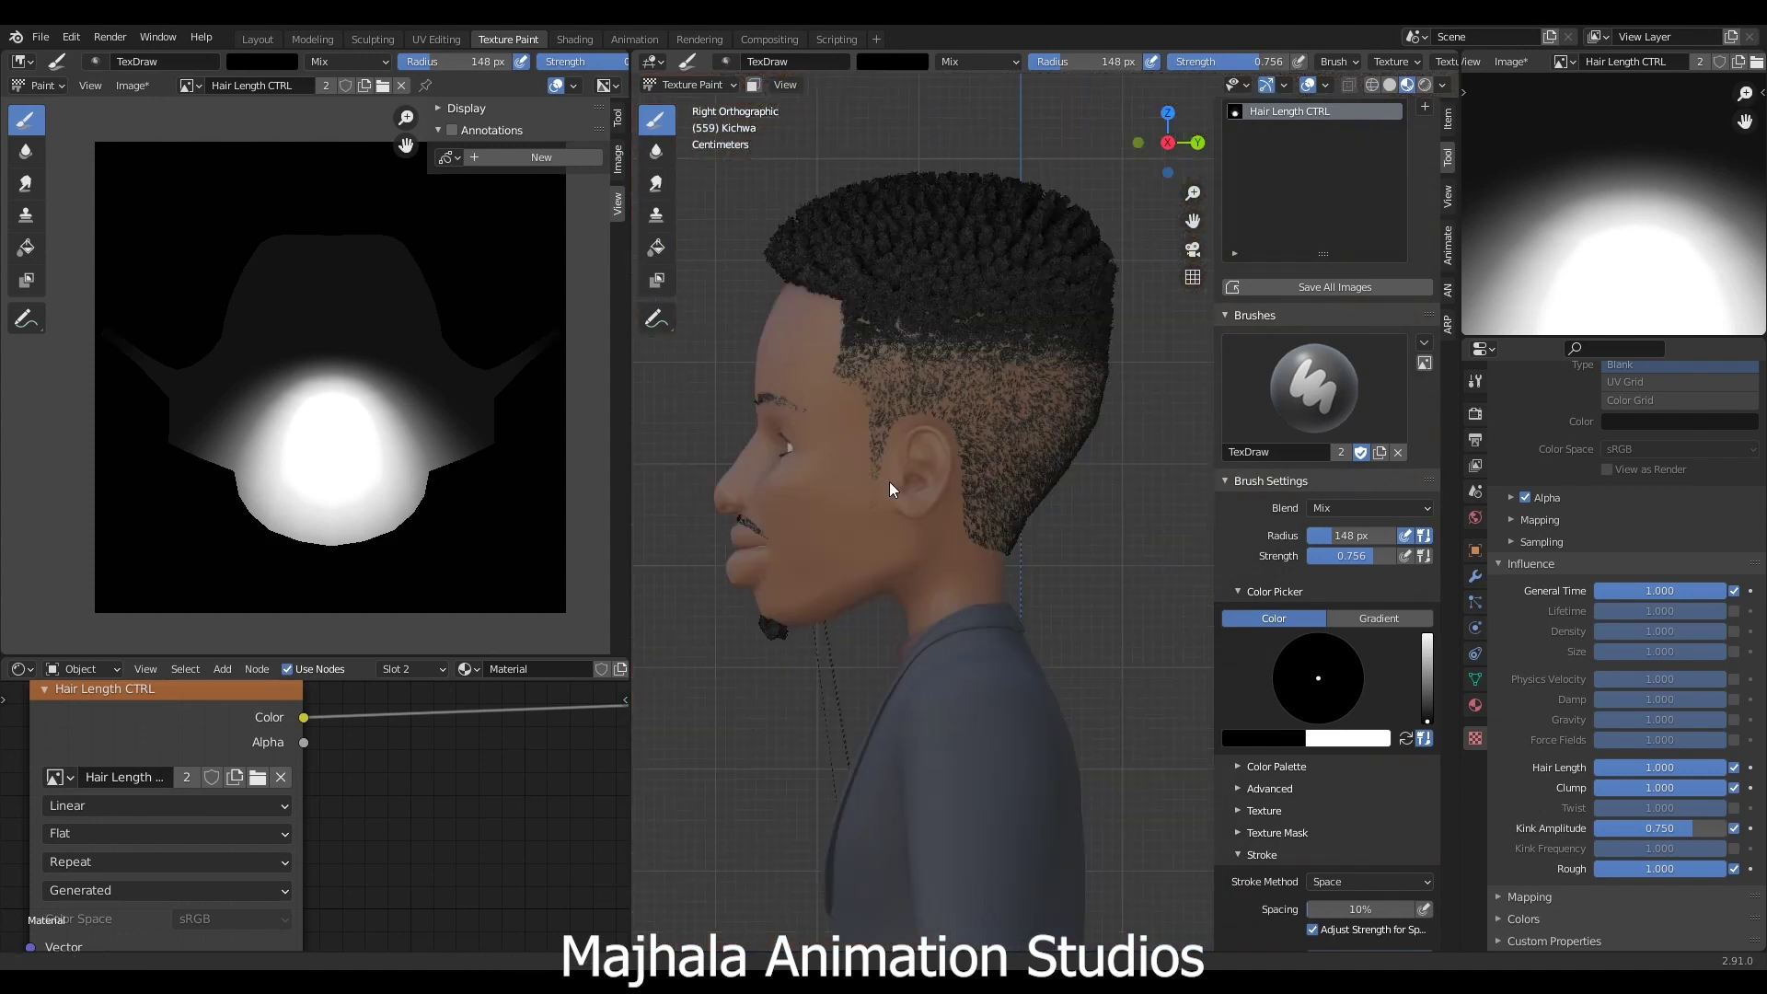
pyautogui.scroll(8, 957, 553)
pyautogui.scroll(4, 809, 460)
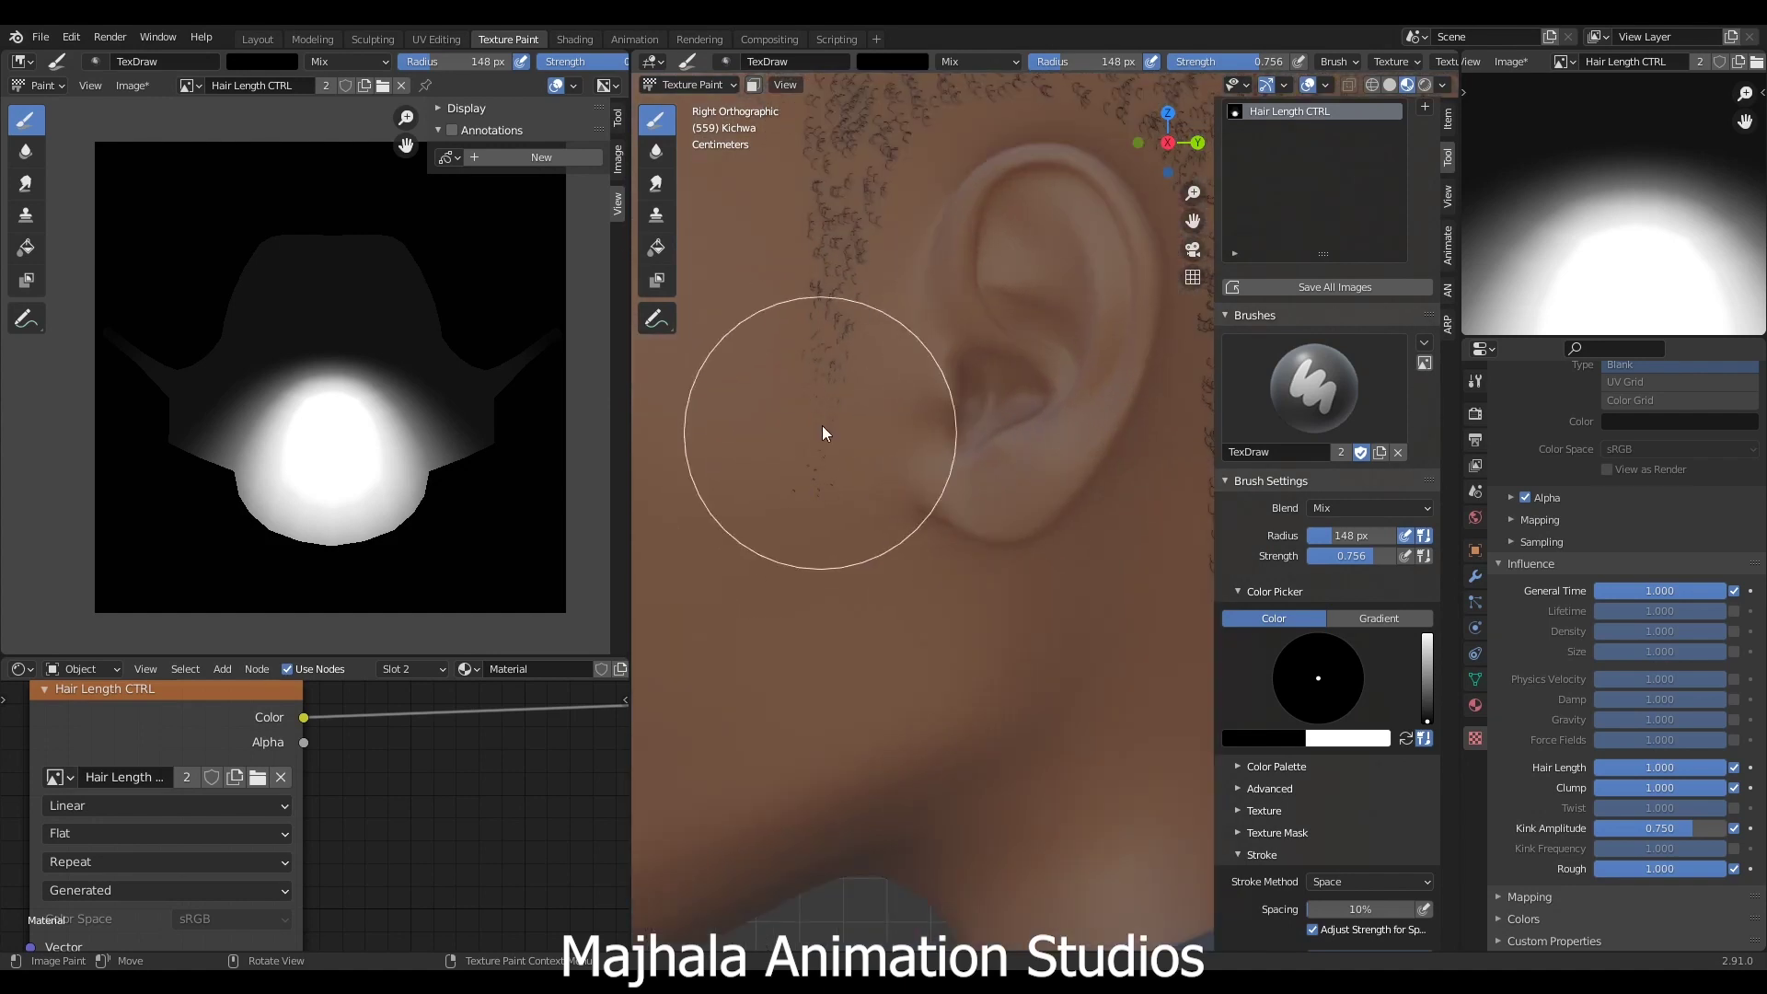
pyautogui.scroll(-2, 320, 357)
pyautogui.moveTo(377, 356); pyautogui.dragTo(384, 339, button='middle')
pyautogui.scroll(6, 449, 323)
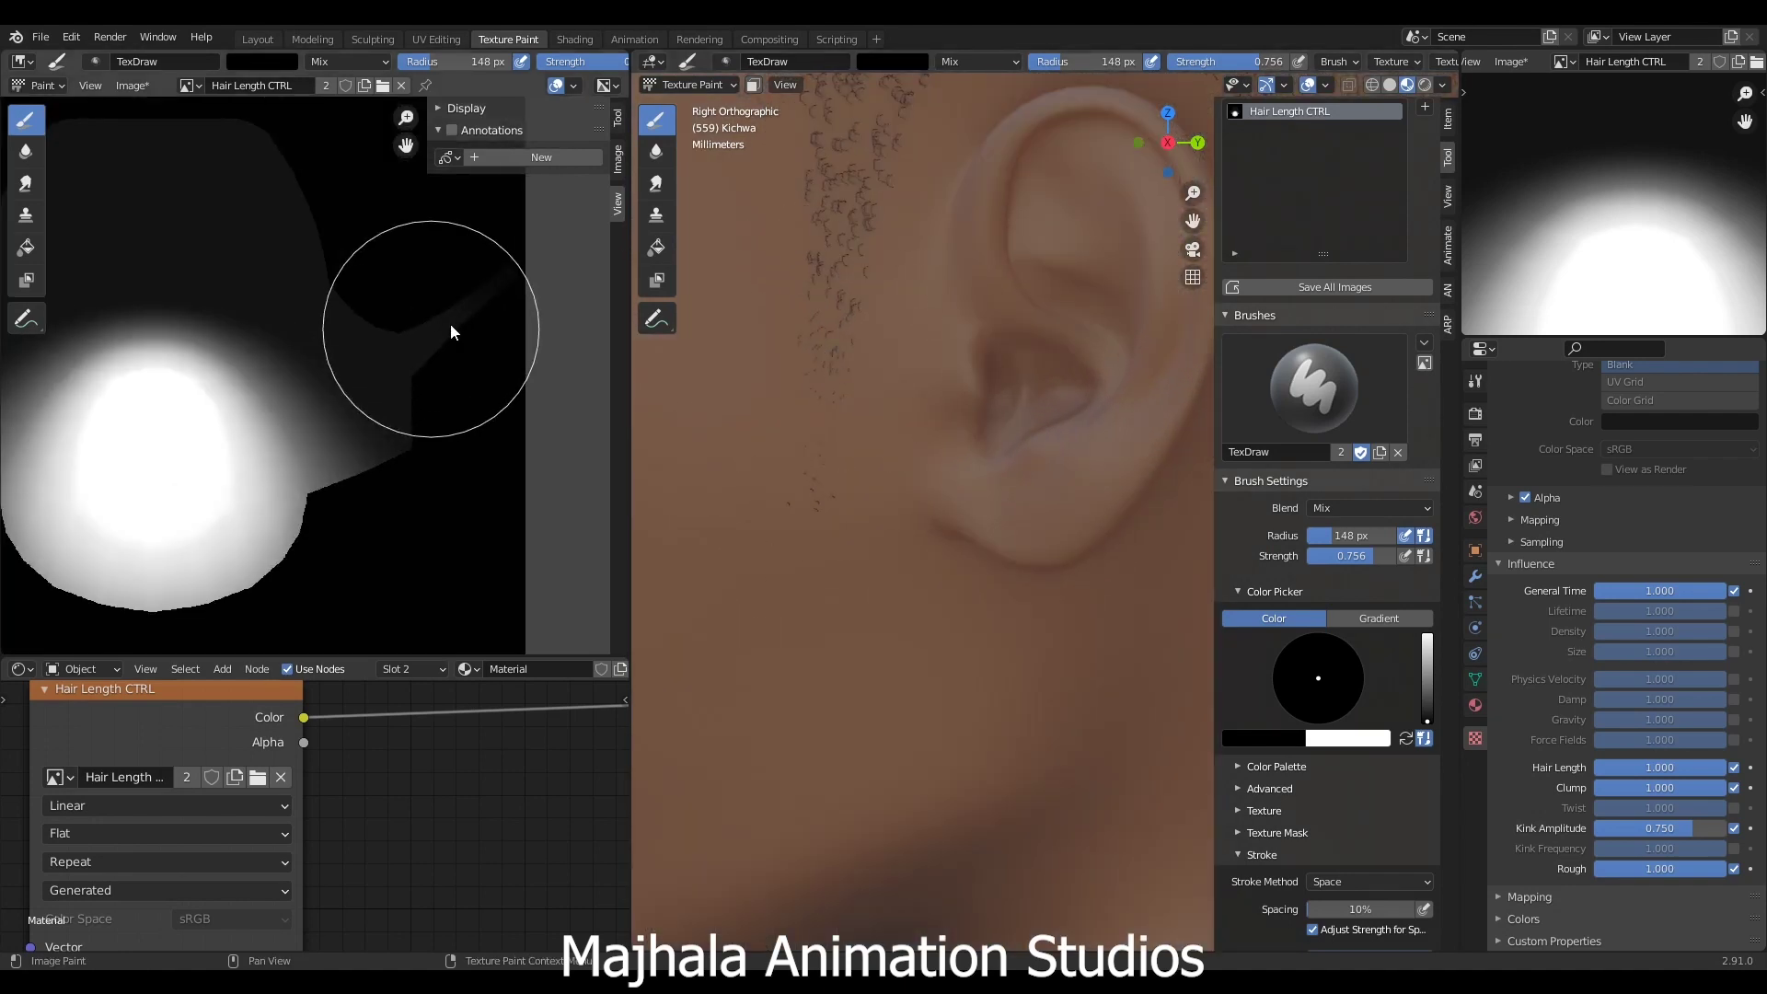
pyautogui.scroll(-8, 973, 541)
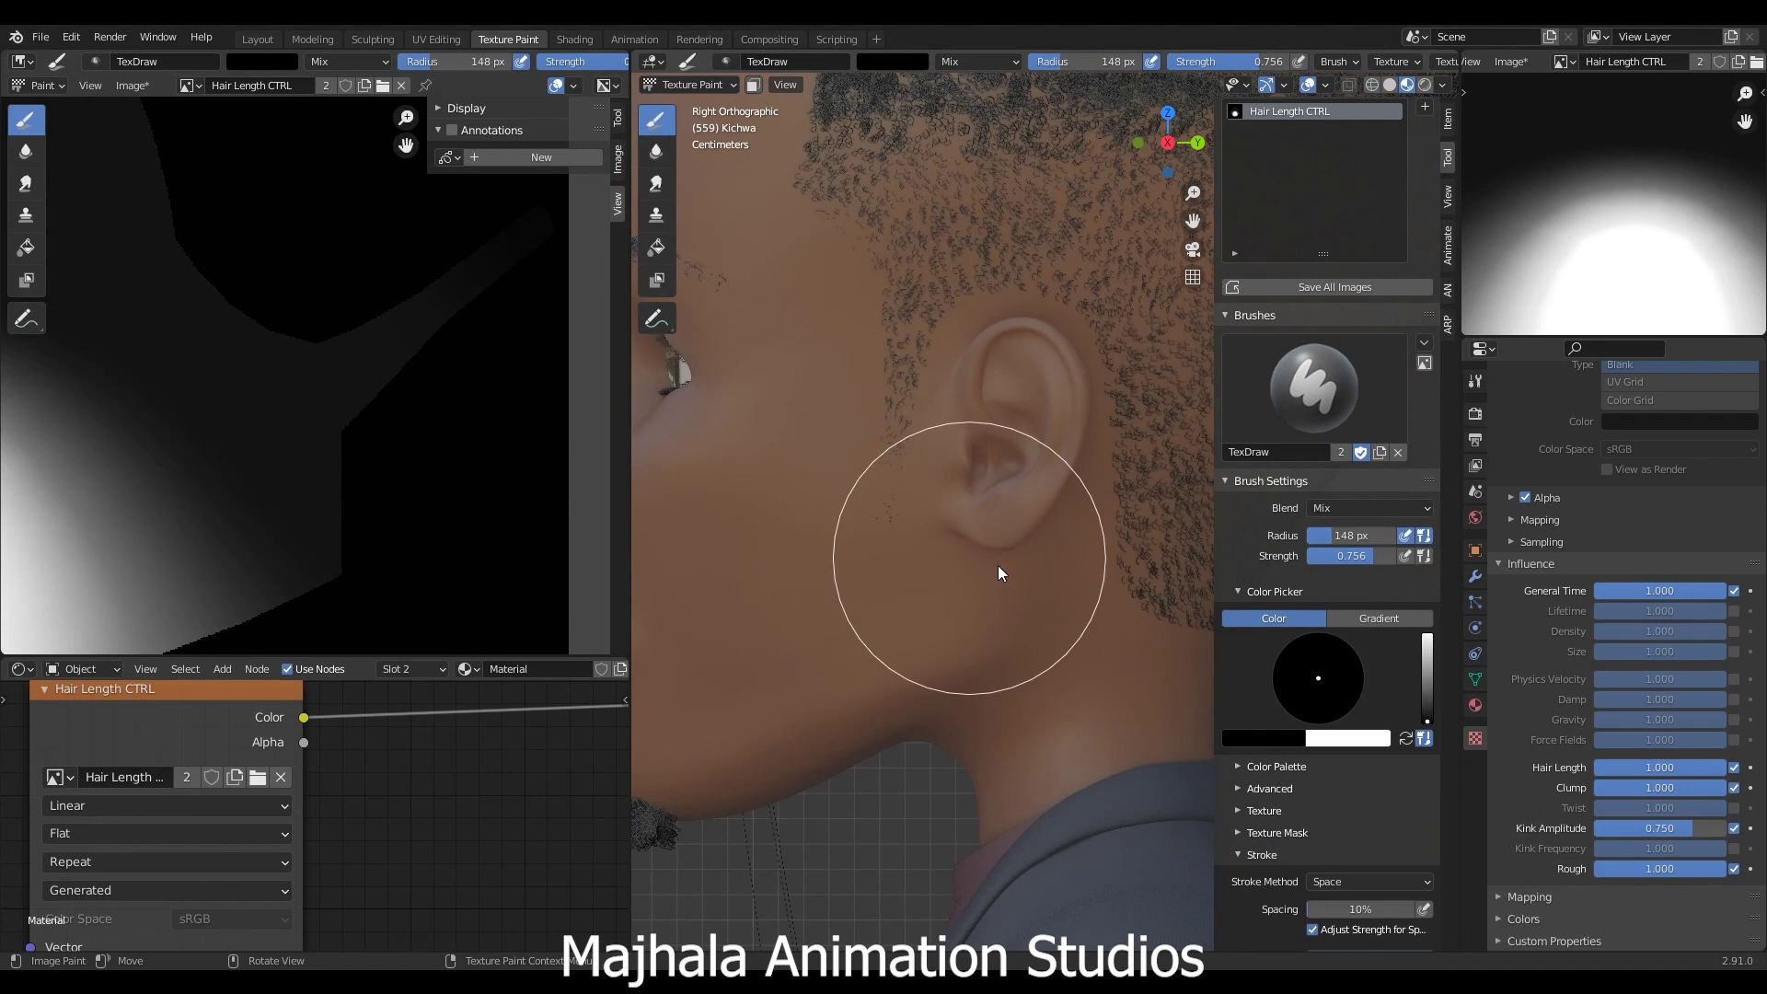
# - Examine the faded hair and neckline at the back of the head up close, and check the haircut from the front
pyautogui.moveTo(990, 601); pyautogui.dragTo(864, 566, button='middle')
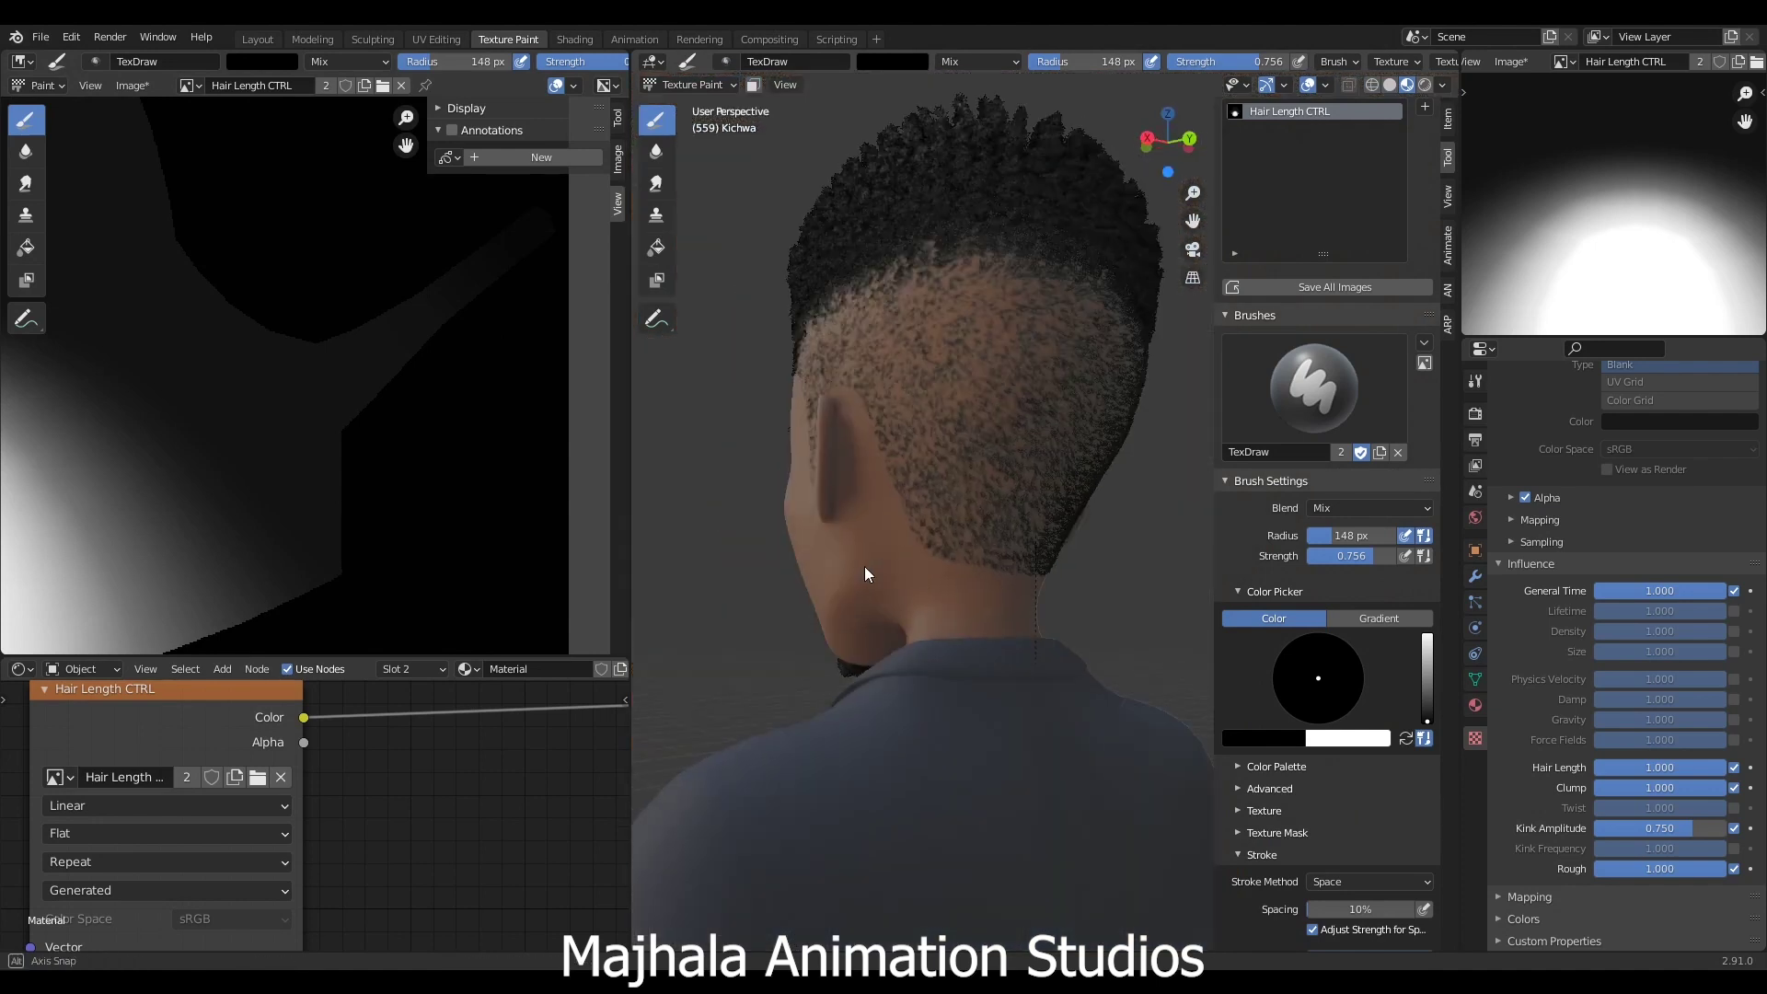
pyautogui.scroll(5, 953, 580)
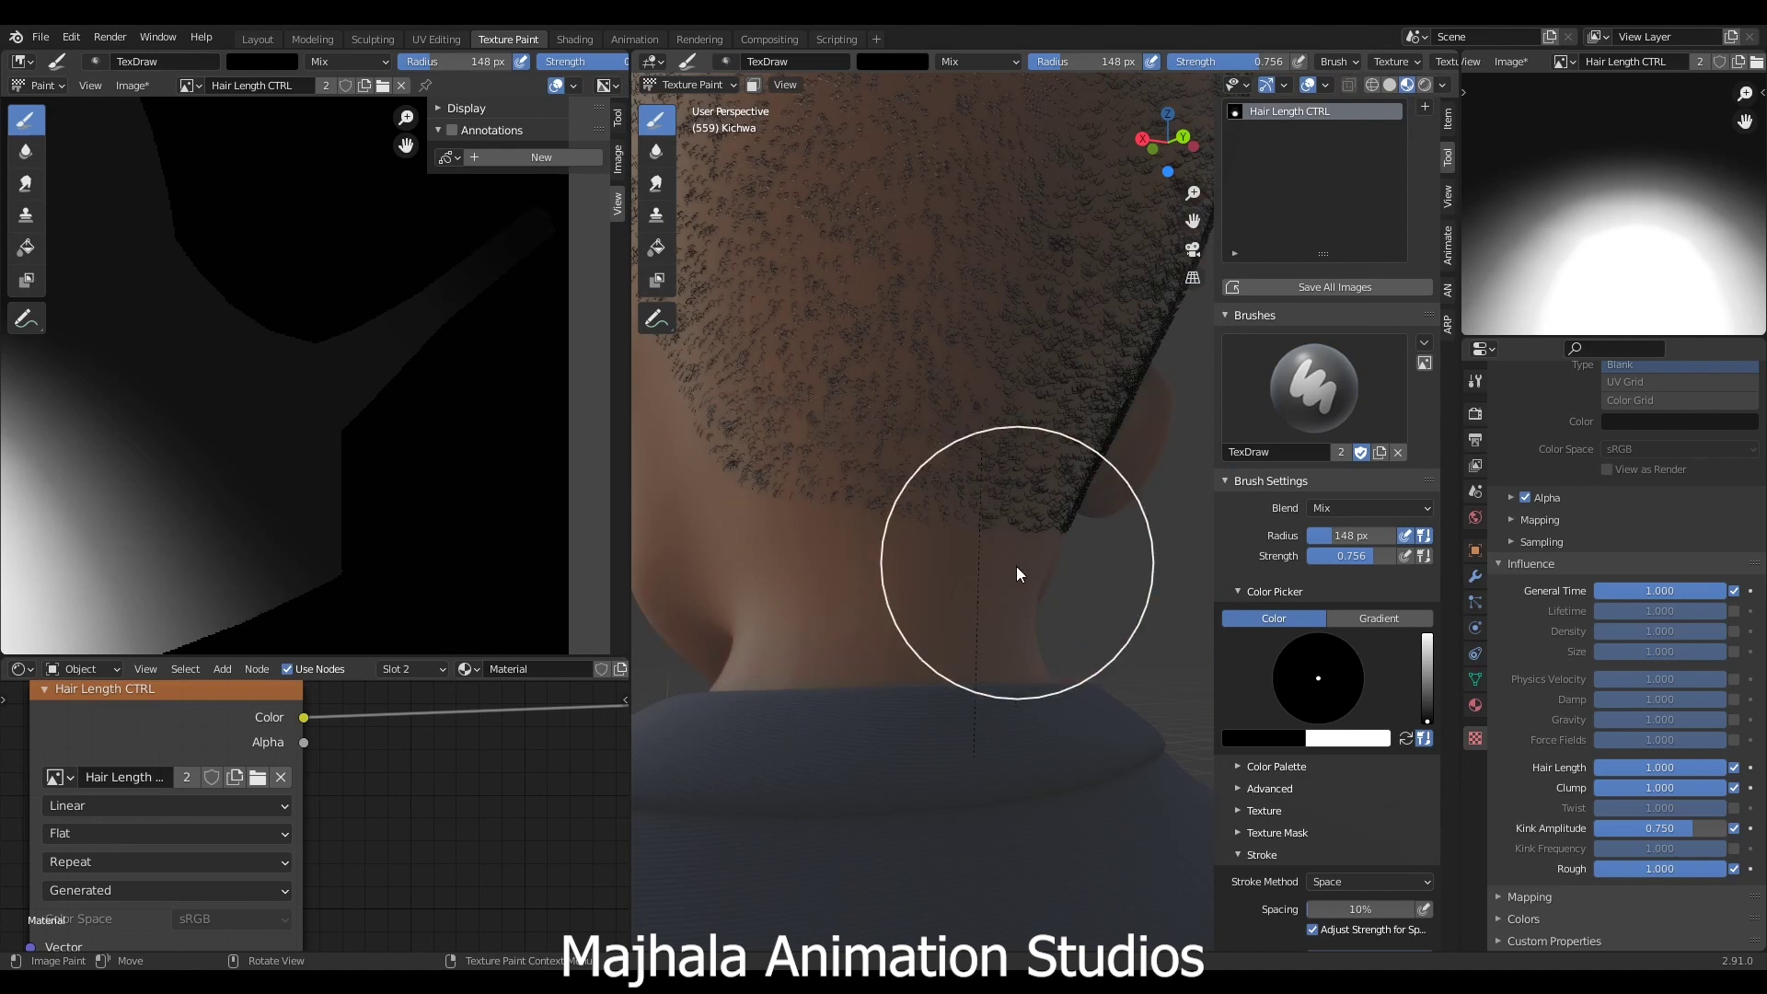
pyautogui.moveTo(941, 547)
pyautogui.mouseDown(button='middle')
pyautogui.moveTo(1023, 541)
pyautogui.moveTo(962, 594)
pyautogui.moveTo(906, 573)
pyautogui.moveTo(801, 426)
pyautogui.moveTo(749, 489)
pyautogui.moveTo(887, 458)
pyautogui.mouseUp(button='middle')
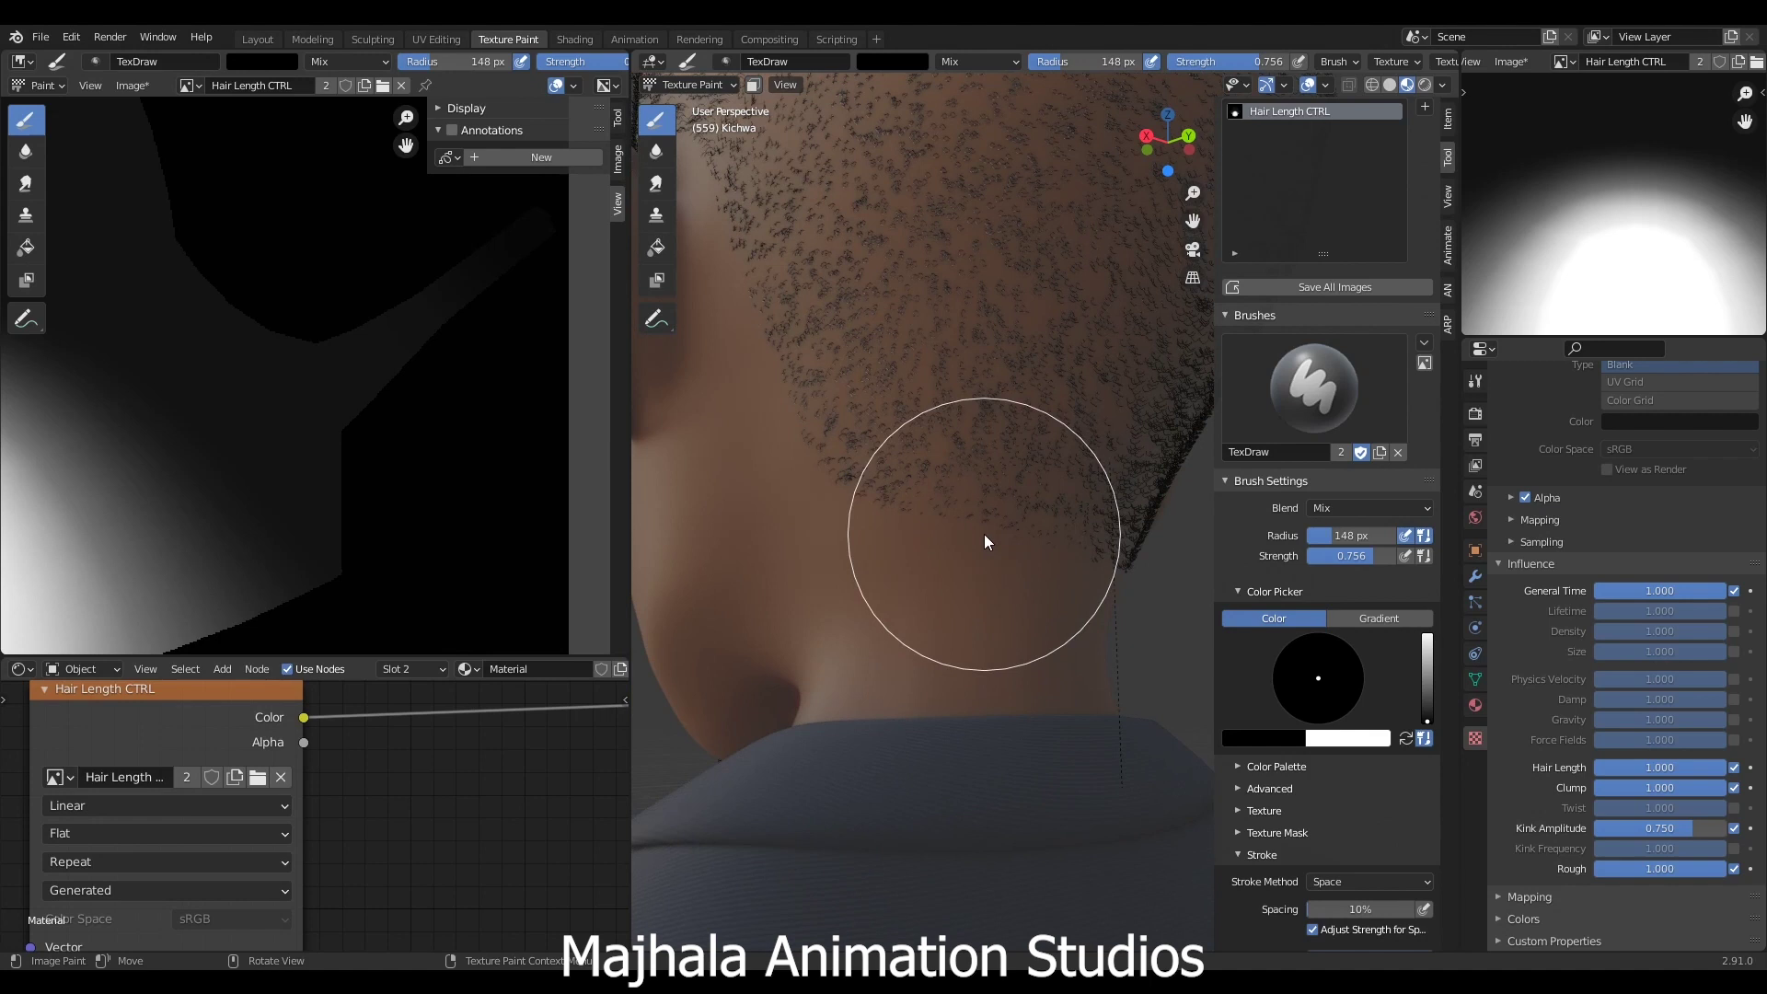
pyautogui.moveTo(985, 534)
pyautogui.mouseDown()
pyautogui.moveTo(948, 439)
pyautogui.moveTo(1025, 320)
pyautogui.mouseUp()
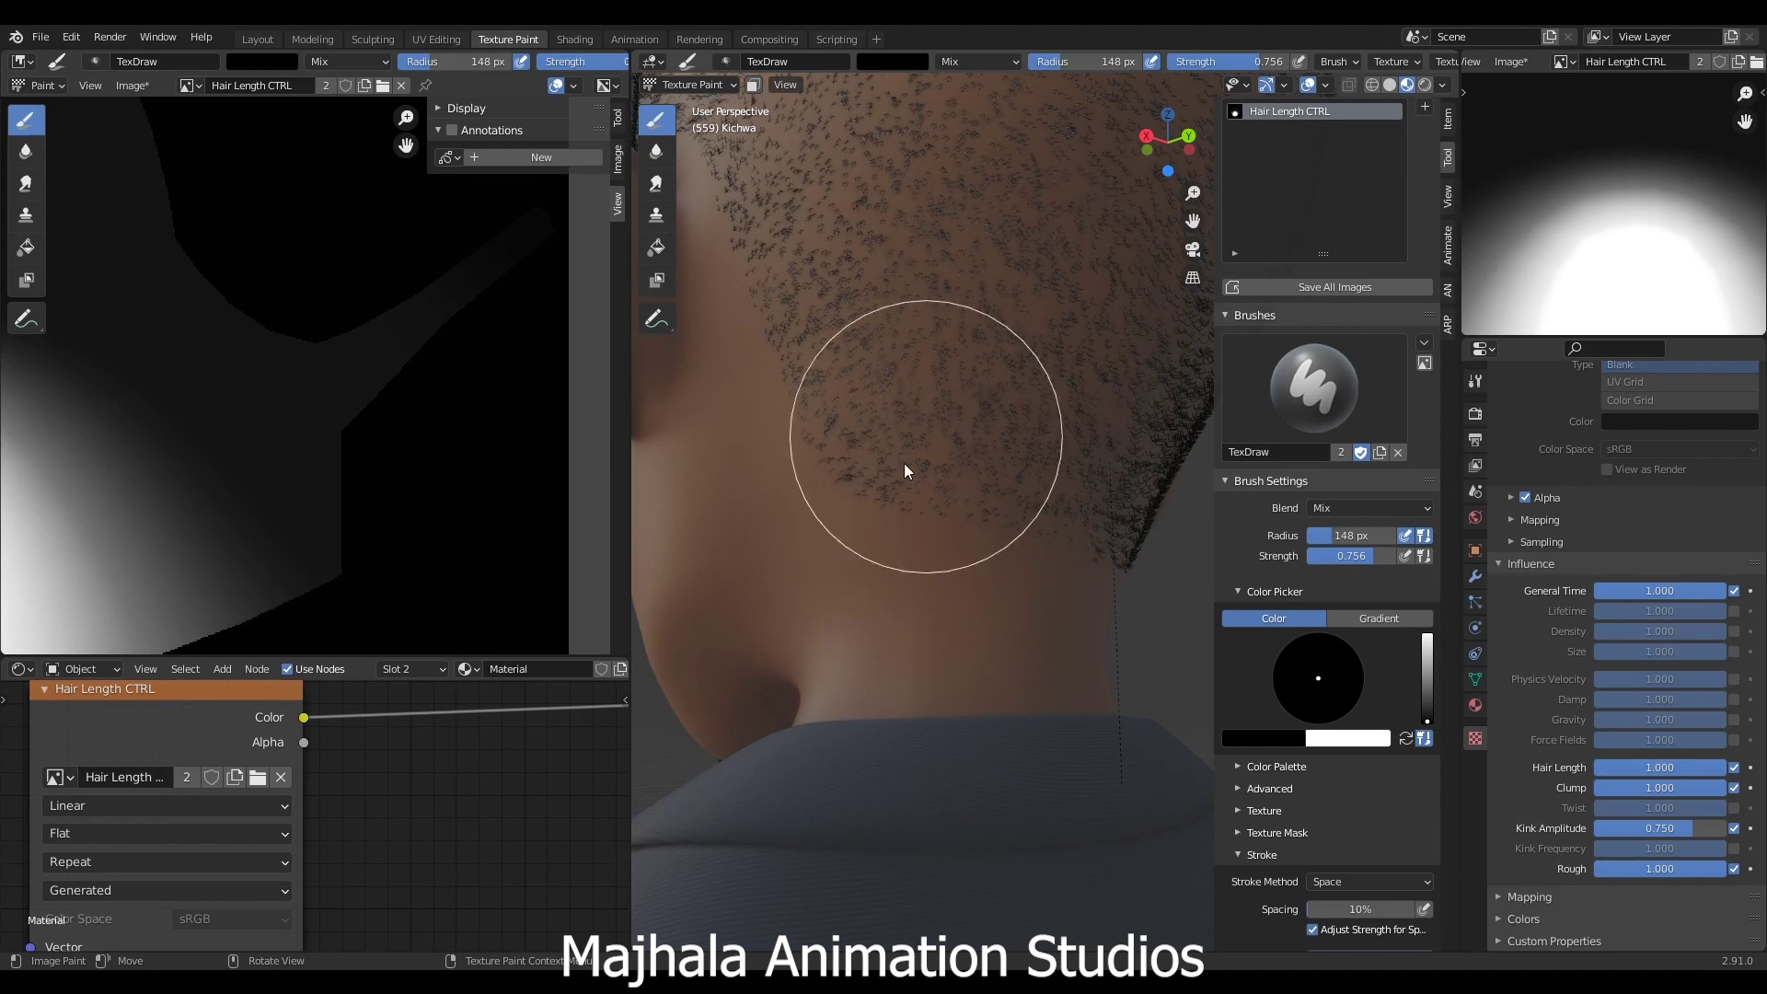
pyautogui.moveTo(869, 496); pyautogui.dragTo(804, 516, button='middle')
pyautogui.scroll(5, 828, 513)
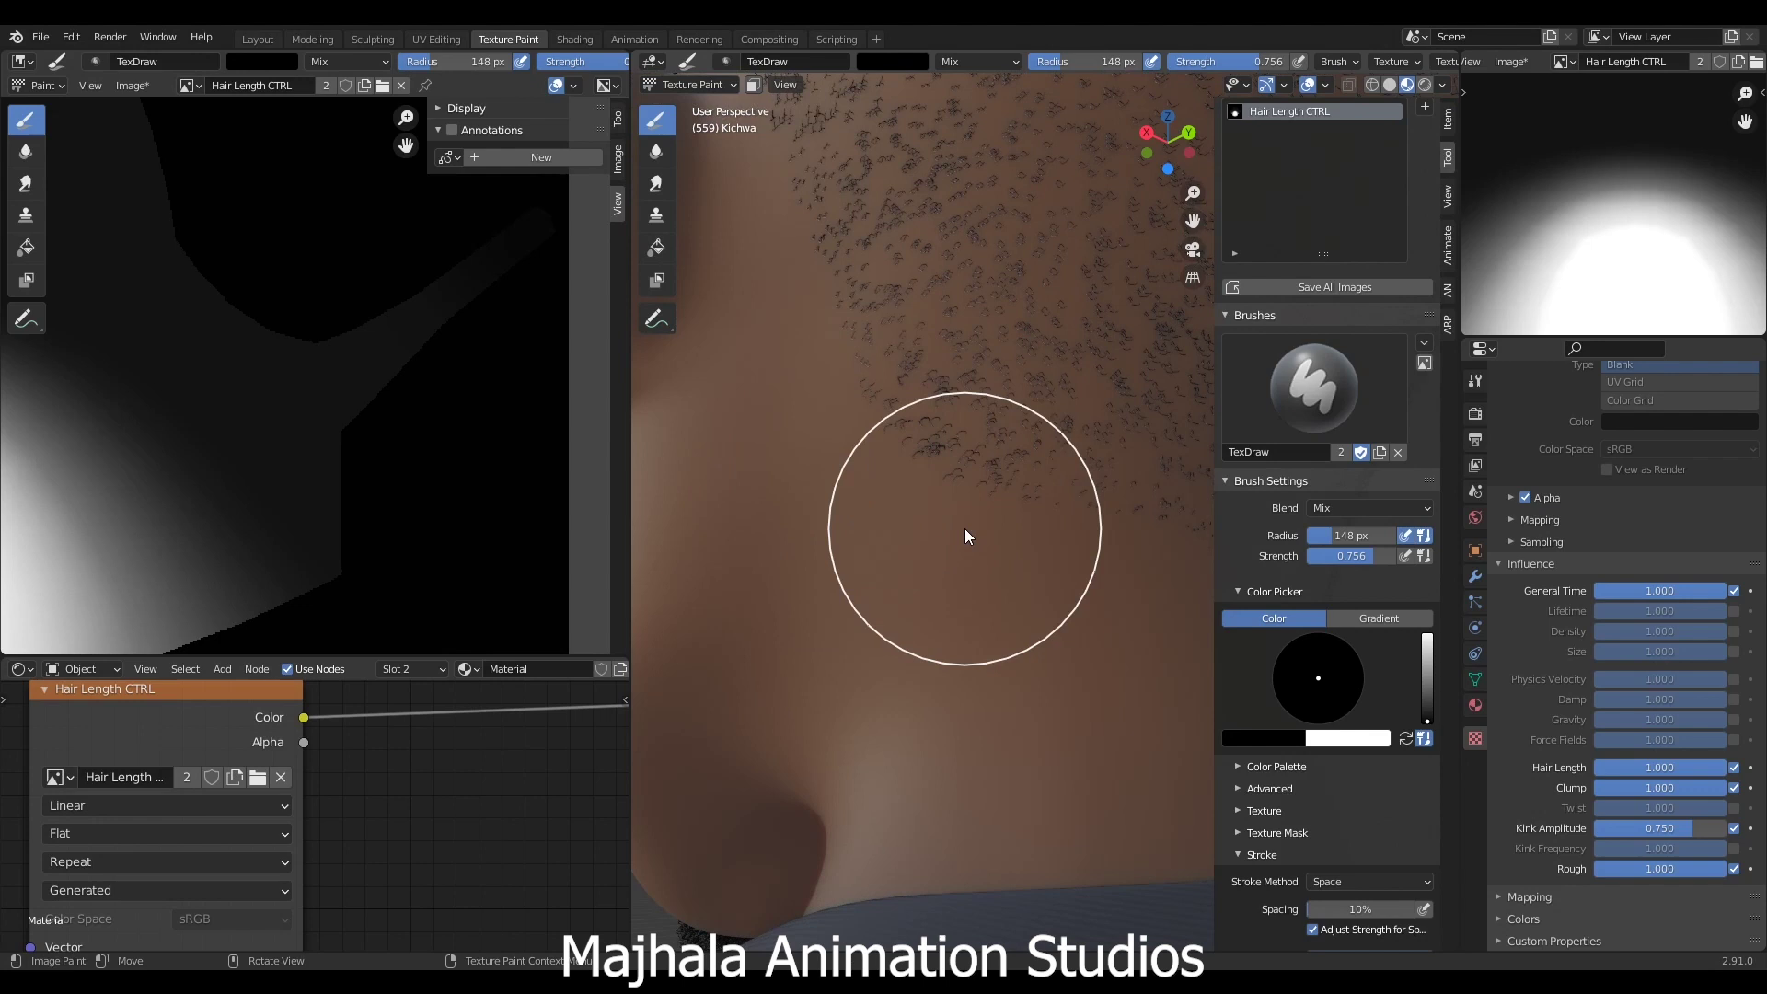
pyautogui.moveTo(965, 528)
pyautogui.mouseDown(button='middle')
pyautogui.moveTo(1046, 588)
pyautogui.moveTo(997, 537)
pyautogui.moveTo(1024, 515)
pyautogui.moveTo(966, 505)
pyautogui.moveTo(1017, 544)
pyautogui.moveTo(856, 499)
pyautogui.moveTo(1025, 501)
pyautogui.moveTo(1058, 509)
pyautogui.moveTo(911, 506)
pyautogui.moveTo(1073, 533)
pyautogui.moveTo(903, 537)
pyautogui.mouseUp(button='middle')
pyautogui.scroll(5, 1017, 529)
pyautogui.scroll(-5, 1024, 547)
pyautogui.scroll(4, 856, 499)
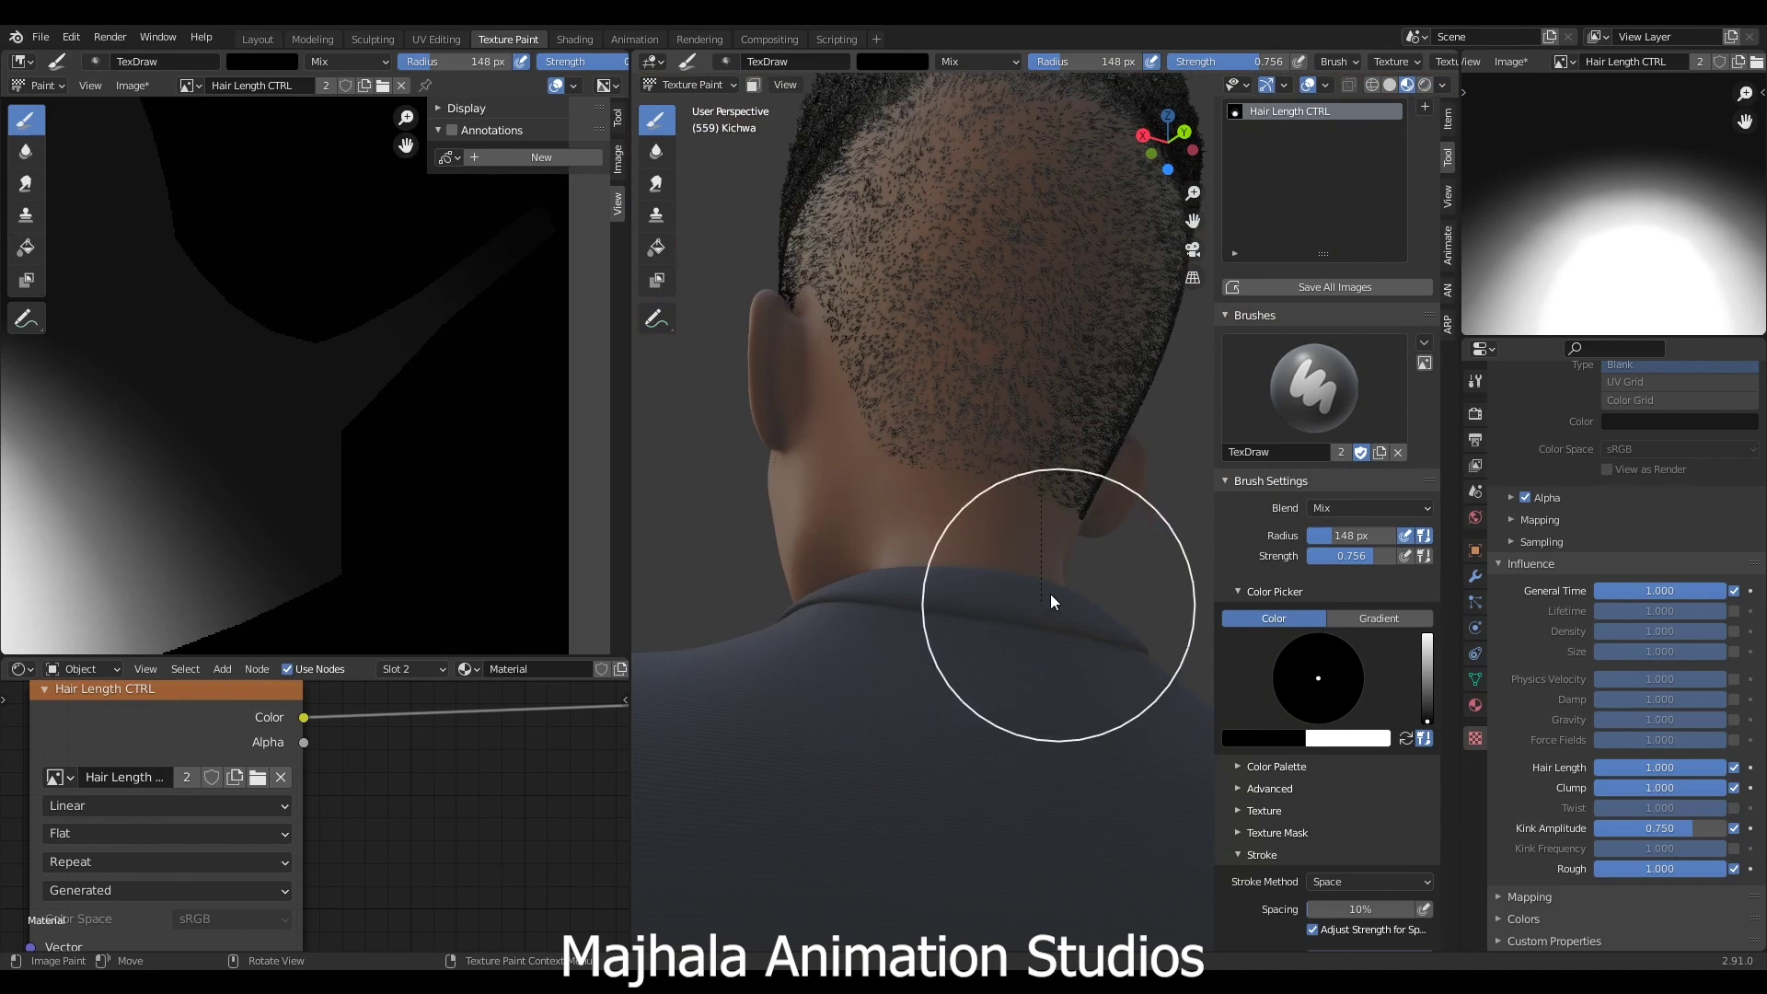
pyautogui.scroll(-3, 1051, 593)
pyautogui.moveTo(1056, 535); pyautogui.dragTo(1014, 455, button='middle')
pyautogui.scroll(2, 946, 461)
pyautogui.scroll(3, 1014, 454)
pyautogui.keyDown('shift'); pyautogui.moveTo(939, 567); pyautogui.dragTo(943, 532, button='middle'); pyautogui.keyUp('shift')
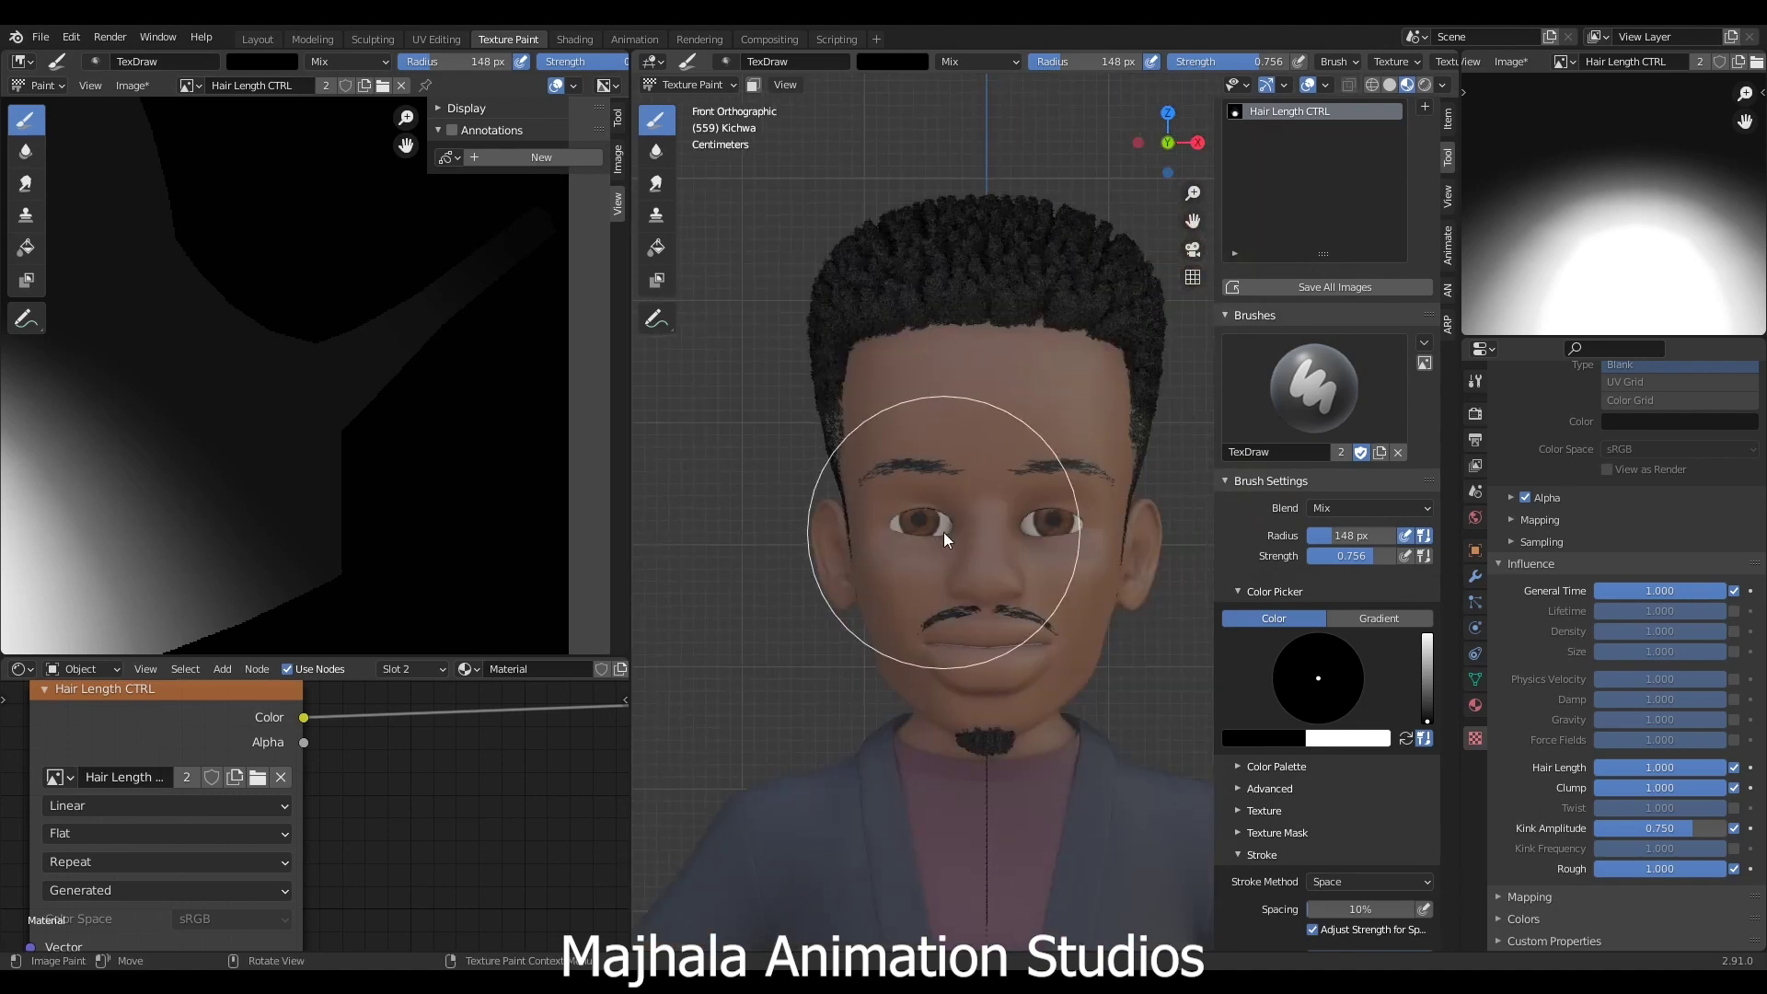
# - Reduce the TexDraw brush radius to 22 px for fine work on the temple, seen from the right side
pyautogui.press('KP_3')
pyautogui.scroll(-2, 326, 377)
pyautogui.moveTo(326, 375); pyautogui.dragTo(383, 398, button='middle')
pyautogui.moveTo(978, 464)
pyautogui.keyDown('shift'); pyautogui.mouseDown(button='middle')
pyautogui.moveTo(863, 408)
pyautogui.moveTo(957, 432)
pyautogui.moveTo(820, 535)
pyautogui.mouseUp(button='middle'); pyautogui.keyUp('shift')
pyautogui.scroll(3, 864, 408)
pyautogui.scroll(2, 957, 432)
pyautogui.press('f')
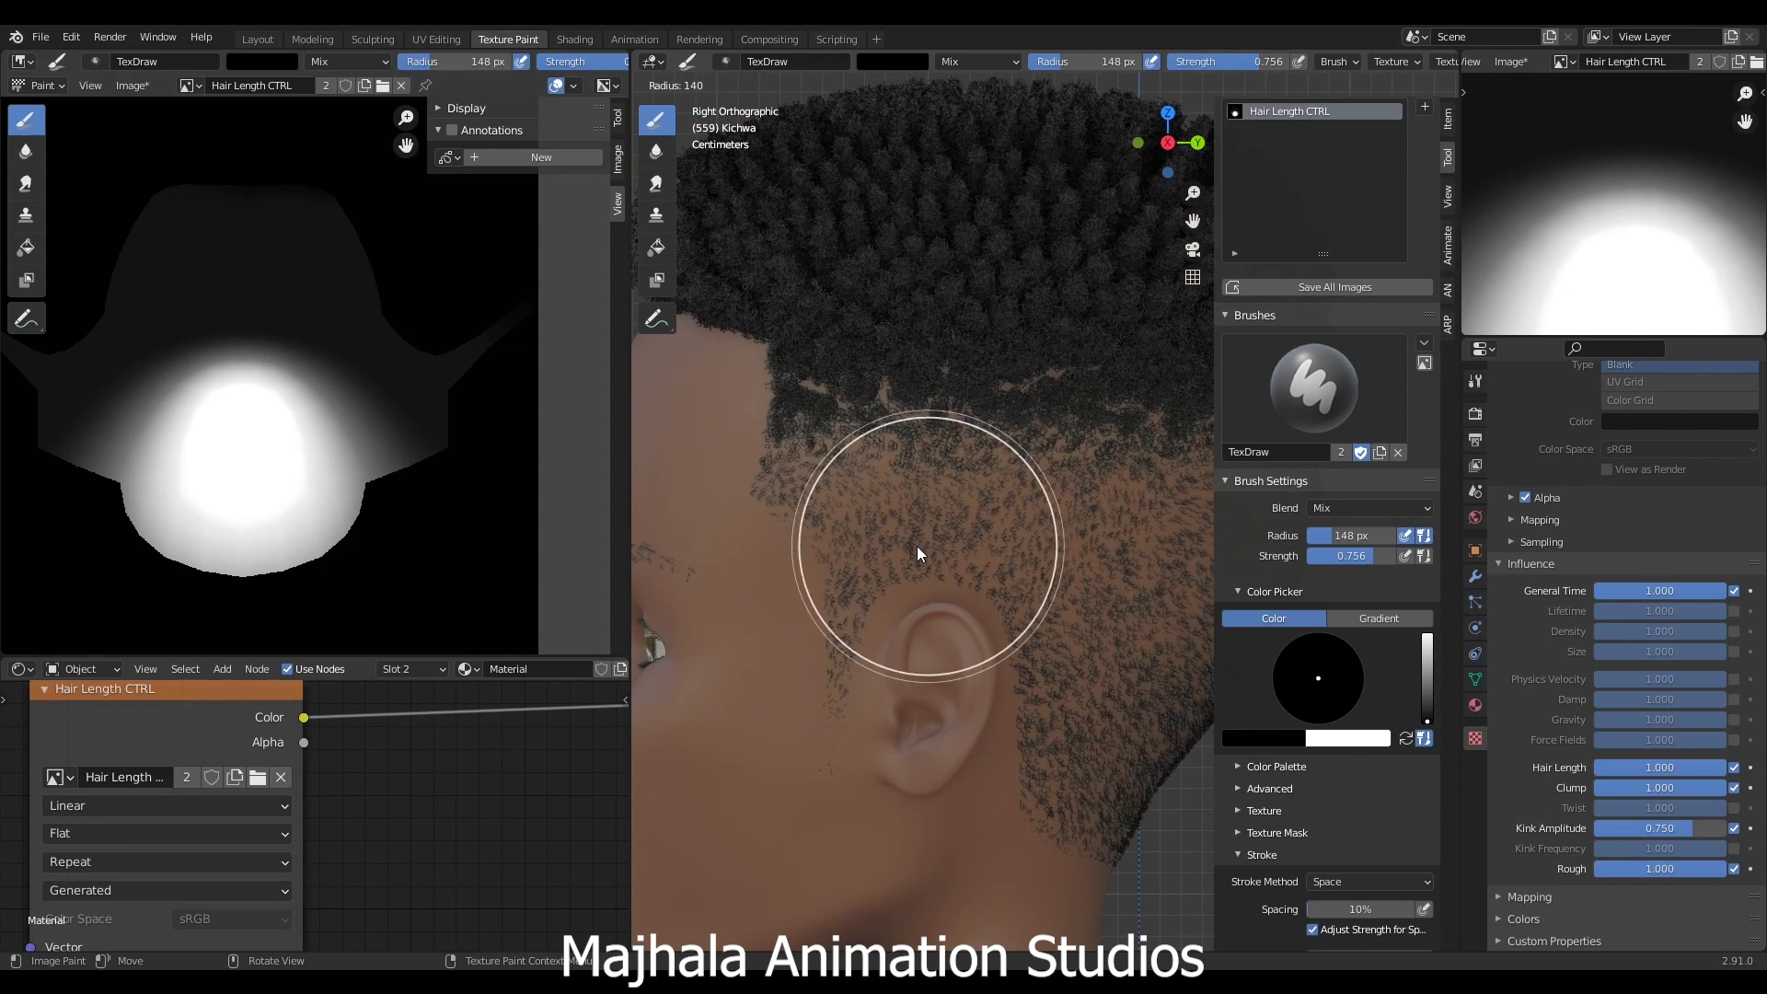
pyautogui.click(839, 556)
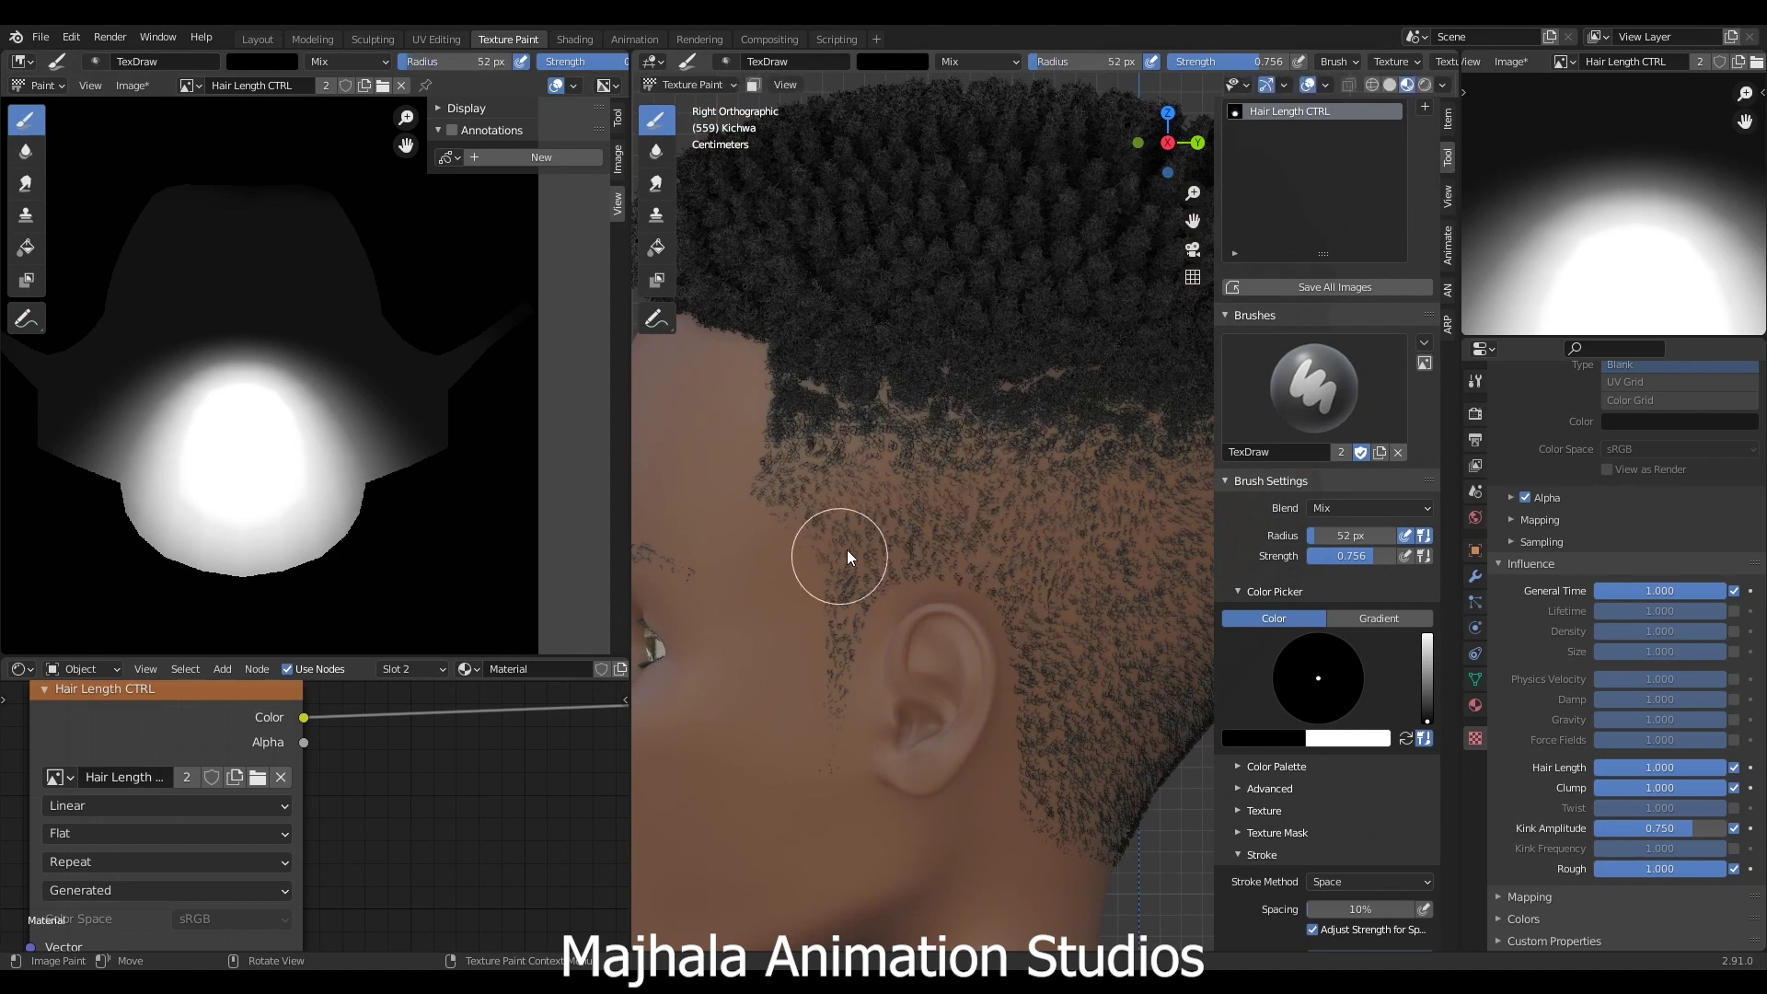
pyautogui.scroll(2, 900, 517)
pyautogui.scroll(1, 900, 516)
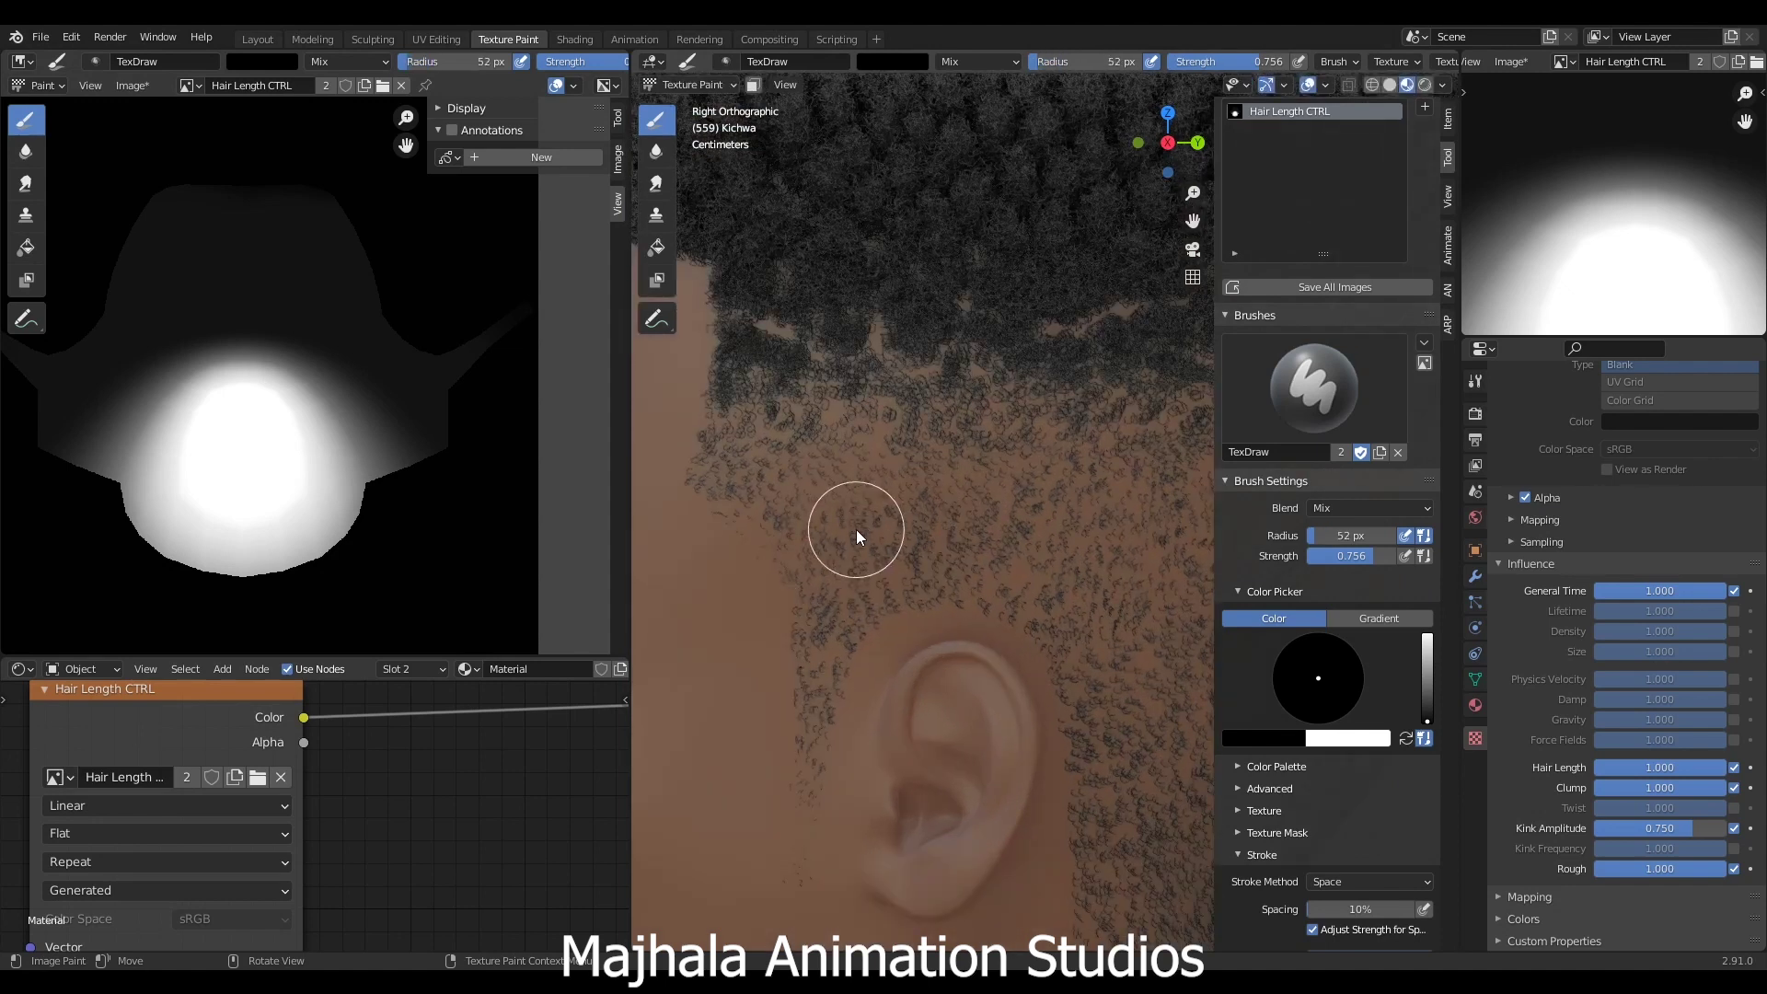
pyautogui.press('f')
pyautogui.click(829, 533)
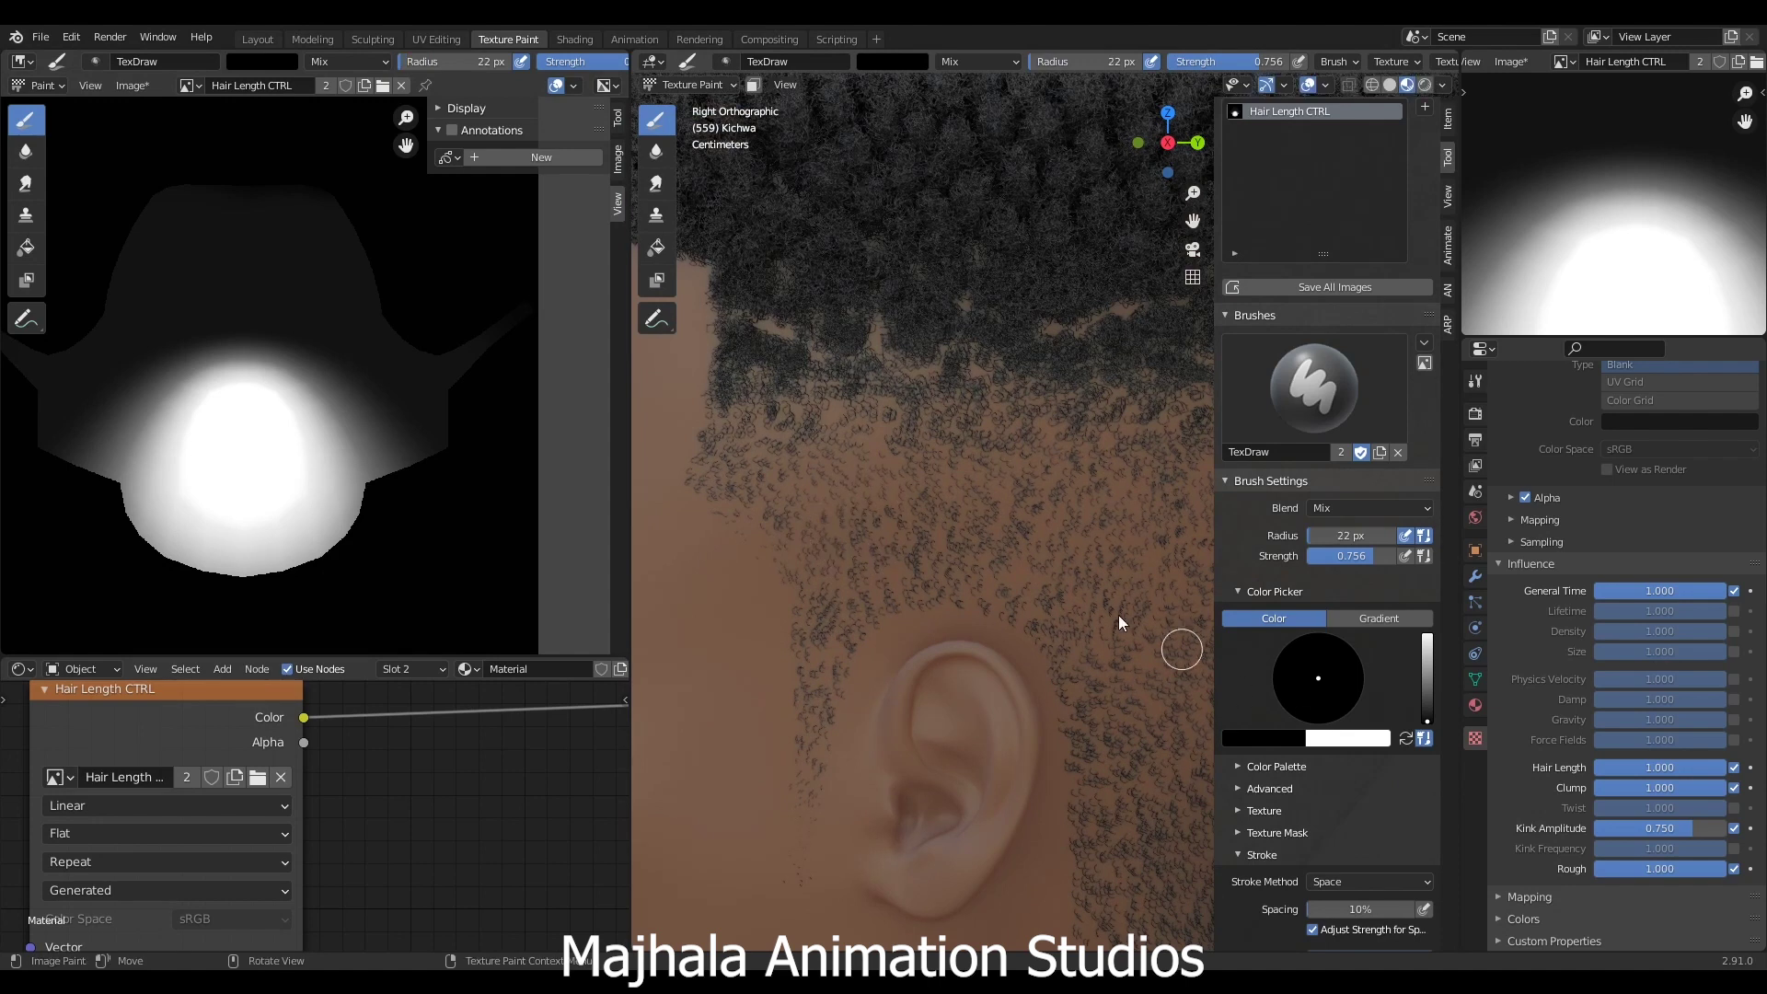
pyautogui.moveTo(799, 442); pyautogui.dragTo(856, 446)
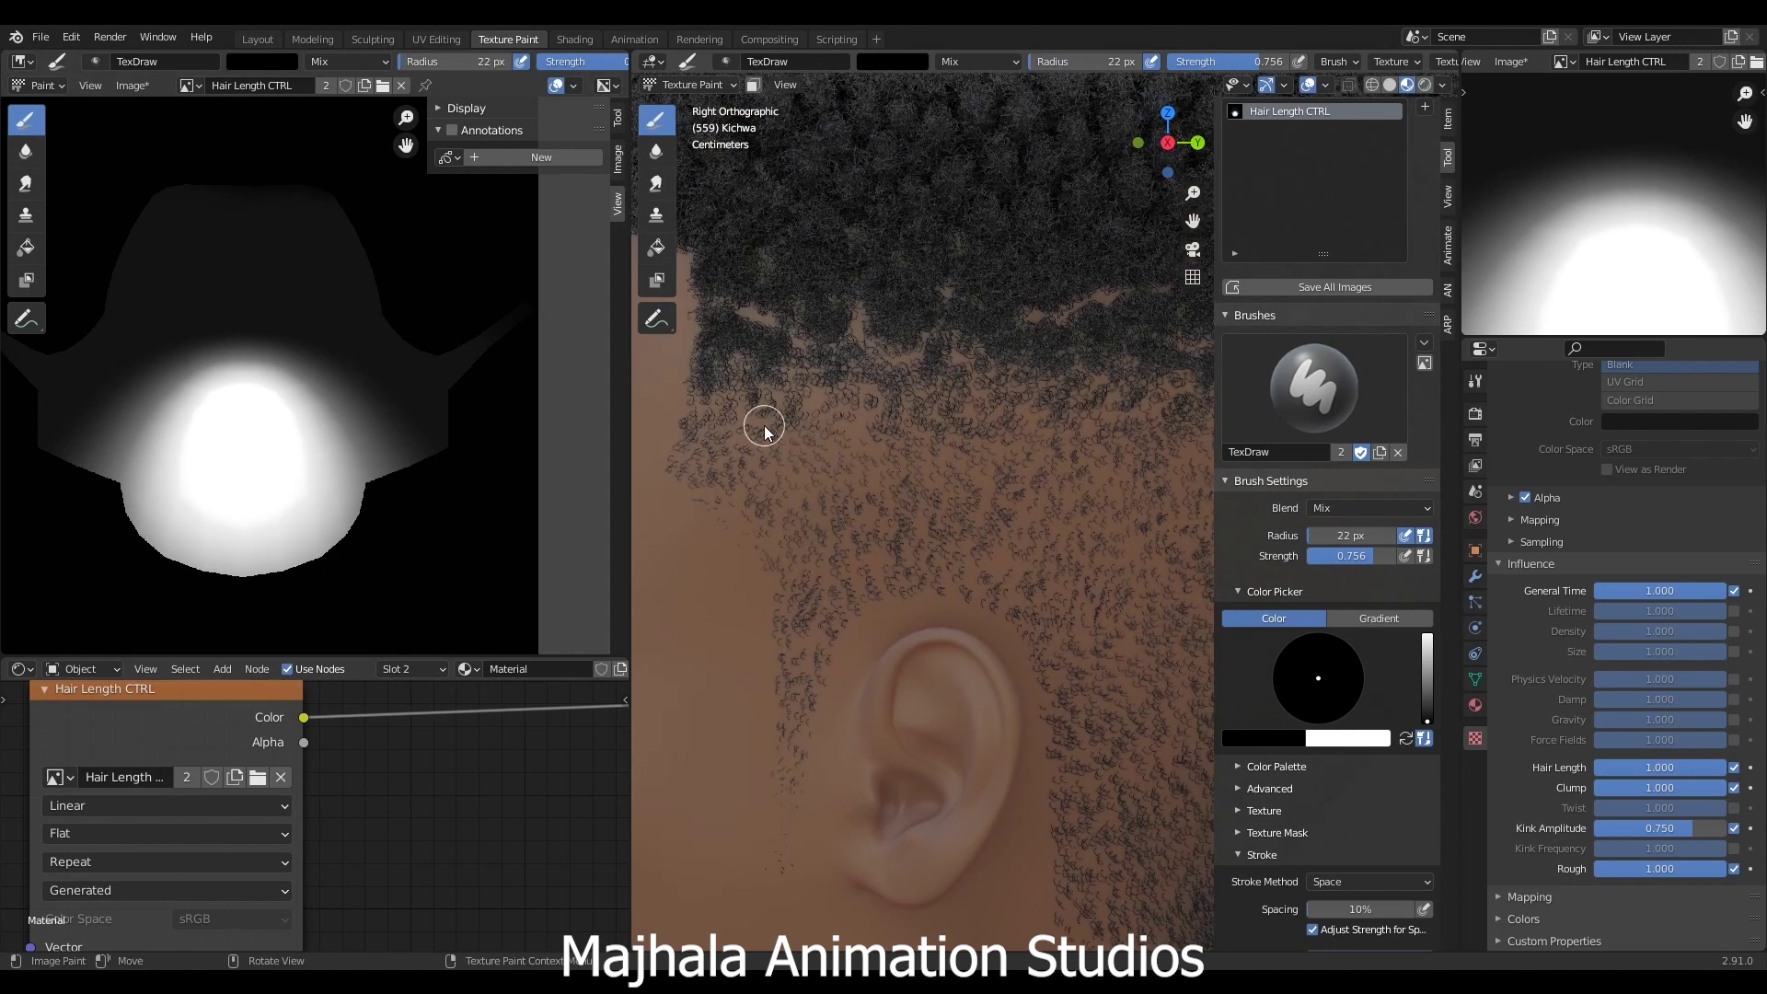
# - Set the brush's stroke method to Line
pyautogui.scroll(-5, 1365, 856)
pyautogui.scroll(-4, 1366, 865)
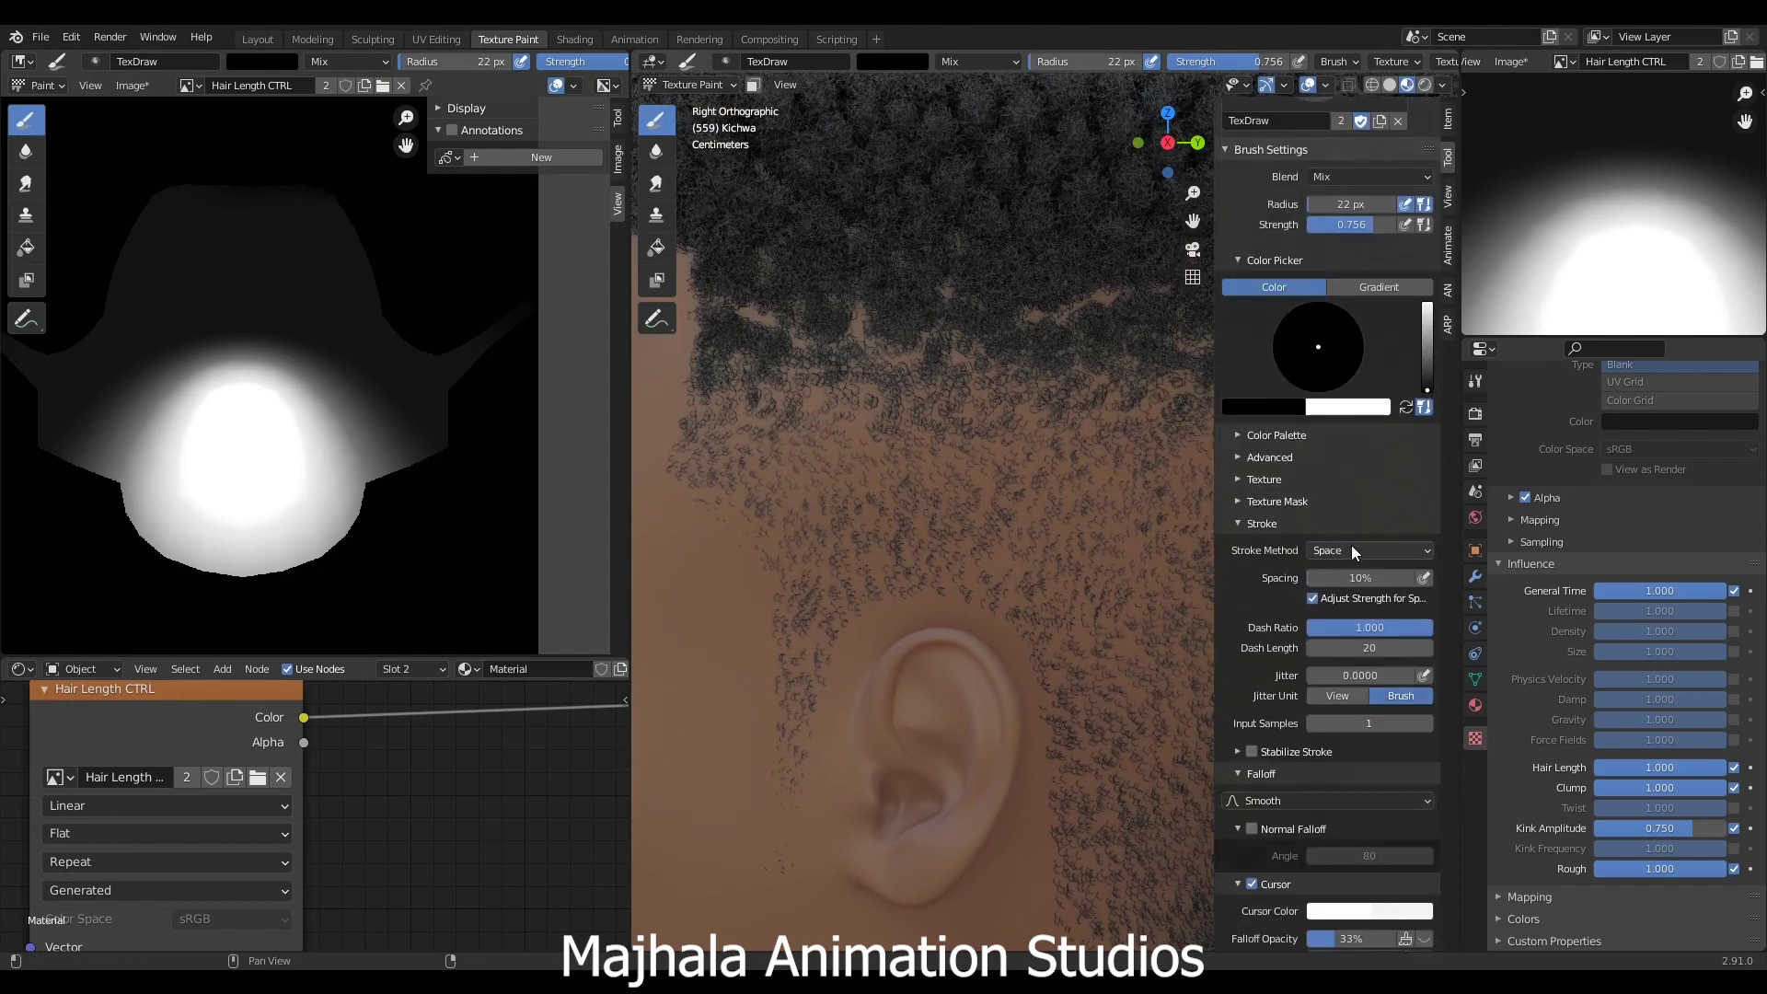
pyautogui.click(1351, 549)
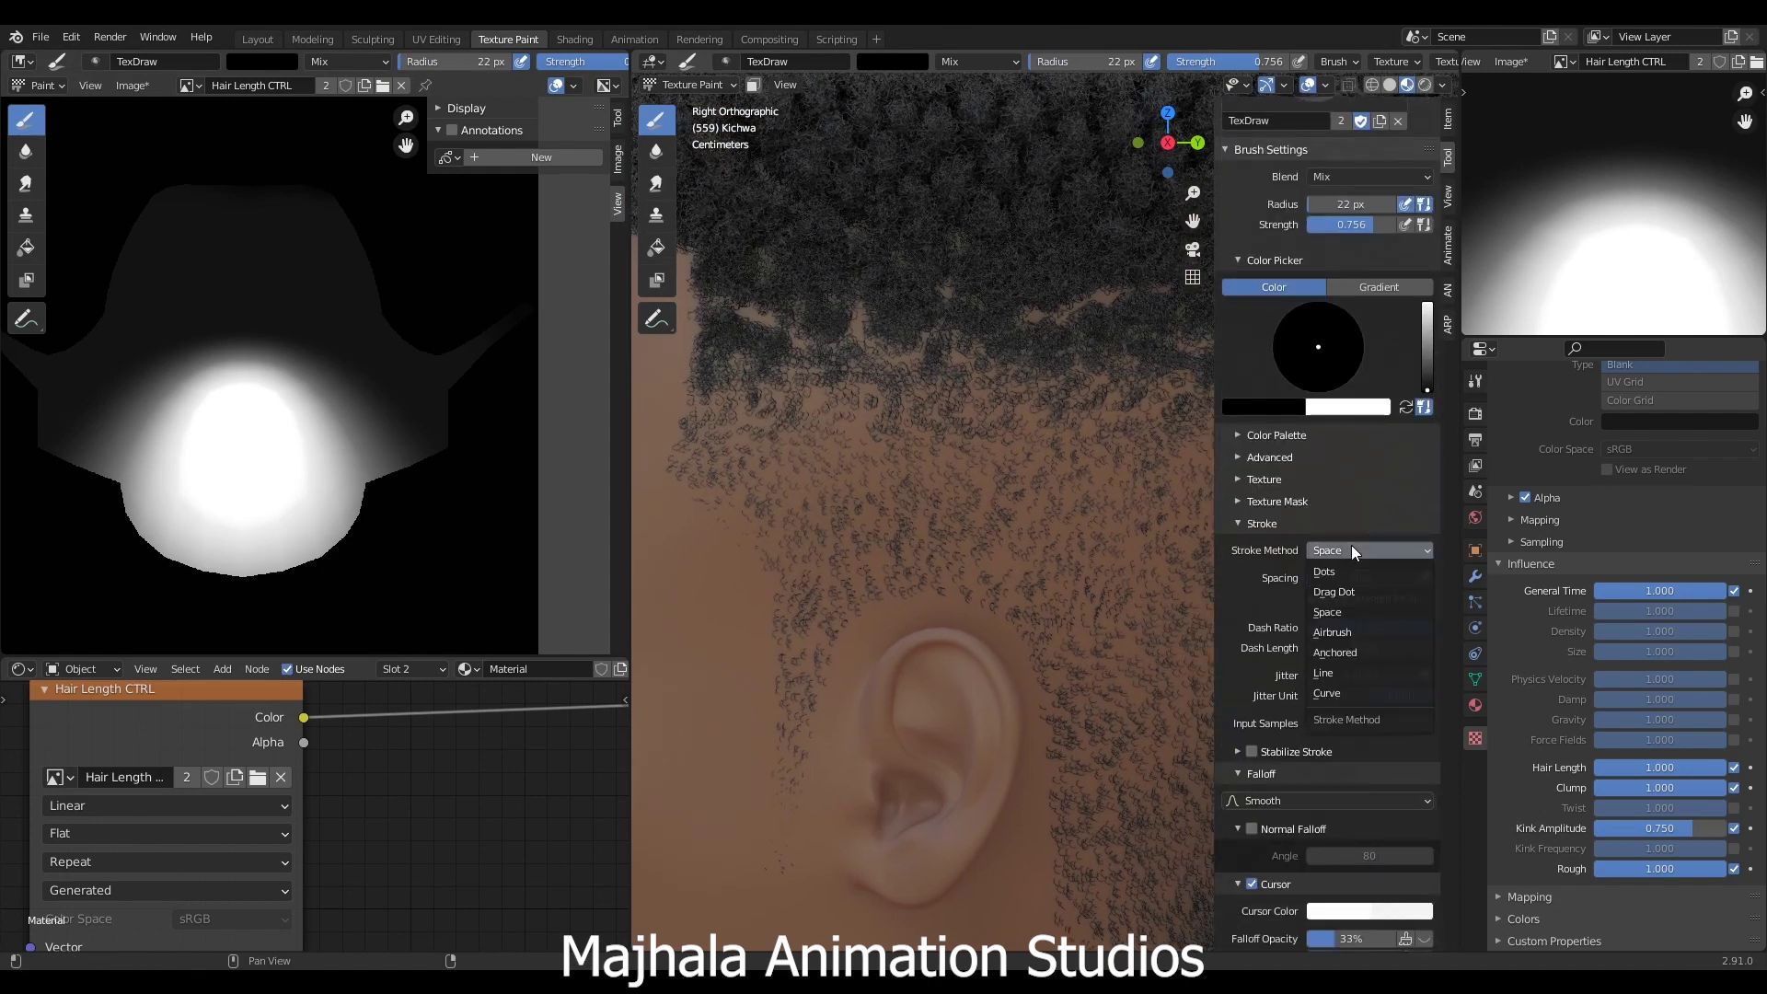
pyautogui.click(1343, 672)
# - Try a straight black line from the temple hairline toward the back, just below the long hair, at strength 0.756, and undo it
pyautogui.scroll(-4, 920, 428)
pyautogui.keyDown('shift'); pyautogui.moveTo(773, 404); pyautogui.dragTo(727, 403, button='middle'); pyautogui.keyUp('shift')
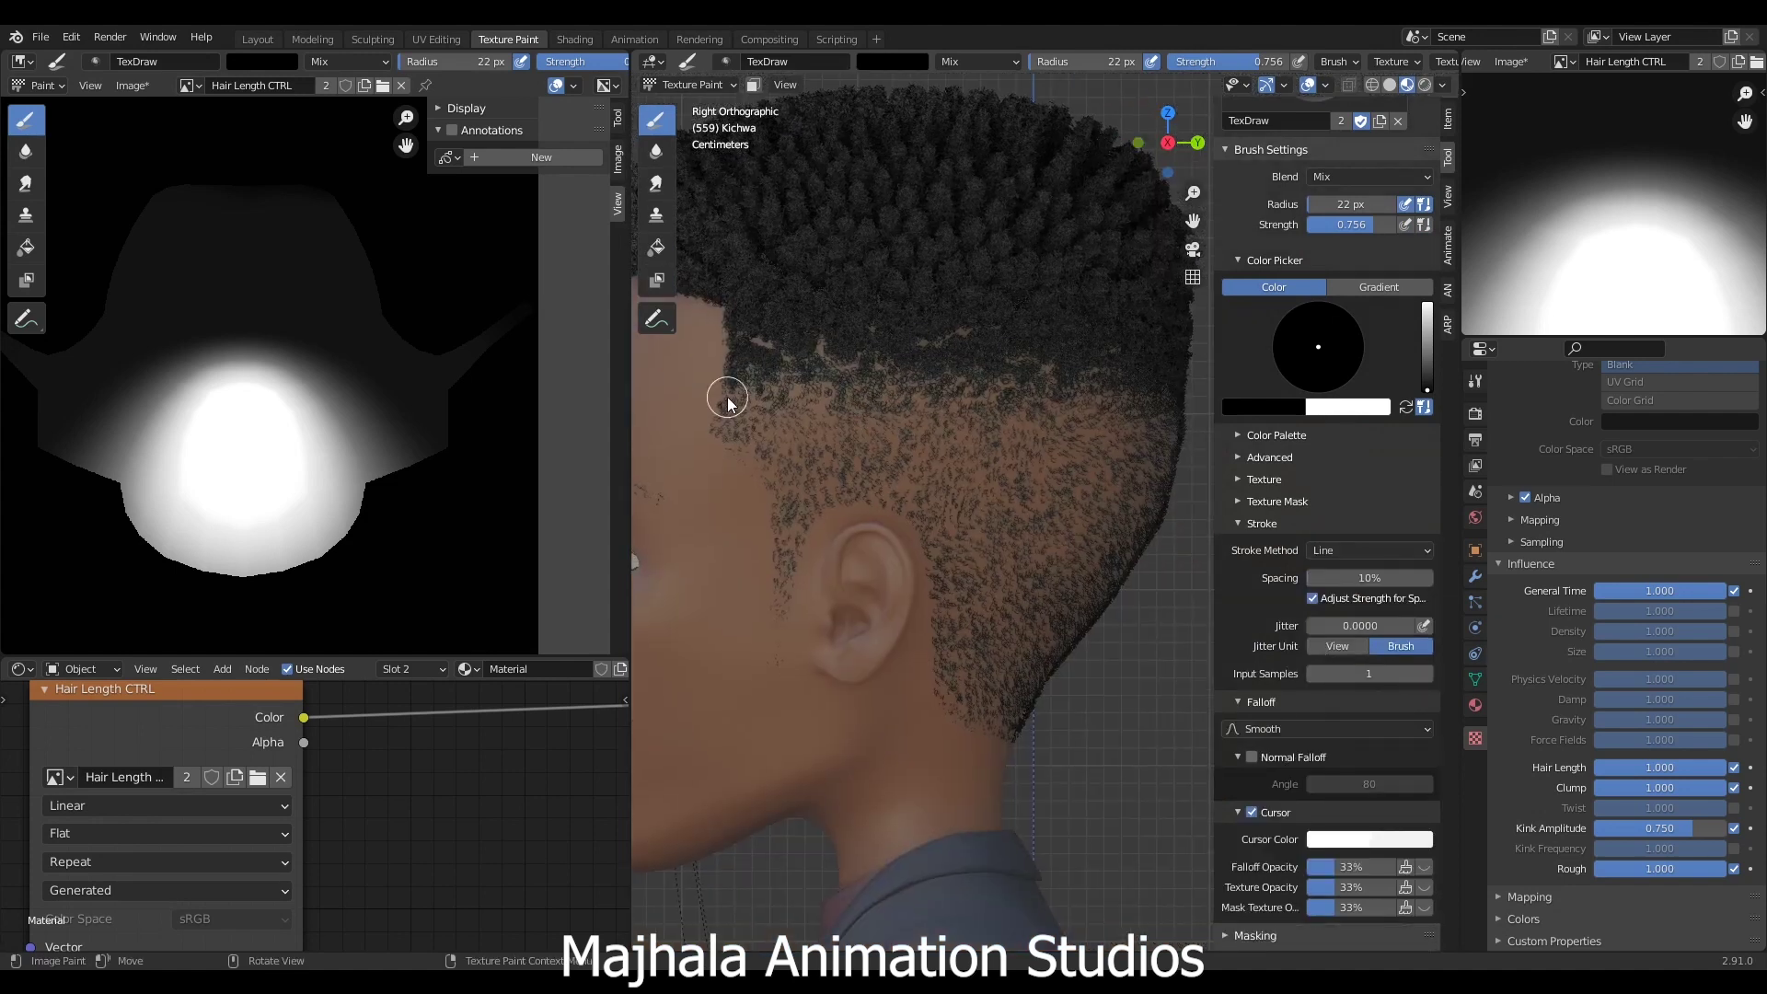
pyautogui.scroll(2, 720, 393)
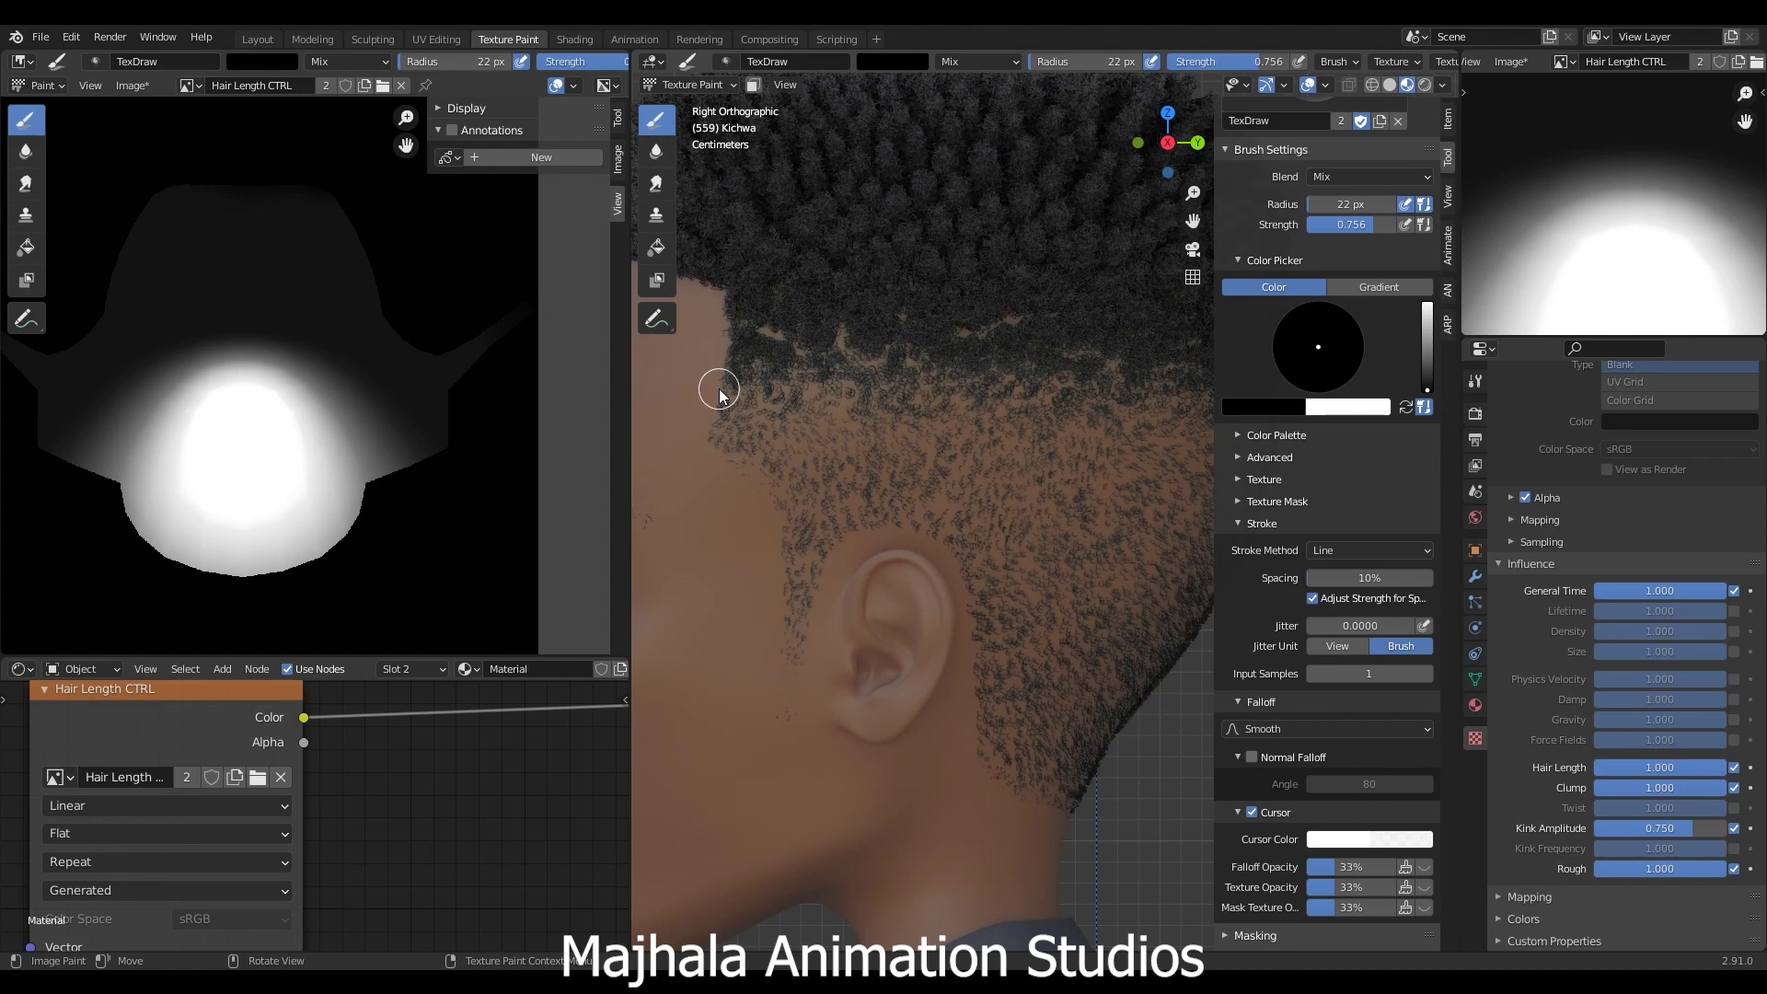
pyautogui.moveTo(709, 394); pyautogui.dragTo(1018, 398)
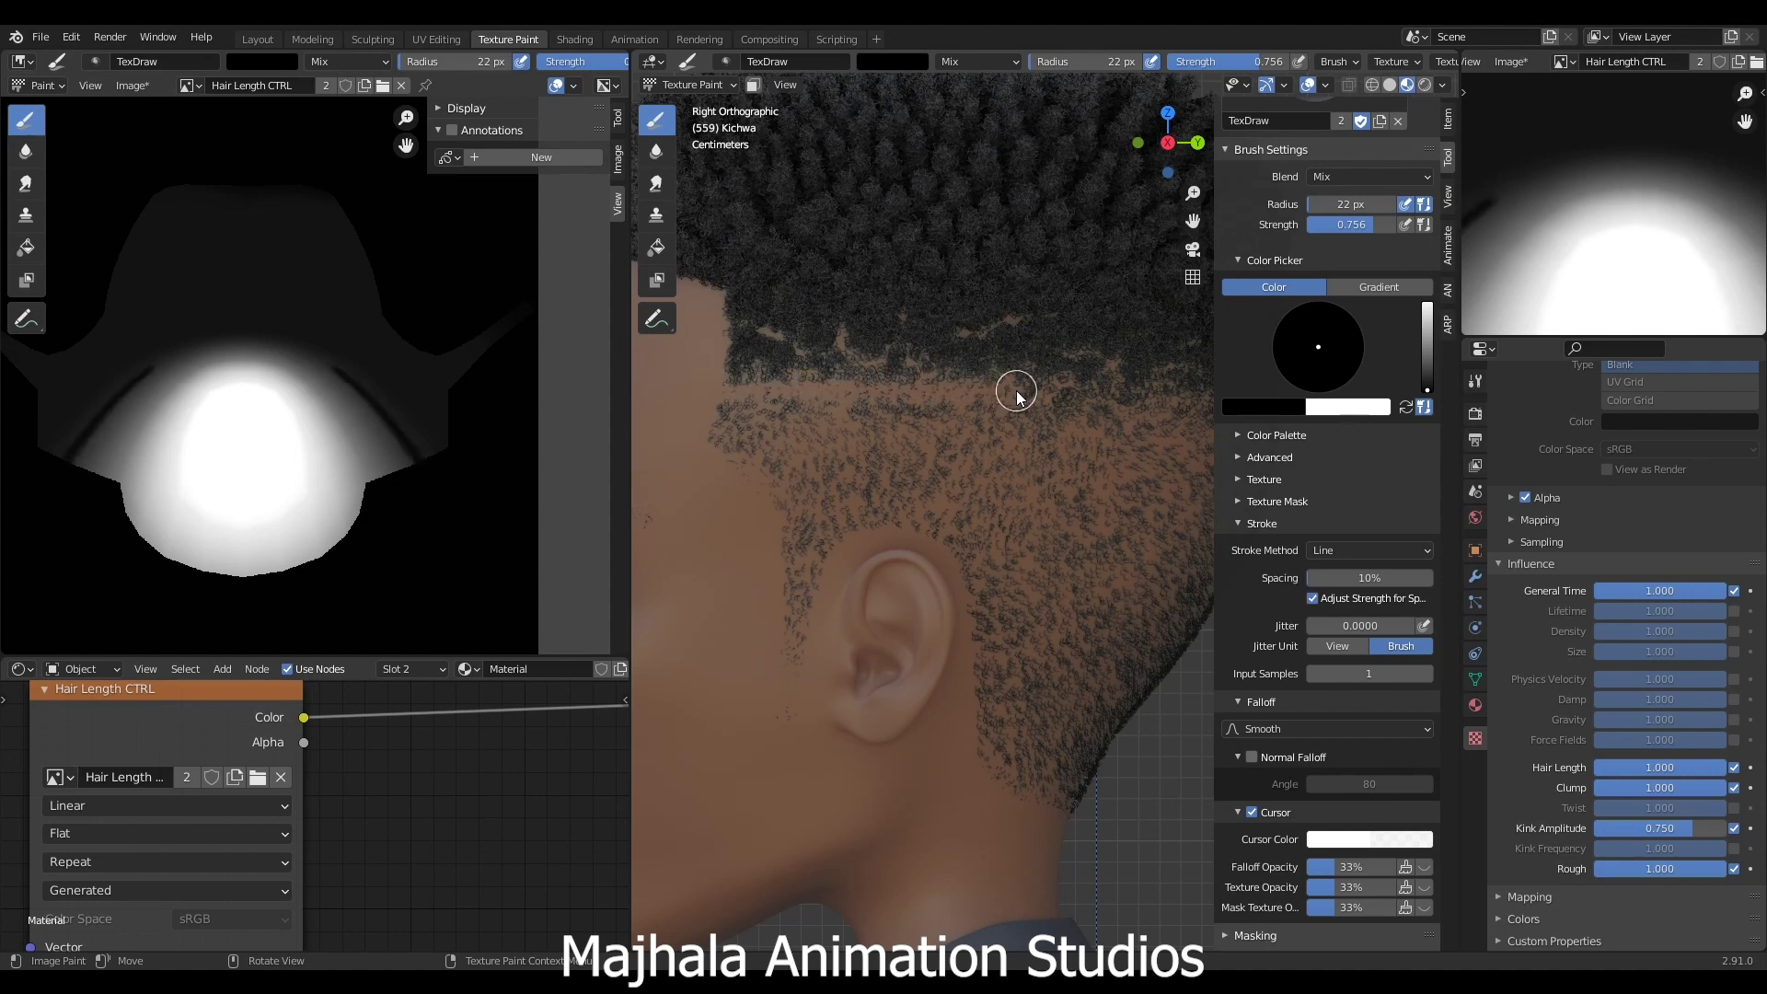
pyautogui.press('ctrl')
pyautogui.hotkey('ctrl', 'z')
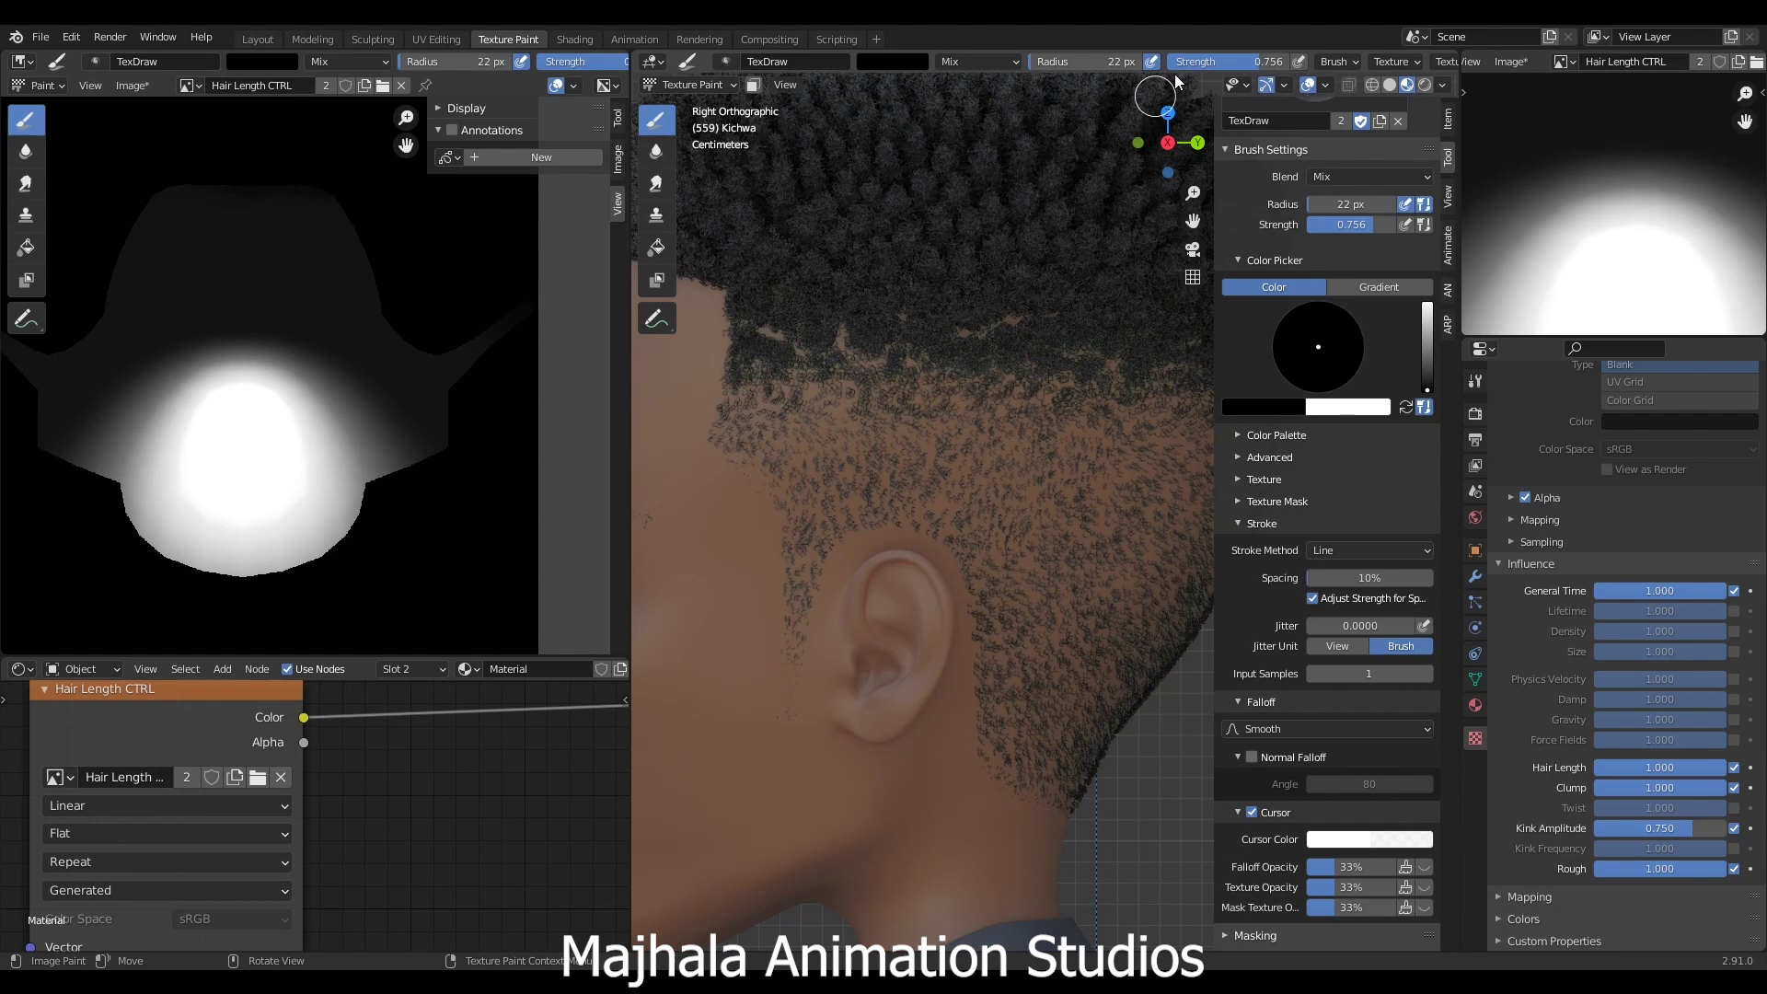
# - Raise the brush strength to 1.000 and paint a straight black line from the temple hairline backward, just below the long hair
pyautogui.moveTo(1262, 68); pyautogui.dragTo(1275, 68)
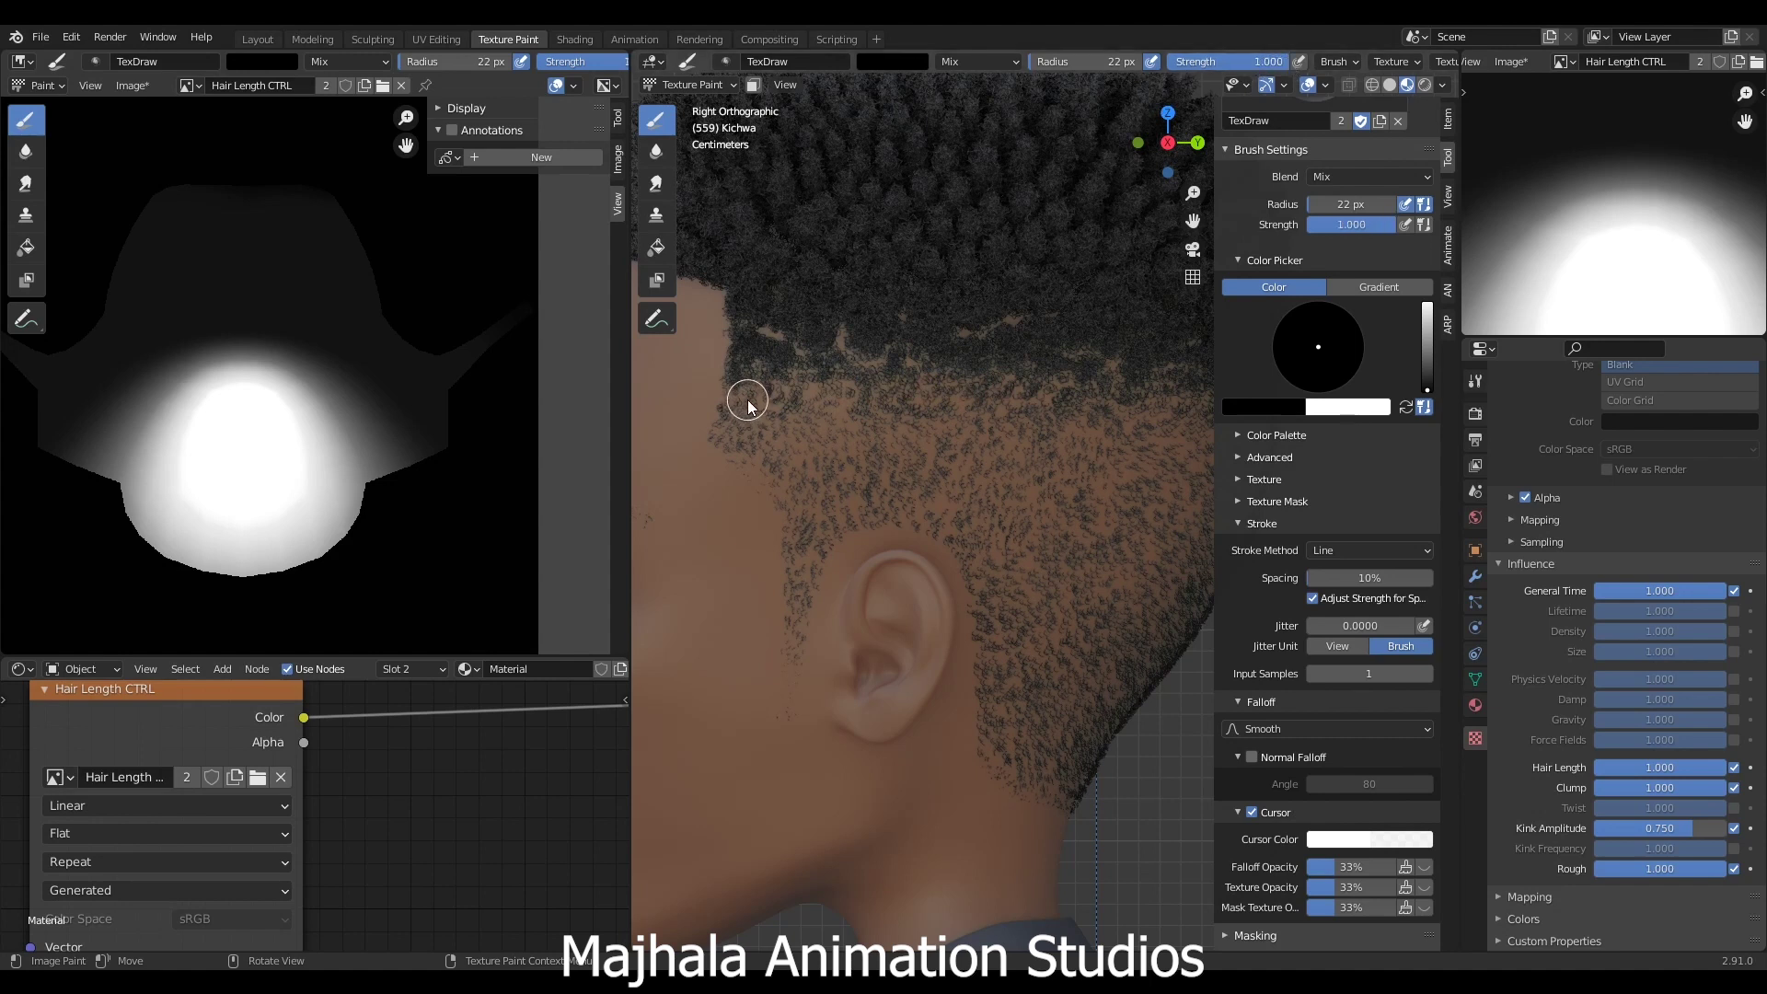
pyautogui.moveTo(705, 394); pyautogui.dragTo(1015, 393)
pyautogui.moveTo(1013, 390); pyautogui.dragTo(1013, 386)
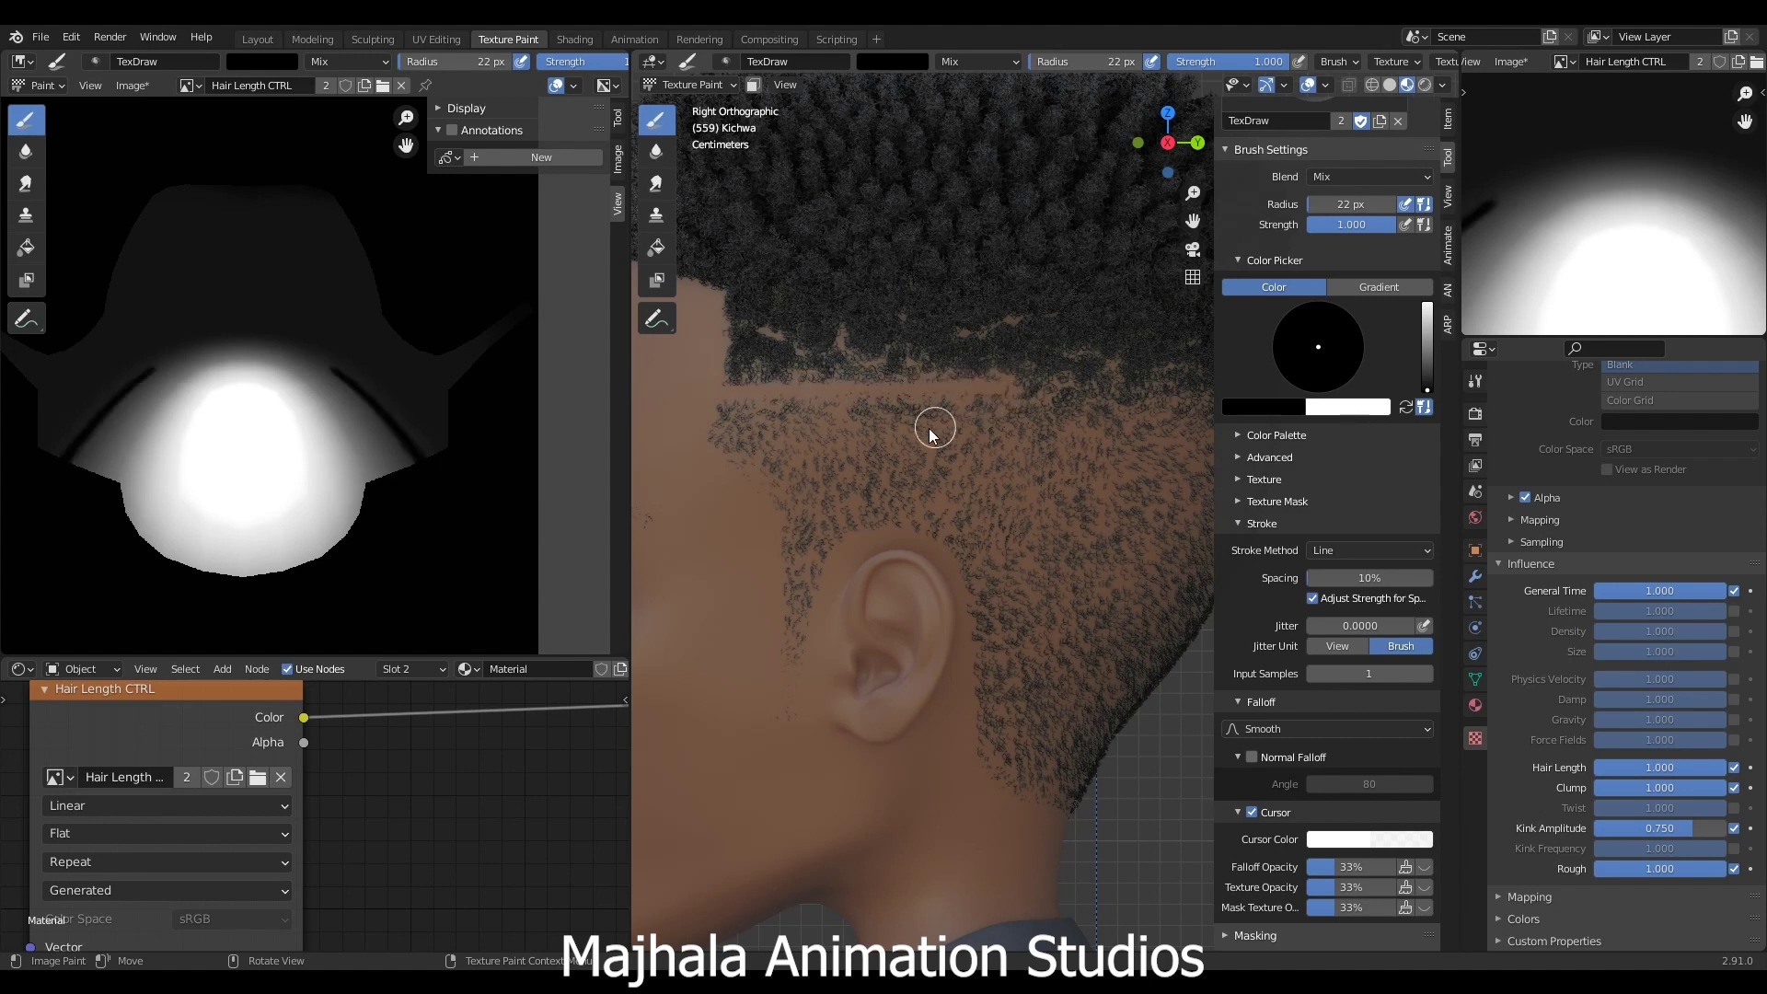
# - Paint a second, shorter straight black line below the first, from the temple hairline to above the ear
pyautogui.scroll(-5, 853, 457)
pyautogui.scroll(7, 871, 445)
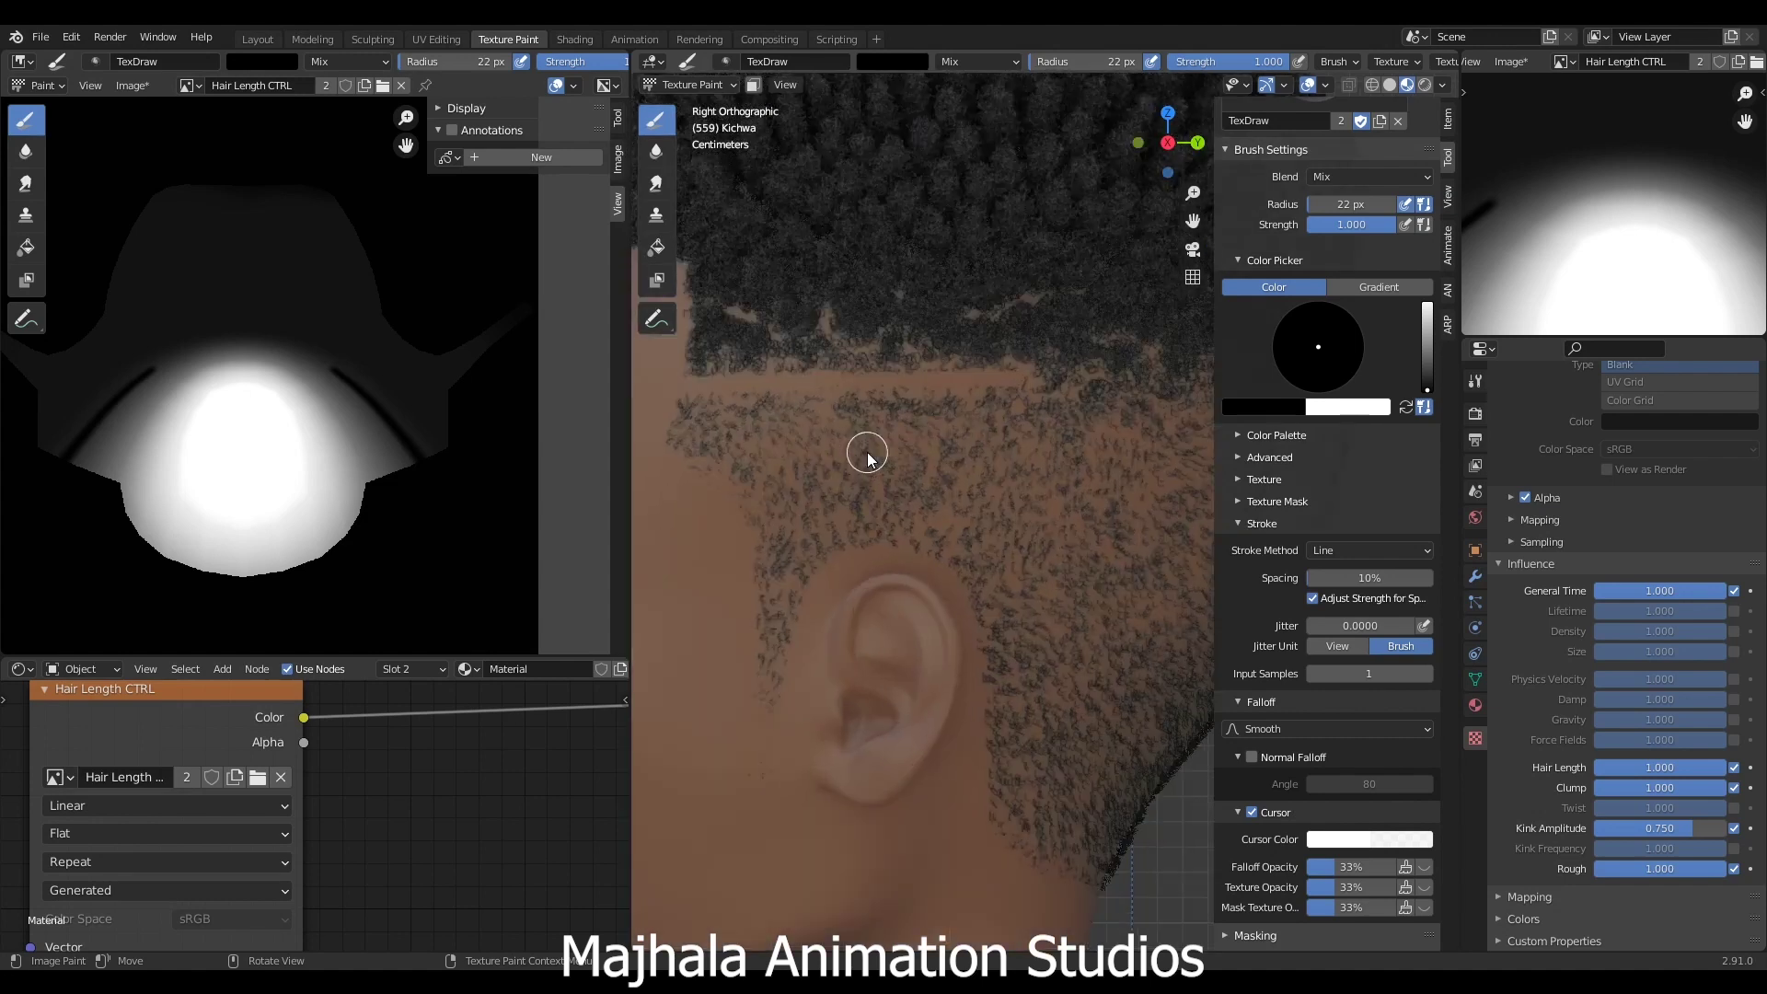
pyautogui.keyDown('shift'); pyautogui.moveTo(831, 465); pyautogui.dragTo(716, 437, button='middle'); pyautogui.keyUp('shift')
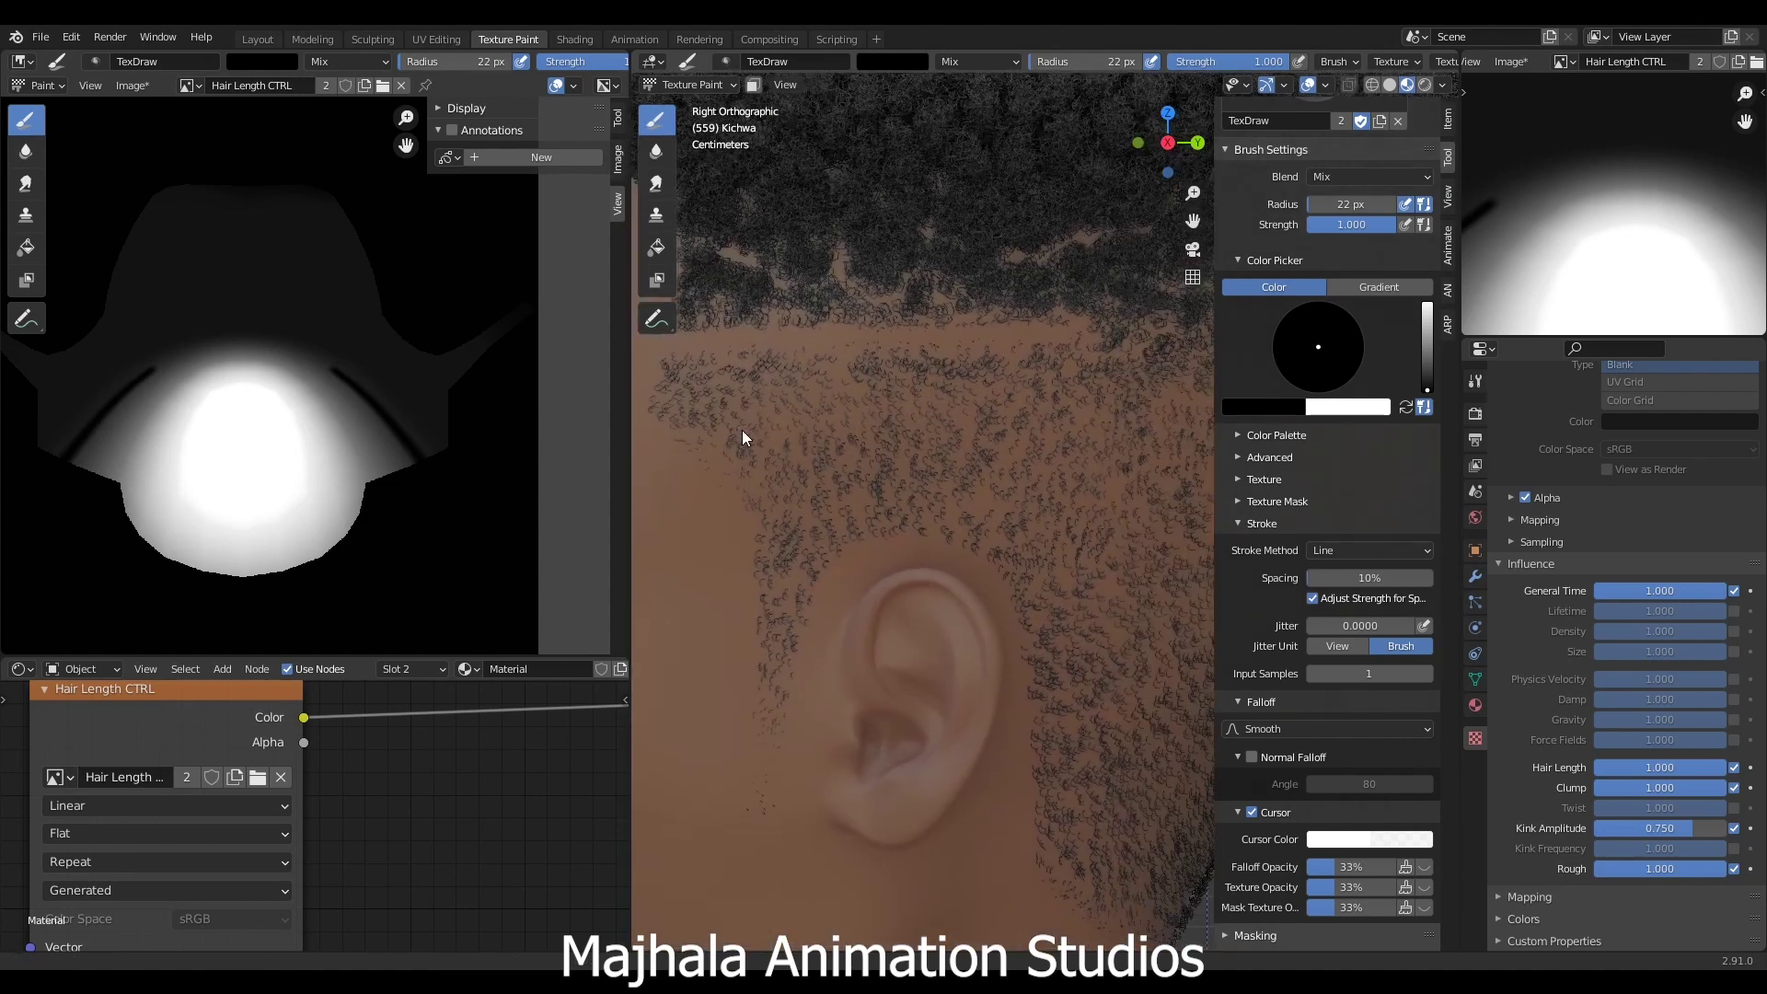
pyautogui.scroll(-2, 685, 438)
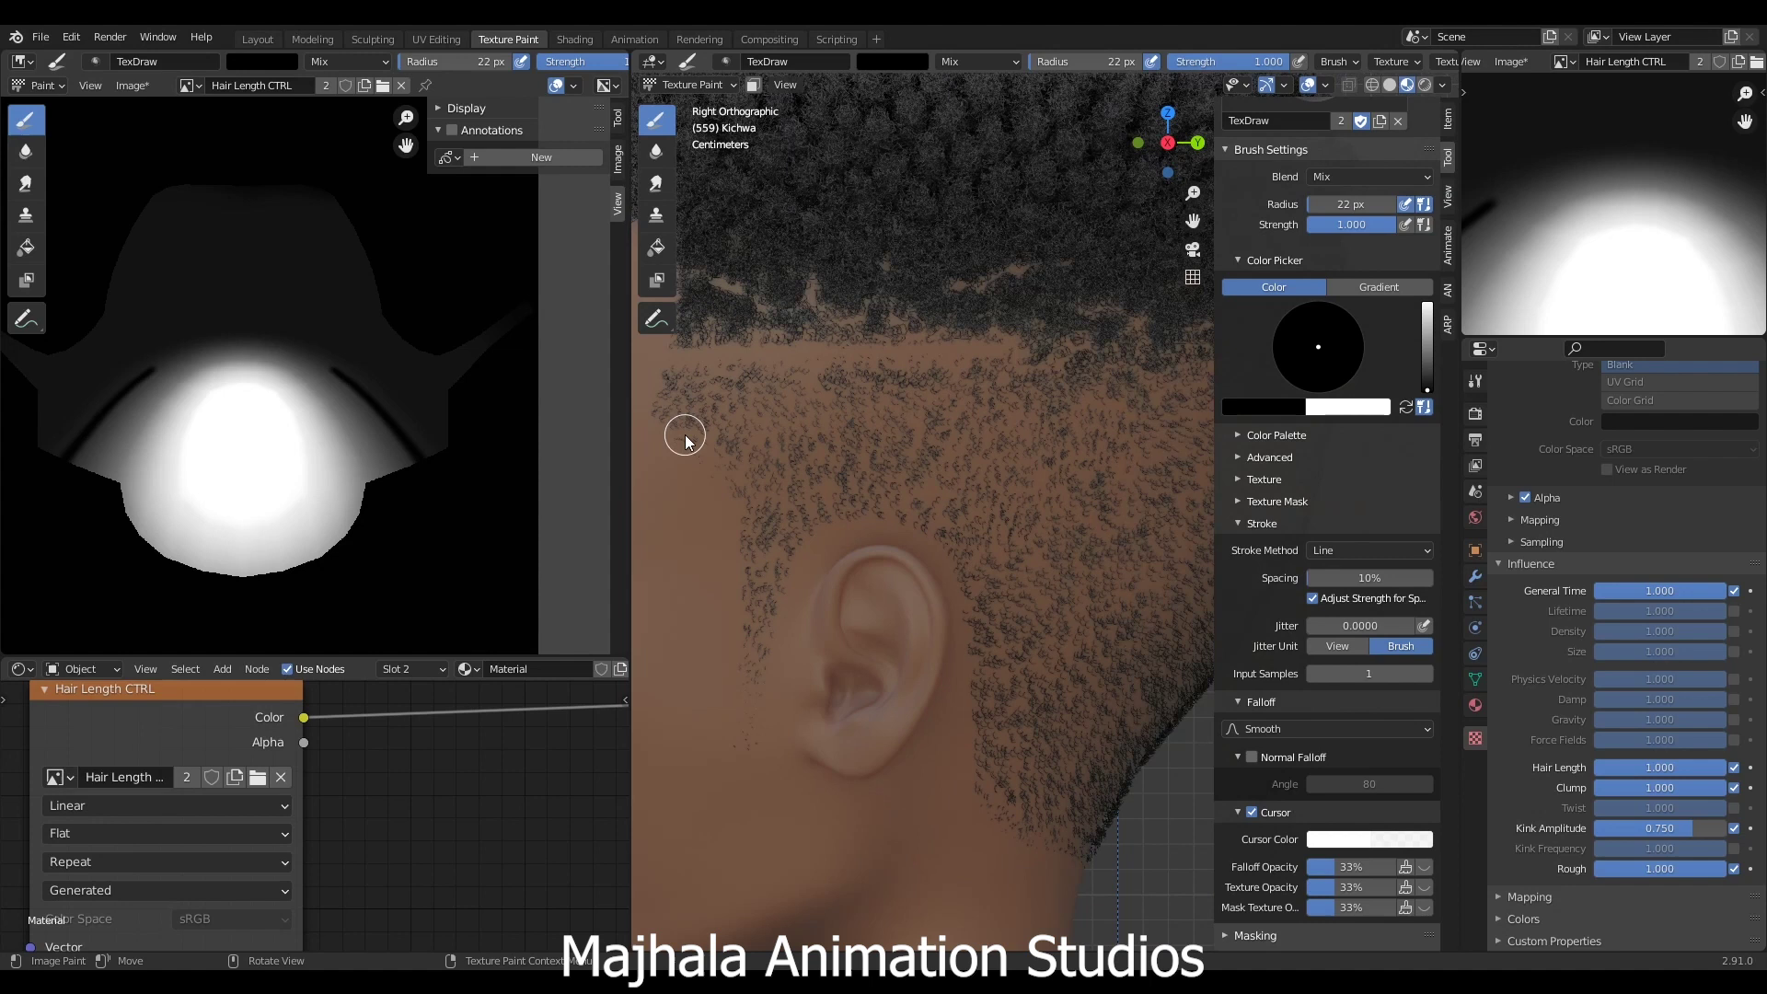
pyautogui.moveTo(674, 432); pyautogui.dragTo(911, 428)
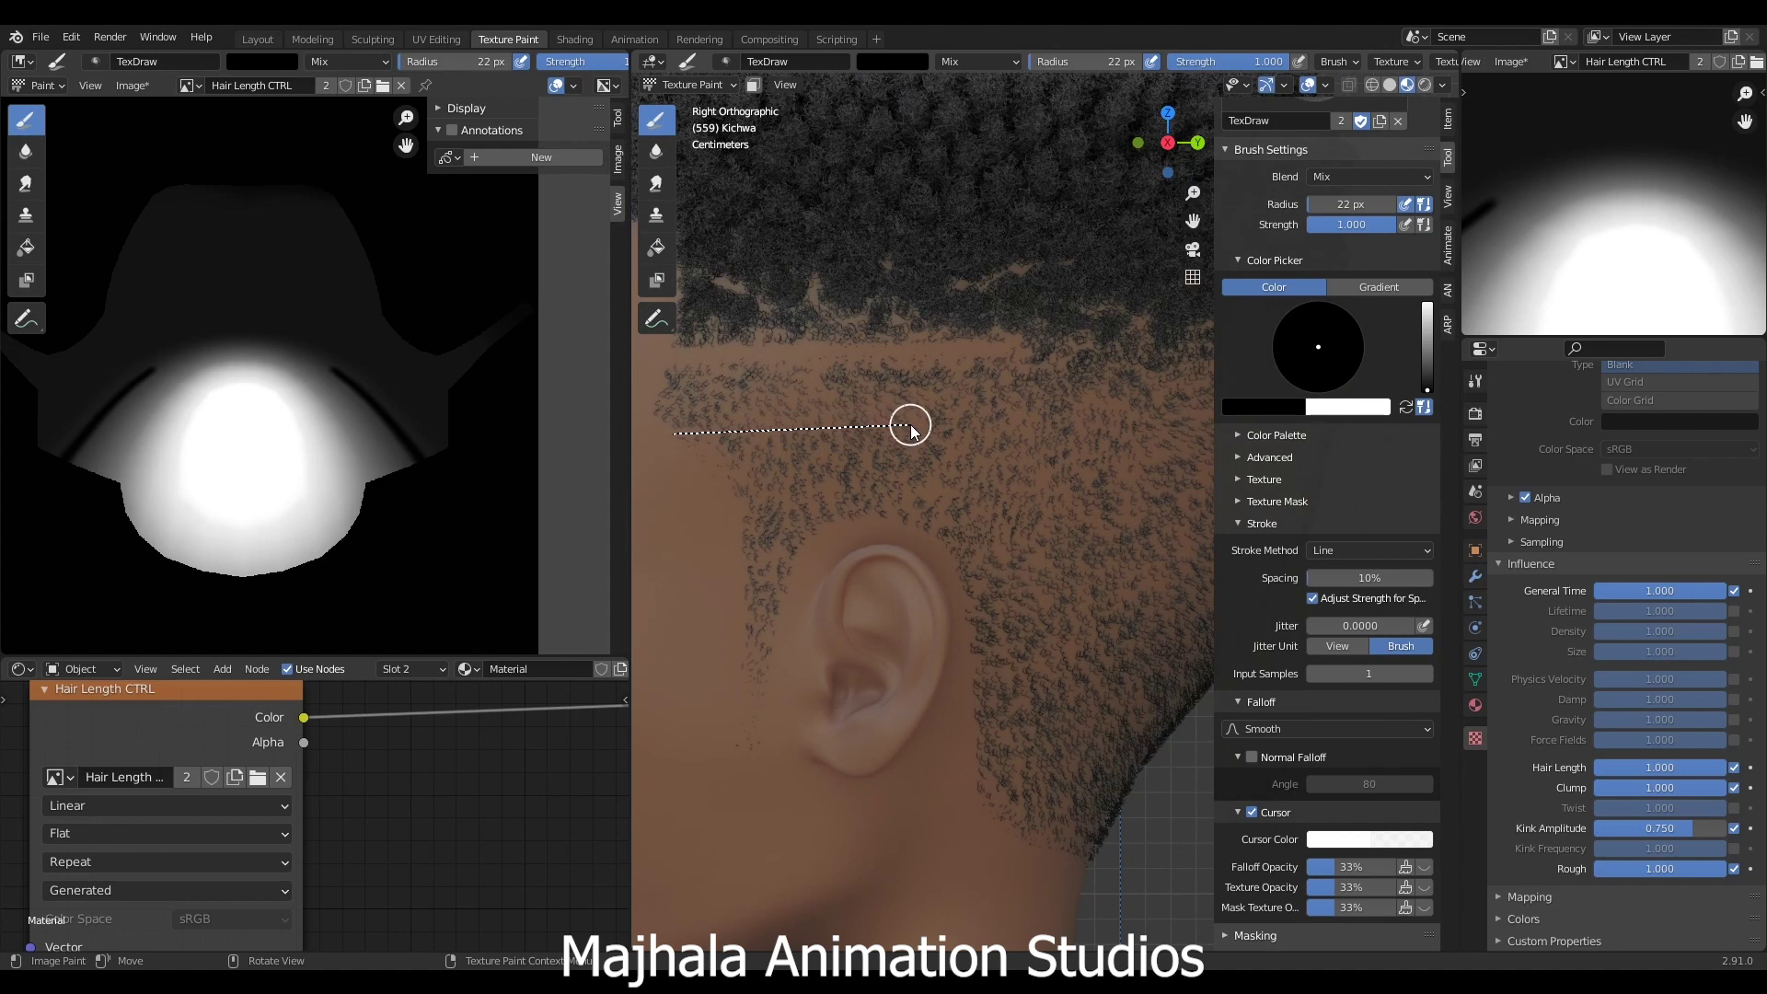
pyautogui.moveTo(911, 428); pyautogui.dragTo(909, 426)
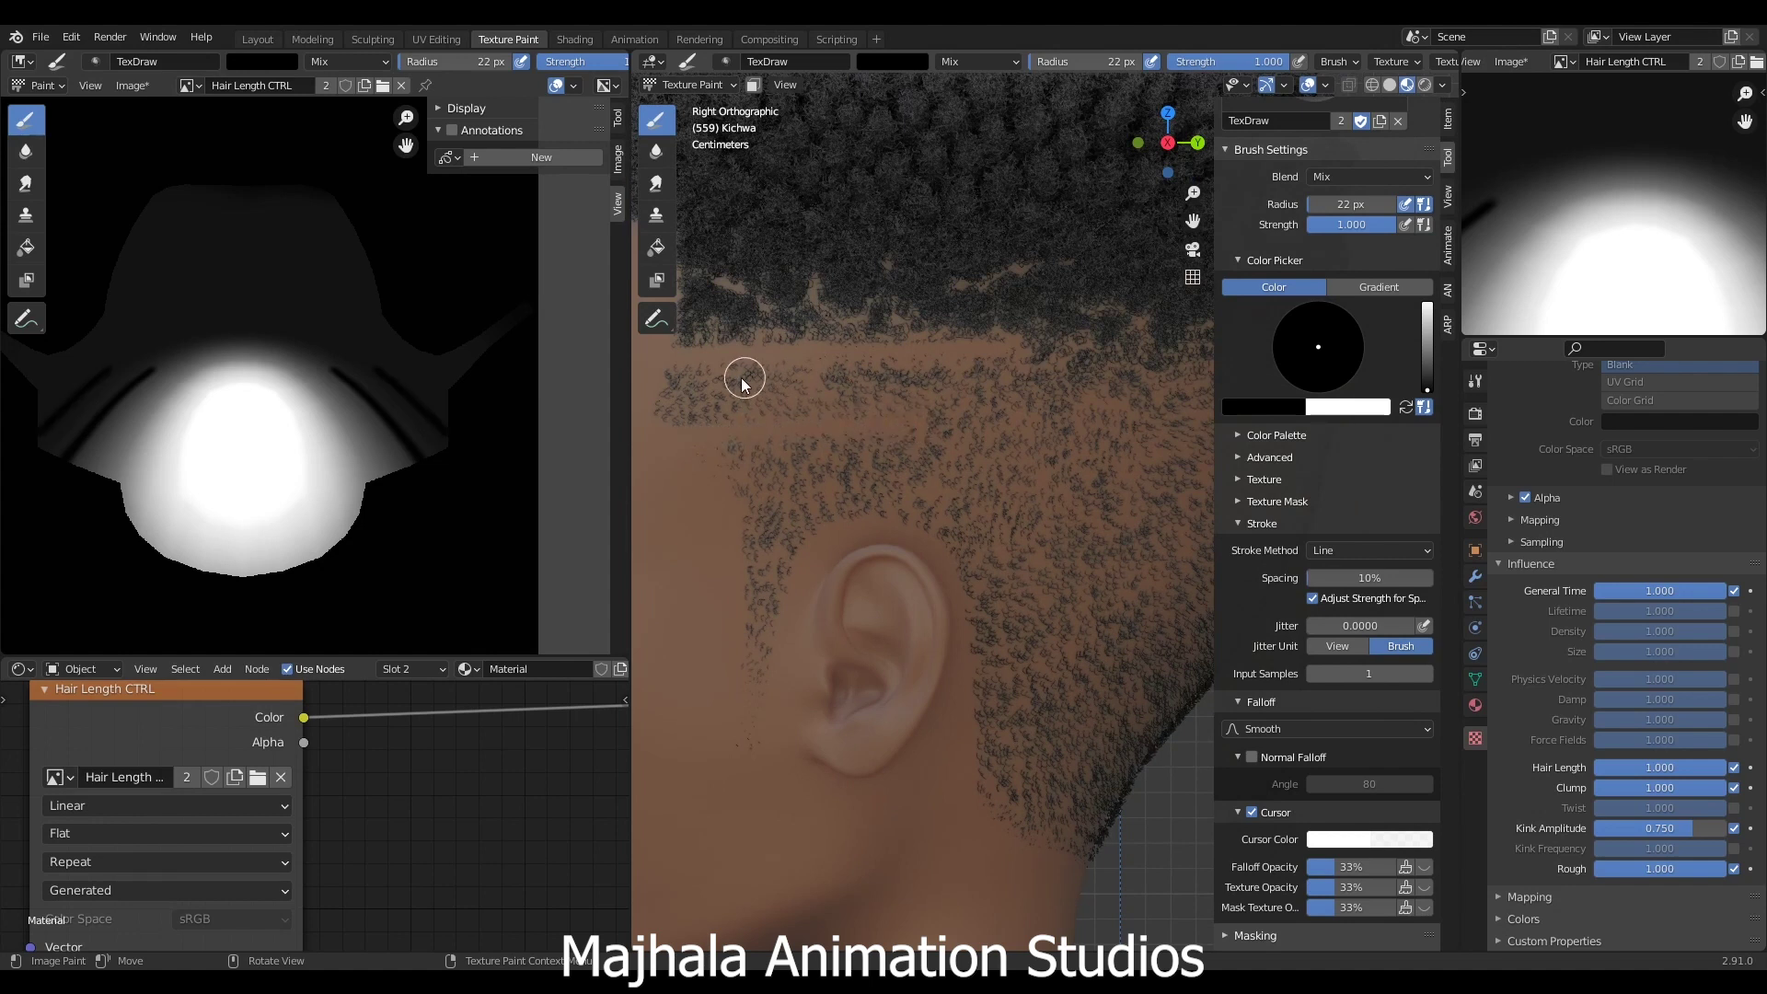
# - Retrace both shaved lines on the temple with further straight black strokes to clear the remaining hair
pyautogui.moveTo(661, 390); pyautogui.dragTo(1027, 385)
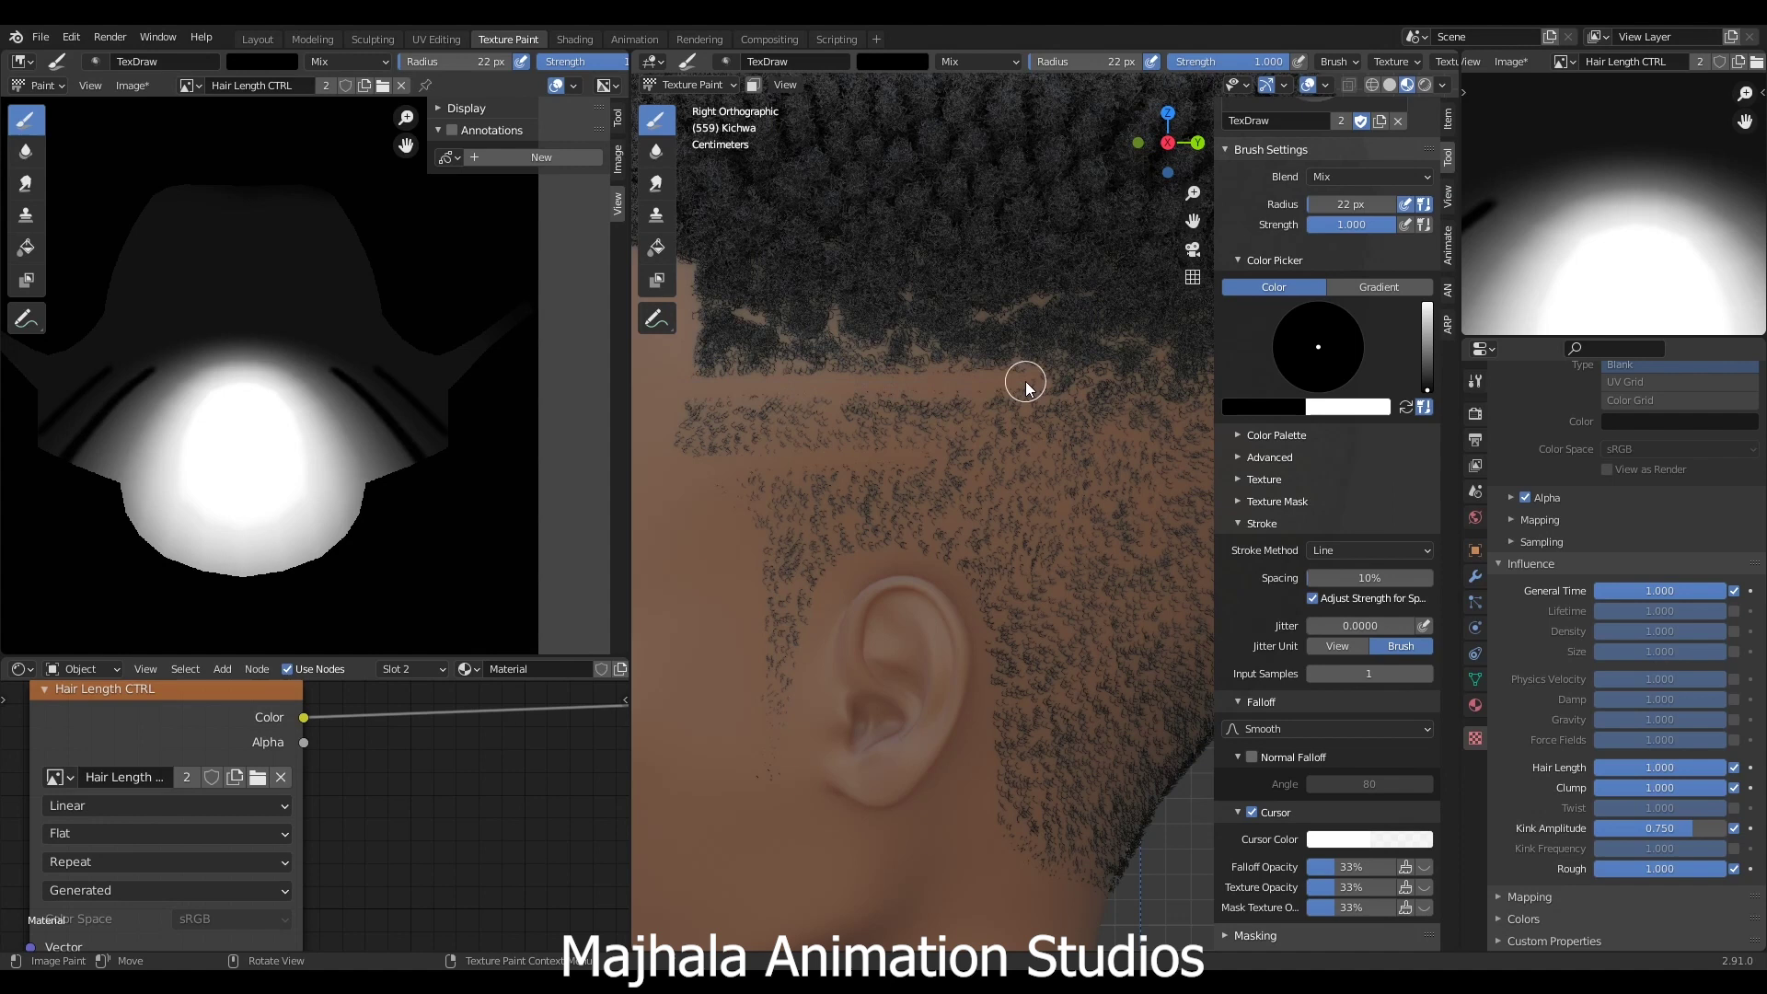
pyautogui.moveTo(681, 440); pyautogui.dragTo(921, 430)
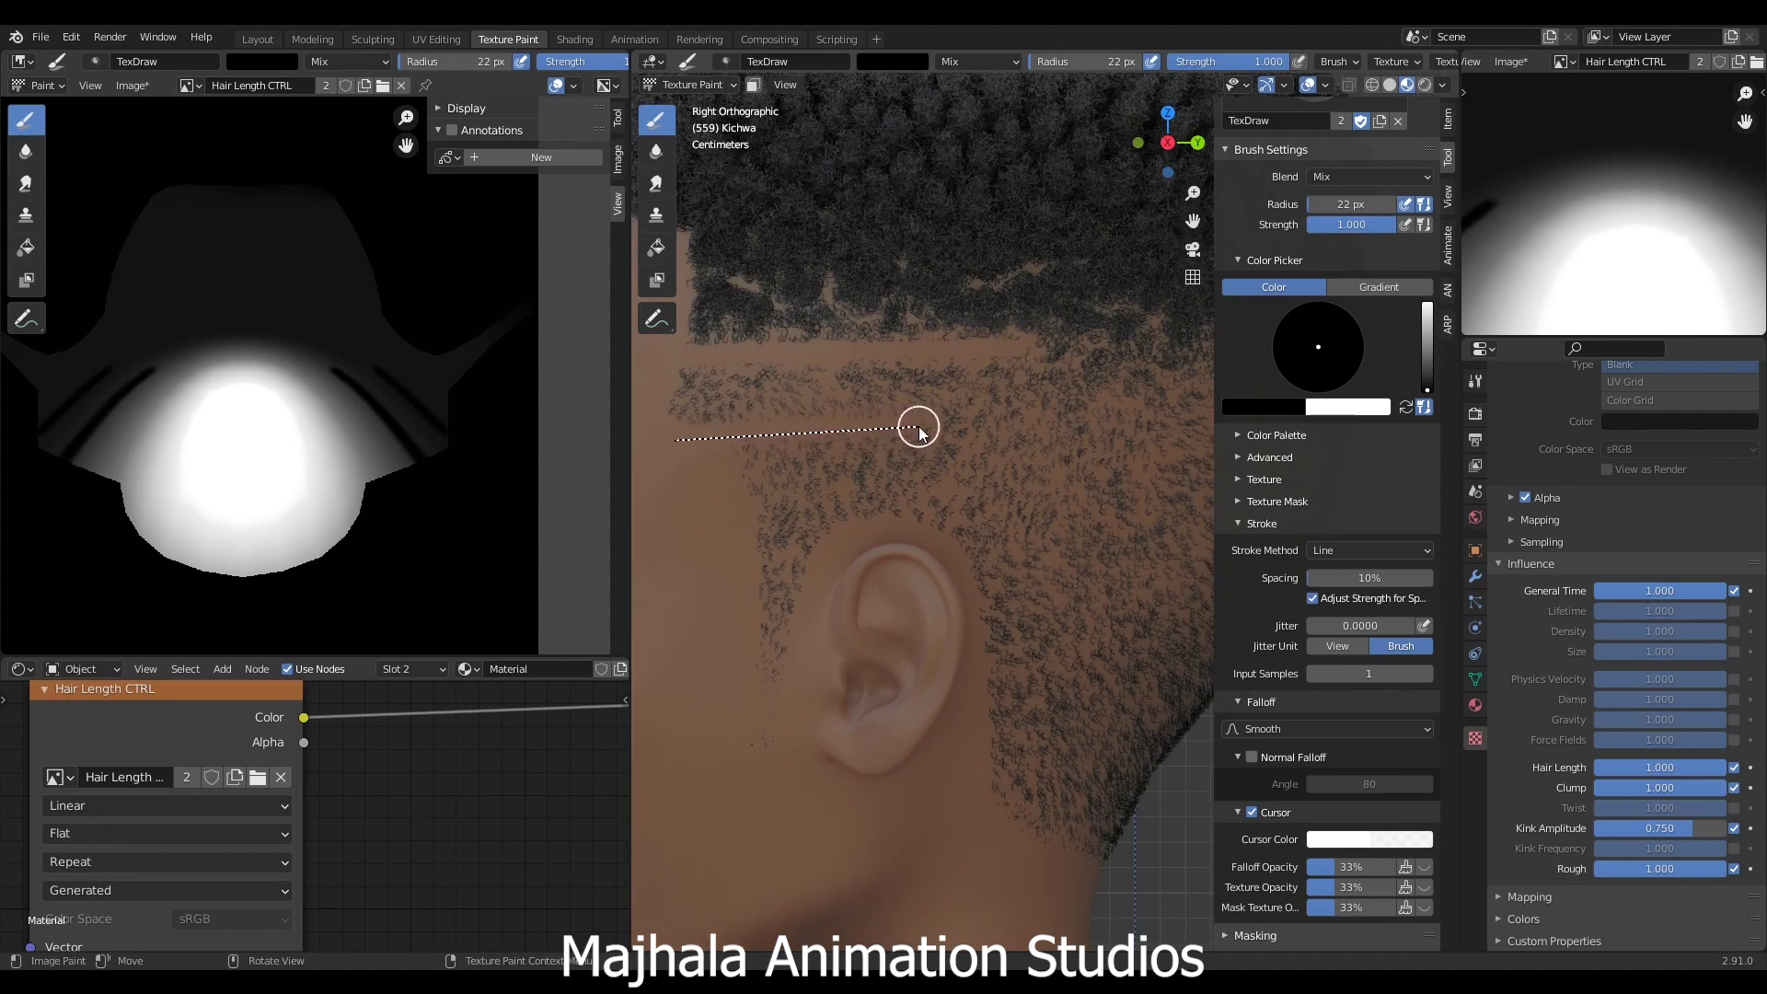
pyautogui.moveTo(905, 433); pyautogui.dragTo(905, 428)
# - Examine the two shaved temple lines and the surrounding fade from near and far on the right side
pyautogui.scroll(-5, 903, 442)
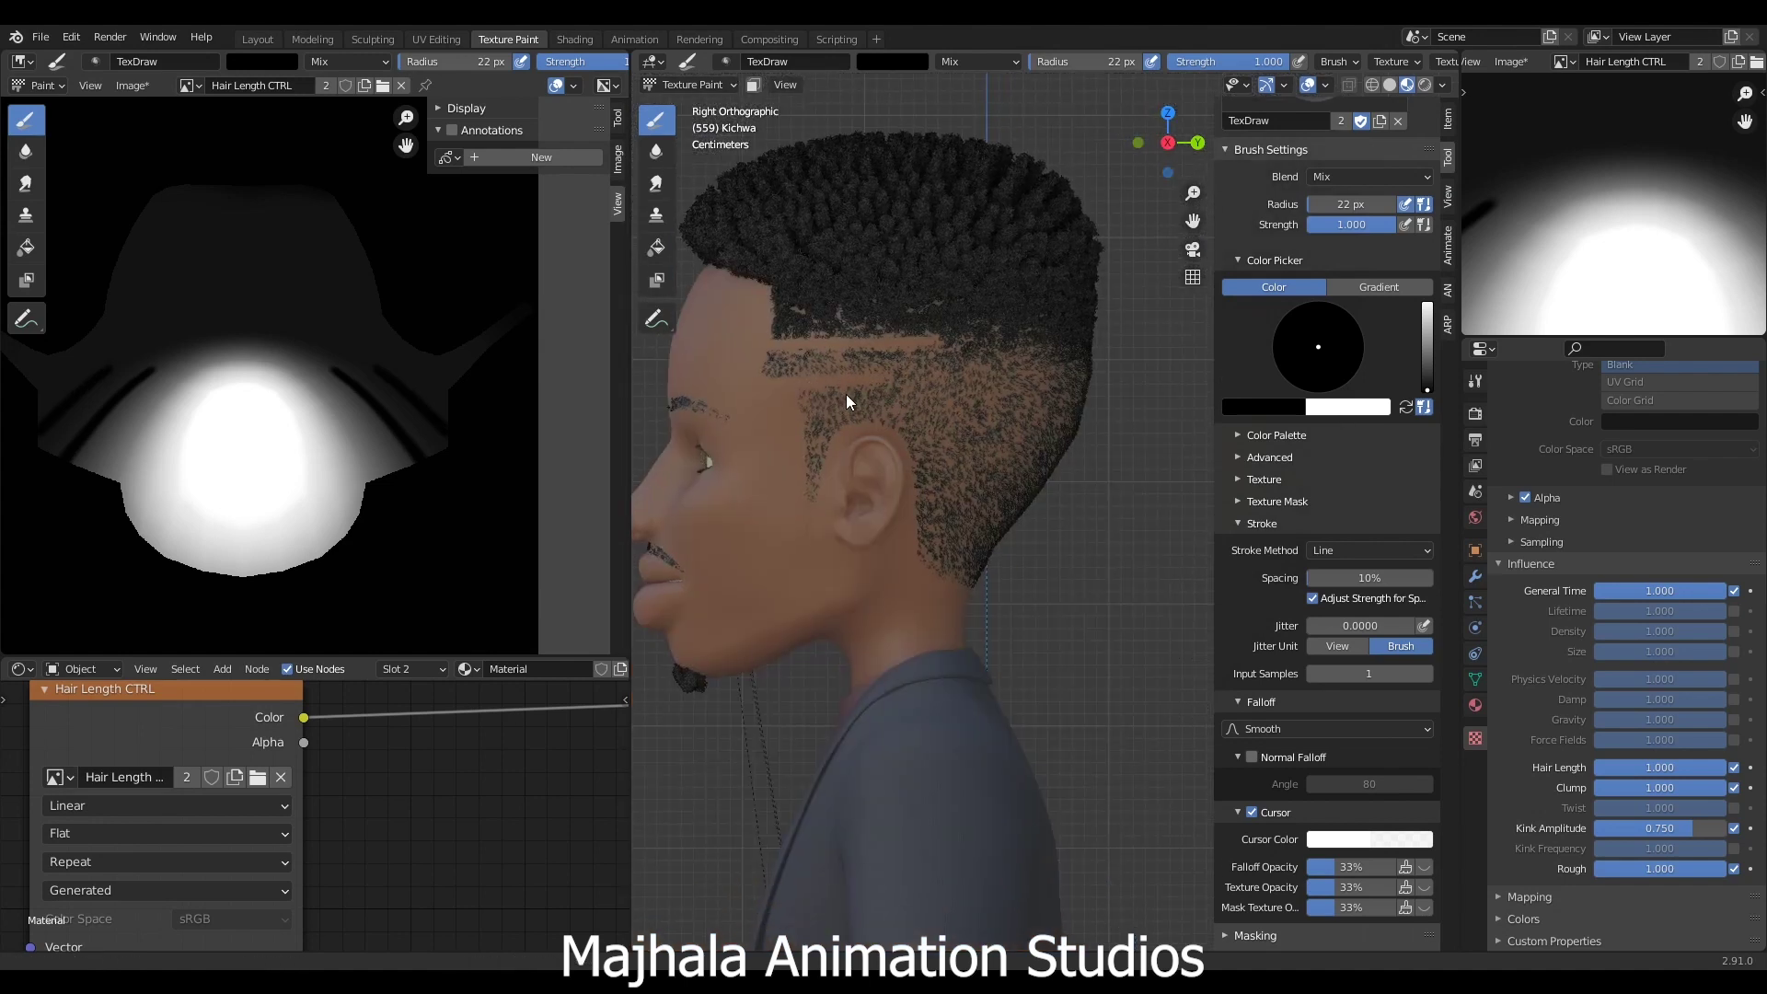
pyautogui.scroll(6, 805, 373)
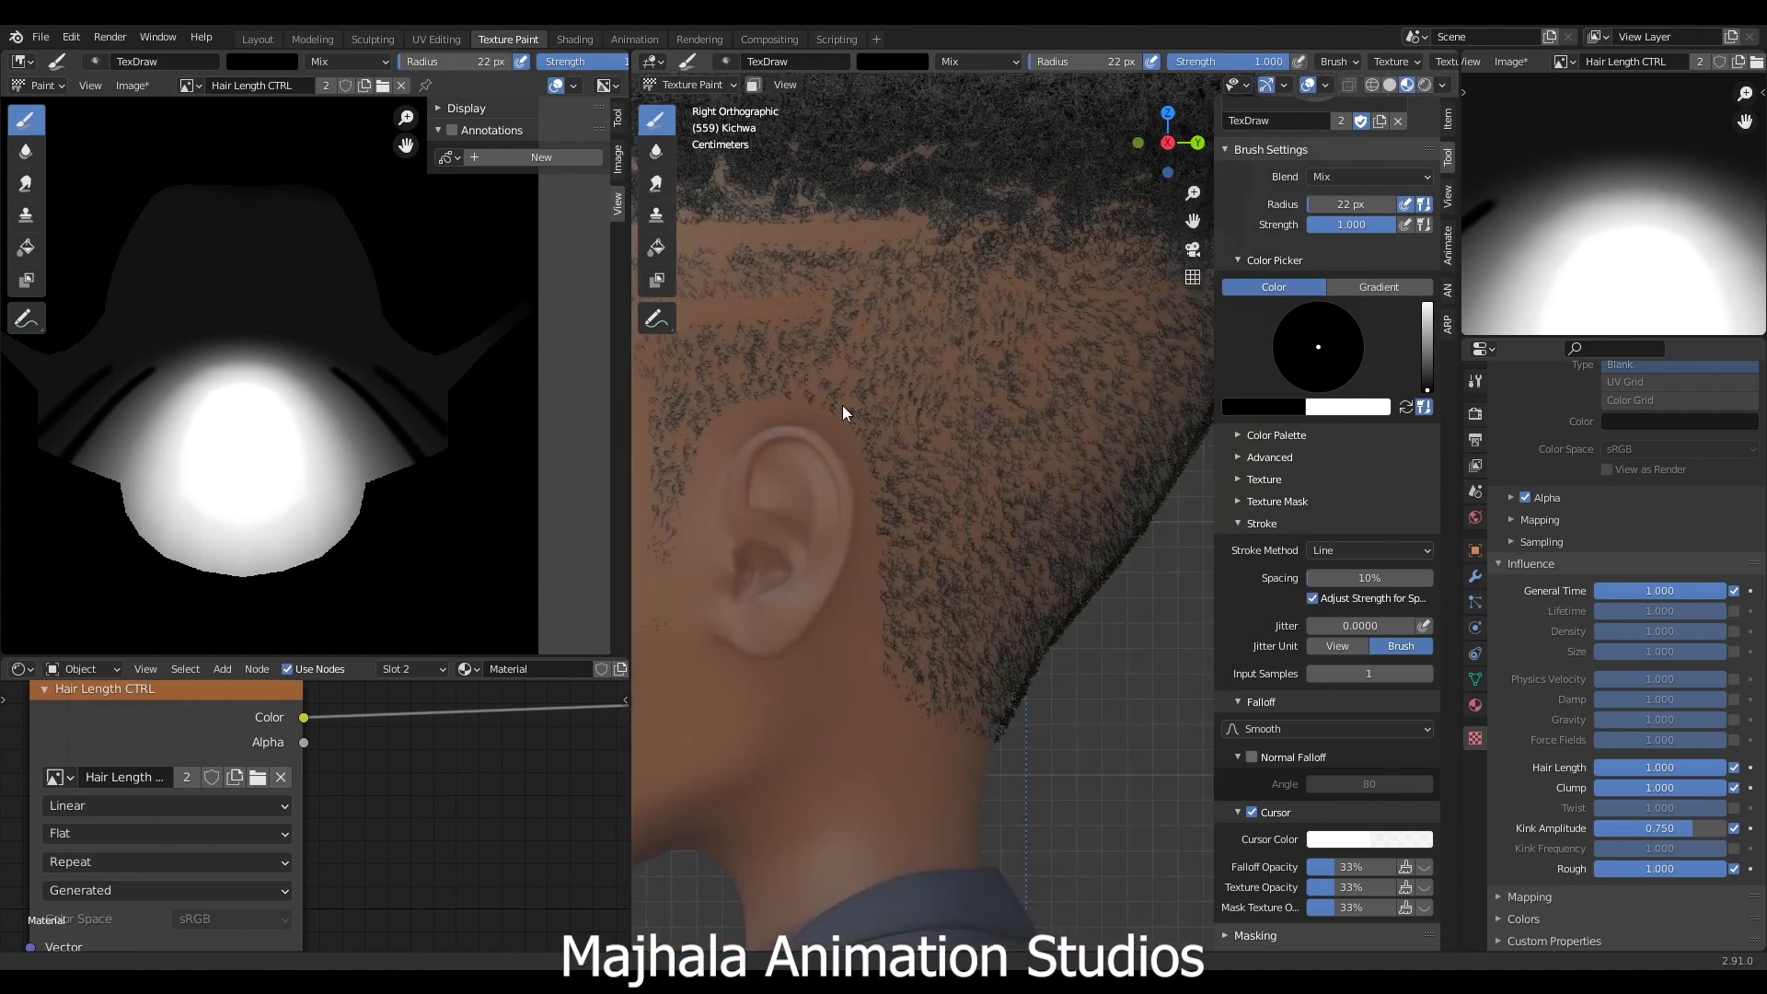
pyautogui.scroll(-5, 870, 405)
pyautogui.scroll(5, 854, 394)
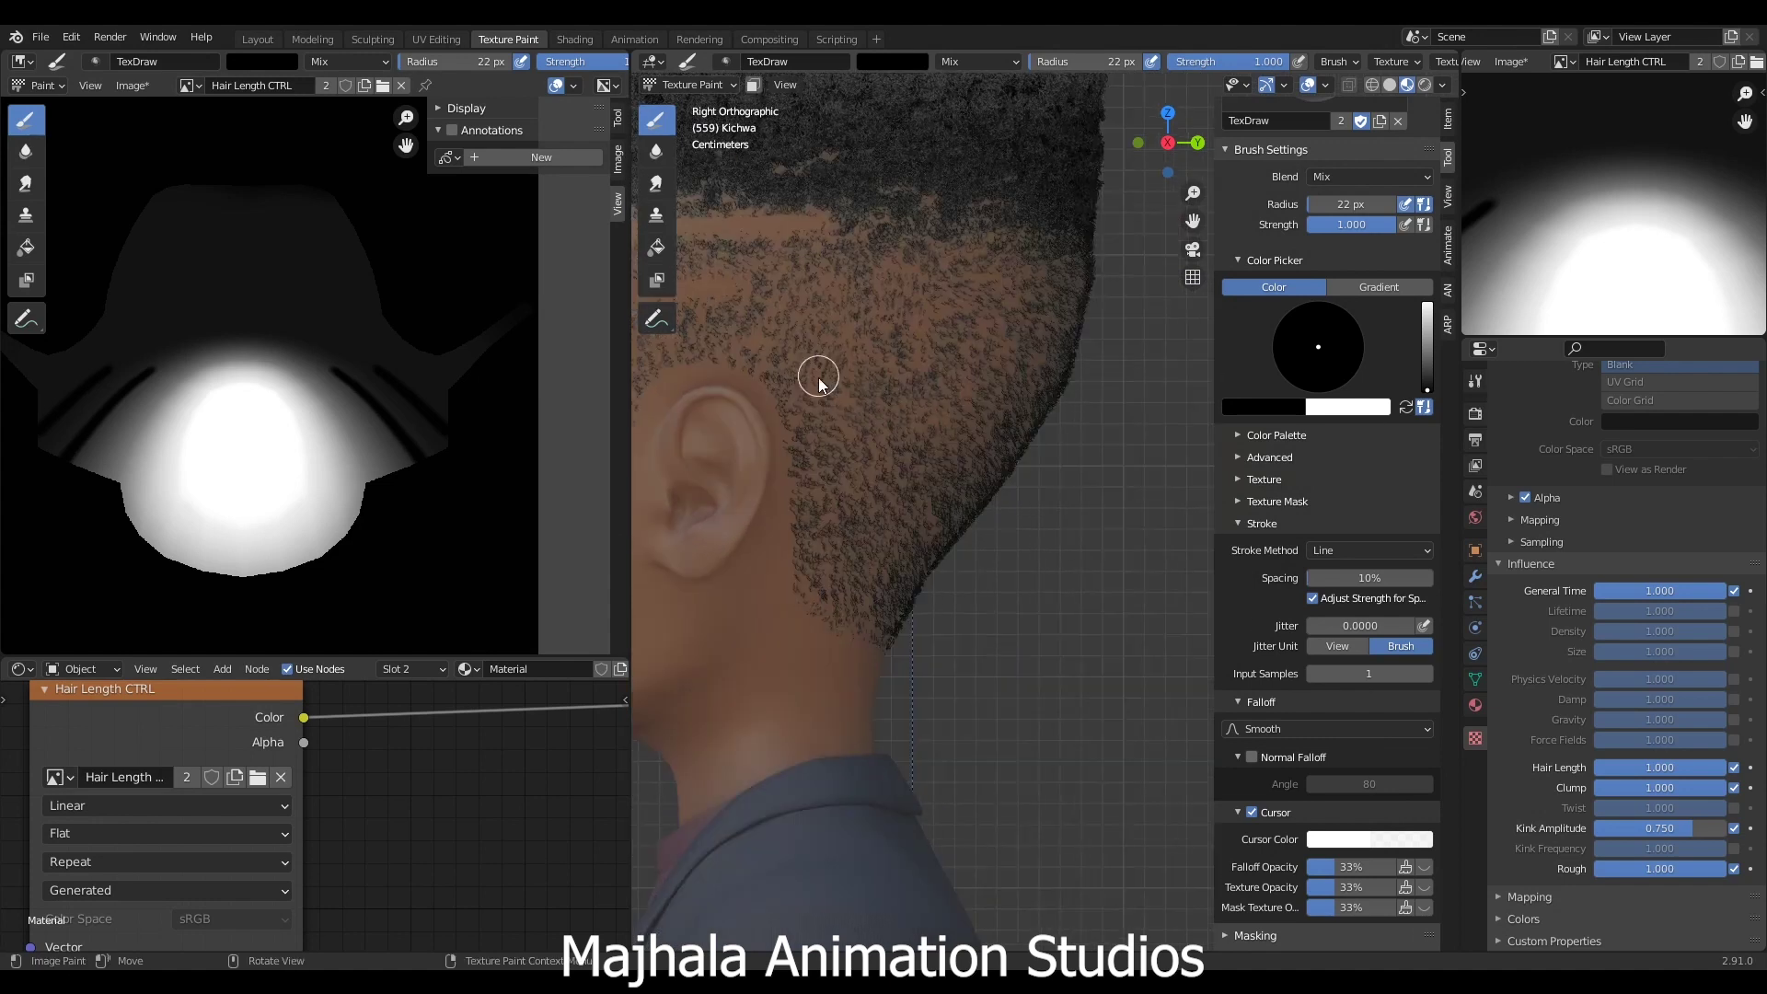
pyautogui.scroll(-5, 817, 377)
pyautogui.scroll(6, 886, 377)
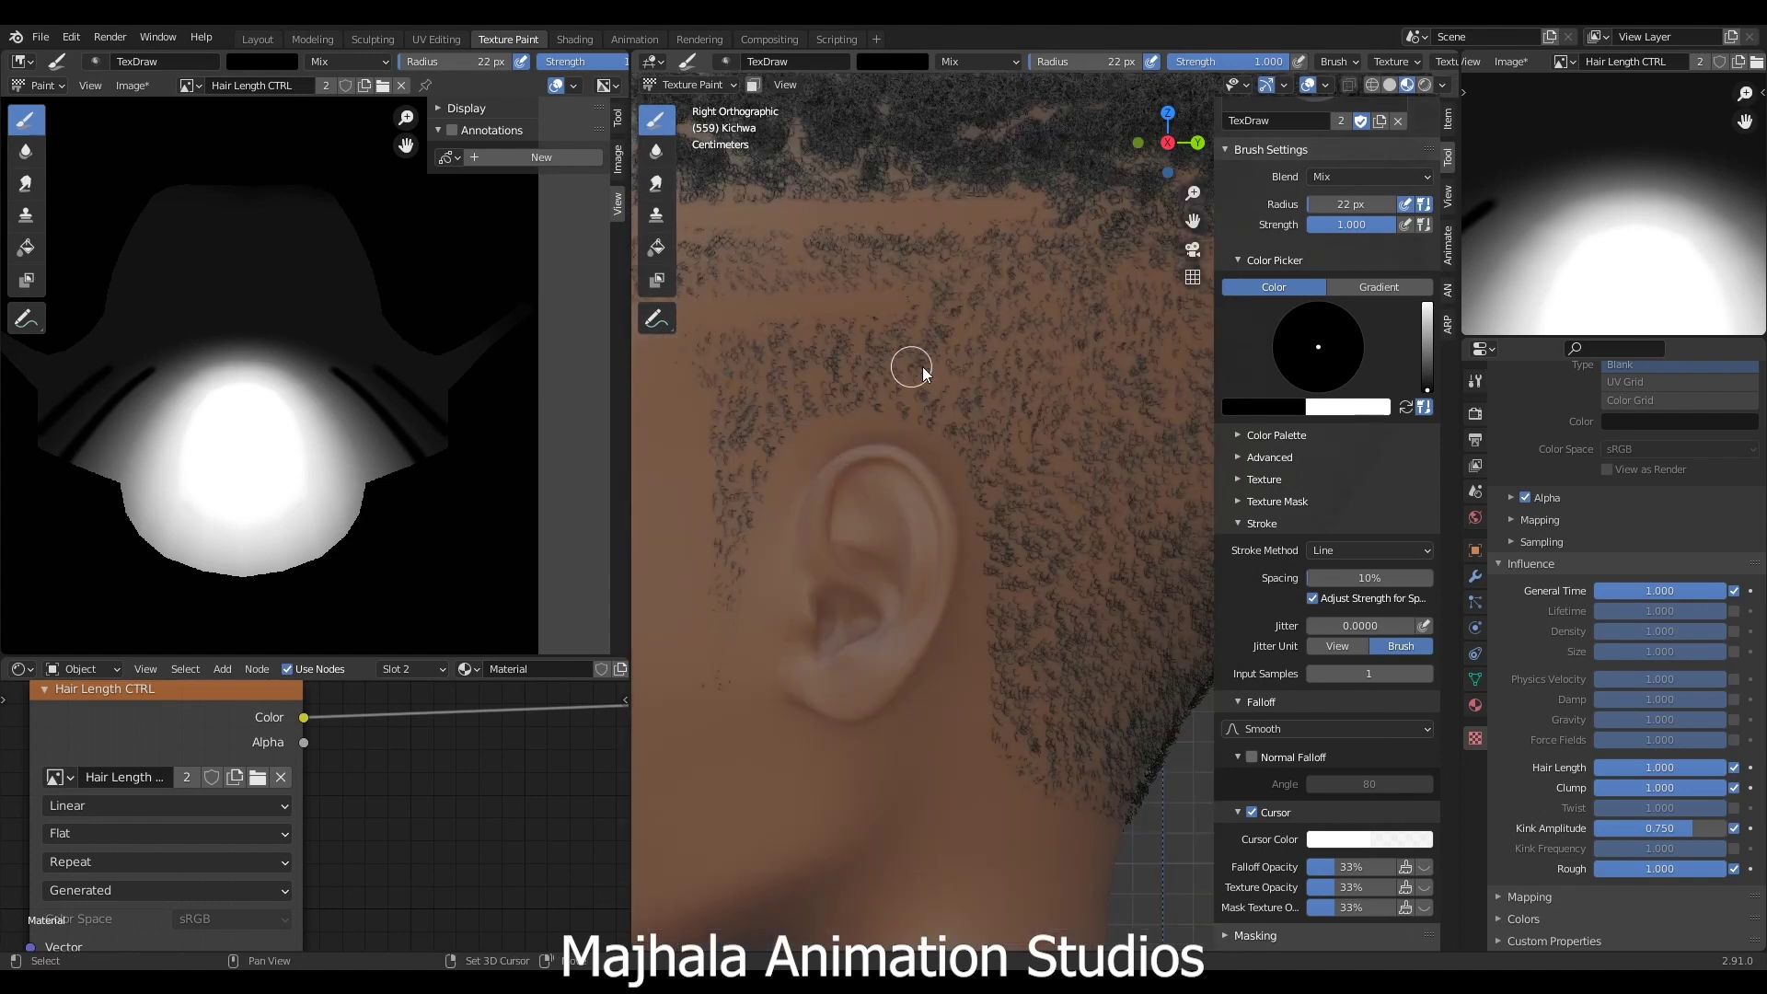
# - Paint a third straight black line below the other two, from the temple hairline to just above the ear
pyautogui.scroll(-4, 858, 373)
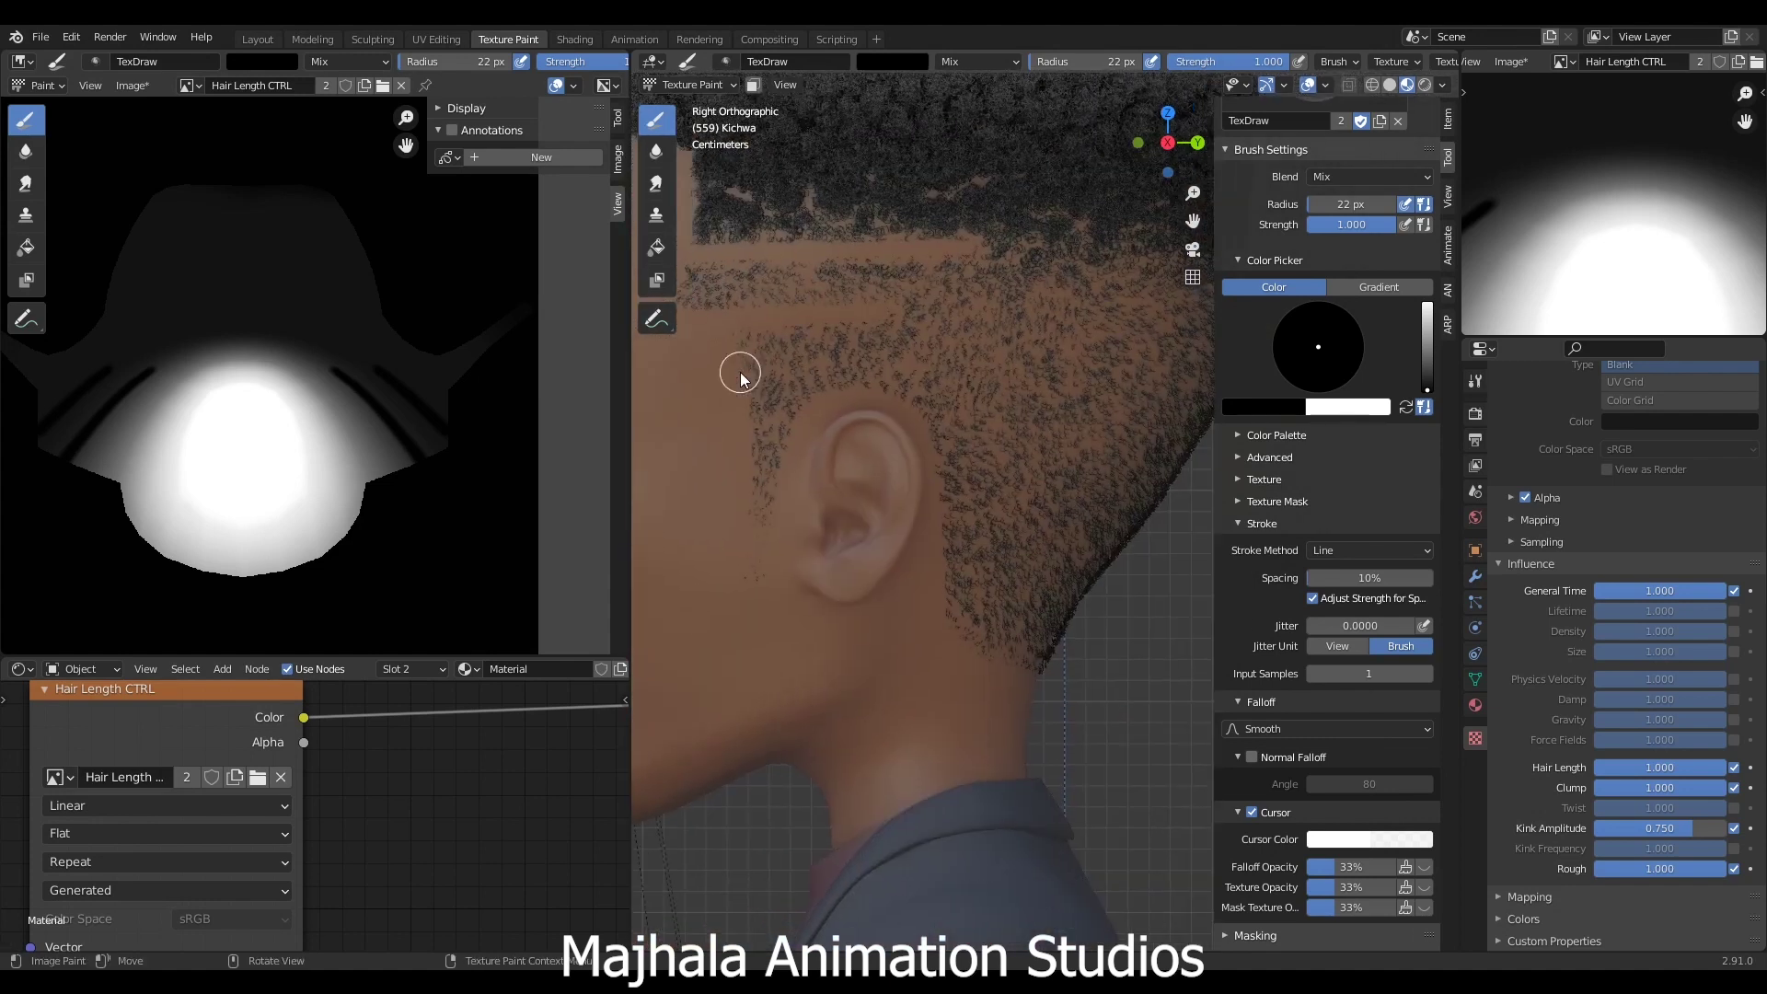
pyautogui.scroll(4, 750, 377)
pyautogui.moveTo(756, 384); pyautogui.dragTo(945, 375)
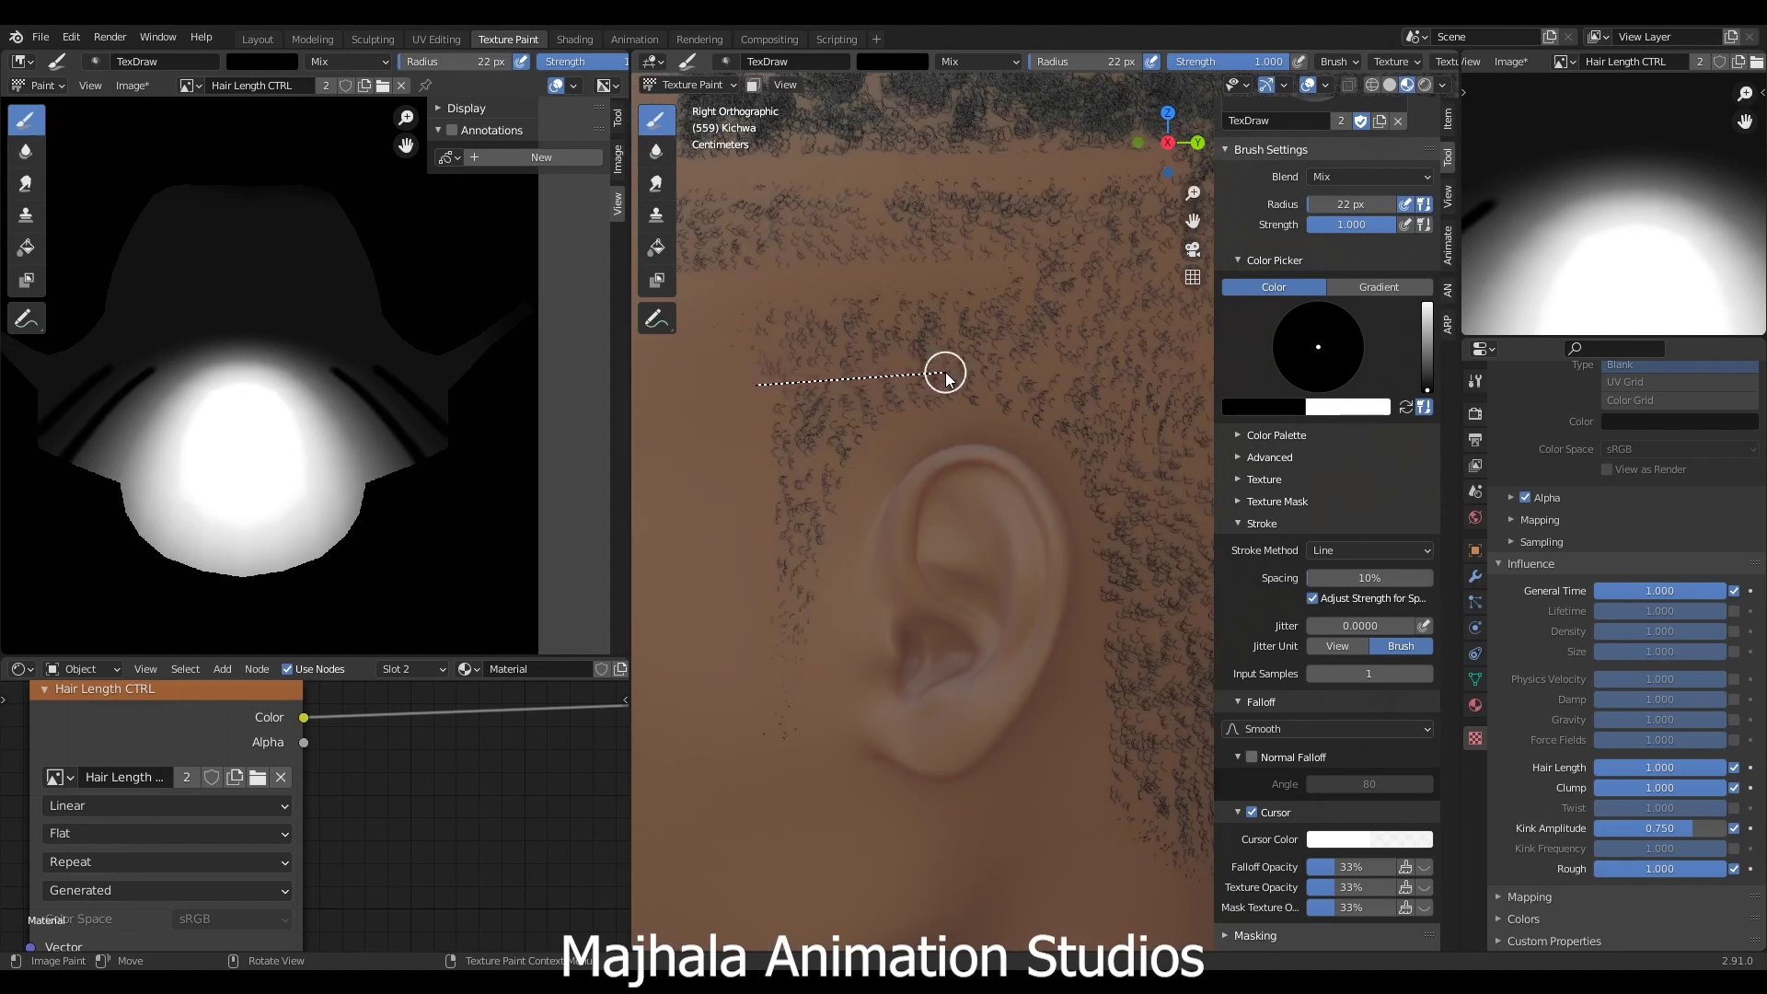
pyautogui.moveTo(945, 376); pyautogui.dragTo(946, 377)
pyautogui.moveTo(733, 390); pyautogui.dragTo(921, 371)
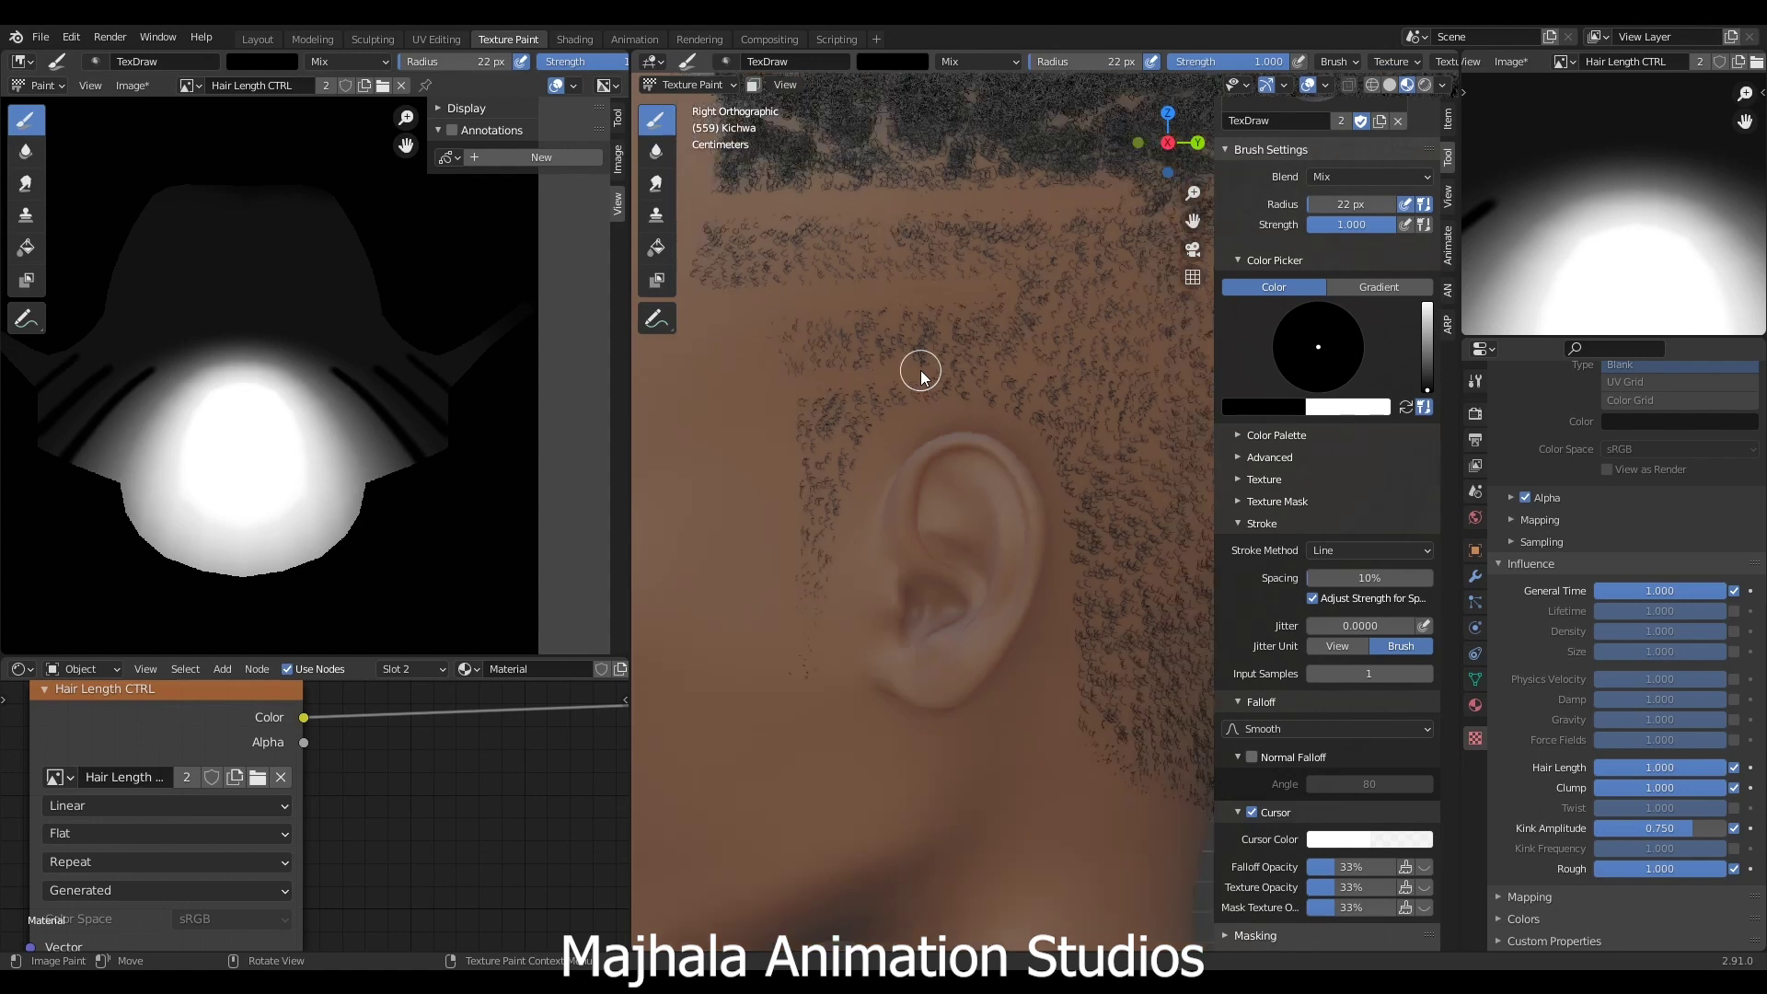
pyautogui.moveTo(788, 393); pyautogui.dragTo(916, 376)
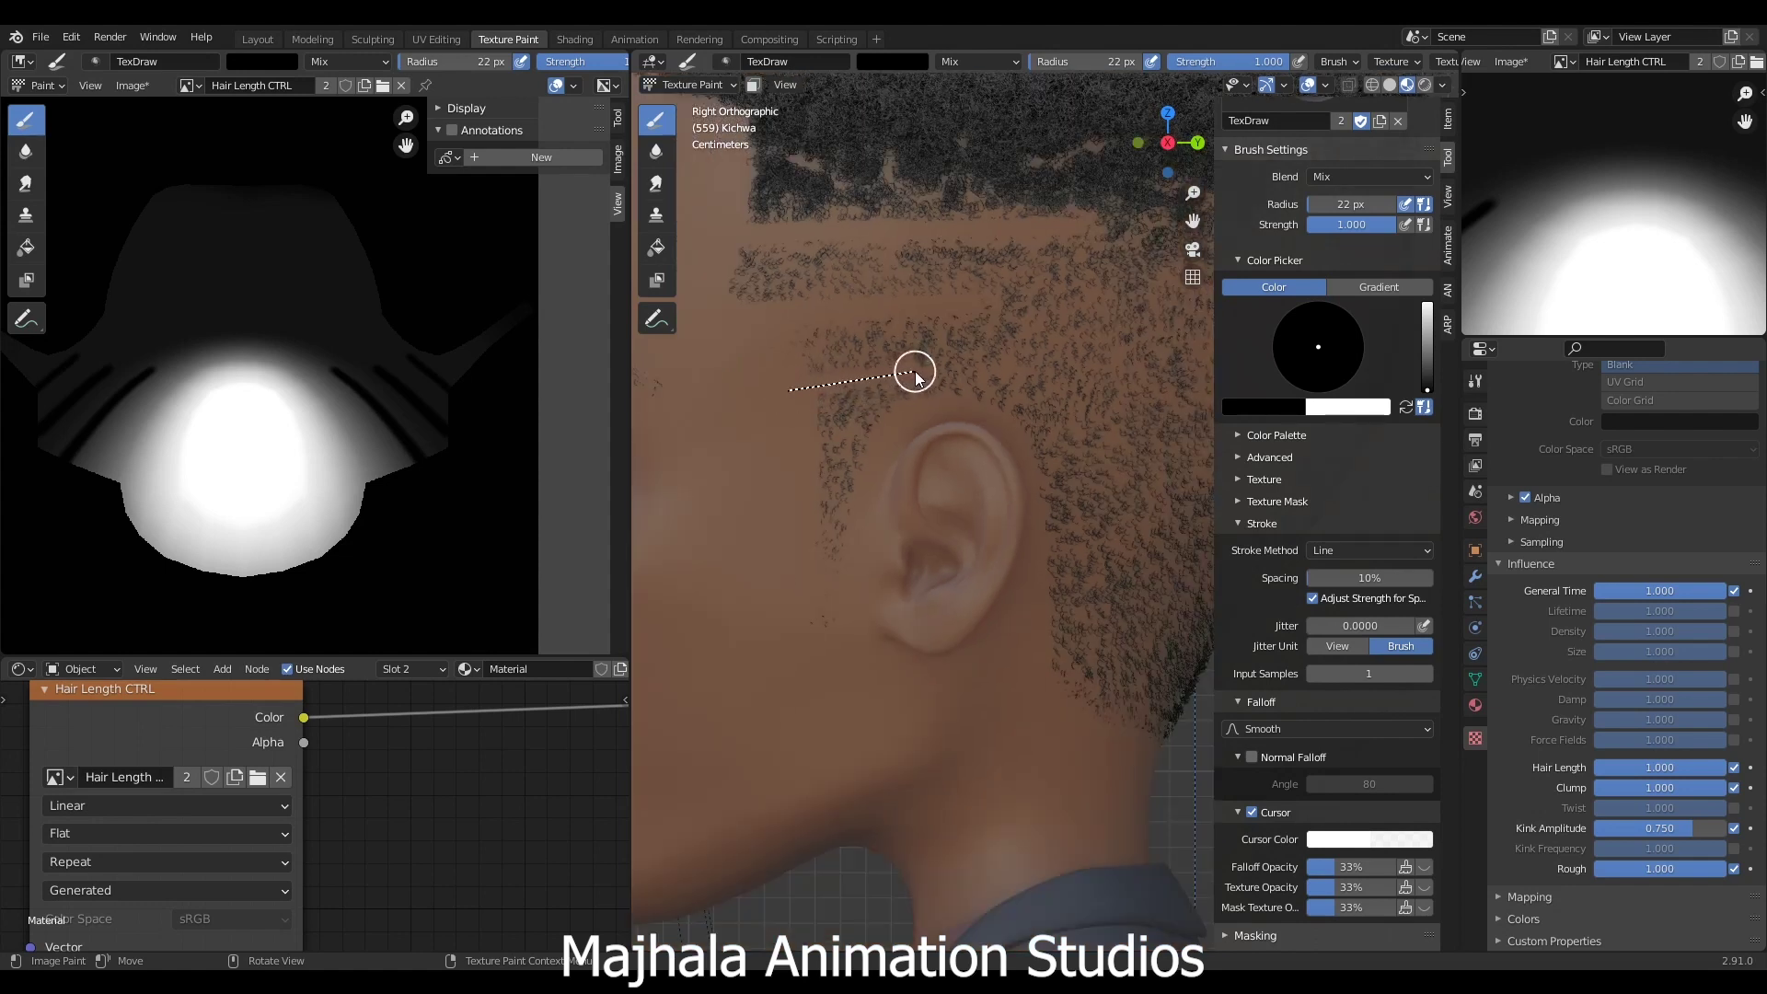
# - Examine the three shaved temple lines and the fade around the ear from near and far on the right side
pyautogui.moveTo(914, 377); pyautogui.dragTo(910, 387, button='middle')
pyautogui.scroll(5, 909, 394)
pyautogui.scroll(-5, 920, 396)
pyautogui.press('KP_3')
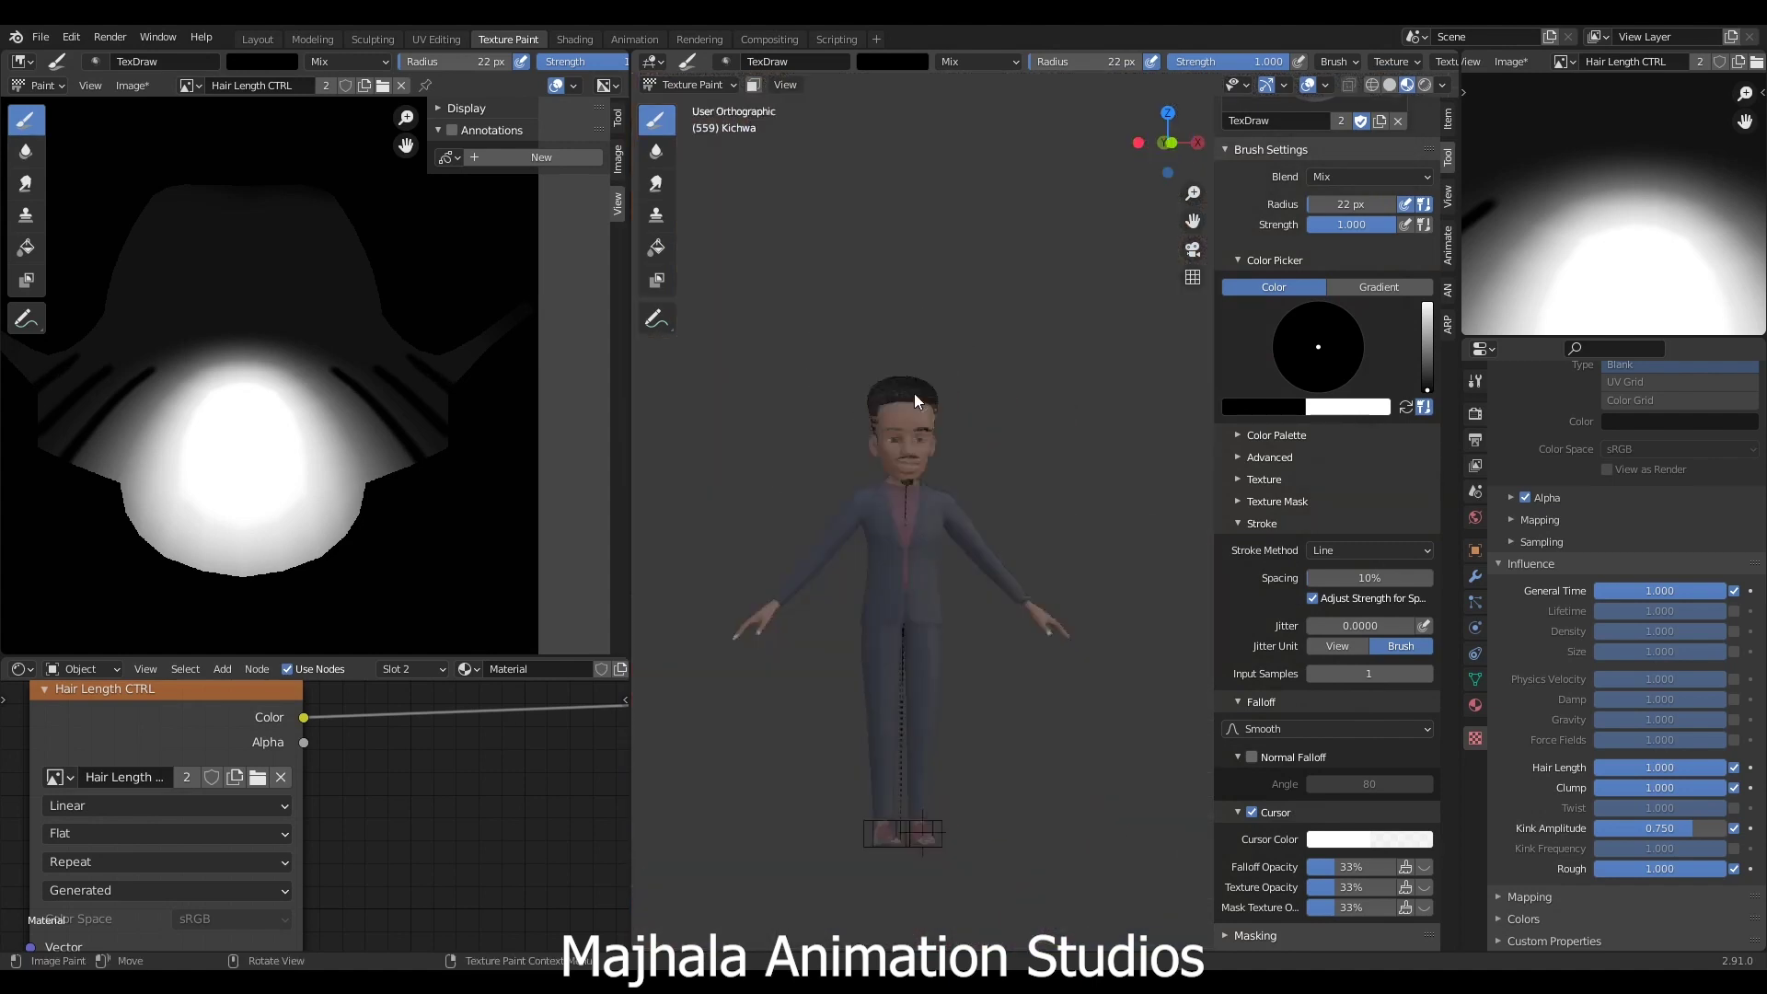
pyautogui.scroll(4, 1108, 446)
pyautogui.keyDown('shift'); pyautogui.moveTo(1108, 445); pyautogui.dragTo(900, 395, button='middle'); pyautogui.keyUp('shift')
pyautogui.scroll(2, 1055, 439)
pyautogui.scroll(4, 840, 418)
pyautogui.scroll(-4, 904, 422)
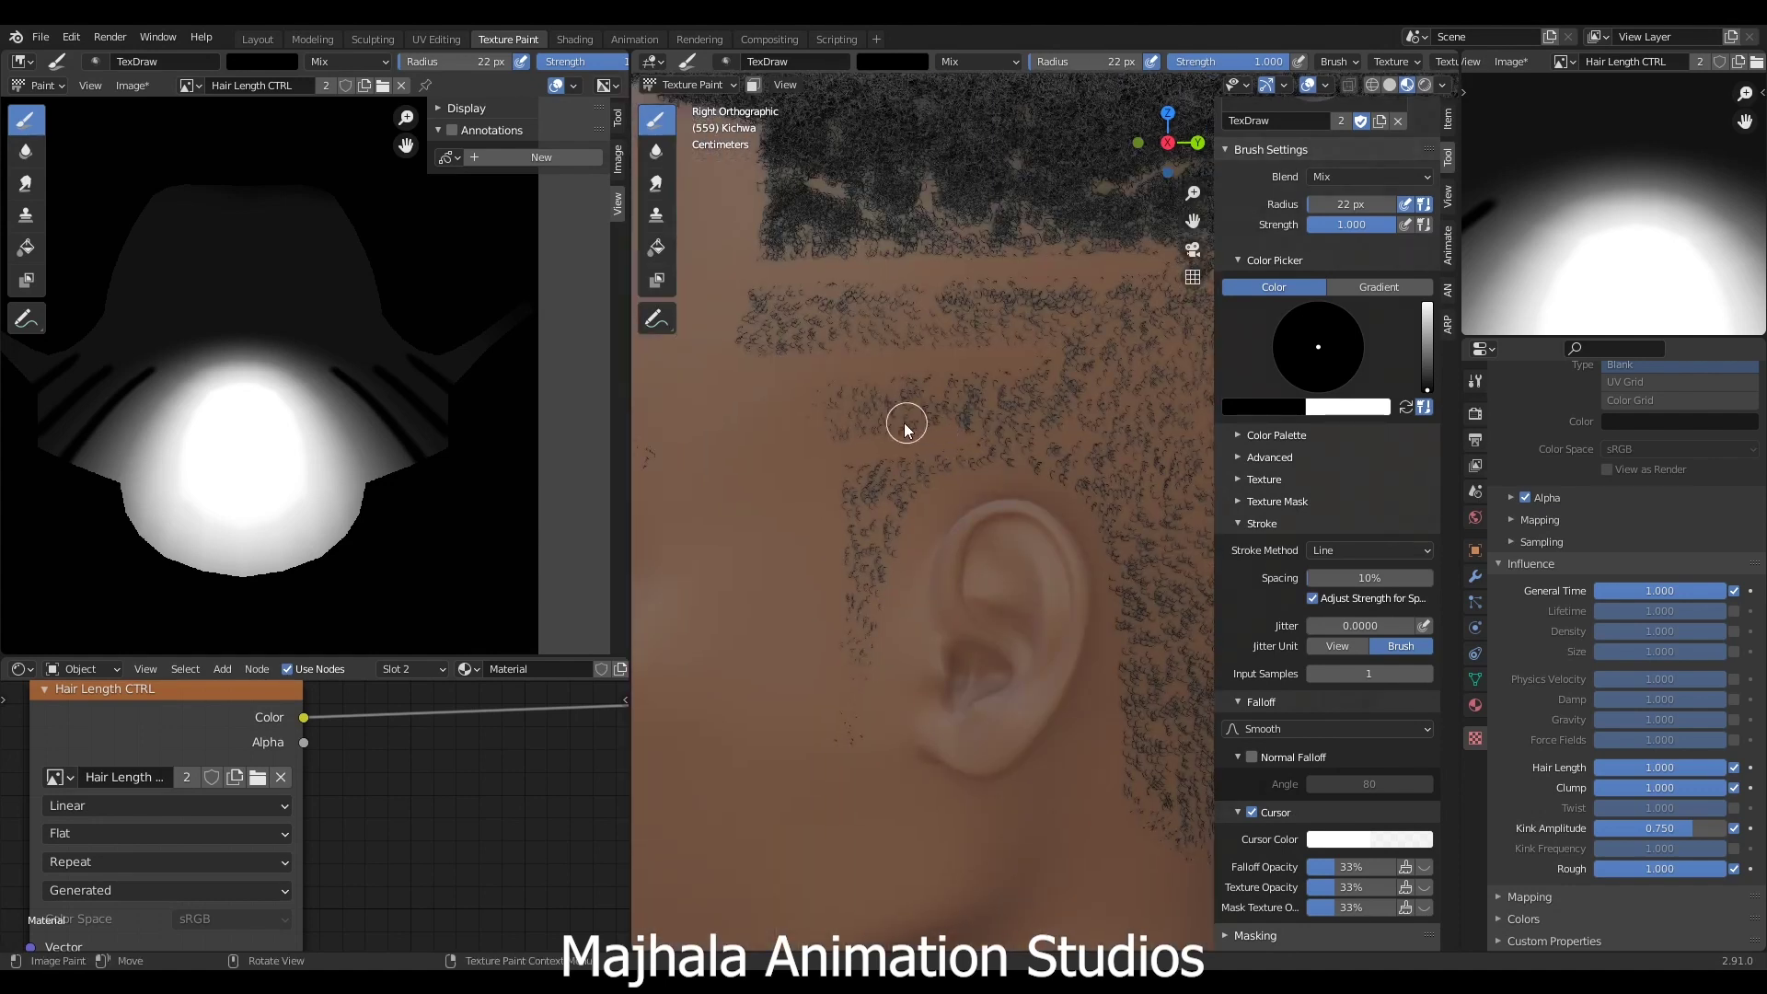
pyautogui.scroll(3, 921, 391)
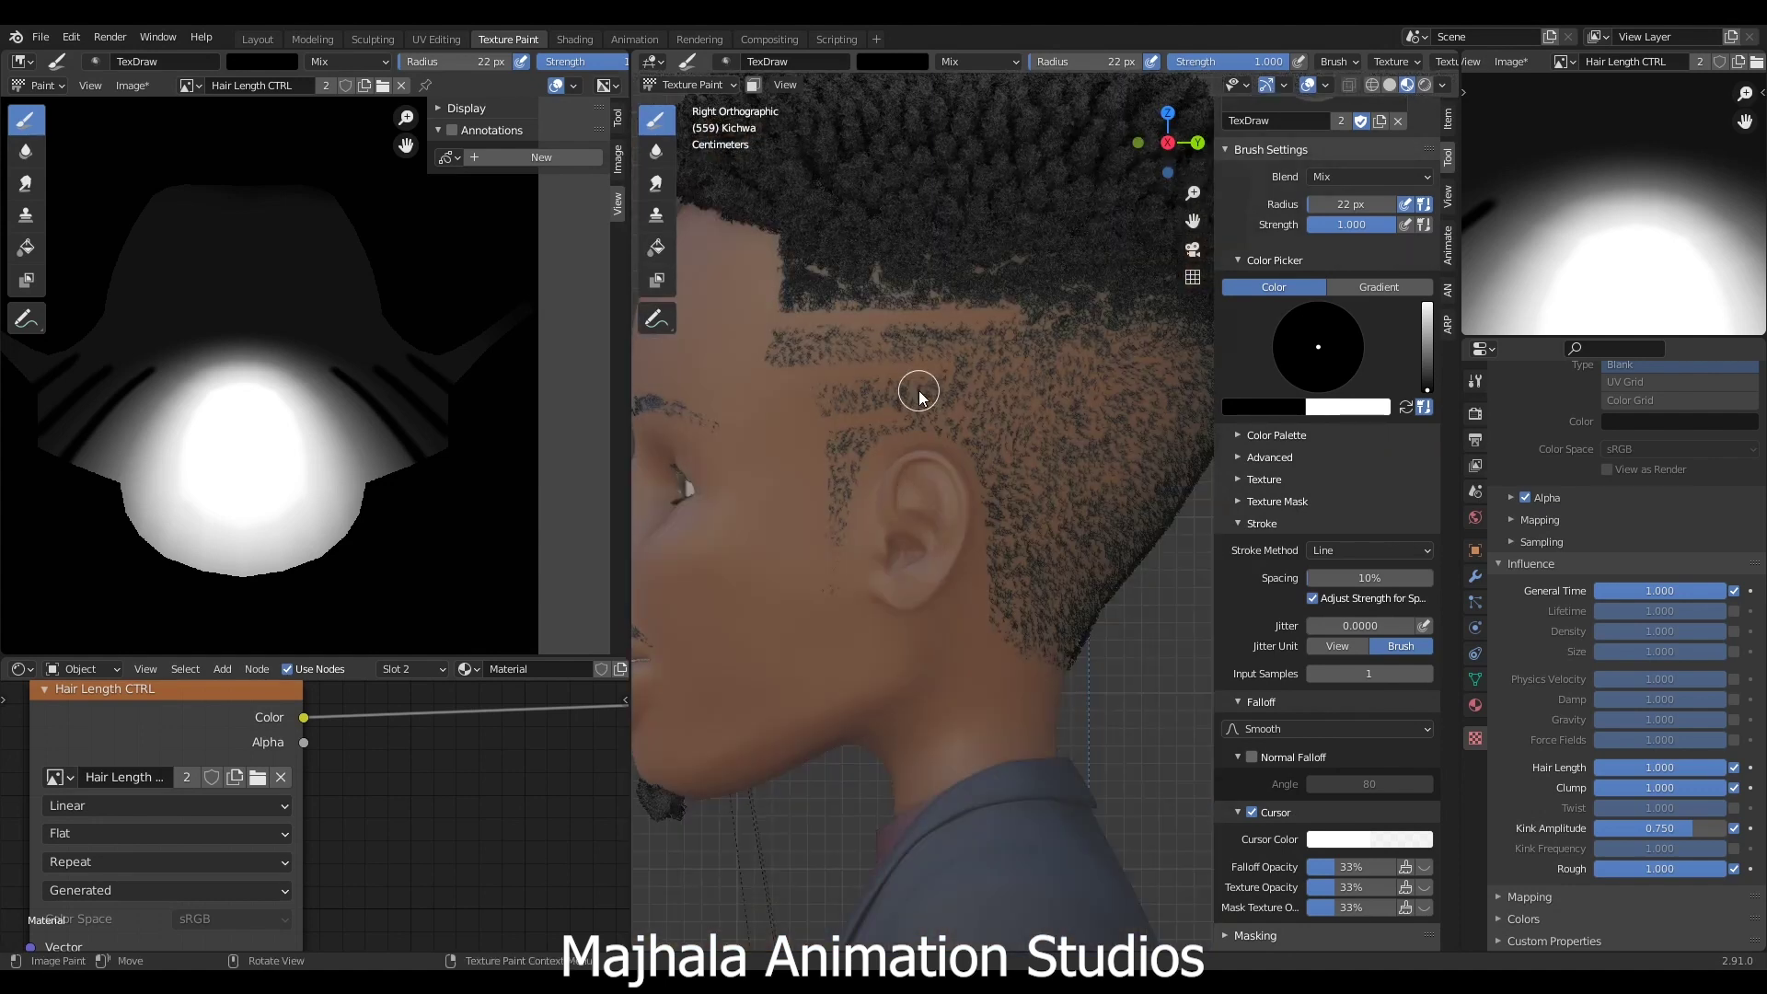
pyautogui.scroll(-5, 1131, 397)
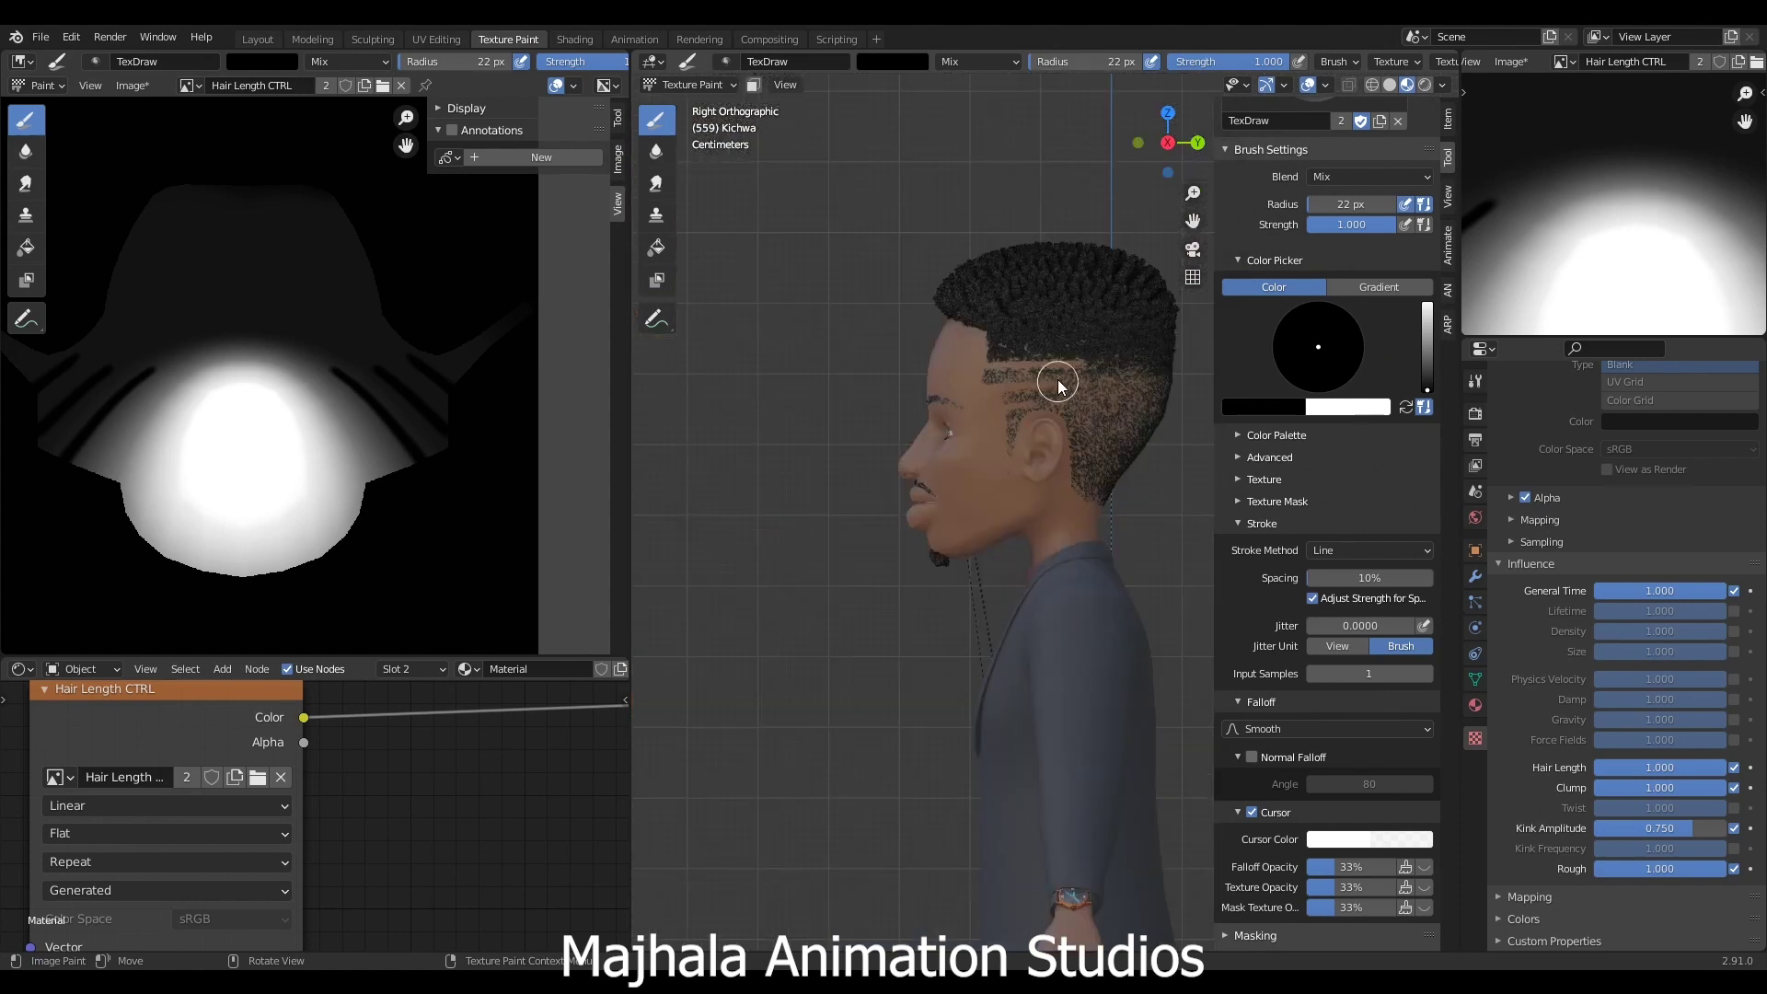
# - Undo the straight shaved lines and sketch an annotation guide above the ear with a zigzag leading into a wave and a second curve below
pyautogui.press('ctrl')
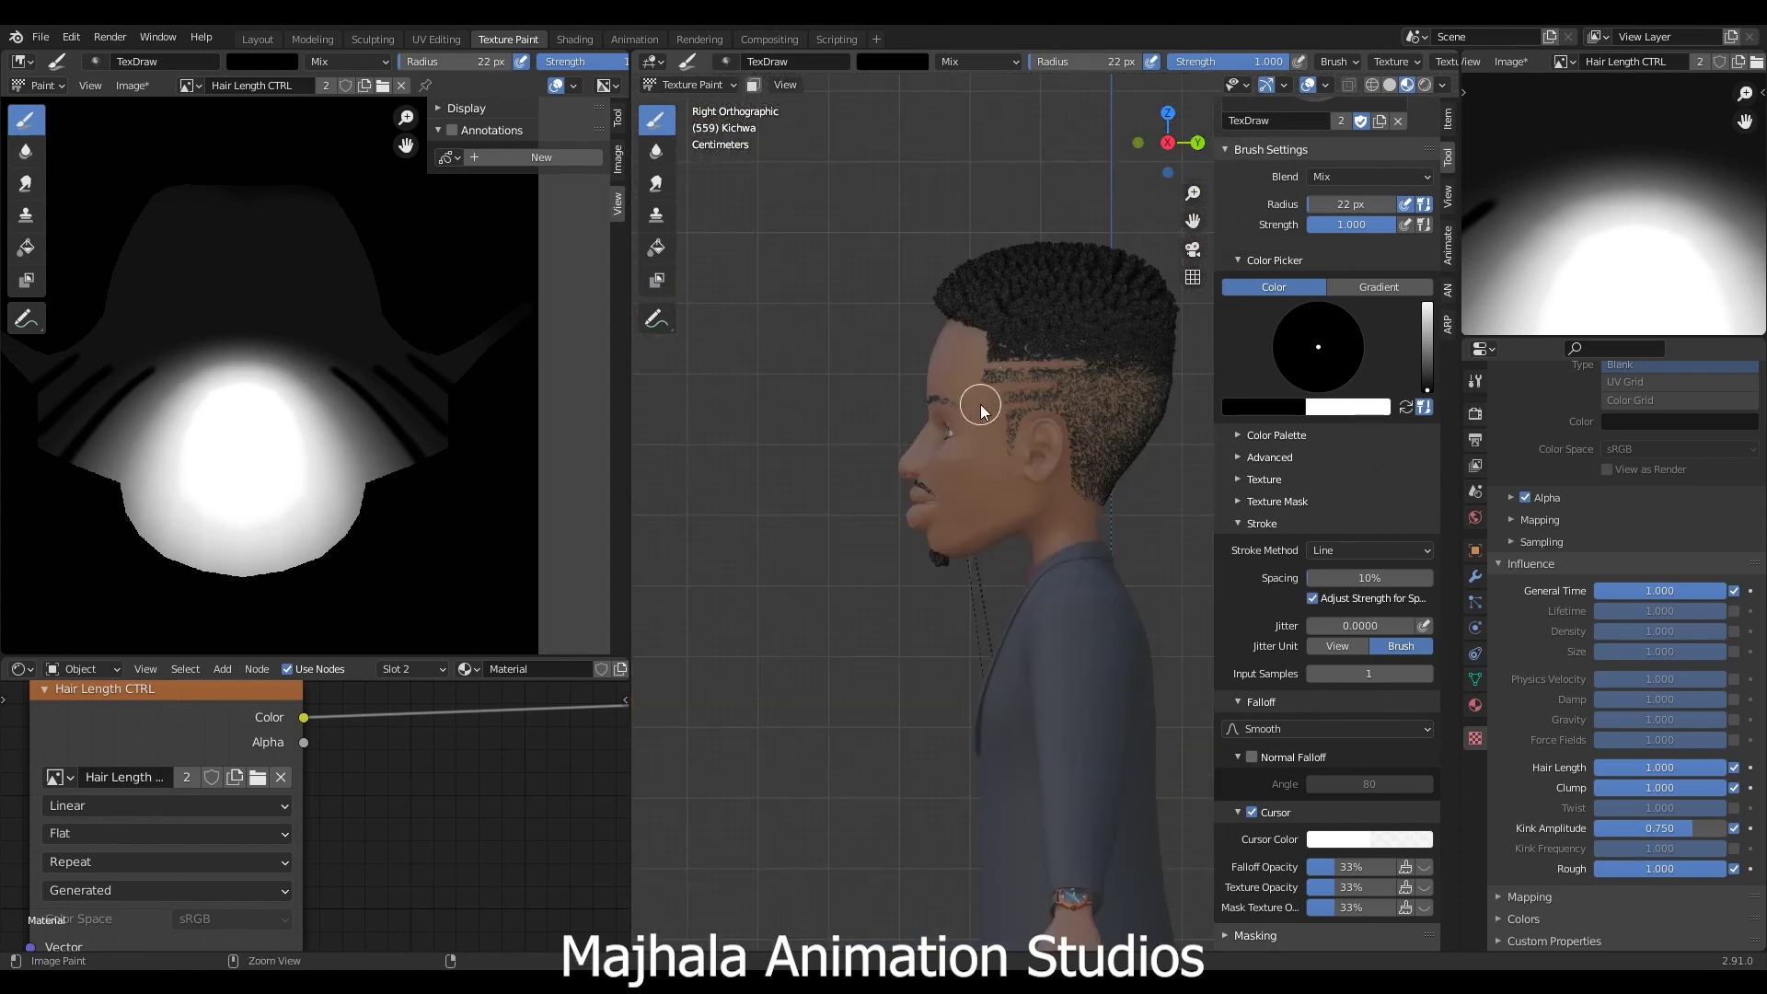
pyautogui.scroll(5, 1069, 431)
pyautogui.moveTo(756, 514)
pyautogui.mouseDown()
pyautogui.moveTo(873, 468)
pyautogui.moveTo(868, 540)
pyautogui.moveTo(946, 496)
pyautogui.moveTo(1008, 520)
pyautogui.moveTo(1062, 495)
pyautogui.moveTo(1014, 536)
pyautogui.moveTo(918, 545)
pyautogui.moveTo(833, 614)
pyautogui.mouseUp()
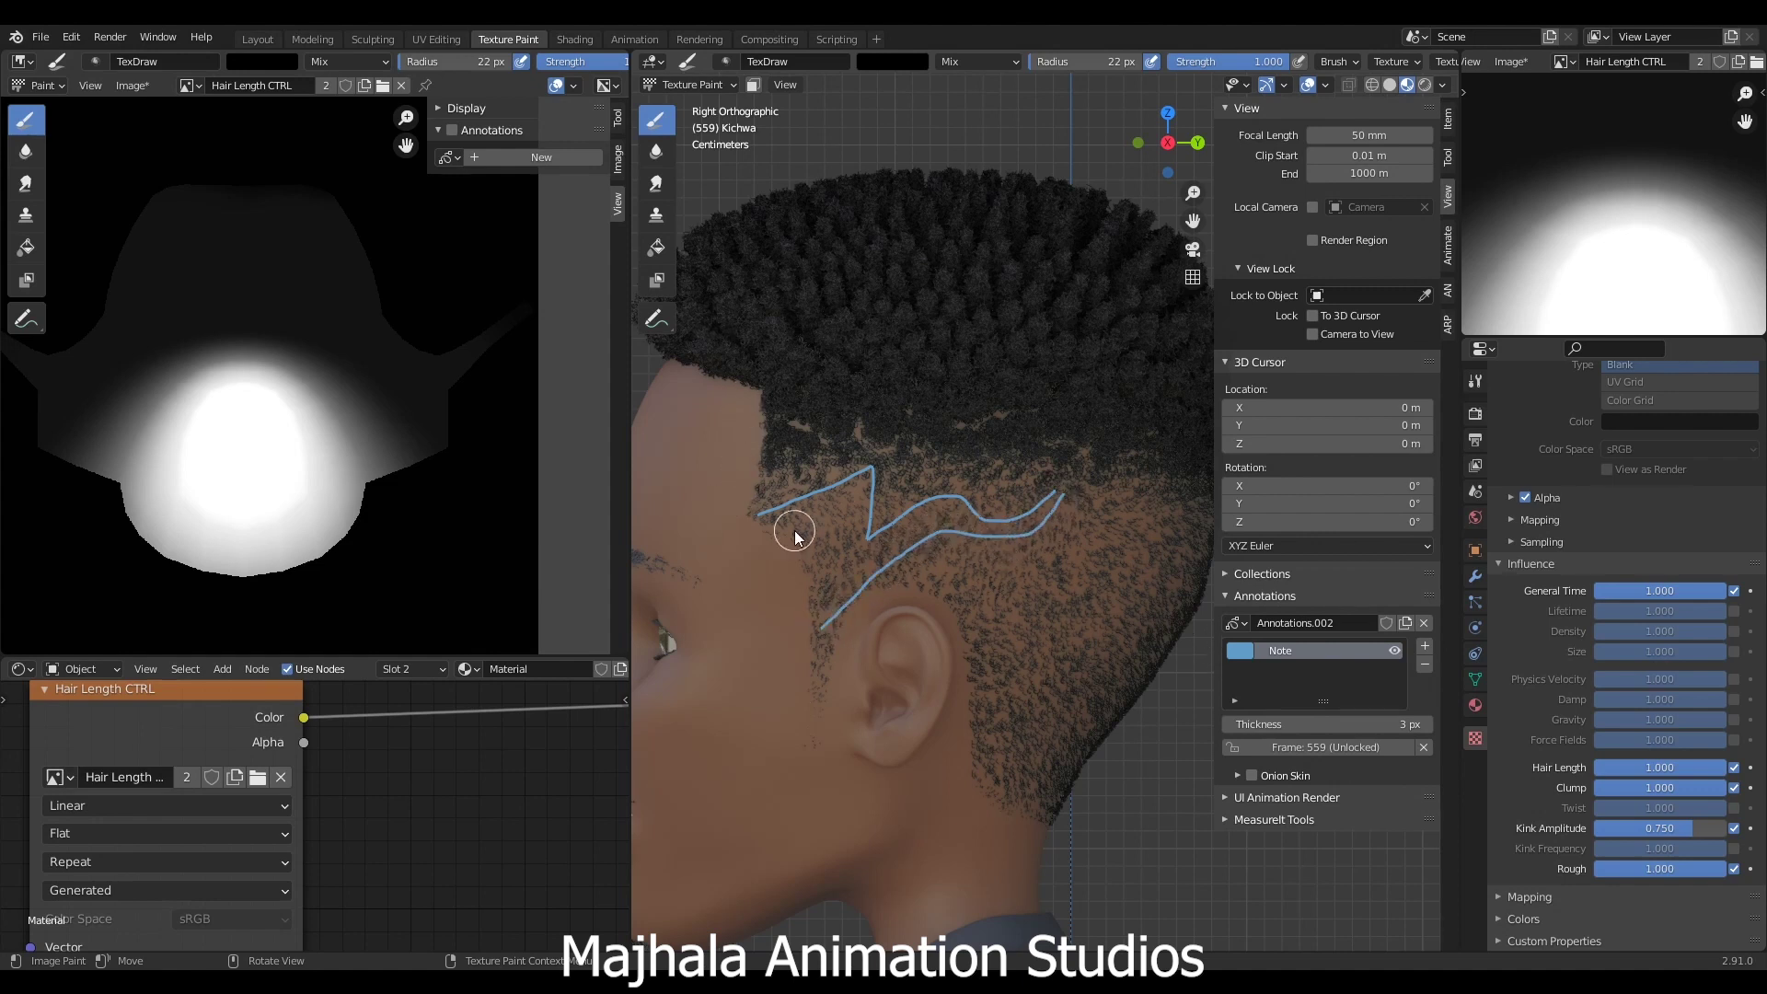
pyautogui.moveTo(776, 512); pyautogui.dragTo(876, 472)
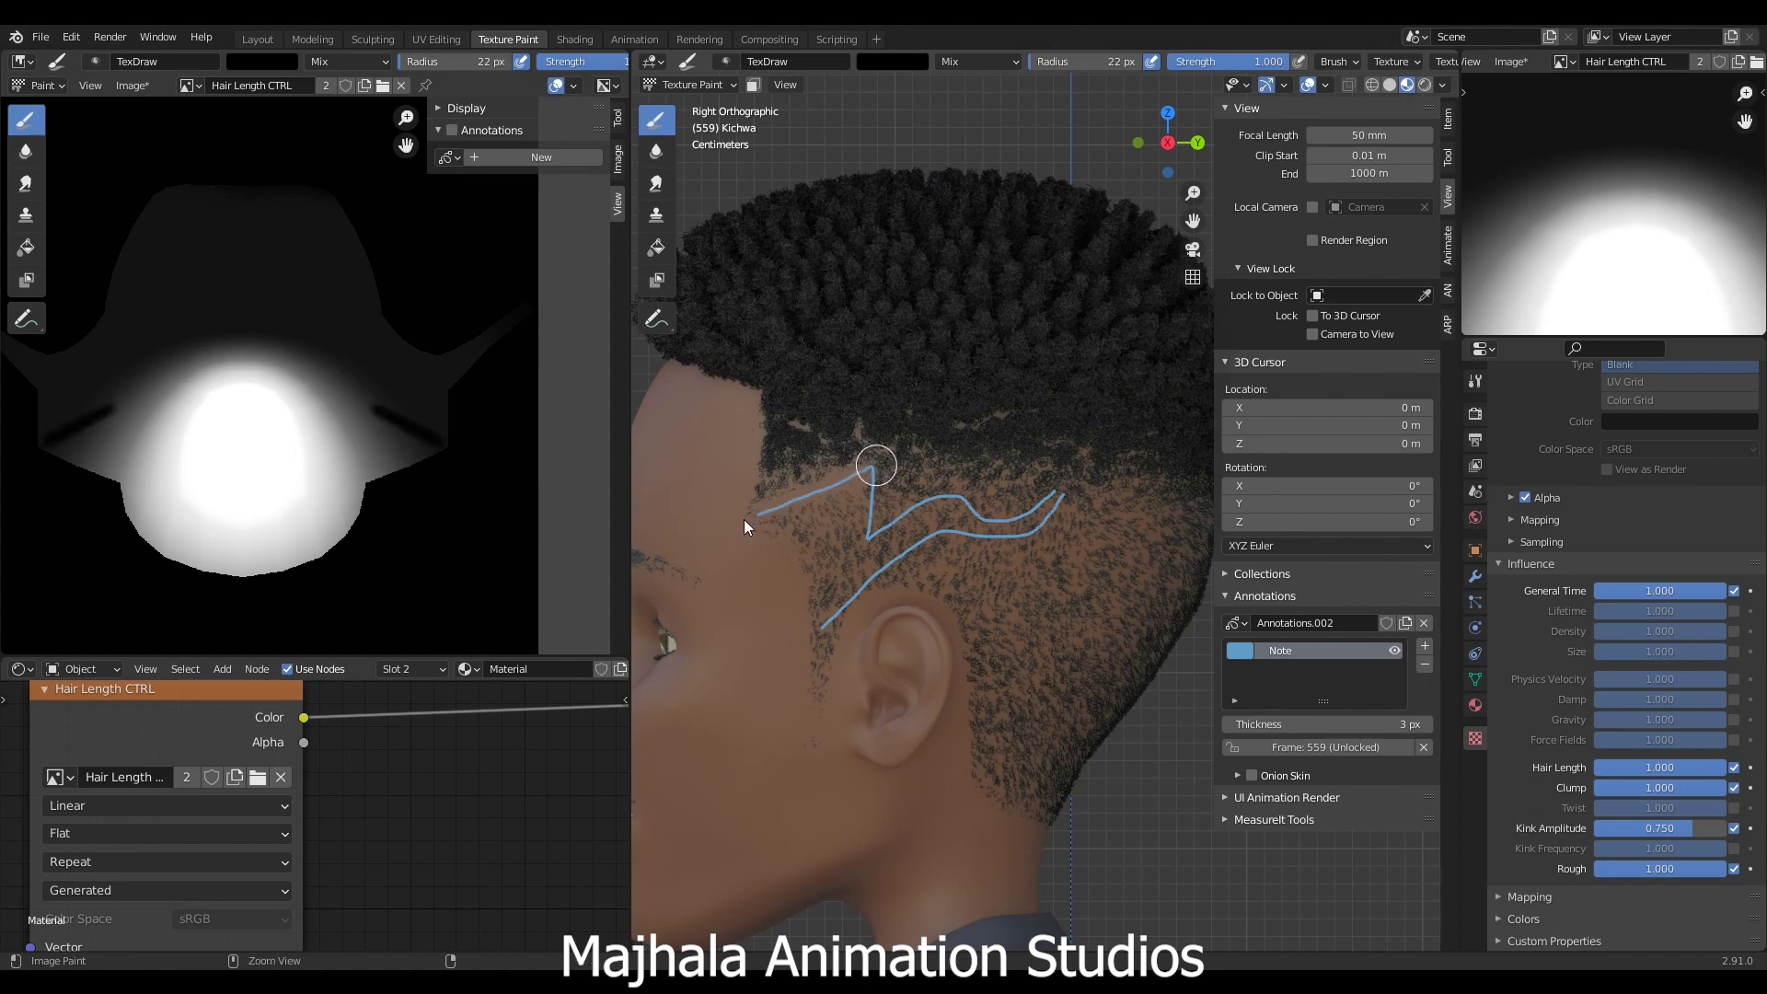
pyautogui.hotkey('ctrl', 'z')
pyautogui.moveTo(731, 521); pyautogui.dragTo(880, 470)
pyautogui.moveTo(876, 469); pyautogui.dragTo(867, 545)
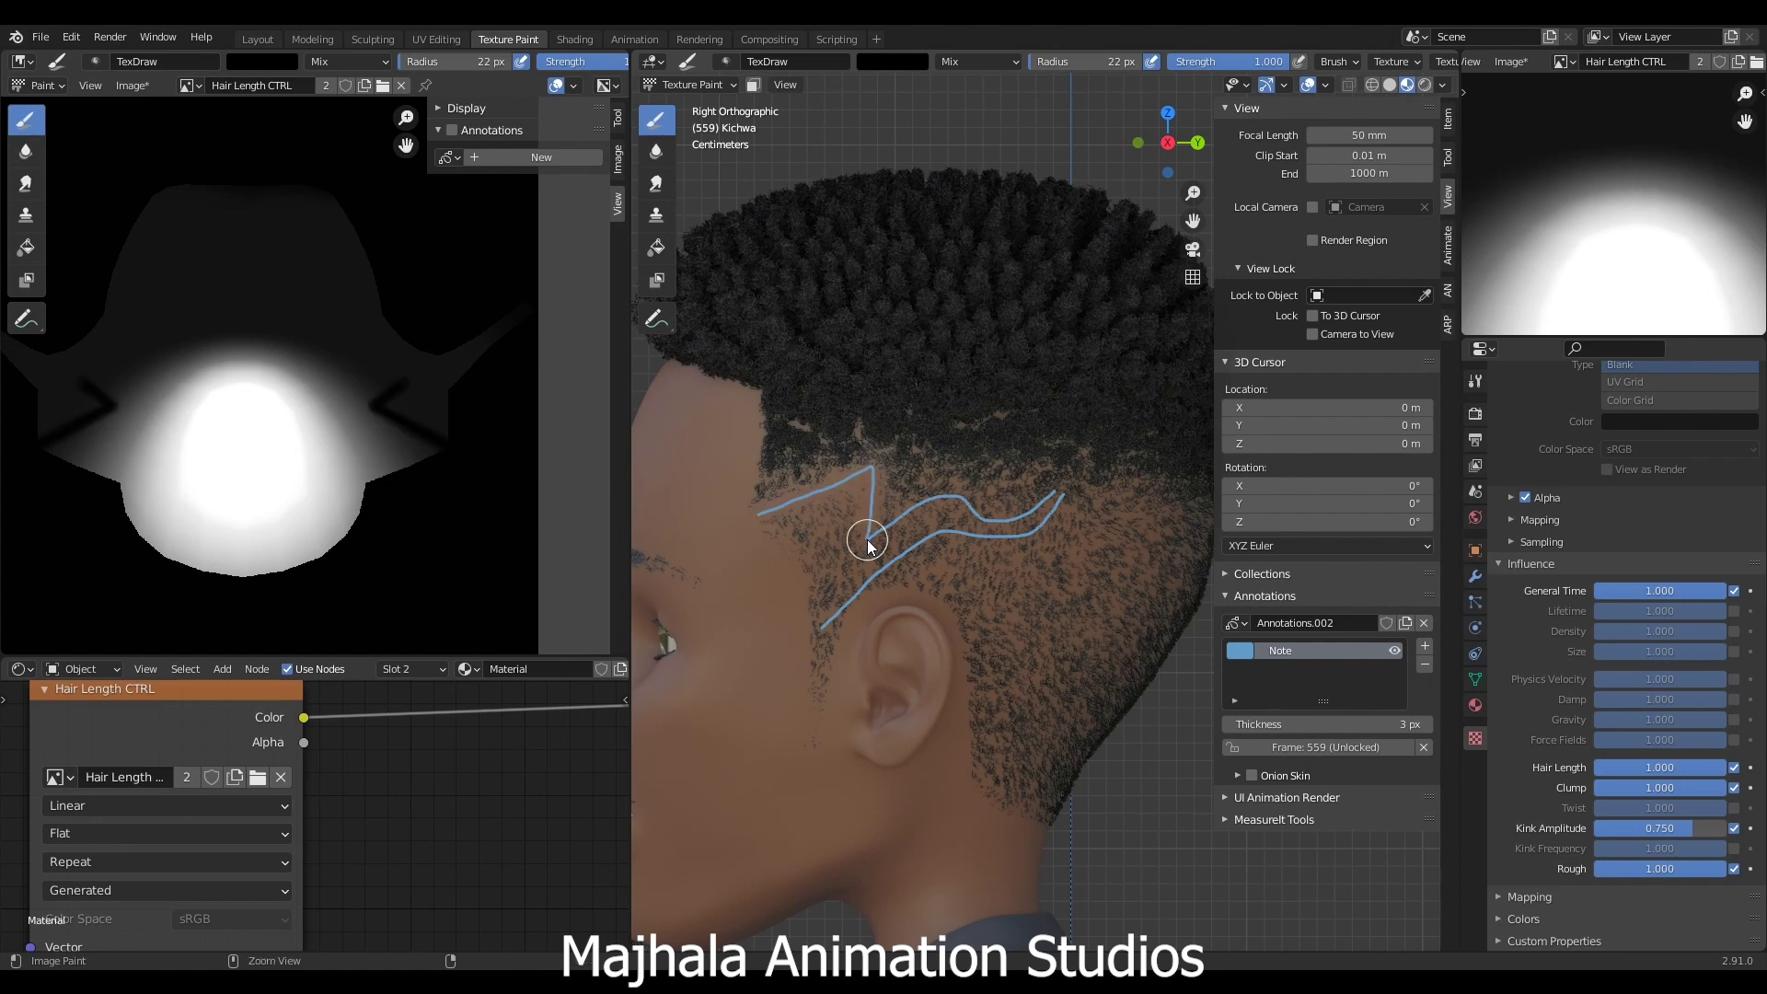
pyautogui.hotkey('ctrl', 'z')
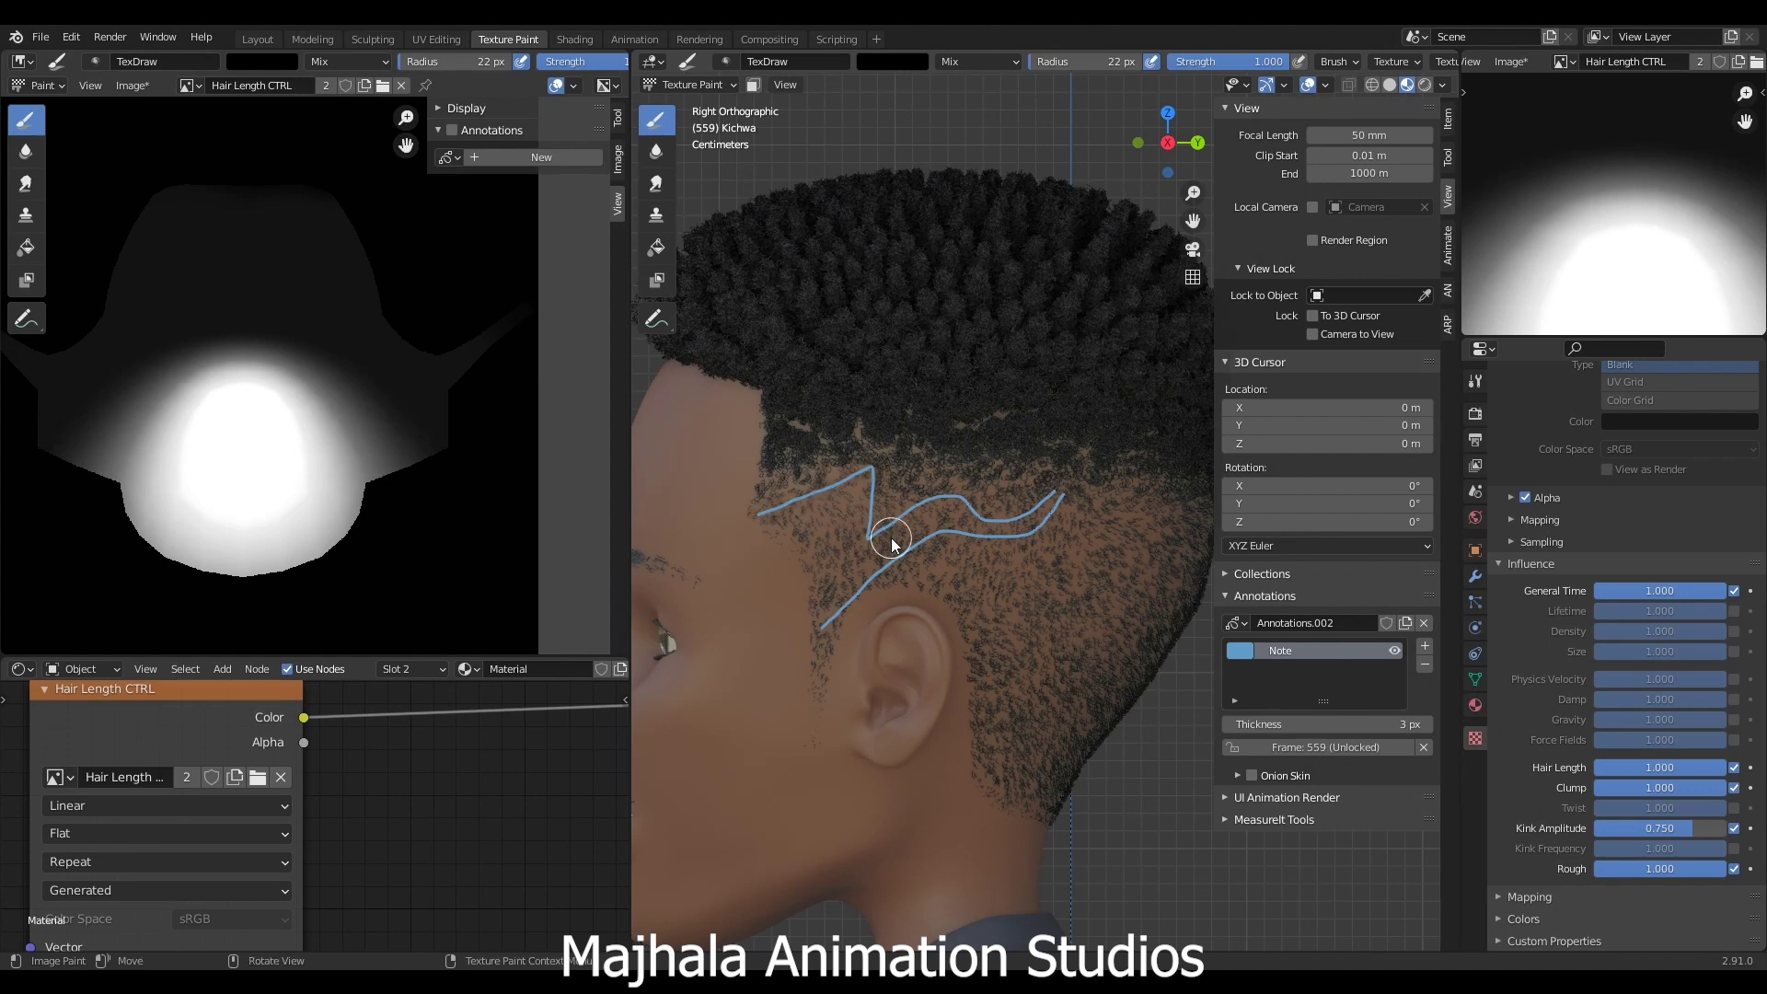
# - Reduce the brush radius to 16 px and paint the guide's two zigzag segments at the temple with straight black strokes
pyautogui.scroll(2, 879, 534)
pyautogui.press('[')
pyautogui.press('[')
pyautogui.press('[')
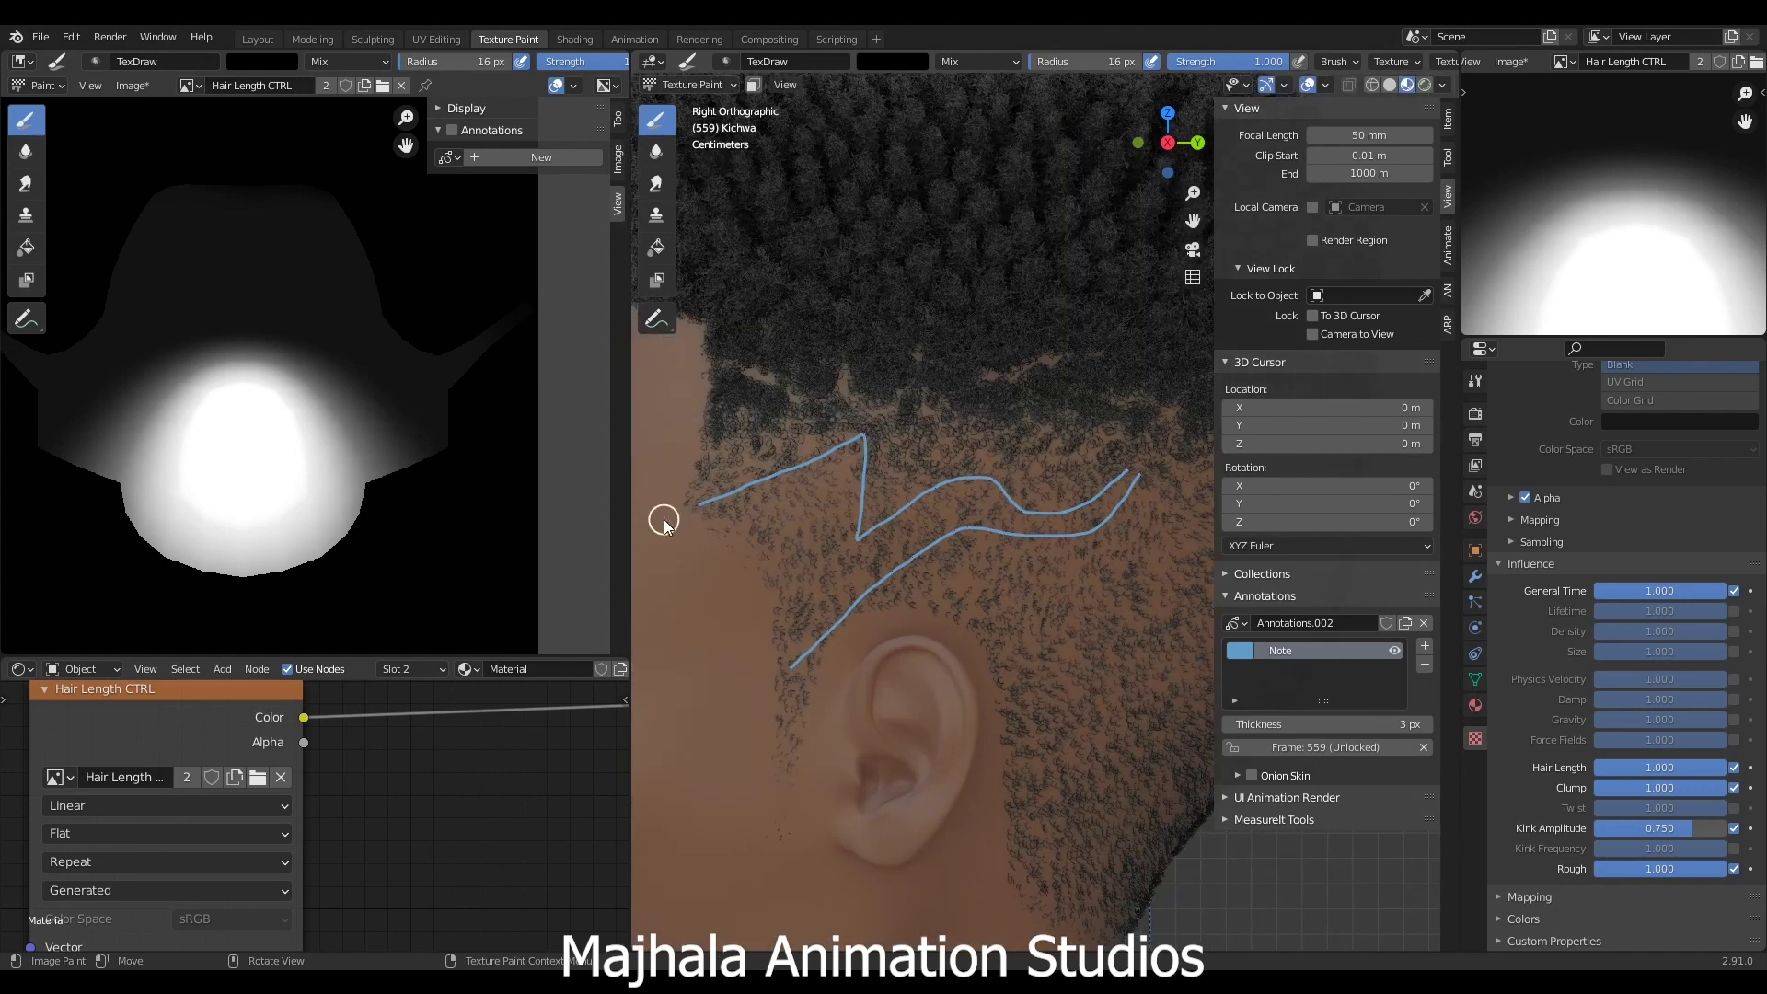
pyautogui.moveTo(871, 433); pyautogui.dragTo(870, 433)
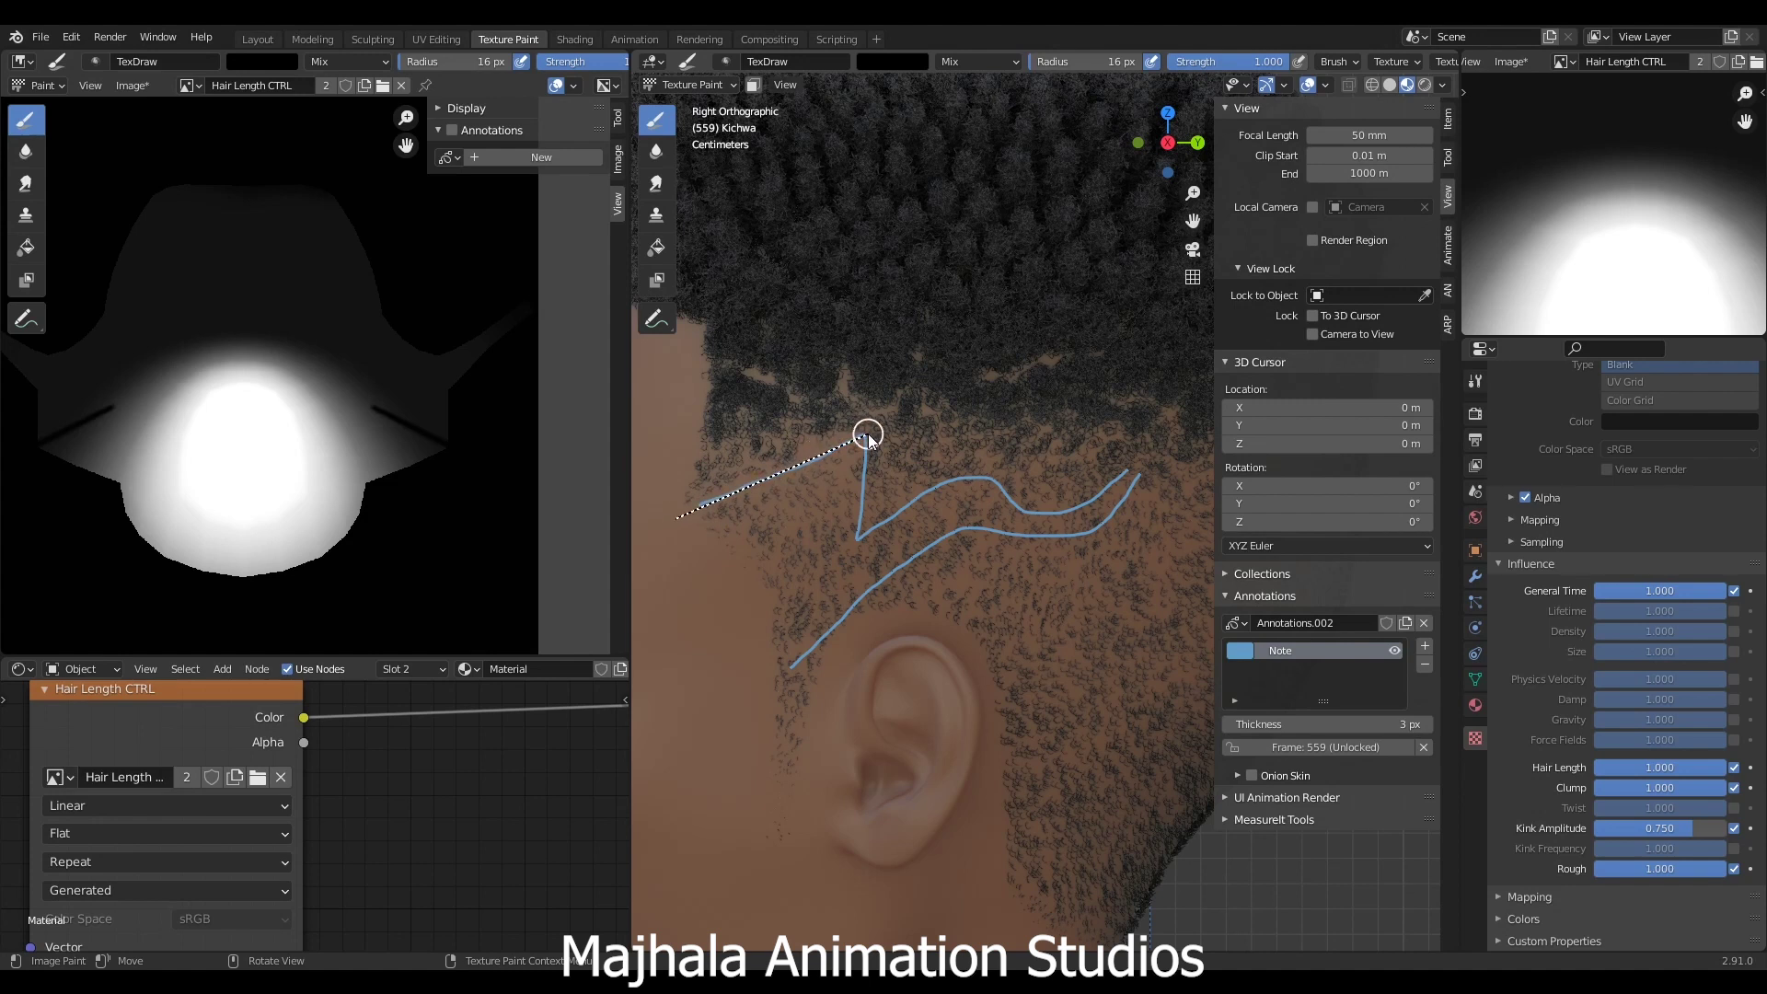
pyautogui.click(868, 434)
pyautogui.click(857, 537)
# - Change the brush's stroke method to Space and trace the wavy part of the upper guide line in black
pyautogui.click(1447, 156)
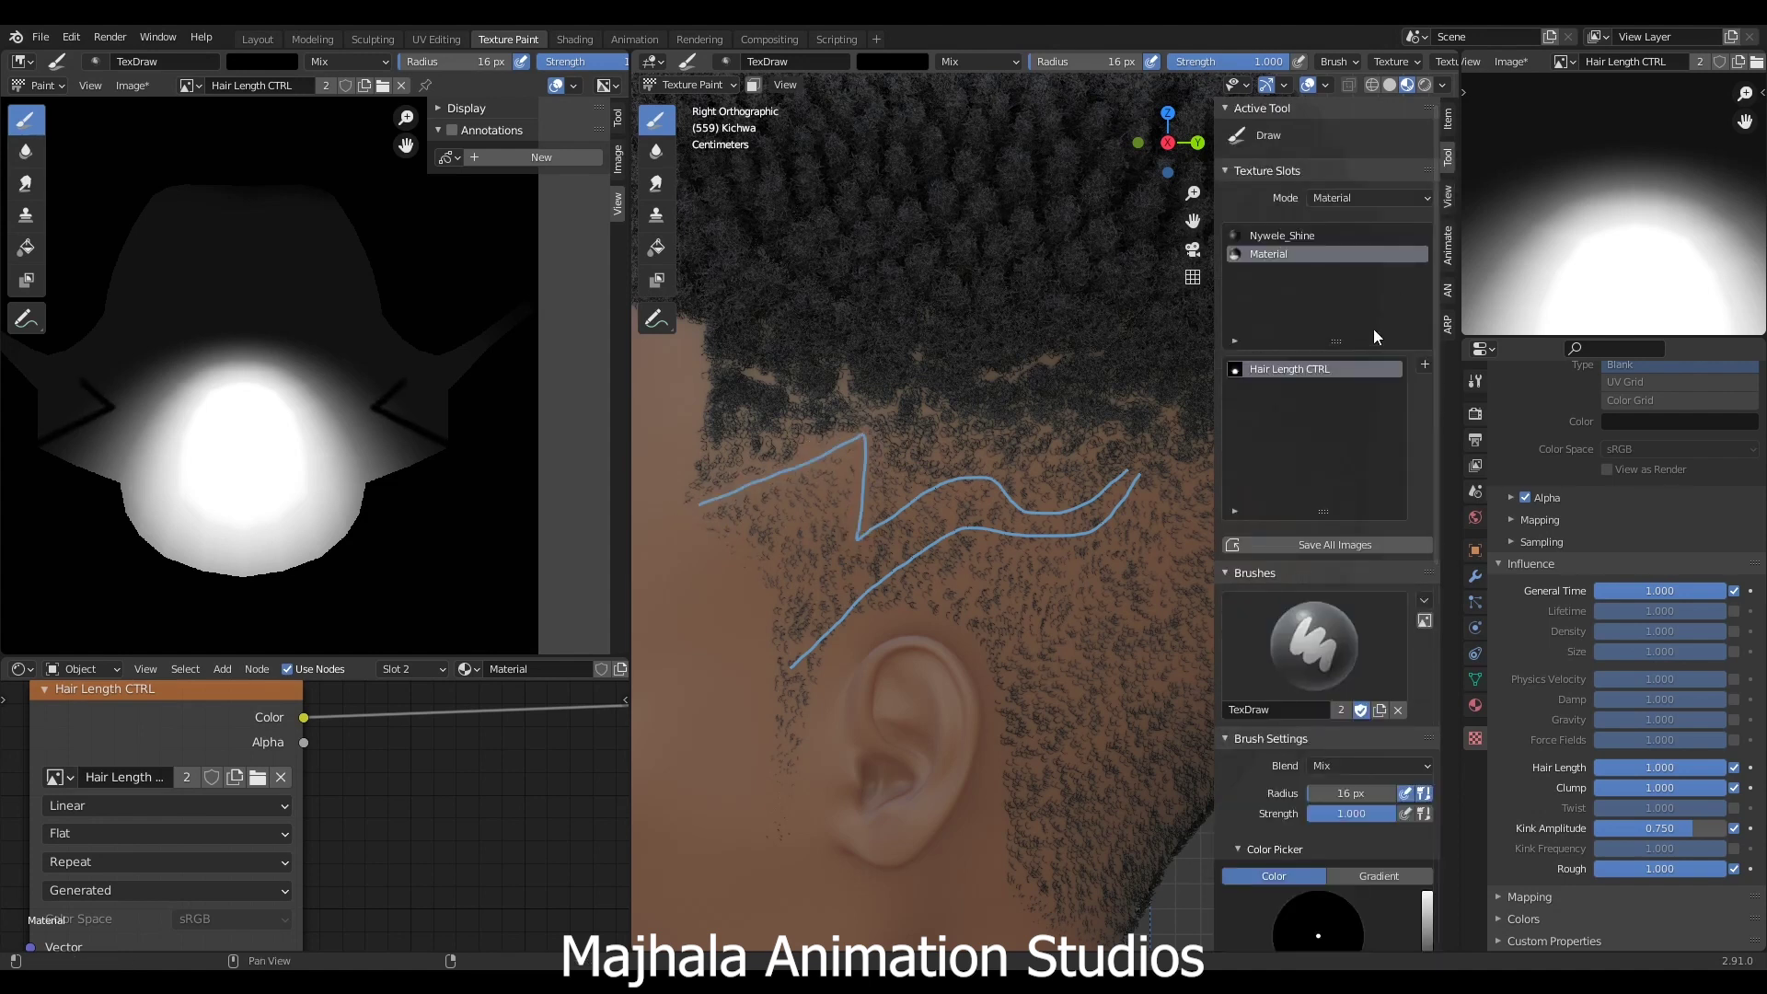
pyautogui.scroll(-5, 1336, 566)
pyautogui.click(1356, 589)
pyautogui.click(1367, 653)
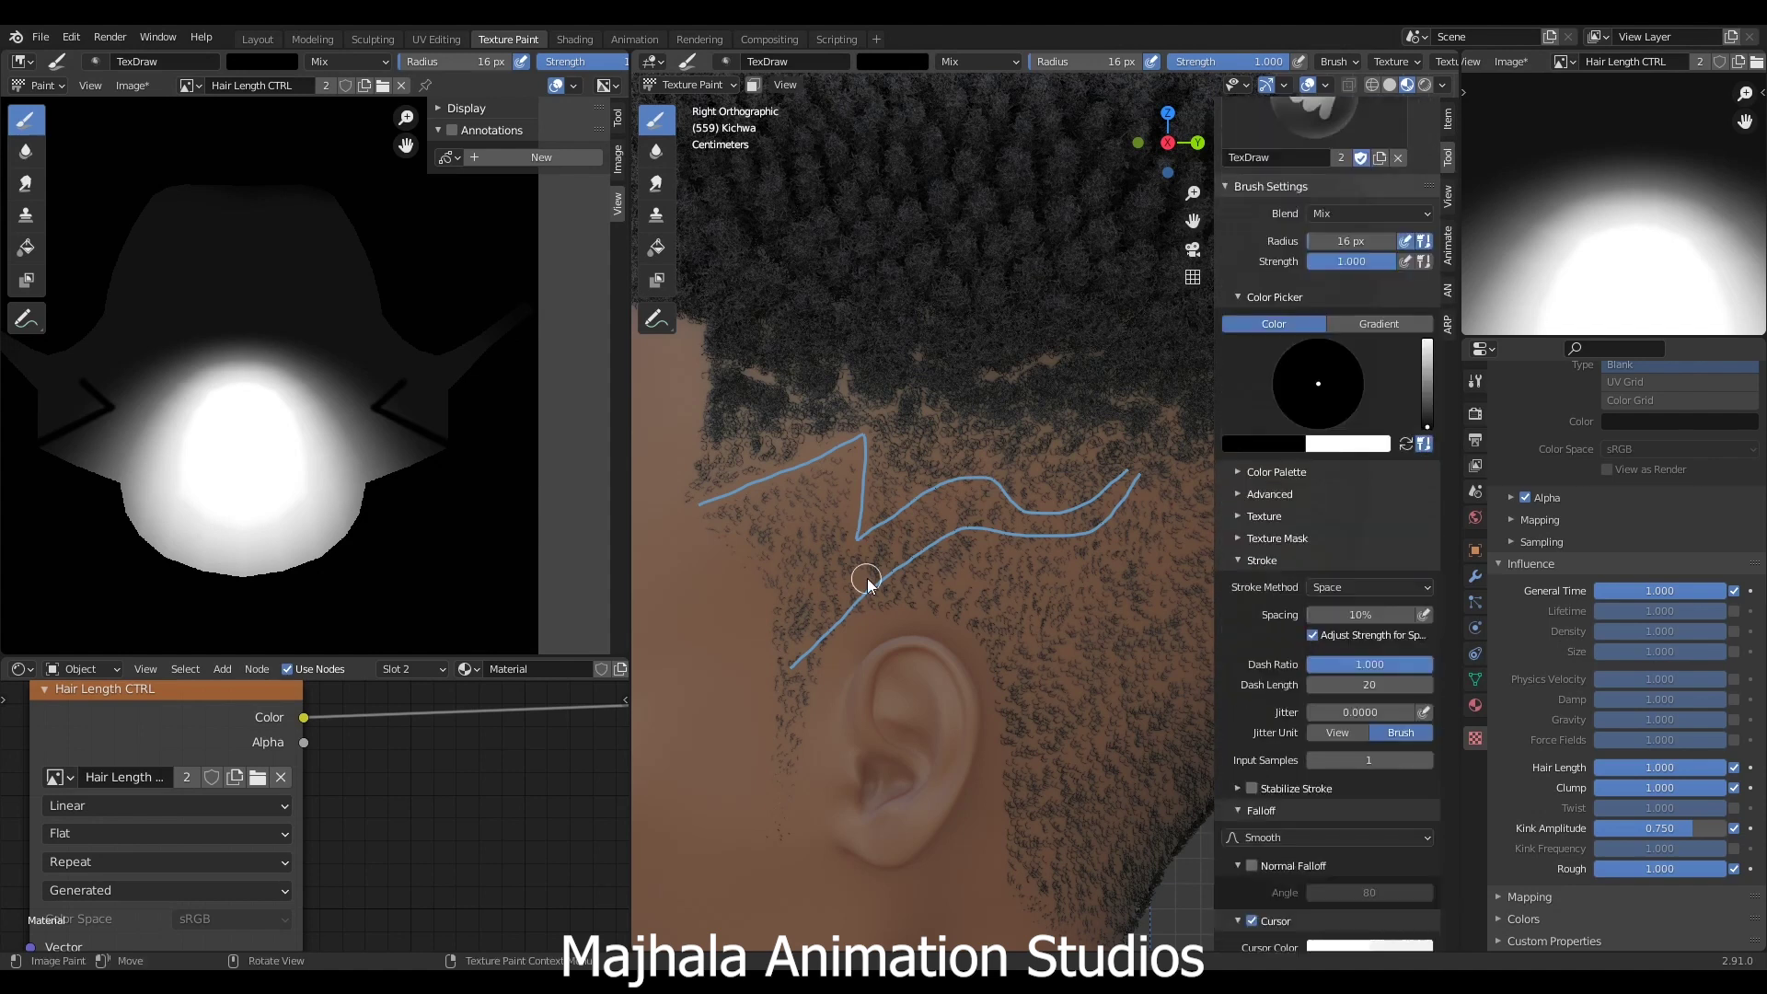
pyautogui.press('n')
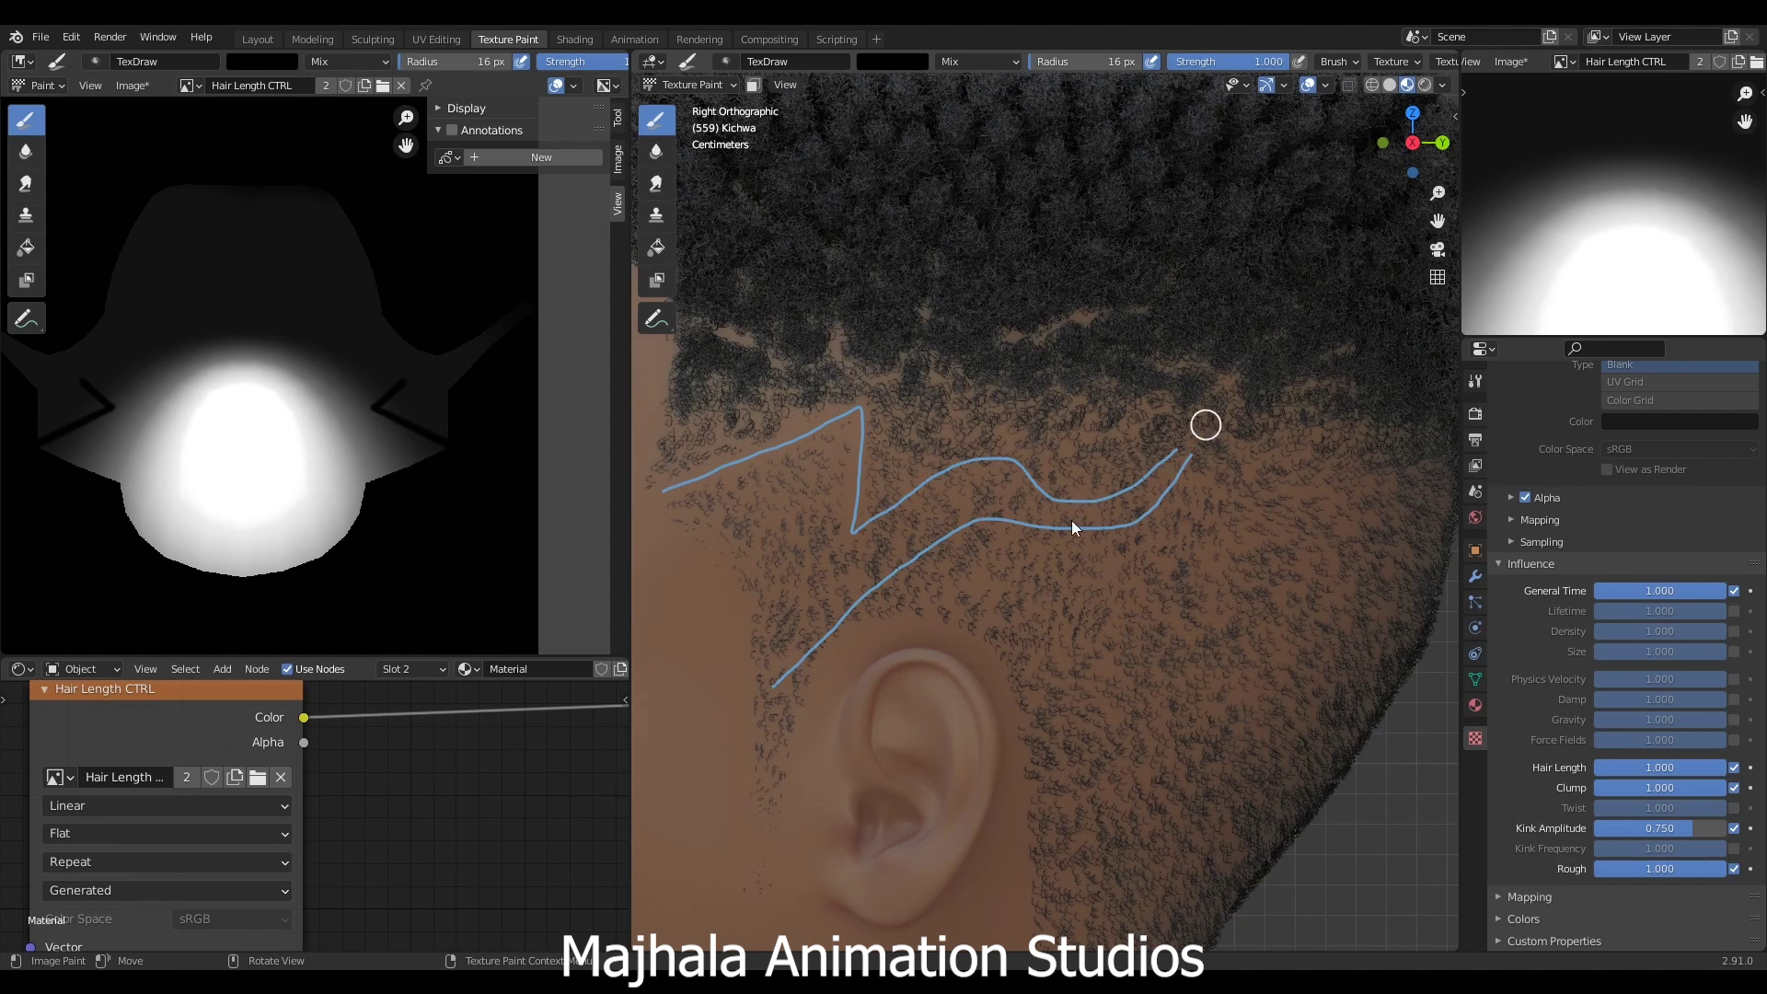
pyautogui.moveTo(858, 535)
pyautogui.mouseDown()
pyautogui.moveTo(990, 461)
pyautogui.moveTo(1049, 482)
pyautogui.moveTo(1188, 450)
pyautogui.moveTo(1195, 473)
pyautogui.moveTo(1154, 519)
pyautogui.moveTo(990, 531)
pyautogui.mouseUp()
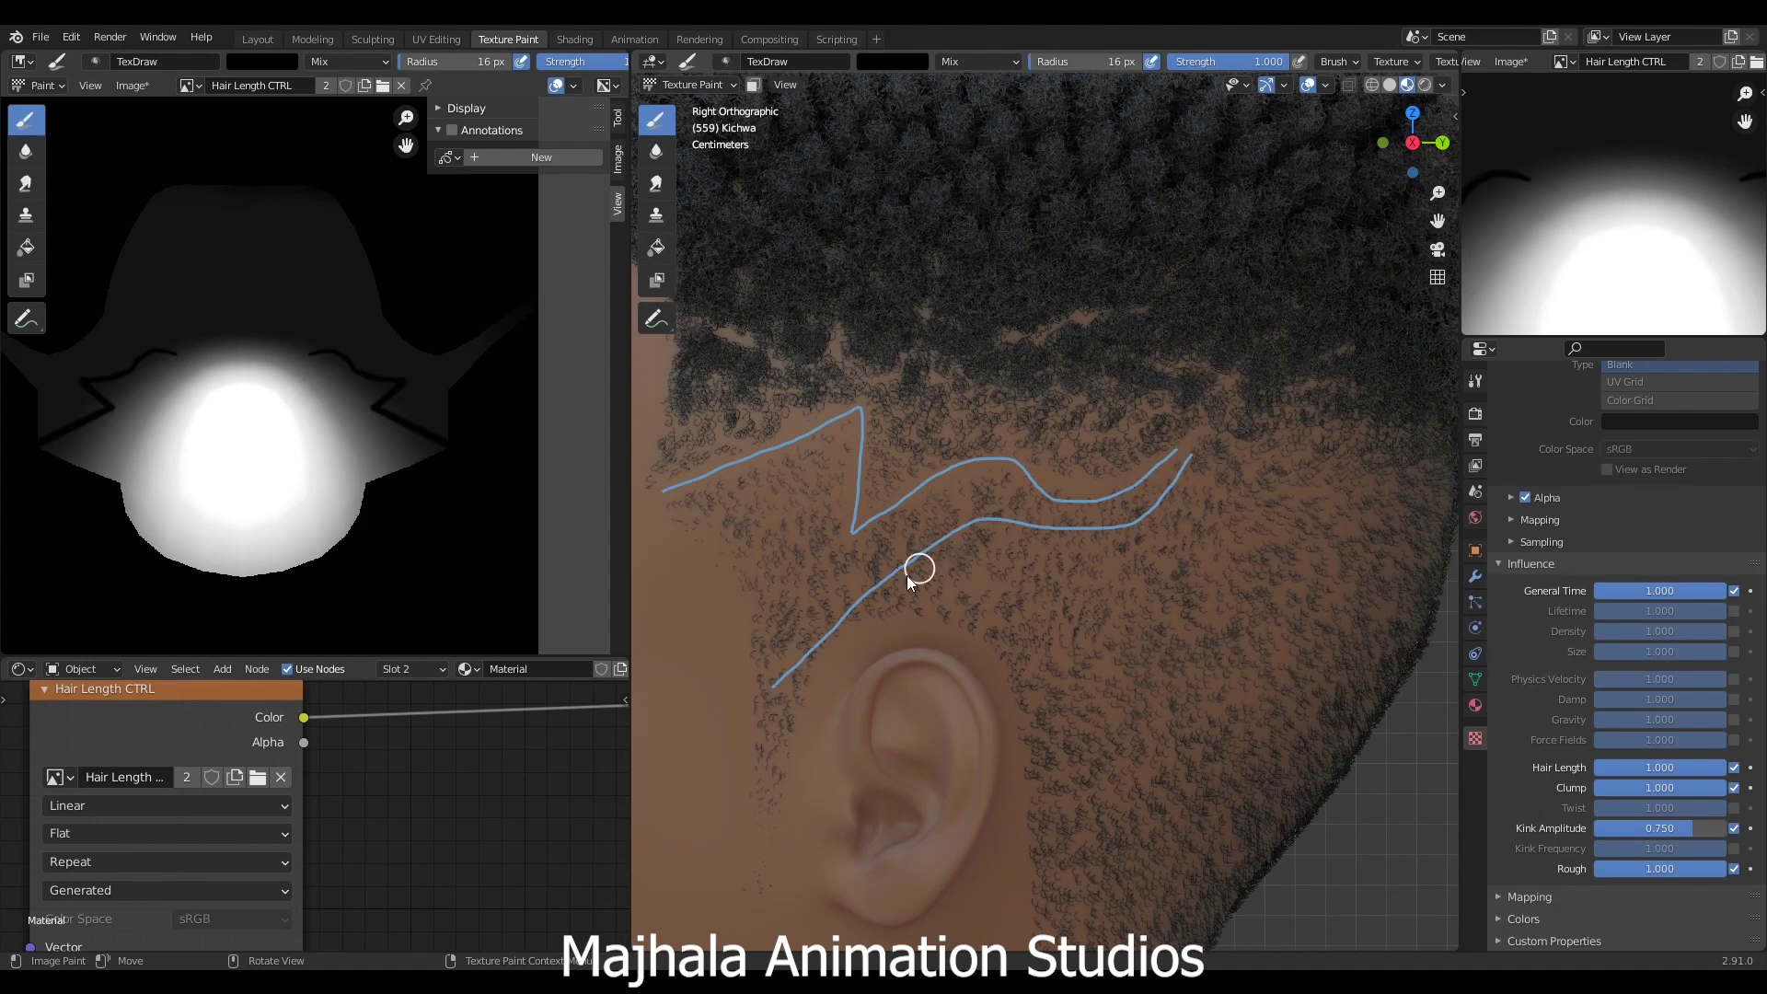
# - Trace the lower curved guide line in black from above the front of the ear to its rear tip
pyautogui.moveTo(792, 661)
pyautogui.mouseDown()
pyautogui.moveTo(742, 710)
pyautogui.moveTo(861, 606)
pyautogui.mouseUp()
pyautogui.moveTo(941, 551); pyautogui.dragTo(993, 530)
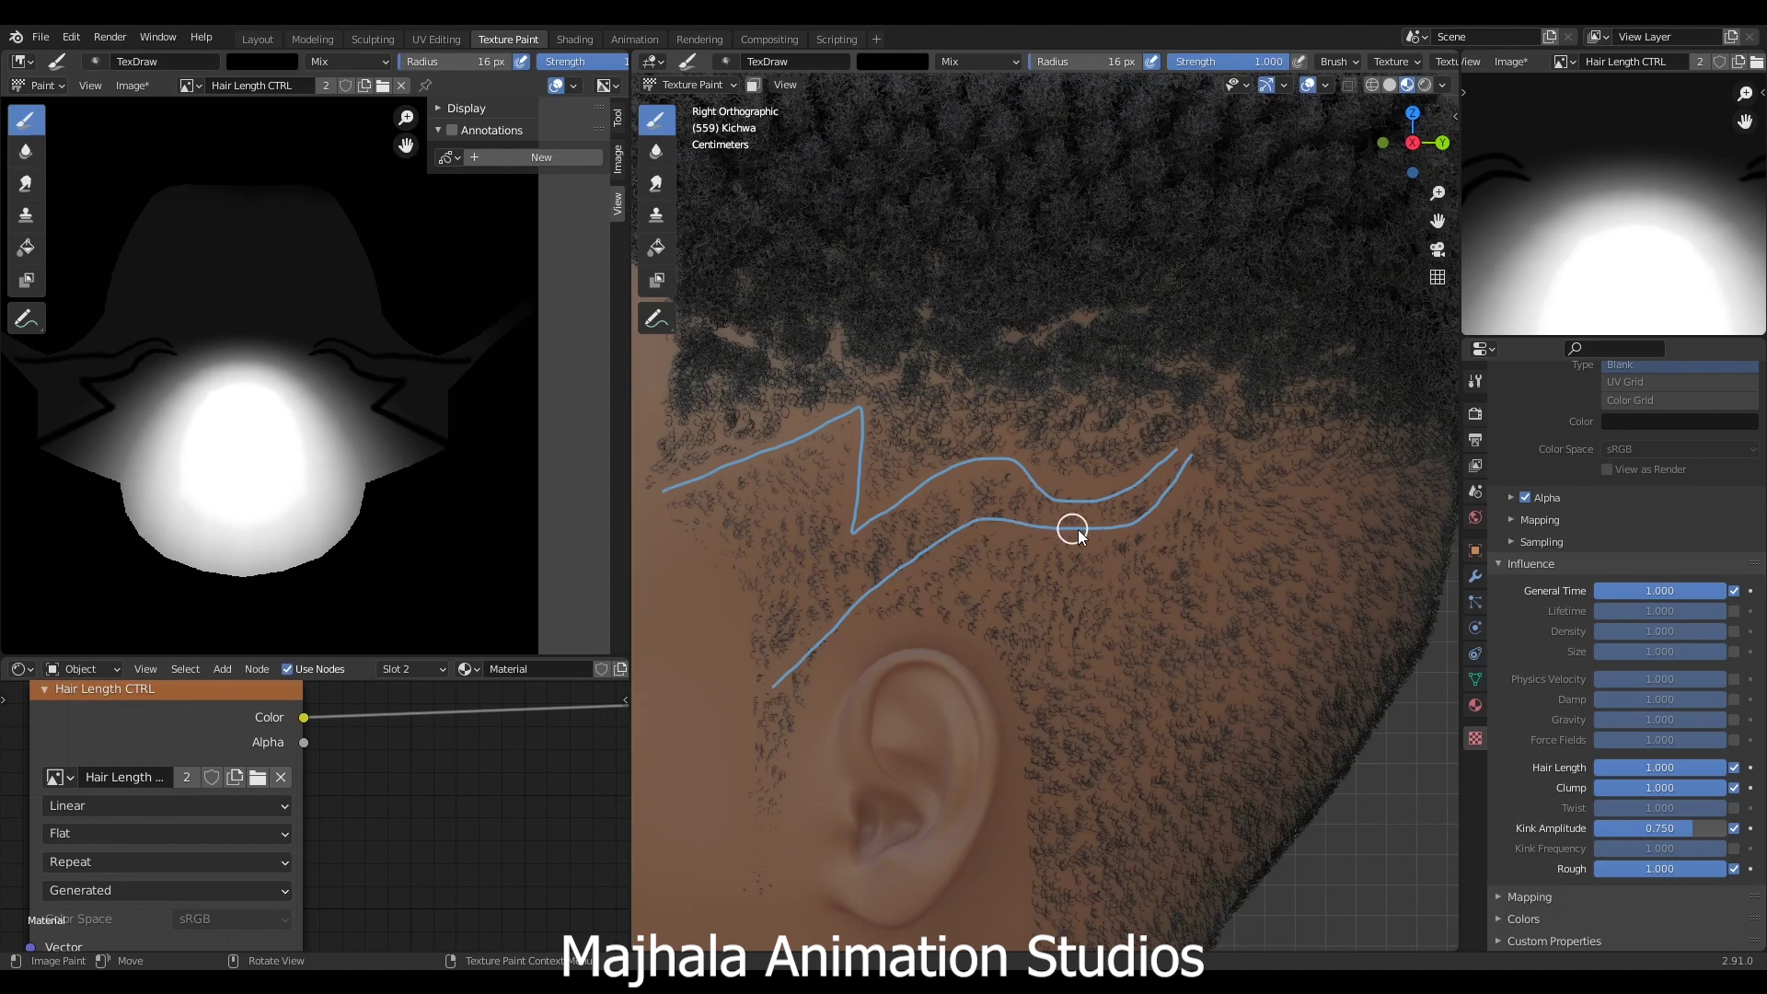
pyautogui.moveTo(1155, 516); pyautogui.dragTo(1194, 465)
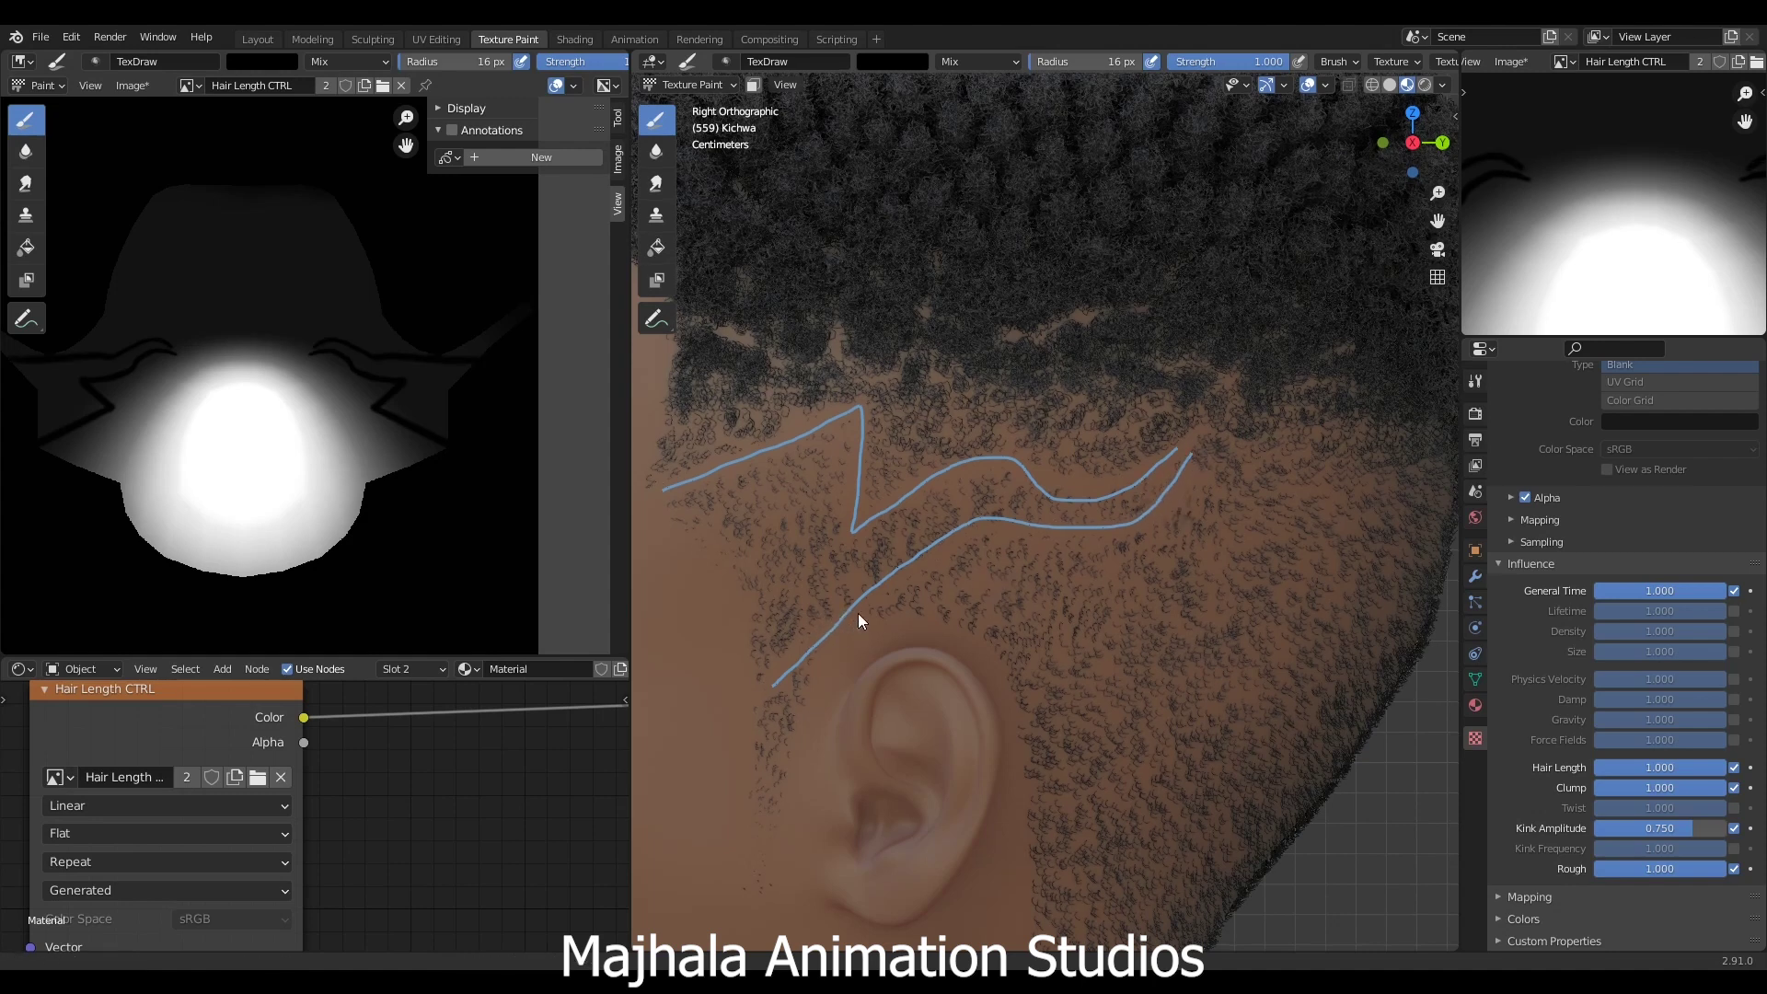
# - Remove the blue annotation guide from the side of the head
pyautogui.keyDown('shift'); pyautogui.moveTo(972, 527); pyautogui.dragTo(990, 474, button='middle'); pyautogui.keyUp('shift')
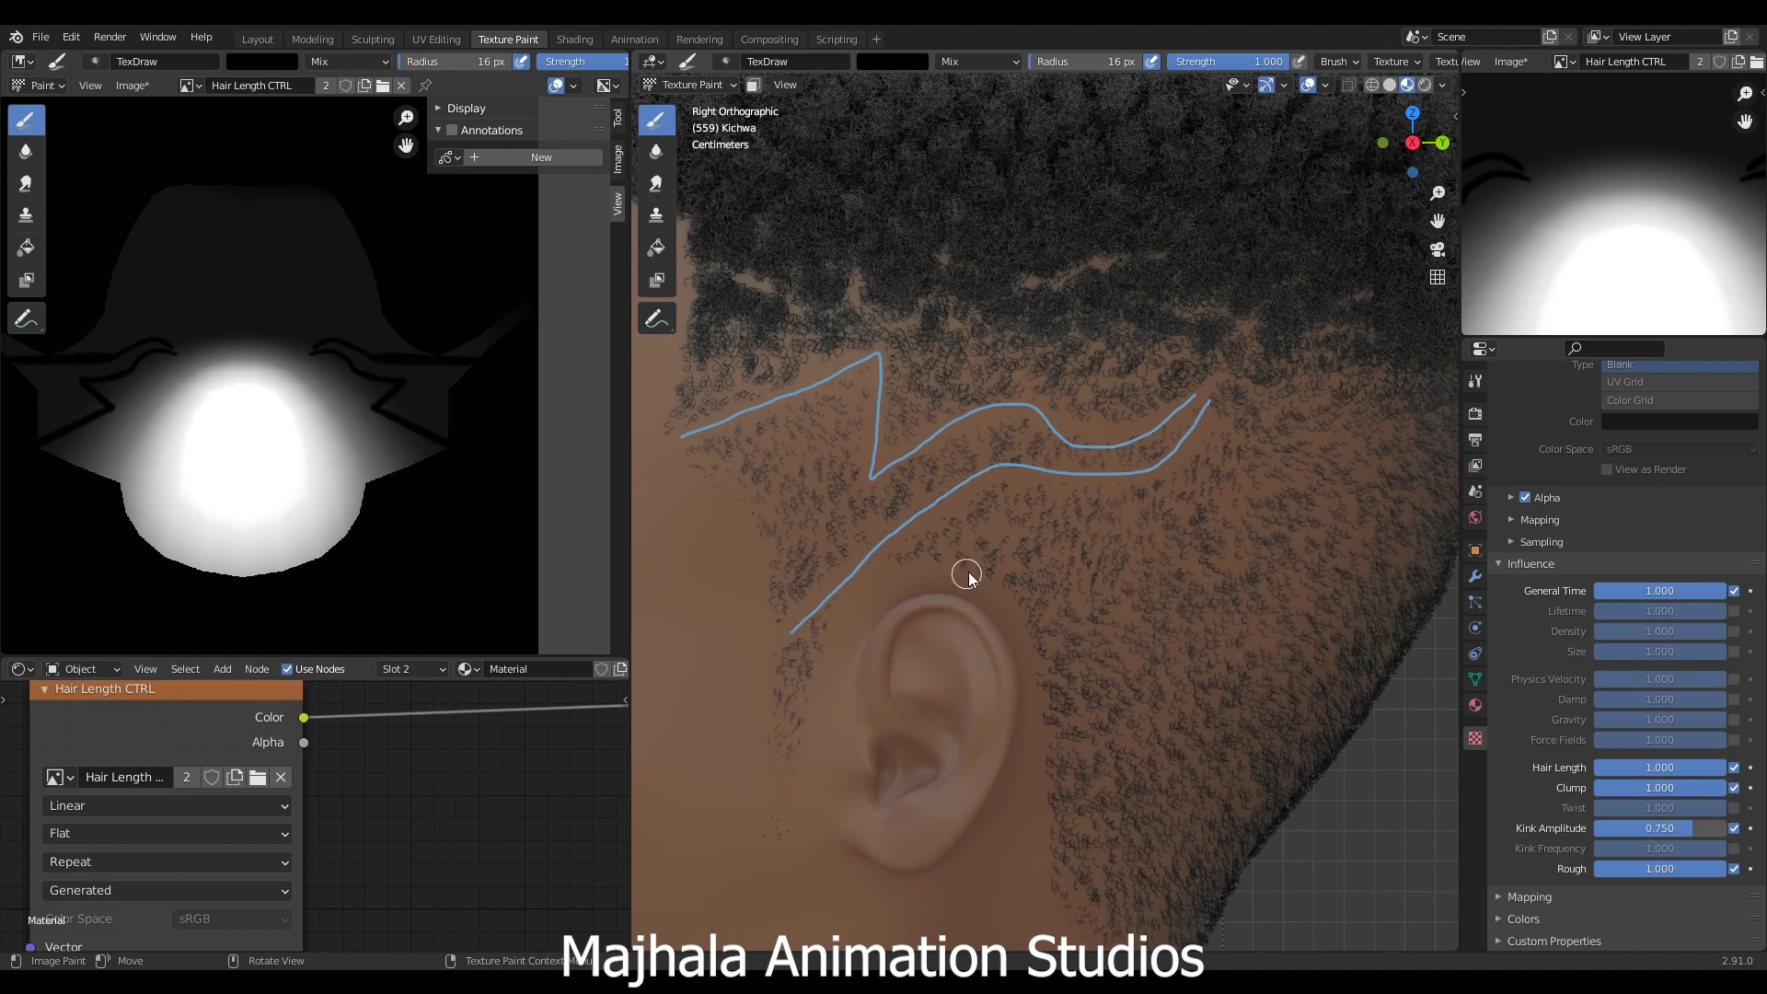
pyautogui.keyDown('shift'); pyautogui.moveTo(1139, 520); pyautogui.dragTo(1043, 530, button='middle'); pyautogui.keyUp('shift')
pyautogui.press('n')
pyautogui.scroll(-4, 1334, 460)
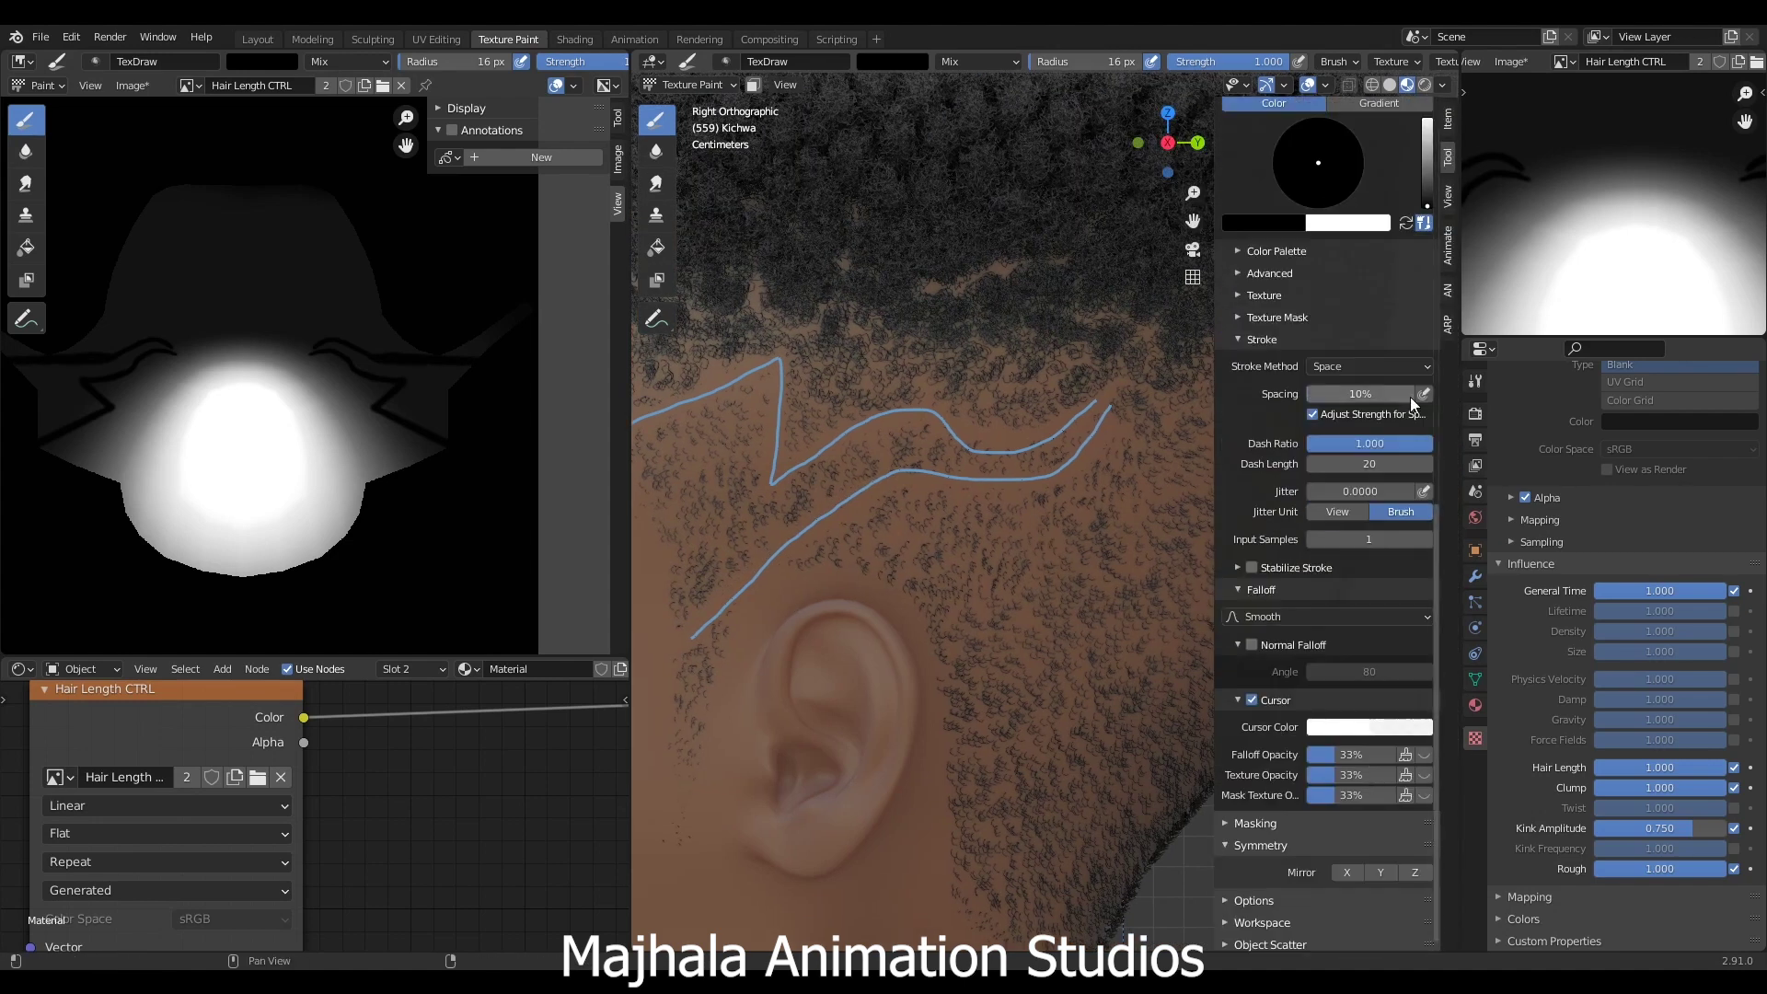
pyautogui.scroll(-3, 1427, 632)
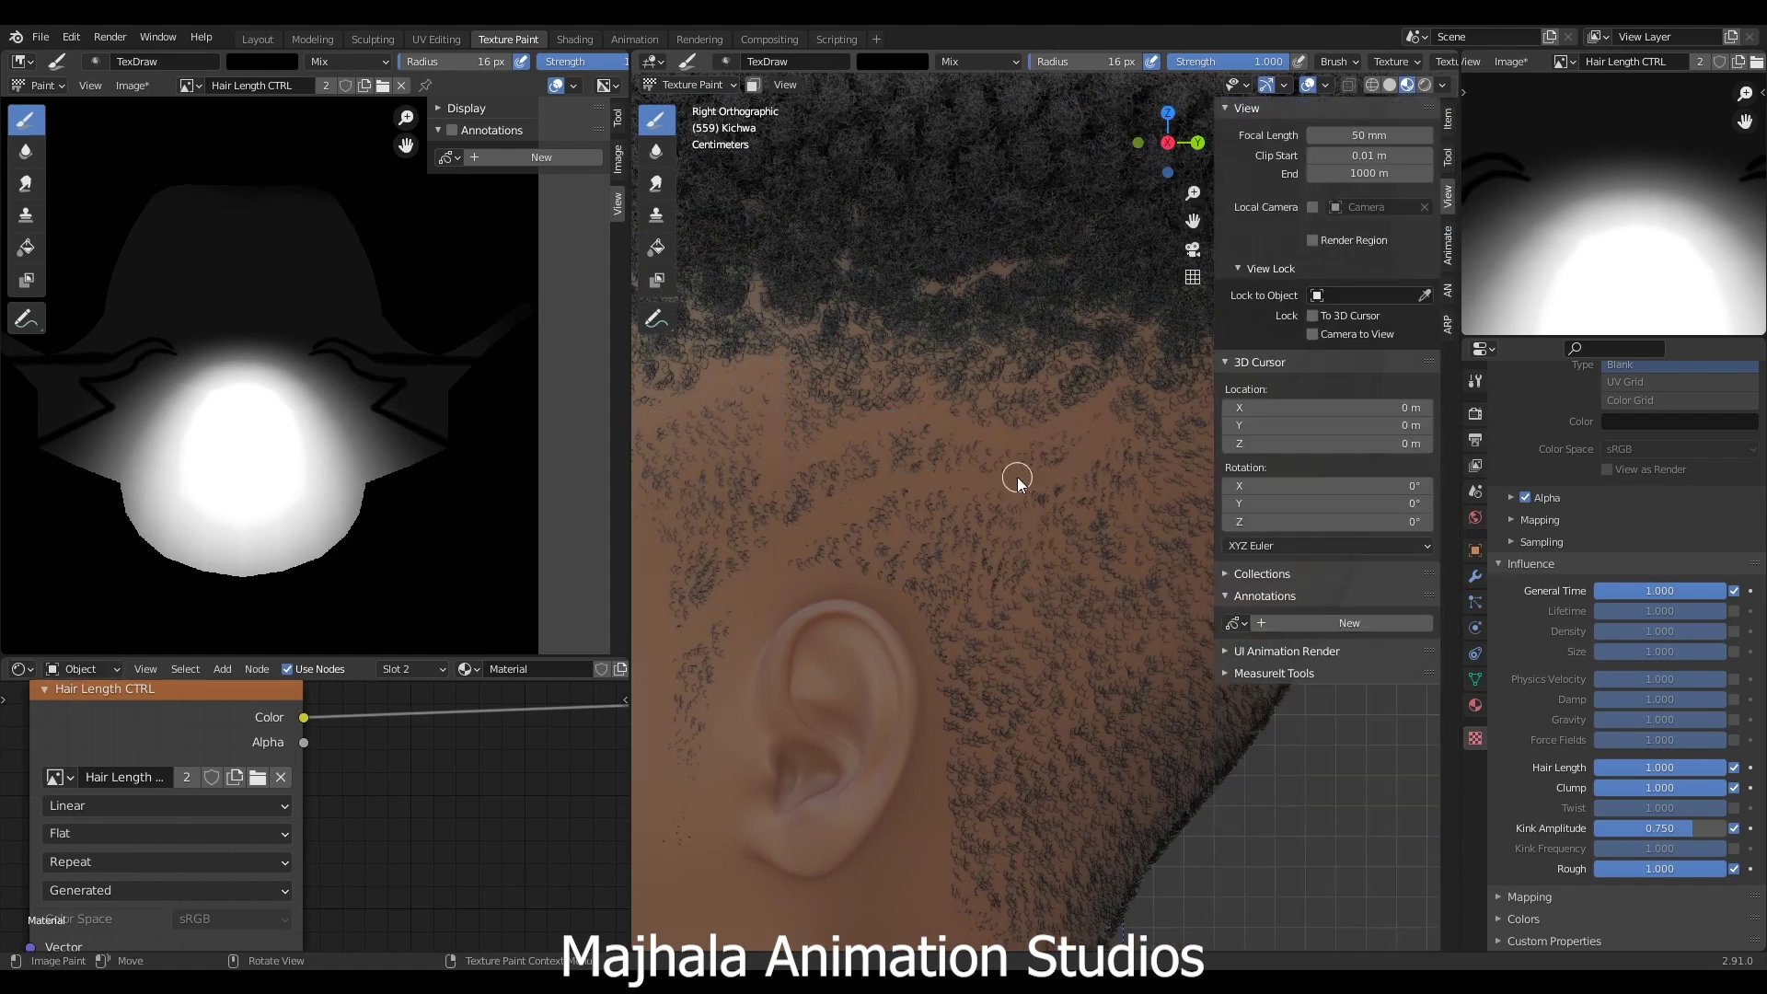
pyautogui.press('n')
# - Examine the shaved zigzag and wave design from near and far on the right side of the head
pyautogui.scroll(-5, 1018, 477)
pyautogui.scroll(3, 1005, 521)
pyautogui.scroll(-6, 1157, 508)
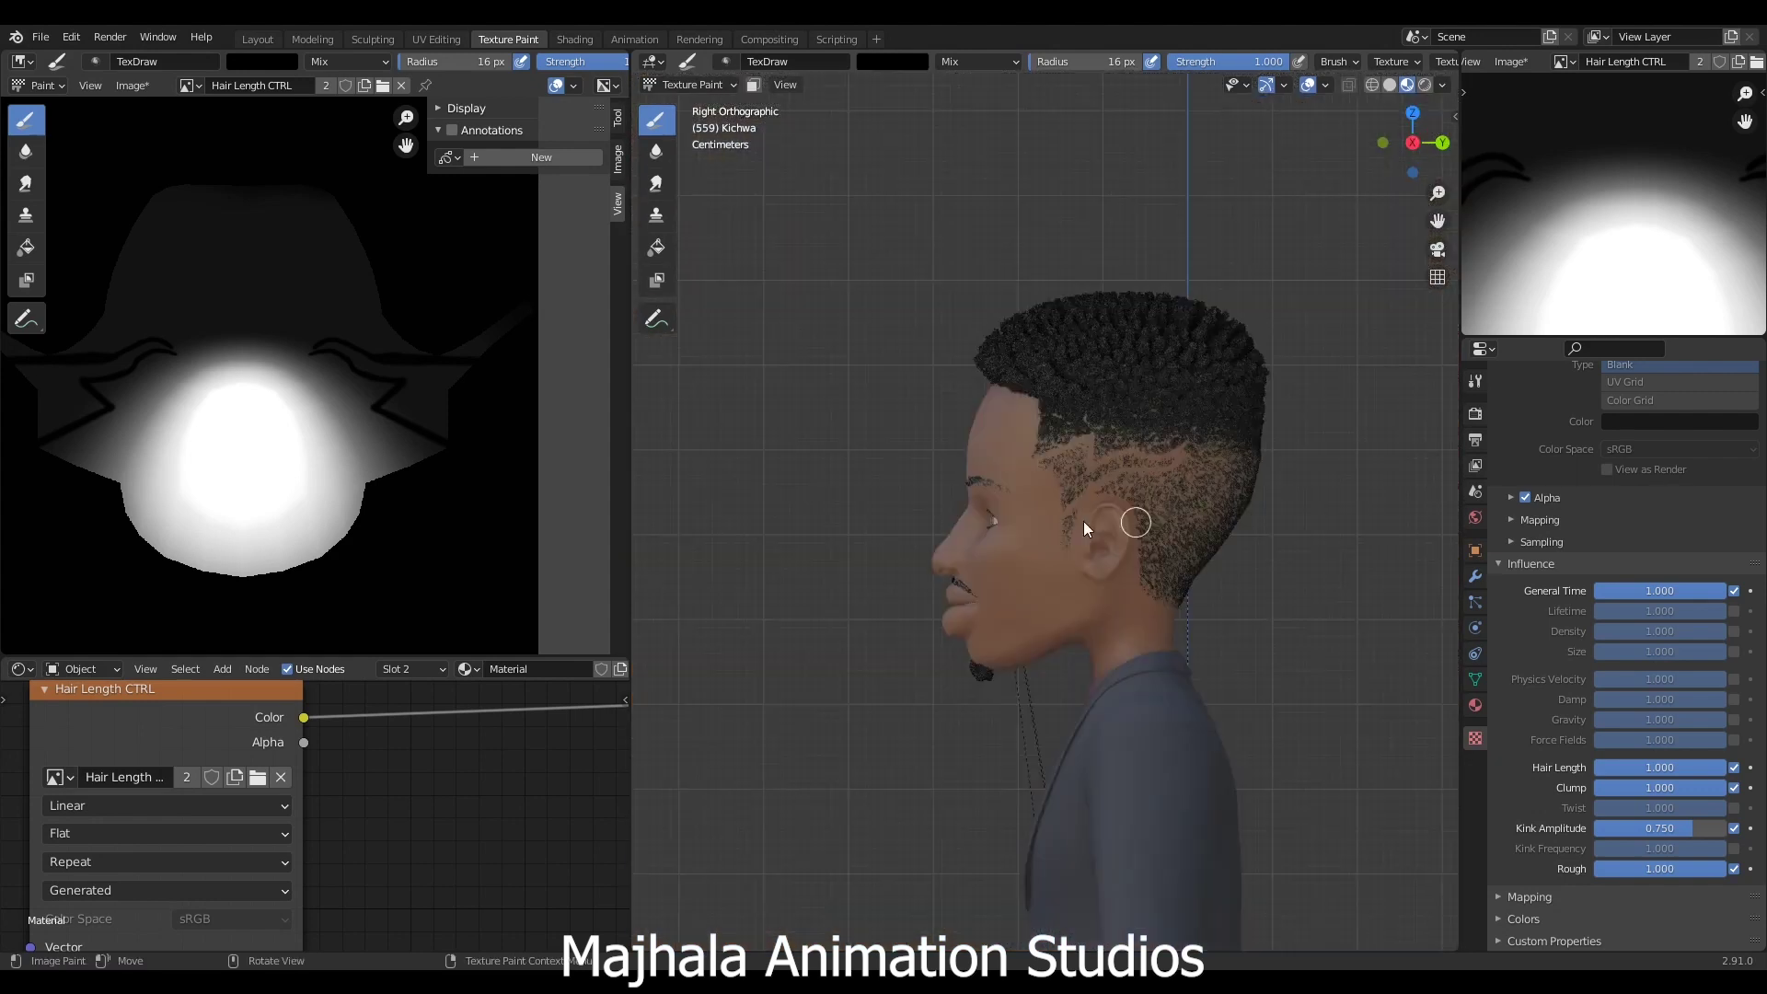
pyautogui.scroll(5, 1018, 517)
pyautogui.moveTo(1017, 517); pyautogui.dragTo(977, 464, button='middle')
pyautogui.scroll(3, 991, 509)
pyautogui.press('KP_3')
pyautogui.scroll(2, 983, 584)
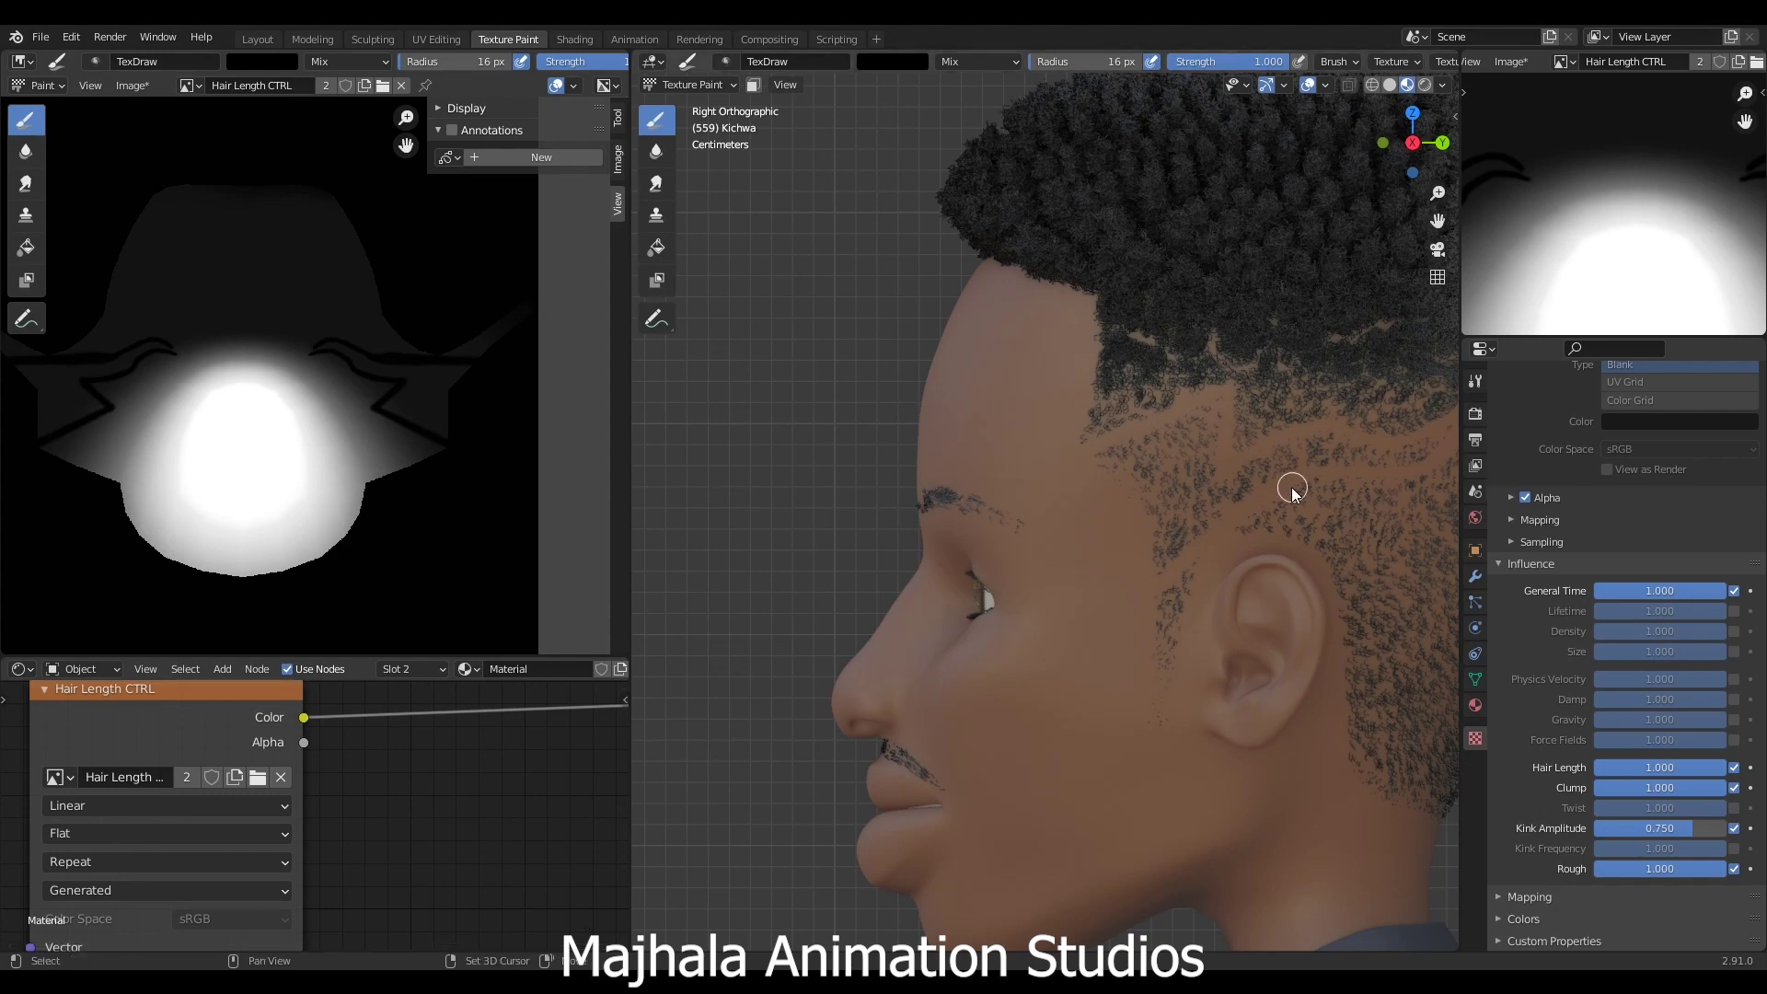
pyautogui.scroll(6, 1036, 427)
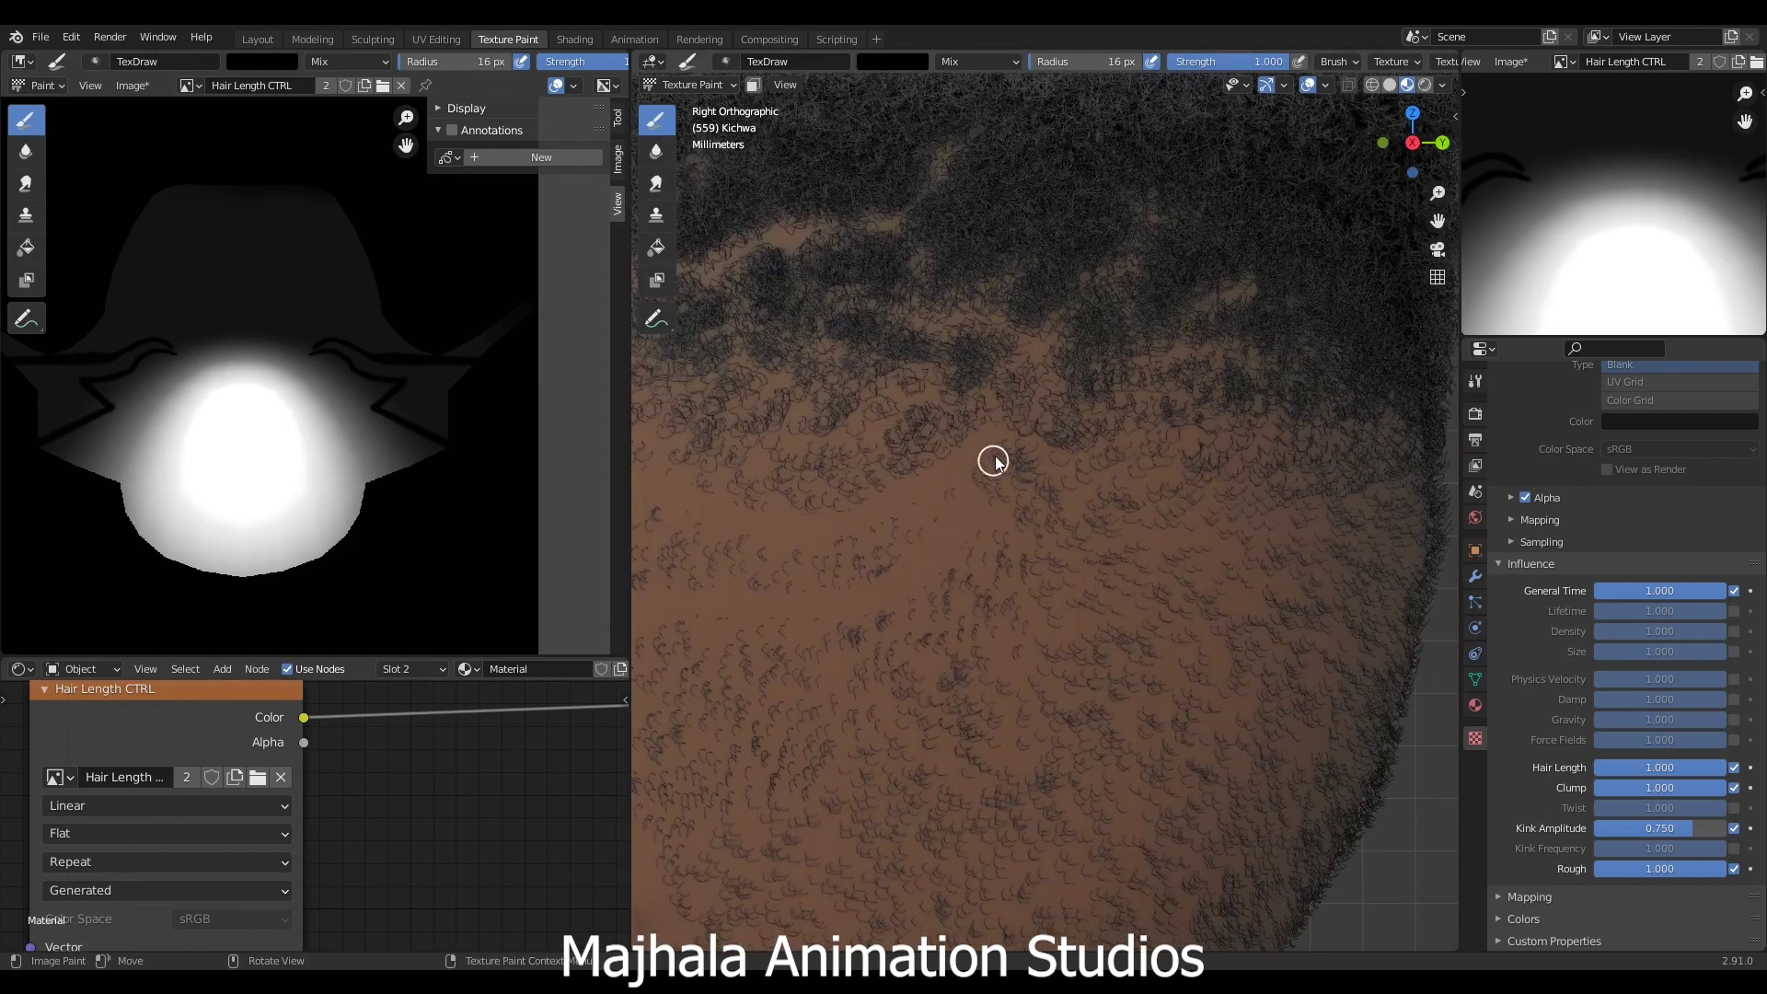
pyautogui.scroll(-2, 1002, 438)
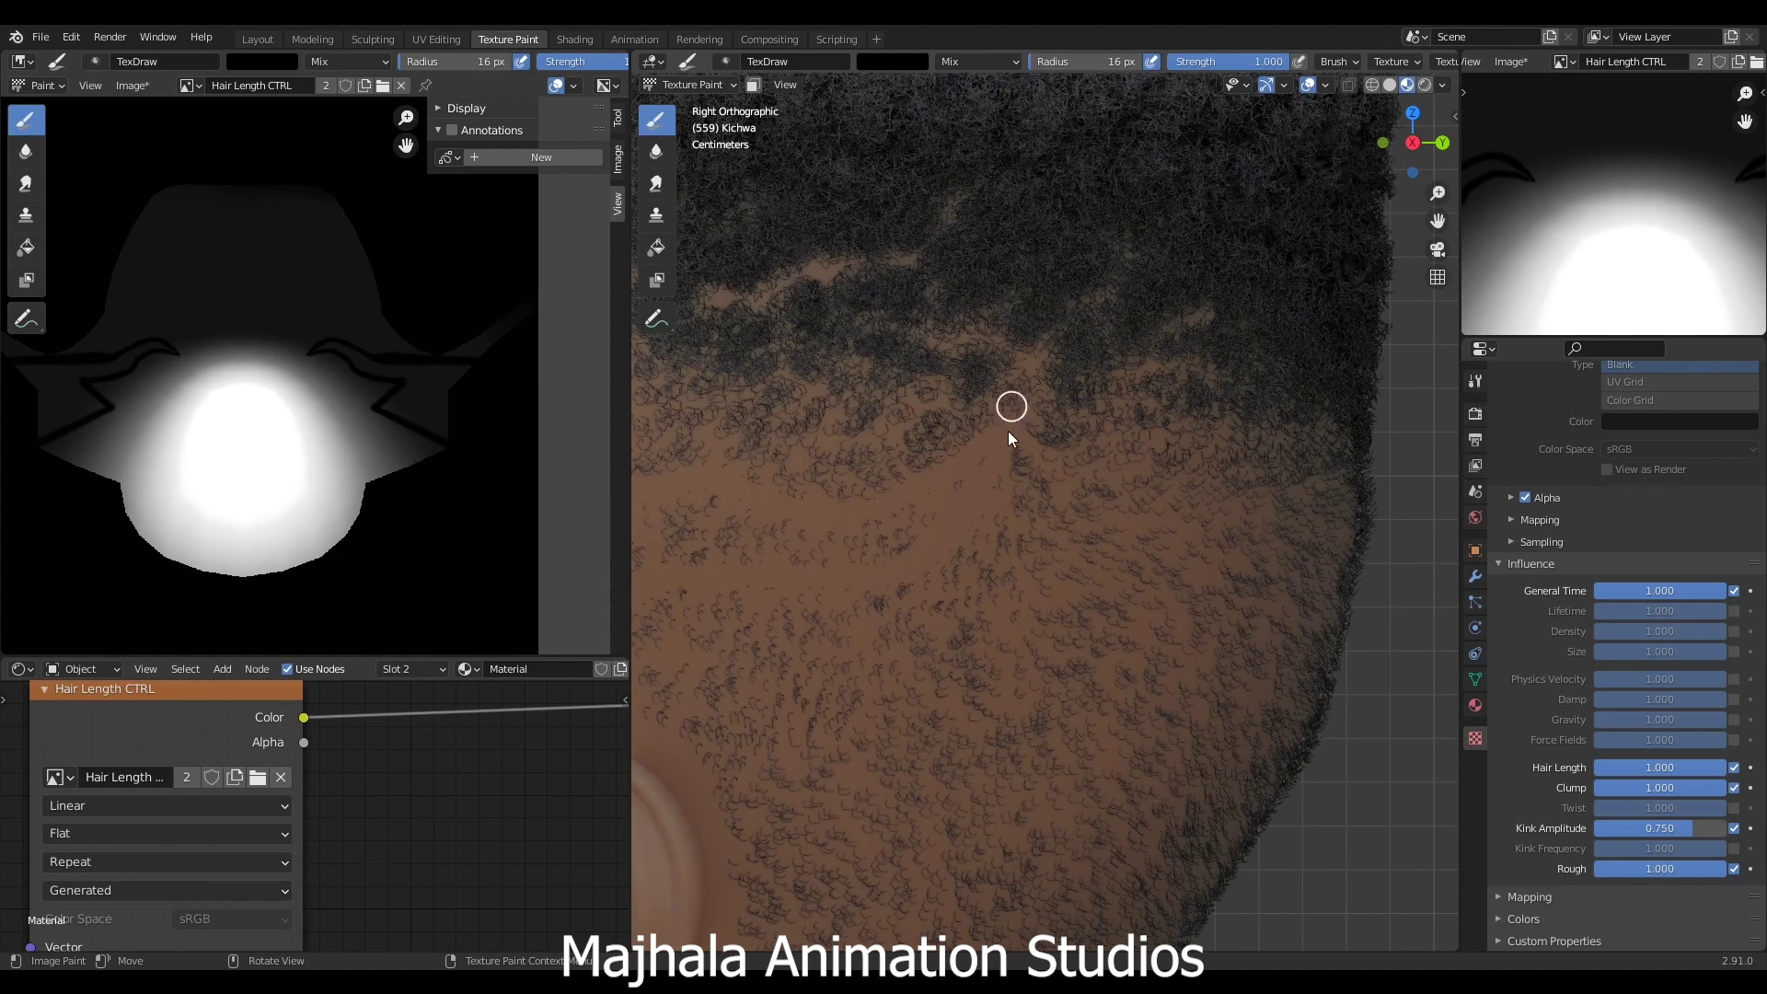
pyautogui.scroll(-6, 978, 493)
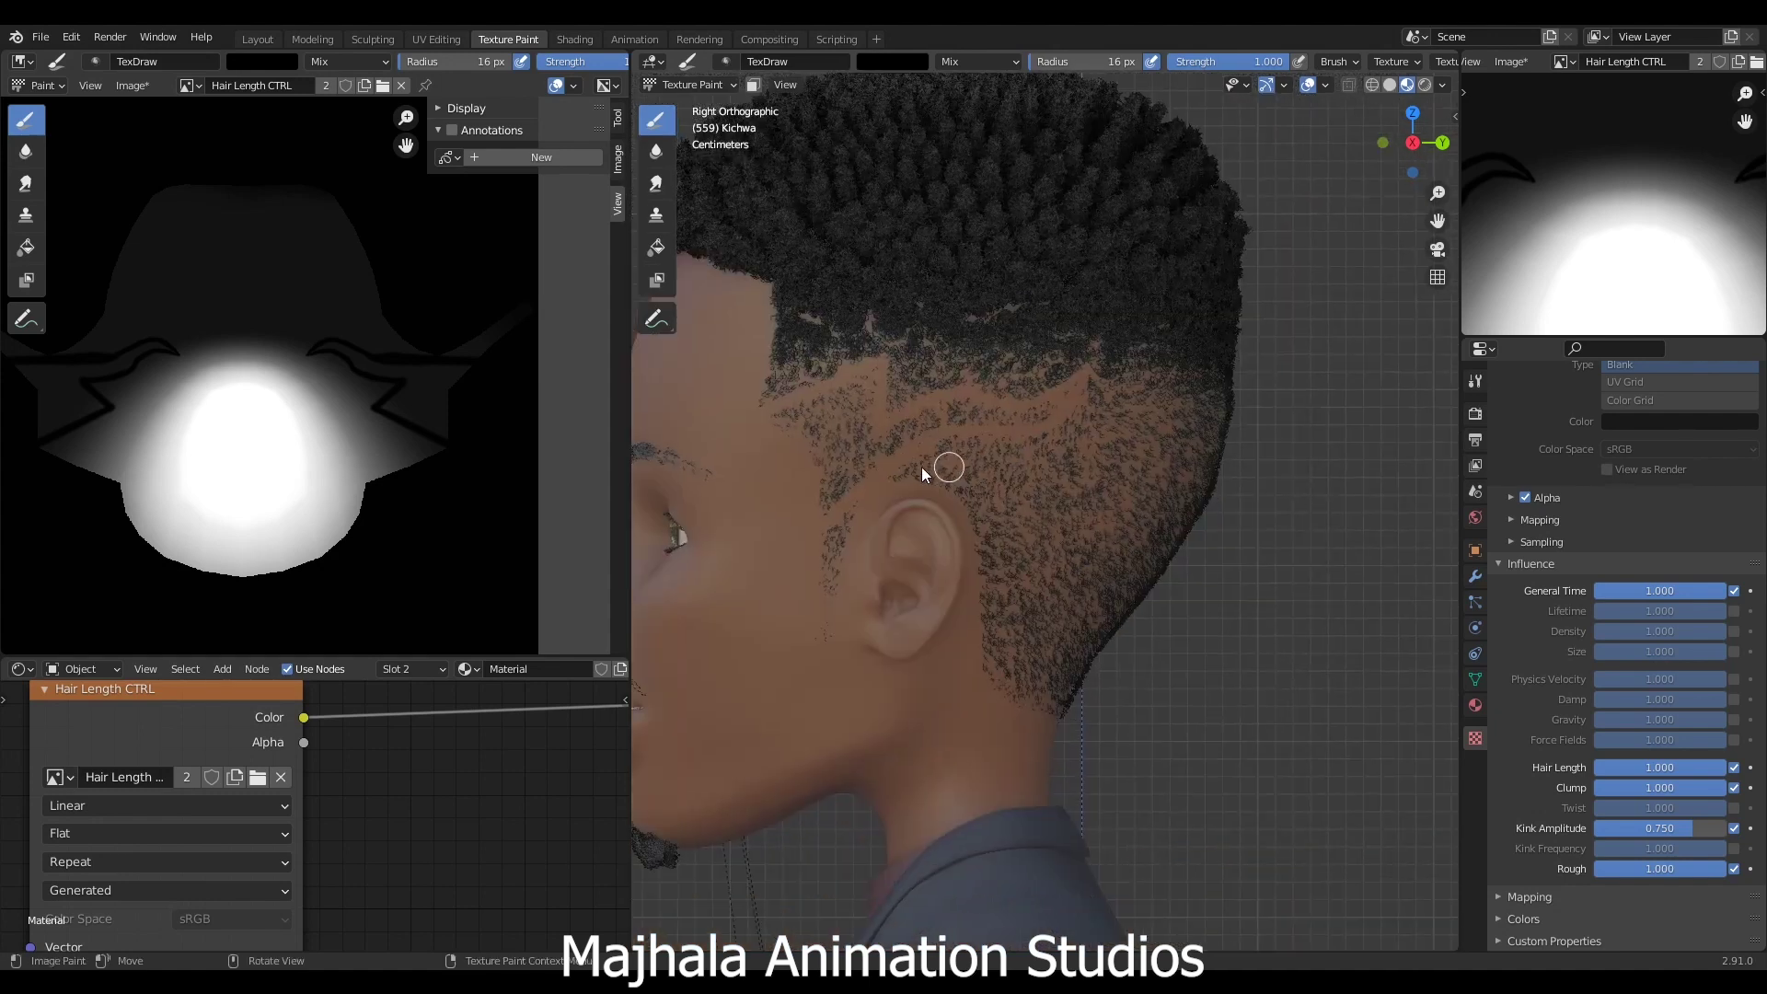
# - Enlarge the brush radius to 33 px over the shaved area above the ear
pyautogui.scroll(5, 736, 497)
pyautogui.scroll(4, 967, 455)
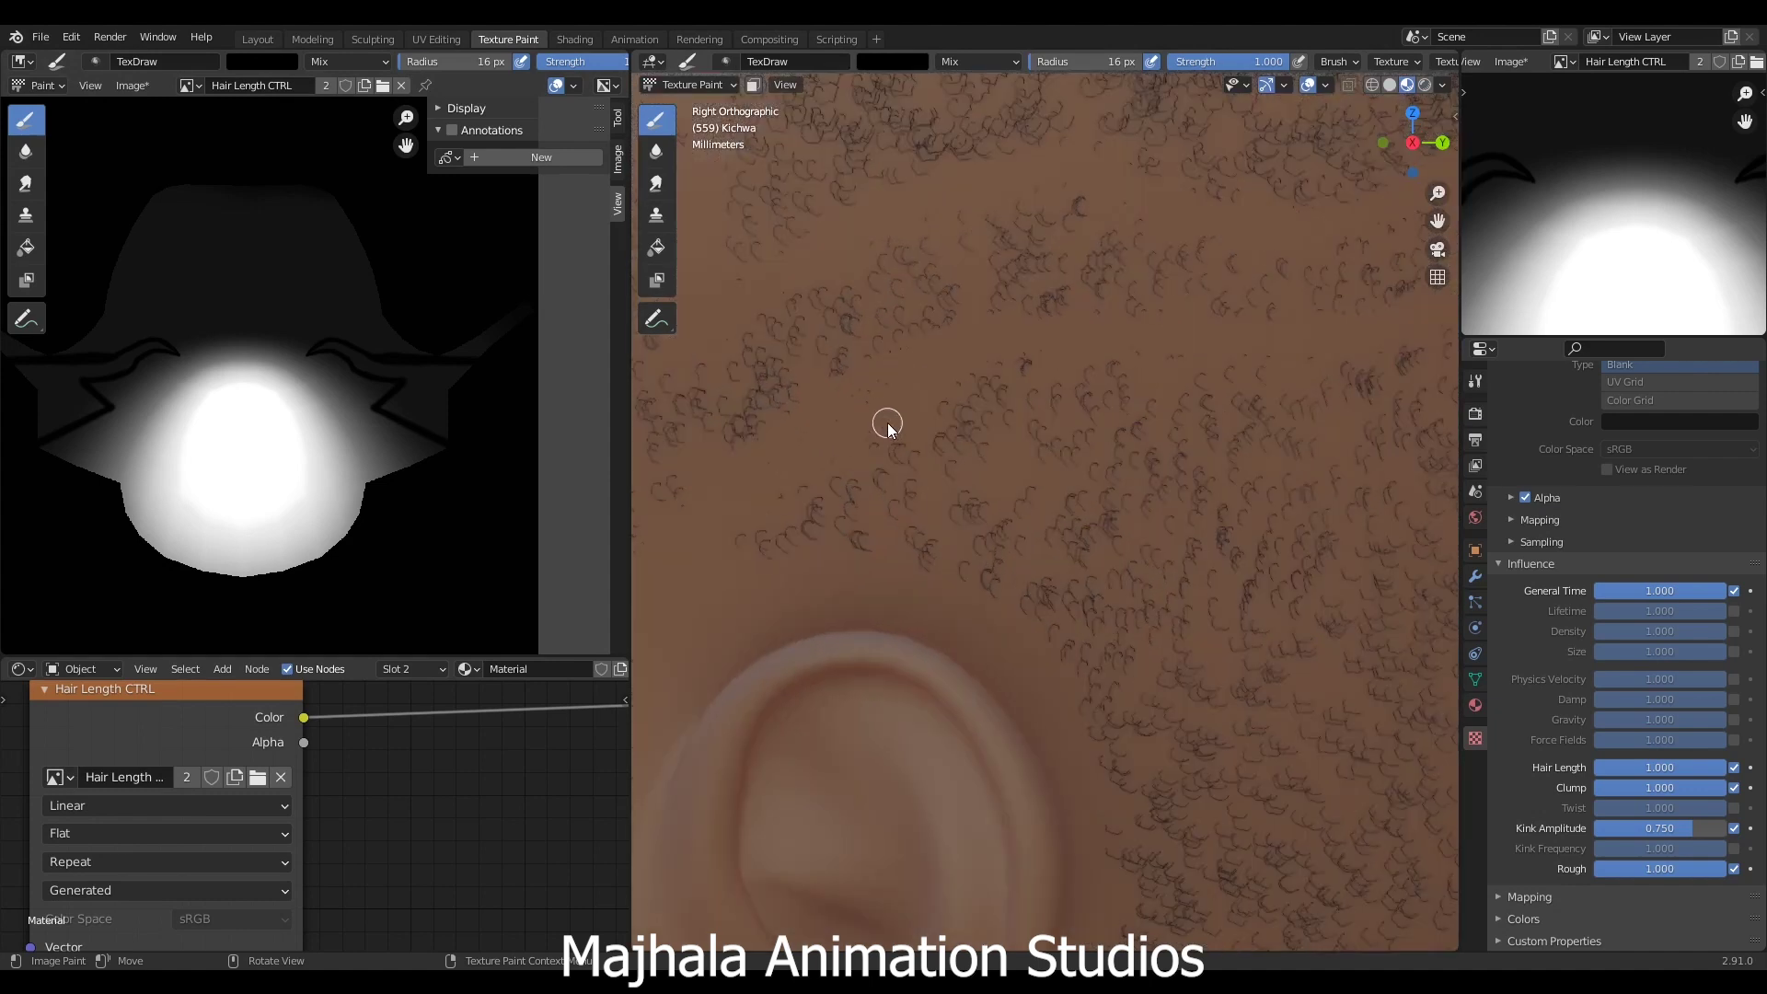
pyautogui.press('f')
pyautogui.click(905, 438)
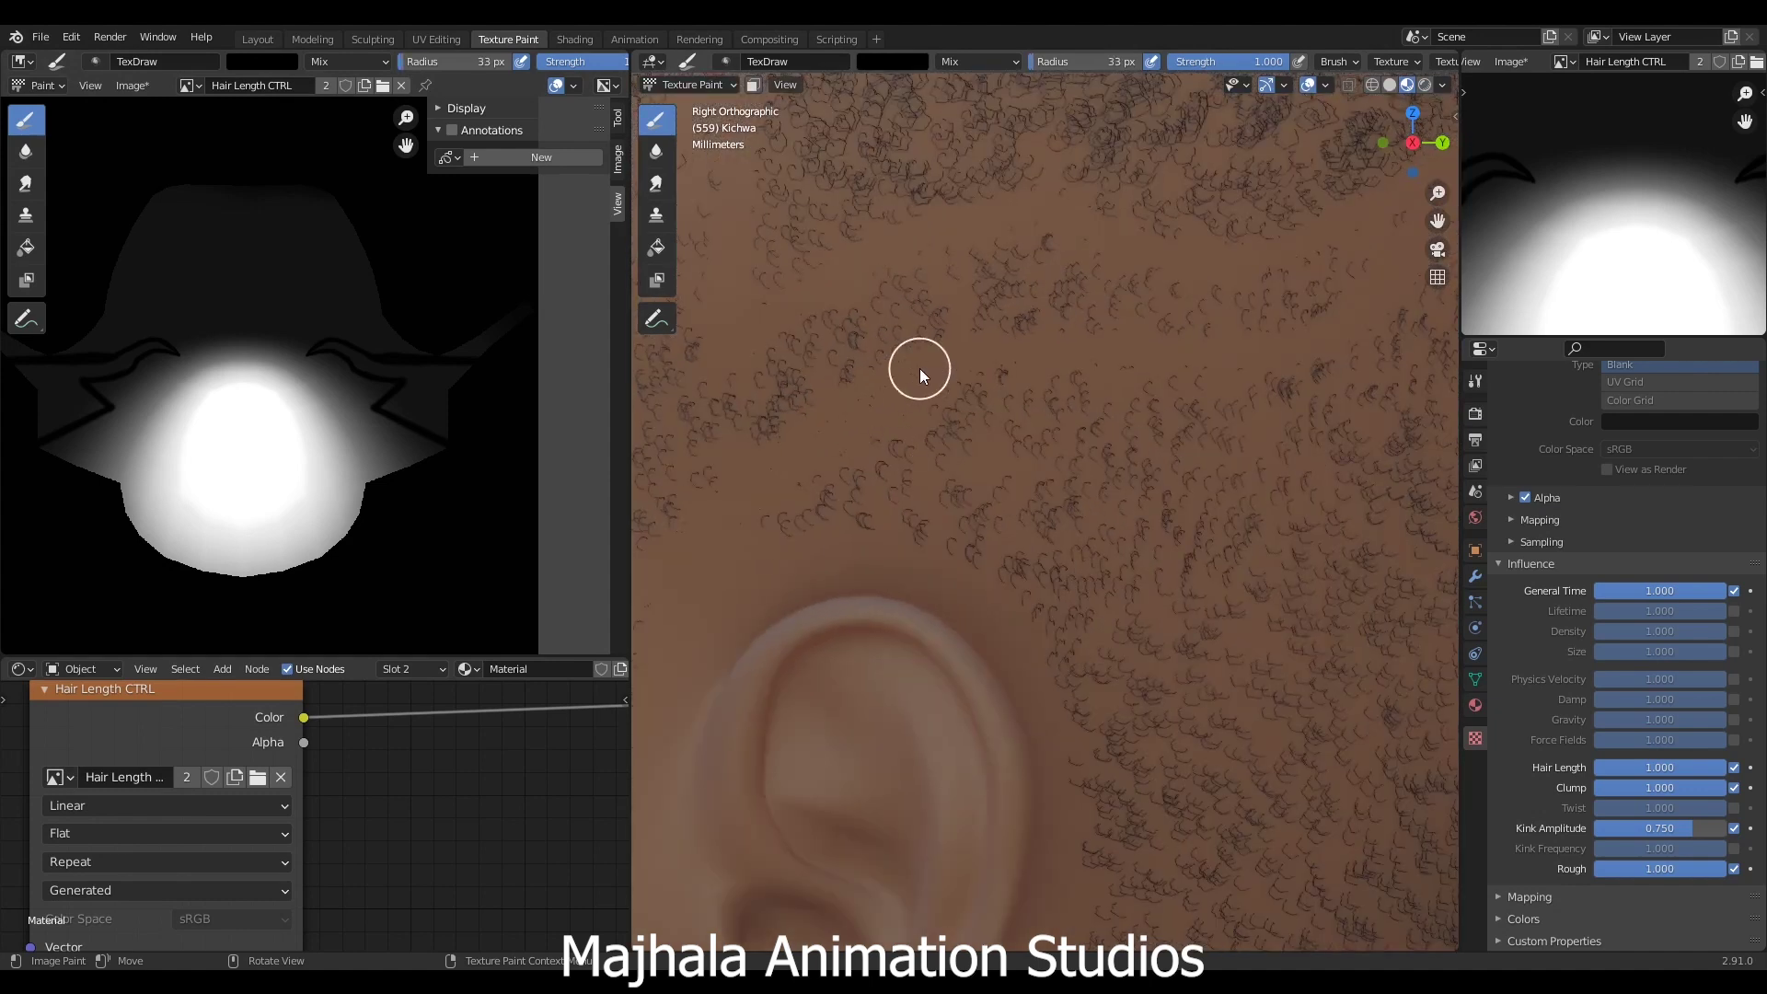
# - Turn off the texture's Kink Amplitude influence on the hair and inspect the side of the head
pyautogui.scroll(-6, 919, 368)
pyautogui.scroll(3, 1006, 446)
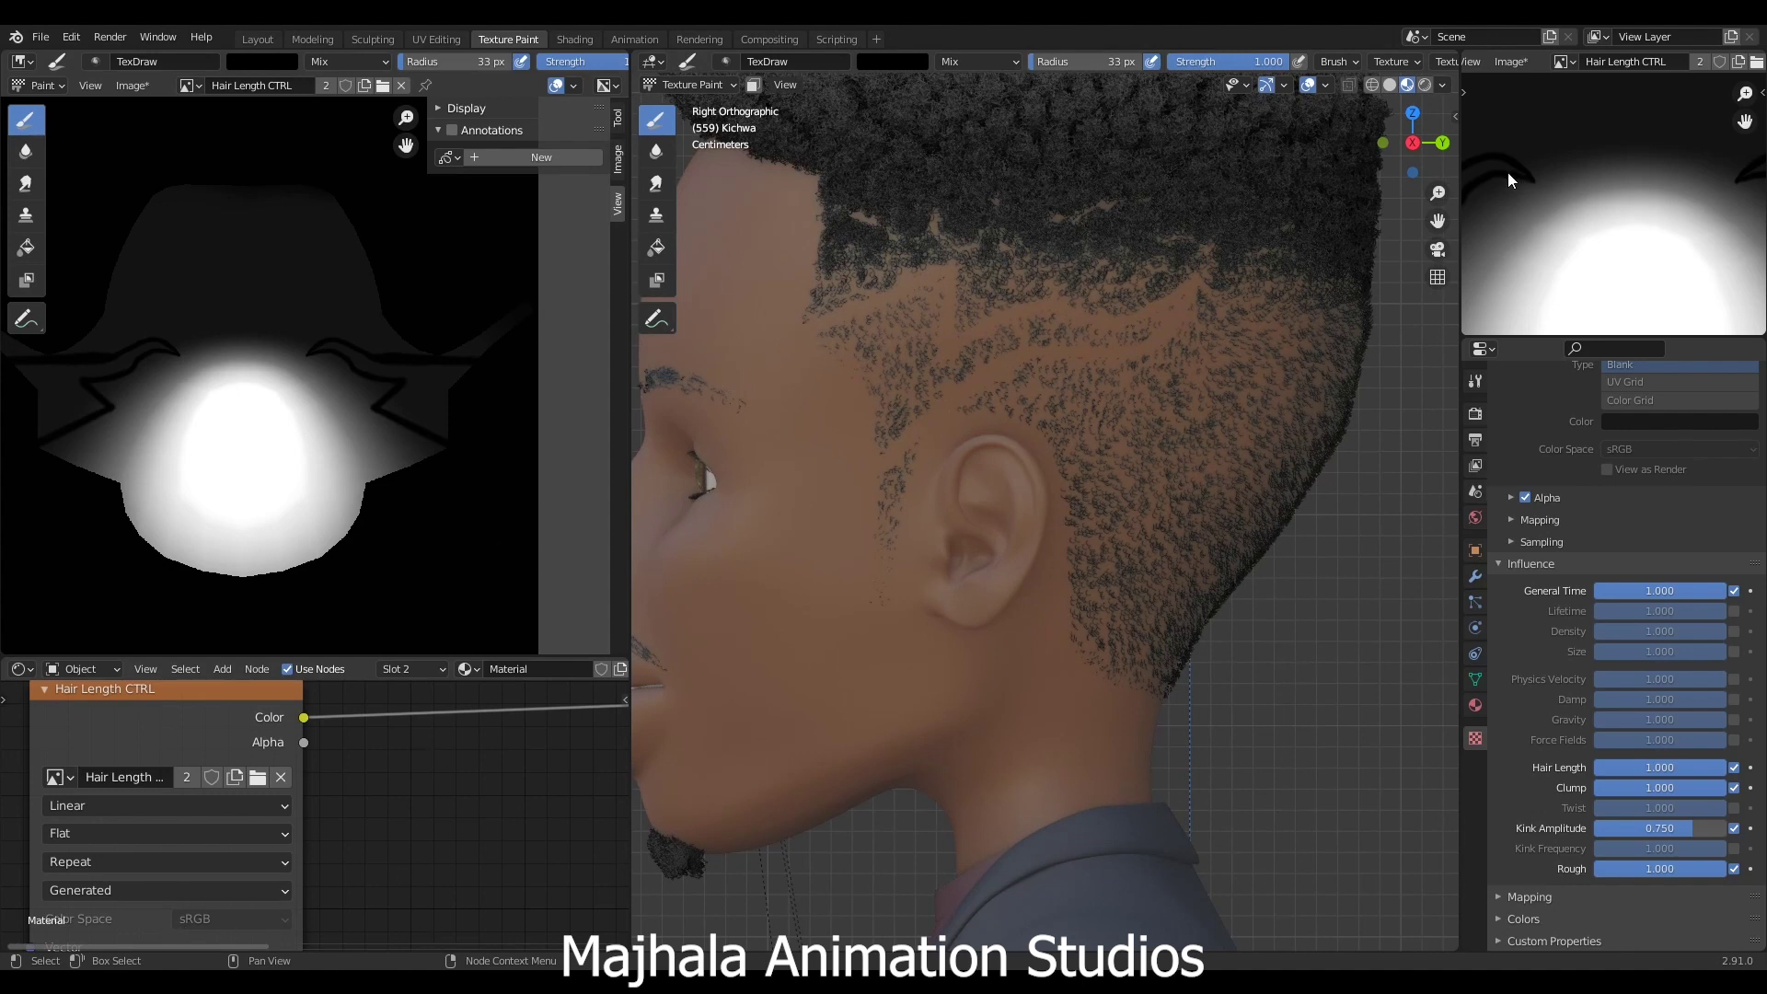
pyautogui.scroll(-2, 1150, 458)
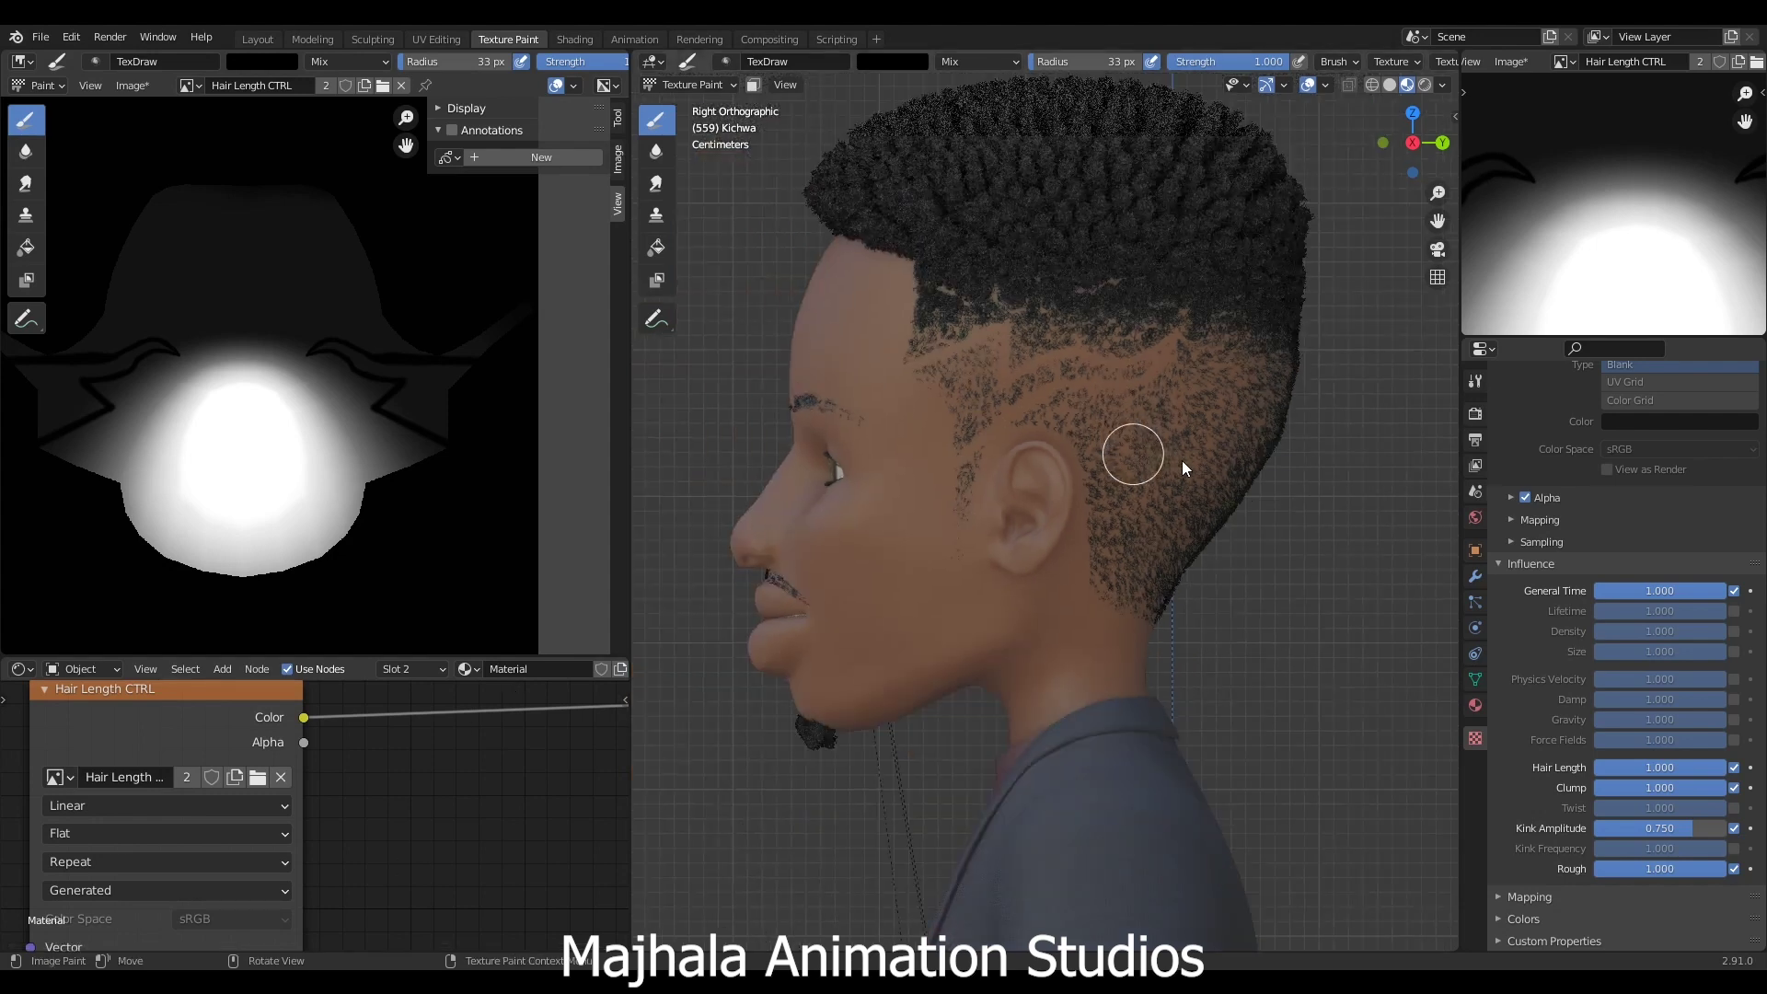
pyautogui.scroll(-5, 962, 485)
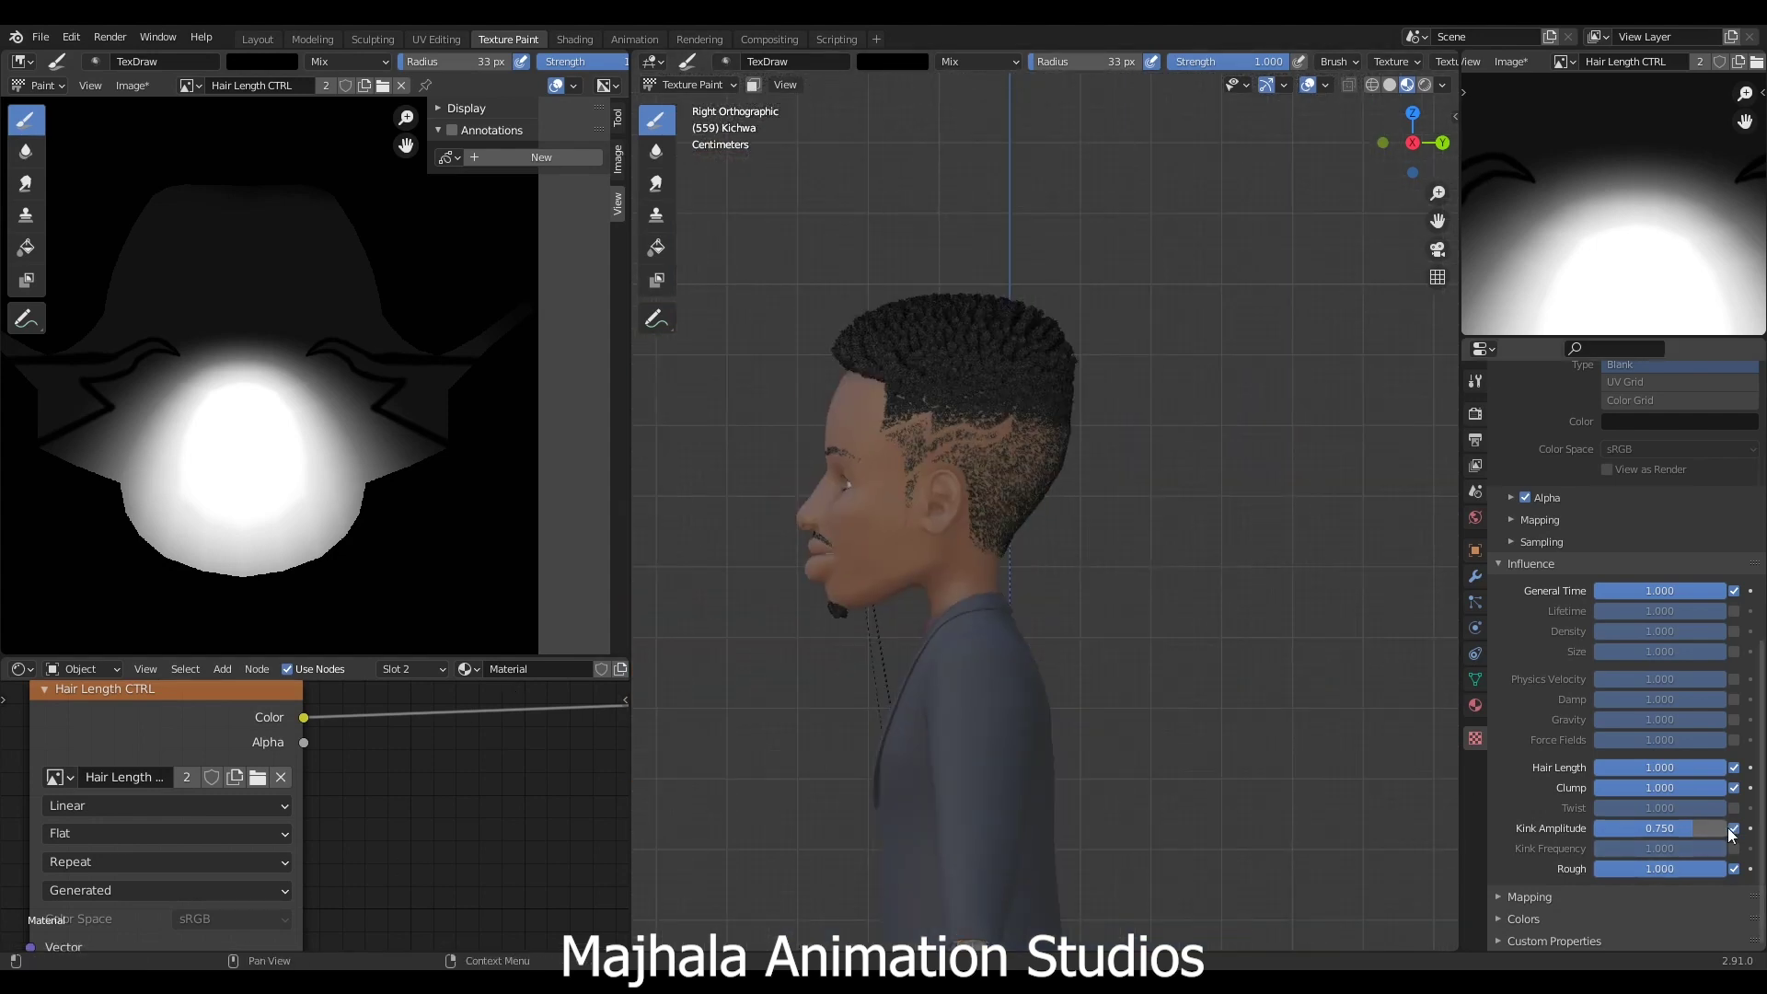
pyautogui.click(1735, 829)
pyautogui.scroll(6, 959, 423)
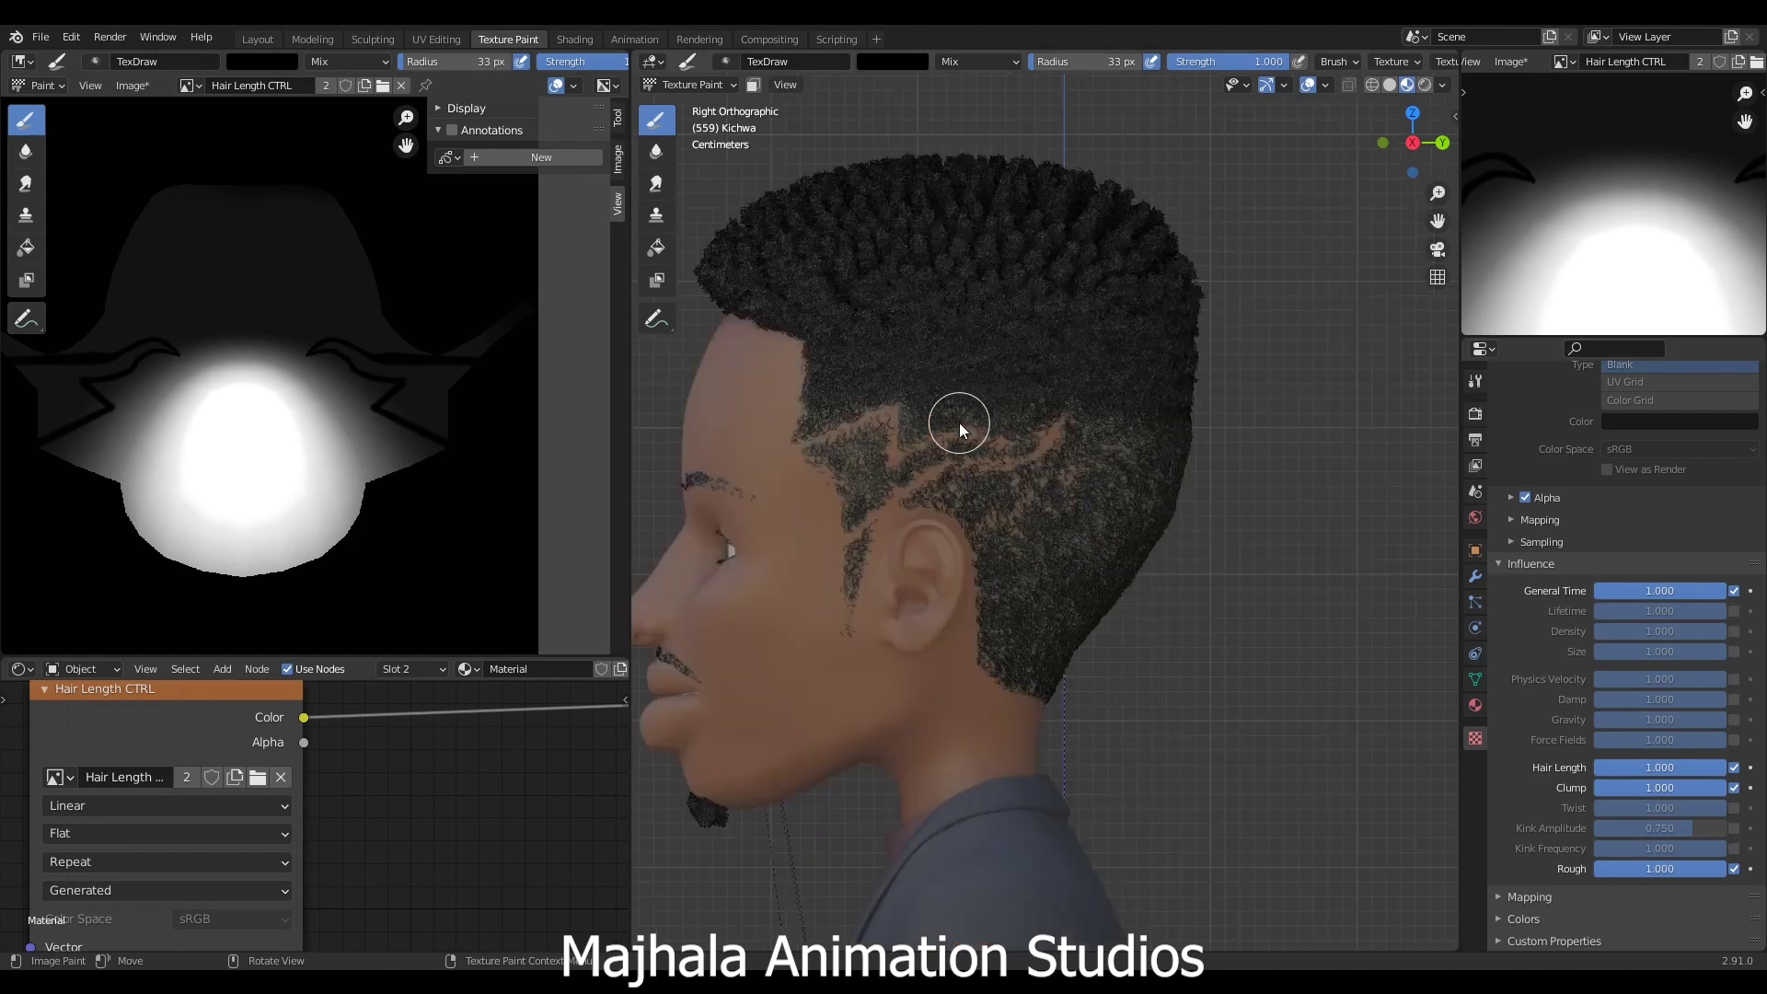
# - Reduce the brush radius to 22 px and inspect the shaved design above the ear up close
pyautogui.press('[')
pyautogui.press('[')
pyautogui.press('[')
pyautogui.press('[')
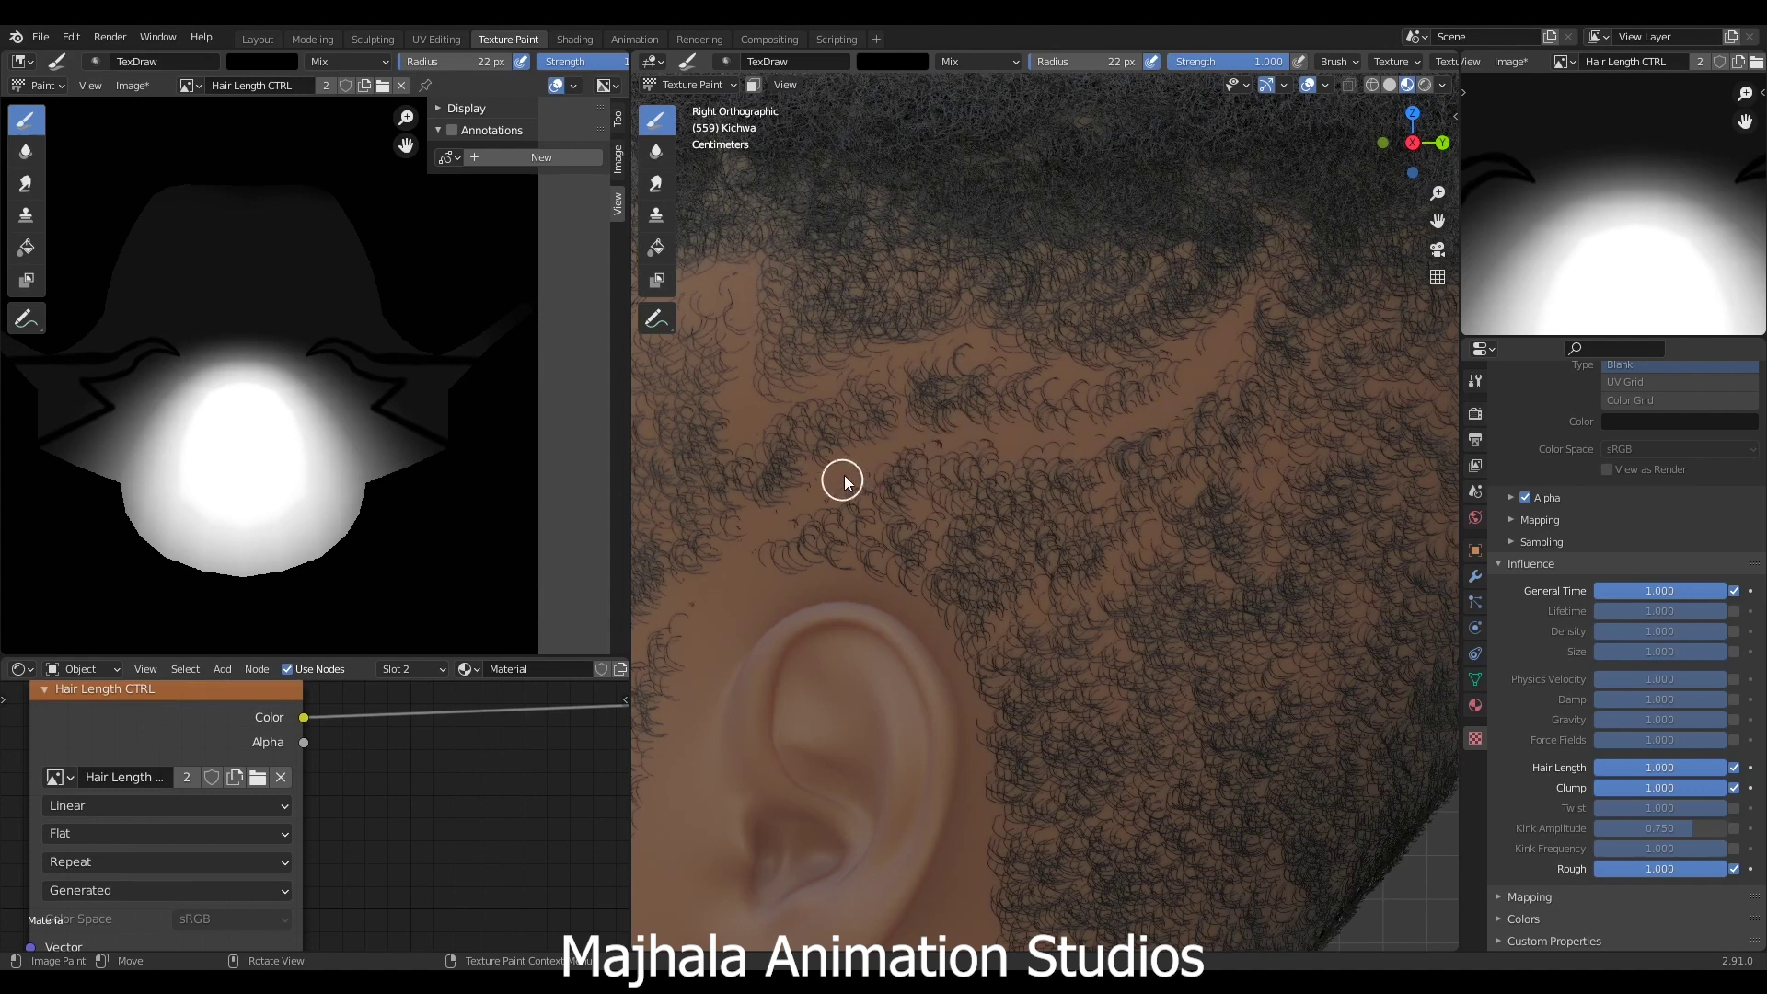
pyautogui.scroll(-3, 911, 506)
pyautogui.scroll(5, 911, 508)
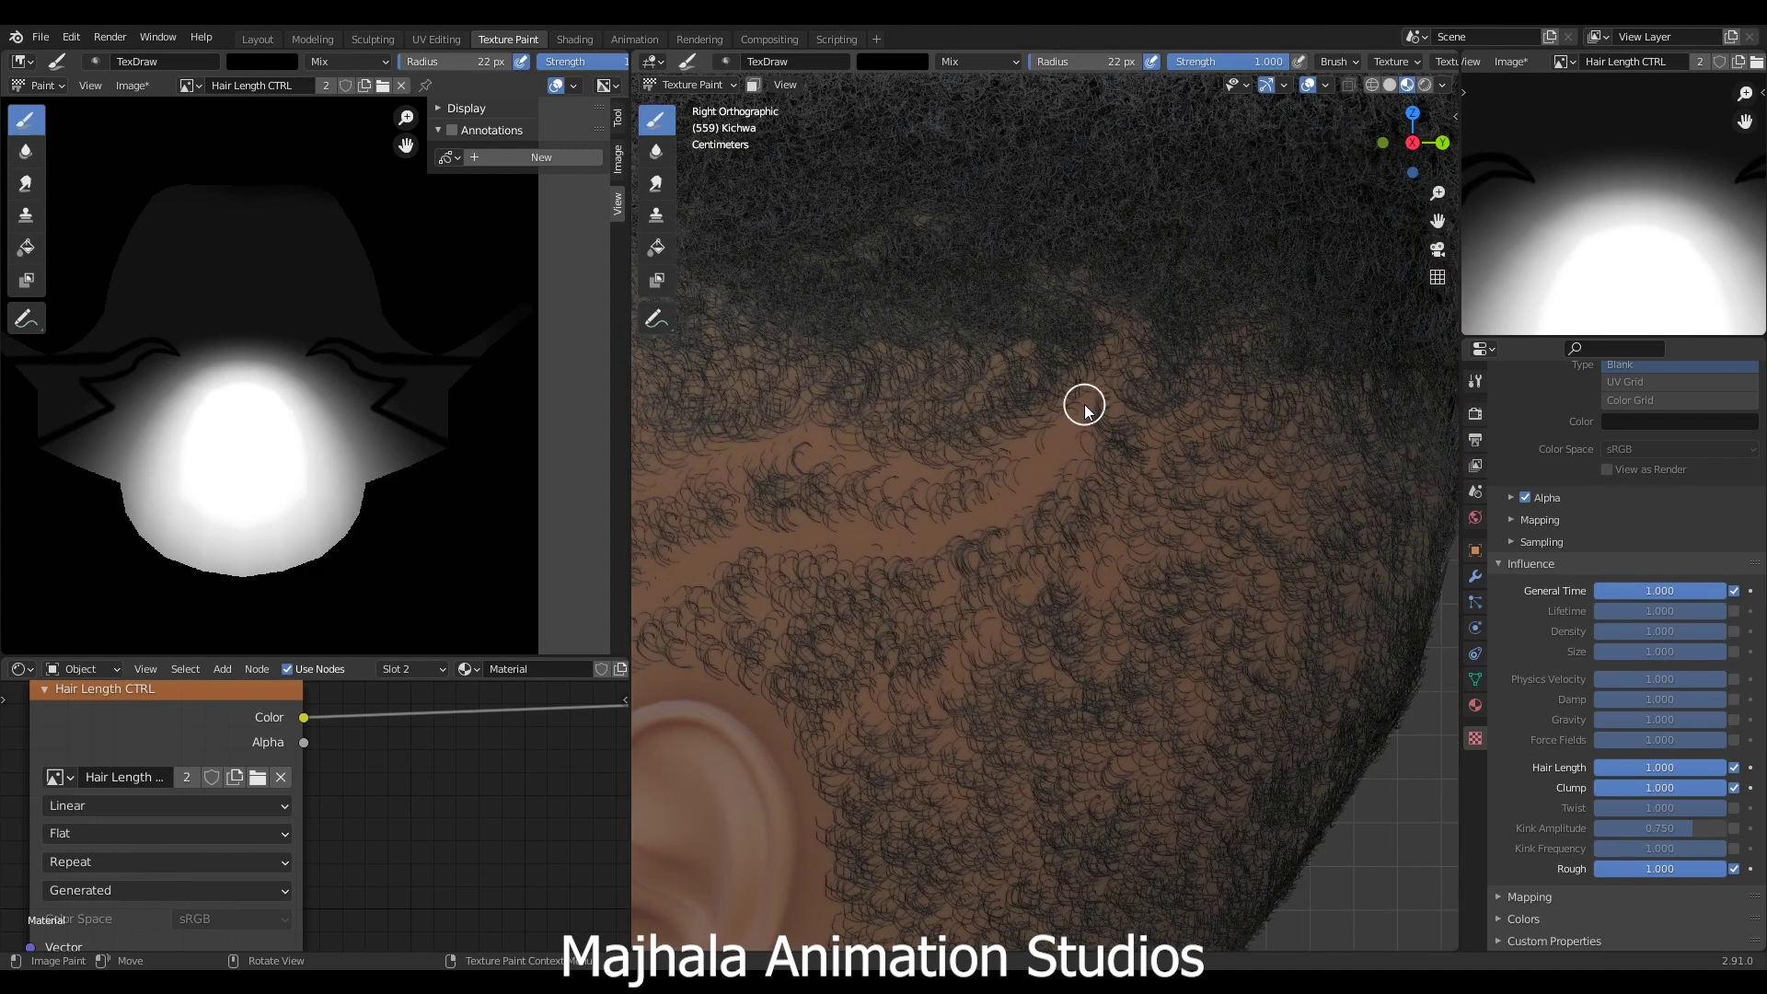
# - Turn the texture's Kink Amplitude influence back on and check the side of the head from near and far
pyautogui.click(1733, 830)
pyautogui.scroll(-5, 1022, 505)
pyautogui.scroll(8, 1030, 455)
pyautogui.scroll(-3, 1001, 425)
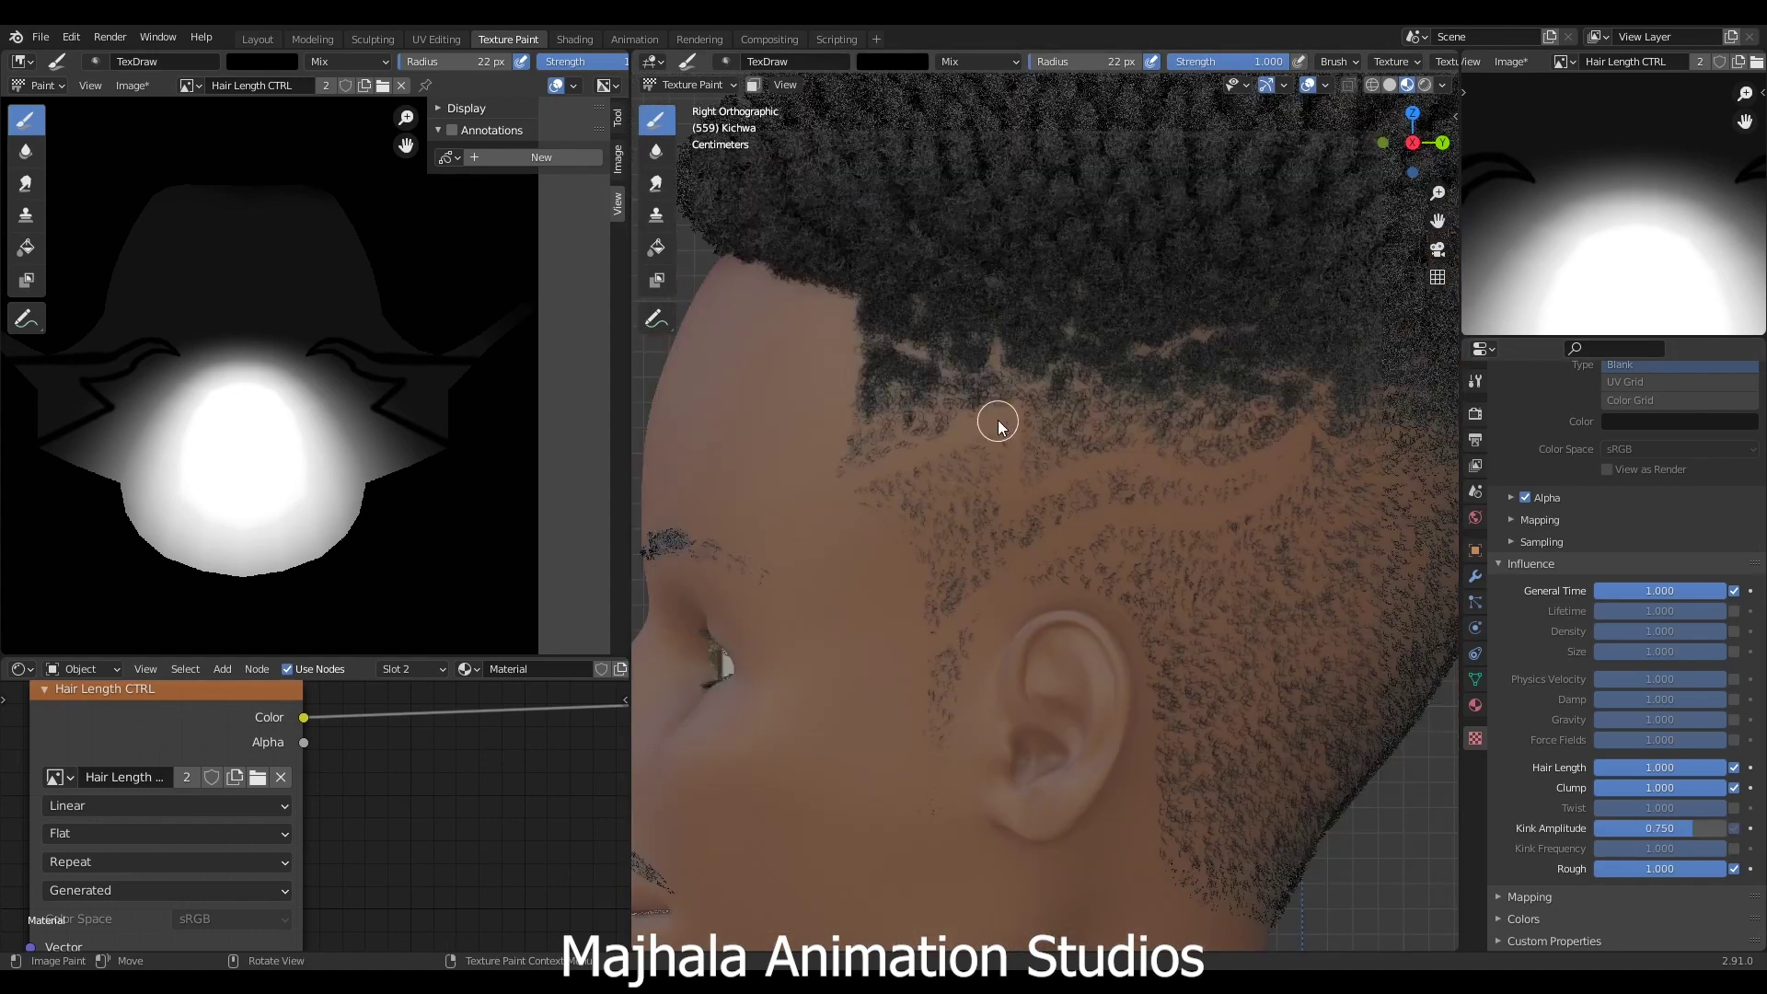
pyautogui.scroll(-6, 999, 425)
pyautogui.scroll(3, 1012, 439)
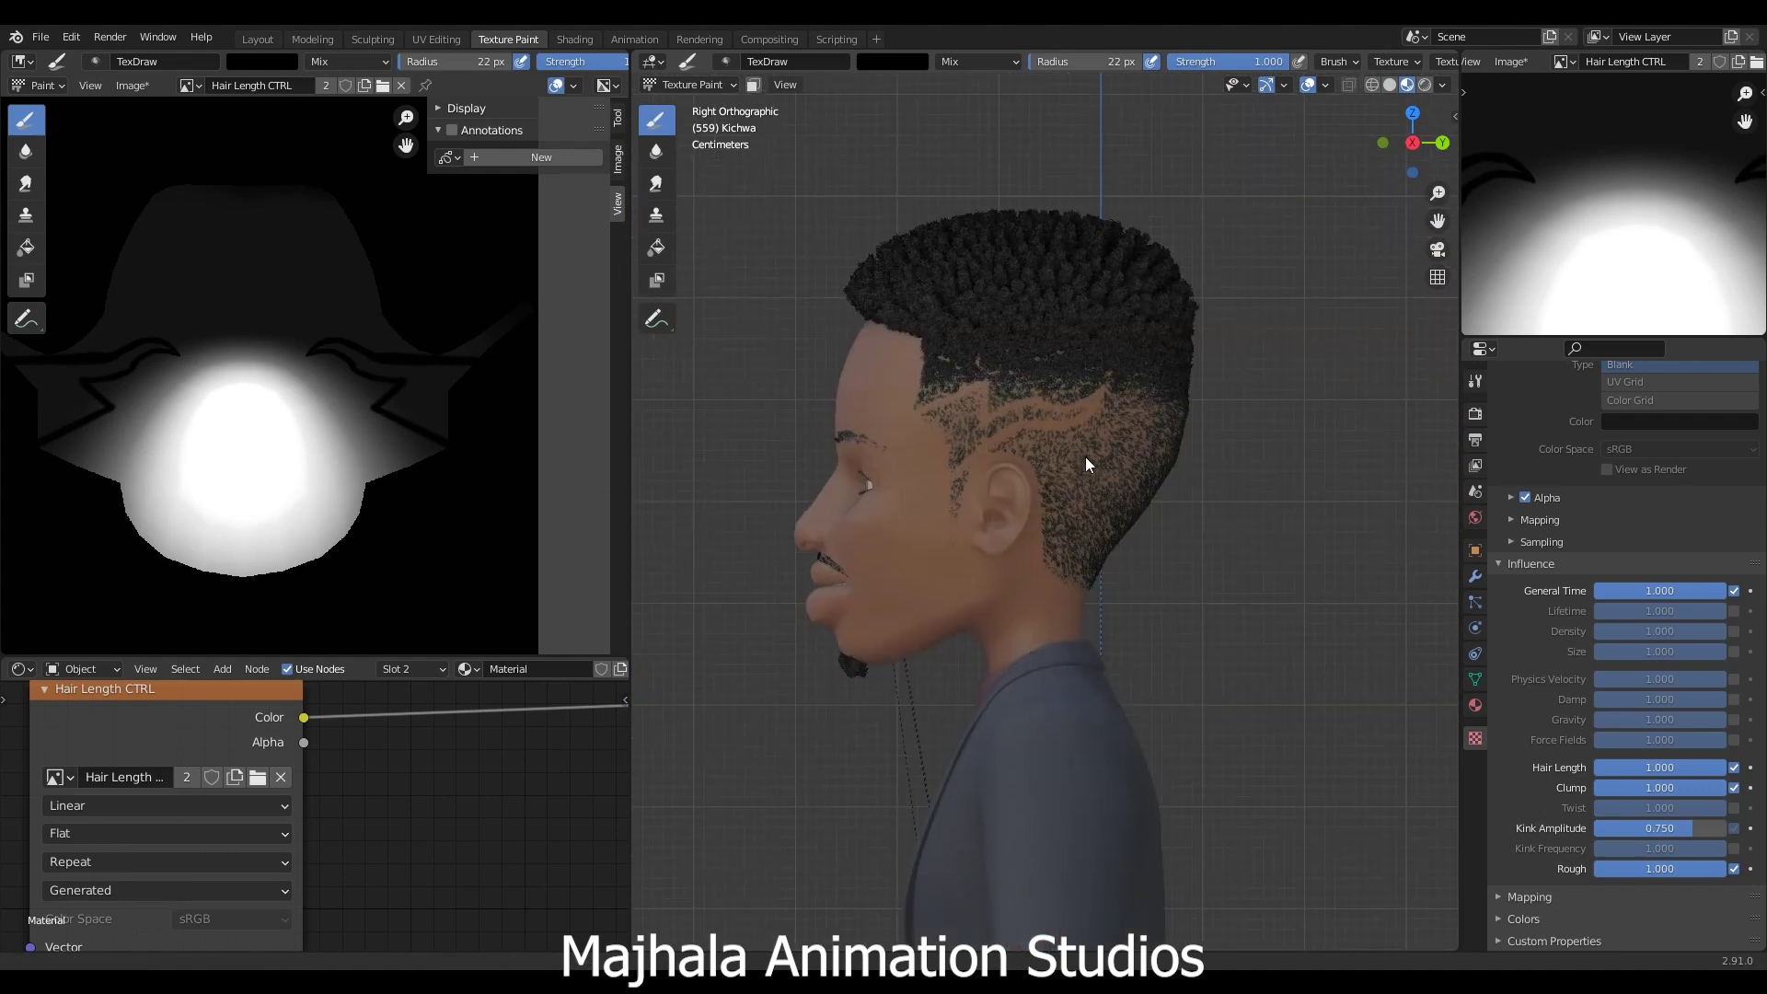
pyautogui.scroll(7, 923, 332)
pyautogui.scroll(-5, 923, 331)
pyautogui.scroll(3, 925, 324)
pyautogui.scroll(-2, 925, 324)
# - Enlarge the brush radius to 37 px and paint black along the hairline between forehead and temple to shave a line into the hair
pyautogui.press(']')
pyautogui.press(']')
pyautogui.press(']')
pyautogui.press(']')
pyautogui.press(']')
pyautogui.scroll(4, 936, 327)
pyautogui.click(816, 333)
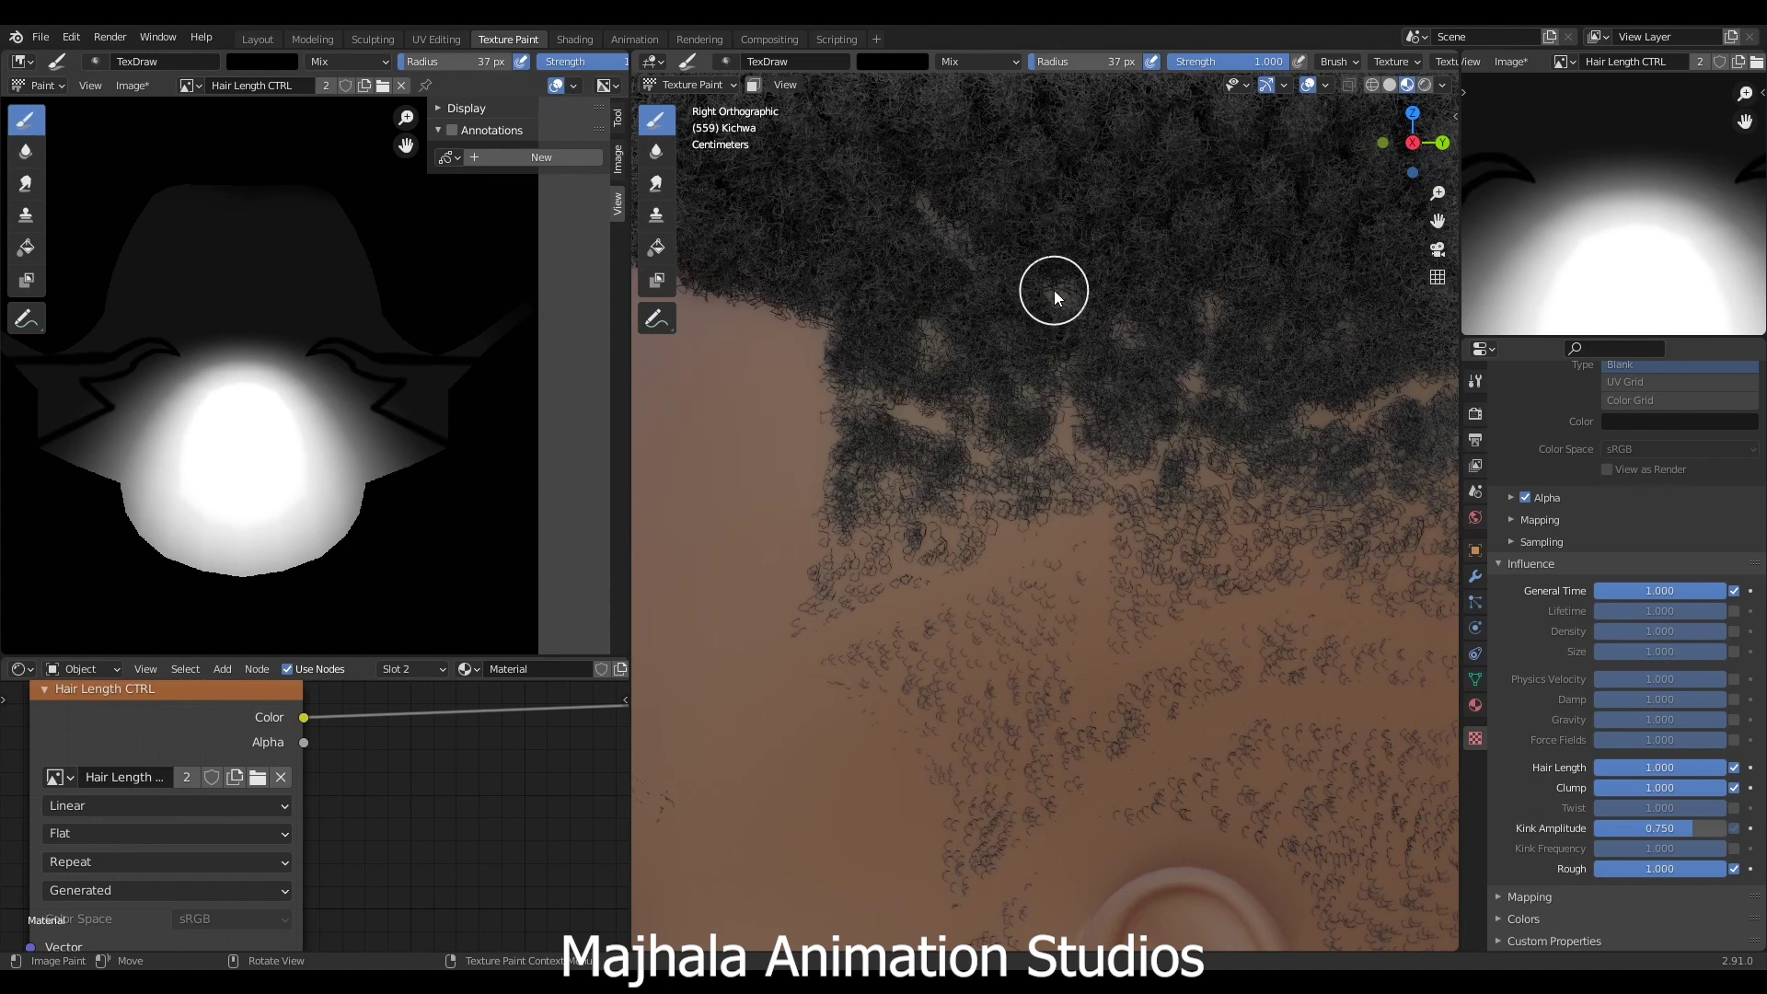
pyautogui.click(753, 316)
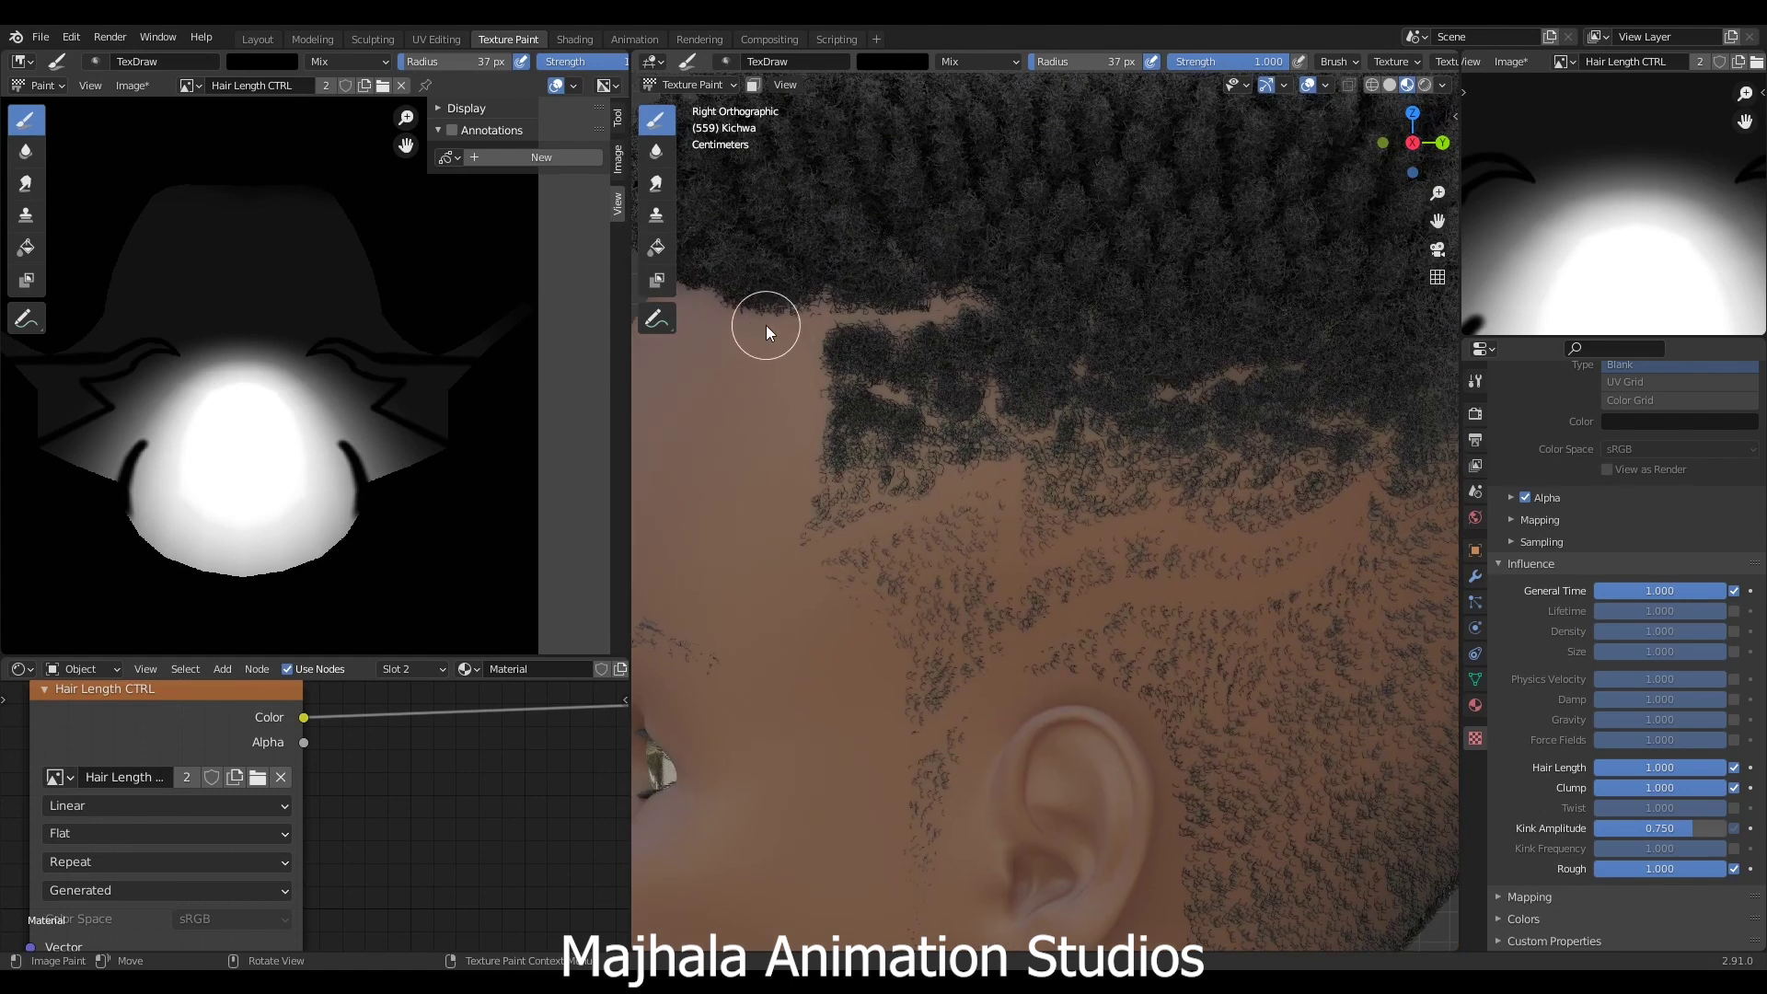
pyautogui.click(963, 302)
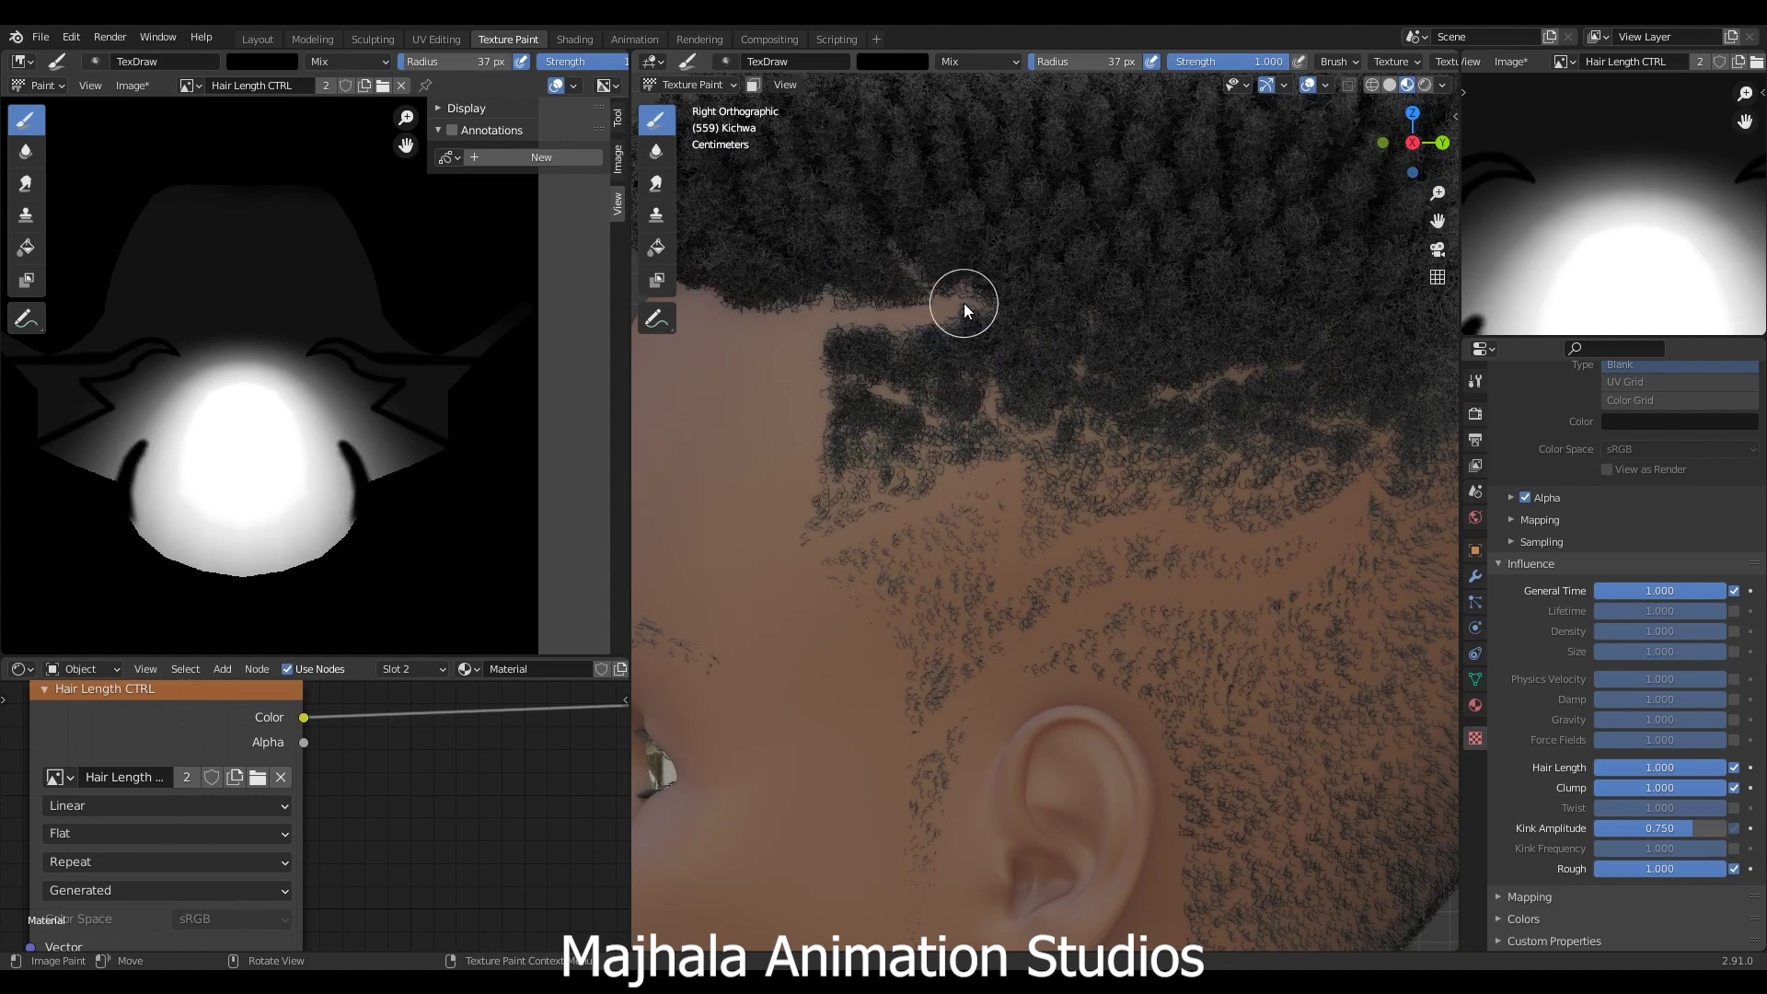
pyautogui.scroll(-5, 964, 301)
pyautogui.scroll(6, 1069, 345)
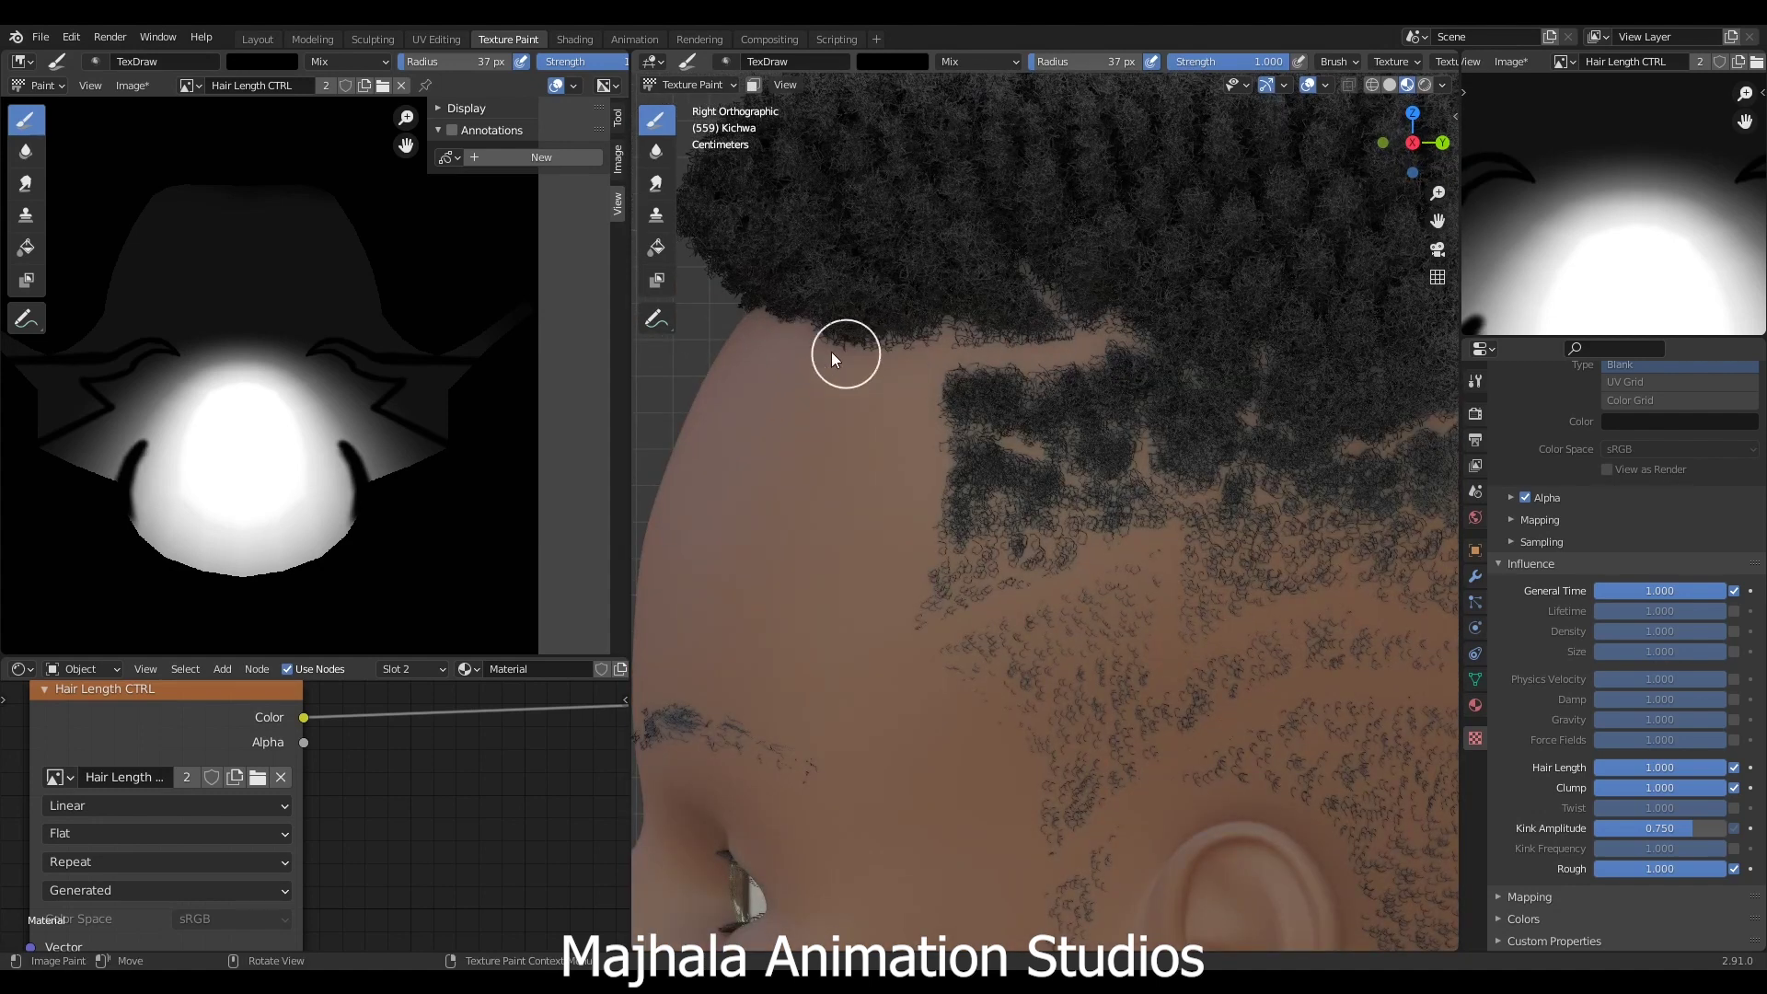
pyautogui.click(786, 346)
# - Examine the new hairline cut from the front and from the right side, at full-body and close-up distance
pyautogui.scroll(-5, 786, 346)
pyautogui.press('KP_1')
pyautogui.scroll(-5, 841, 549)
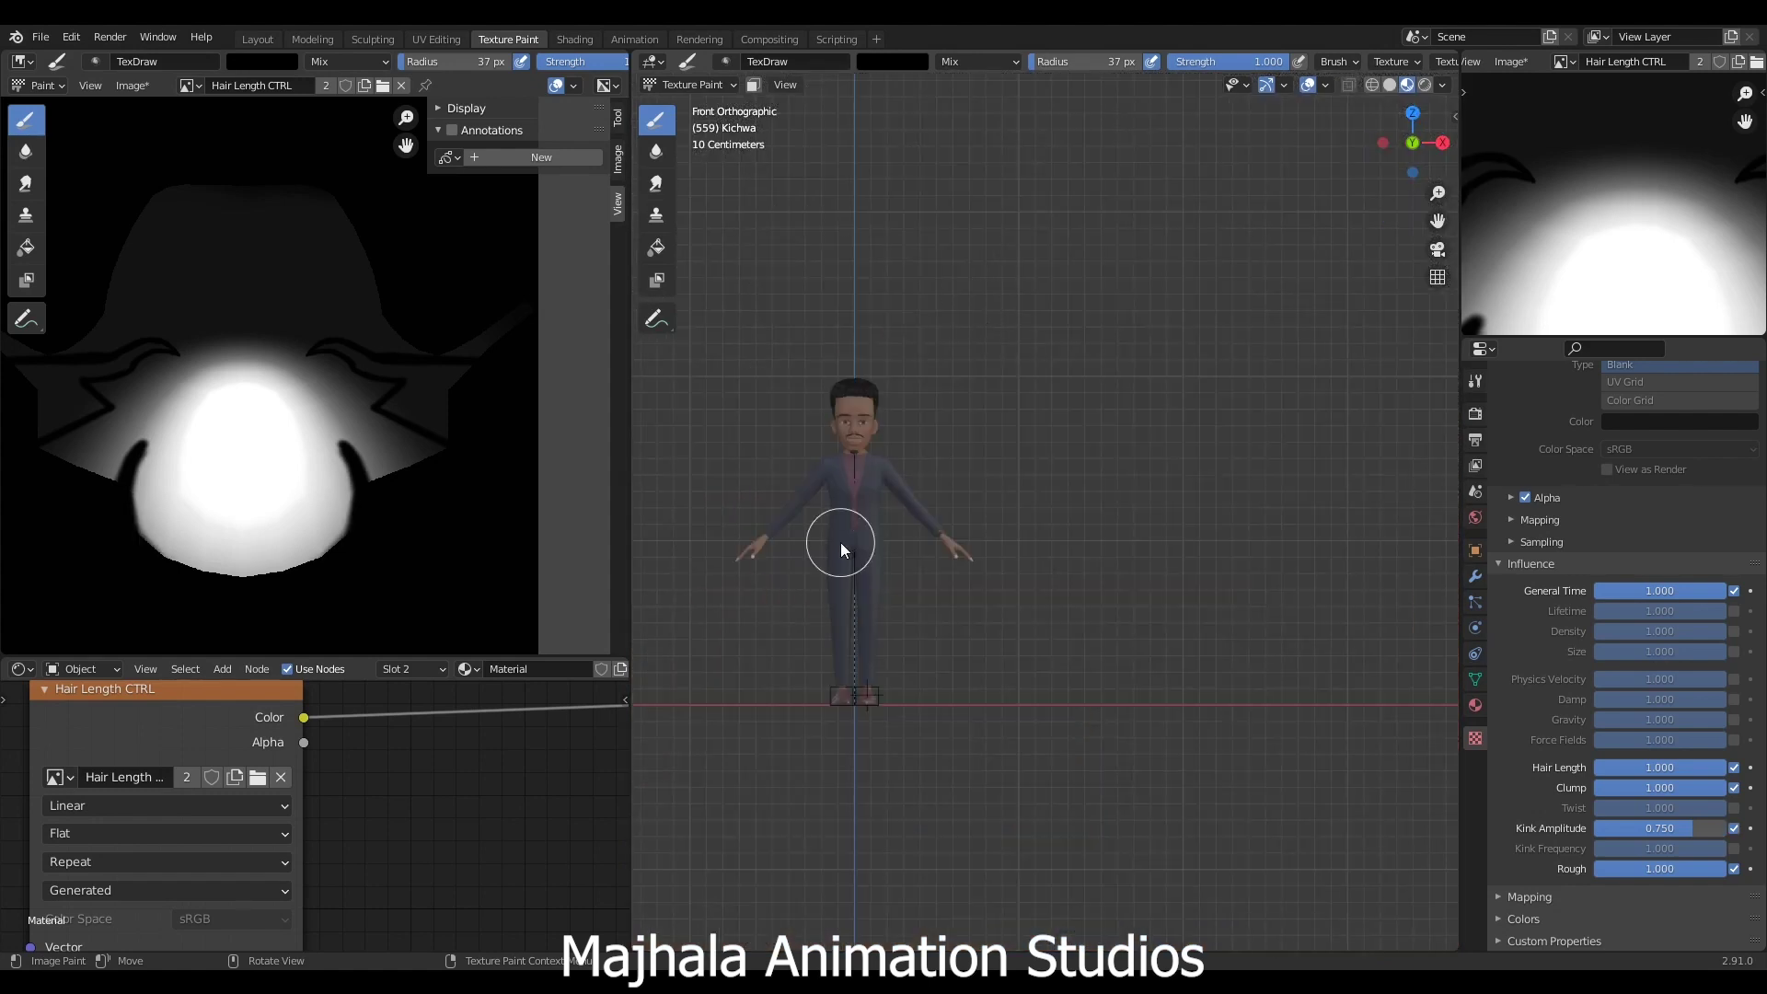
pyautogui.scroll(3, 843, 534)
pyautogui.scroll(4, 965, 463)
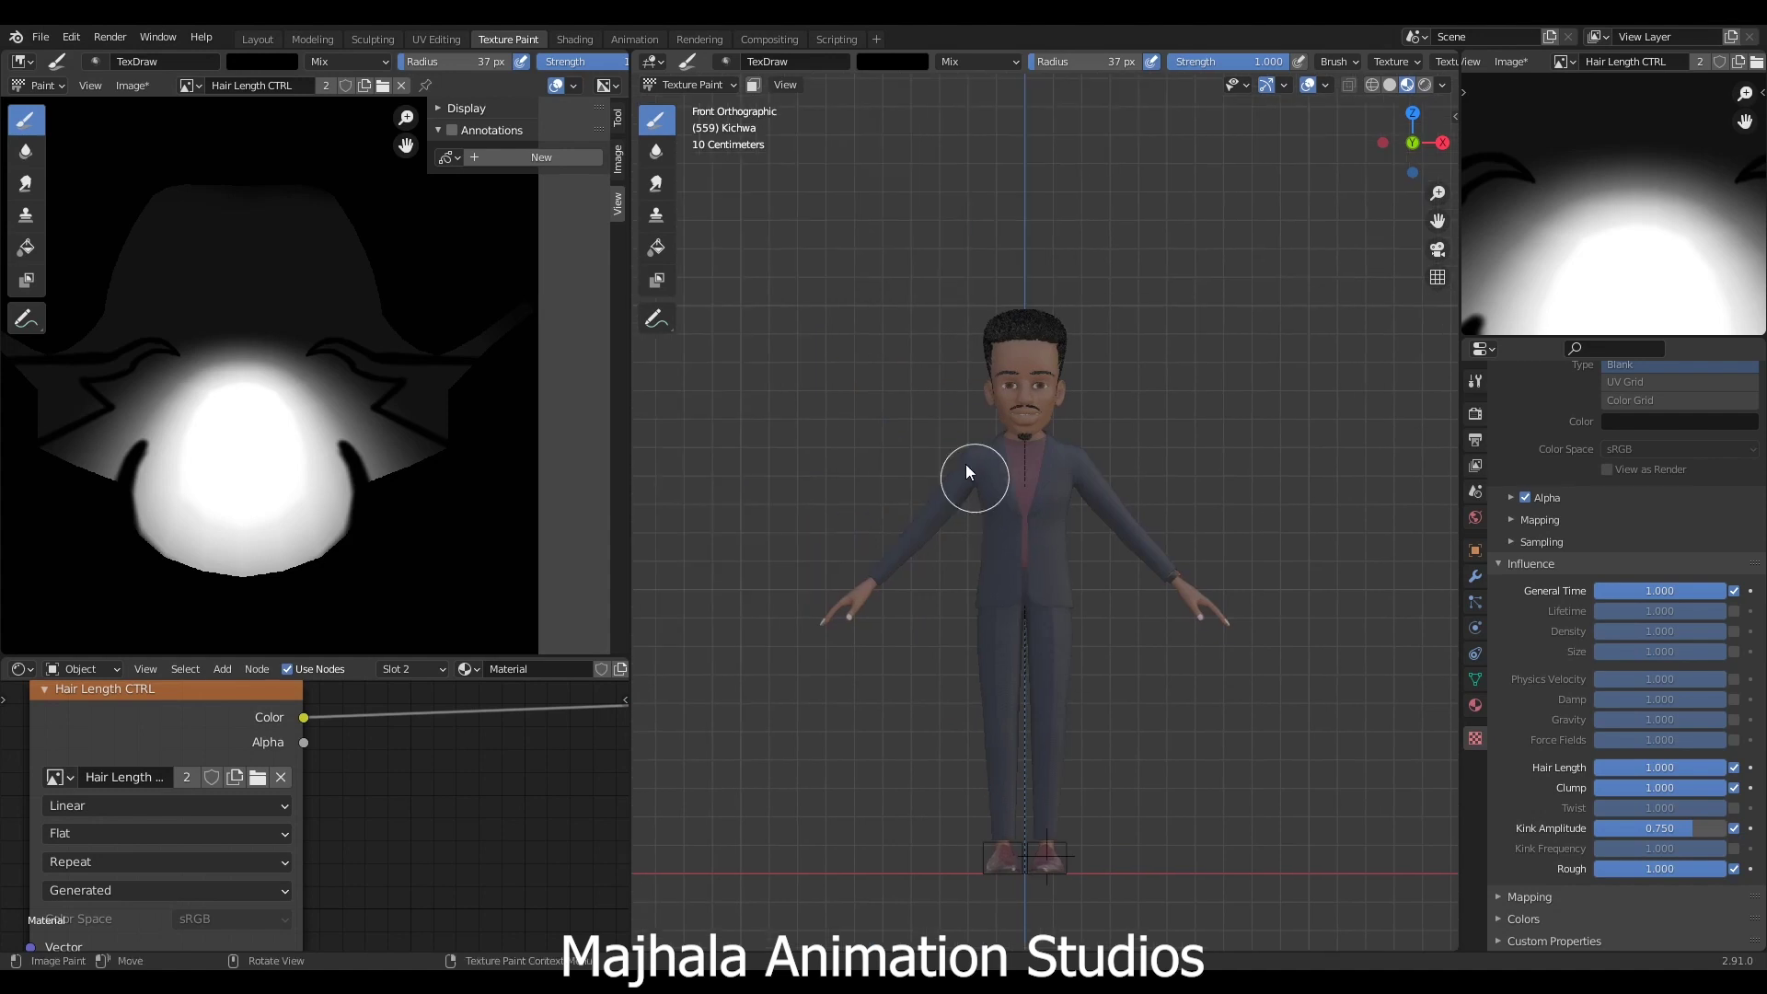
pyautogui.press('KP_3')
pyautogui.scroll(8, 980, 334)
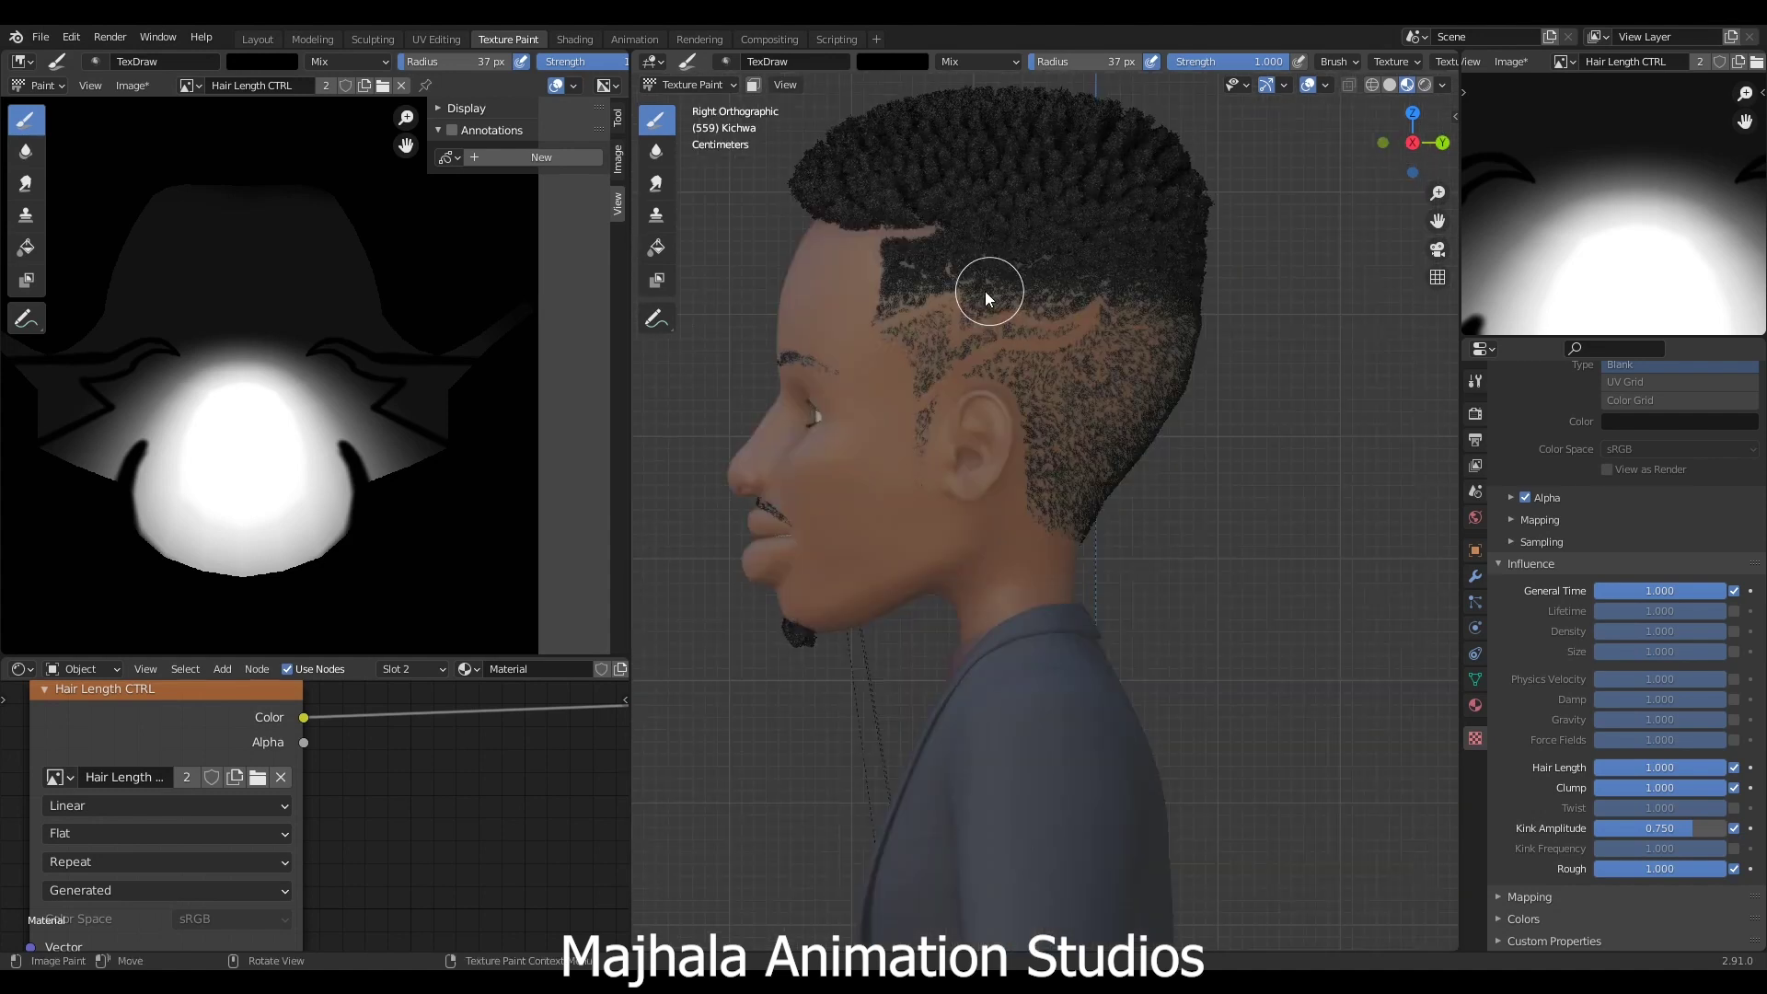
pyautogui.scroll(4, 924, 341)
pyautogui.scroll(-2, 1014, 390)
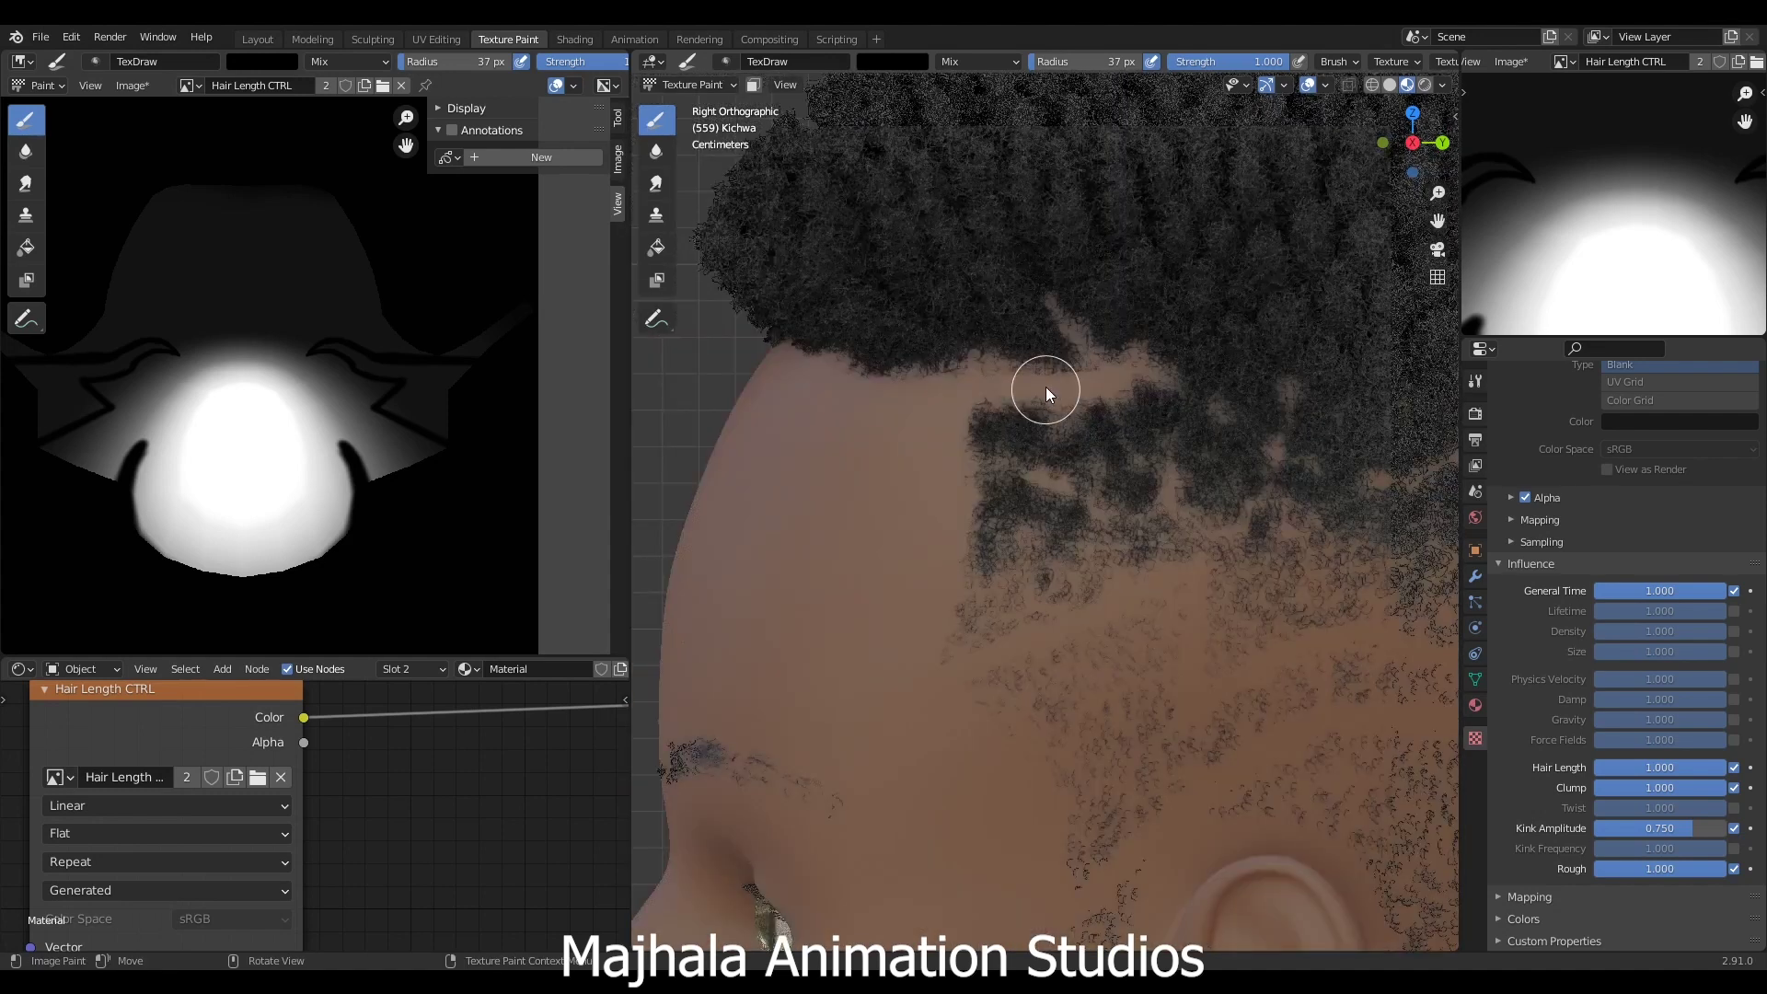
# - Smear the edge of the new black hairline stroke in the Hair Length CTRL image with a 17 px Smear brush
pyautogui.scroll(4, 368, 488)
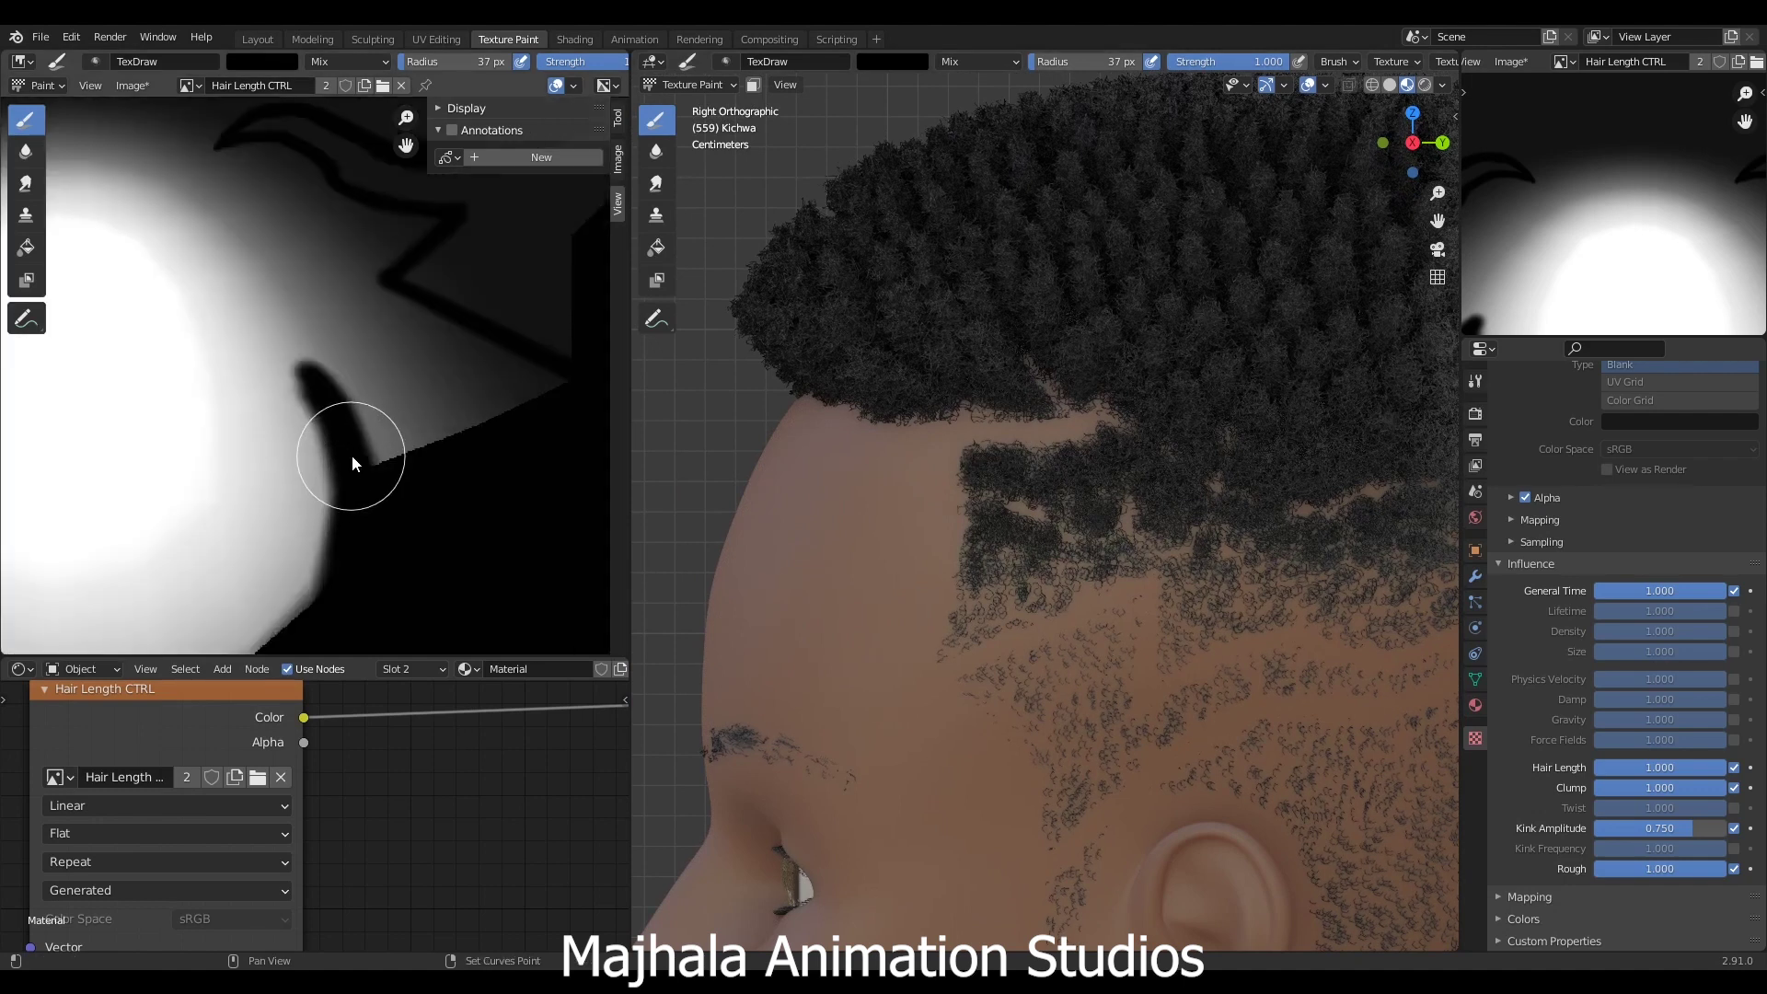
pyautogui.scroll(-2, 387, 368)
pyautogui.click(26, 183)
pyautogui.scroll(3, 450, 371)
pyautogui.scroll(2, 248, 384)
pyautogui.scroll(6, 367, 368)
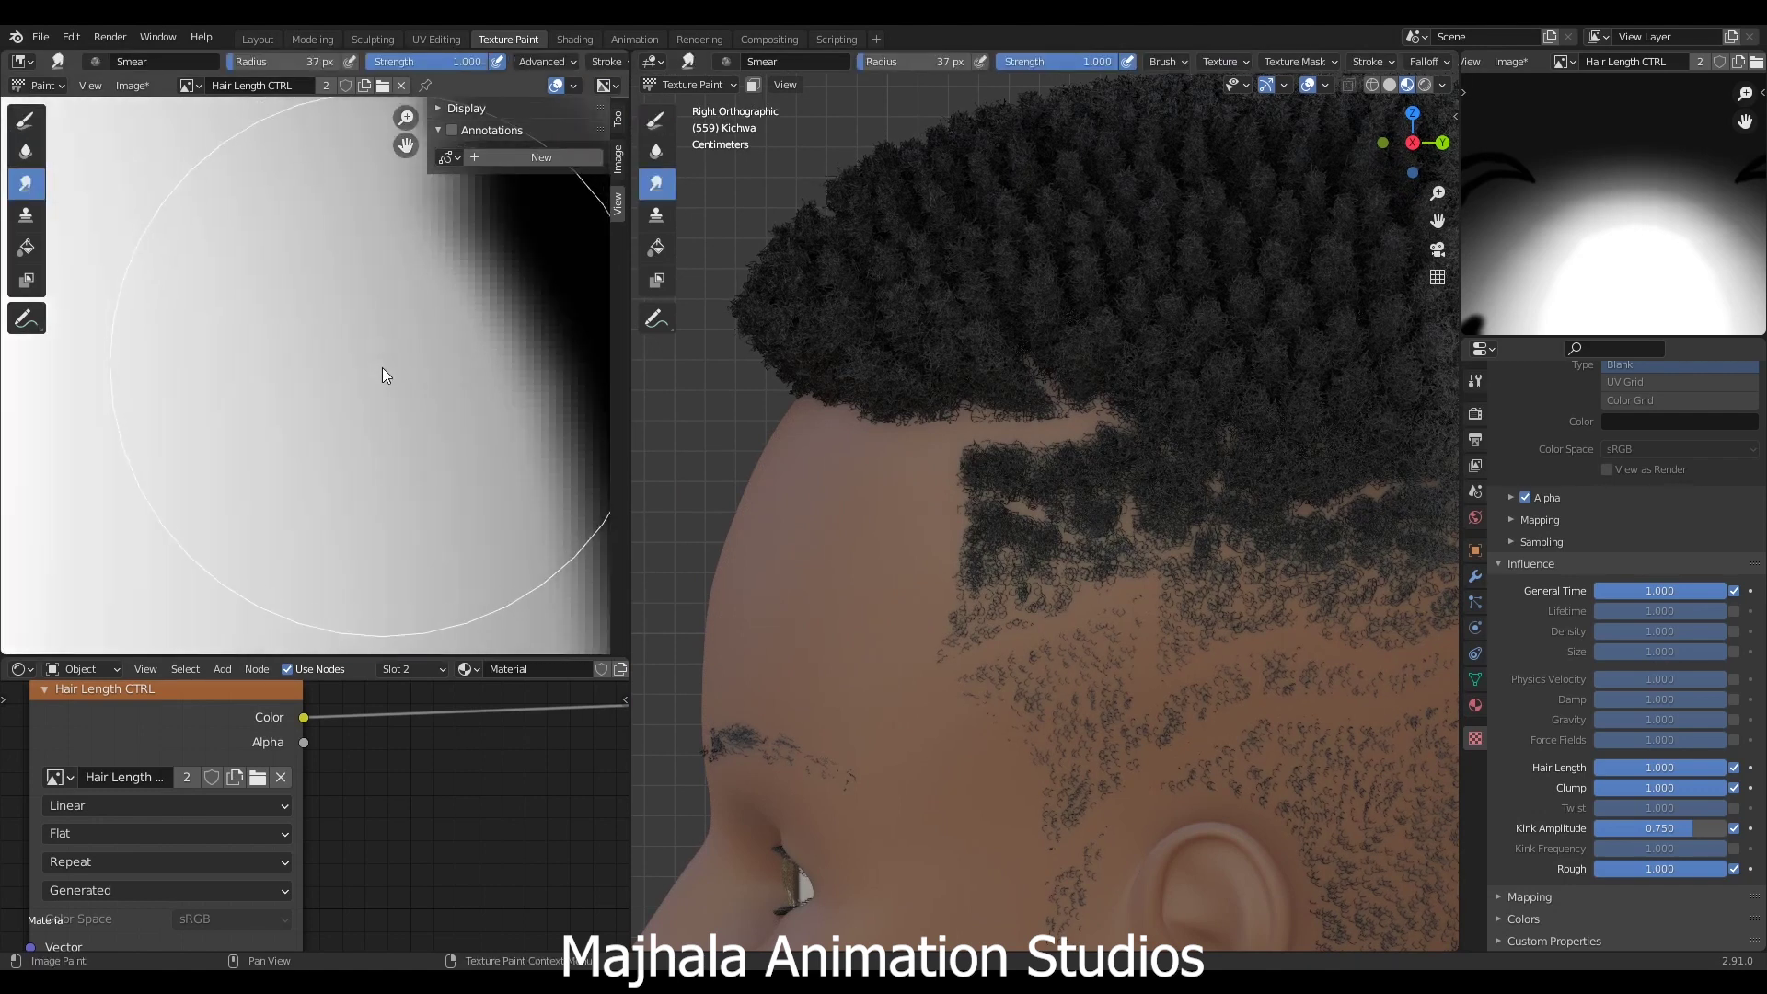
pyautogui.scroll(-7, 392, 401)
pyautogui.press('f')
pyautogui.click(347, 393)
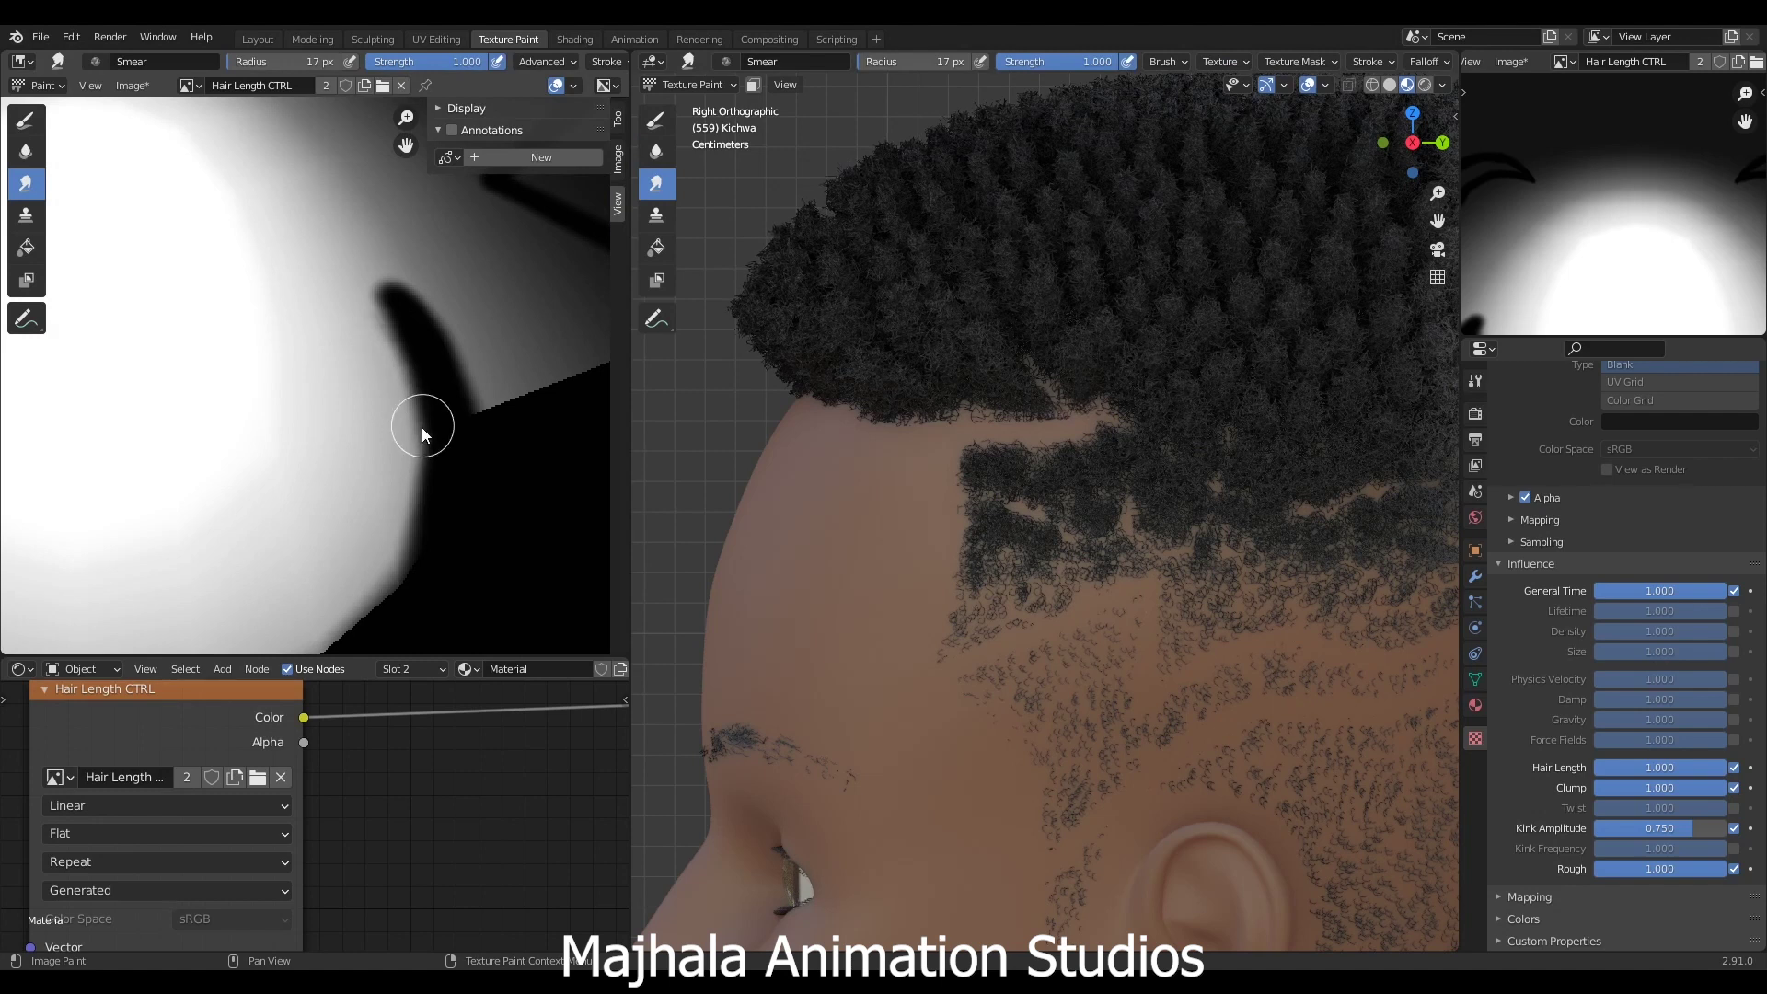
pyautogui.scroll(3, 437, 368)
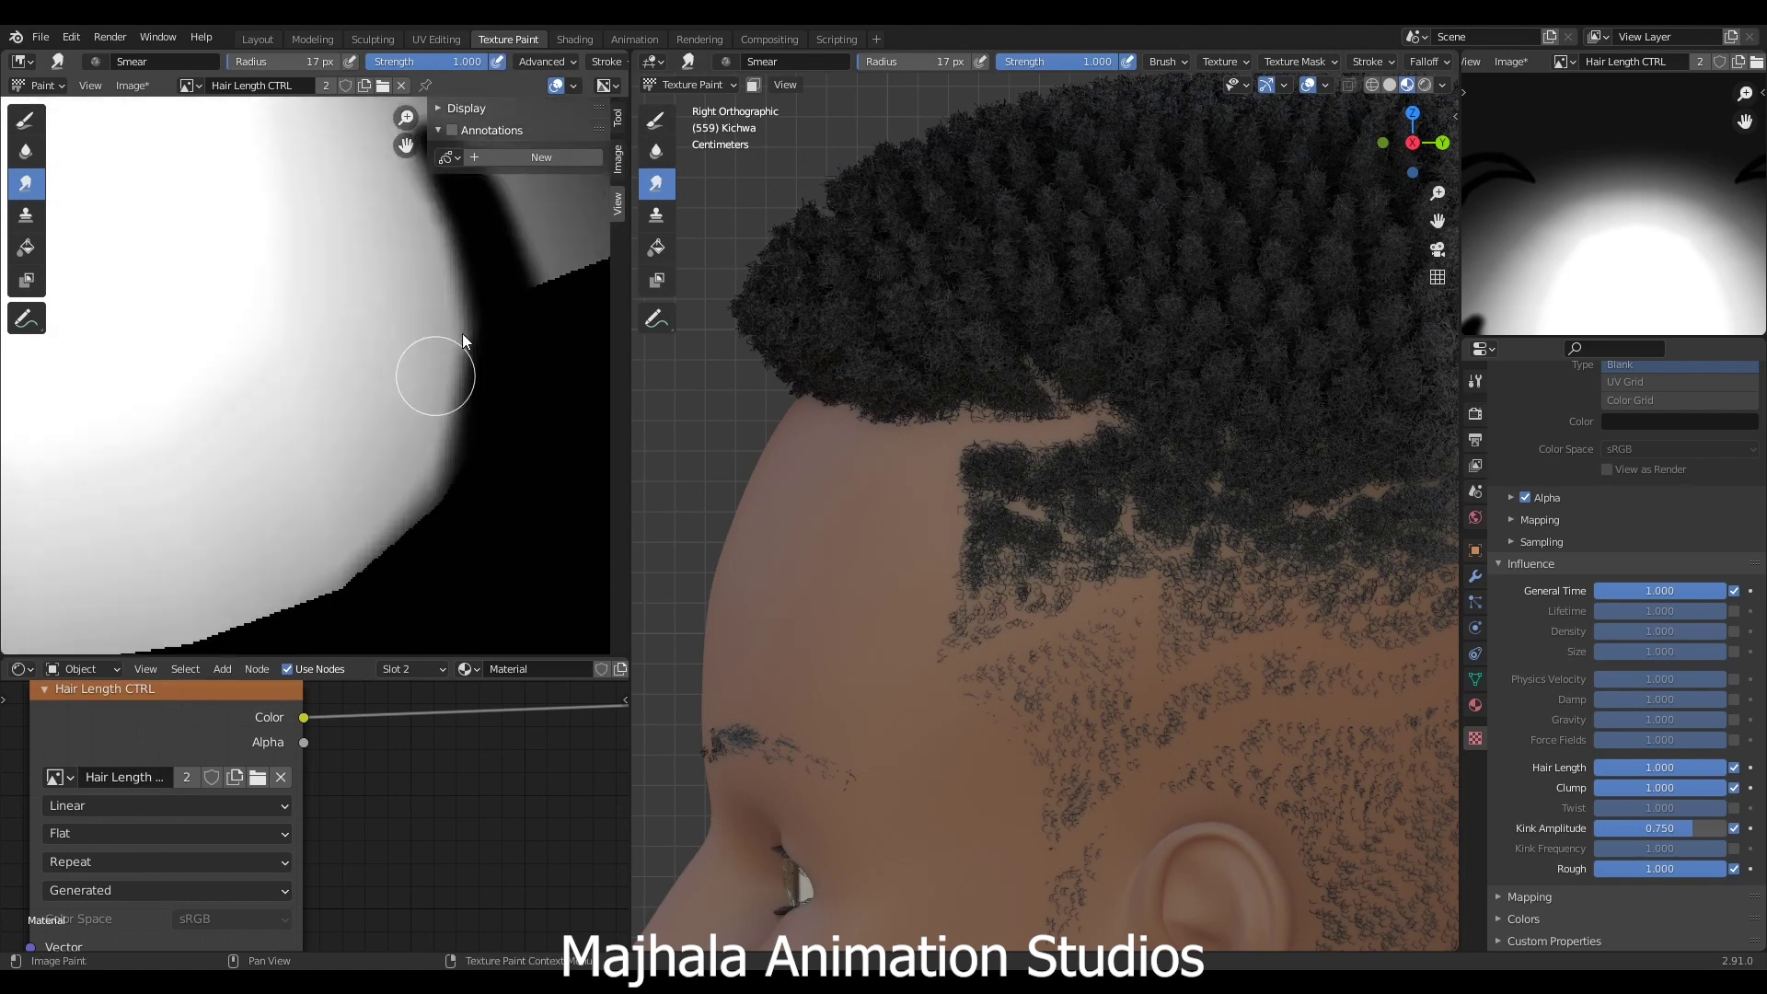
pyautogui.scroll(-3, 460, 335)
pyautogui.scroll(2, 446, 354)
pyautogui.moveTo(465, 356); pyautogui.dragTo(471, 377)
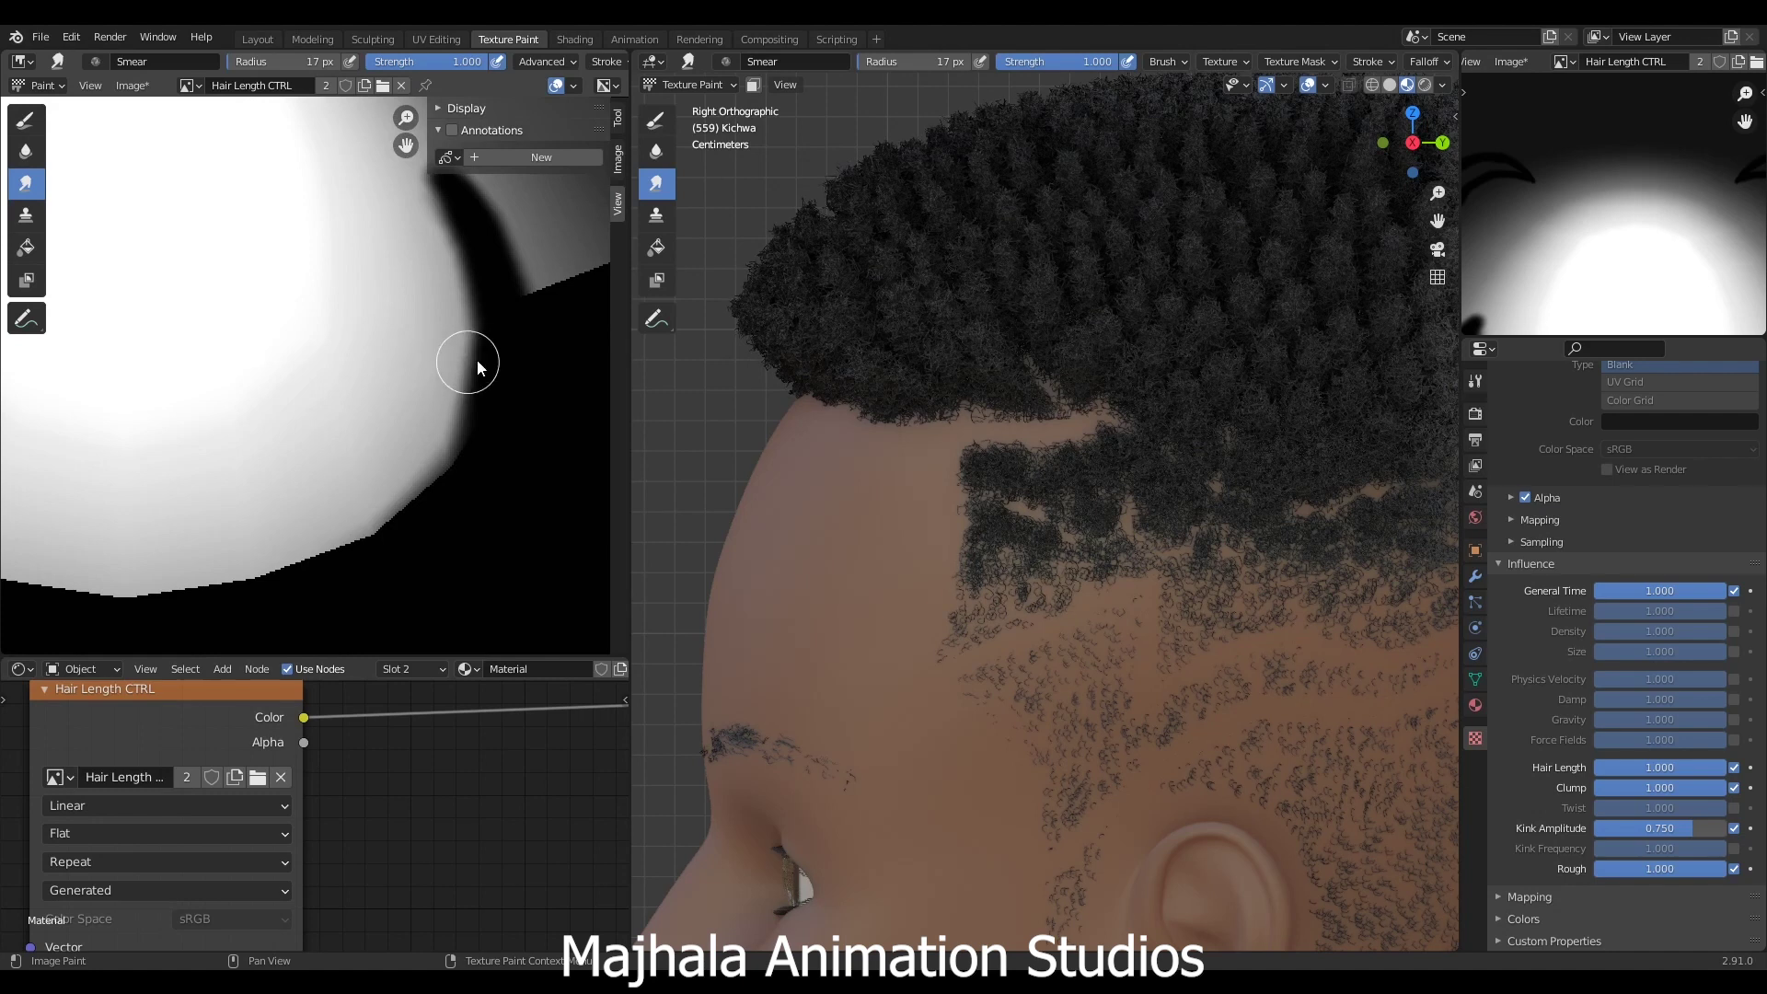
pyautogui.scroll(-8, 411, 385)
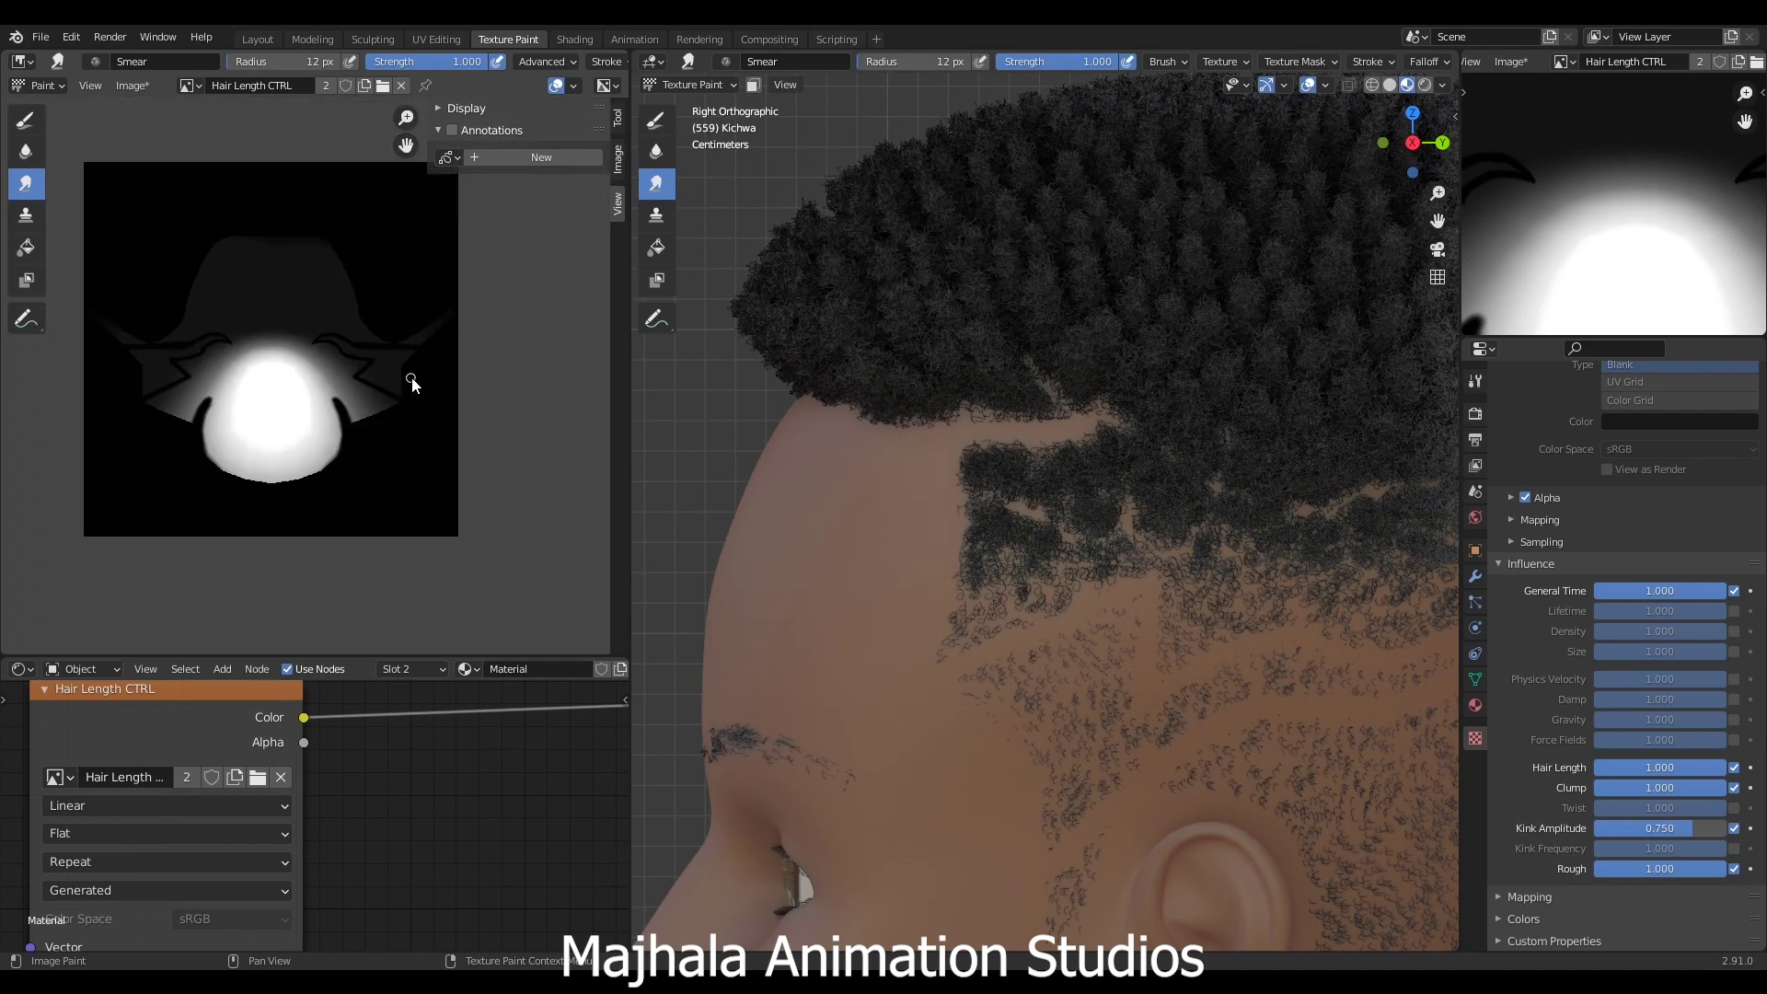
# - Set the texture's Kink Amplitude influence to 0.5 and check the hair on the side of the head
pyautogui.scroll(-6, 1173, 566)
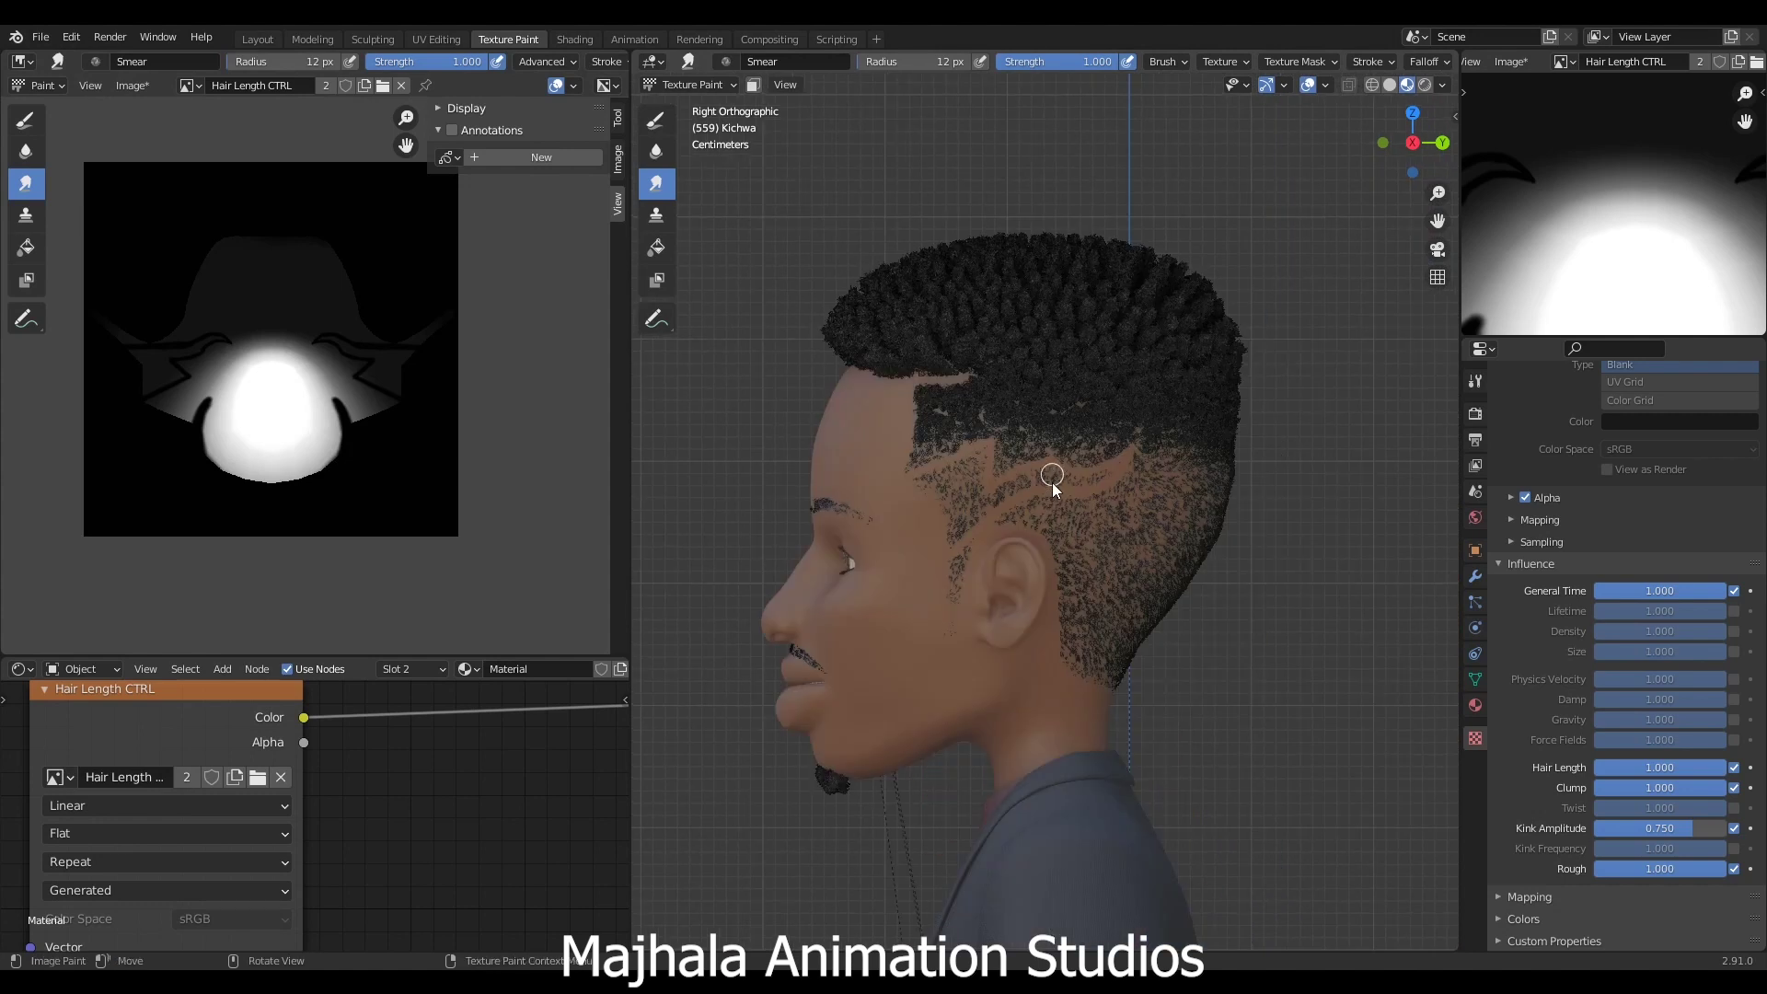
pyautogui.scroll(3, 1052, 482)
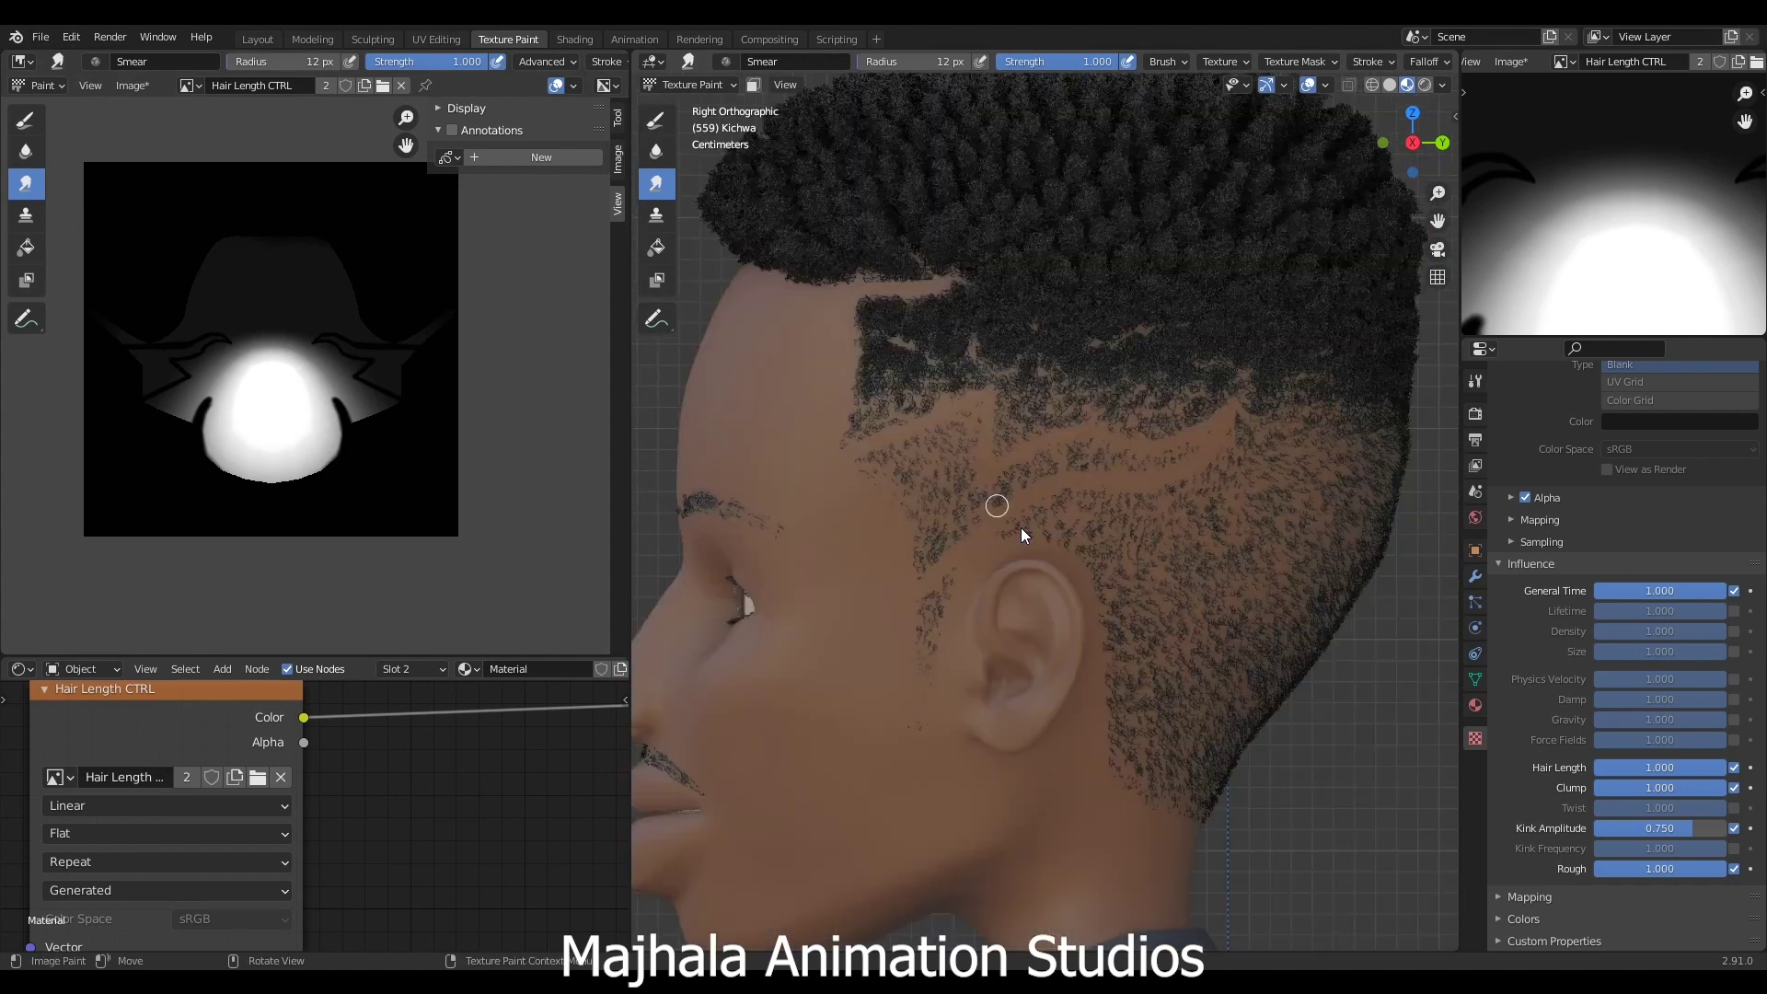
pyautogui.doubleClick(1697, 826)
pyautogui.write('.5')
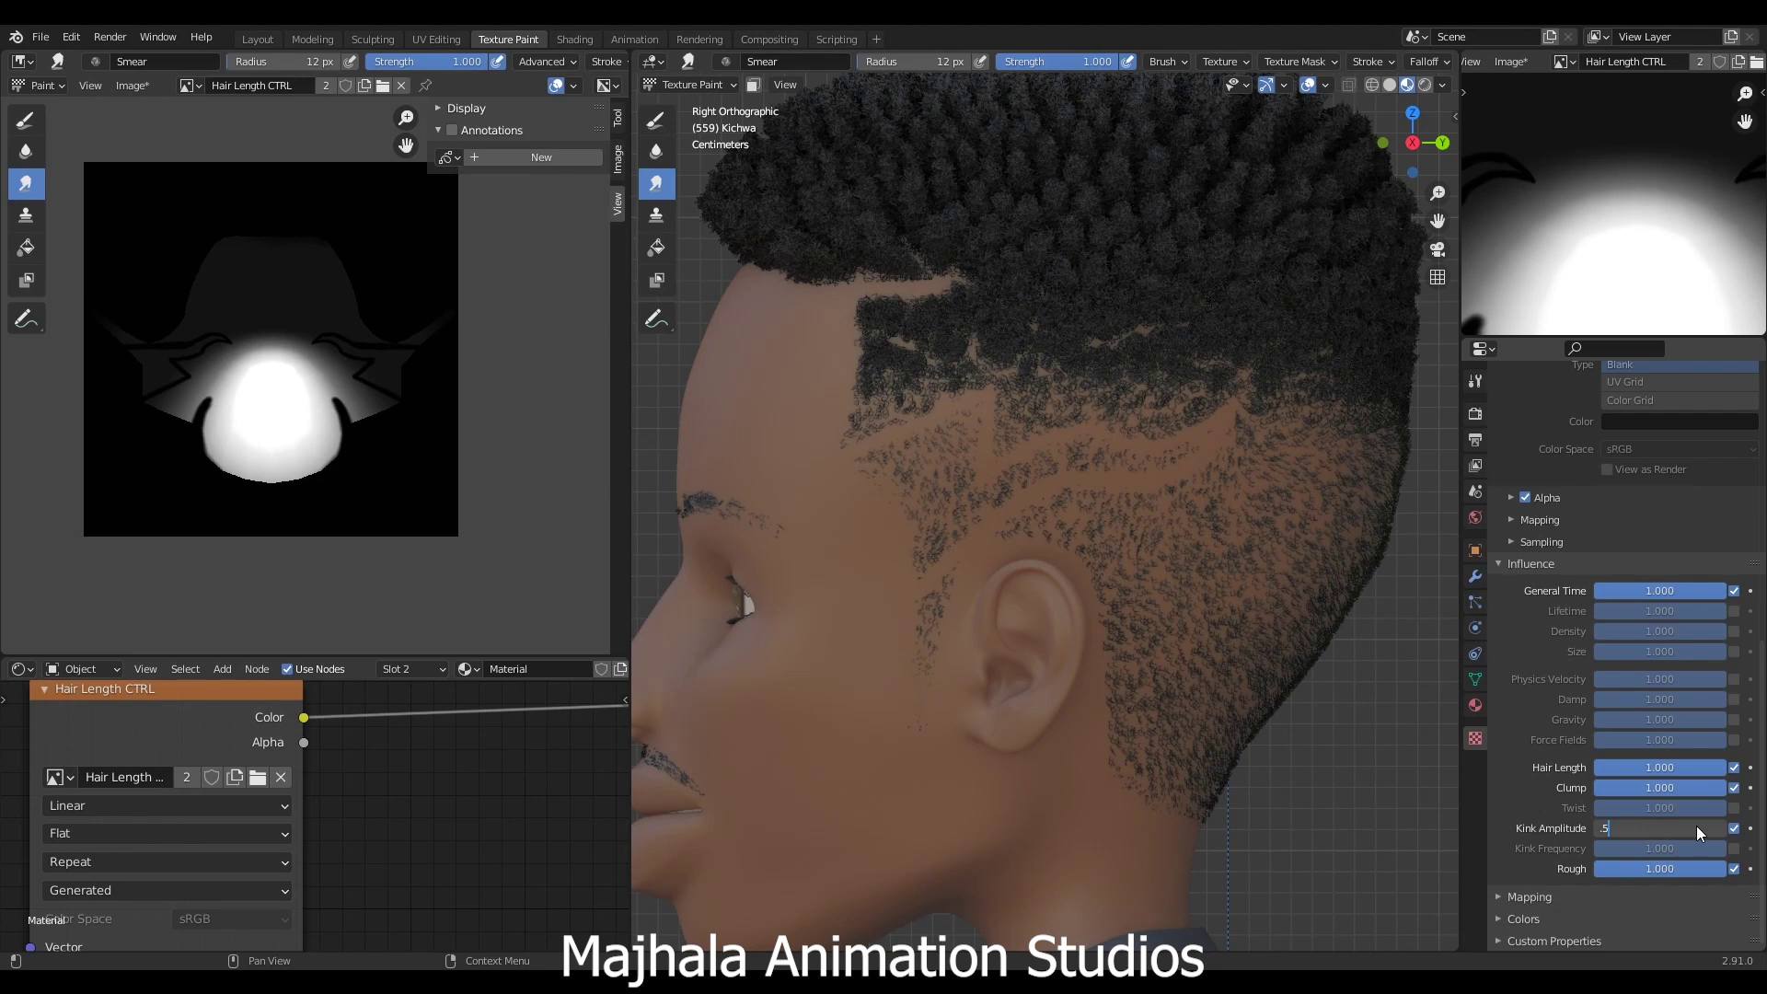
pyautogui.press('Return')
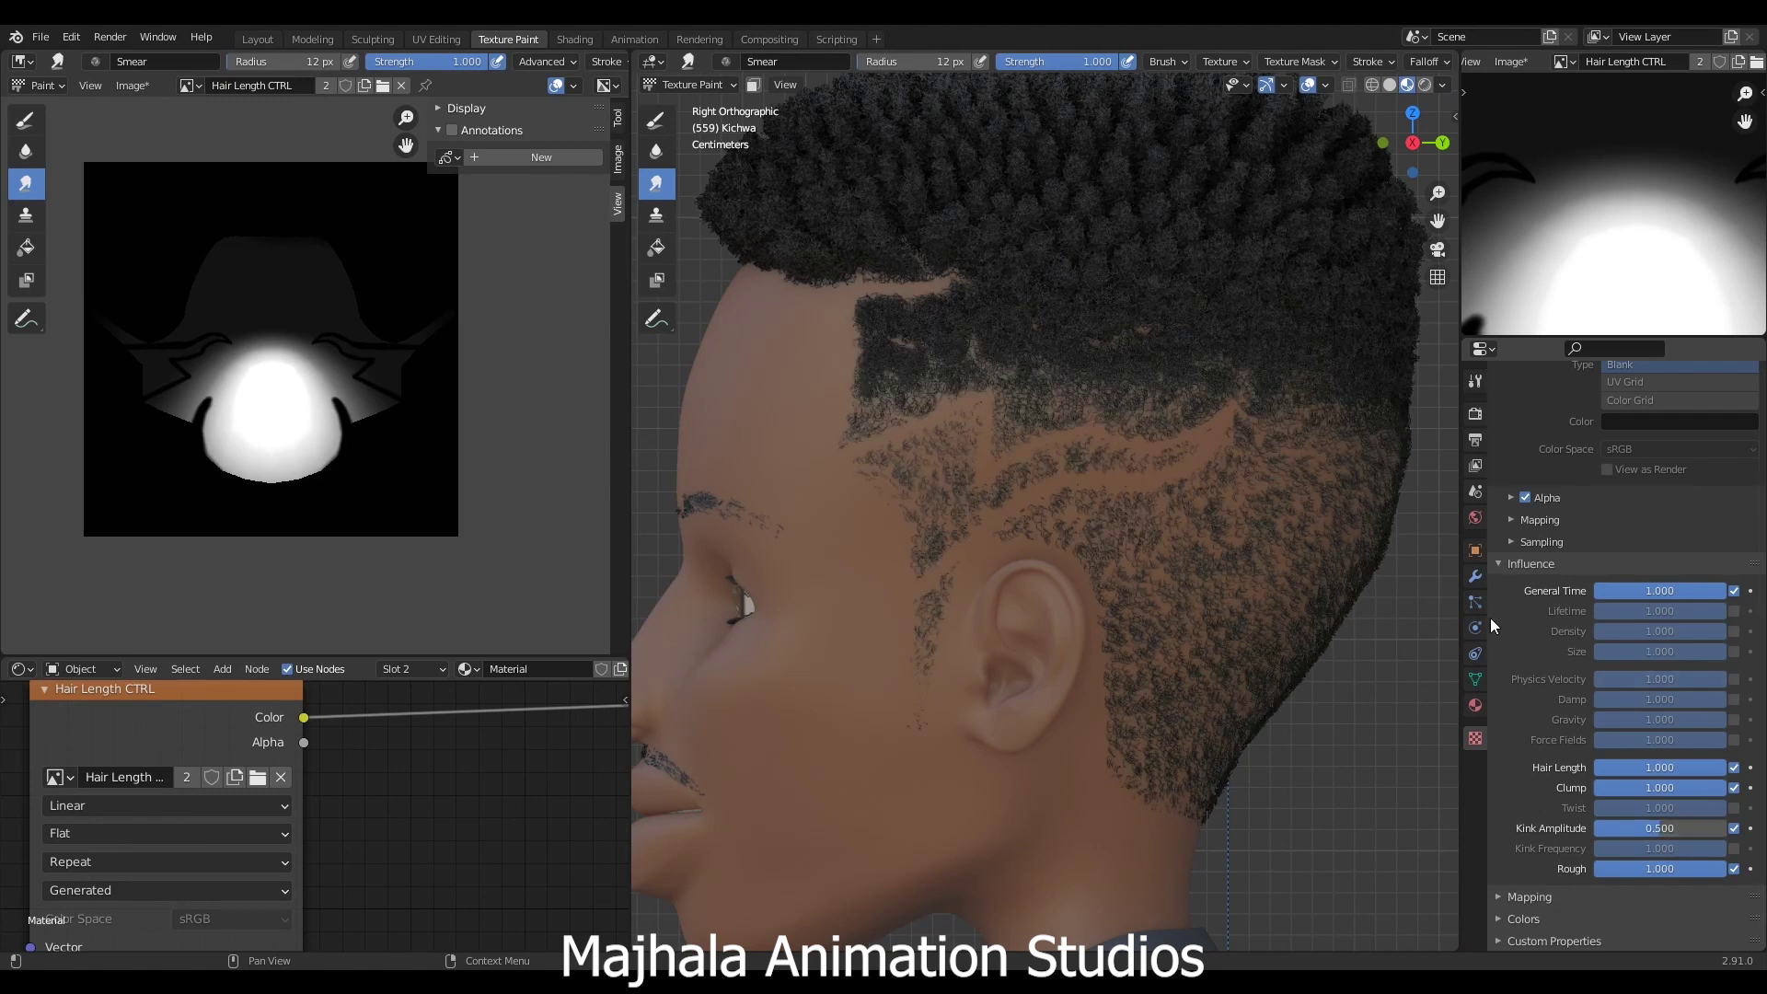
pyautogui.scroll(-5, 1223, 589)
pyautogui.scroll(5, 1105, 515)
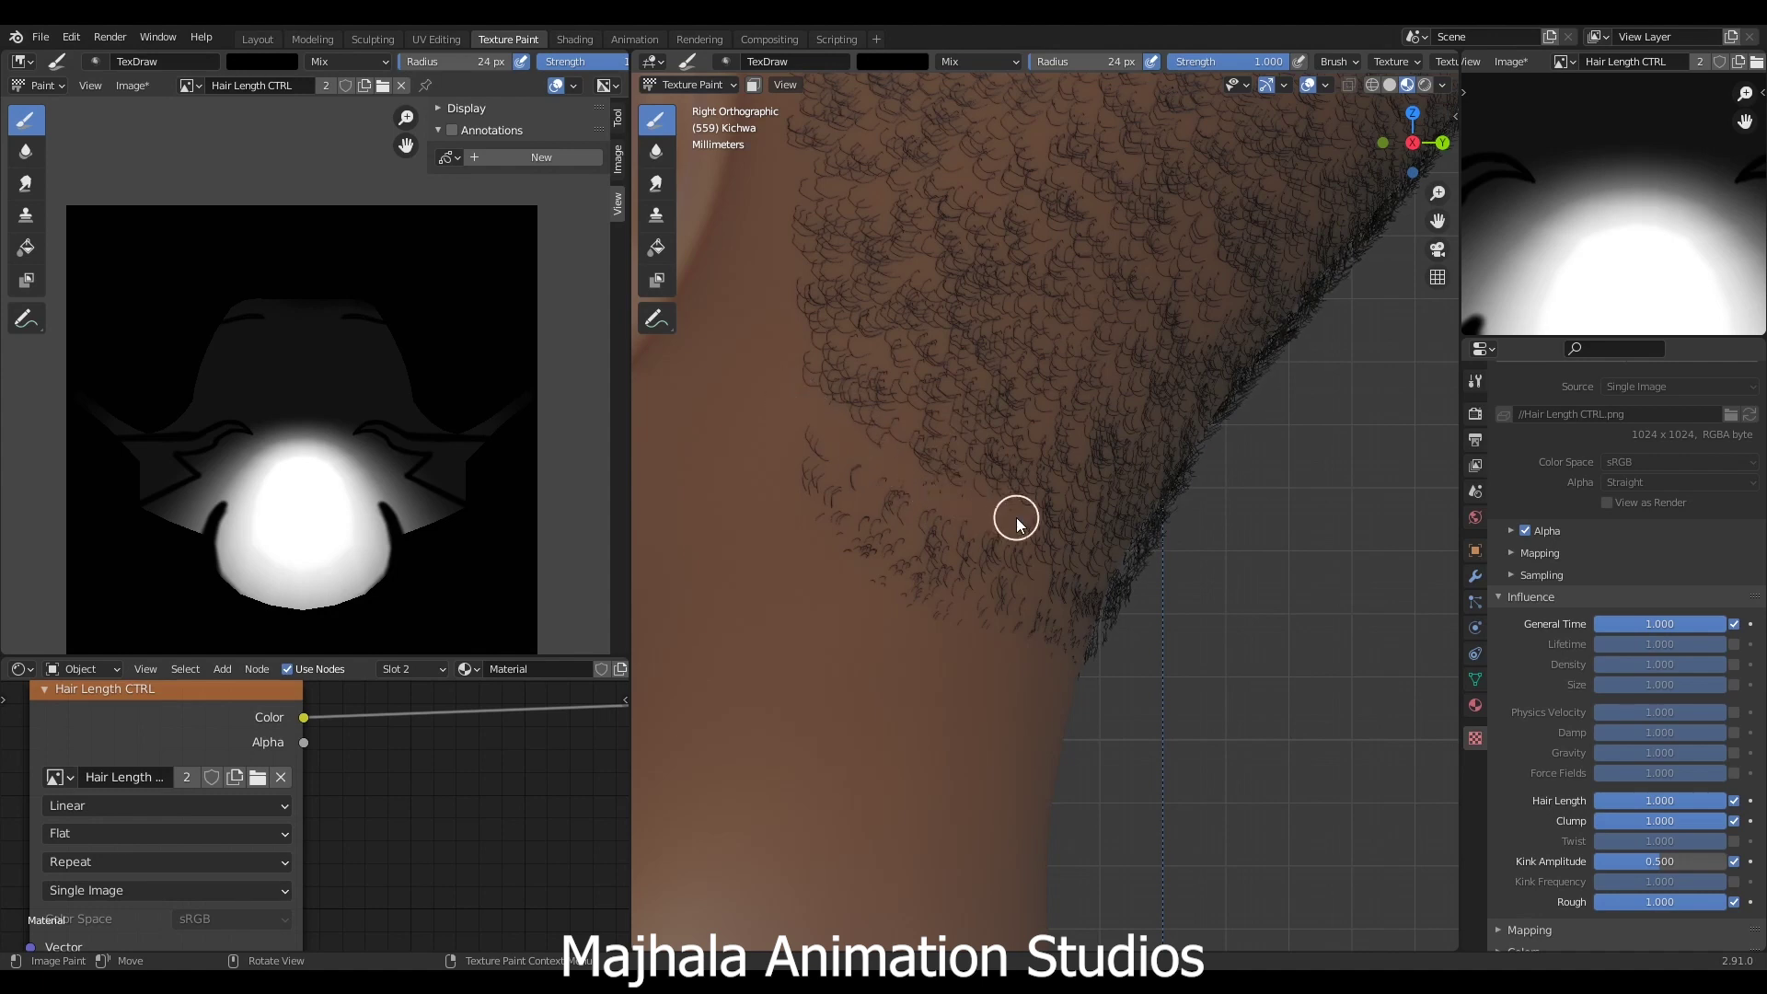
# - Inspect the fade from the right side and set the texture's Kink Amplitude influence to 0.75
pyautogui.scroll(-10, 1012, 512)
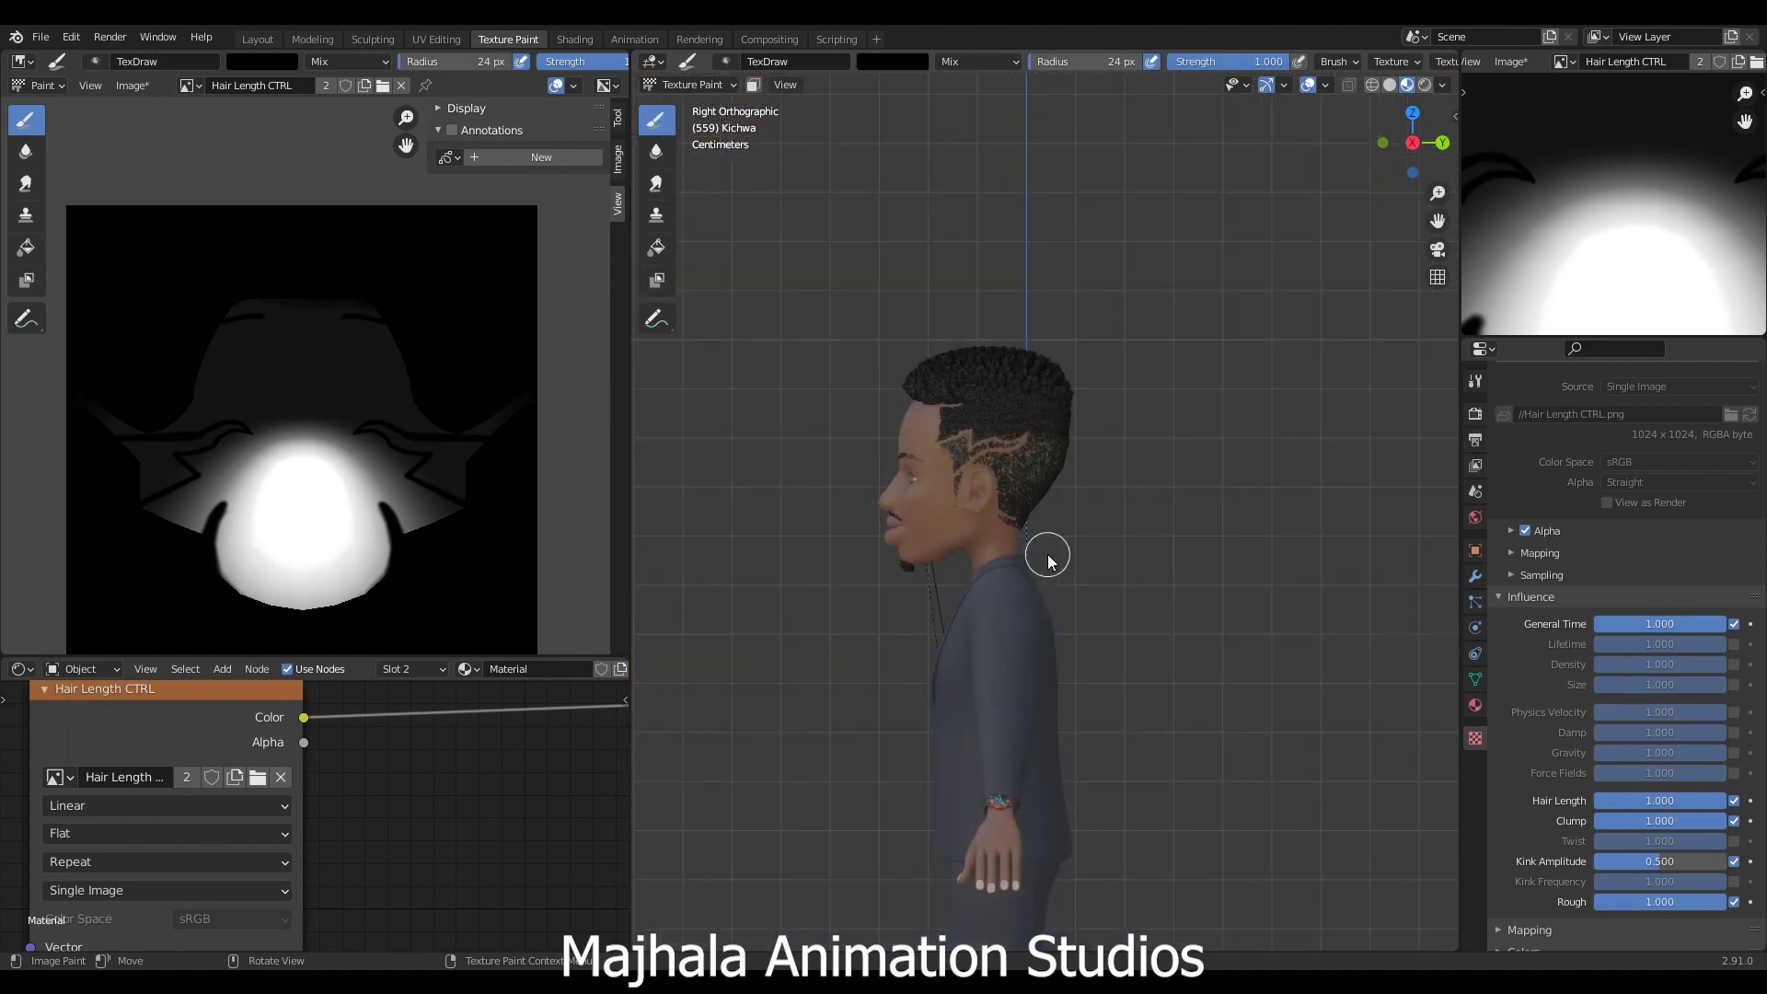
pyautogui.scroll(8, 975, 460)
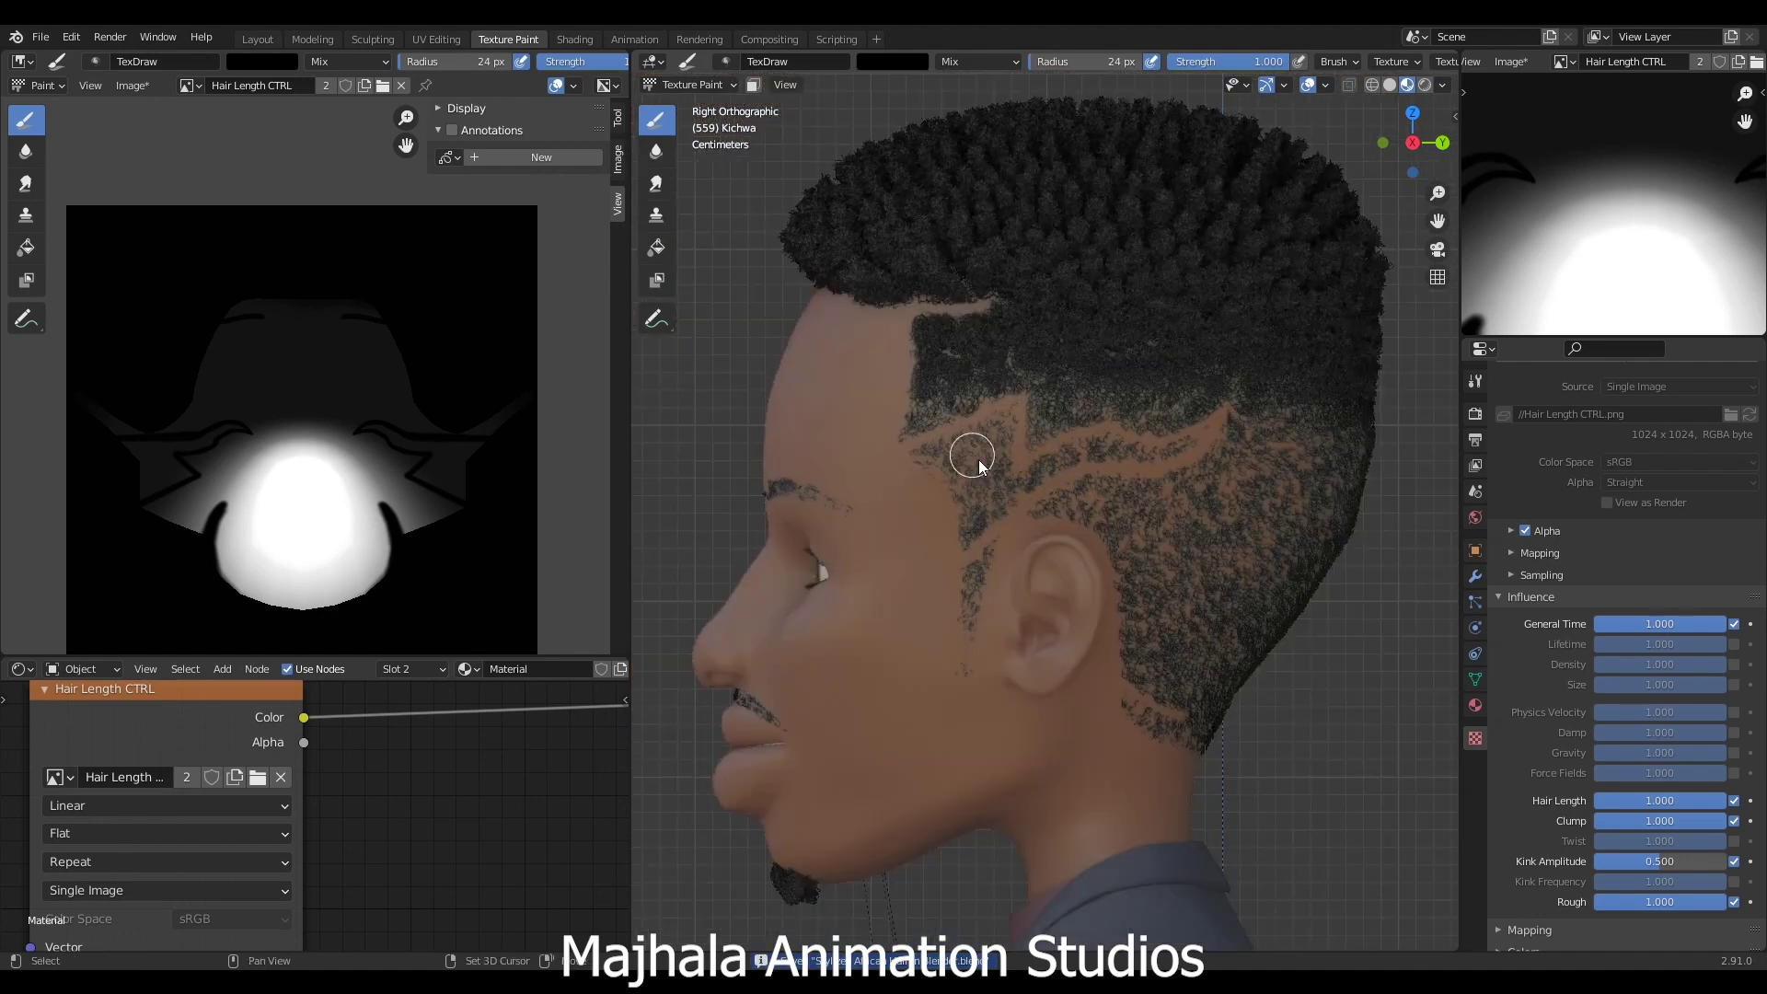
pyautogui.keyDown('shift'); pyautogui.moveTo(980, 460); pyautogui.dragTo(980, 515, button='middle'); pyautogui.keyUp('shift')
pyautogui.keyDown('shift'); pyautogui.moveTo(1084, 578); pyautogui.dragTo(1053, 561, button='middle'); pyautogui.keyUp('shift')
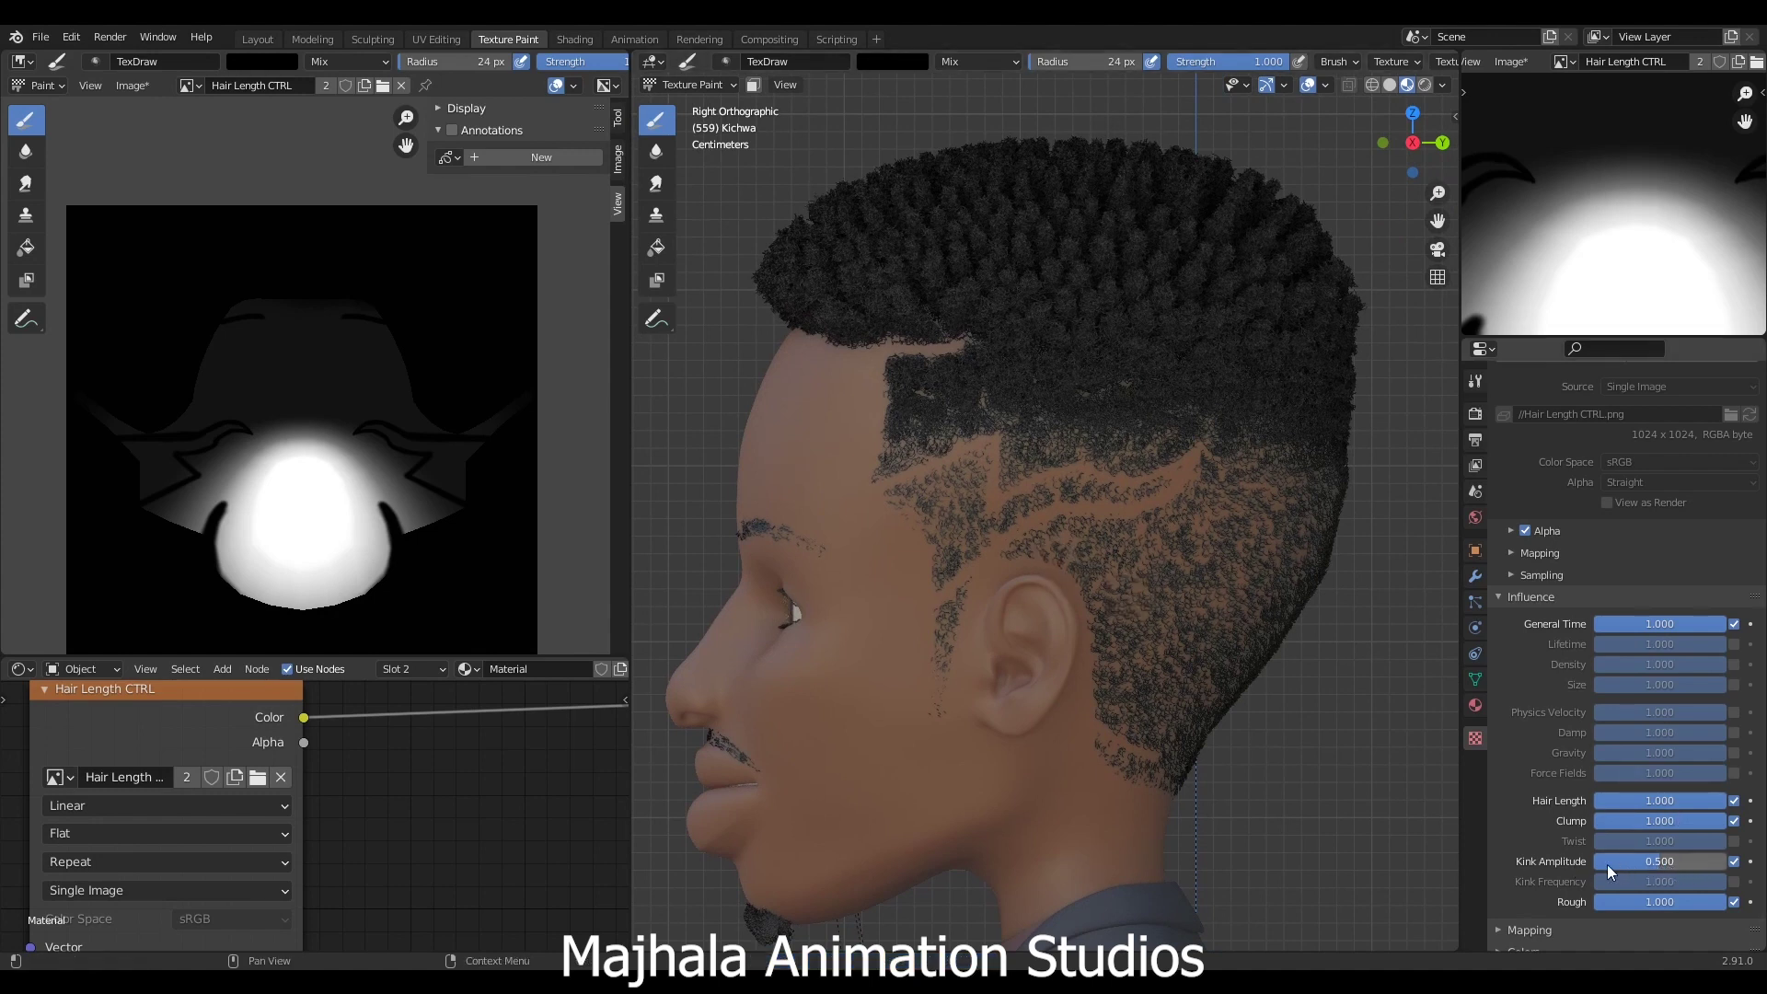
pyautogui.click(1670, 863)
pyautogui.press('BackSpace')
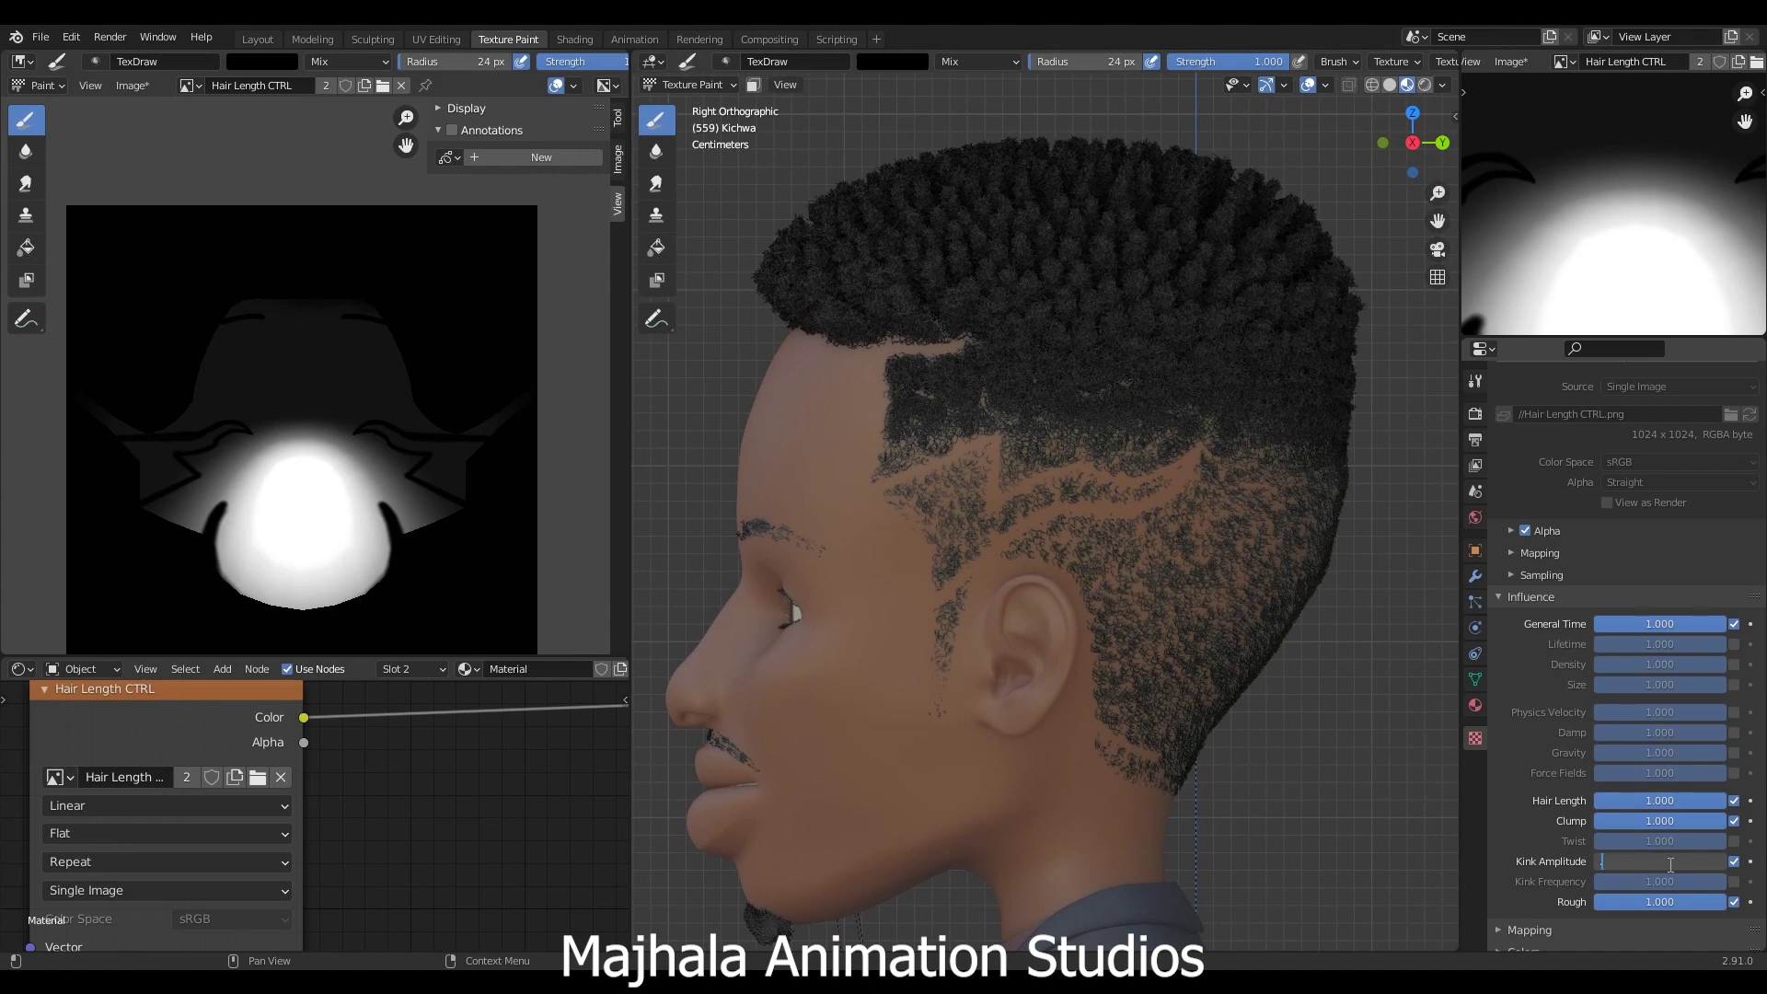
pyautogui.write('.75')
pyautogui.press('Return')
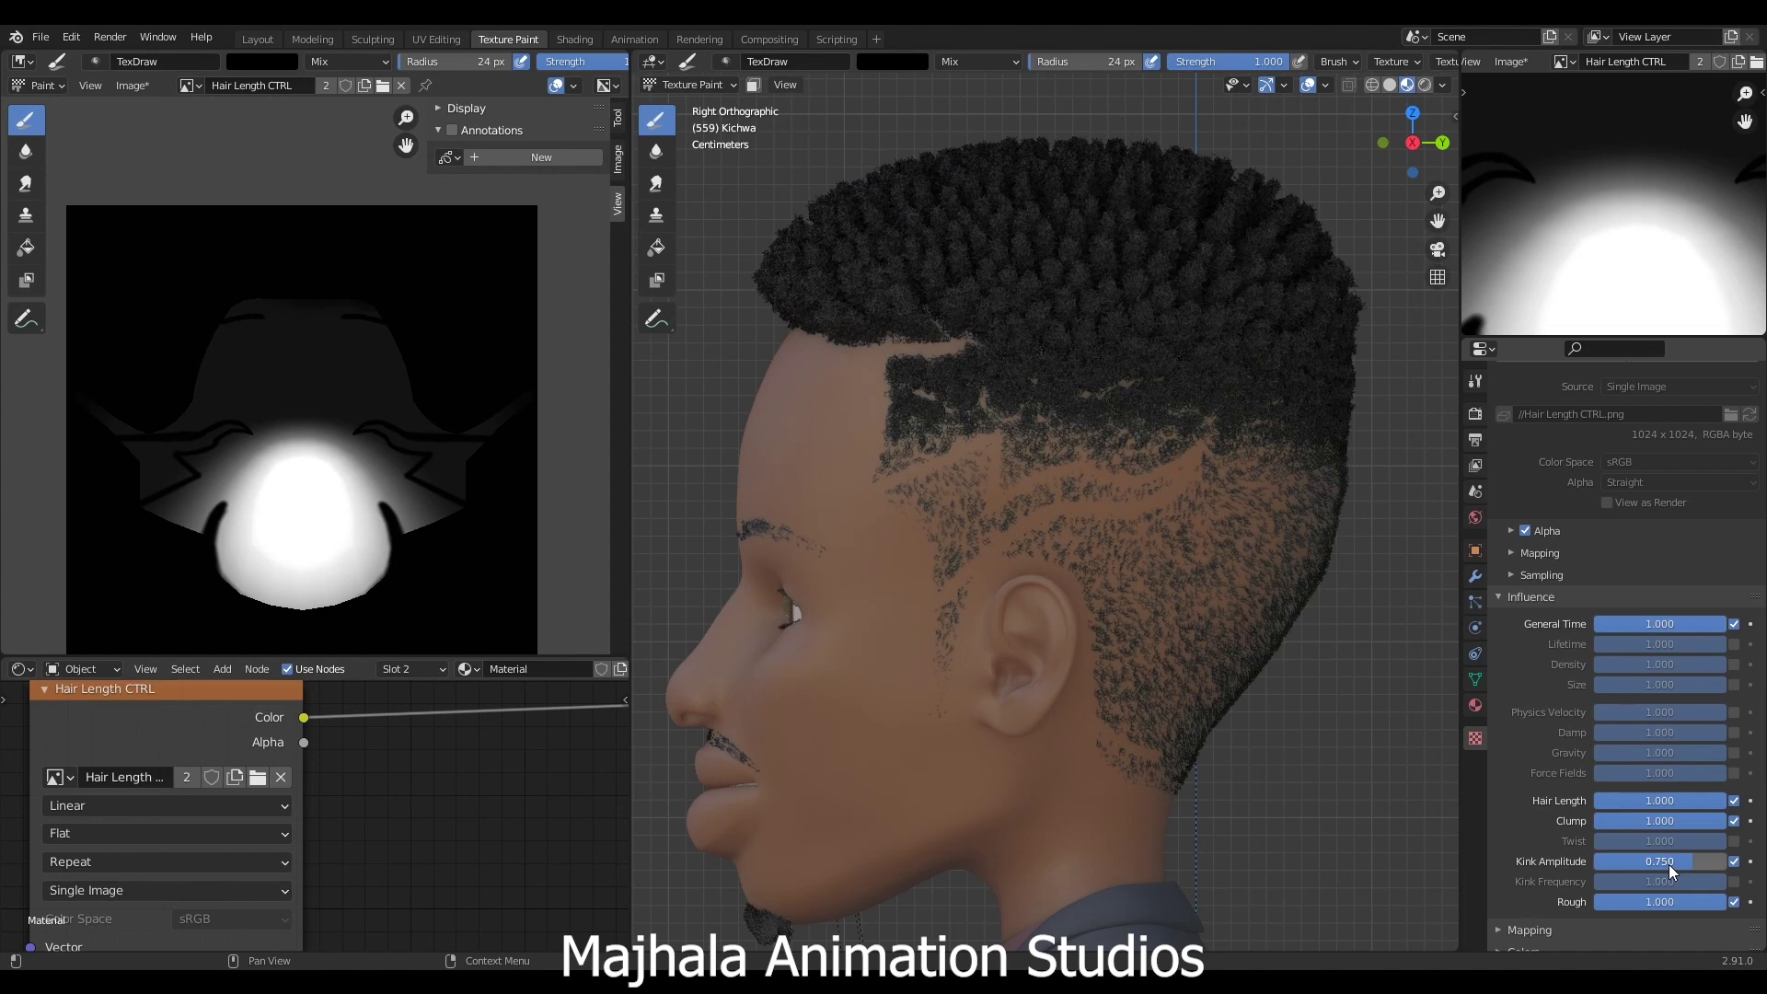
# - Split the 3D viewport into two stacked views, with the front view above and the right side view below
pyautogui.press('KP_1')
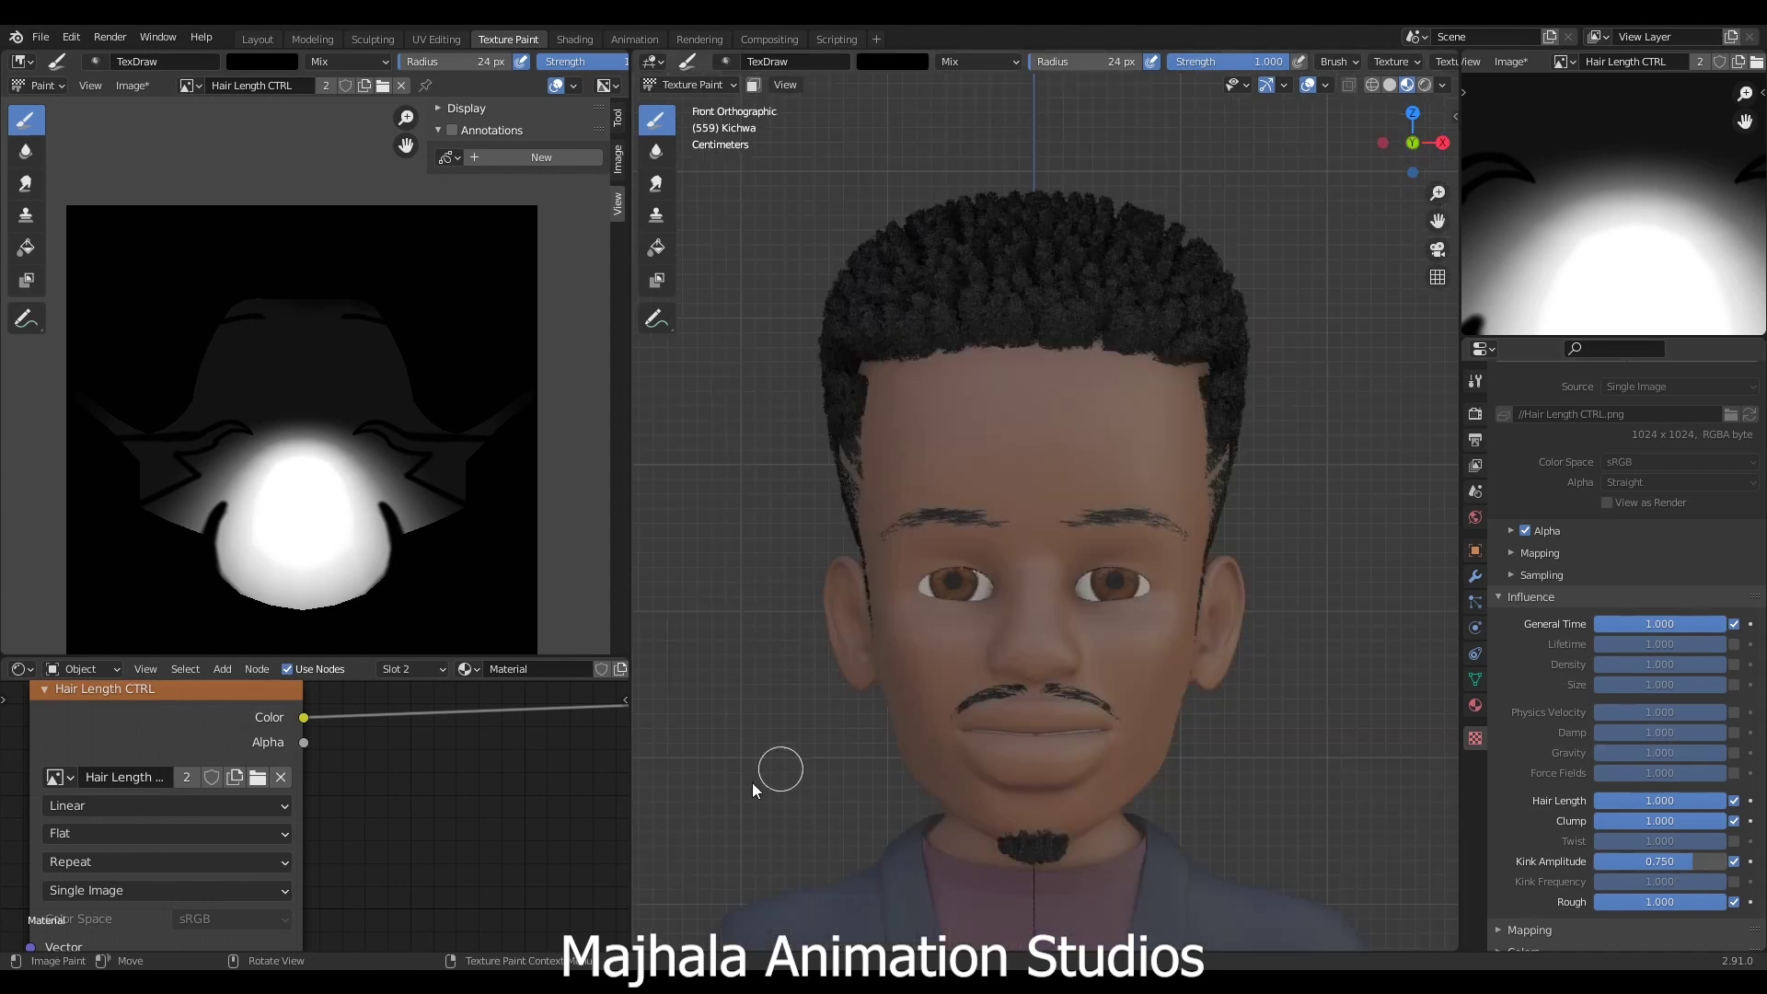
pyautogui.moveTo(633, 948); pyautogui.dragTo(695, 601)
pyautogui.scroll(-2, 977, 479)
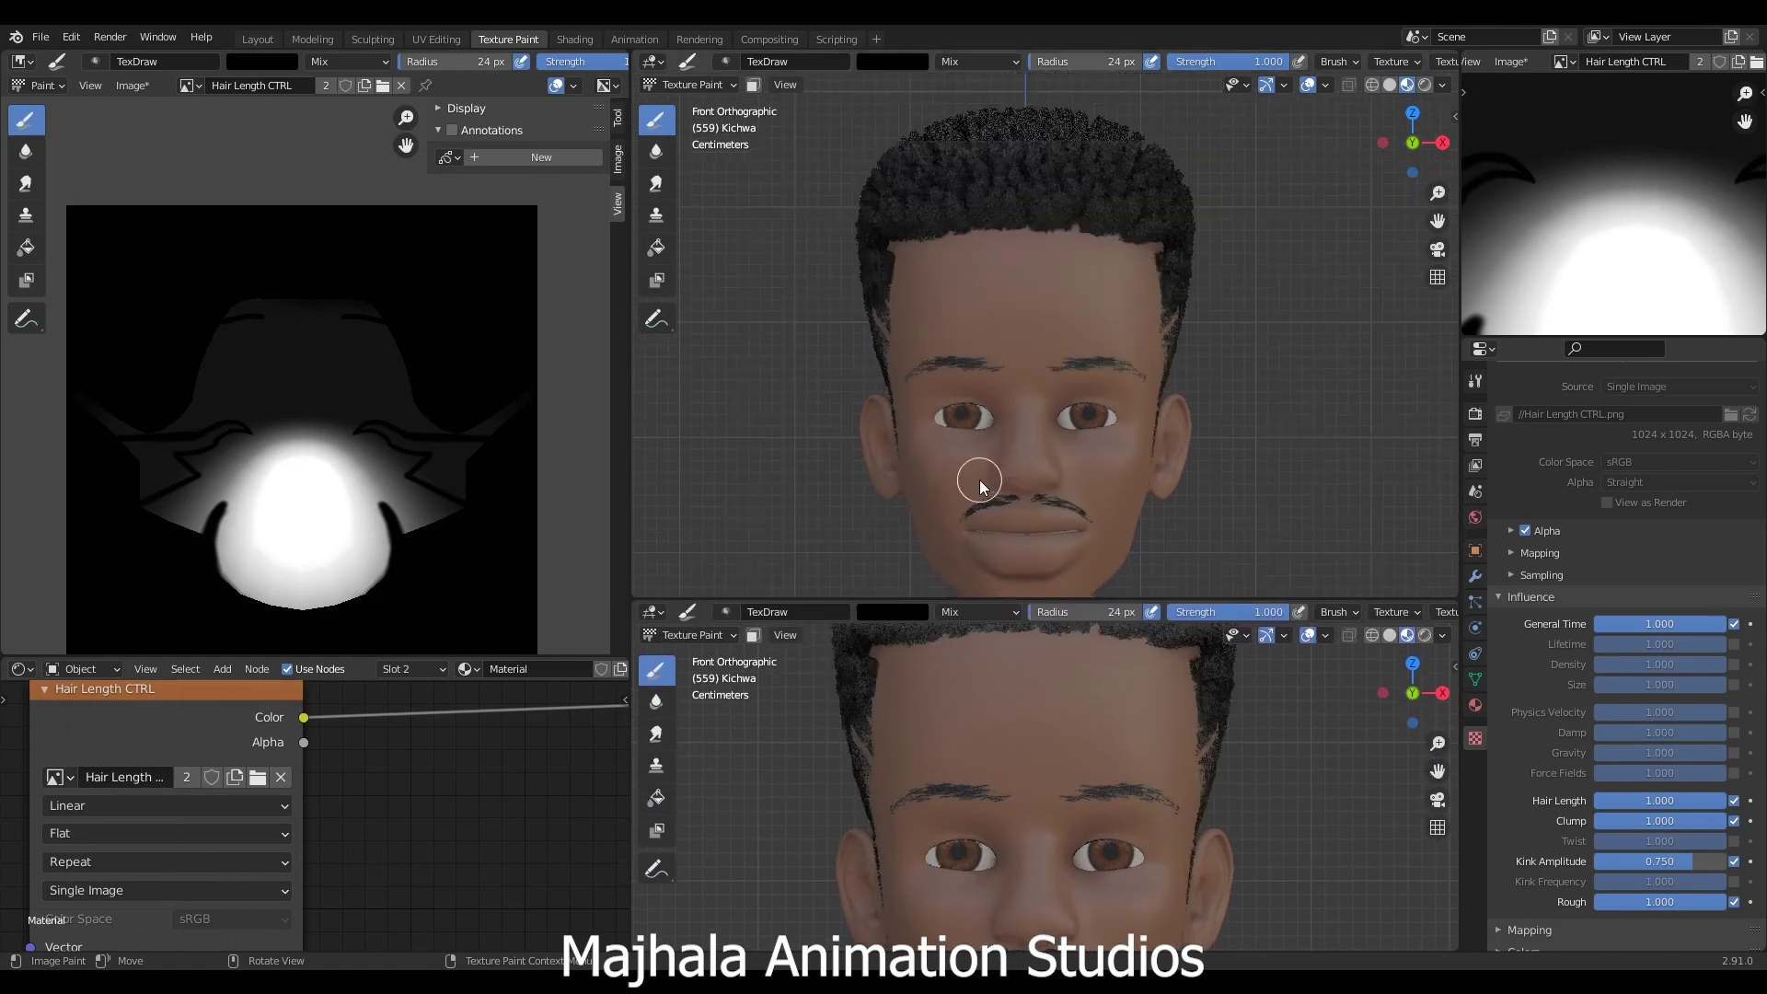
pyautogui.keyDown('shift'); pyautogui.scroll(-2, 977, 479); pyautogui.keyUp('shift')
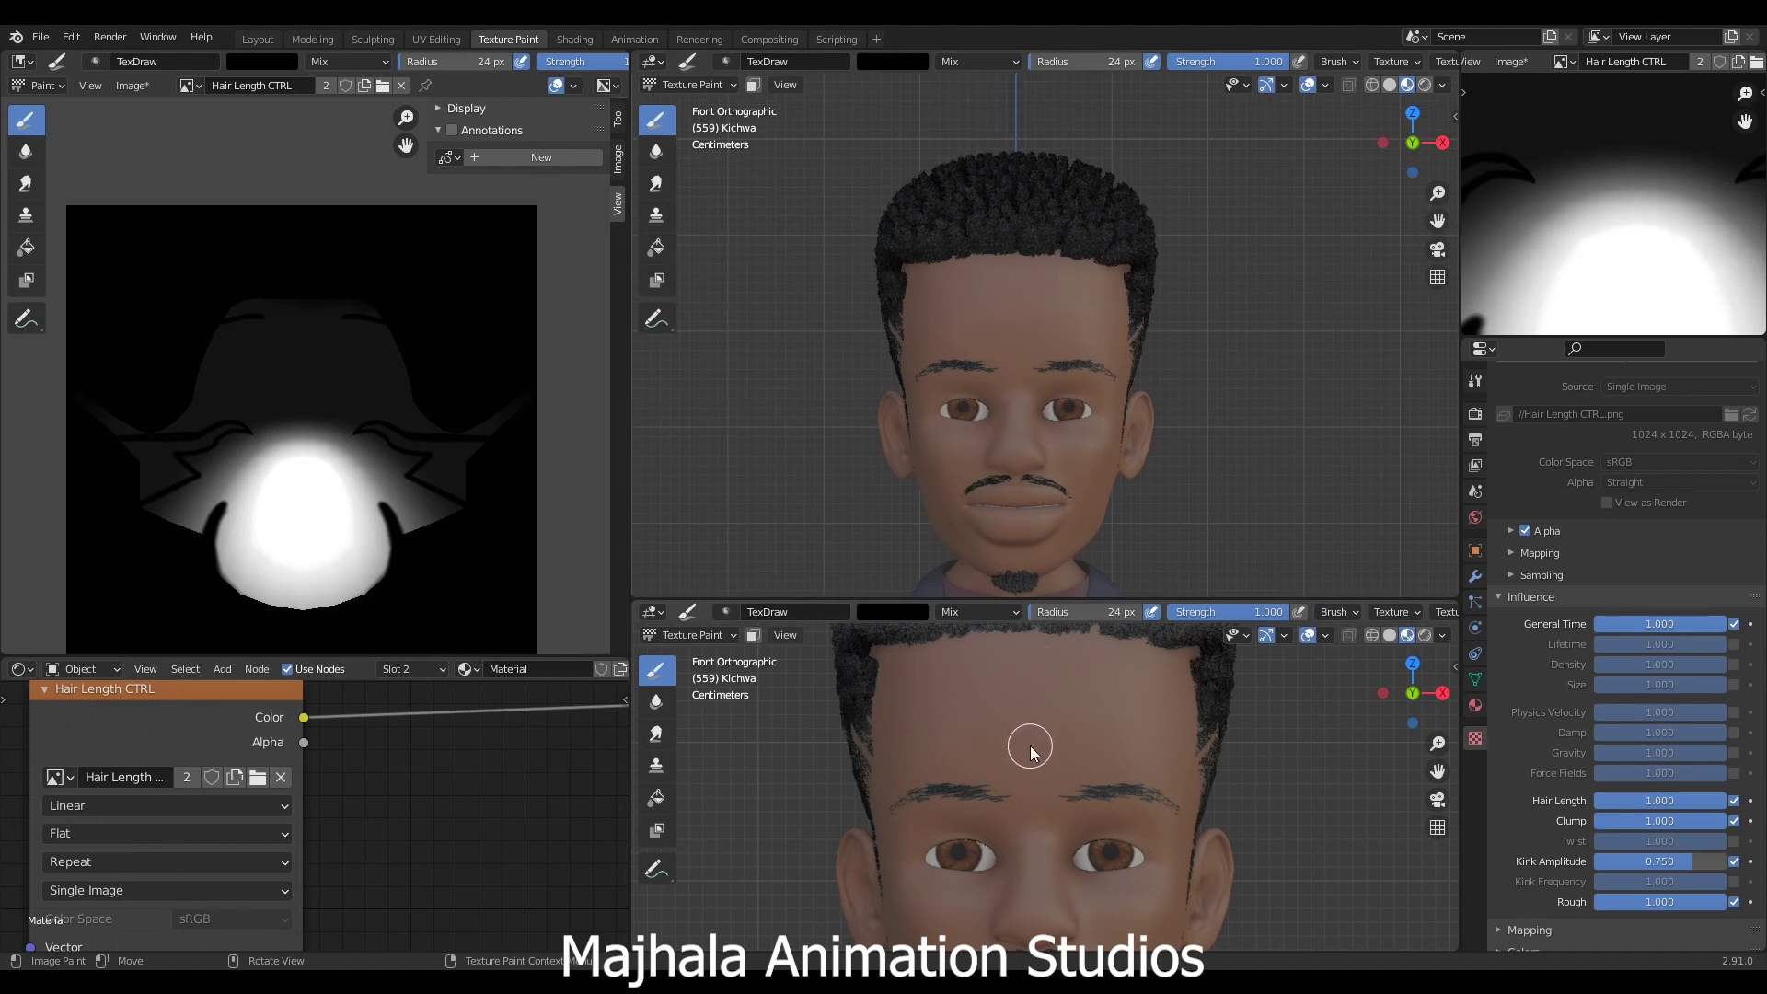
pyautogui.scroll(-3, 1030, 746)
pyautogui.press('KP_3')
# - Shrink the front viewport to give the side viewport more height, and frame the head in both views
pyautogui.moveTo(1040, 600); pyautogui.dragTo(1041, 535)
pyautogui.moveTo(1041, 522); pyautogui.dragTo(1042, 517)
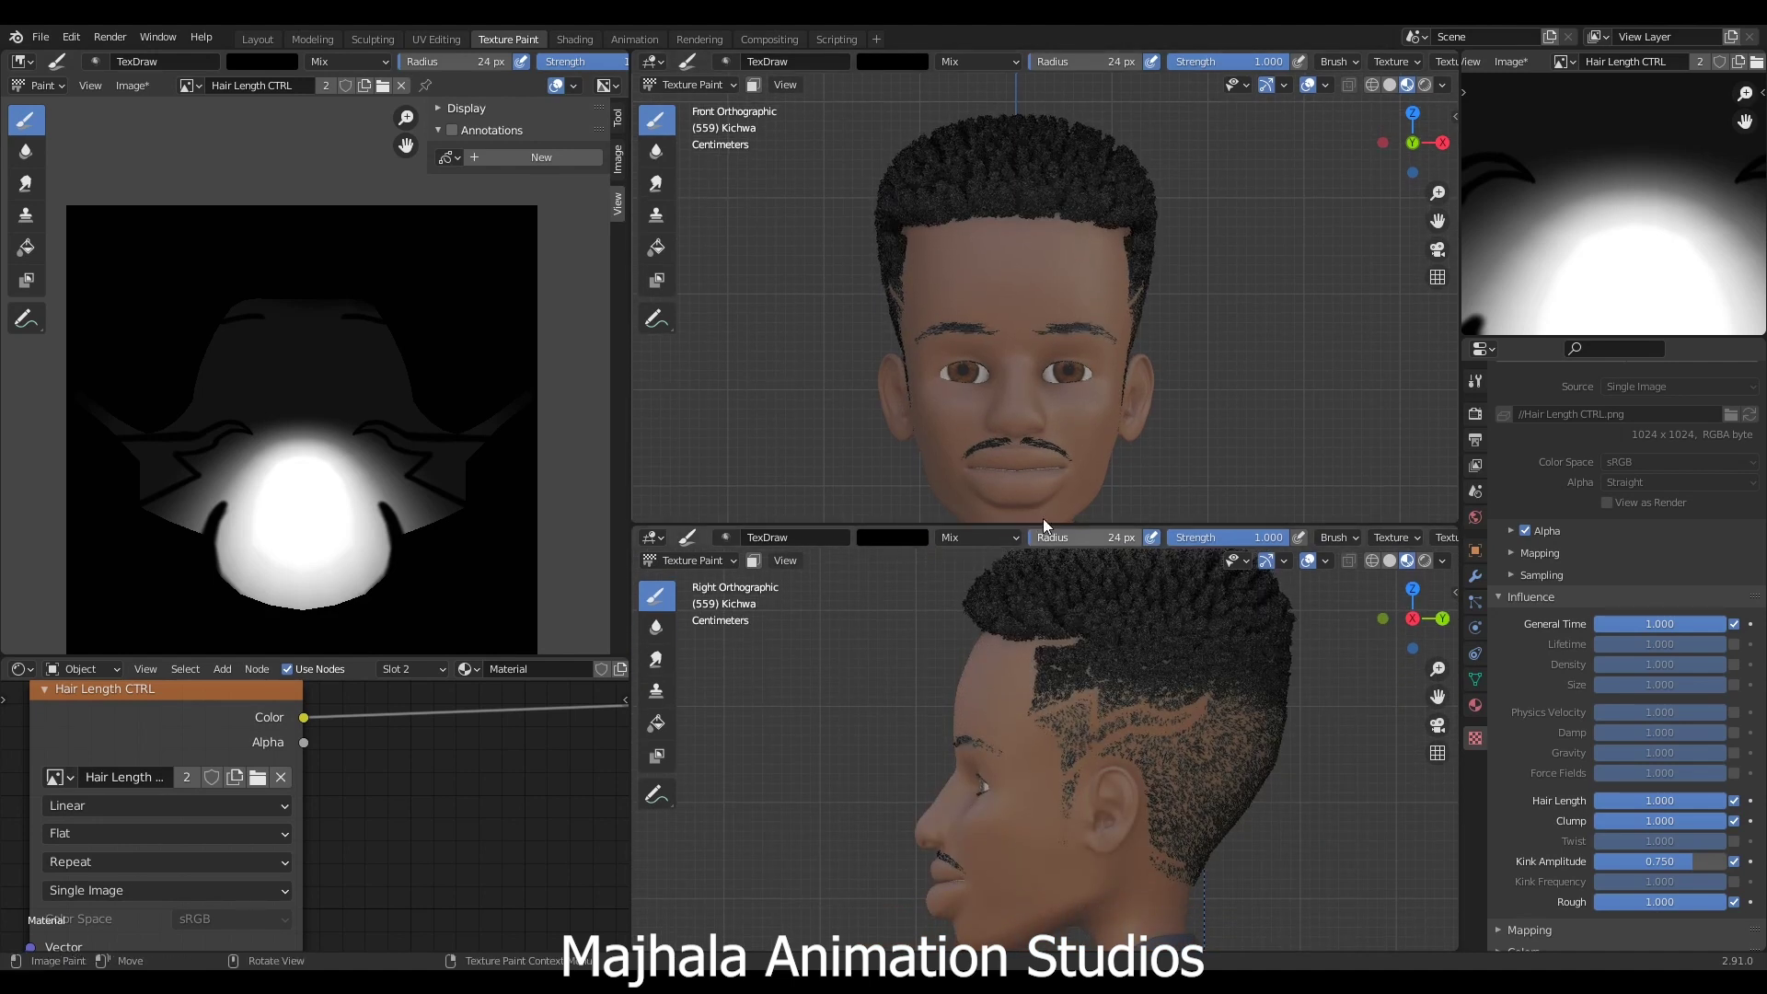
pyautogui.click(1129, 745)
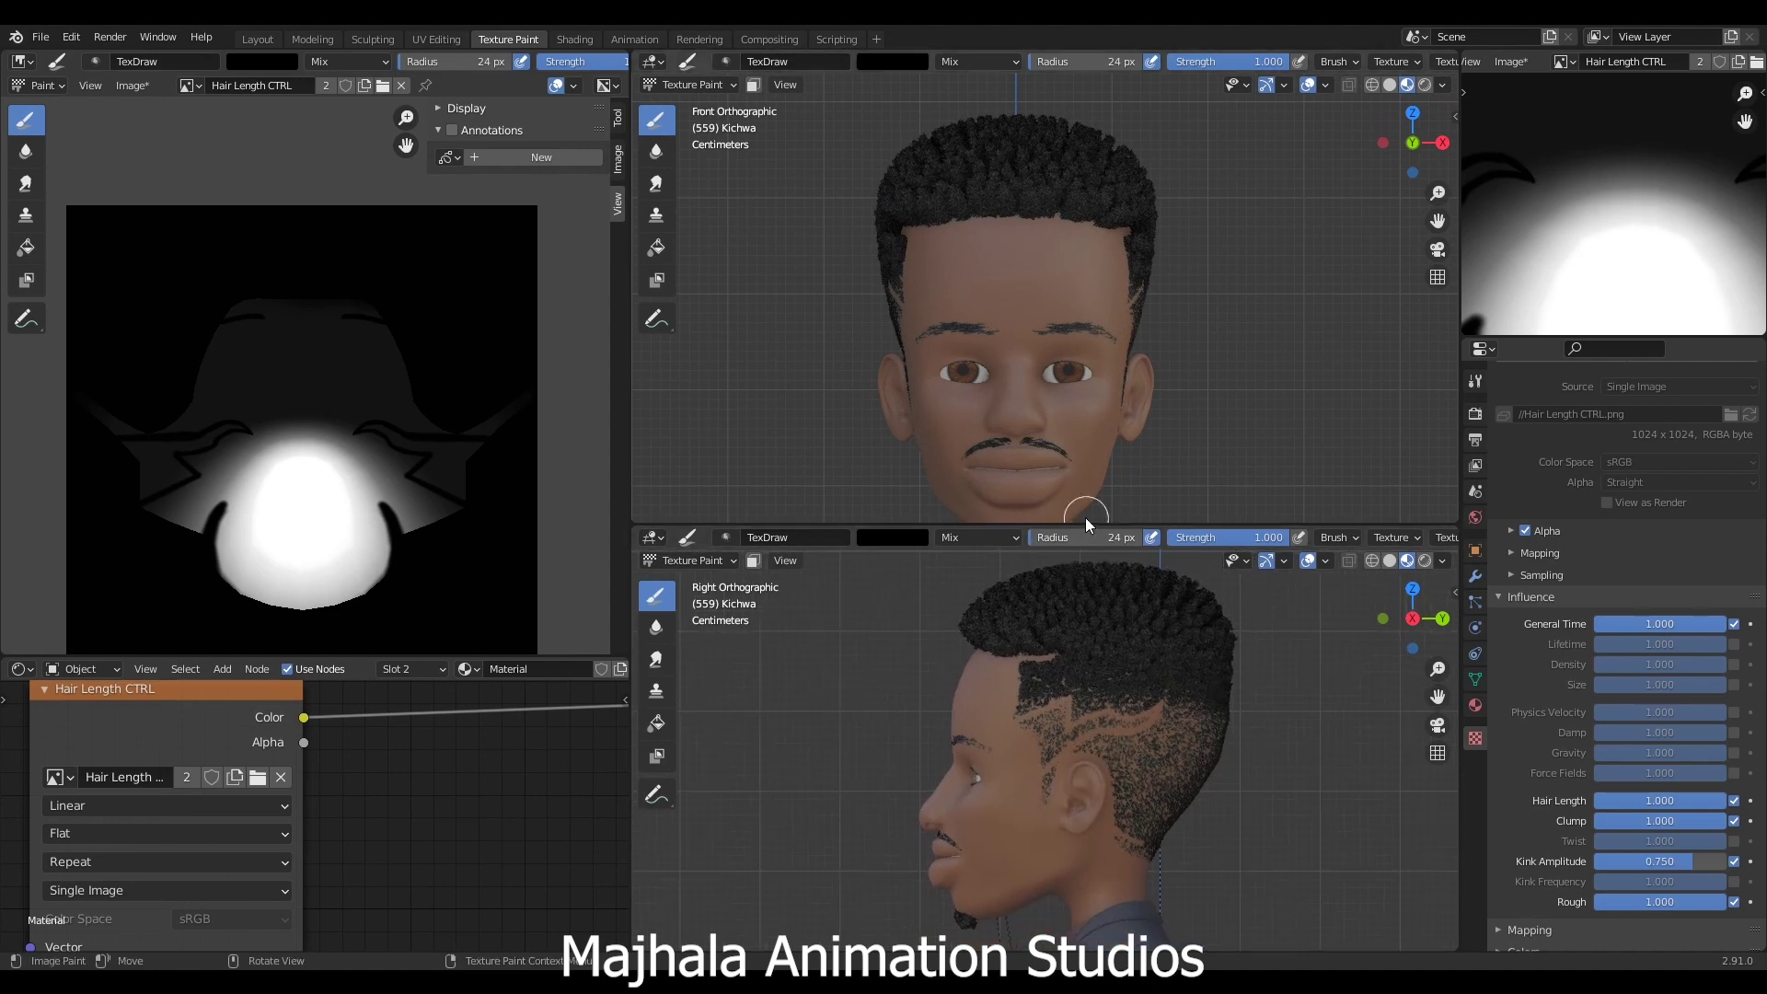
pyautogui.moveTo(1085, 520); pyautogui.dragTo(1086, 474)
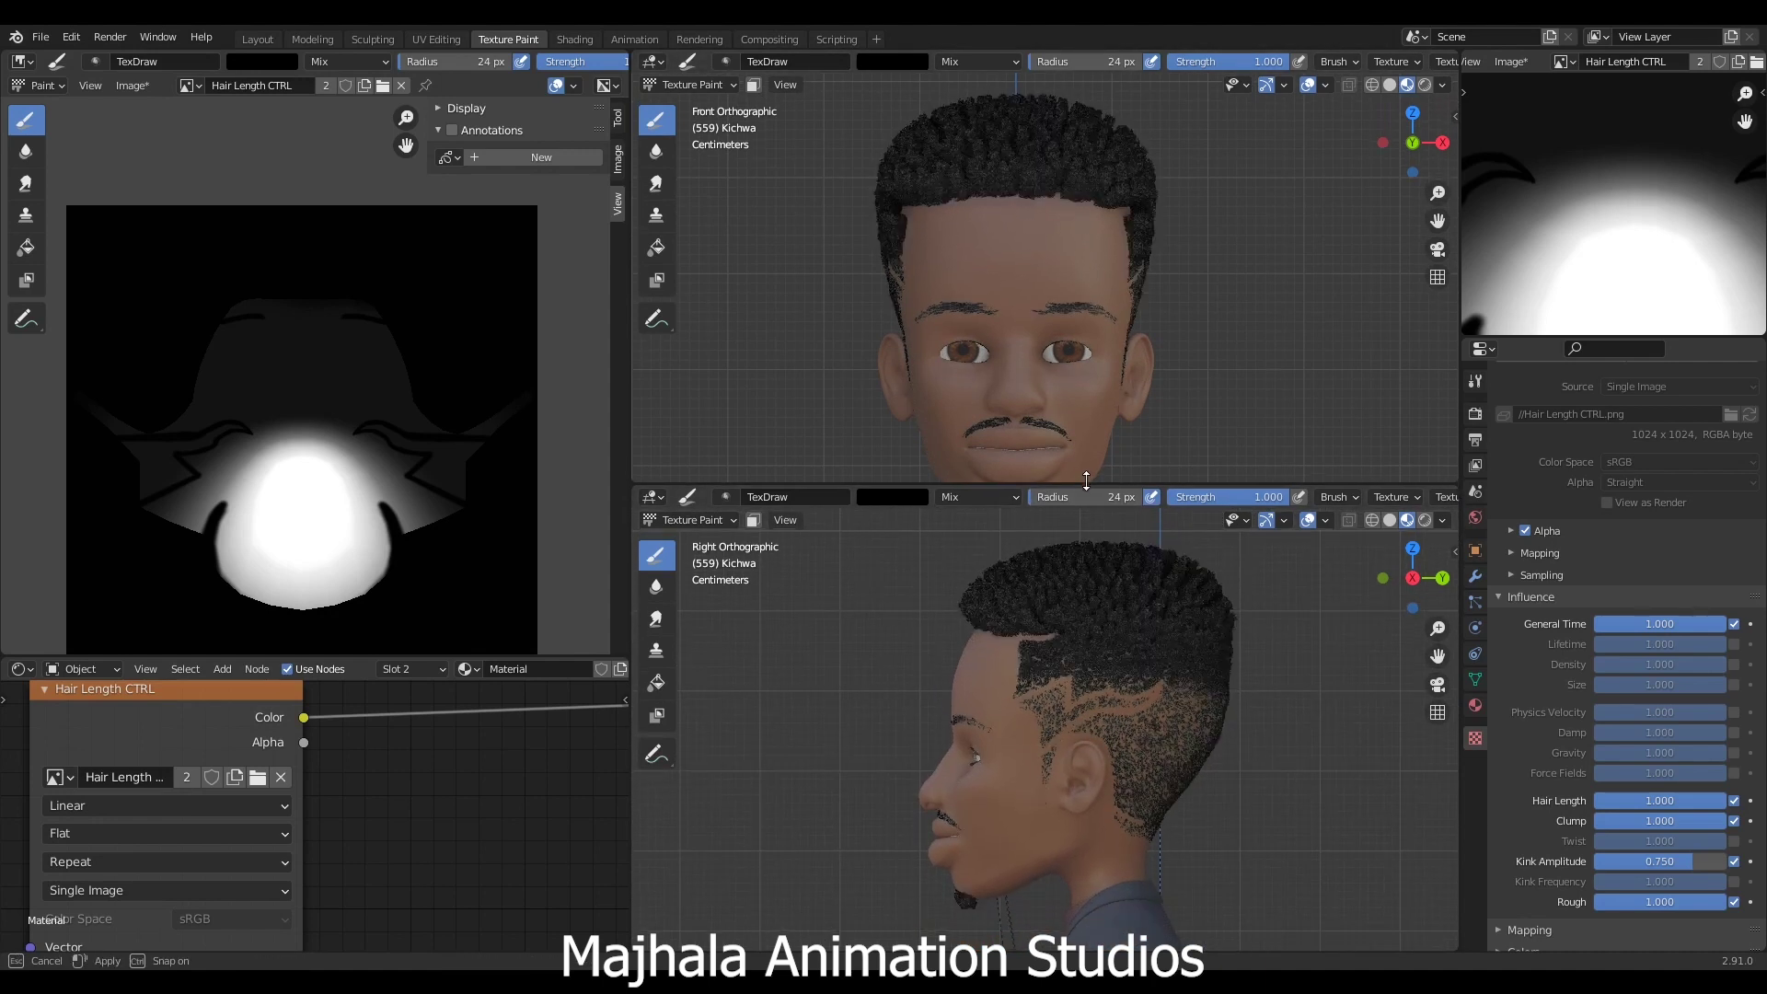
pyautogui.scroll(-1, 1090, 698)
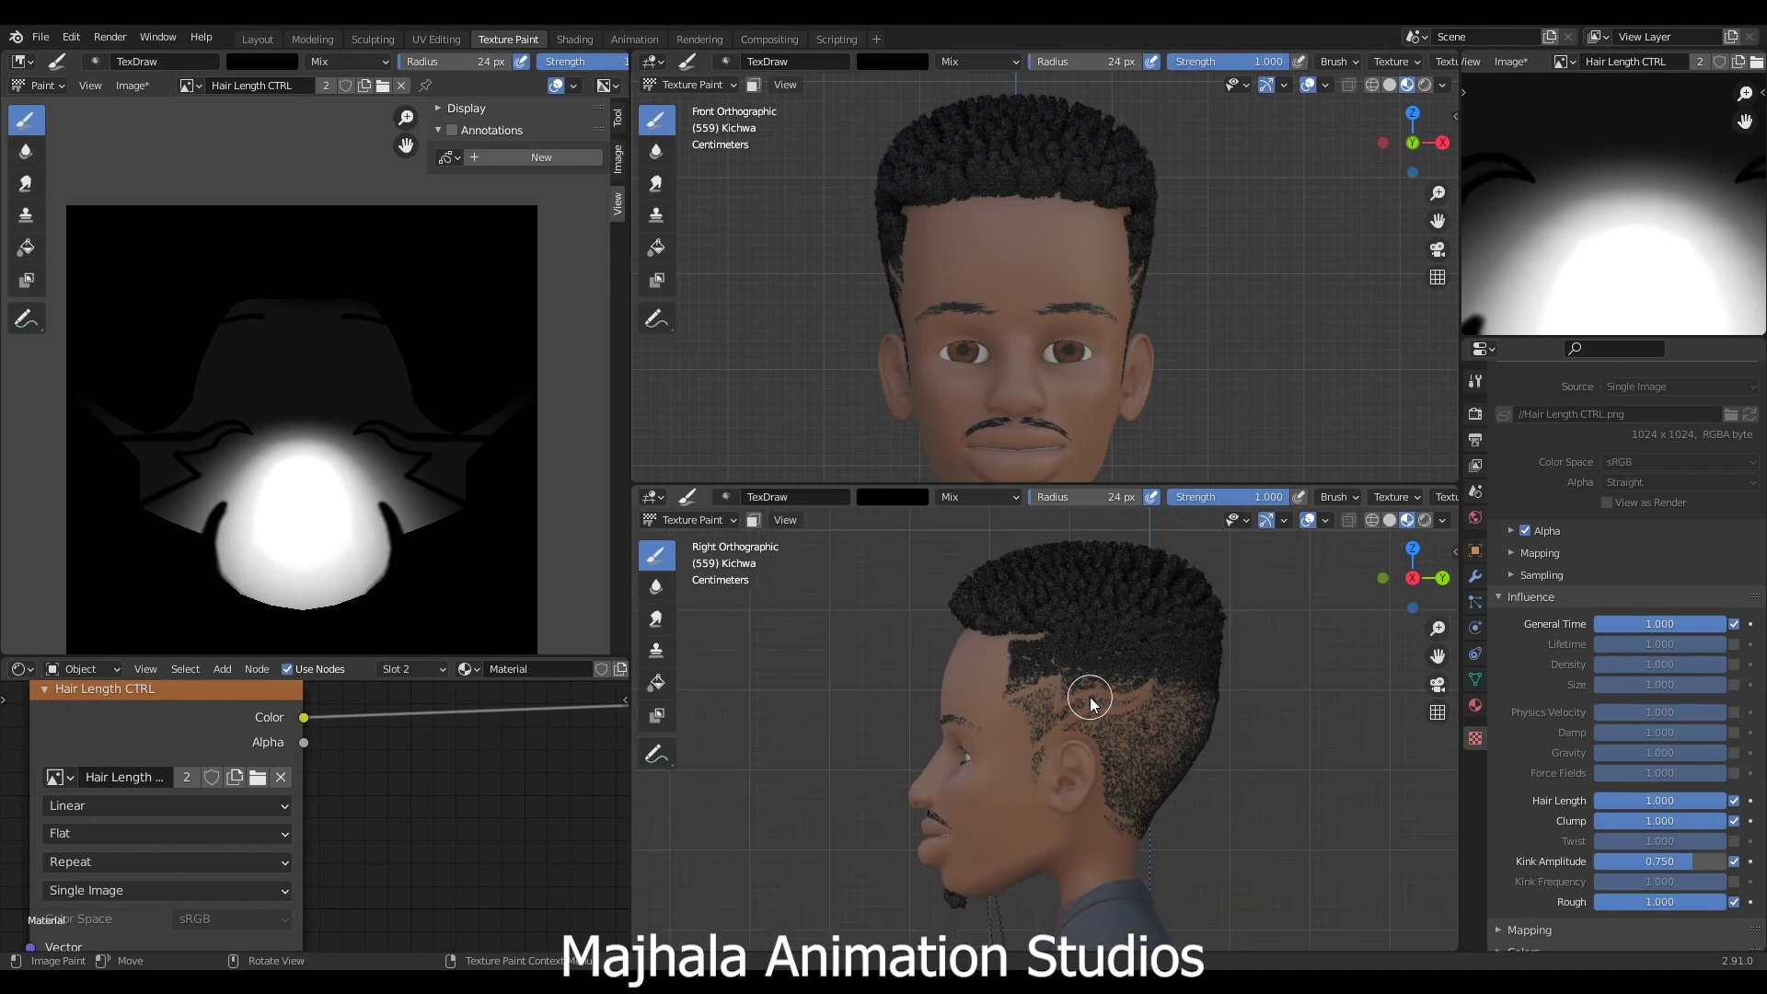
pyautogui.scroll(-1, 1067, 309)
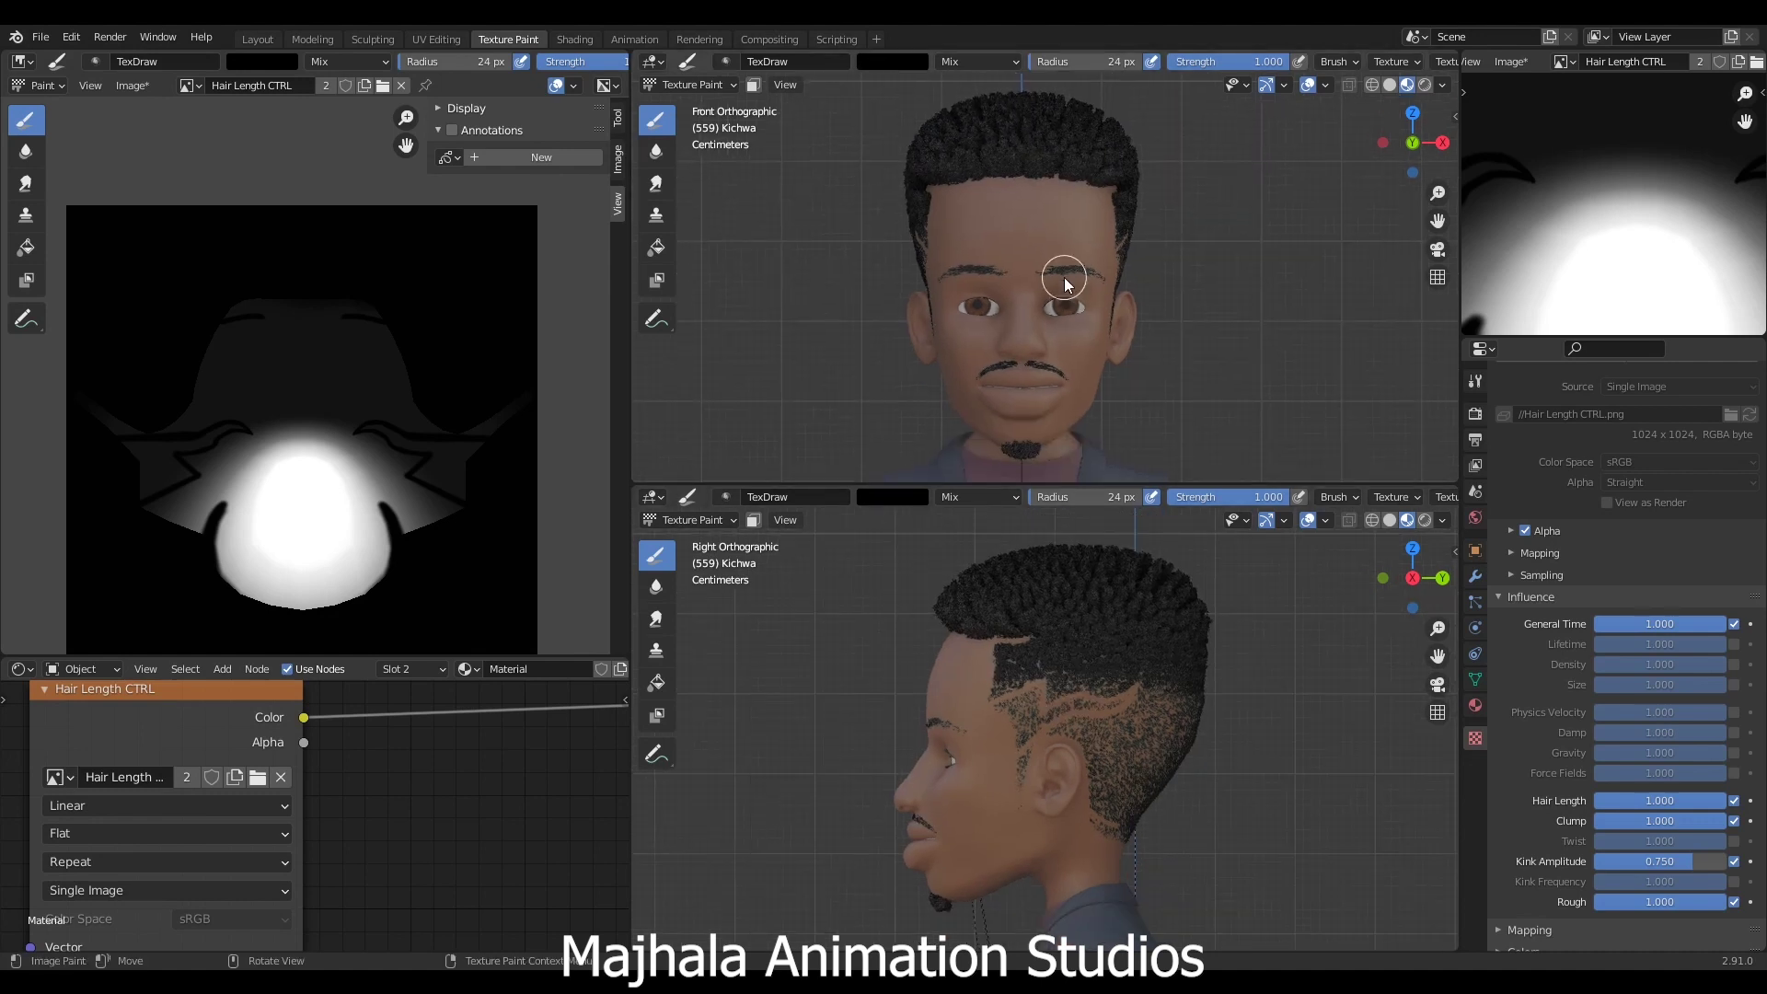
pyautogui.press('KP_3')
pyautogui.press('KP_1')
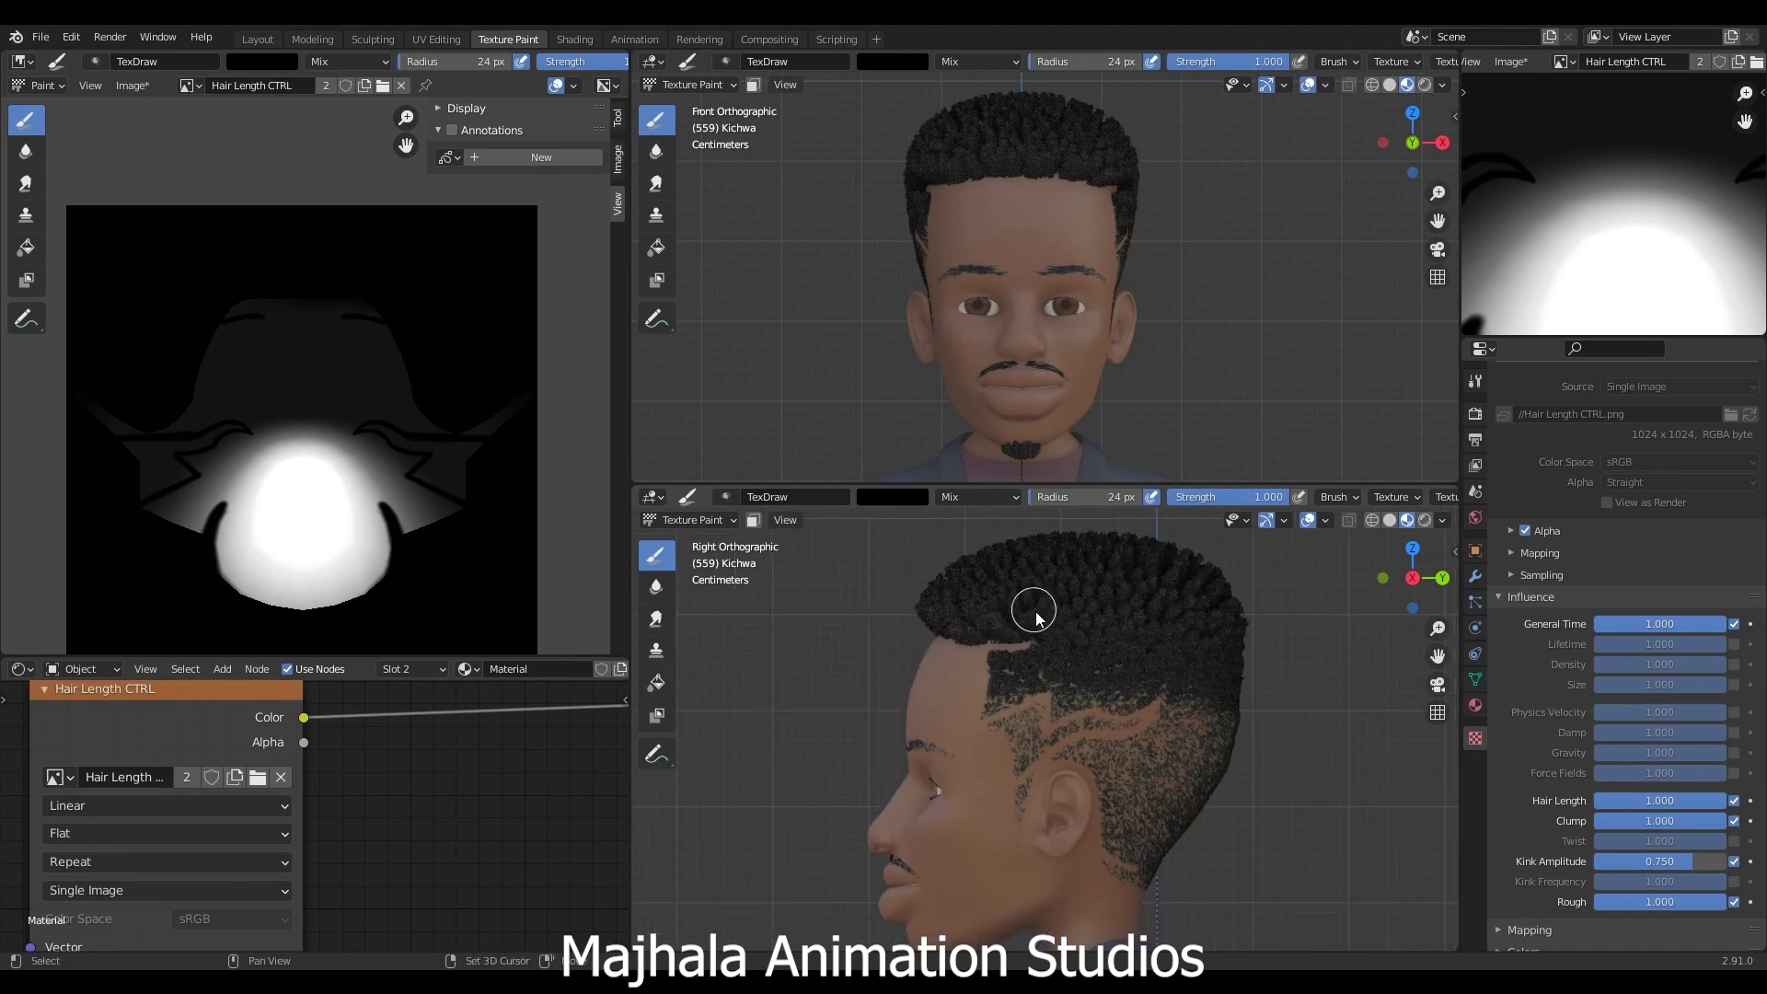
pyautogui.scroll(1, 1035, 594)
pyautogui.moveTo(1074, 486); pyautogui.dragTo(1021, 334)
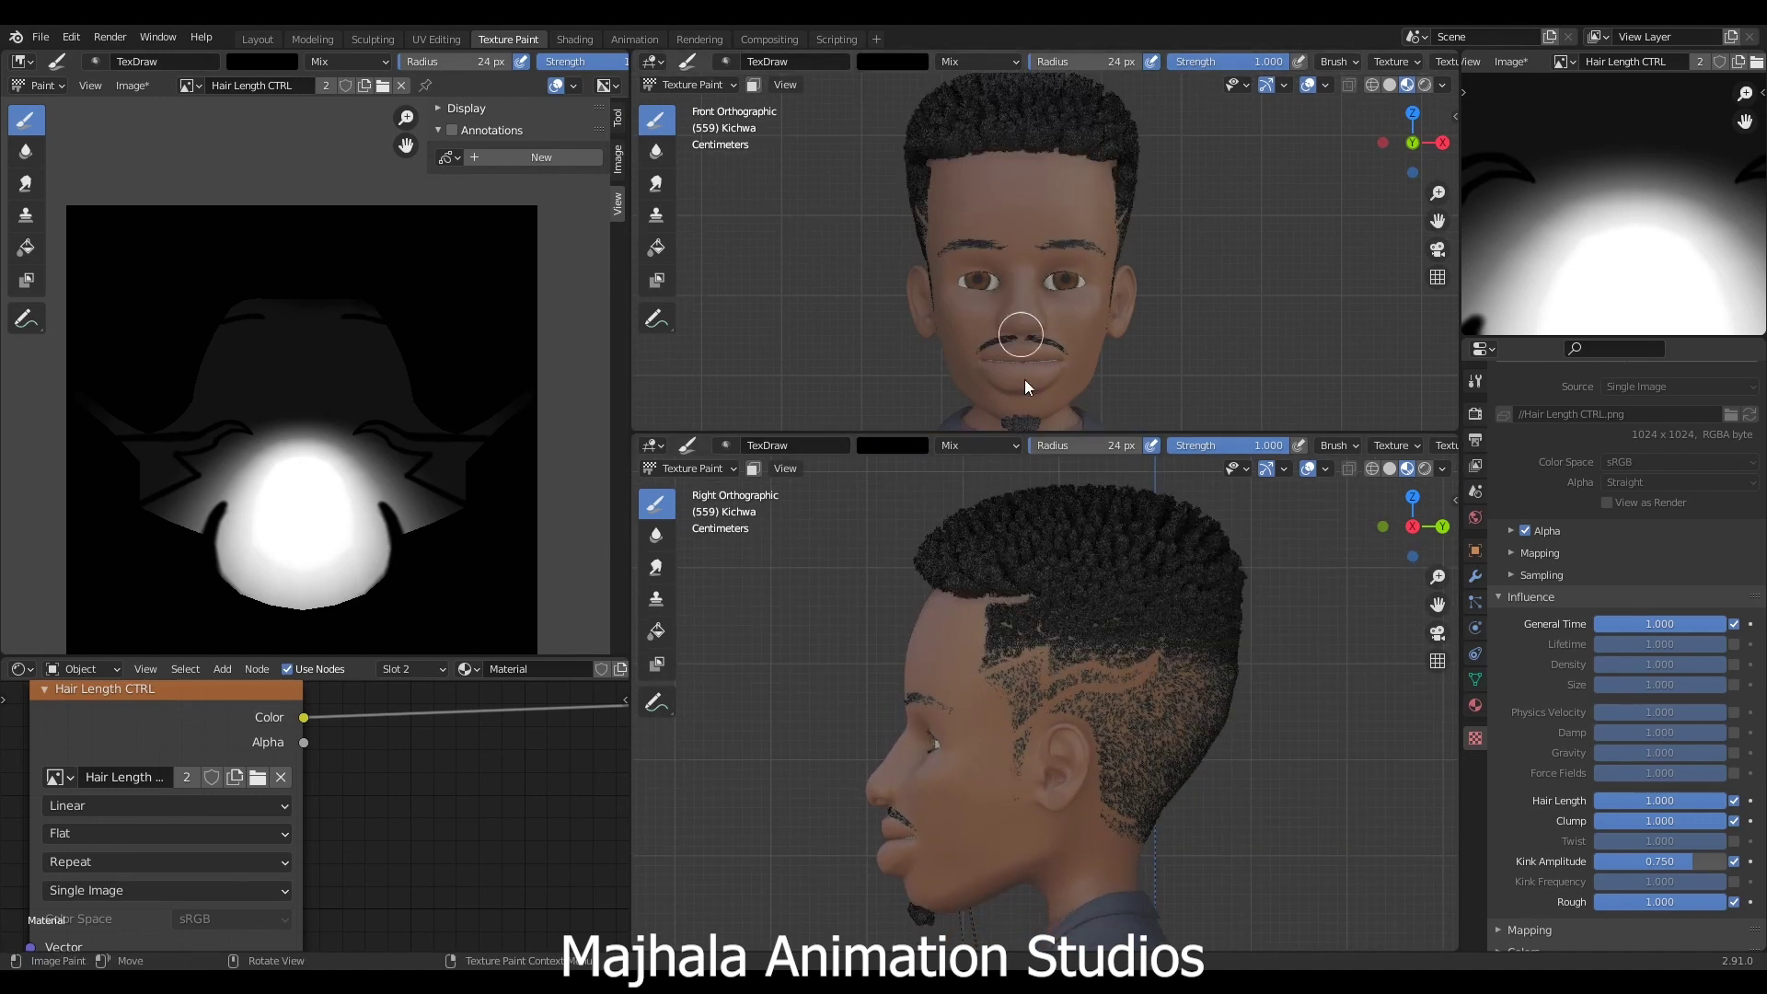